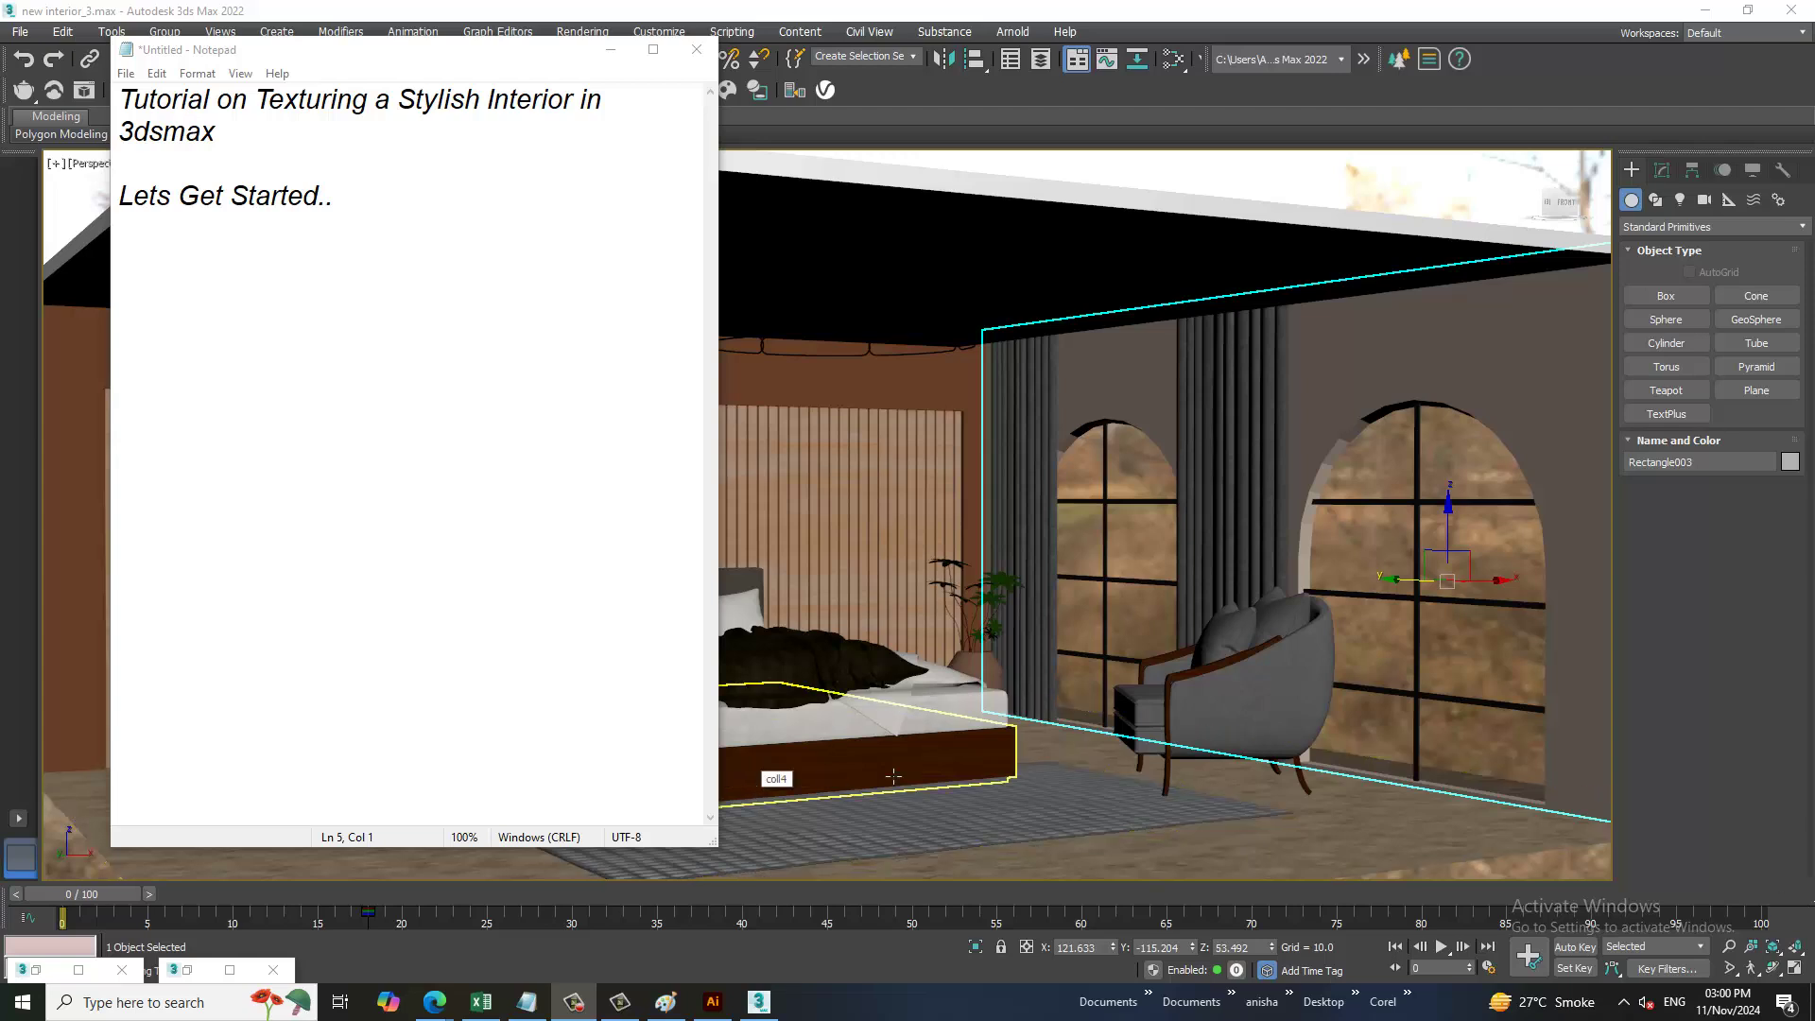
- Add the line 'Finalising the texturing' to the Notepad notes and minimise Notepad
left_click(411, 207)
type("Finalising the texturing...")
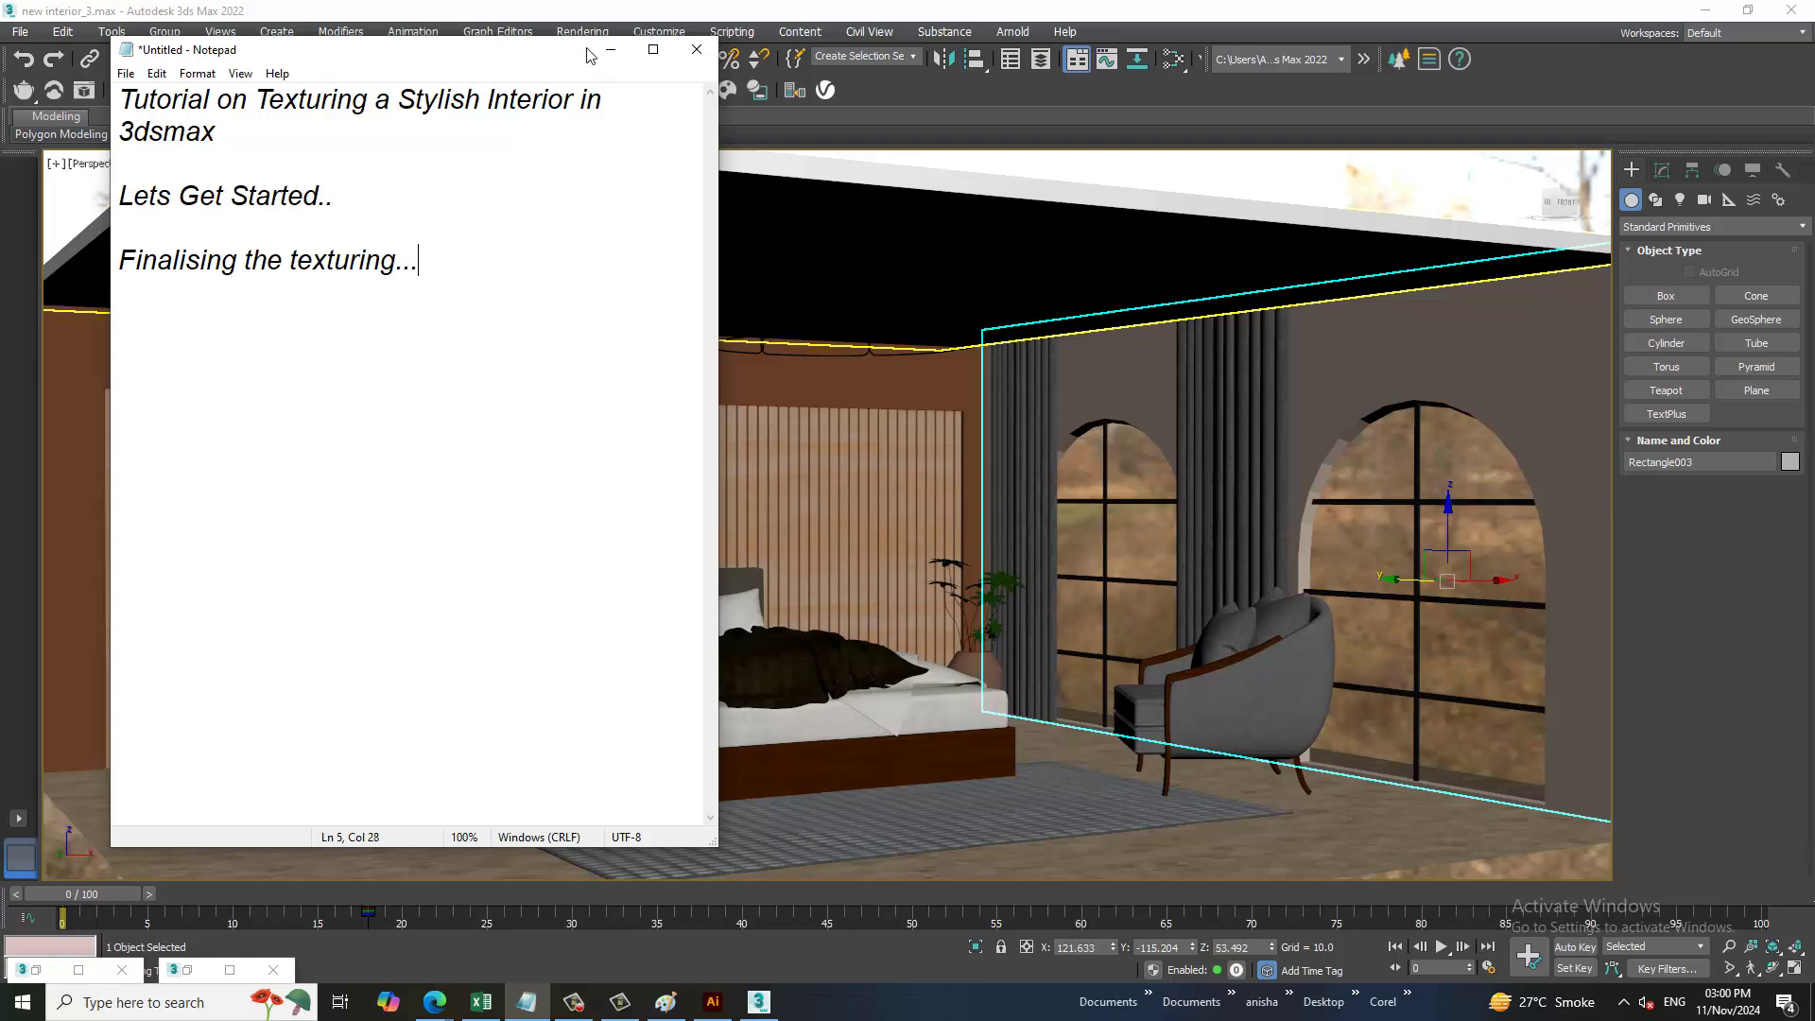
left_click(611, 50)
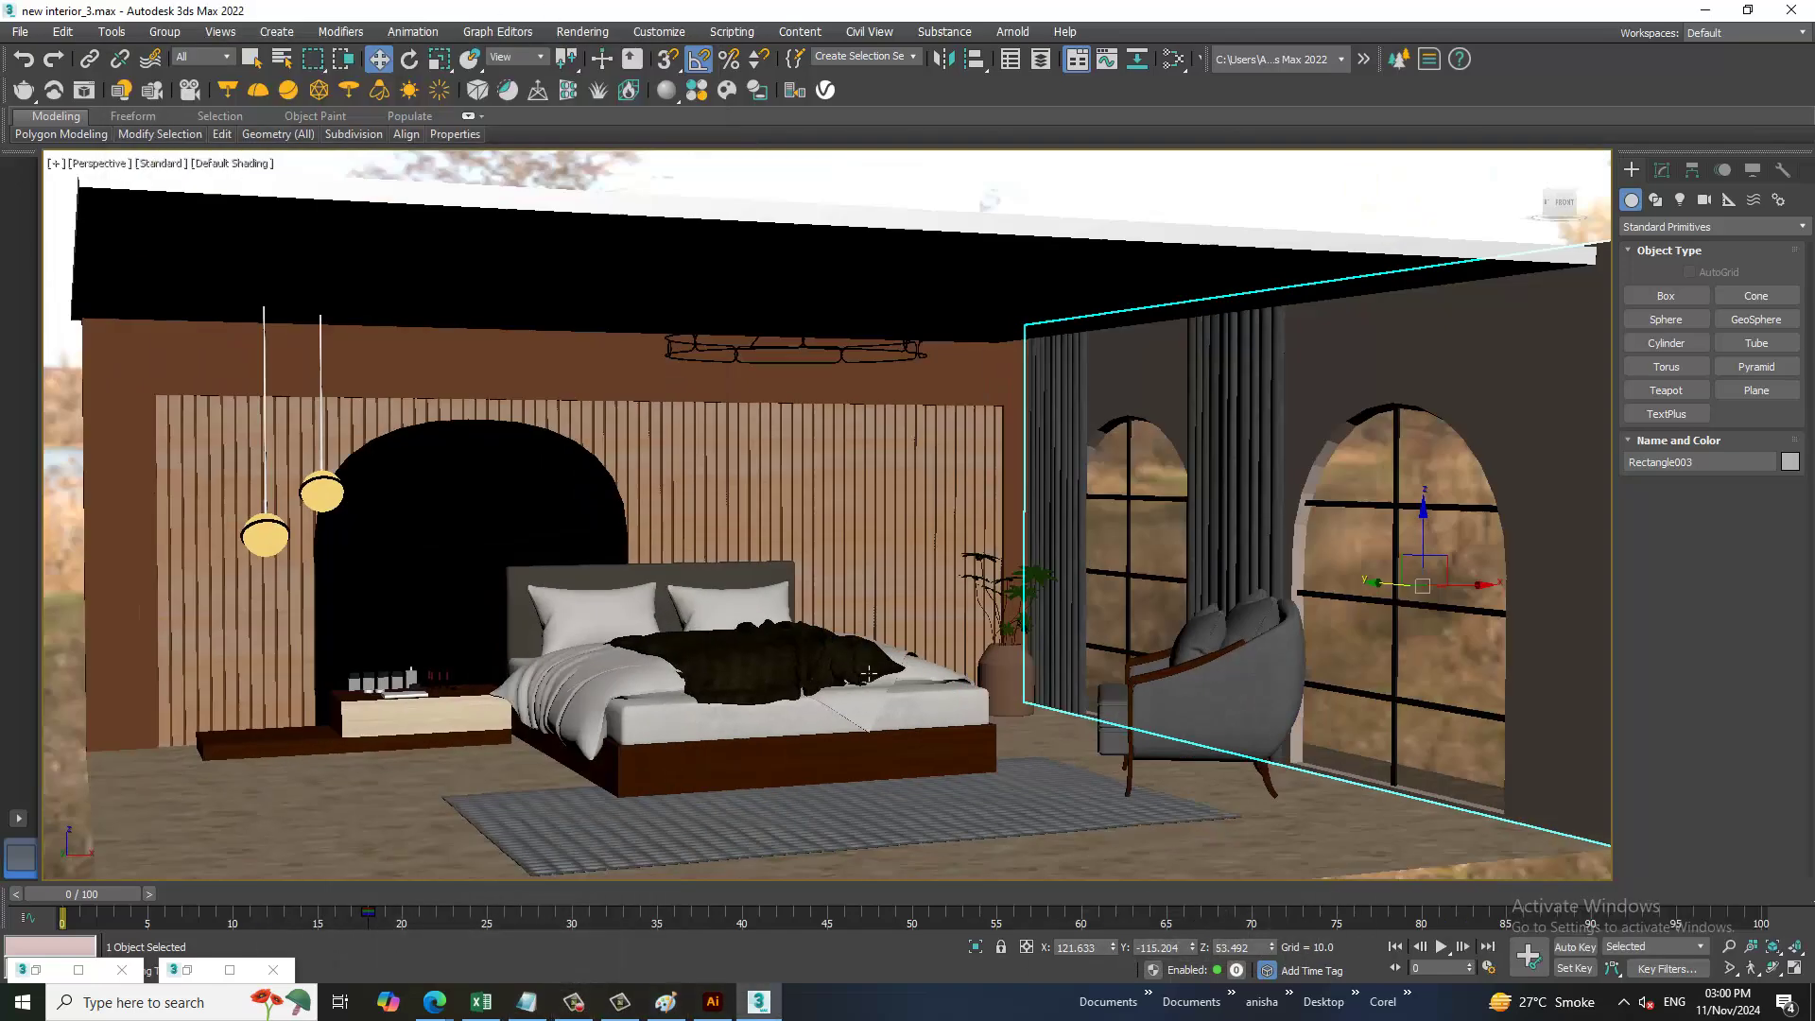
- Zoom in on the nightstand, select both small jars, and open the Slate Material Editor with M
middle_click_drag(883, 628, 832, 628)
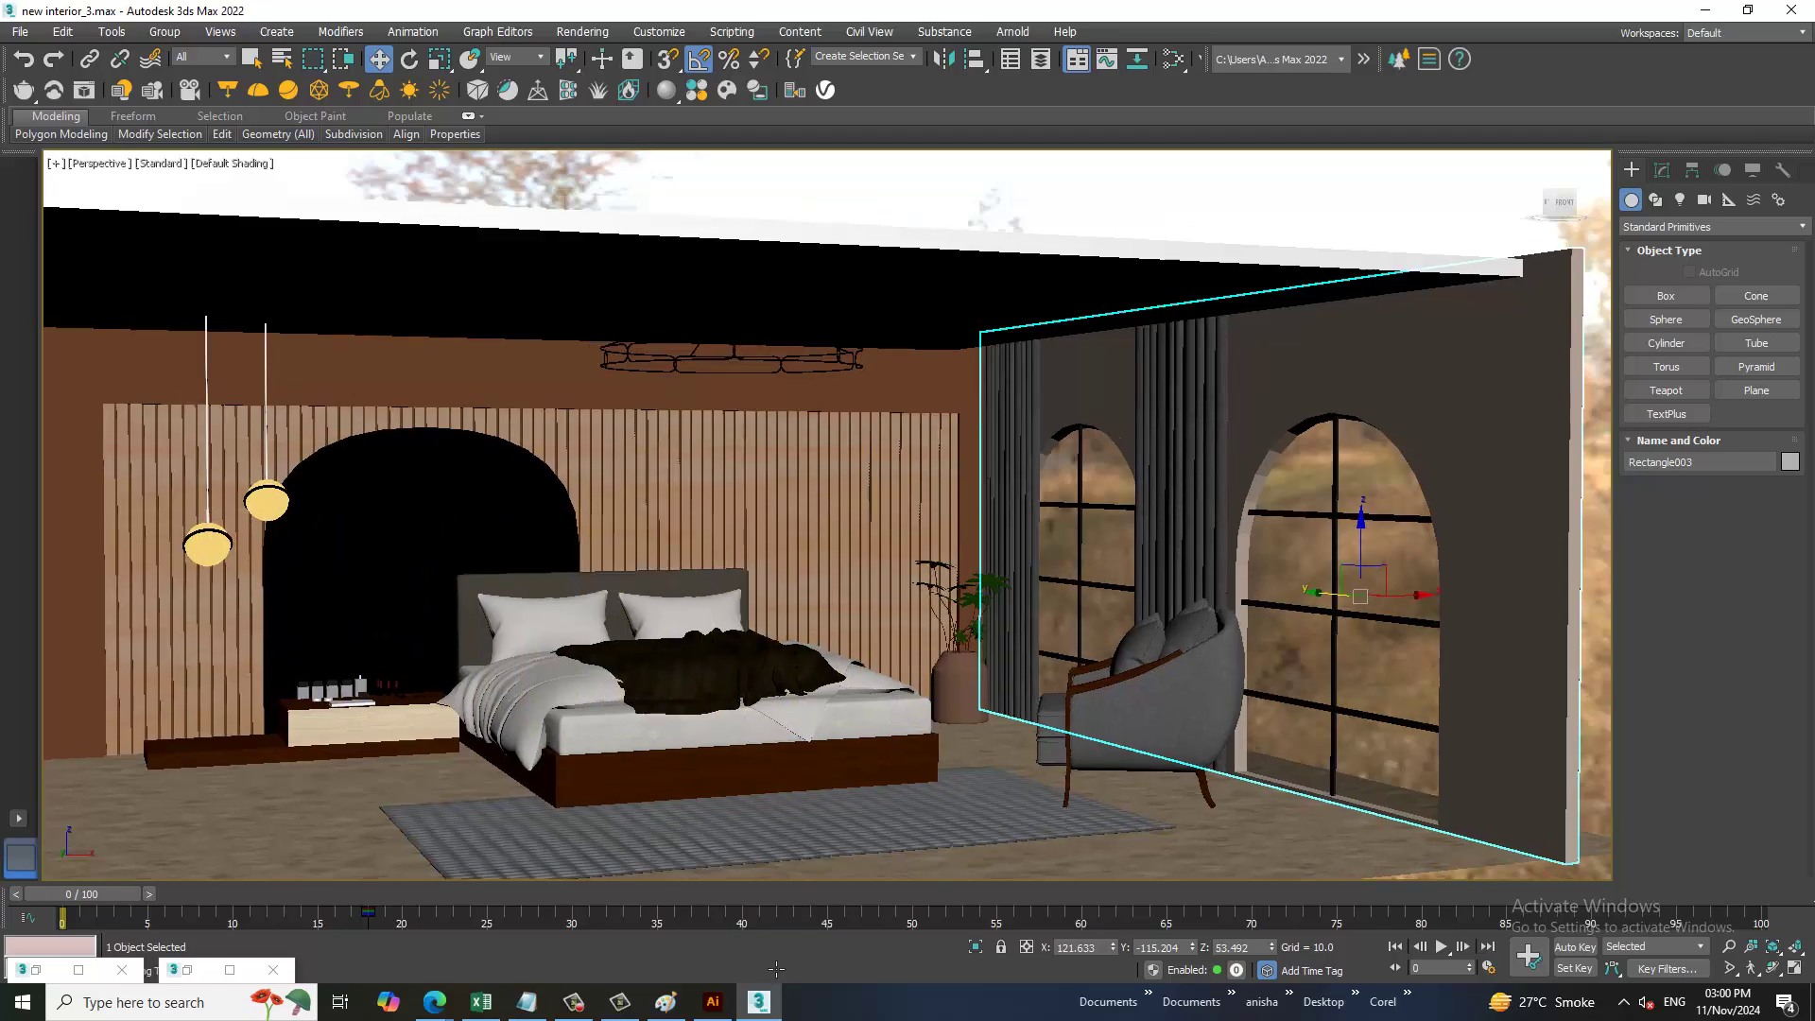
scroll(781, 554, "up", 2)
scroll(781, 554, "down", 2)
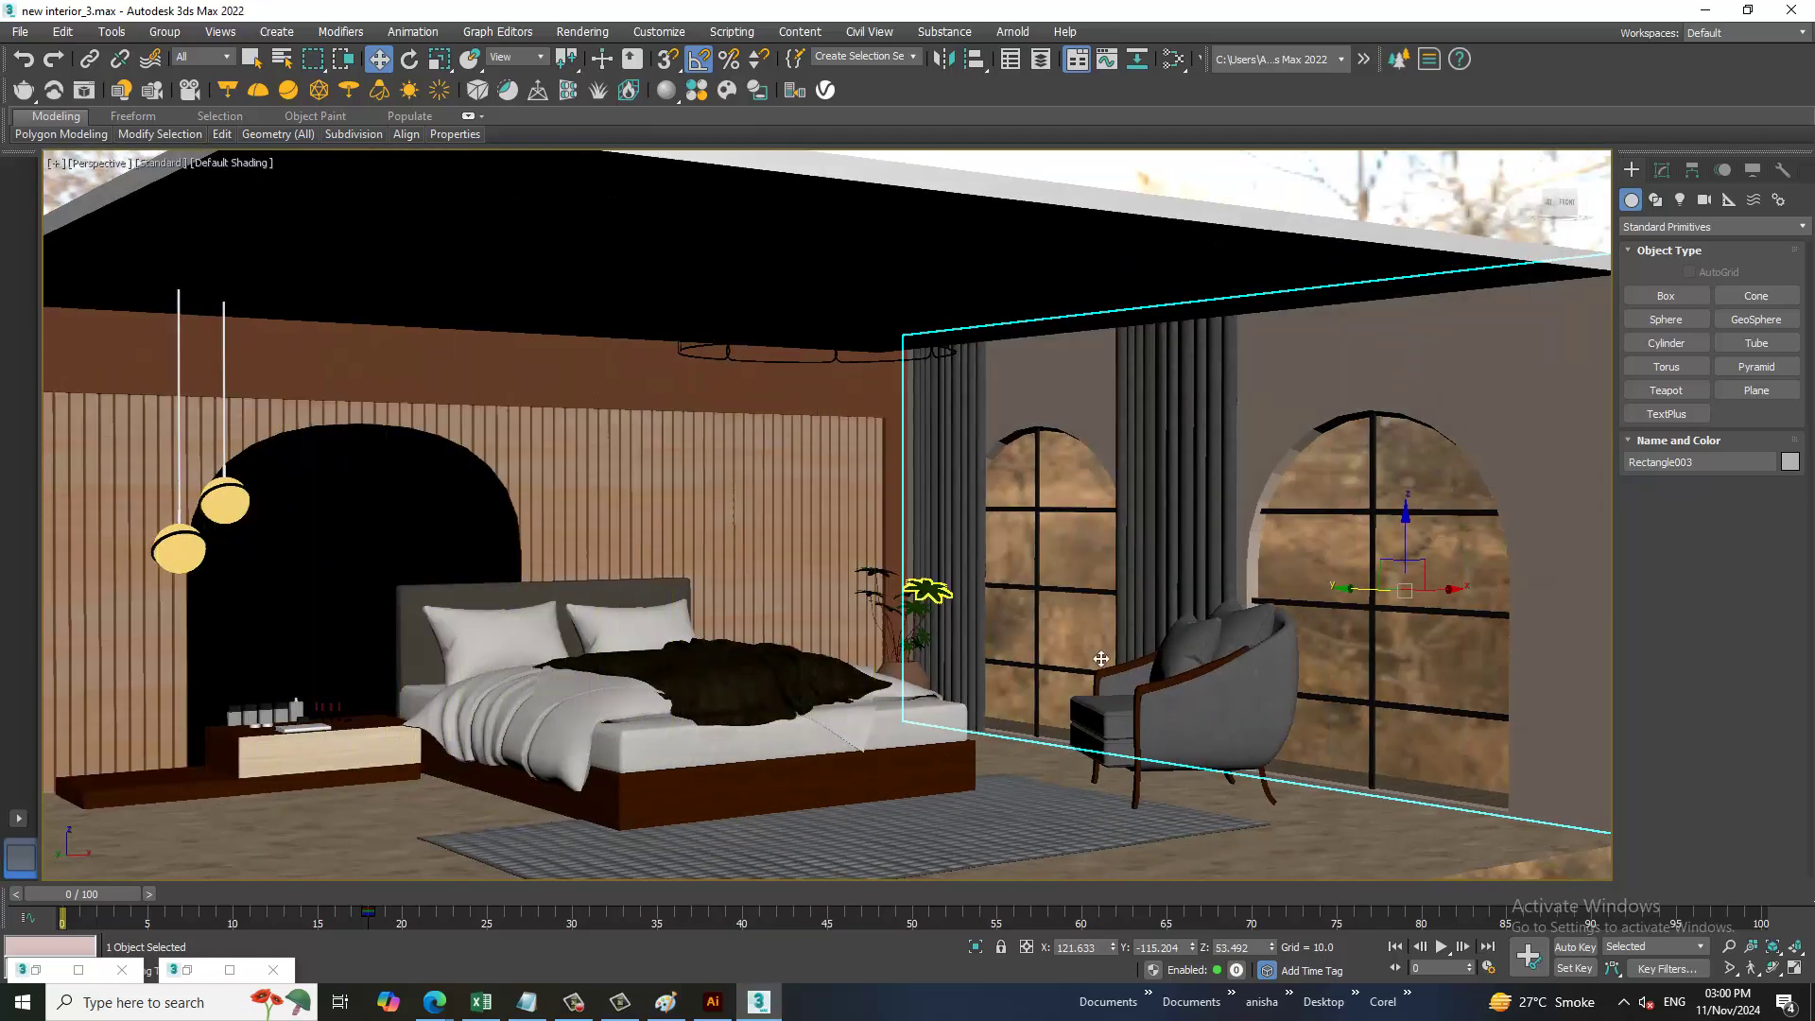
mouse_move(781, 554)
middle_mouse_down("alt")
mouse_move(481, 704)
mouse_move(324, 725)
middle_mouse_up("alt")
scroll(482, 704, "up", 2)
scroll(324, 725, "up", 3)
scroll(324, 725, "up", 2)
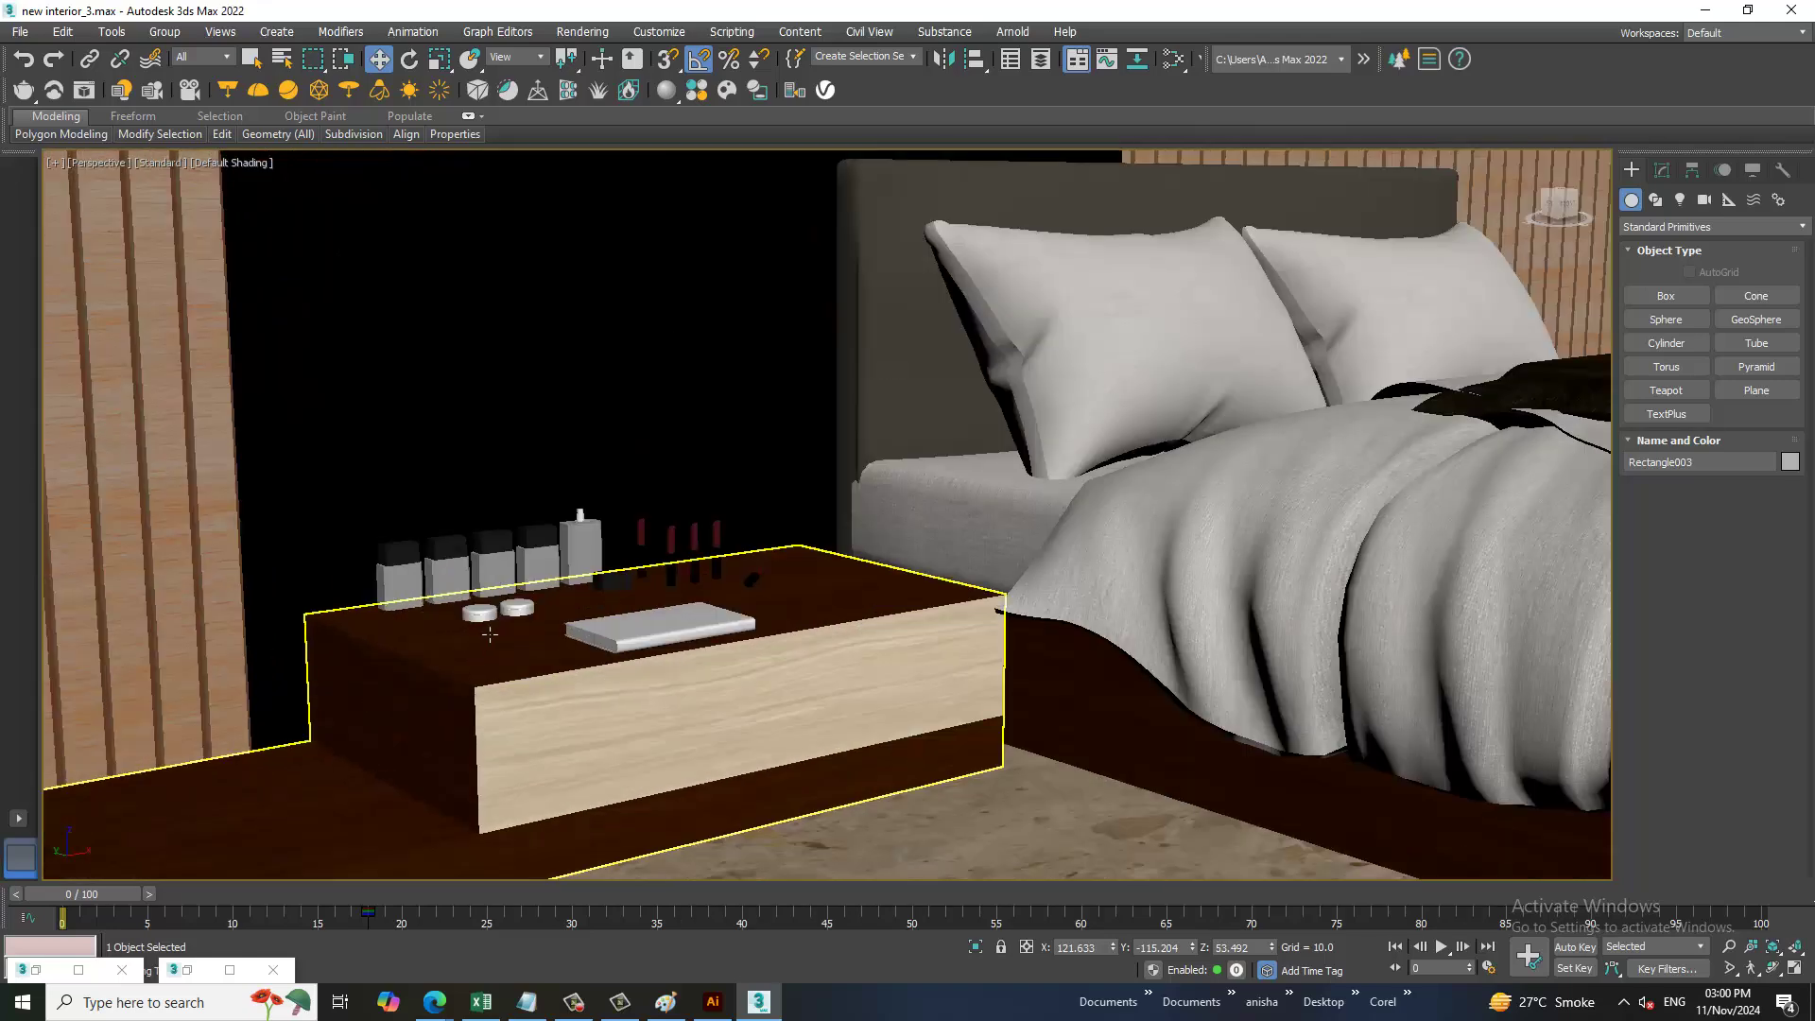
scroll(508, 694, "up", 4)
left_click(508, 695)
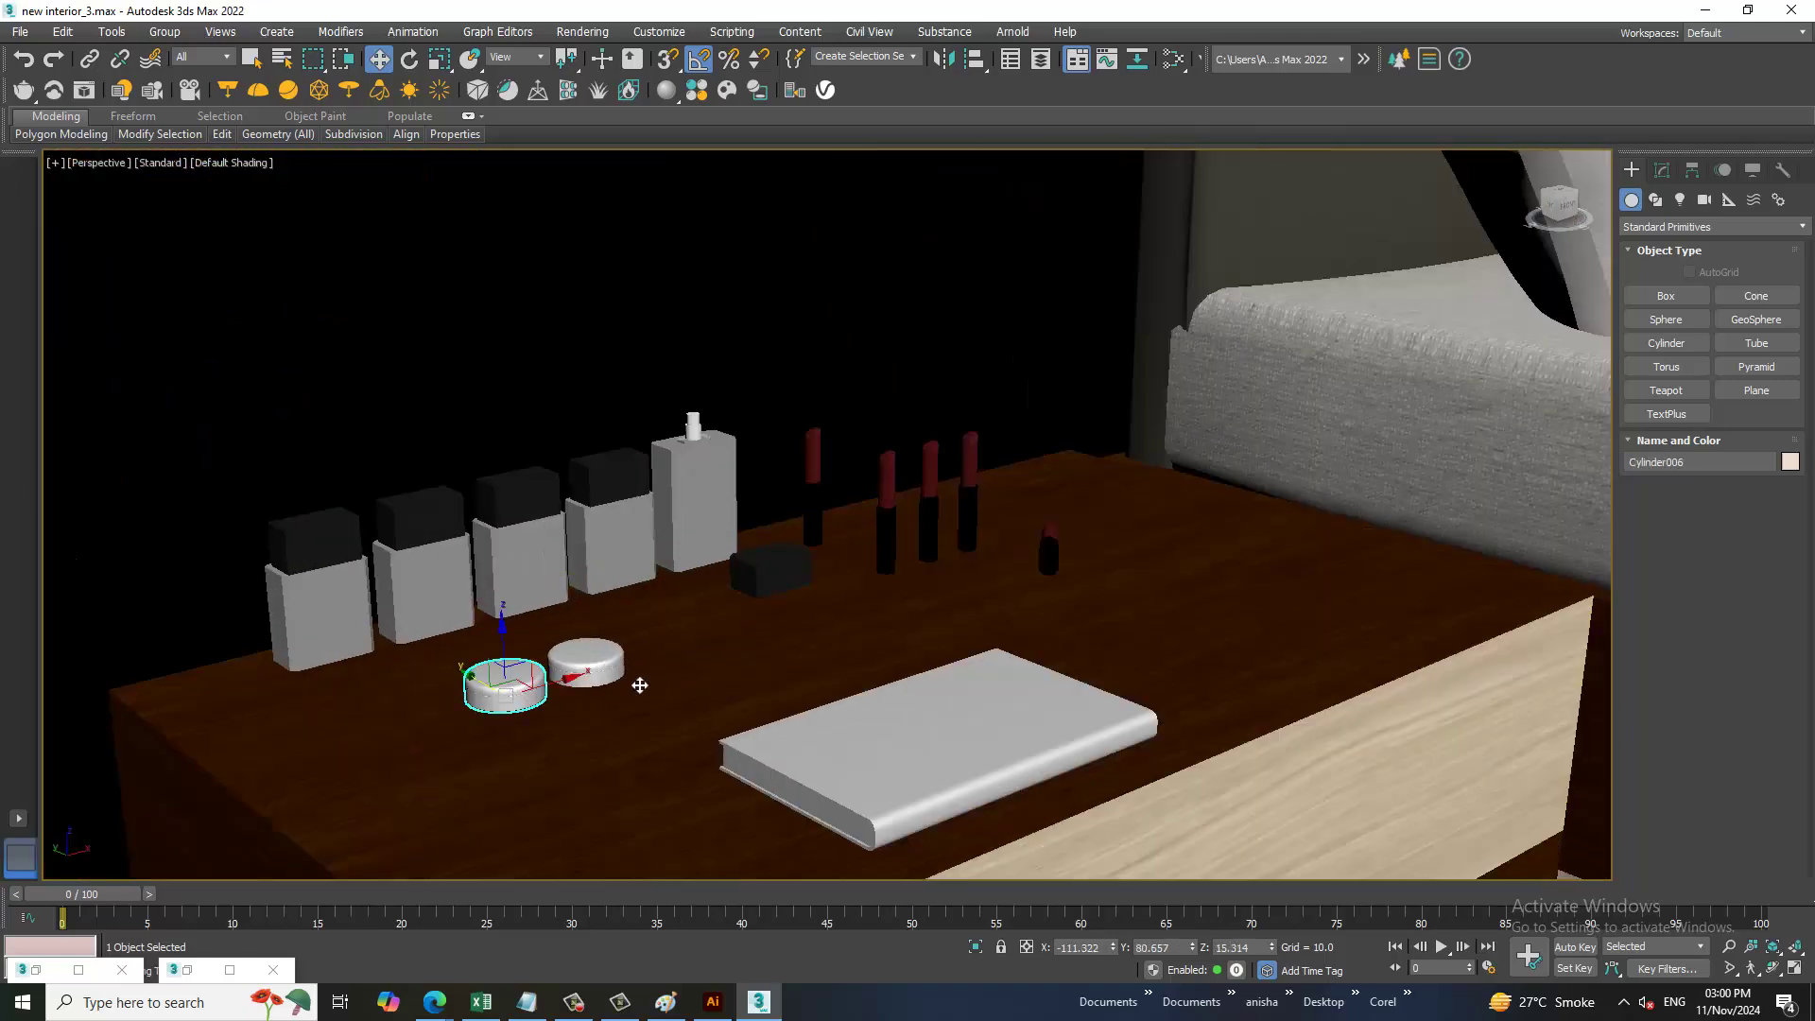
left_click(605, 657)
key("m")
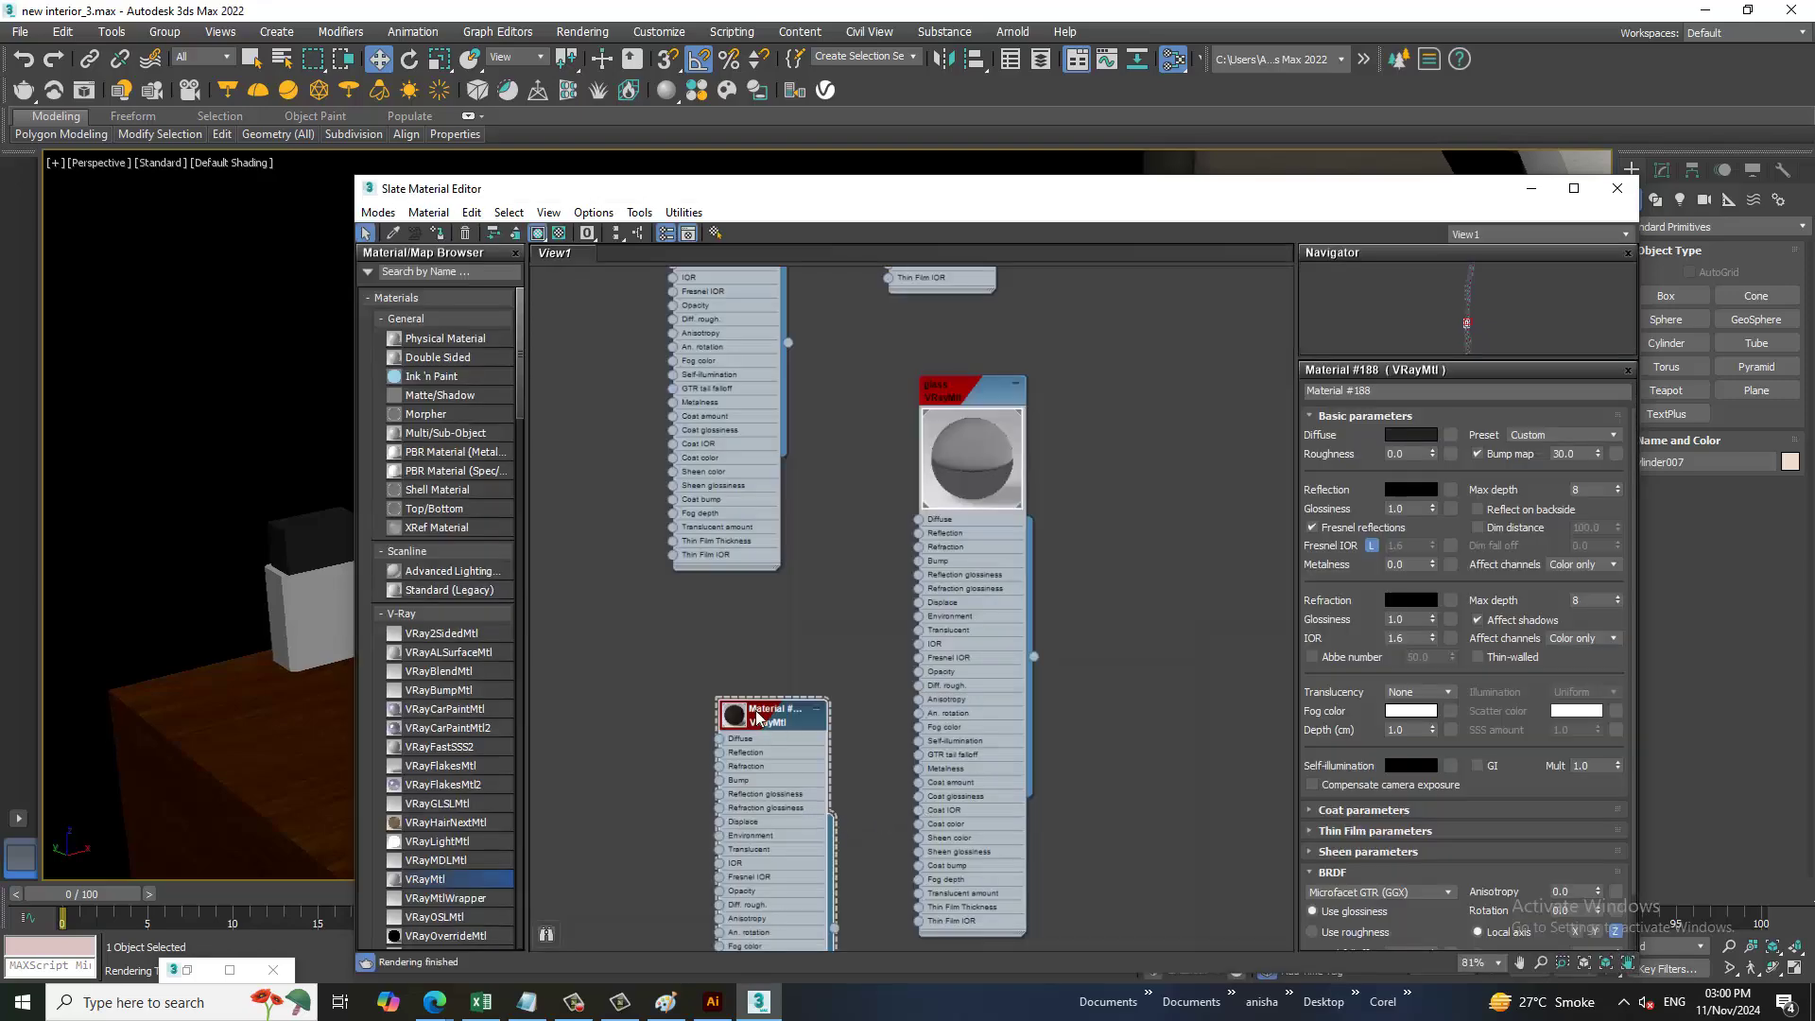
- Apply the dark material to jars Cylinder006 and Cylinder007, then delete the white book
left_click(1573, 187)
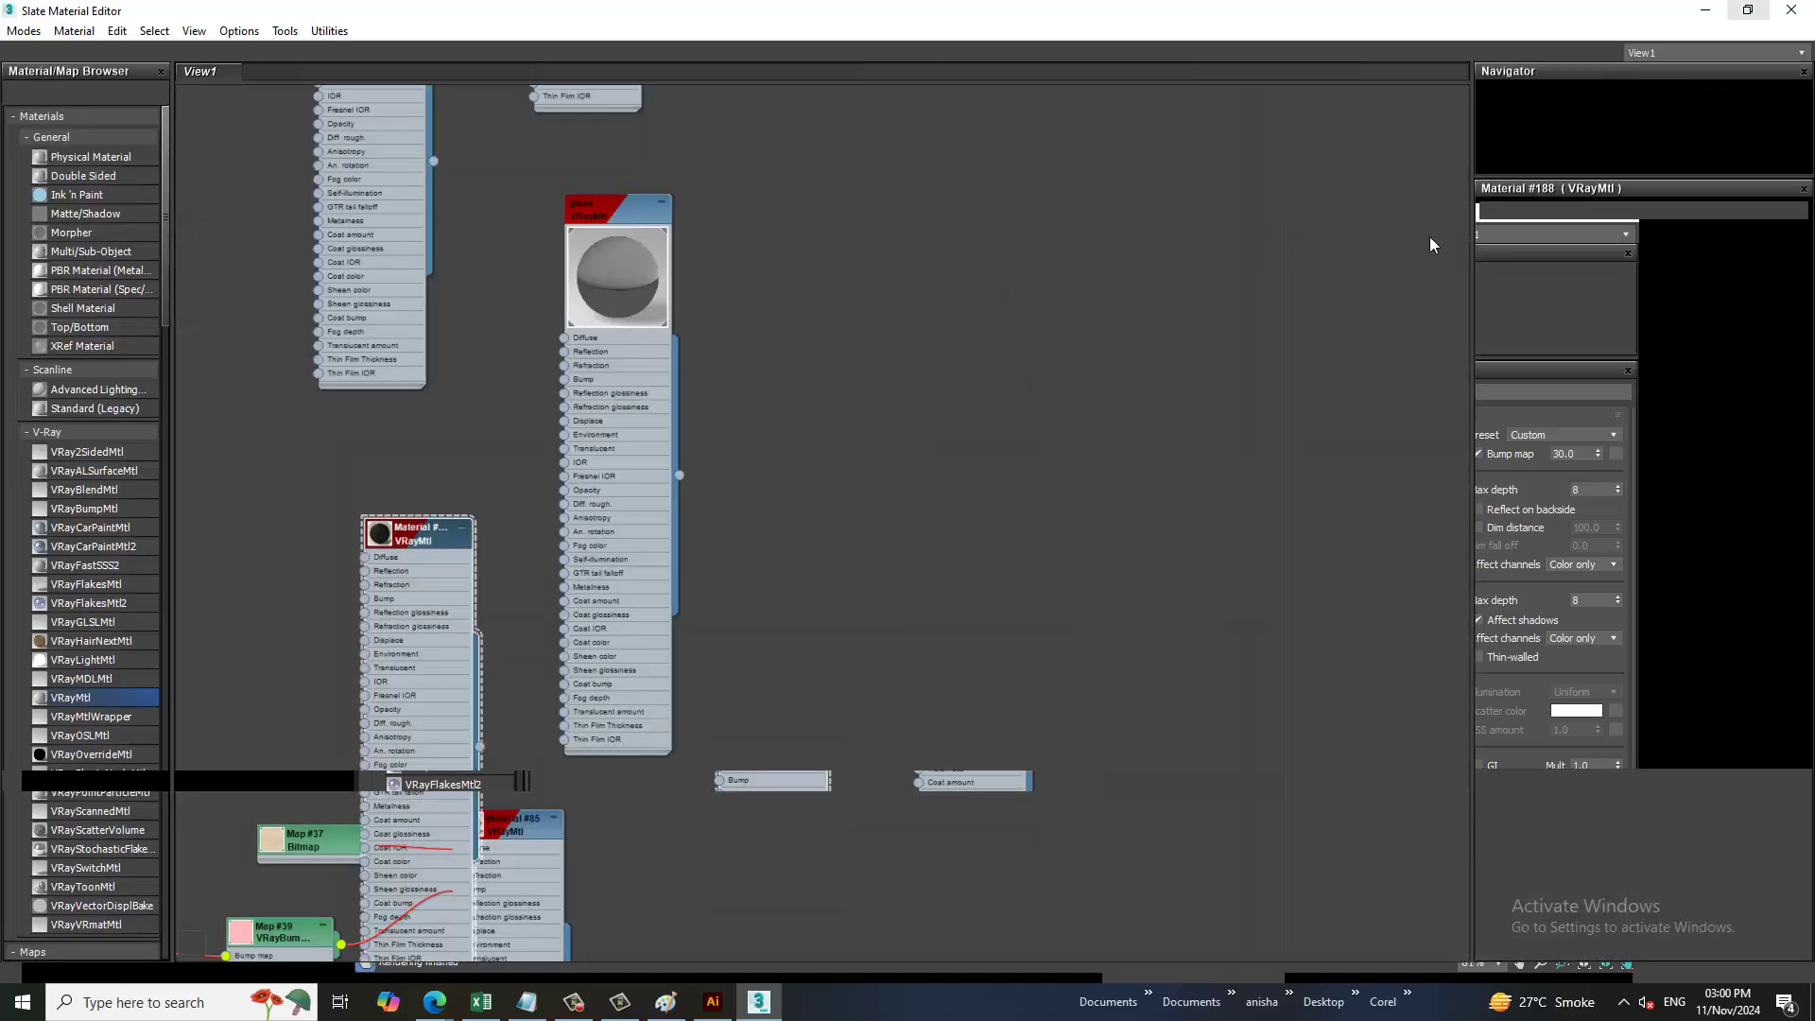
left_click(1746, 11)
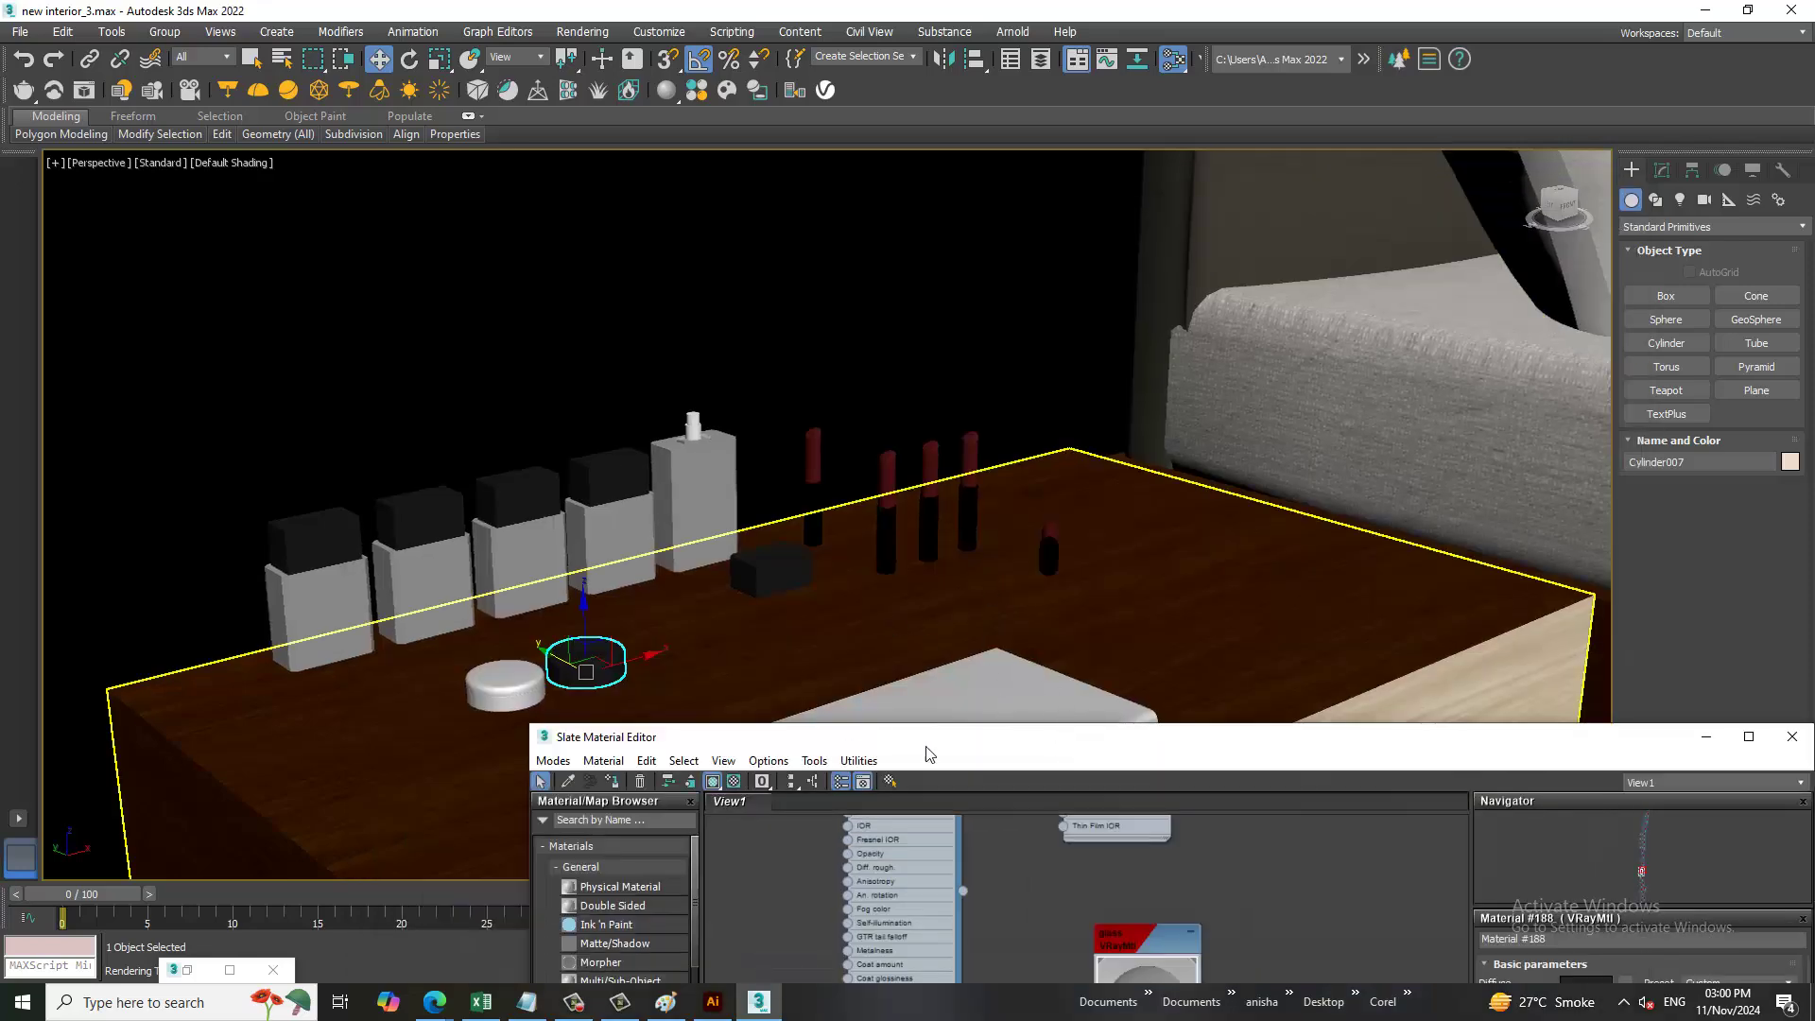
left_click(527, 695)
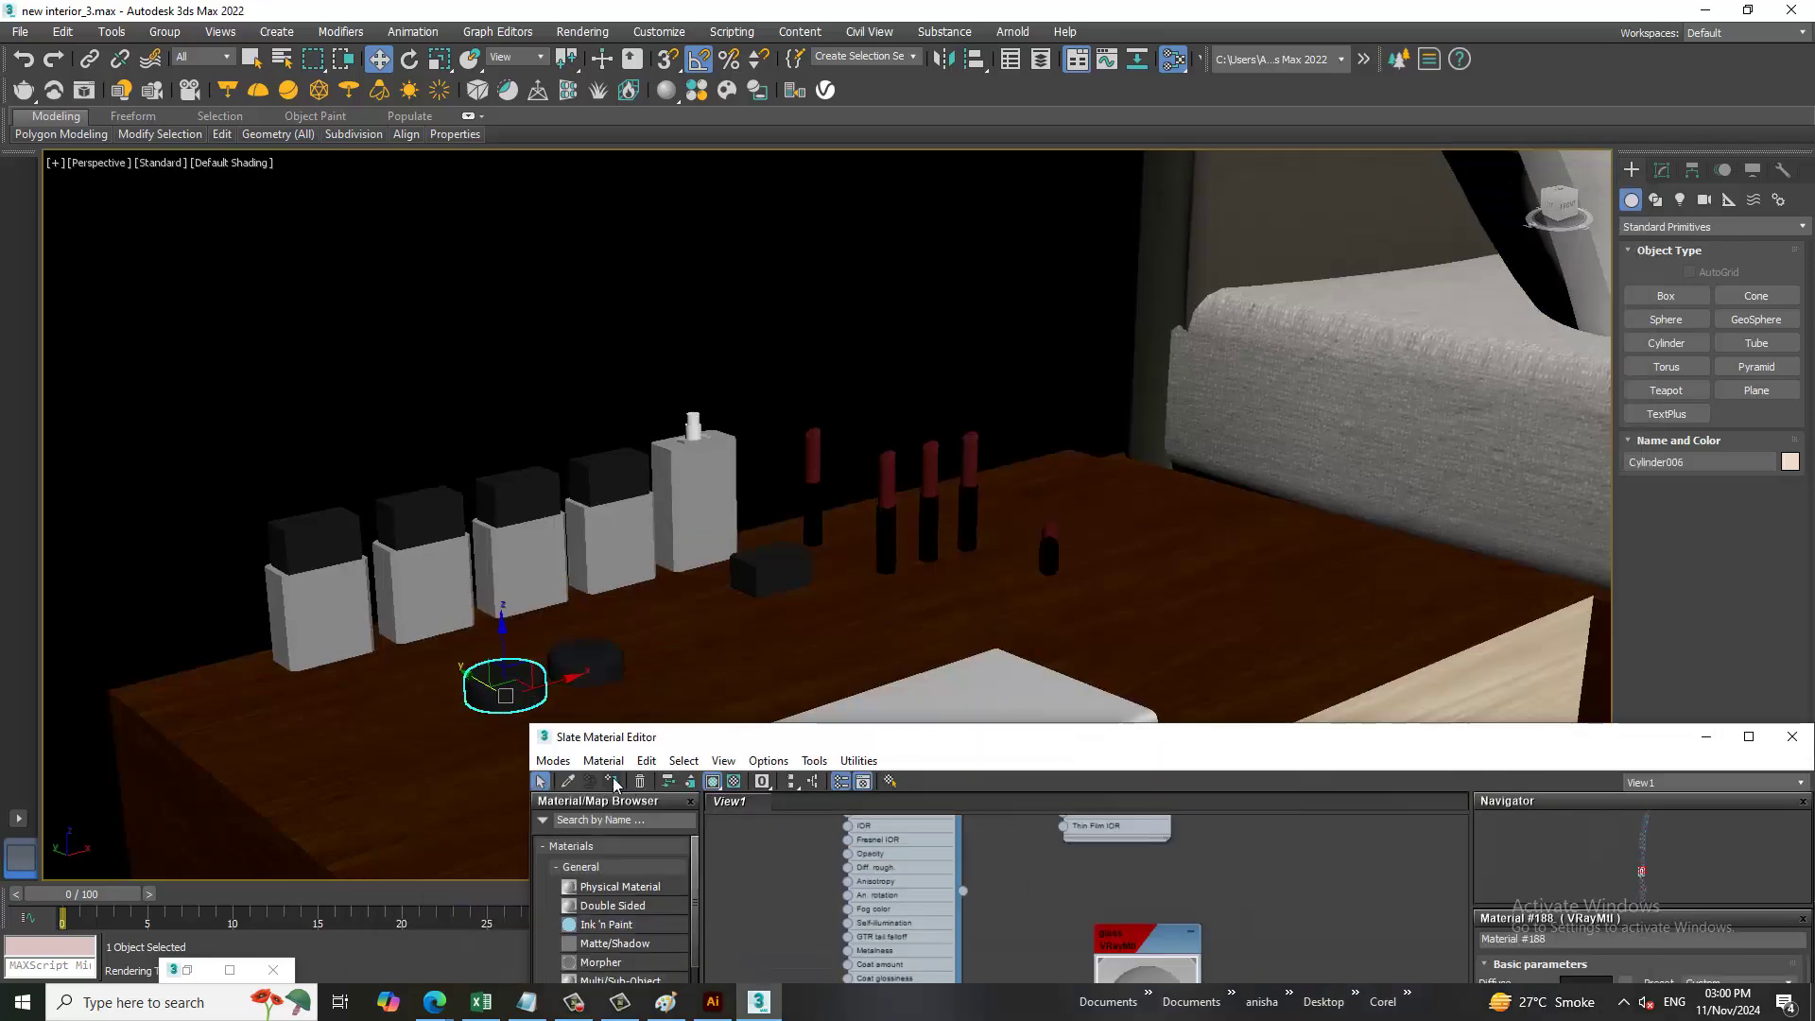
left_click(1706, 736)
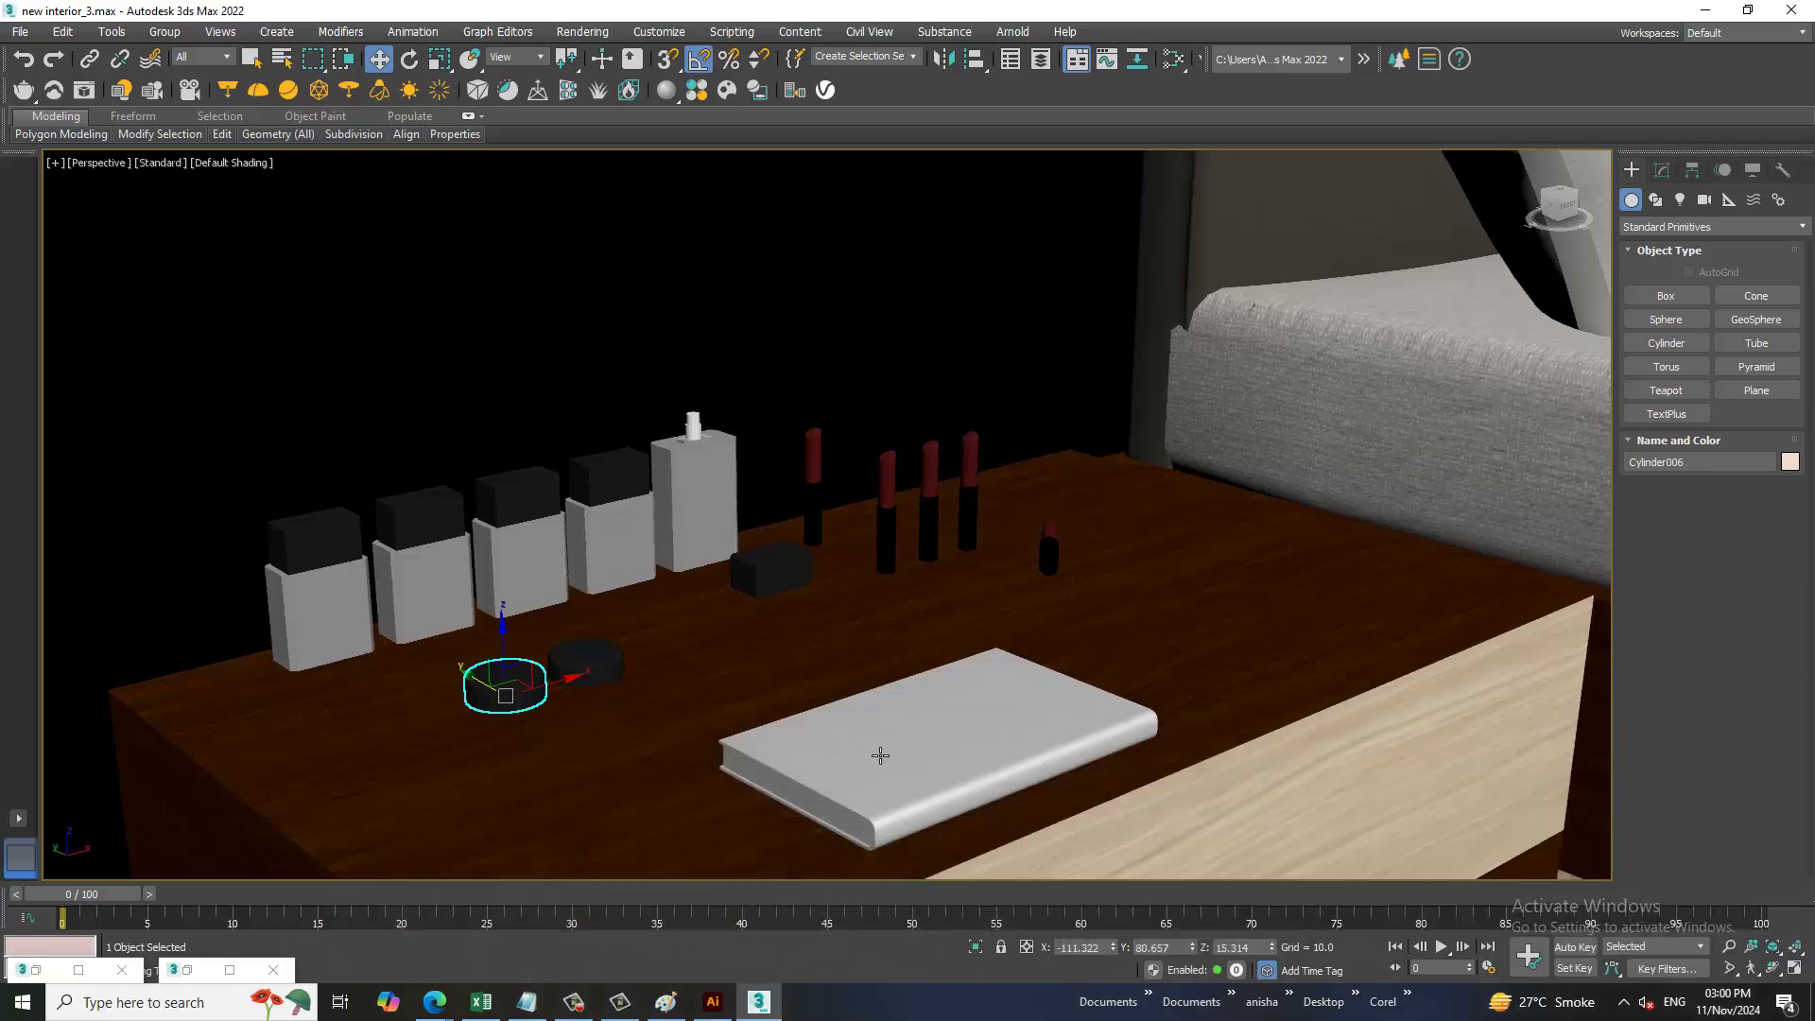
left_click(1011, 741)
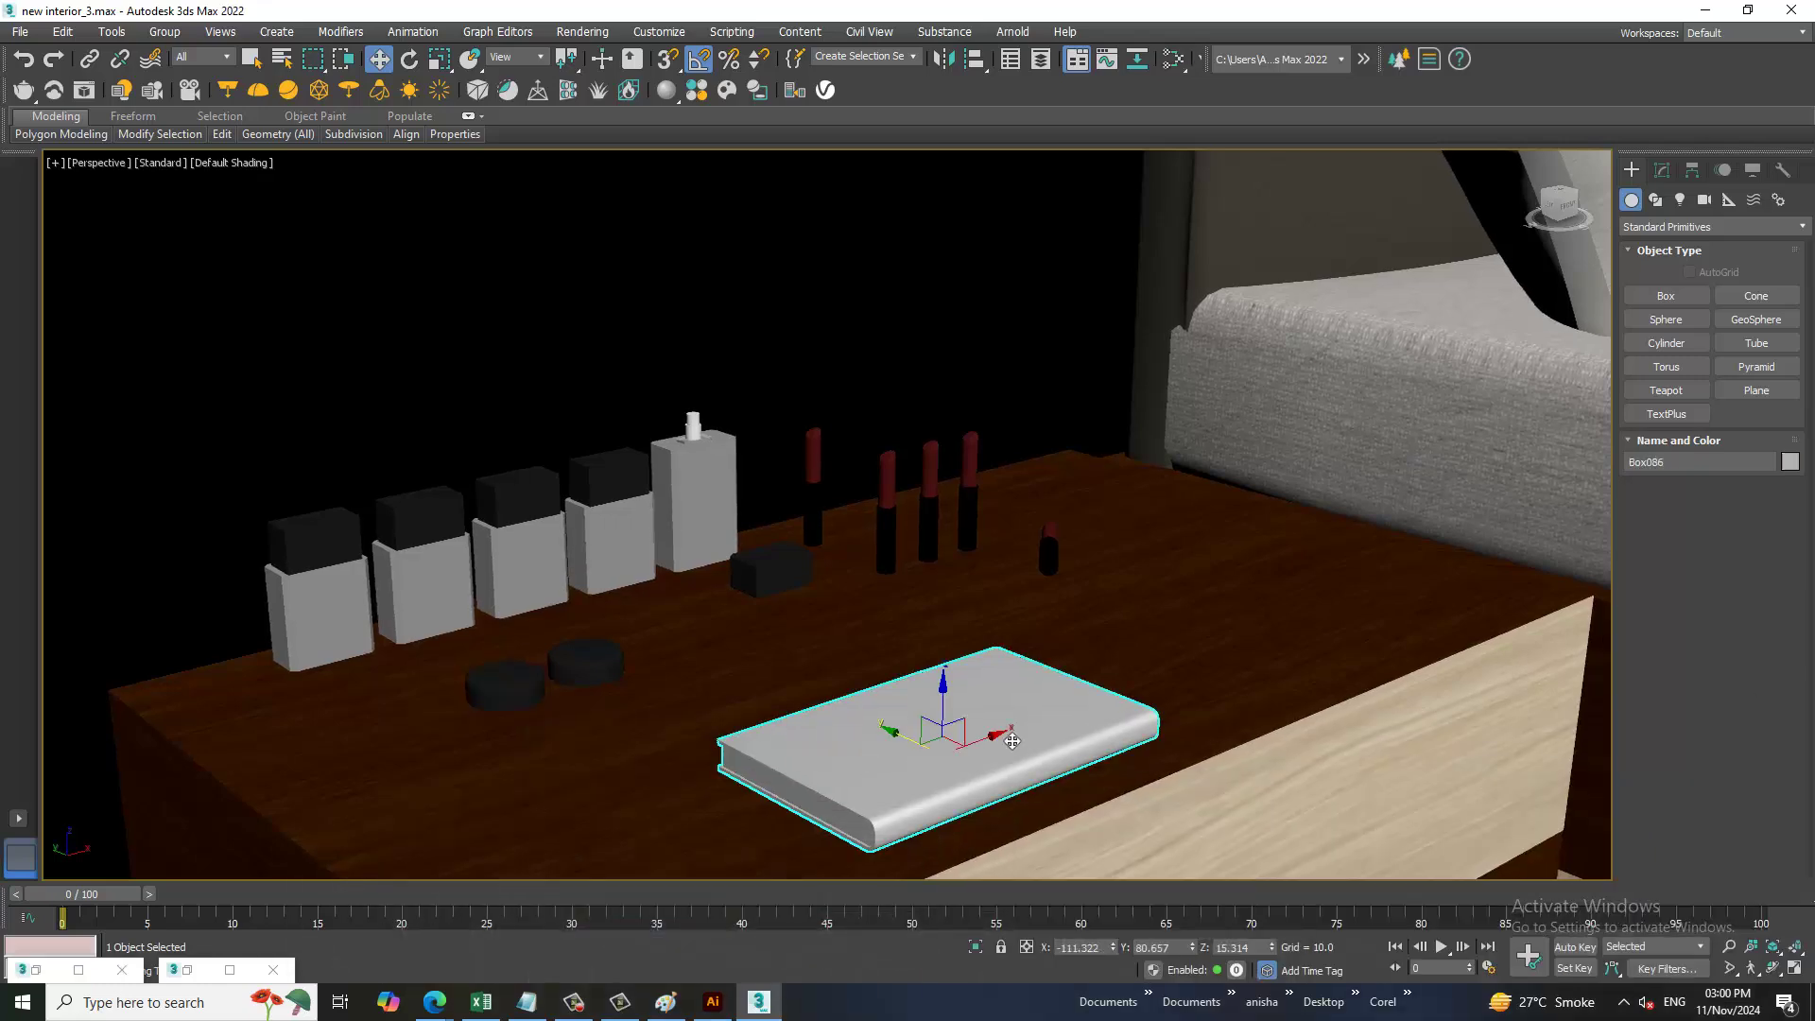
key("Delete")
- Zoom out and orbit to the ceiling, select the slab Box087, and open the material editor
scroll(1234, 612, "down", 5)
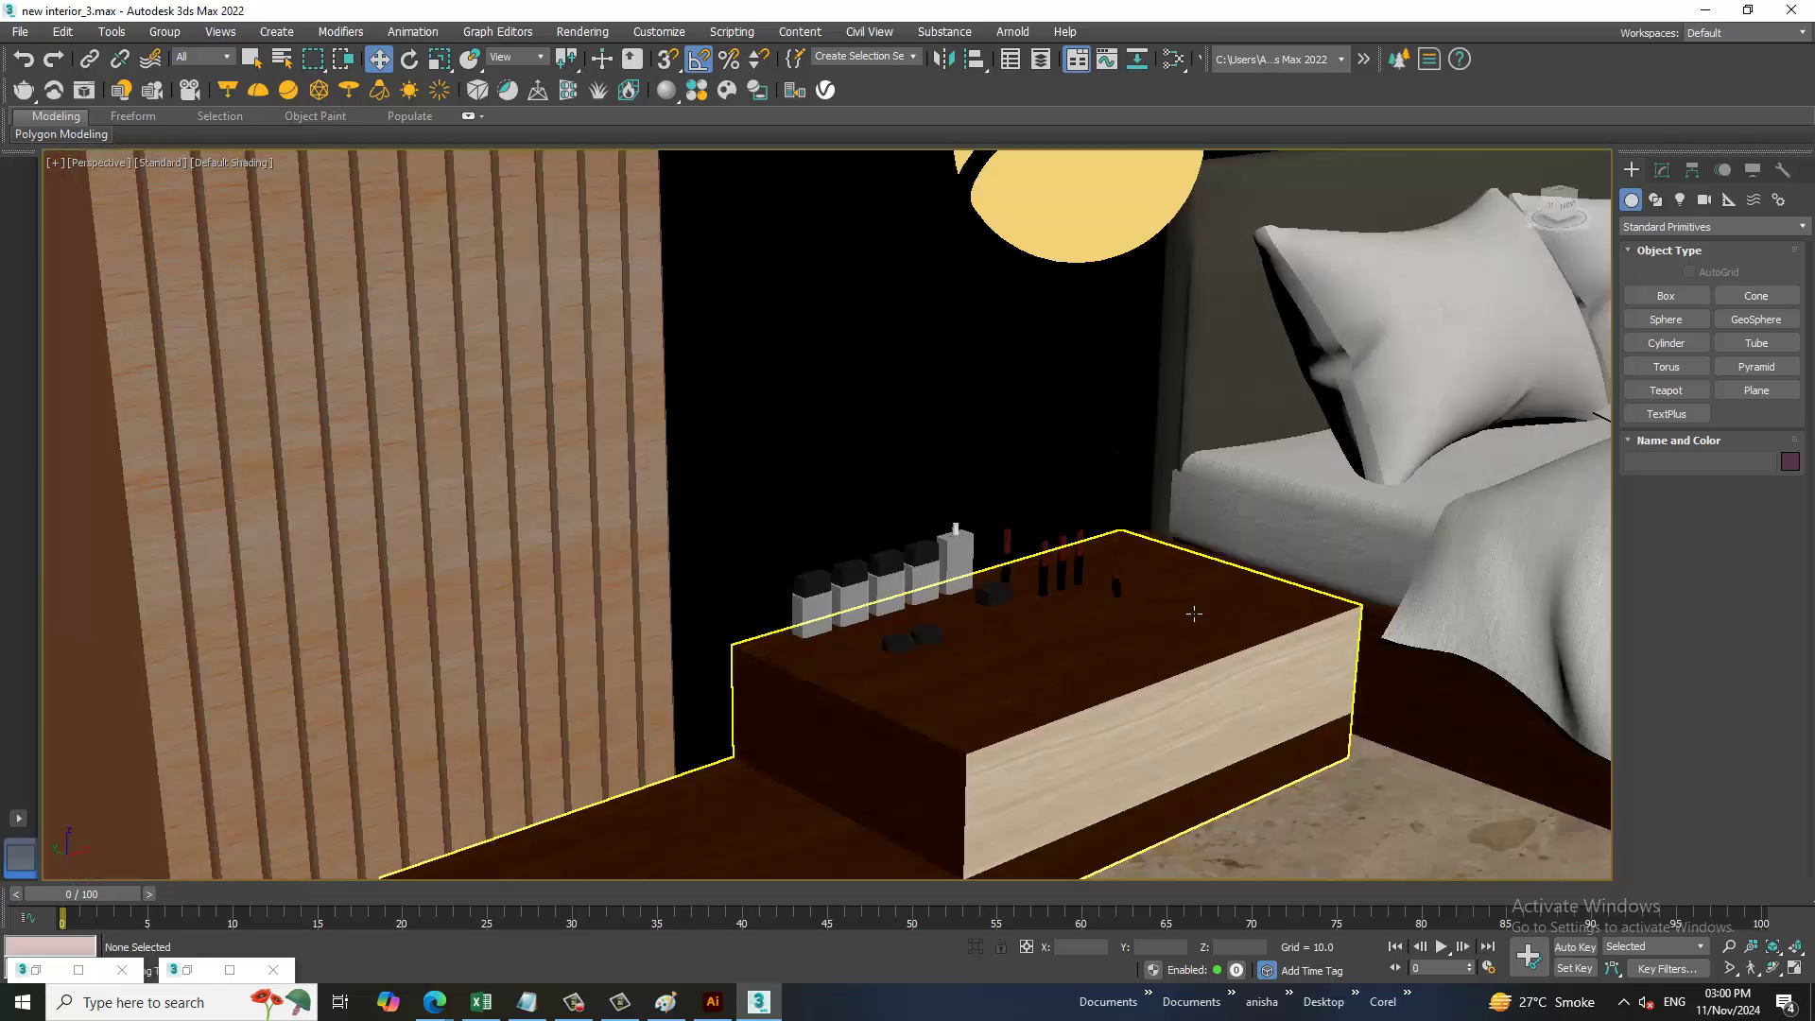
scroll(1125, 605, "down", 3)
scroll(1219, 628, "down", 3)
middle_click_drag(1219, 630, 627, 670)
middle_click_drag(953, 730, 831, 734)
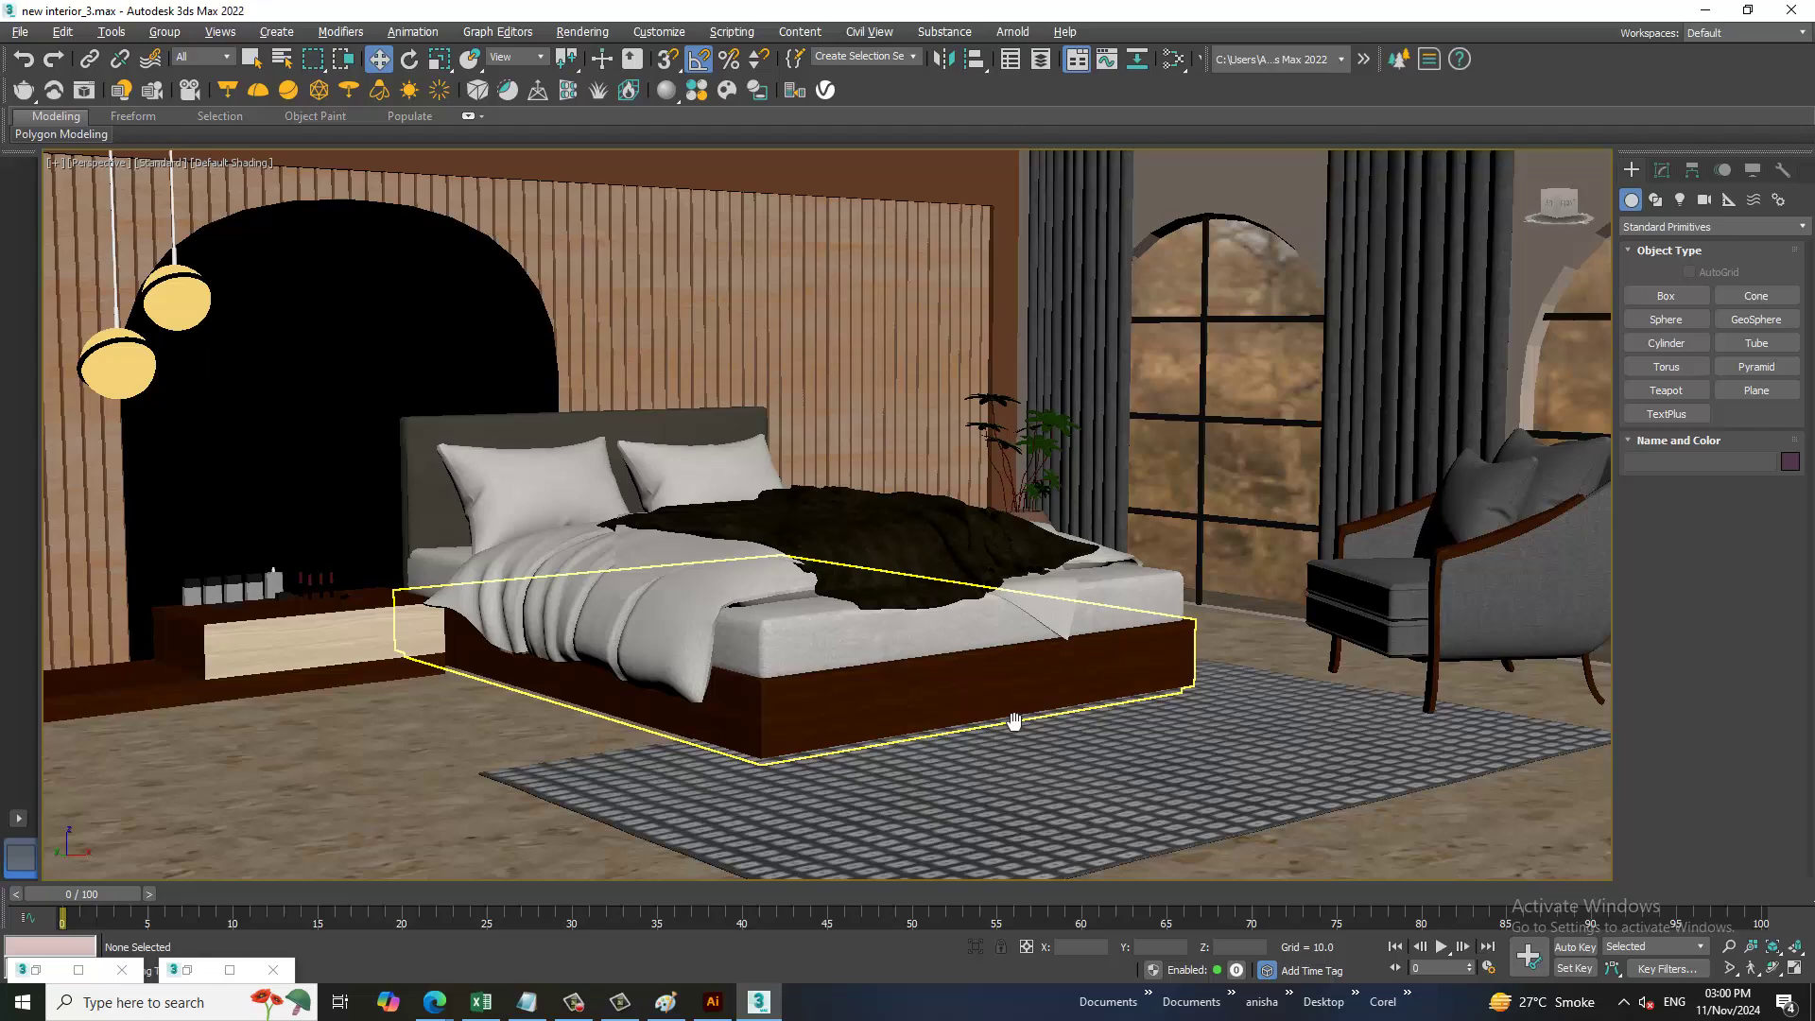
middle_click_drag(1002, 727, 959, 734)
scroll(832, 761, "down", 2)
scroll(832, 759, "down", 2)
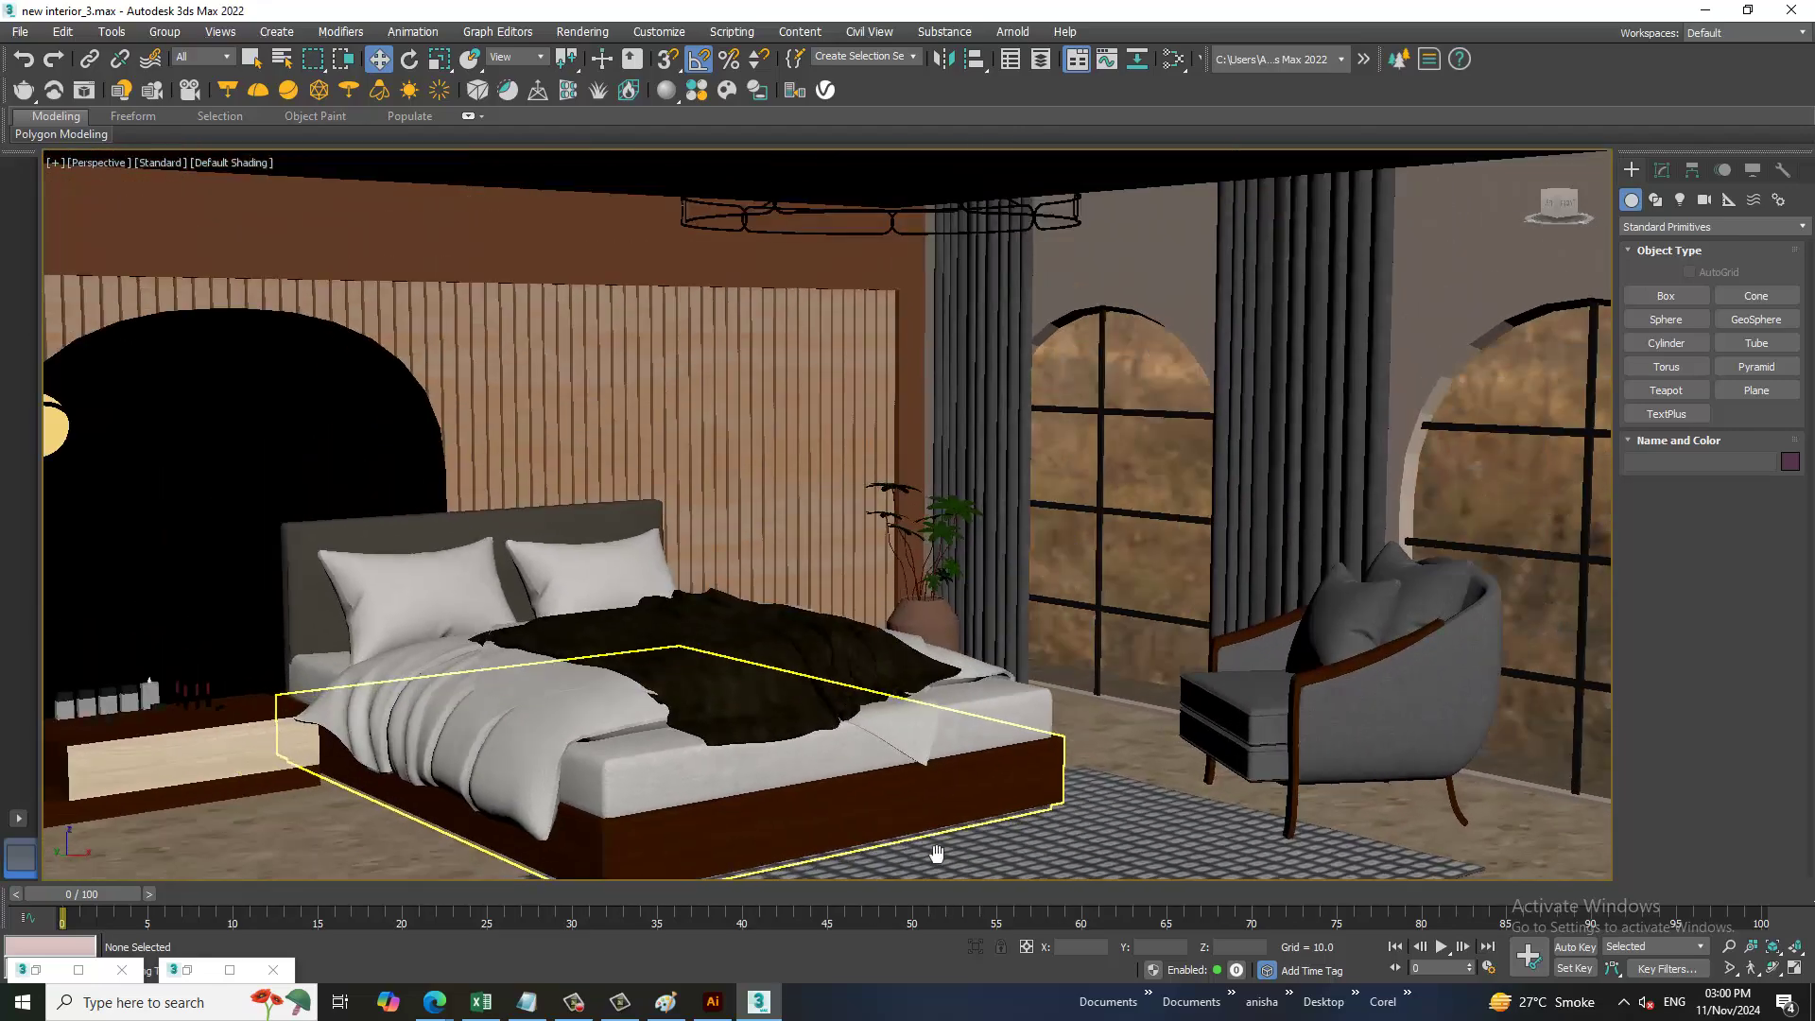
scroll(832, 756, "down", 1)
scroll(835, 583, "down", 5)
middle_click_drag(835, 583, 931, 559, "alt")
left_click(933, 560)
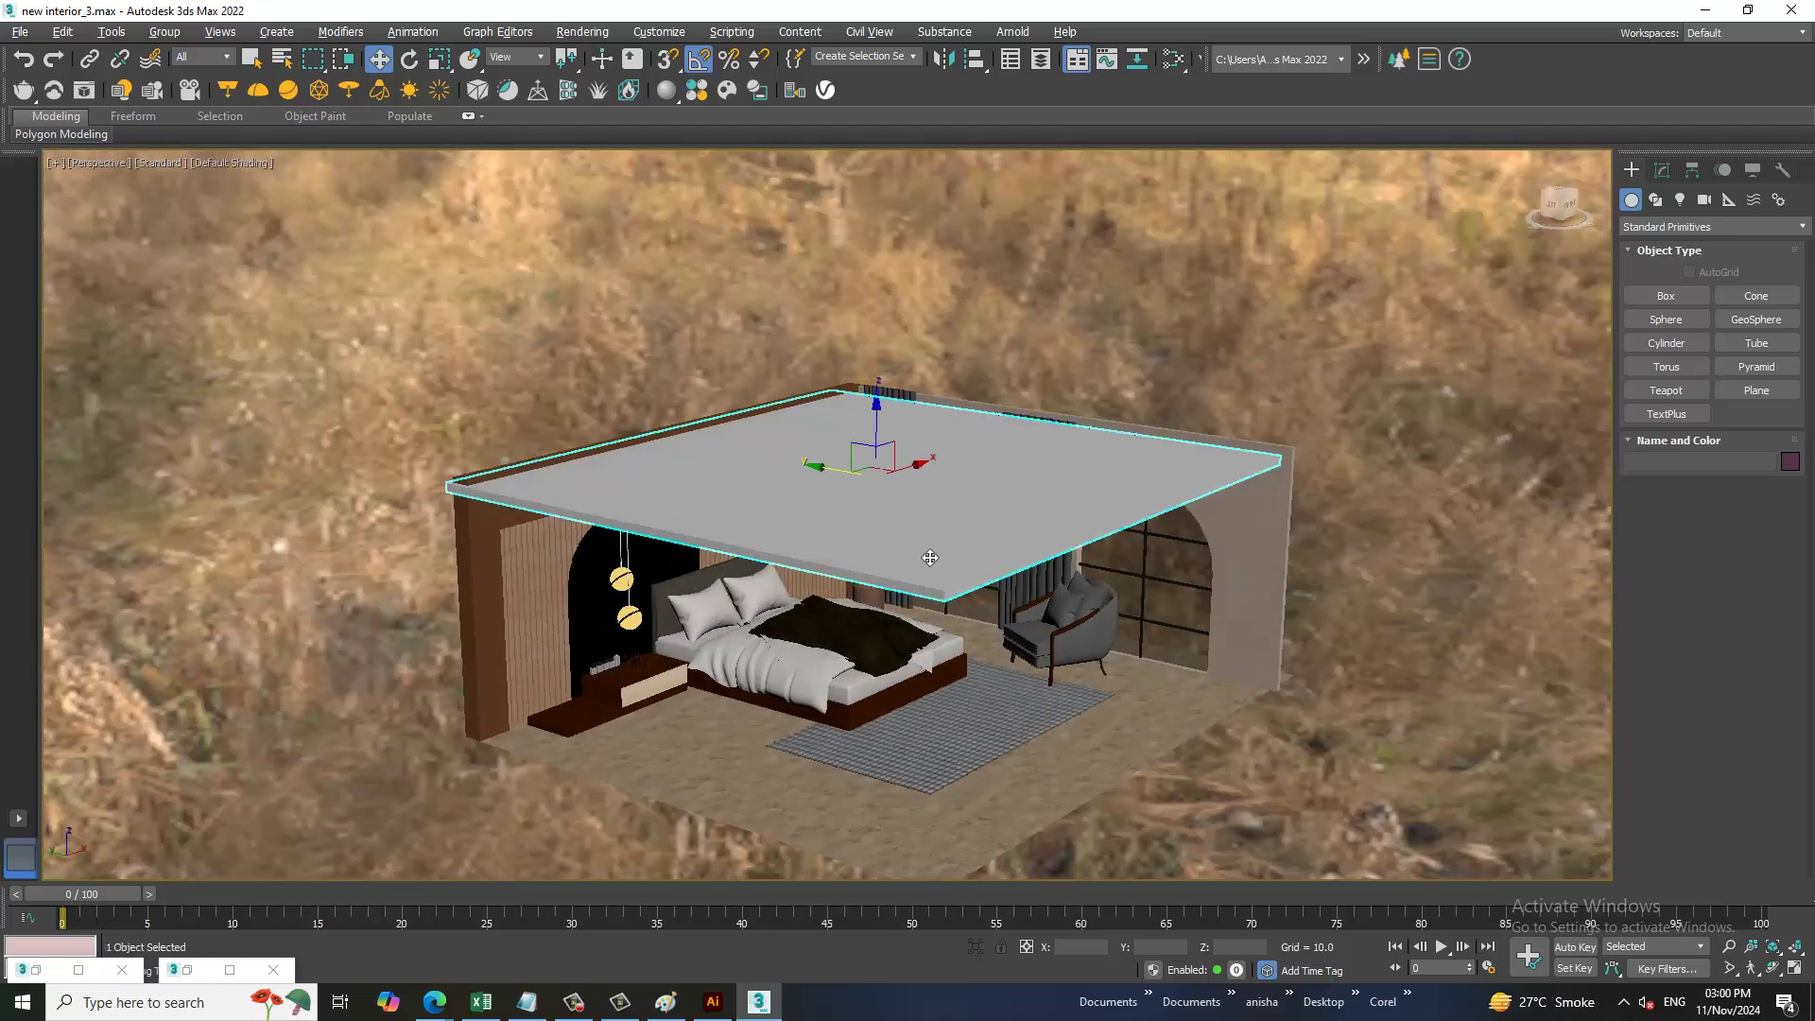
scroll(954, 592, "up", 3)
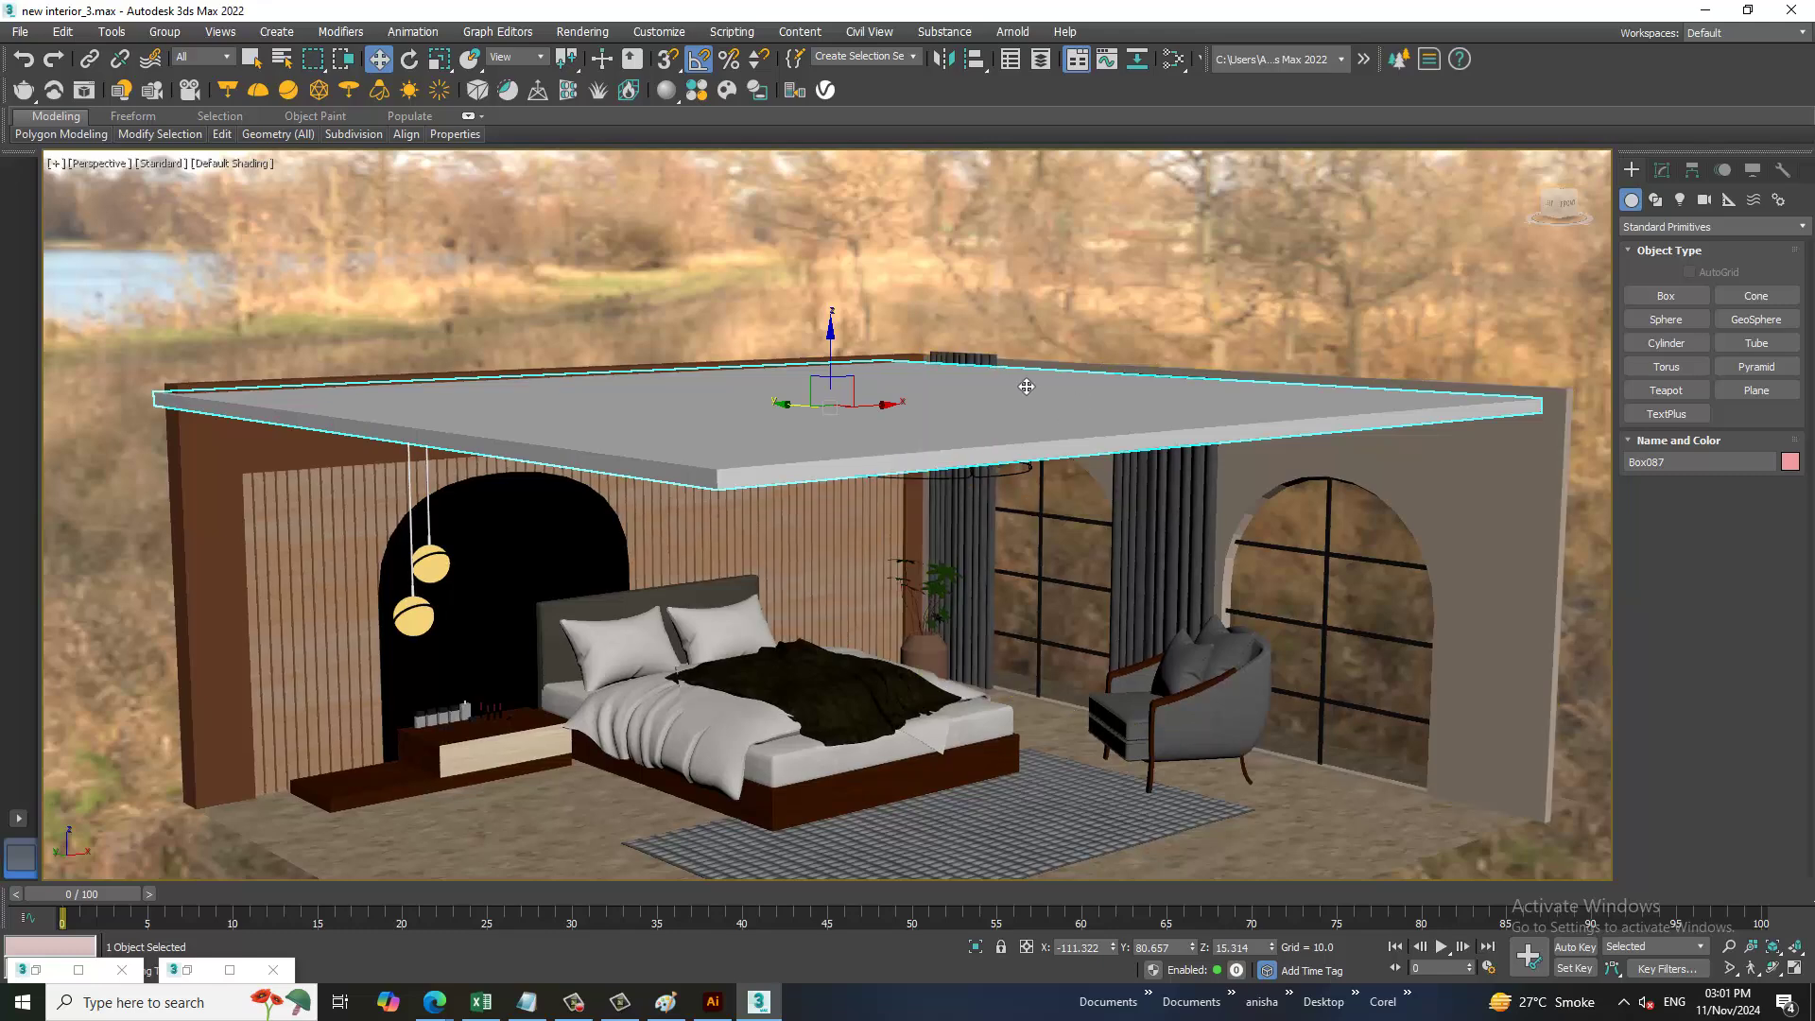
key("m")
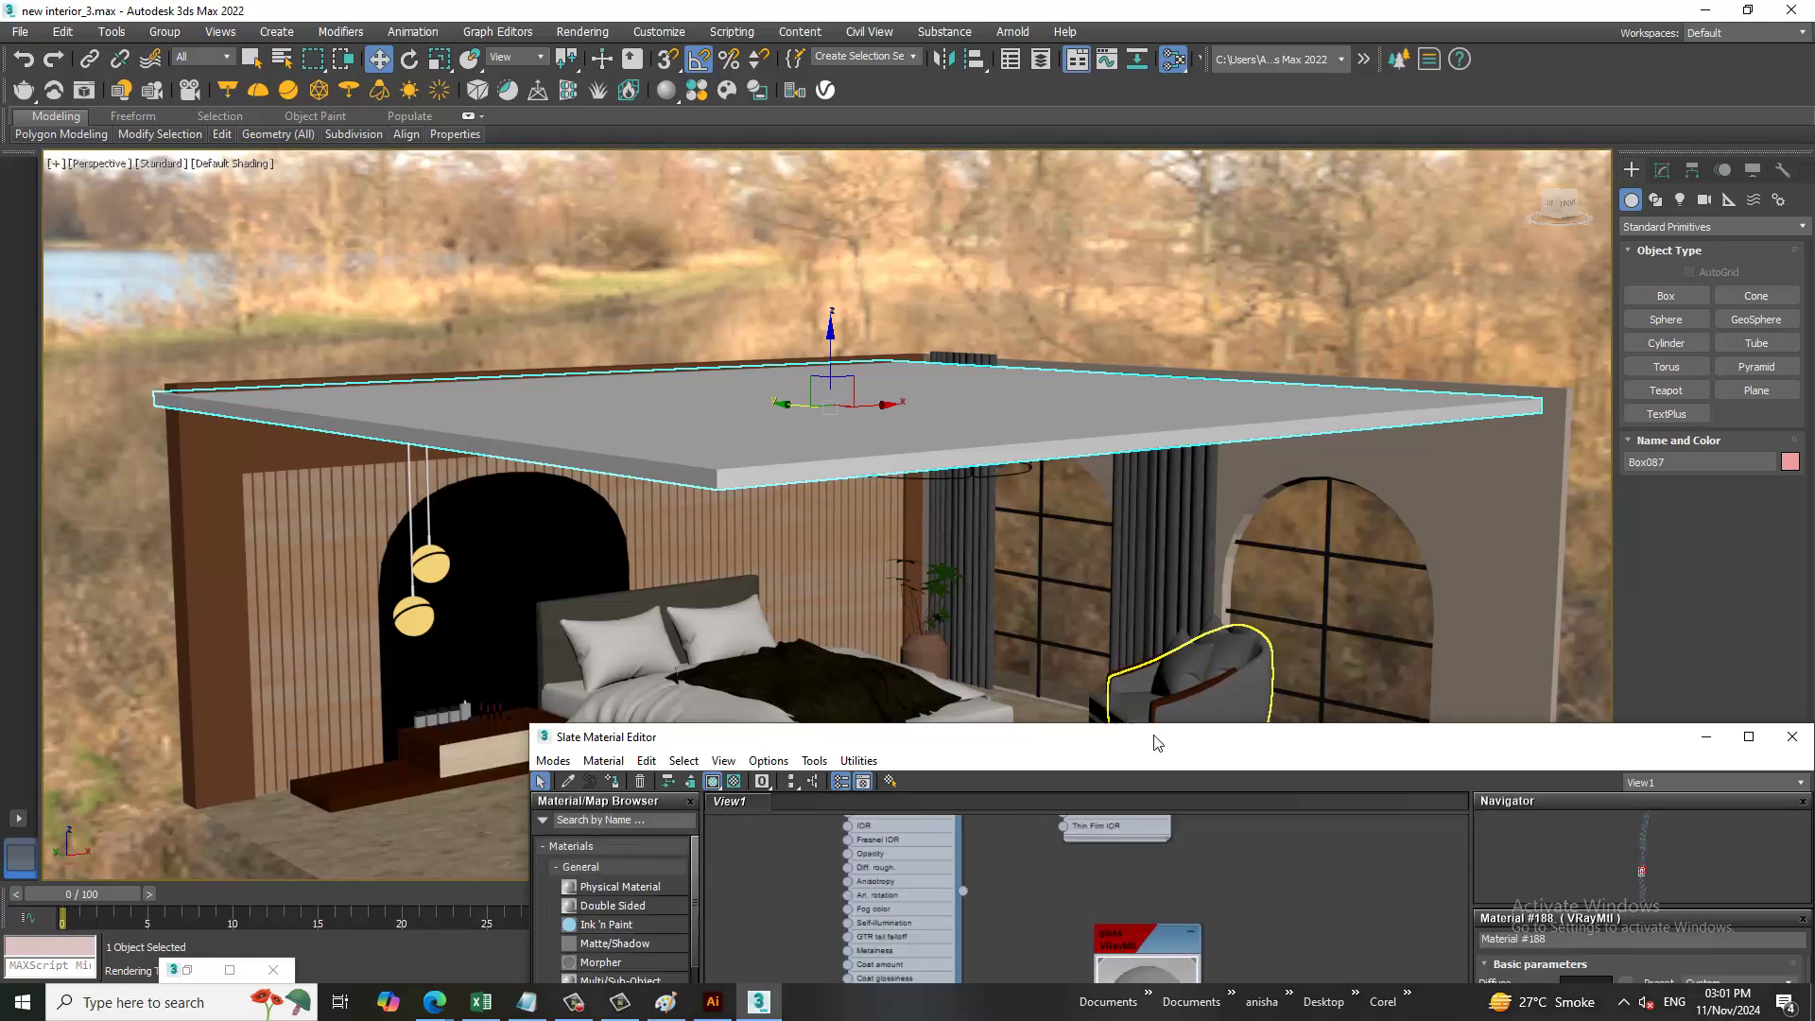
- Reposition the Slate Material Editor and pan its node view through the material nodes
left_click_drag(1154, 742, 984, 79)
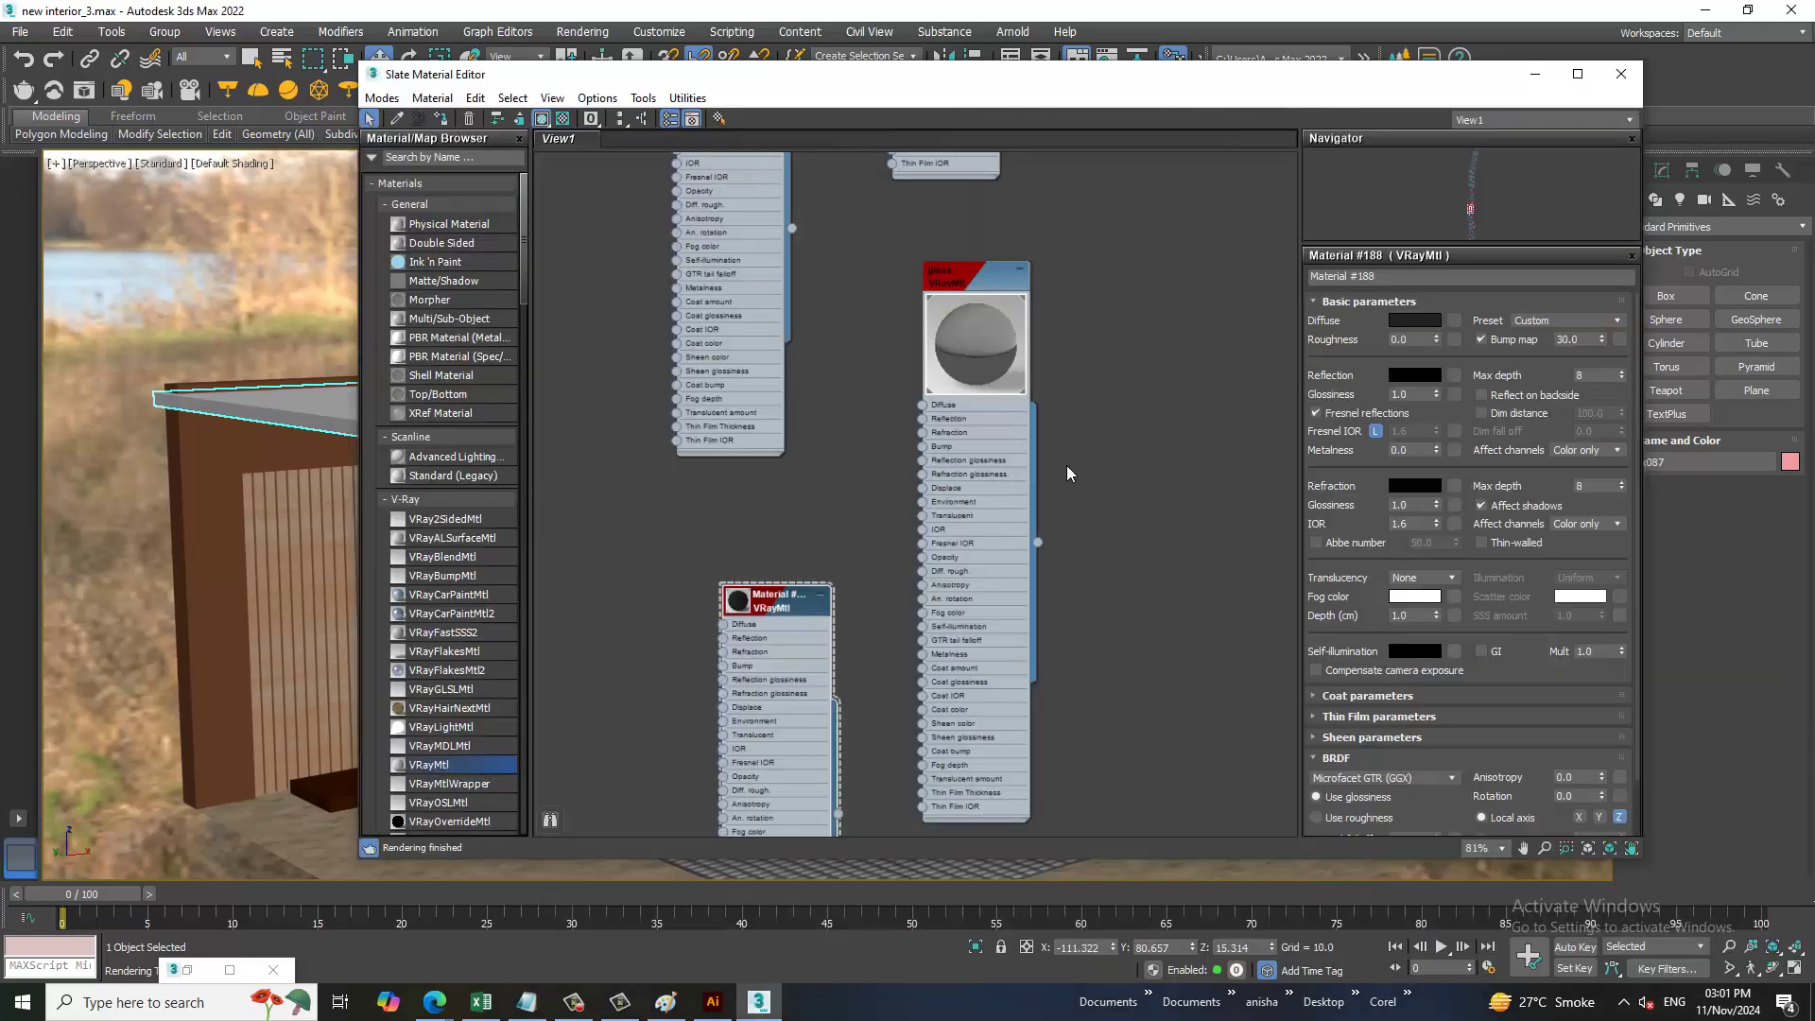
mouse_move(1066, 465)
middle_mouse_down()
mouse_move(1203, 640)
mouse_move(1102, 486)
mouse_move(1158, 365)
mouse_move(1173, 898)
middle_mouse_up()
mouse_move(1177, 361)
middle_mouse_down()
mouse_move(1210, 530)
mouse_move(1160, 84)
mouse_move(1125, 416)
middle_mouse_up()
scroll(1120, 448, "down", 8)
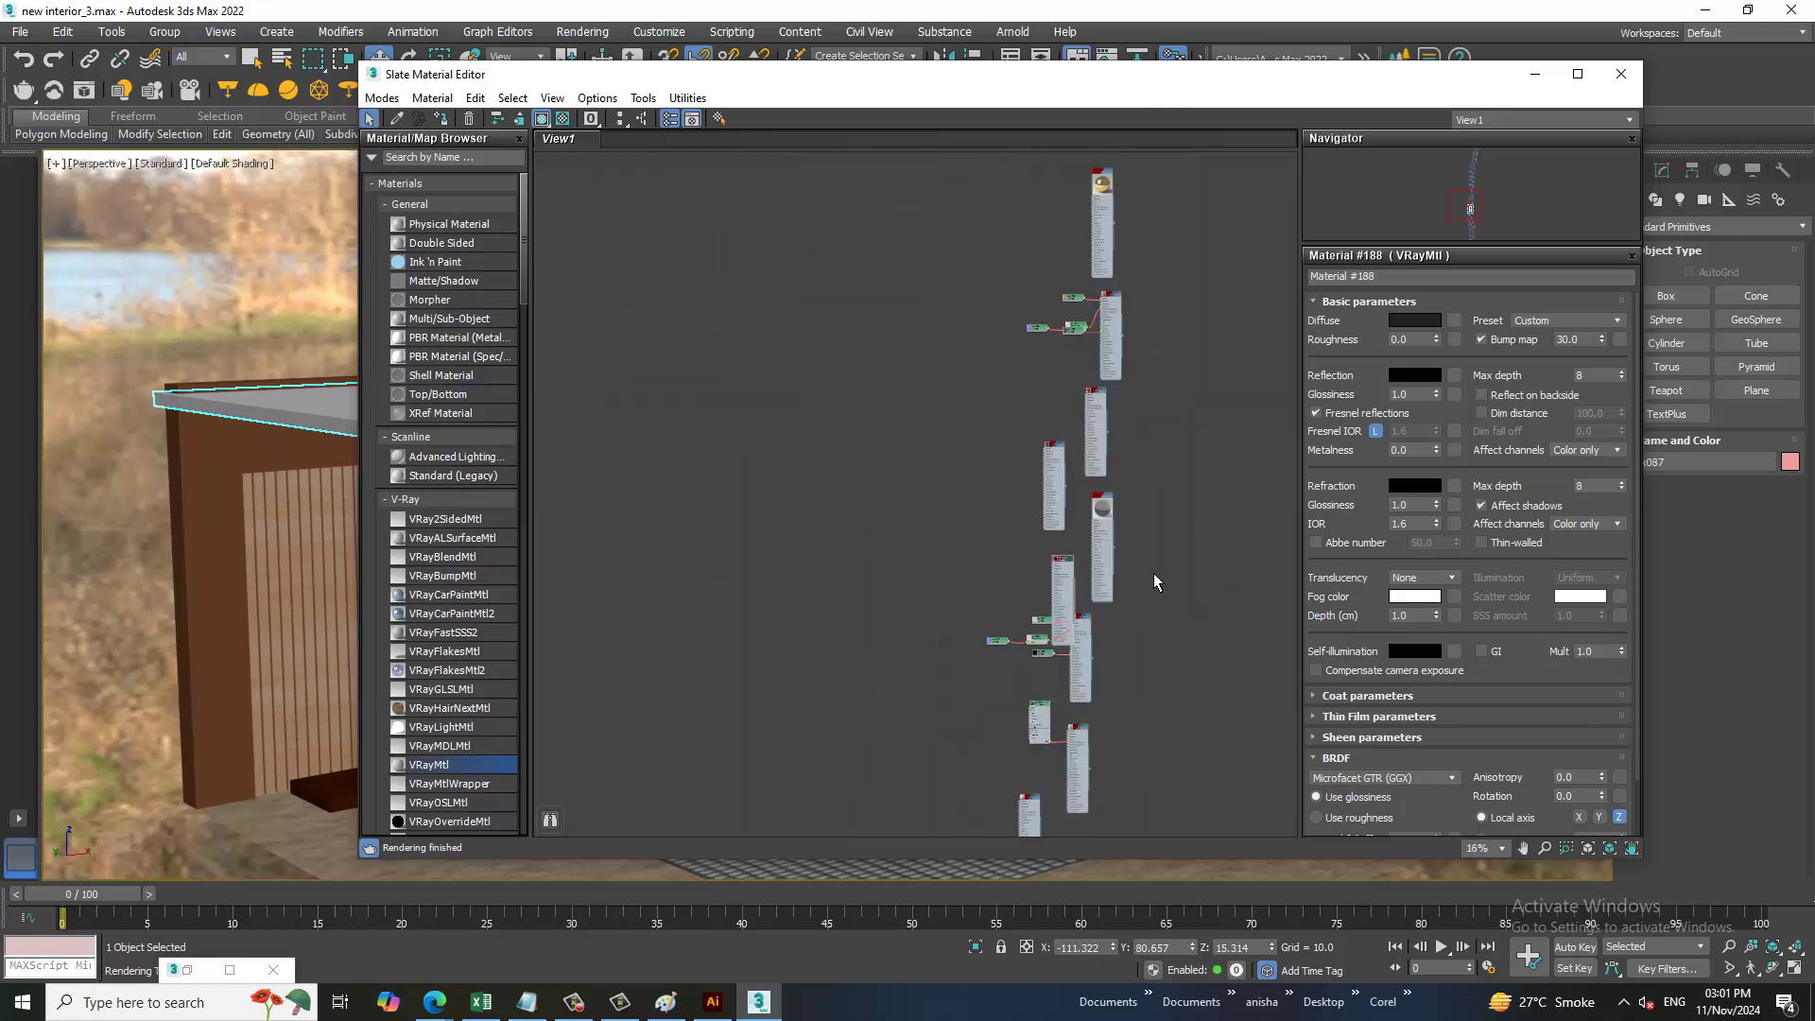
mouse_move(1153, 582)
middle_mouse_down()
mouse_move(1158, 655)
mouse_move(1104, 265)
middle_mouse_up()
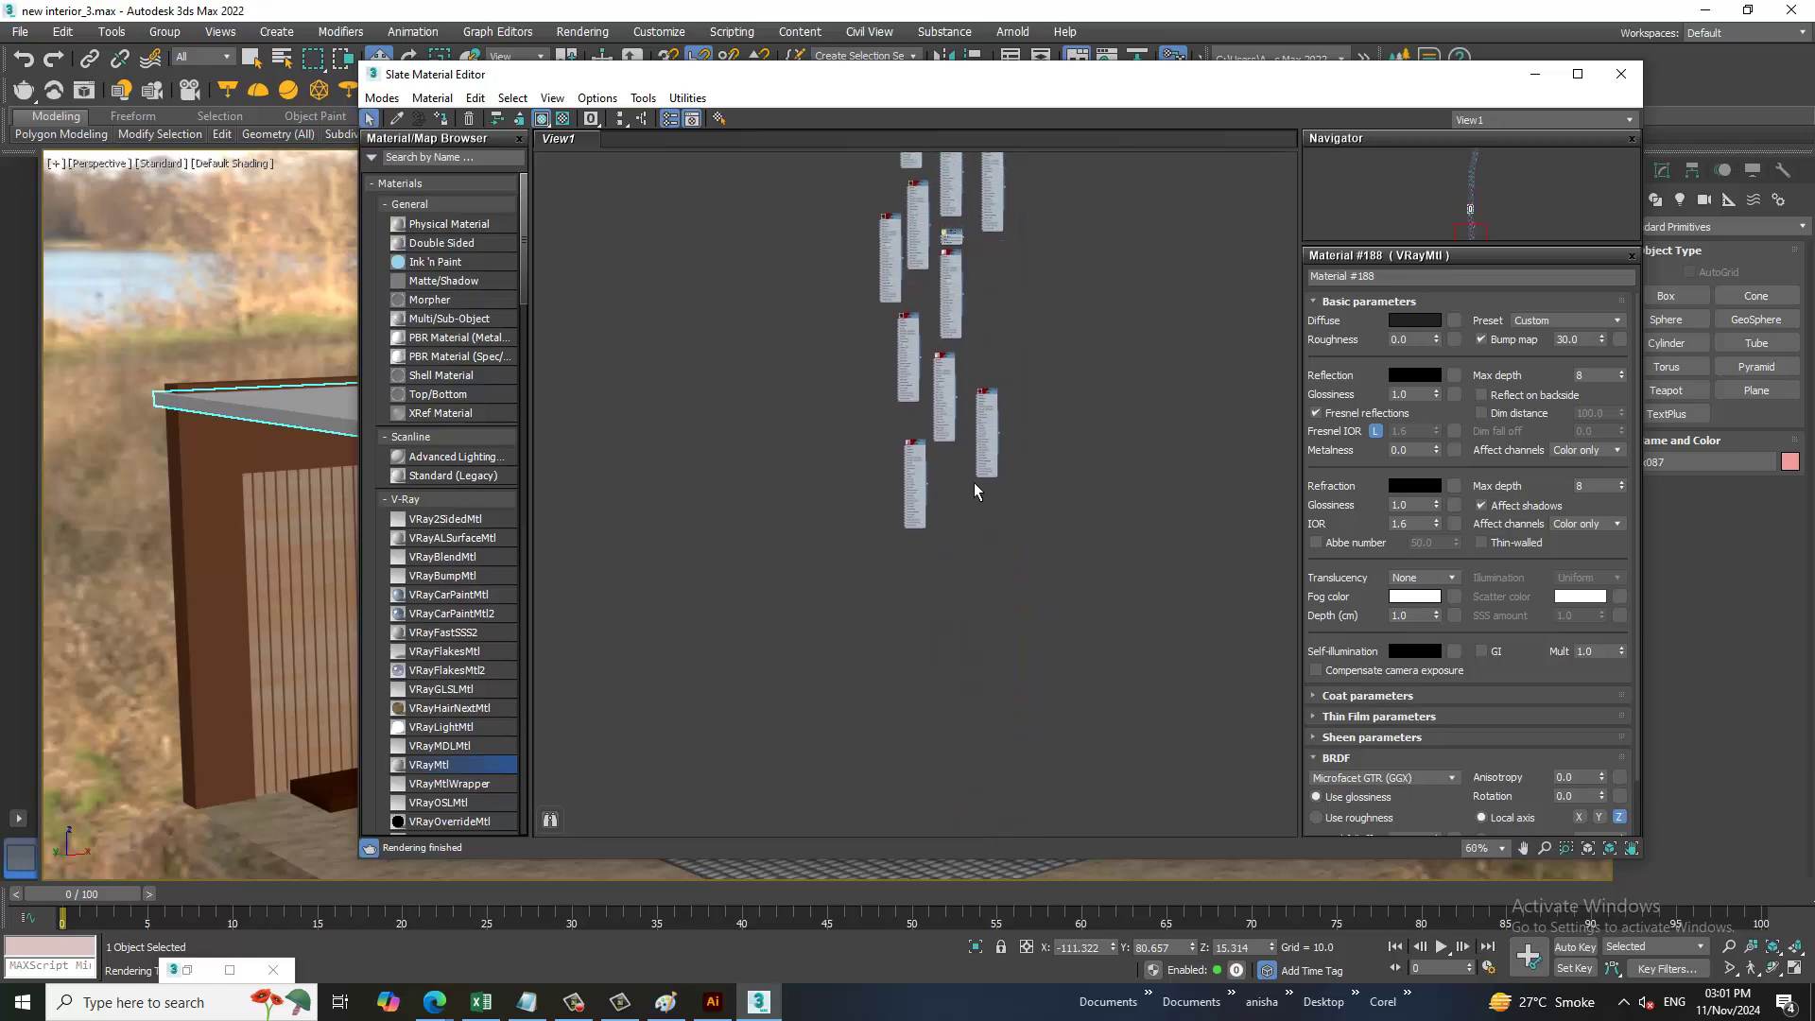
scroll(954, 458, "up", 2)
scroll(1062, 608, "up", 2)
scroll(1073, 579, "up", 2)
- Find beige Material #176, apply it to the ceiling slab, then close the editor and deselect
mouse_move(1074, 580)
middle_mouse_down()
mouse_move(959, 652)
mouse_move(965, 669)
middle_mouse_up()
middle_click_drag(1006, 228, 1006, 503)
mouse_move(1039, 390)
middle_mouse_down()
mouse_move(1040, 636)
mouse_move(1080, 602)
mouse_move(1080, 659)
middle_mouse_up()
middle_click_drag(1040, 284, 1049, 340)
mouse_move(1004, 189)
middle_mouse_down()
mouse_move(1005, 417)
mouse_move(935, 284)
mouse_move(869, 314)
mouse_move(872, 232)
mouse_move(944, 576)
mouse_move(980, 636)
mouse_move(1008, 554)
mouse_move(978, 336)
mouse_move(998, 813)
mouse_move(1066, 355)
mouse_move(1011, 535)
mouse_move(1040, 404)
mouse_move(945, 312)
middle_mouse_up()
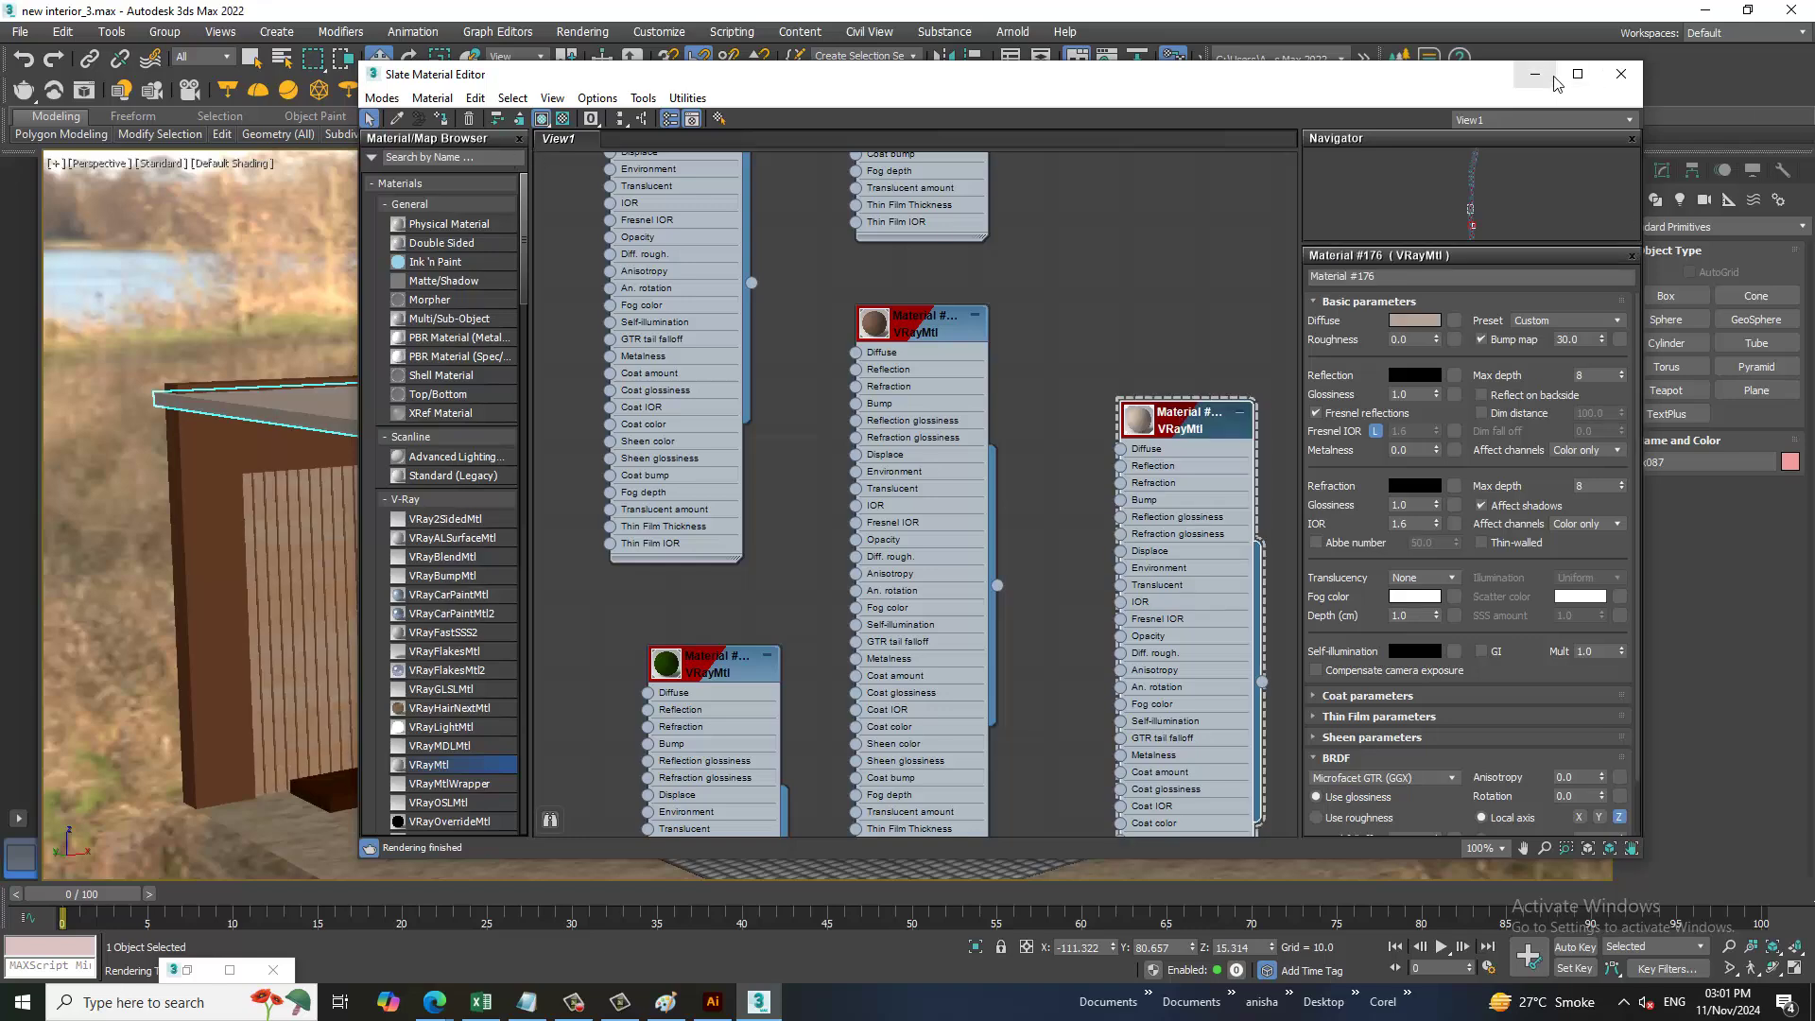
left_click(1620, 73)
left_click(1199, 200)
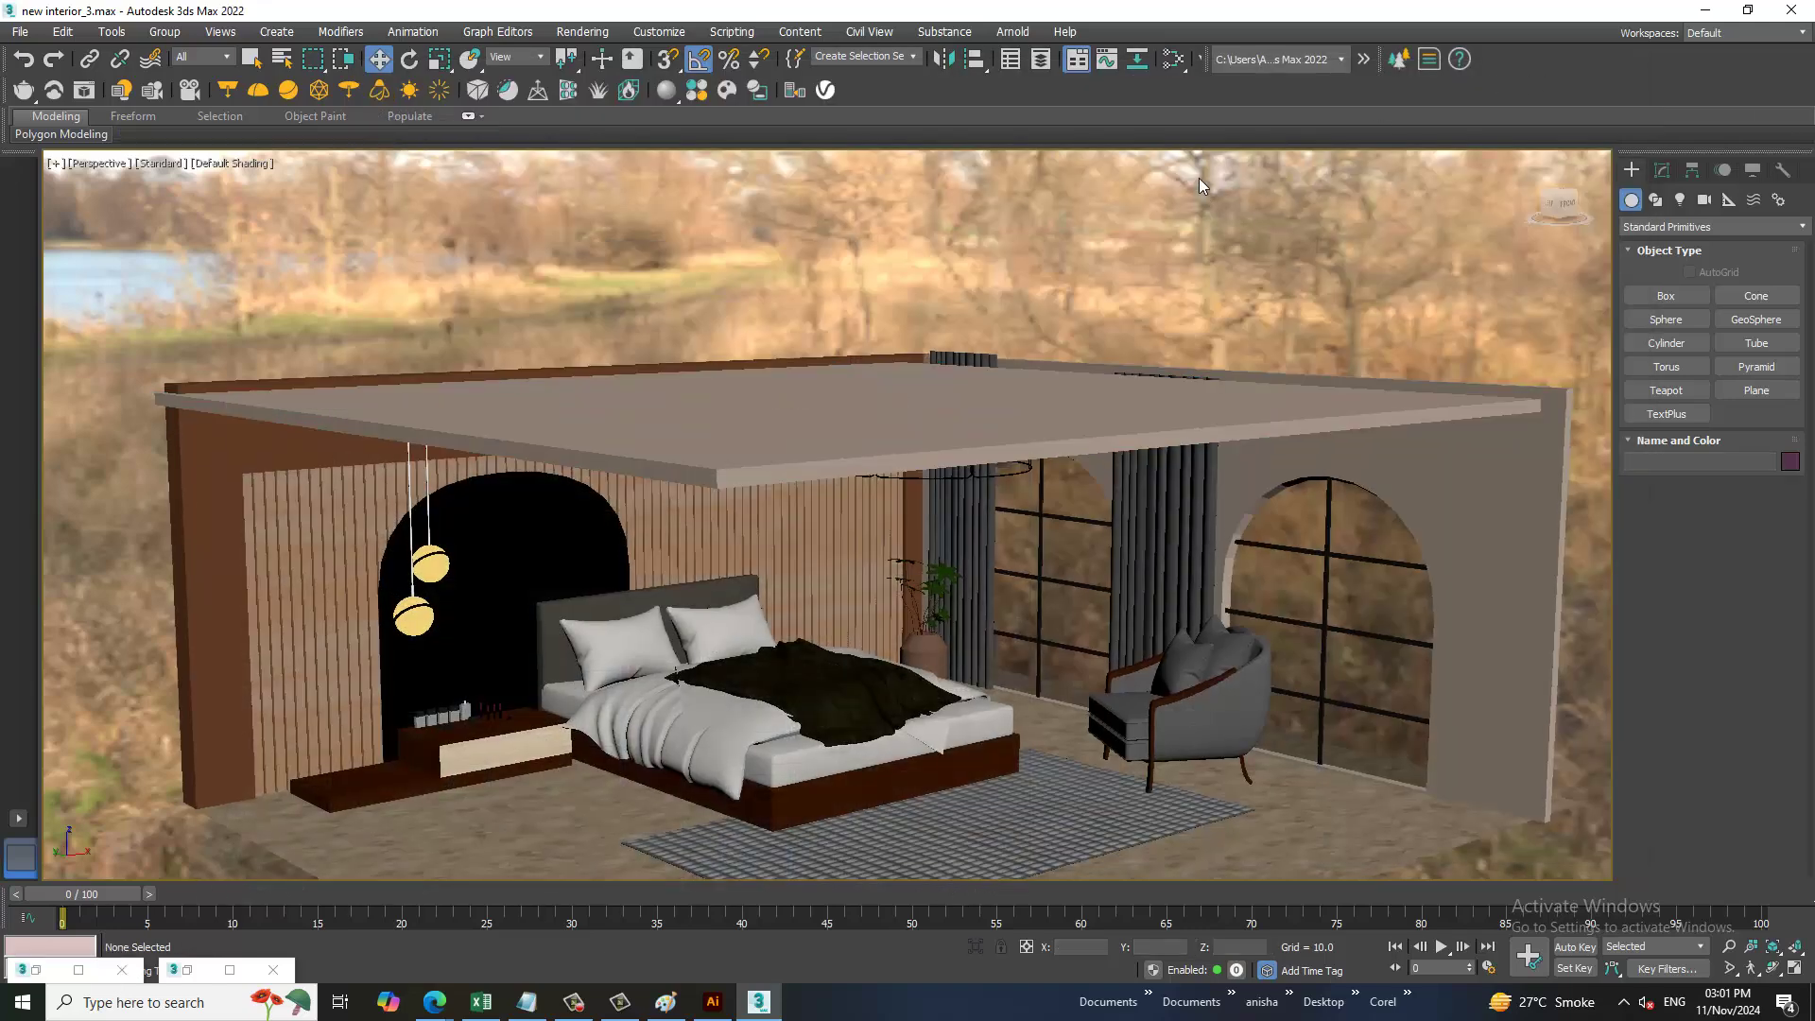
- Lower the viewpoint over the rug and turn on the Safe Frame borders
mouse_move(1305, 567)
middle_mouse_down("alt")
mouse_move(1354, 696)
mouse_move(1101, 491)
mouse_move(1249, 556)
middle_mouse_up("alt")
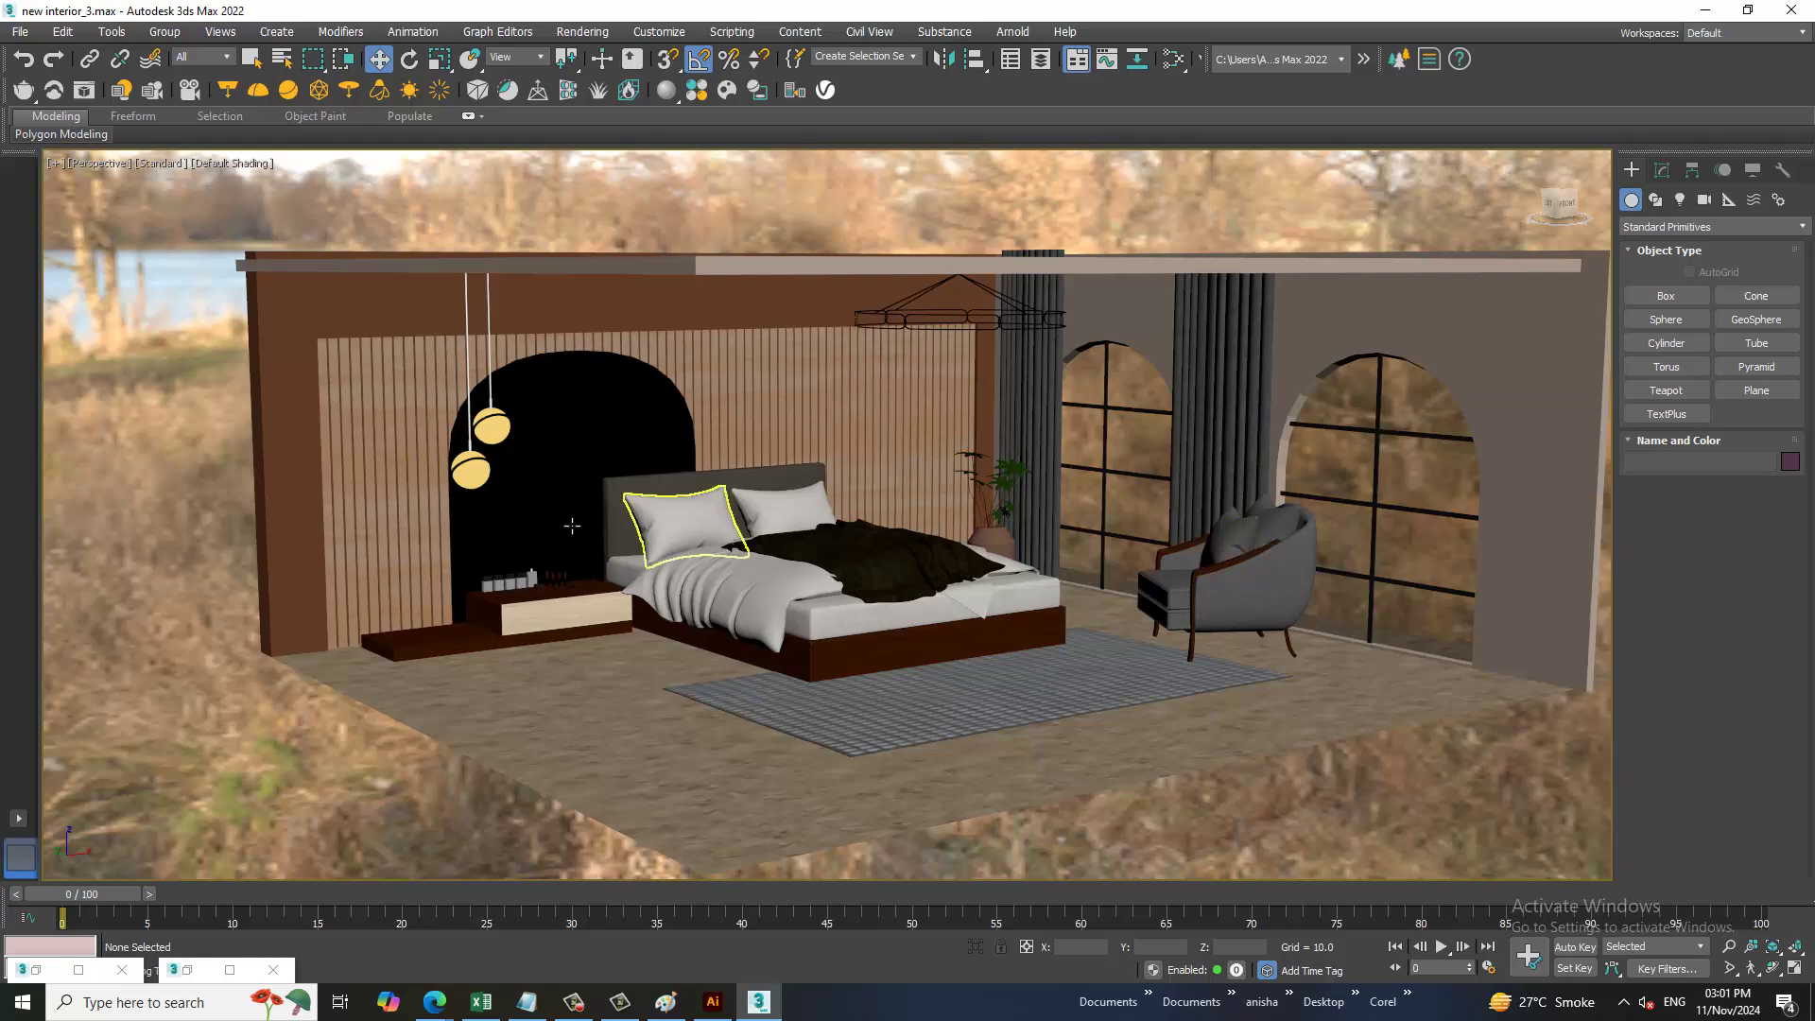
scroll(919, 715, "up", 2)
scroll(919, 707, "up", 2)
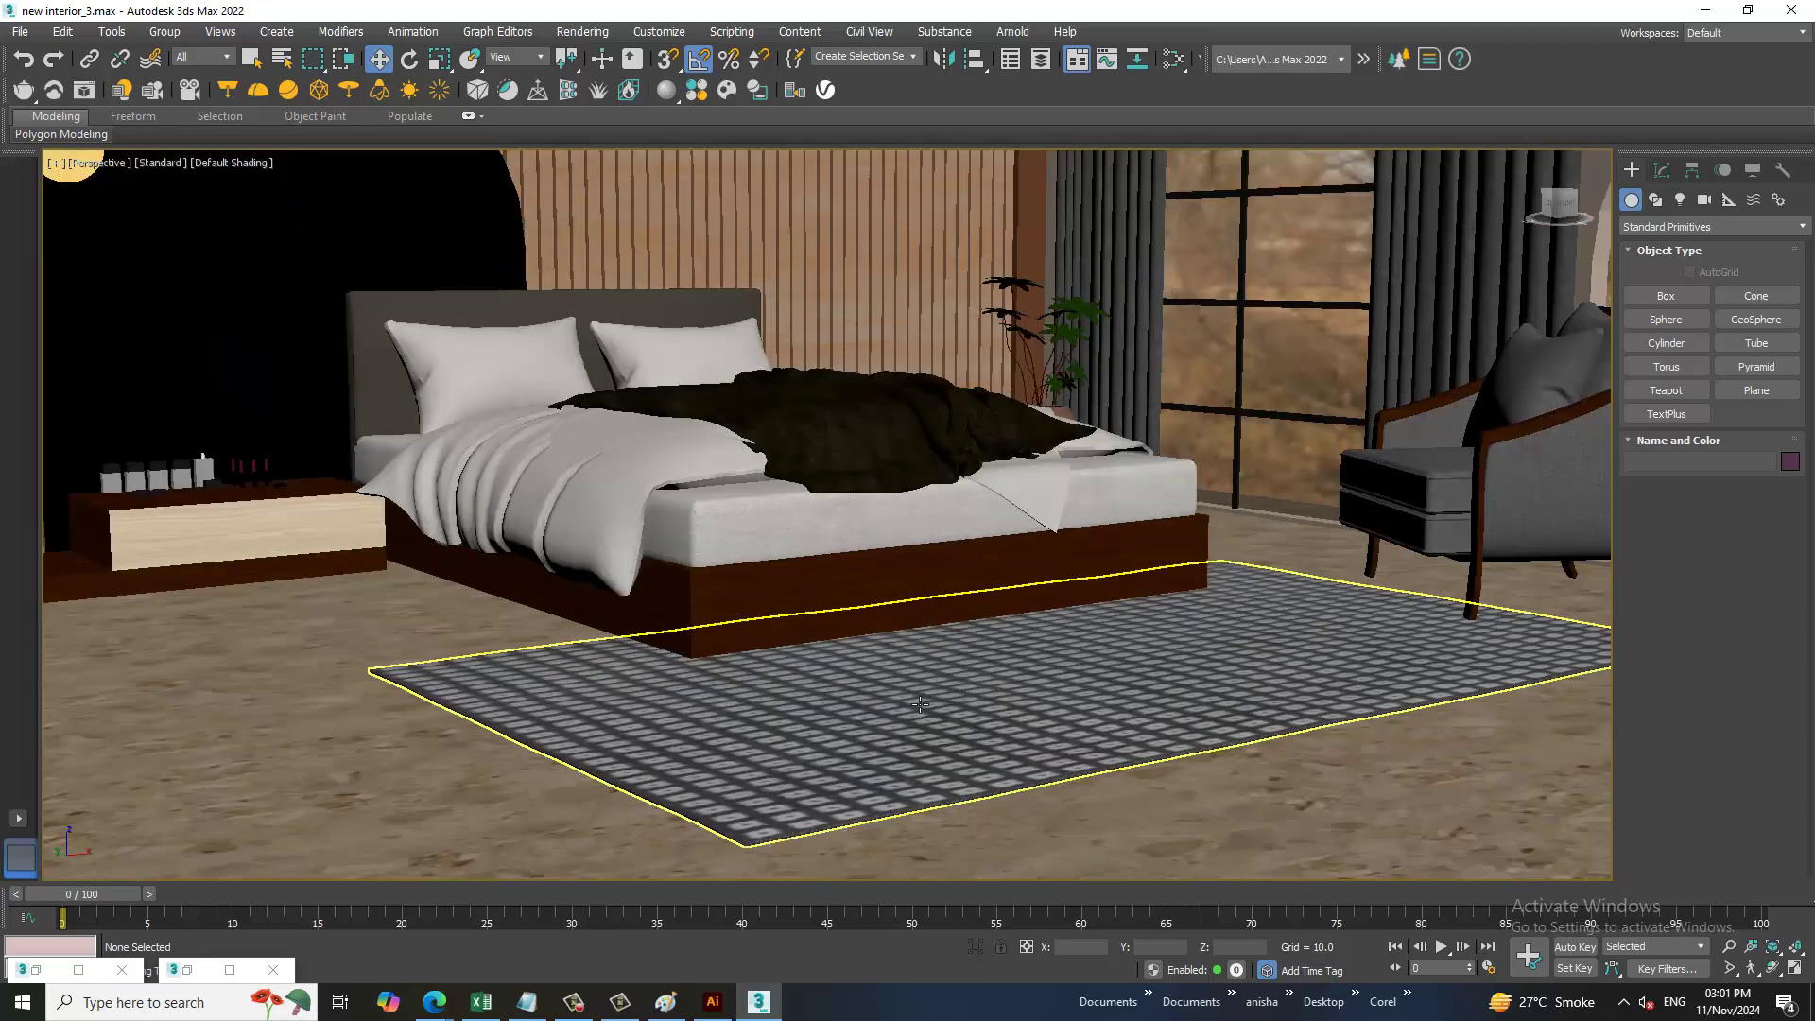
middle_click_drag(918, 705, 934, 857)
key("shift+f")
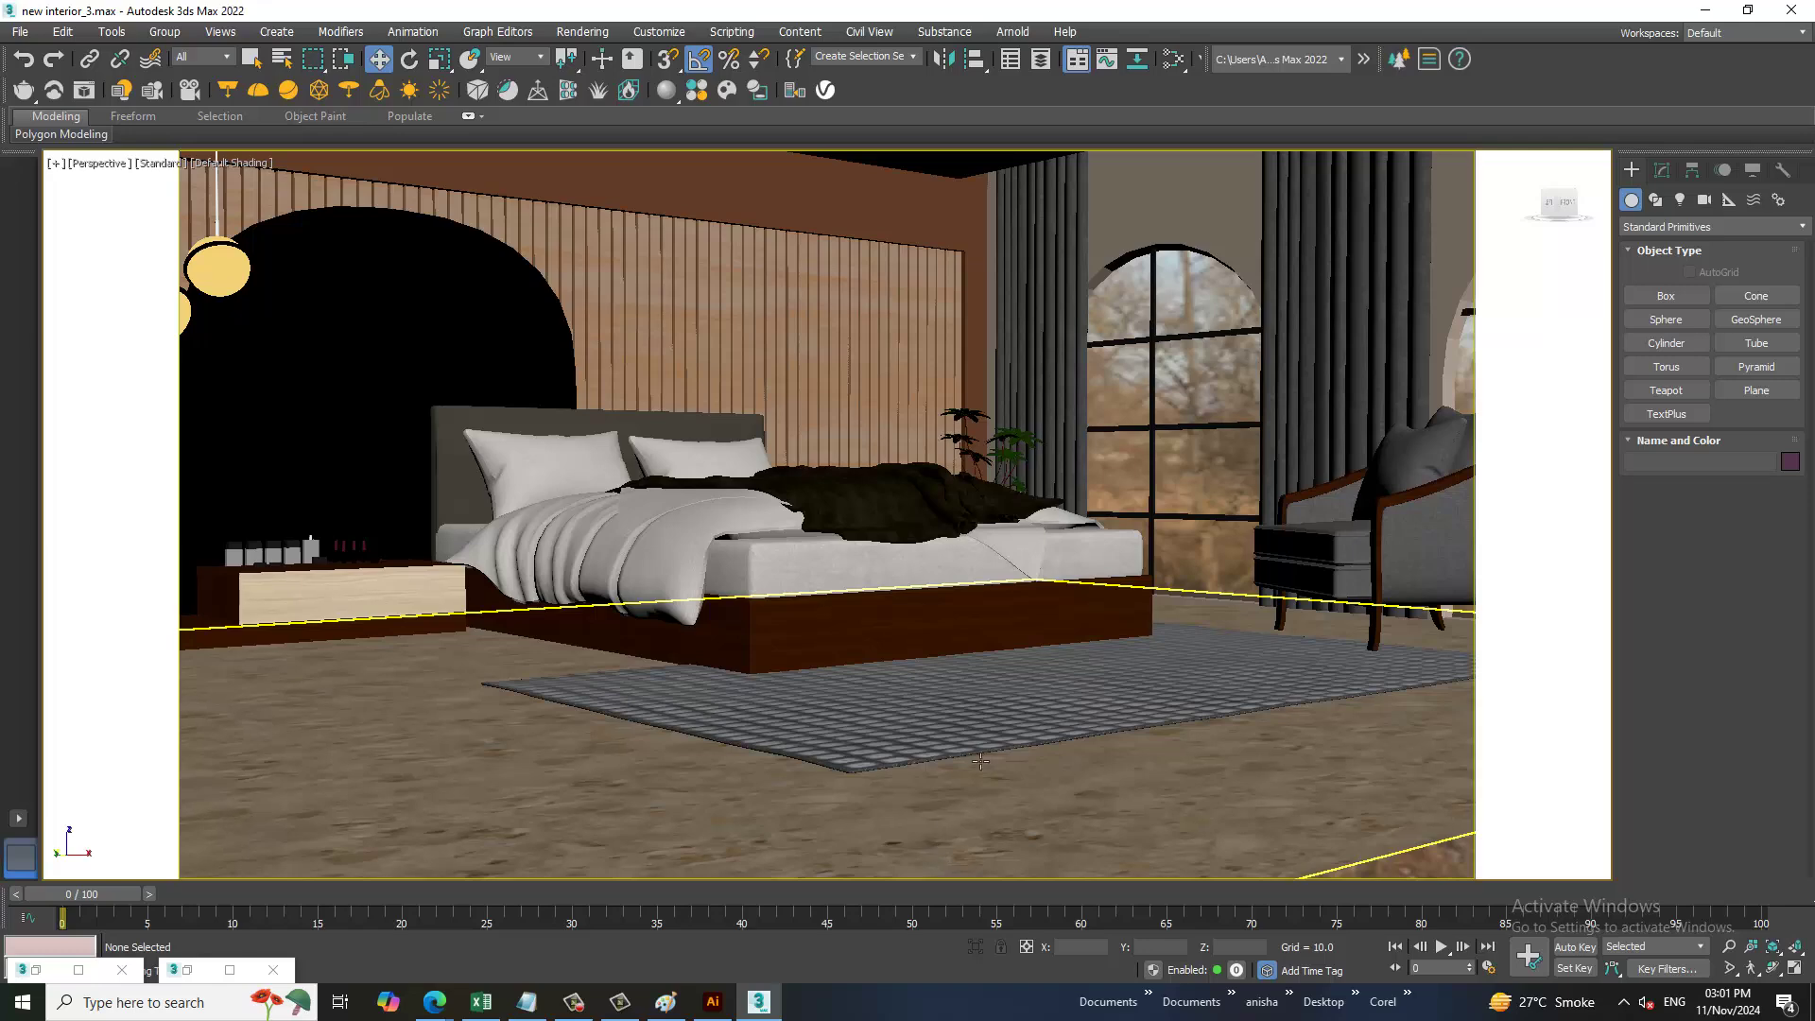
- Centre the bed, nightstand and window inside the safe frame, then open and minimise the Slate editor
middle_click_drag(980, 761, 1039, 829)
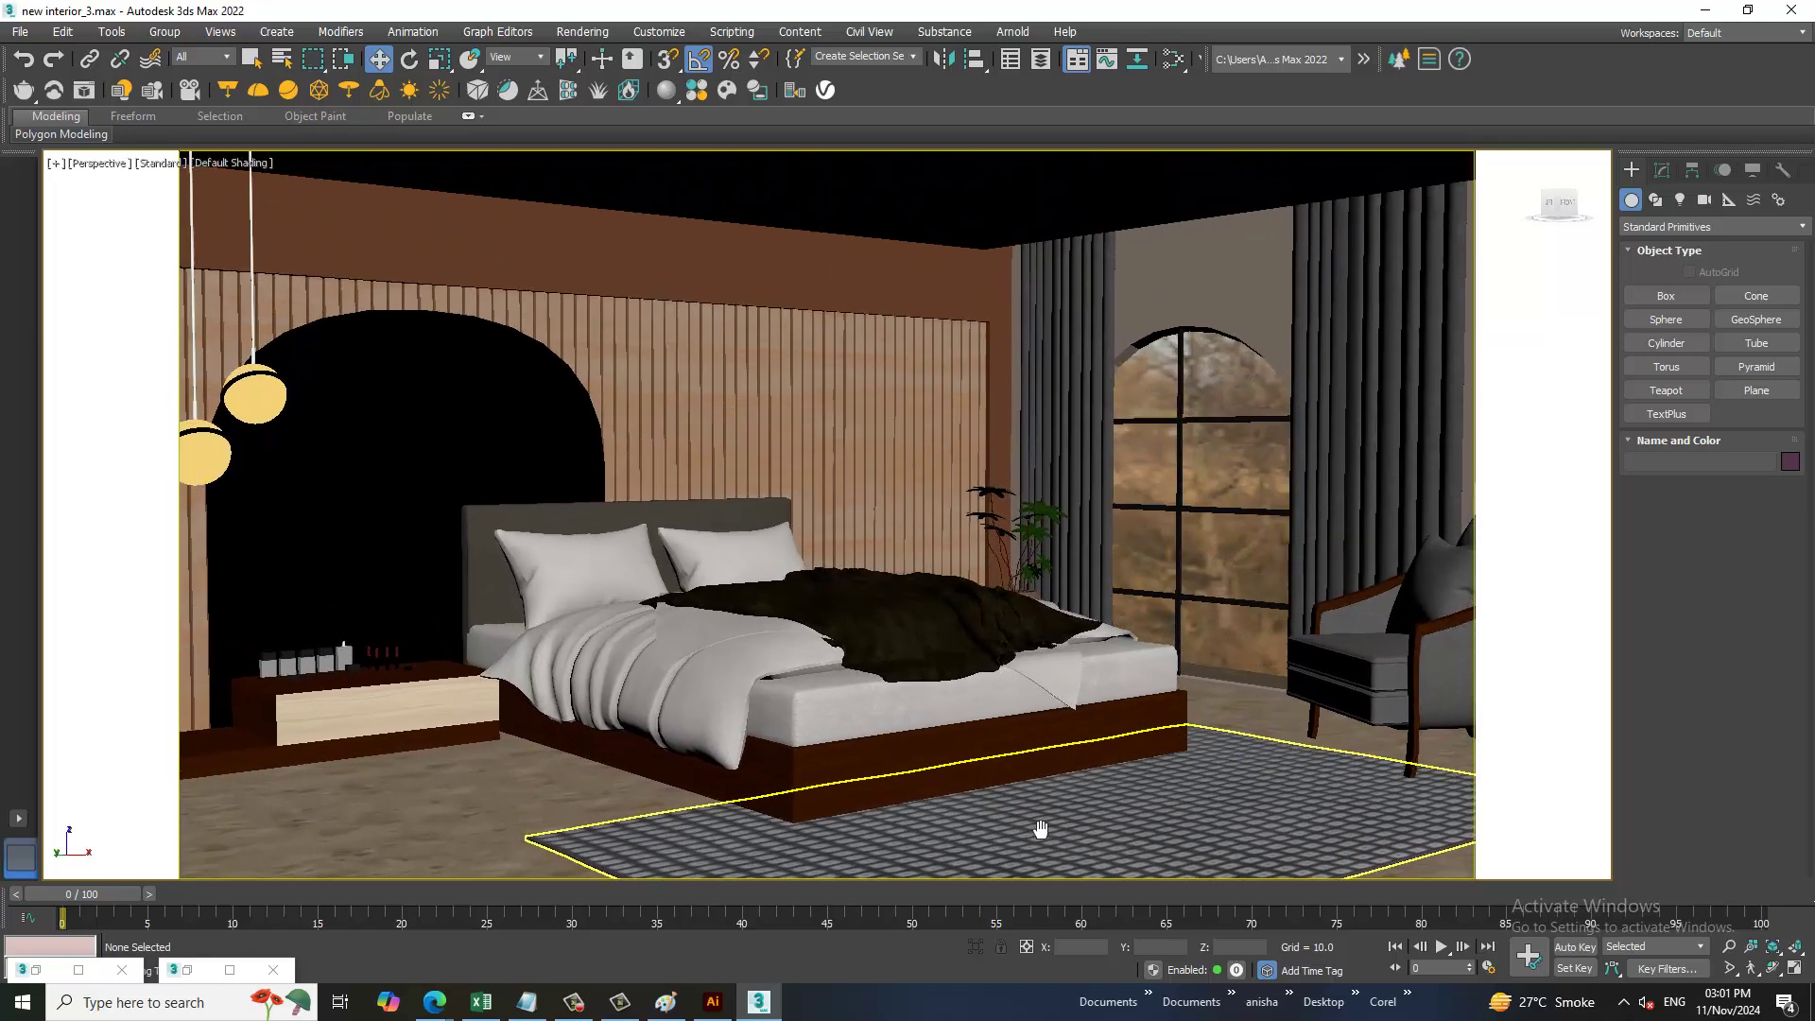
scroll(1040, 829, "down", 2)
scroll(1039, 829, "down", 2)
scroll(1016, 693, "down", 4)
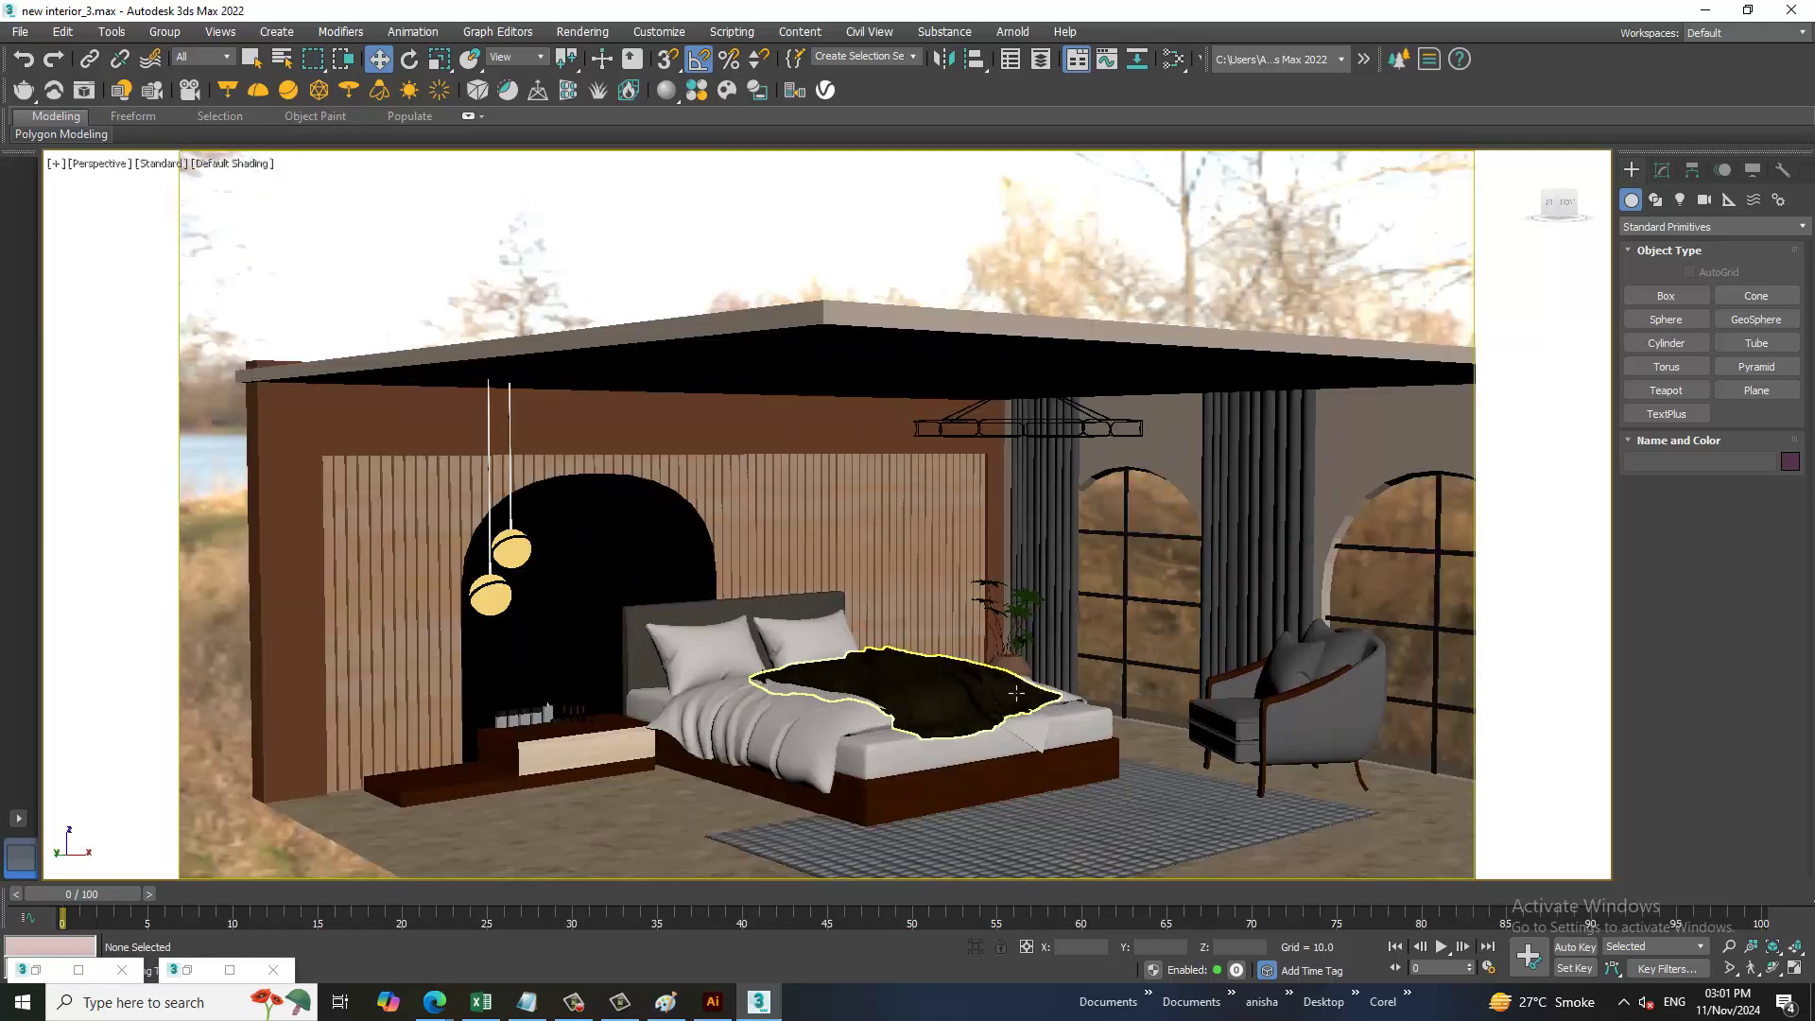
scroll(1016, 693, "up", 2)
middle_click_drag(1075, 704, 1124, 668)
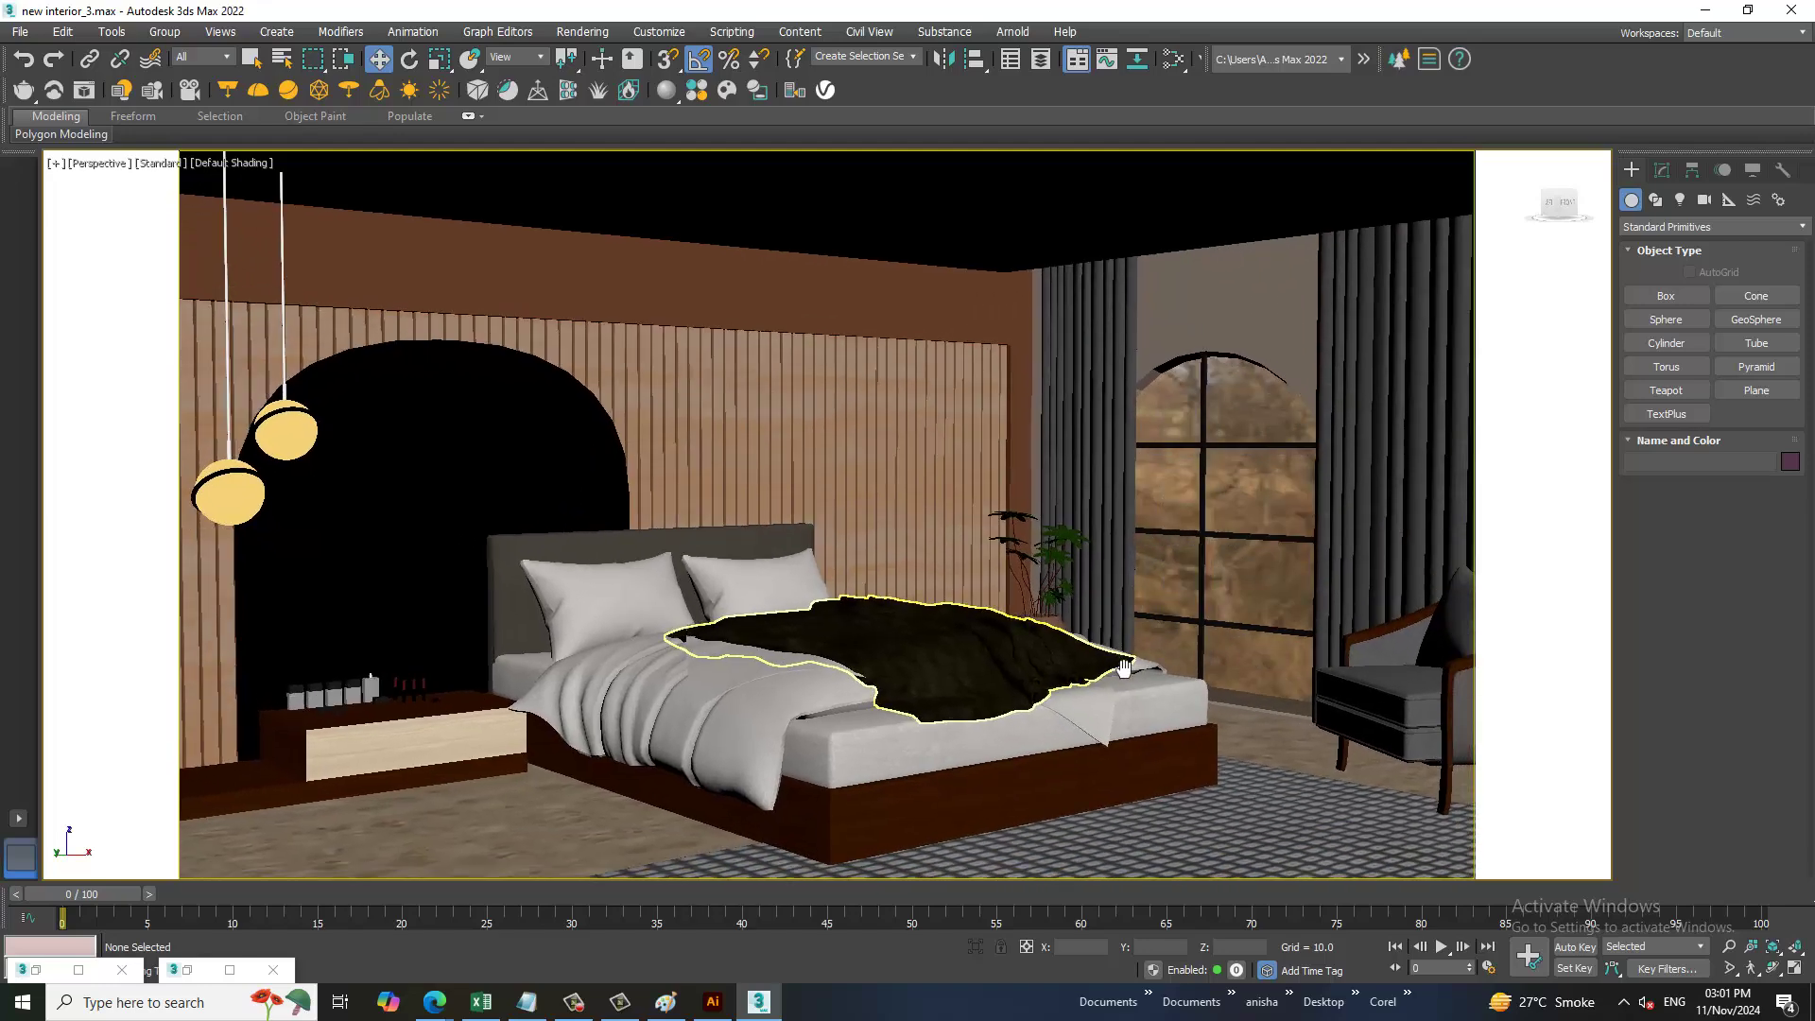
key("m")
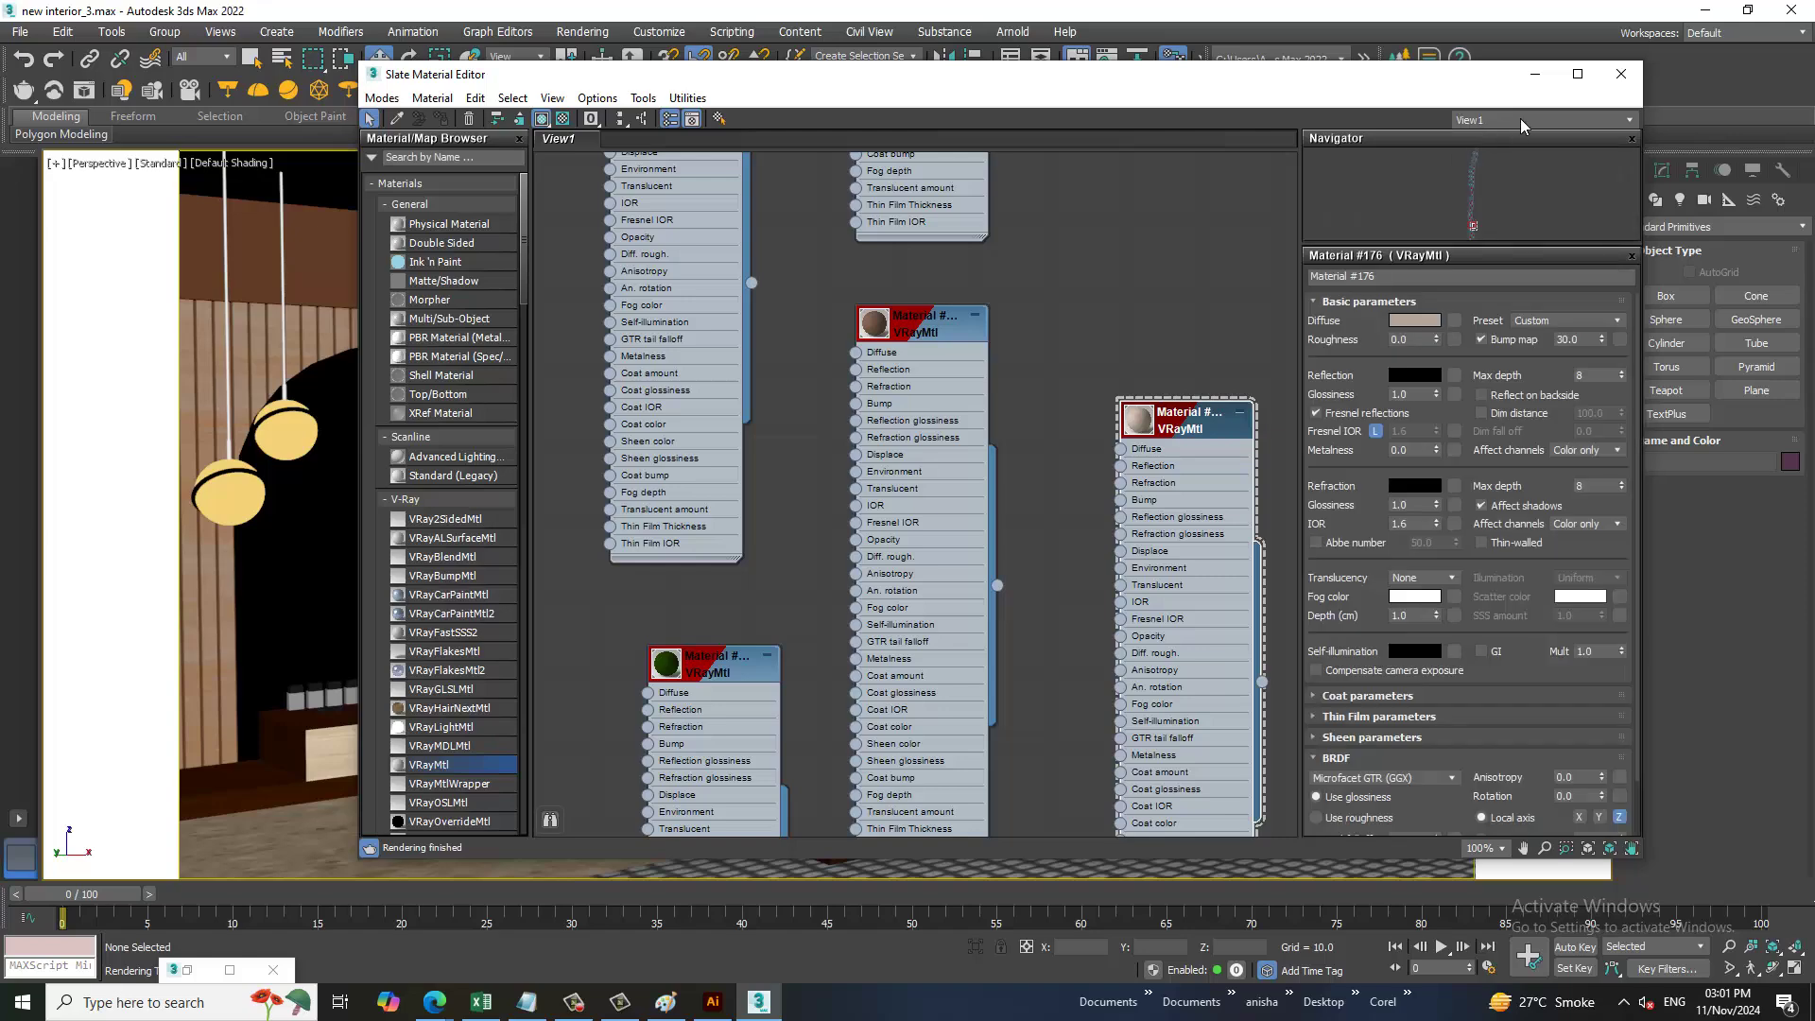
left_click(1534, 75)
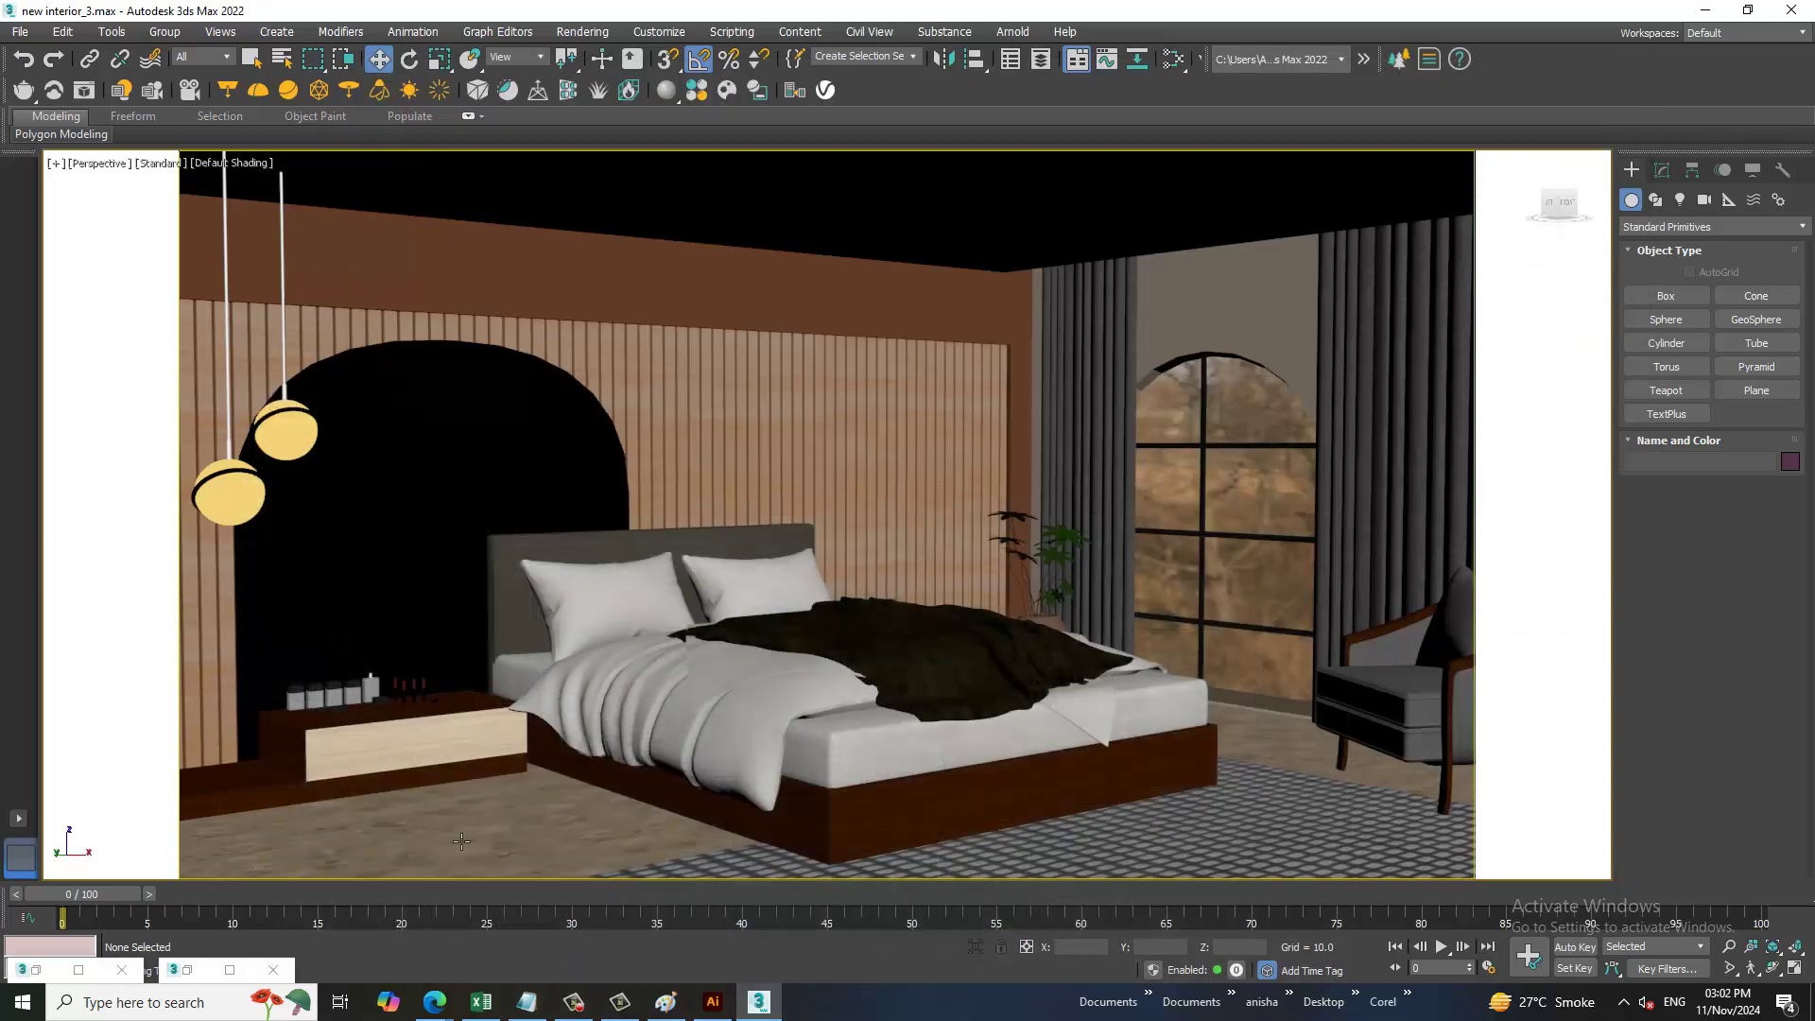
- Bring up the stylish.jpg reference window, then minimise it to clear the viewport
left_click(191, 949)
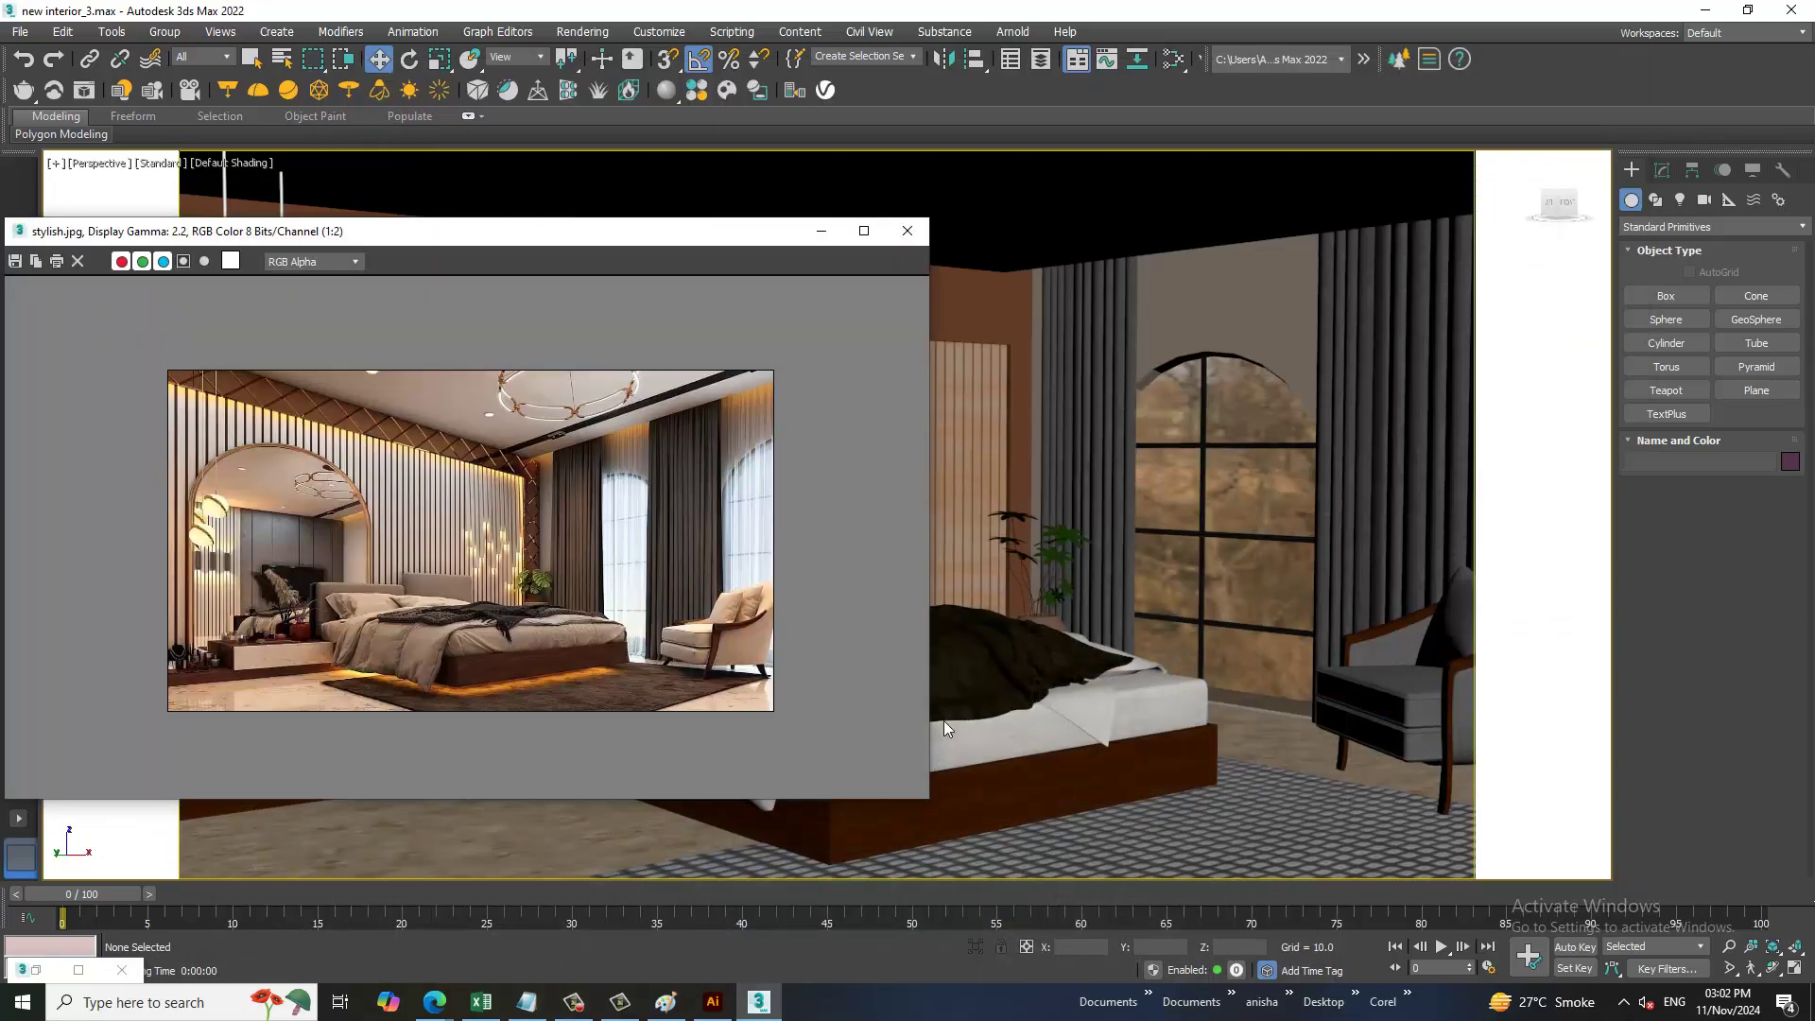
left_click(820, 232)
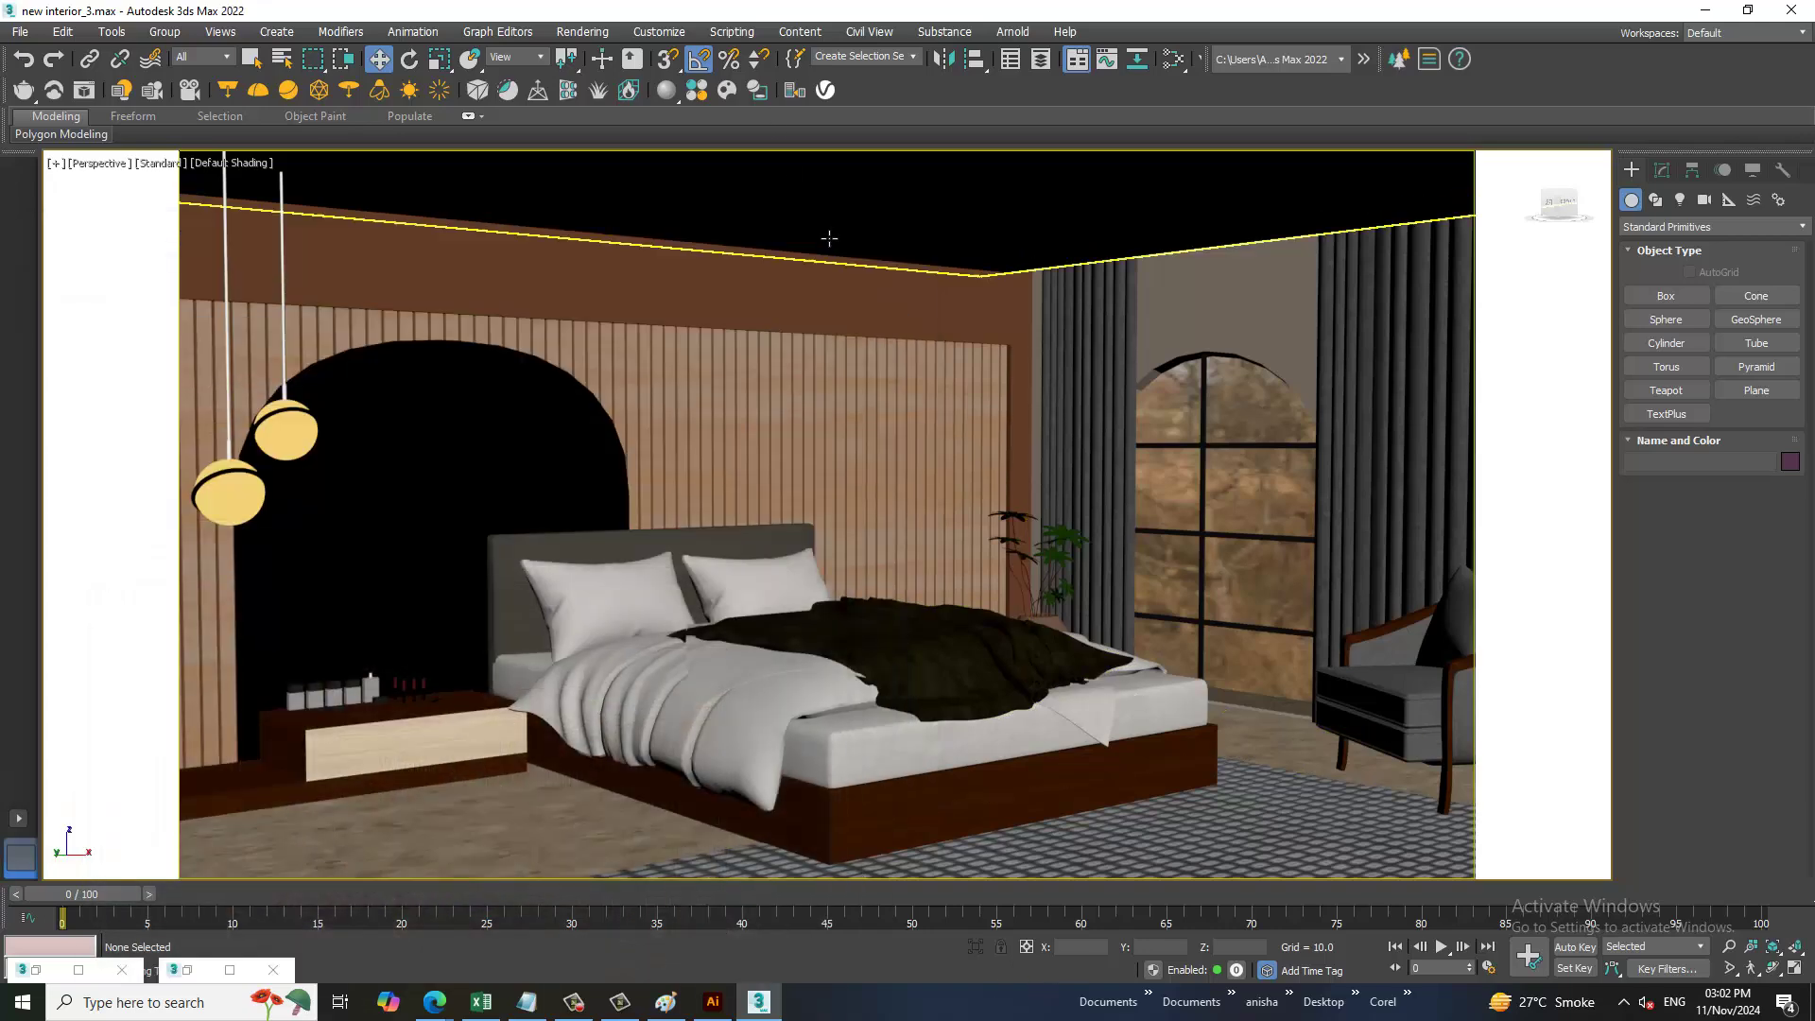
- Draw an AutoGrid cylinder (radius 2.268, height 1.586, 18 sides) on the ceiling underside
left_click(1684, 324)
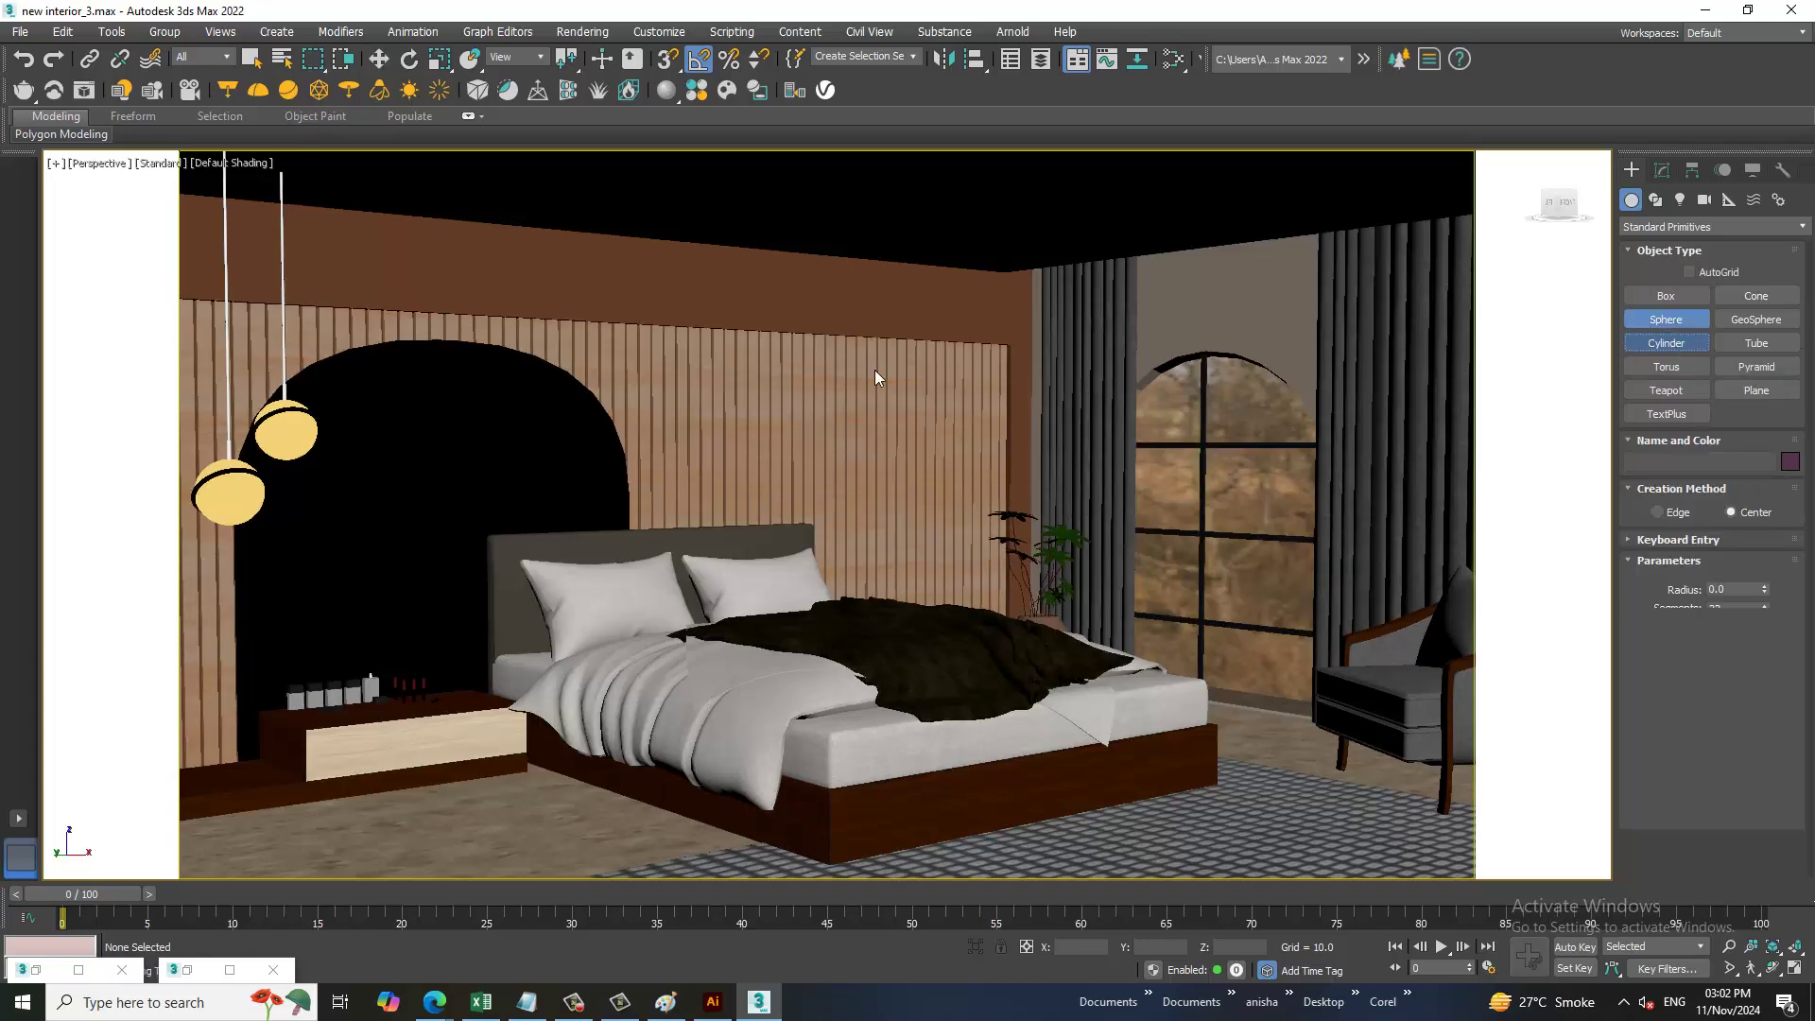
scroll(605, 288, "up", 3)
middle_click_drag(605, 288, 1094, 621)
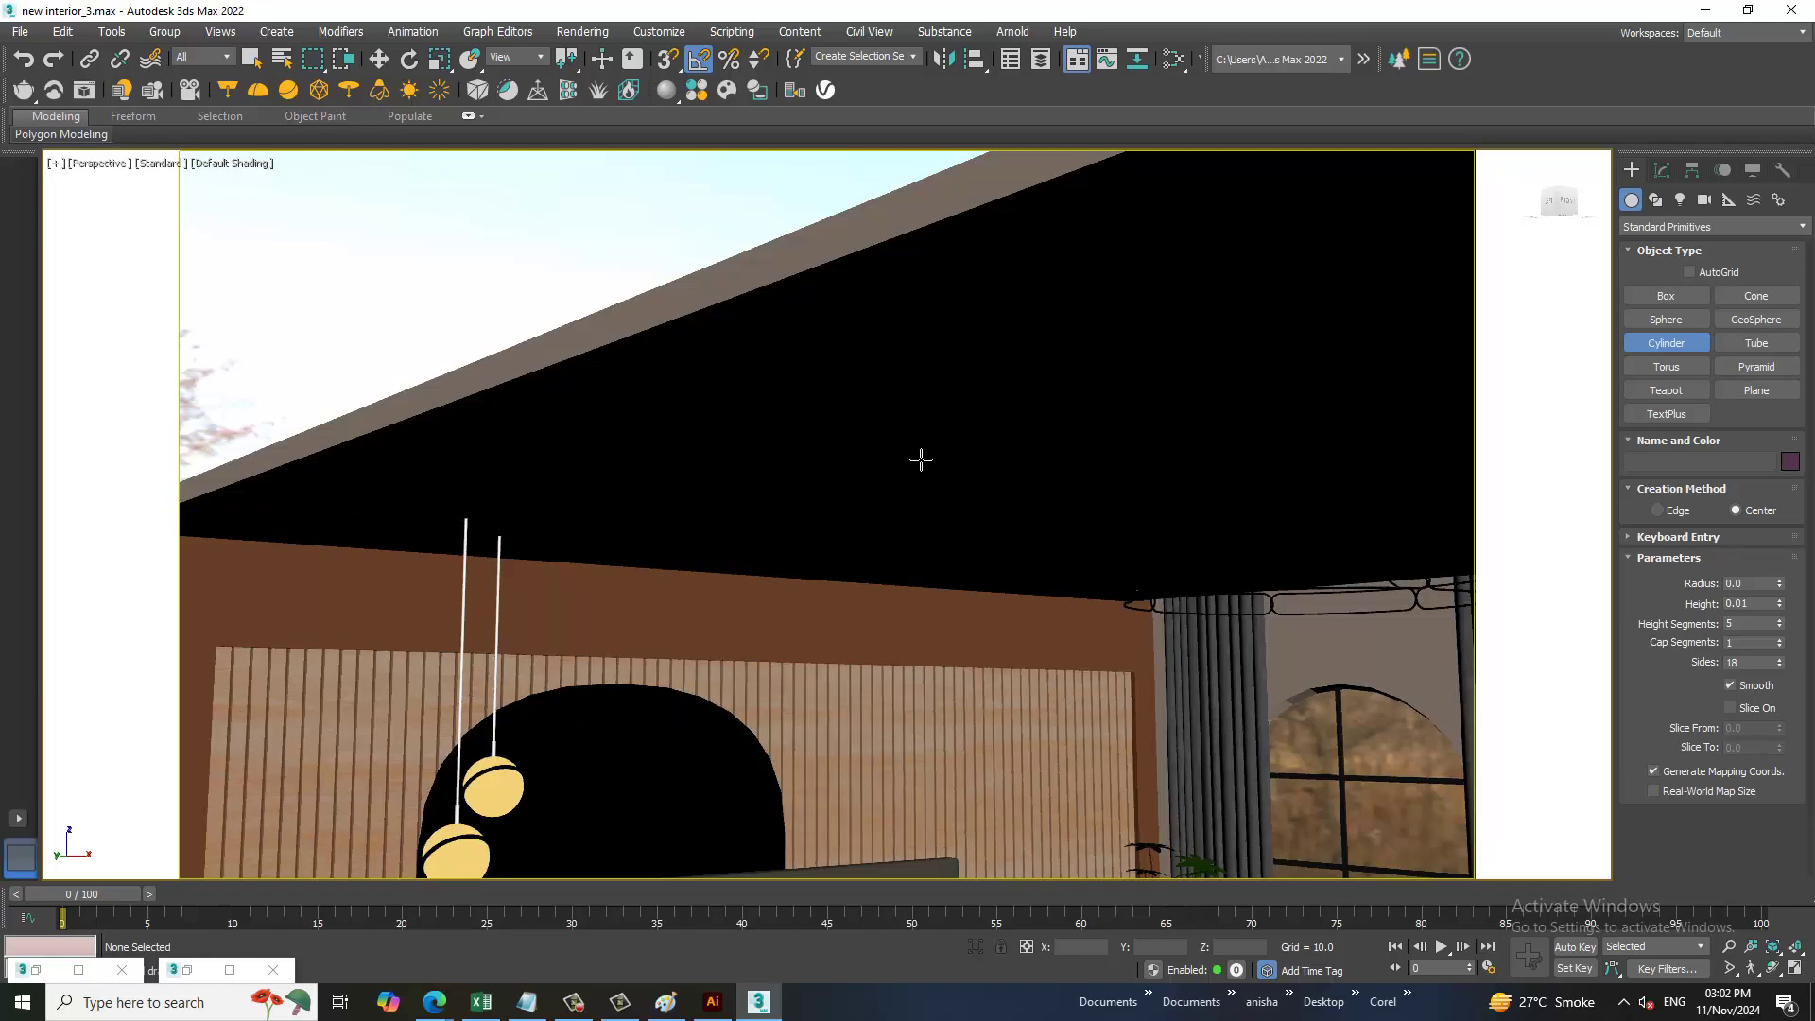
key("F3")
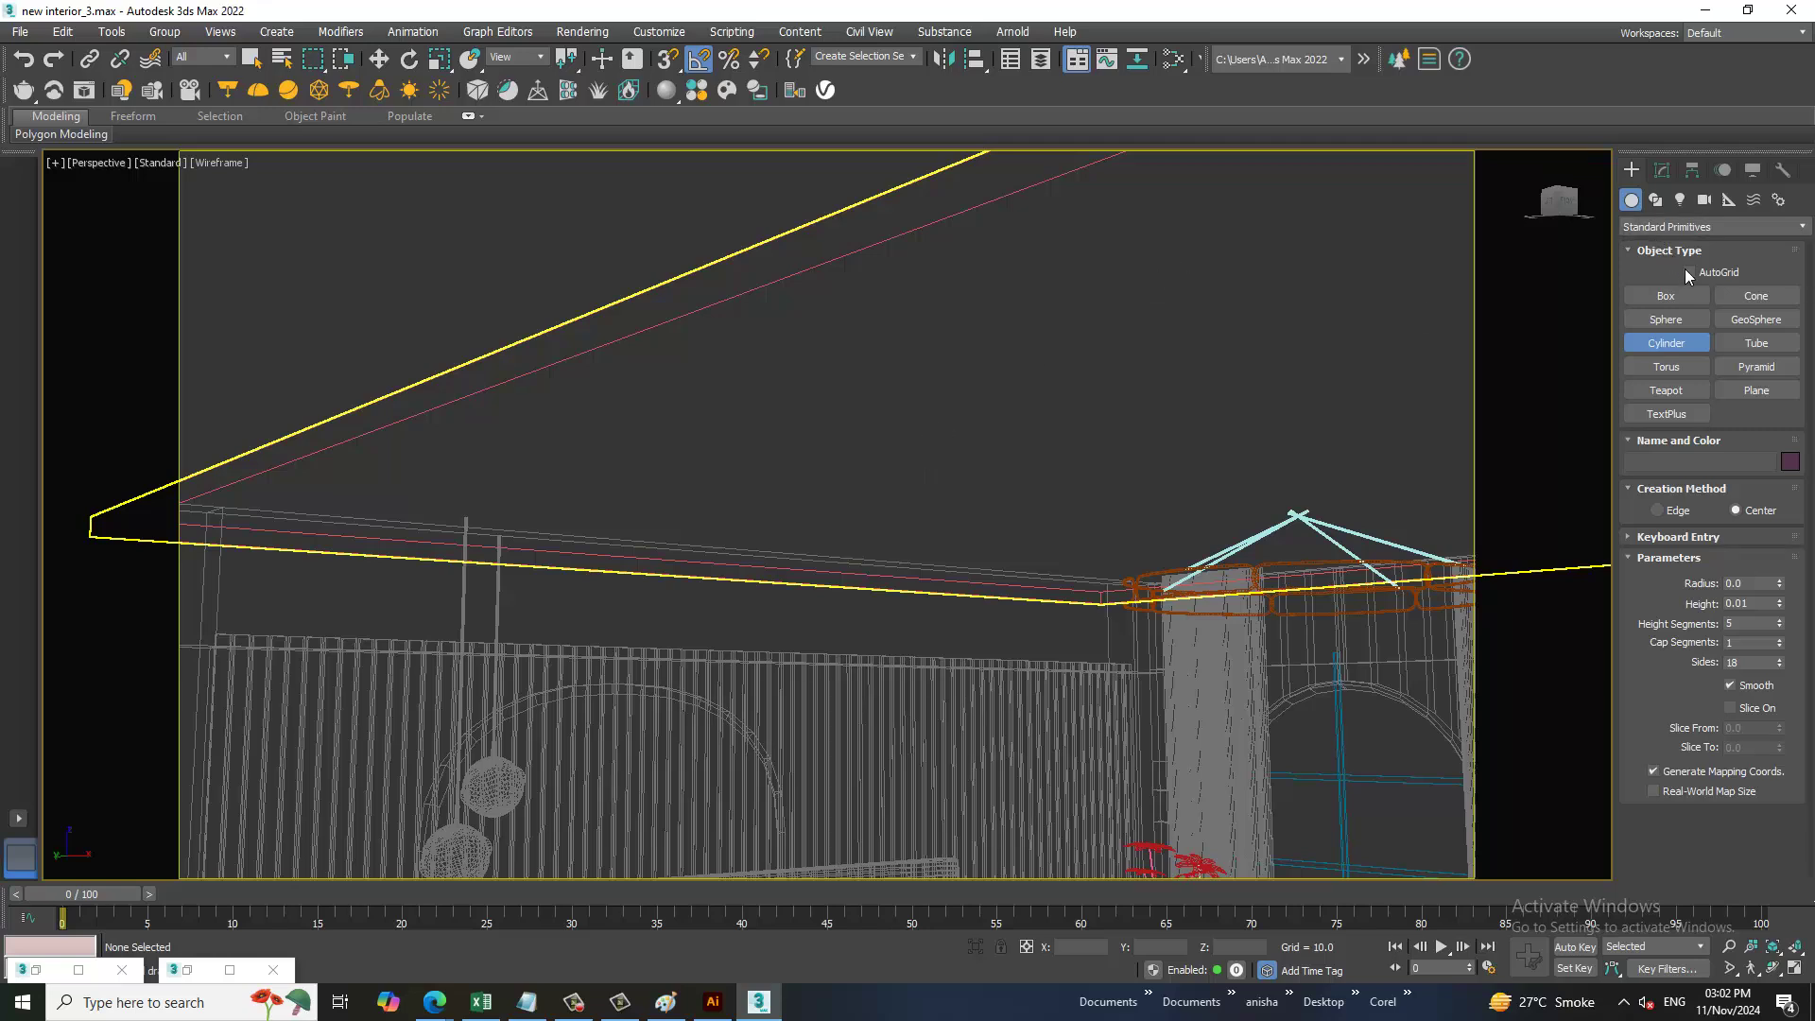
left_click(1688, 274)
left_click(664, 488)
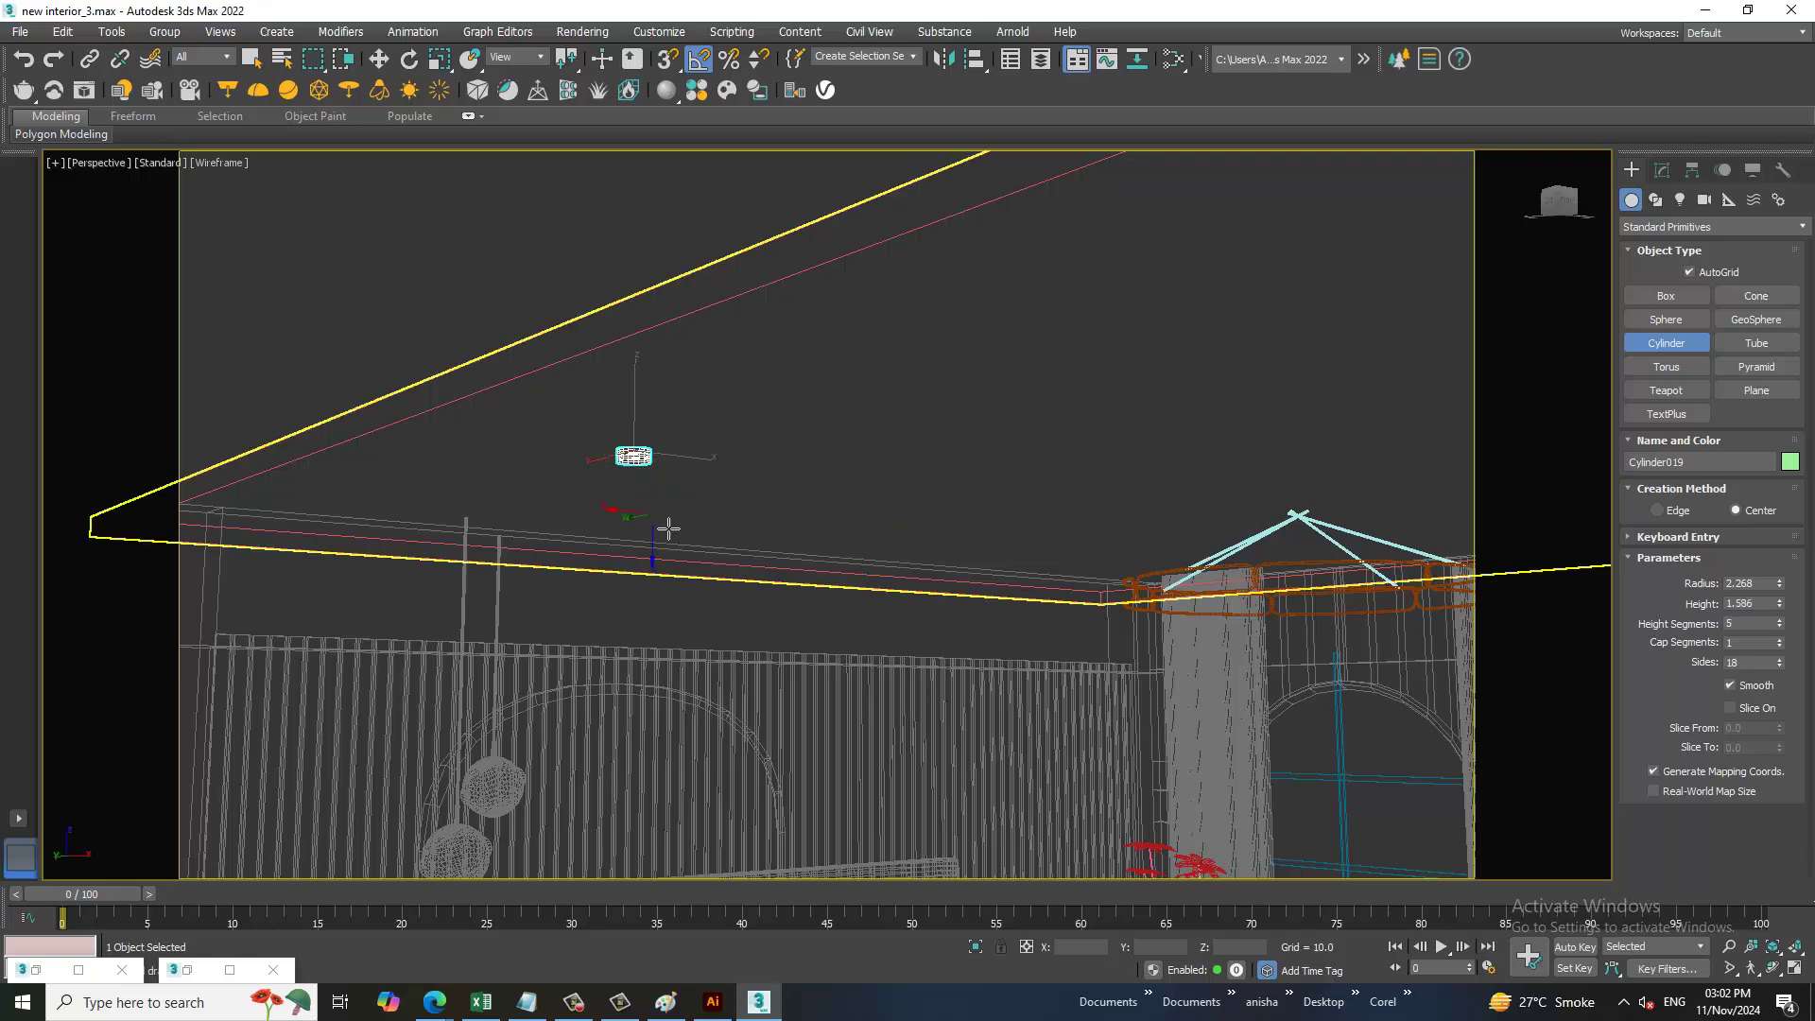
key("w")
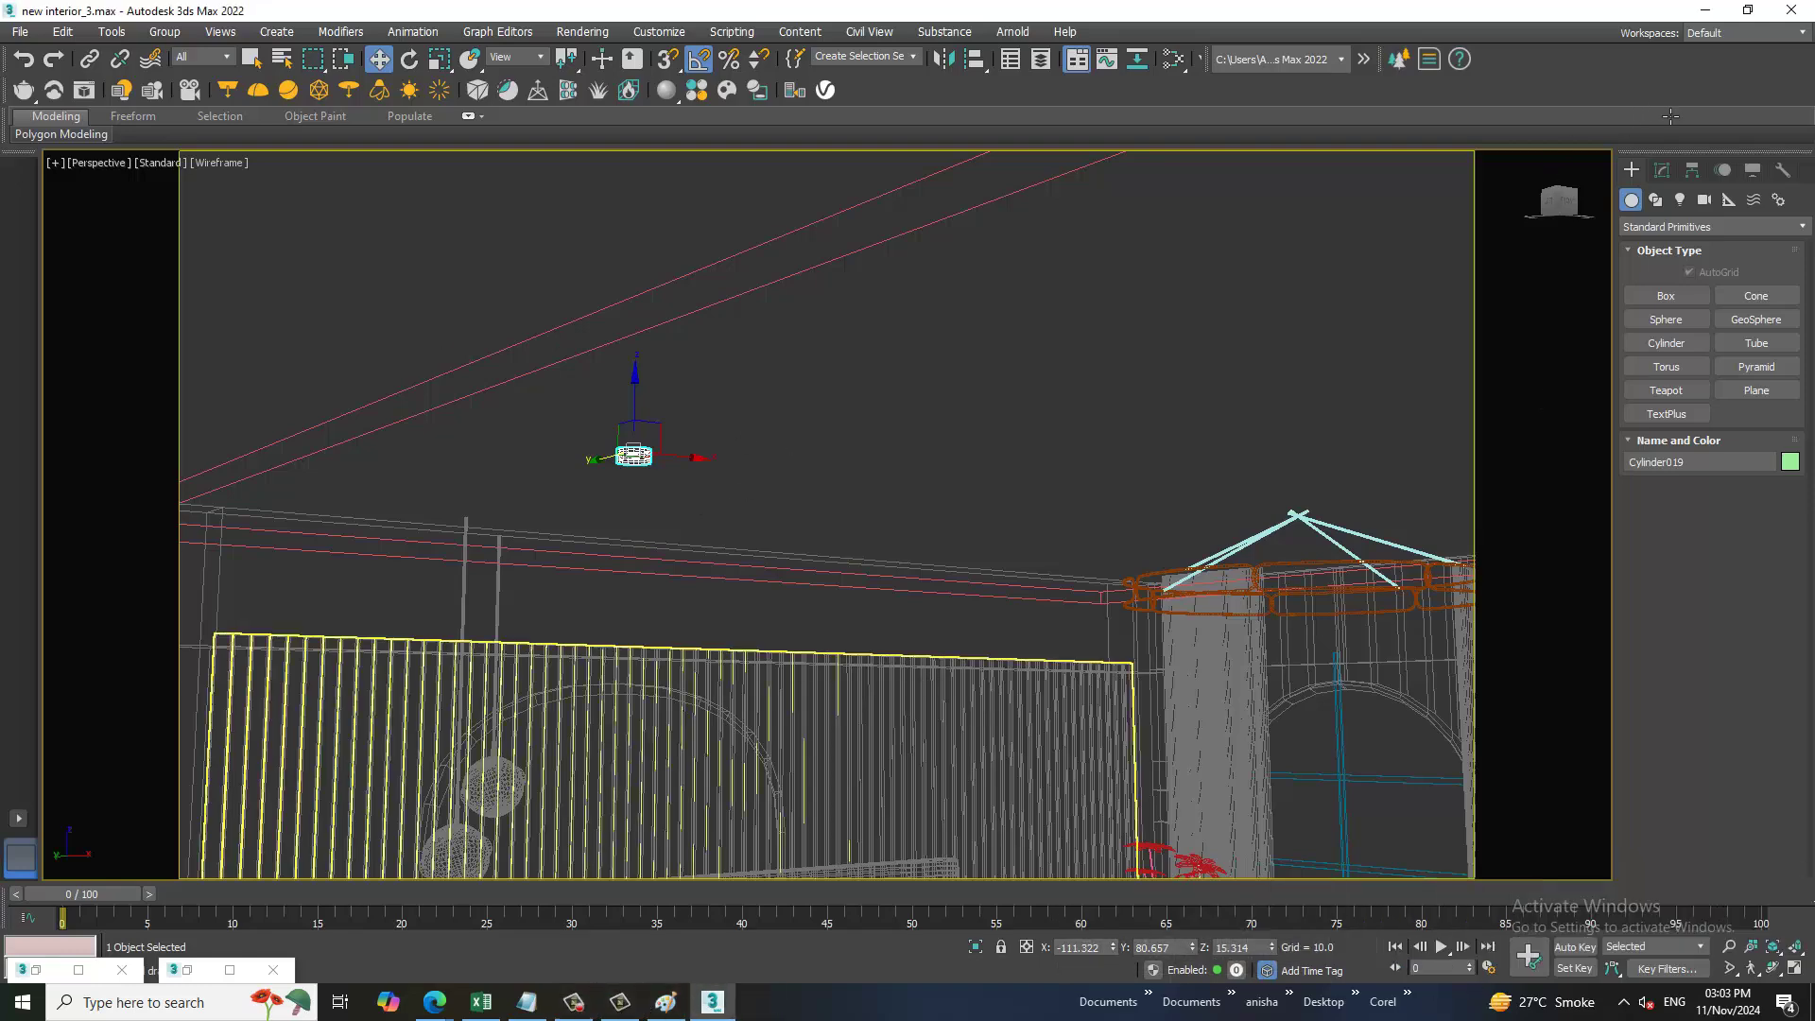
key("F3")
- Set Cylinder019 to 1 height segment and reduce its height to 0.571
left_click(1661, 171)
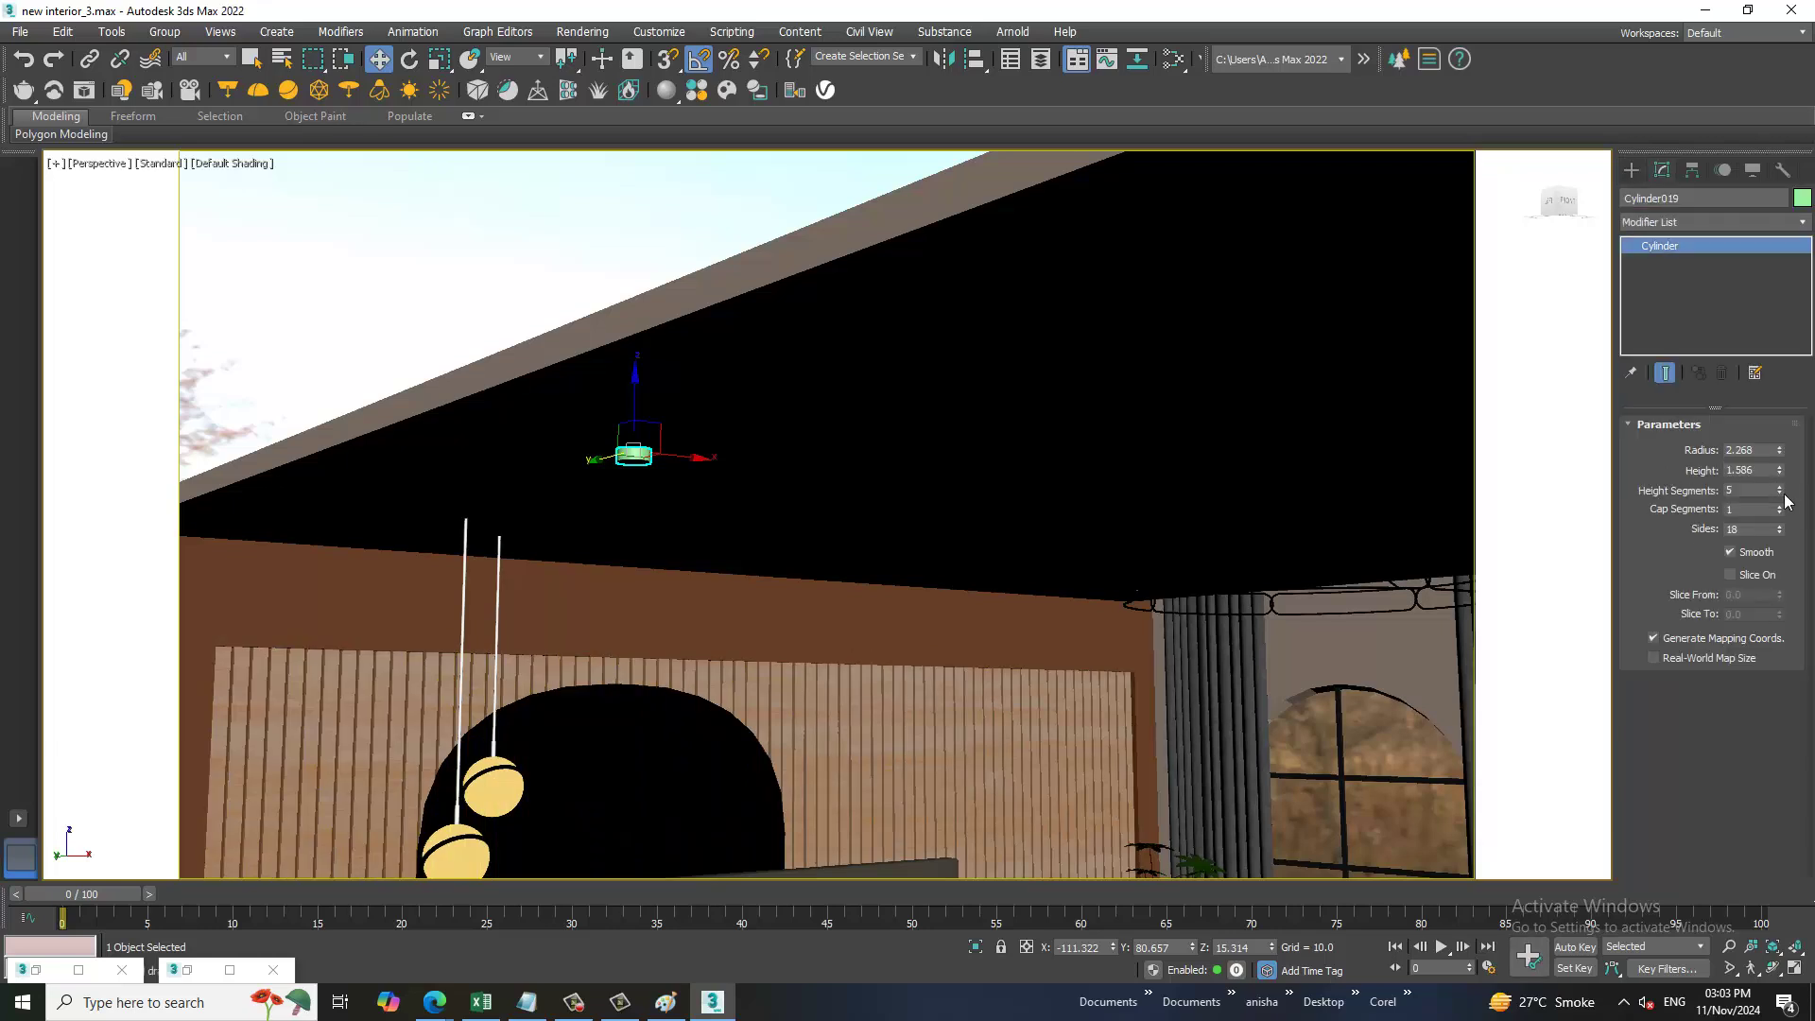
right_click(1781, 492)
left_click_drag(1780, 475, 1793, 519)
scroll(638, 455, "up", 2)
scroll(643, 456, "up", 2)
scroll(653, 455, "down", 1)
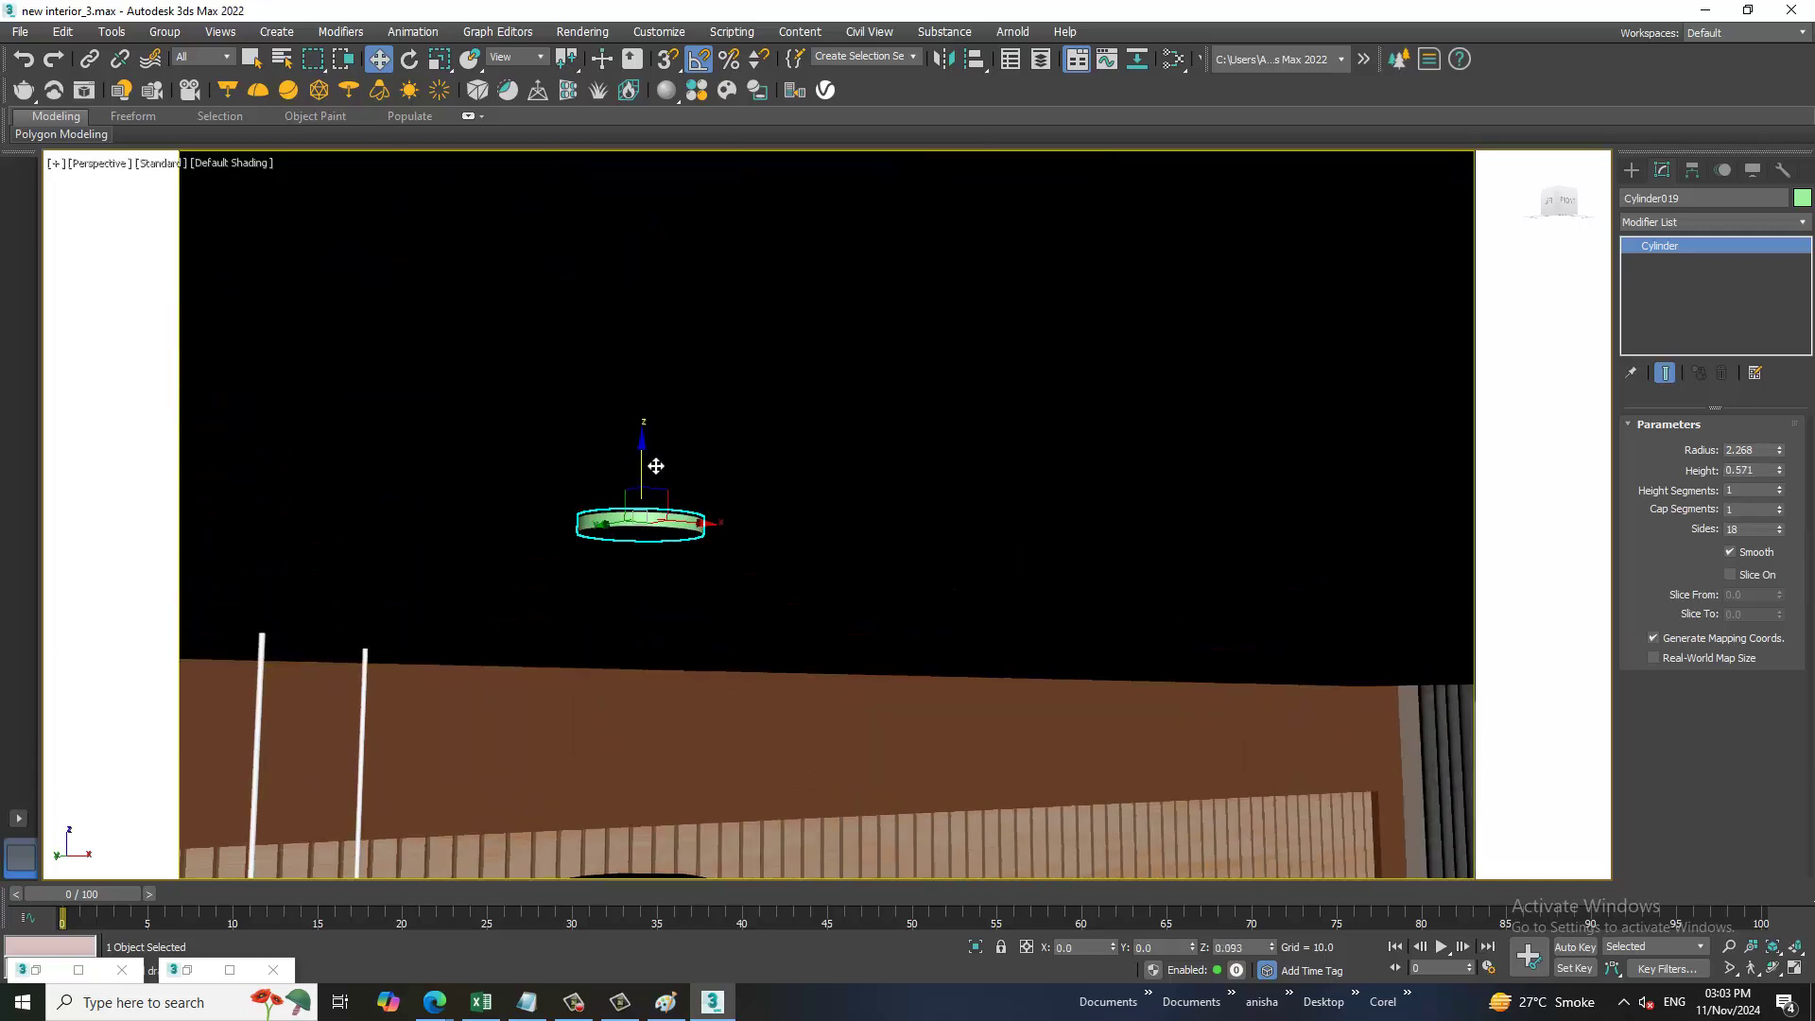
scroll(676, 440, "down", 2)
scroll(567, 438, "down", 2)
- Create a new VRayLightMtl material node in the Slate Material Editor
key("m")
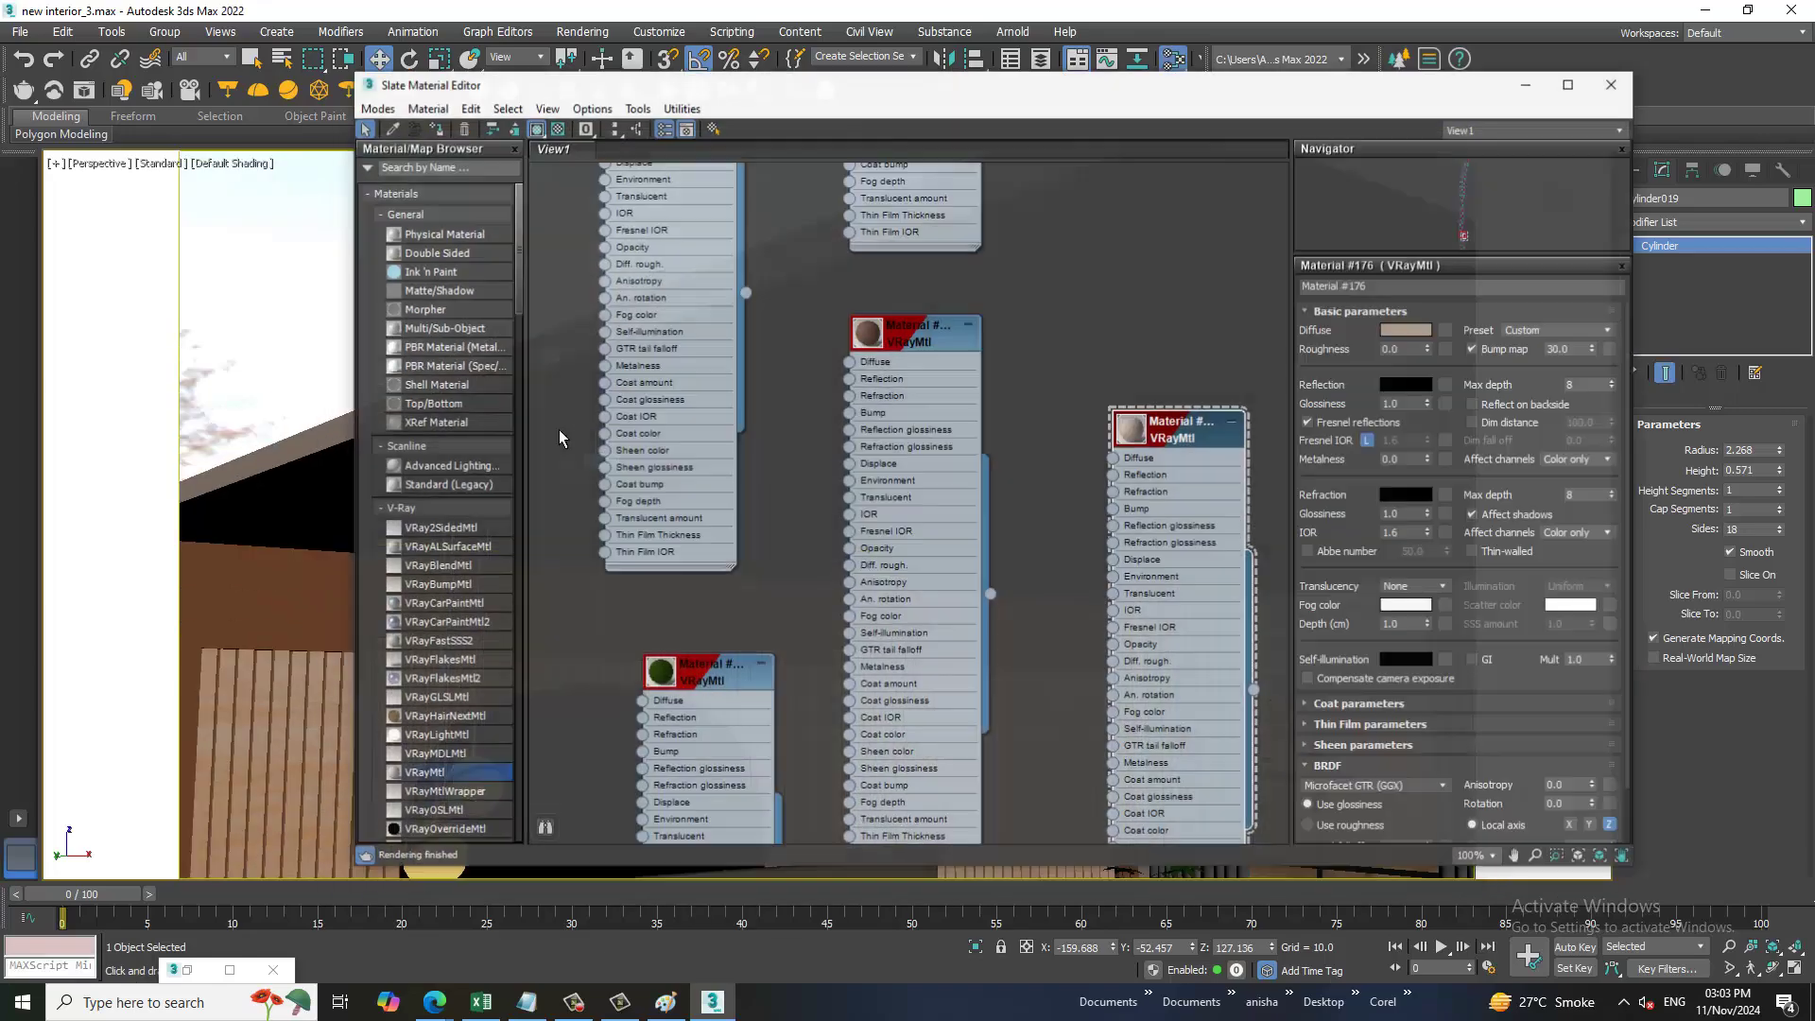
middle_click_drag(832, 803, 832, 378)
middle_click_drag(900, 581, 805, 340)
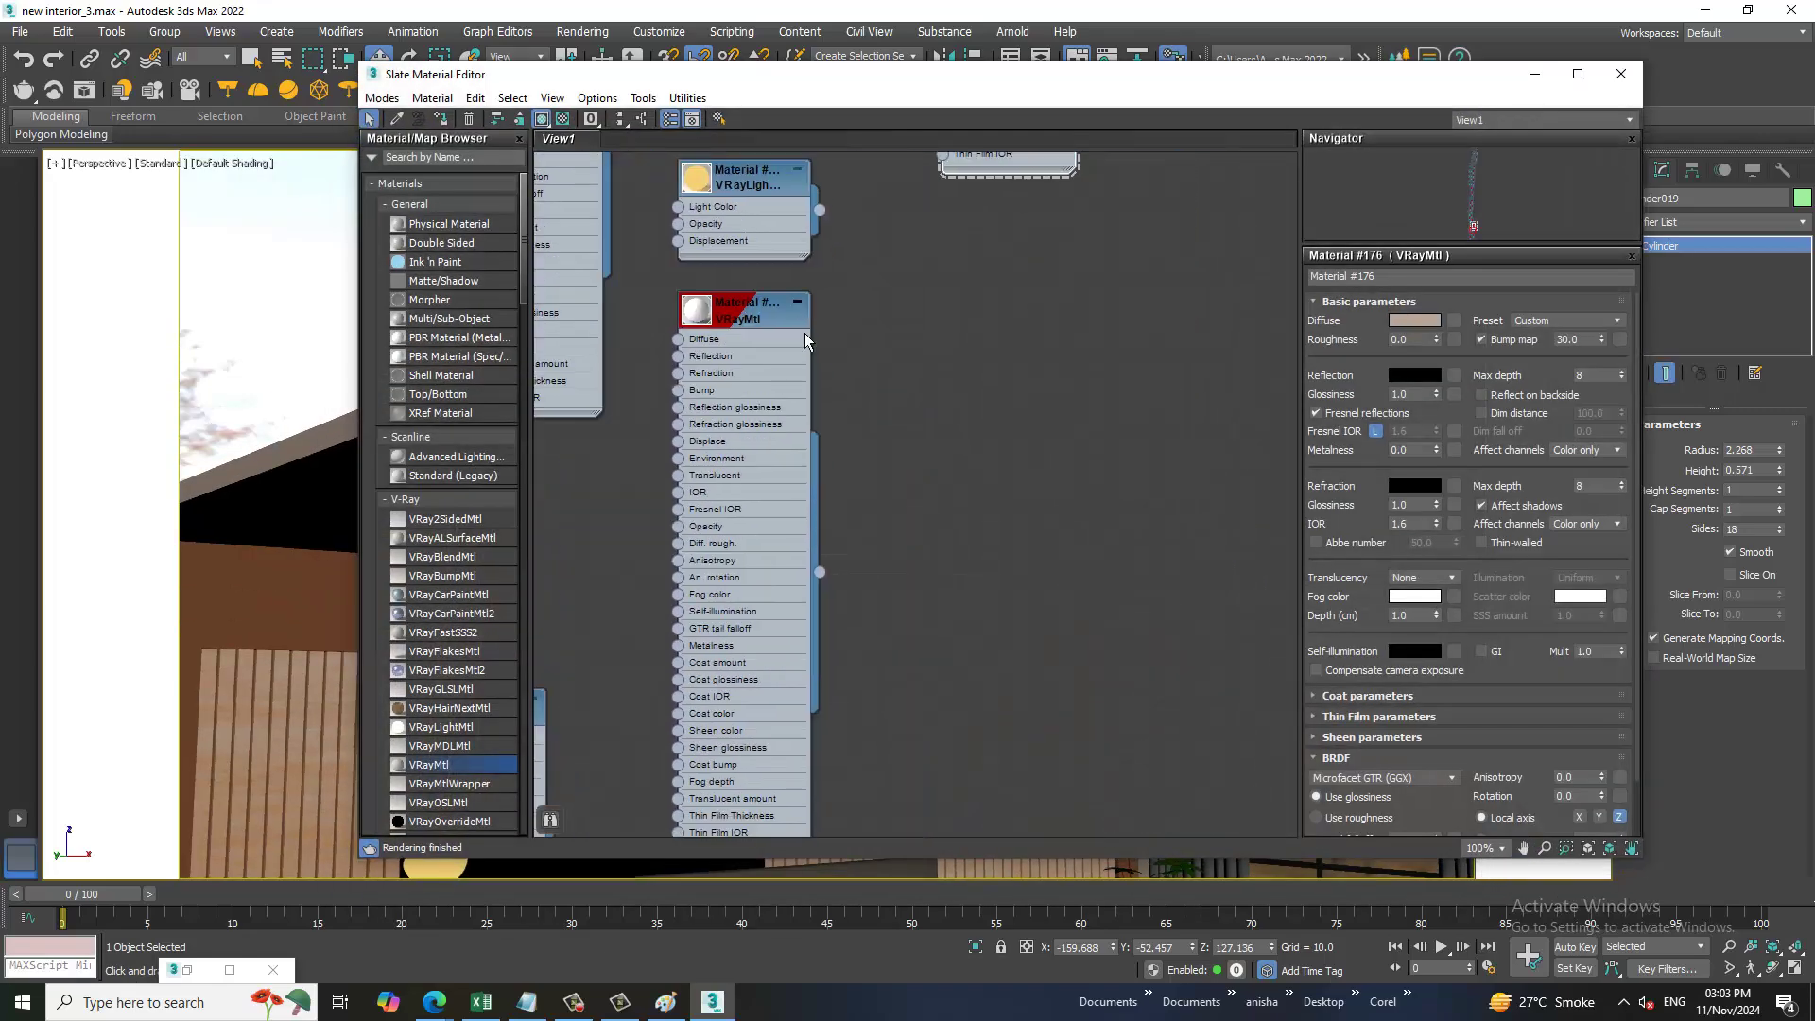
left_click_drag(441, 731, 1087, 406)
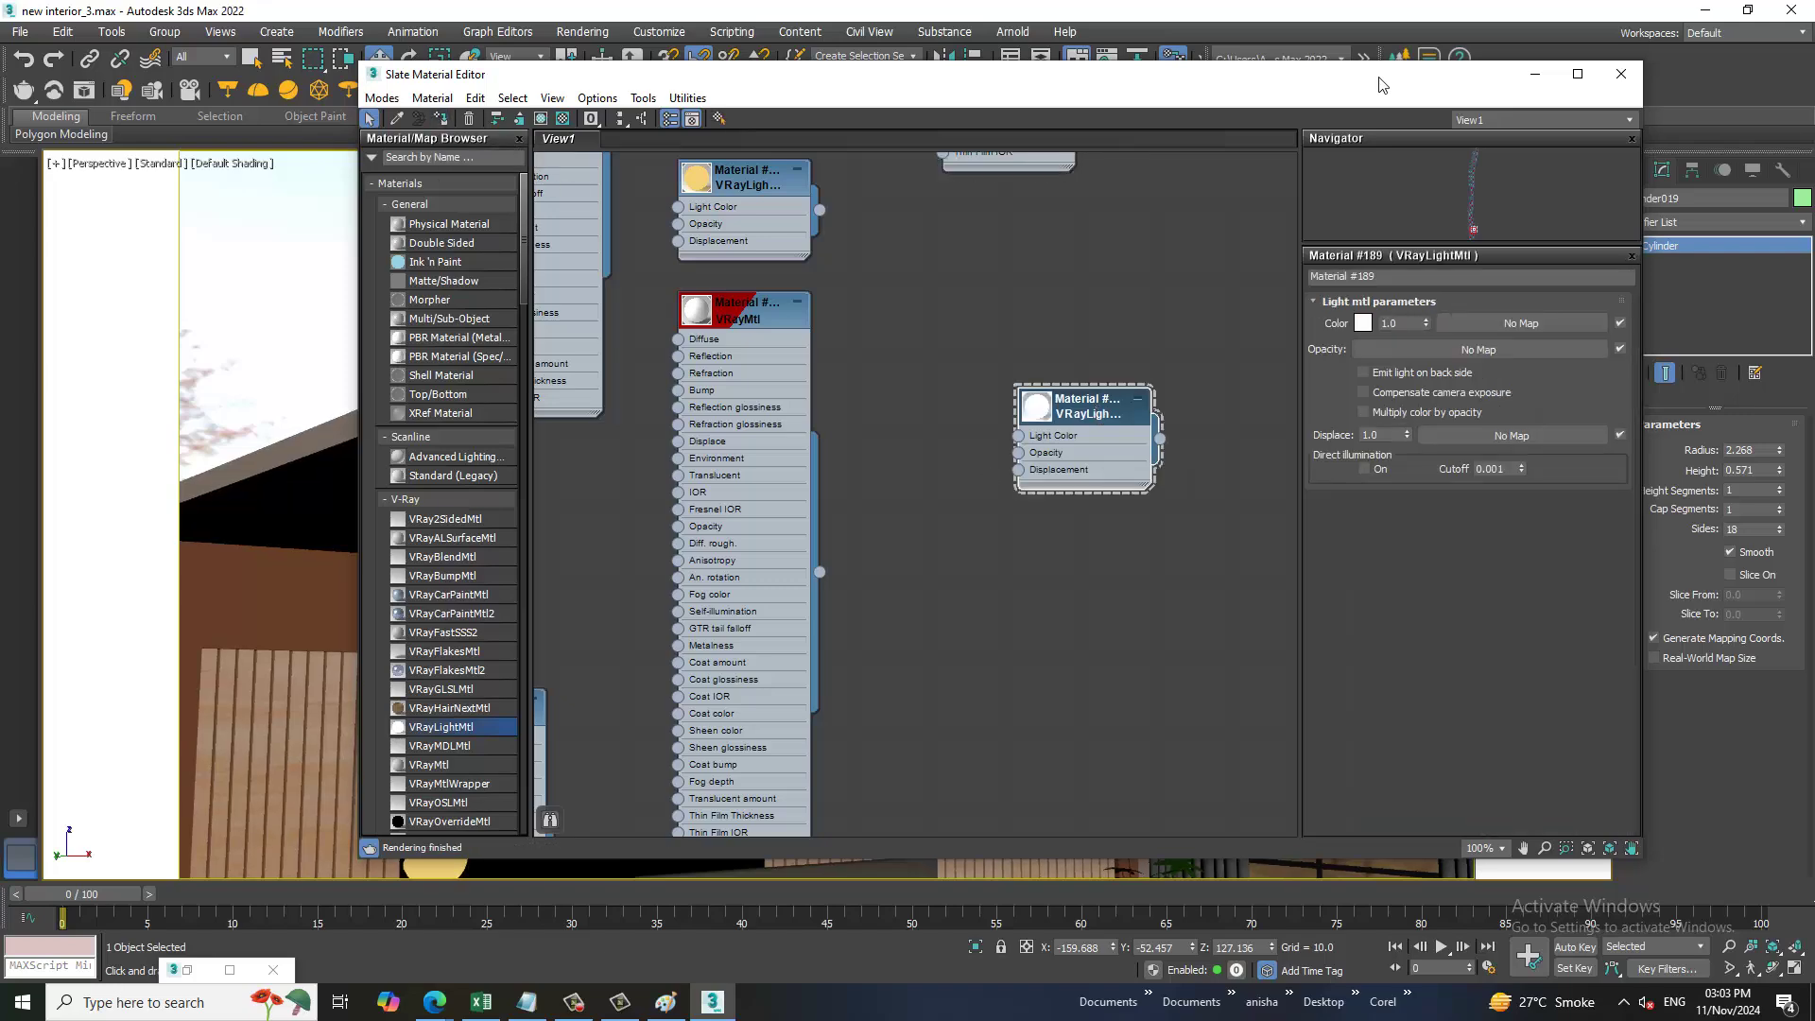
left_click(1535, 74)
scroll(760, 445, "down", 5)
mouse_move(759, 446)
middle_mouse_down("alt")
mouse_move(771, 506)
mouse_move(1040, 519)
mouse_move(972, 539)
middle_mouse_up("alt")
scroll(771, 509, "up", 3)
- In wireframe, clone the ceiling cylinder toward the back wall
key("F3")
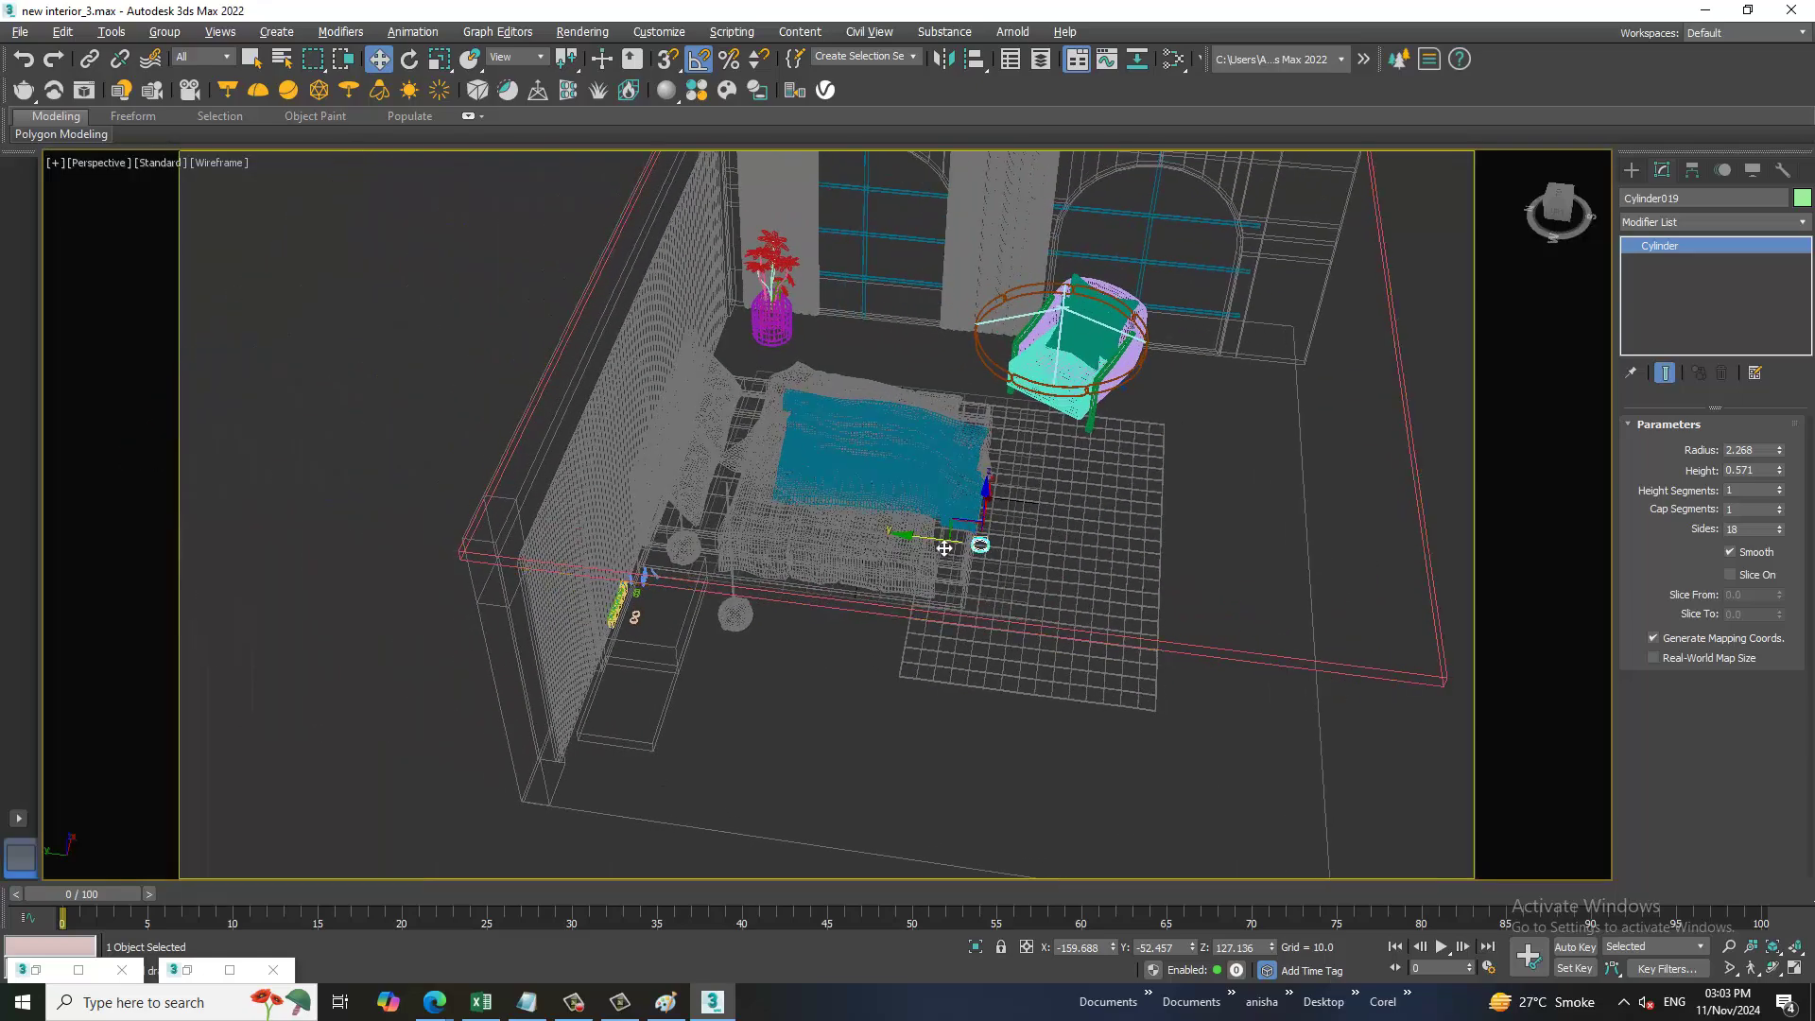
scroll(729, 514, "down", 3)
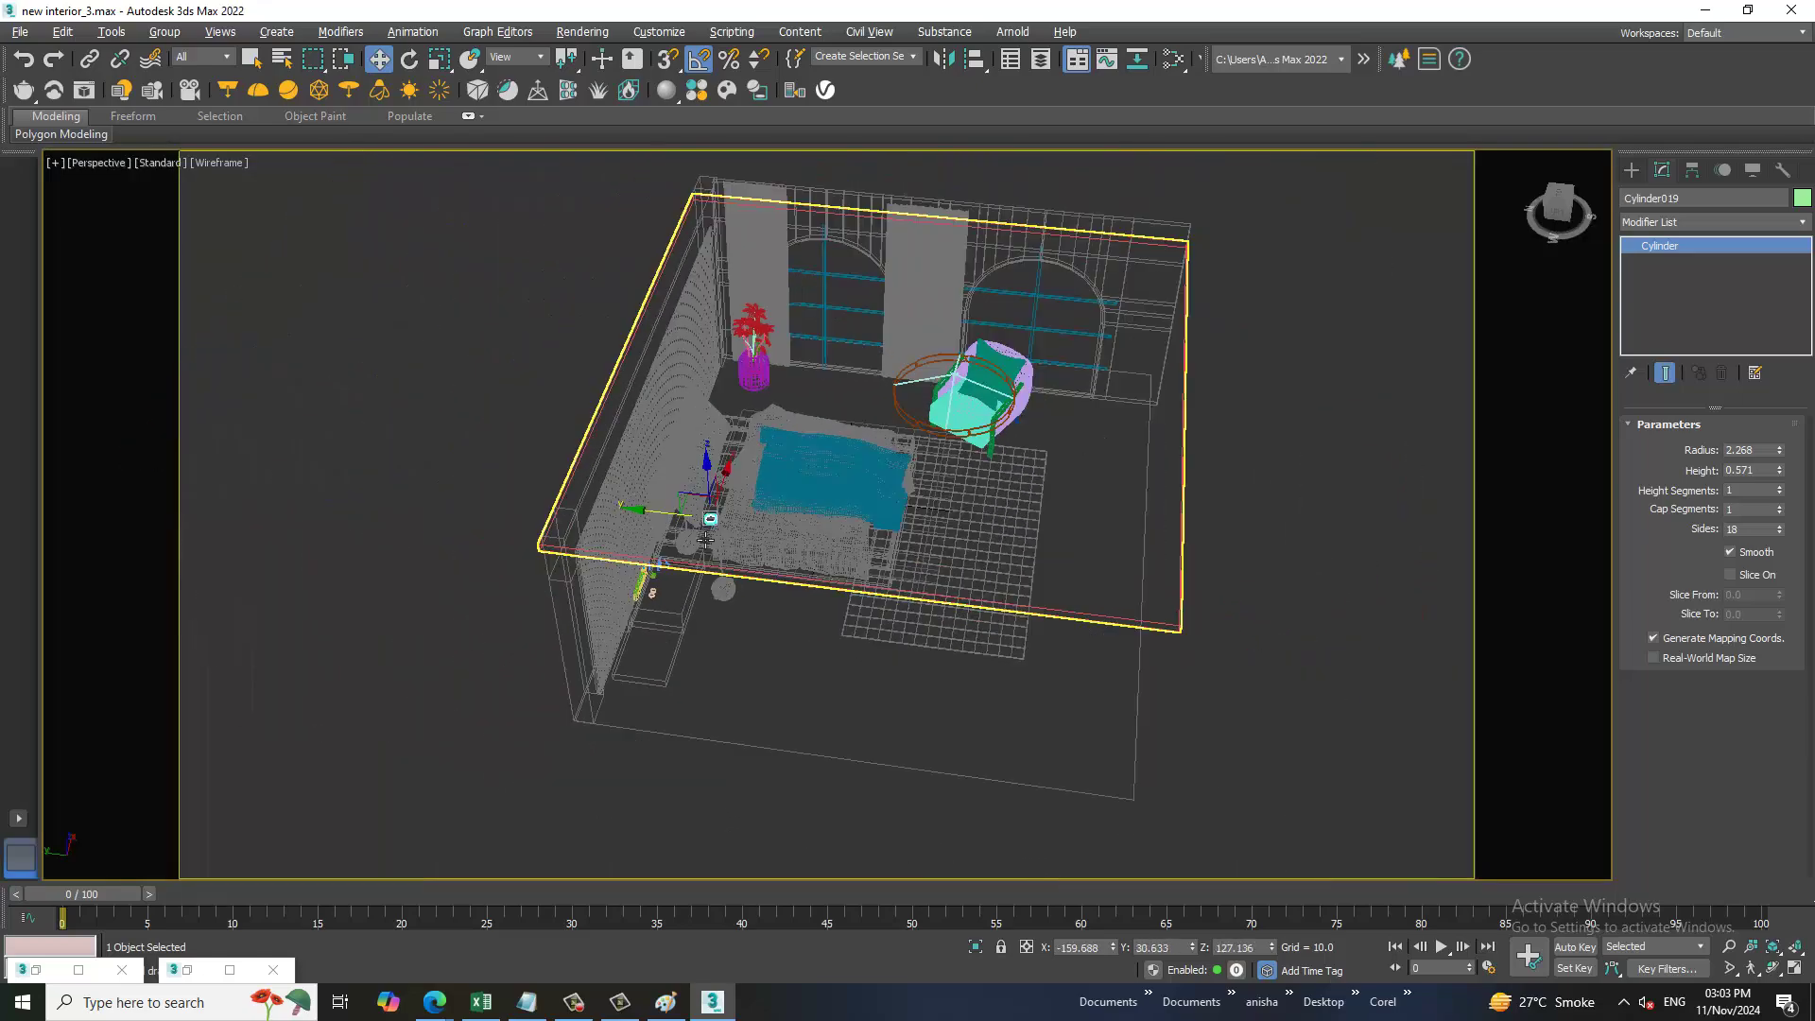
middle_click_drag(728, 514, 760, 523, "alt")
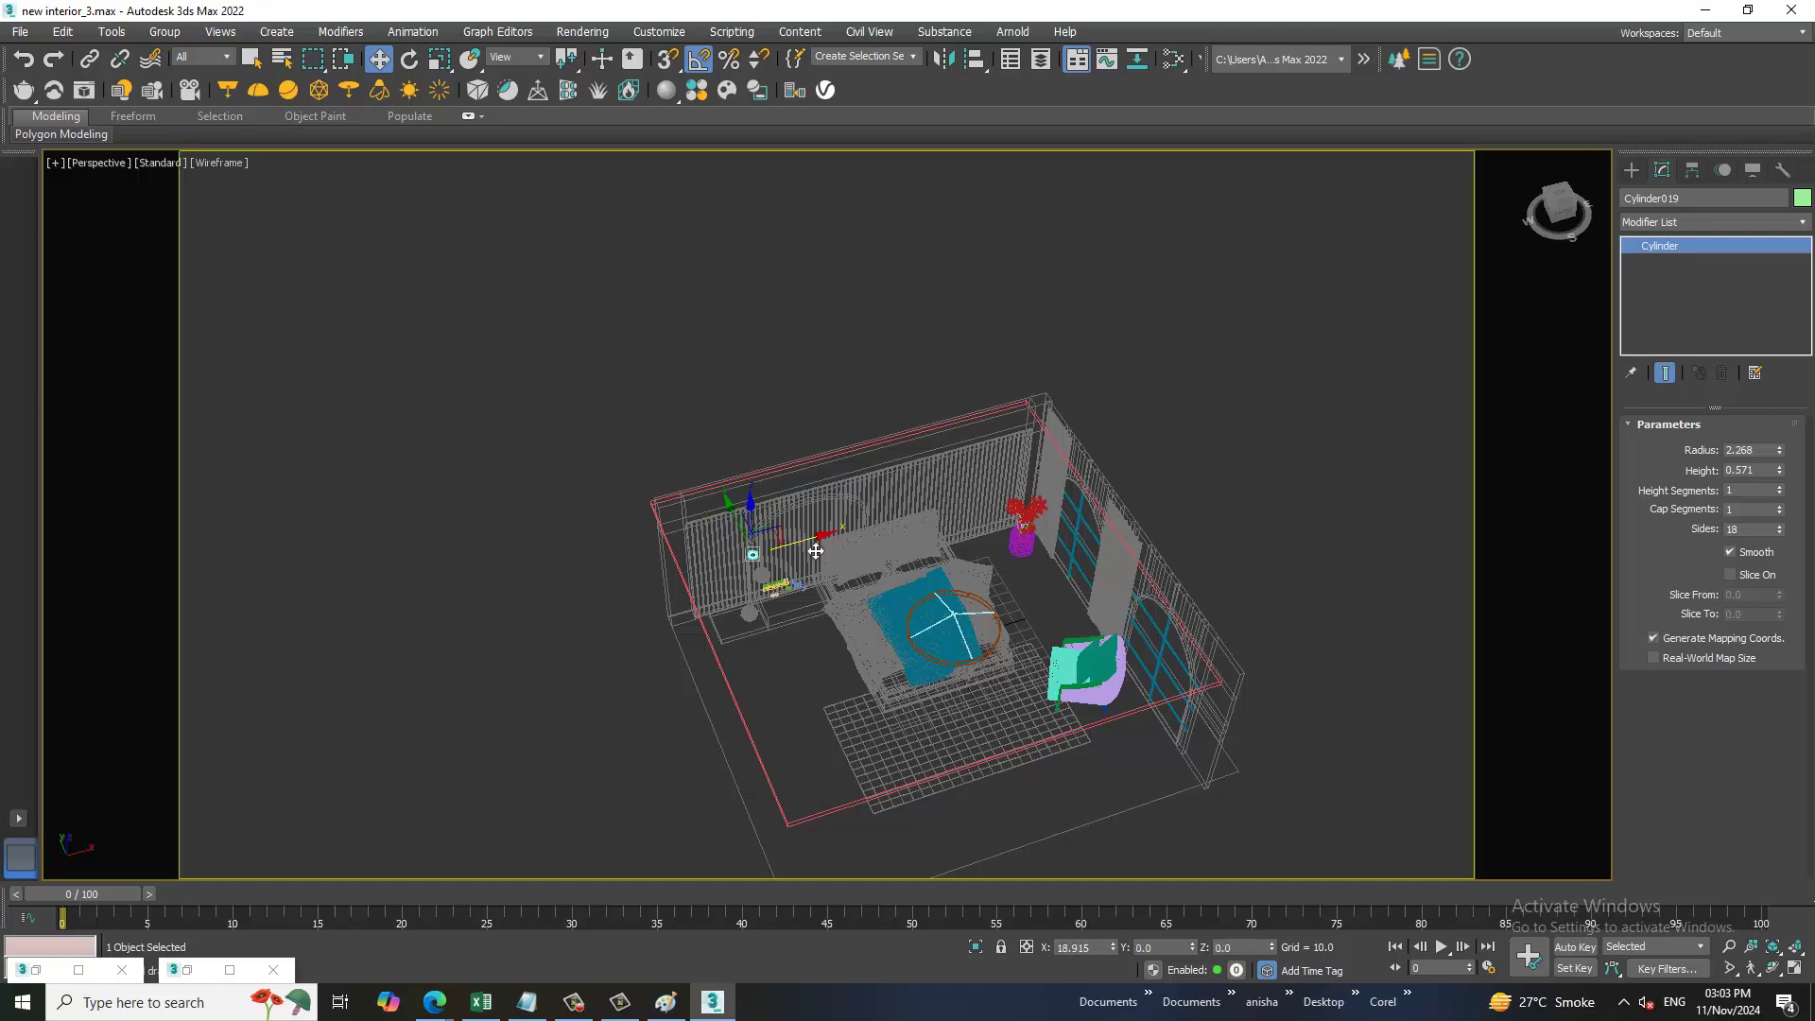
left_click_drag(787, 551, 1077, 511, "shift")
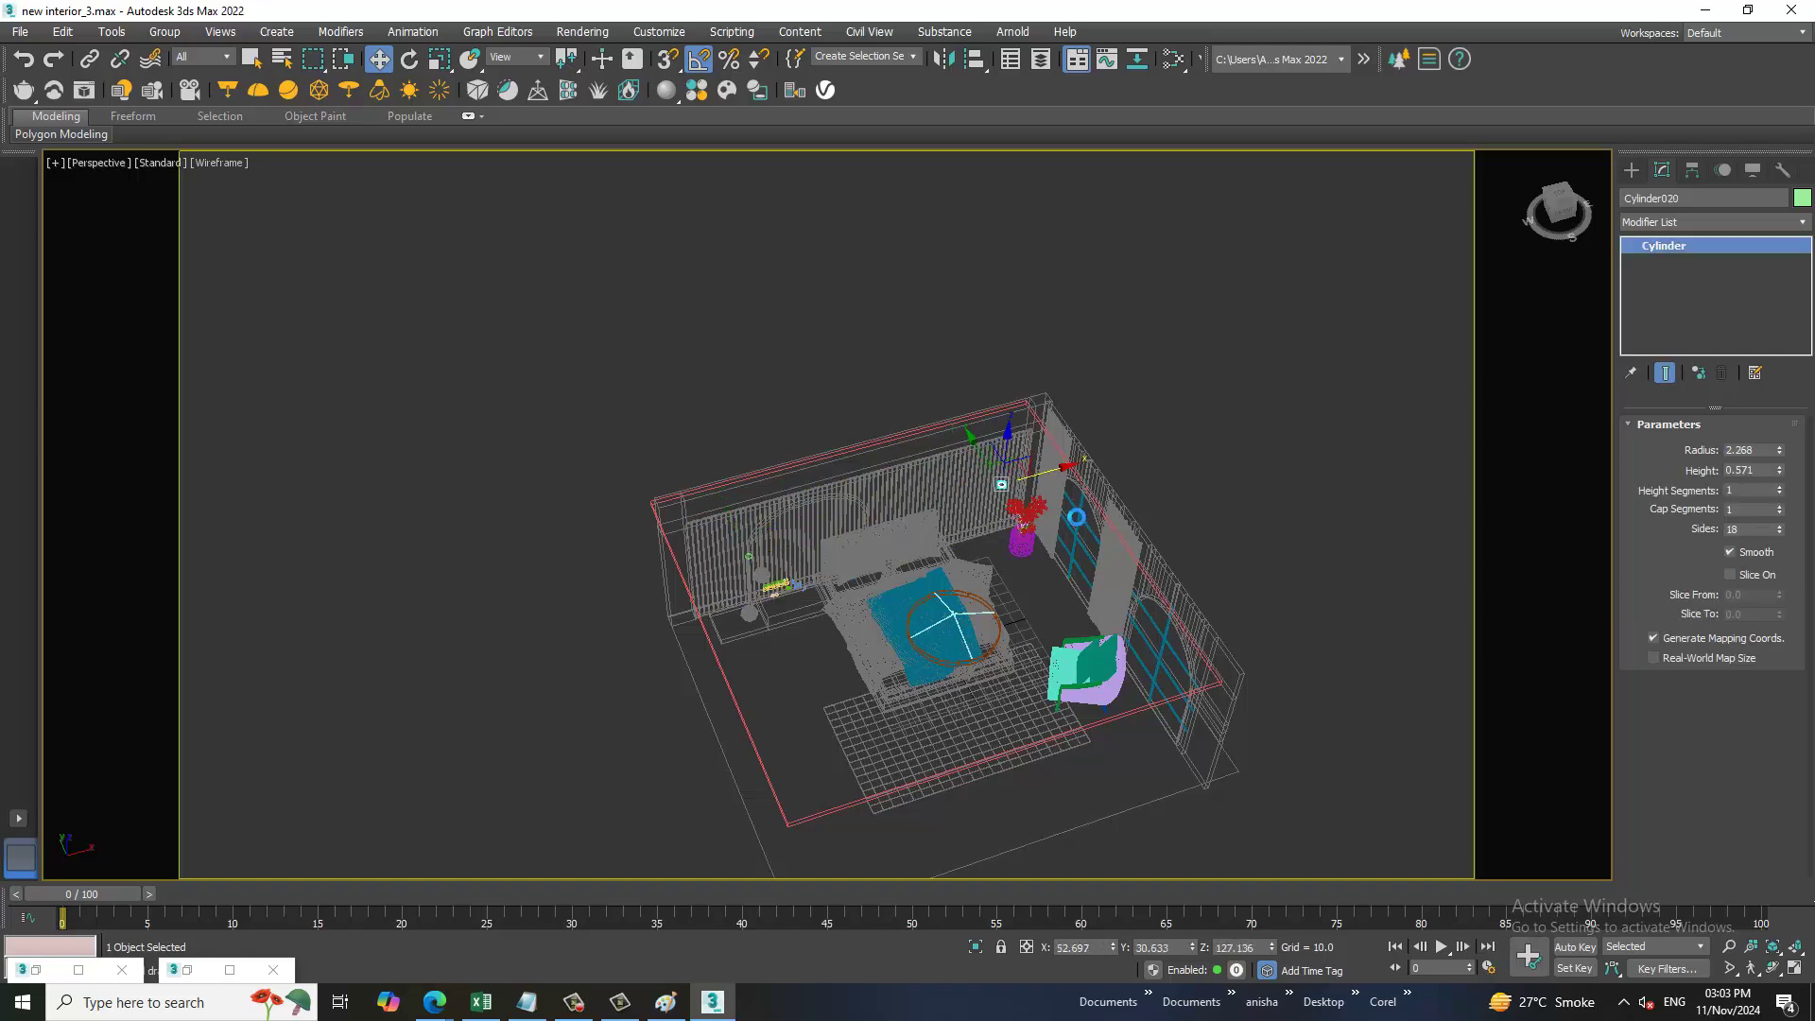
left_click(909, 579)
- Select both ceiling cylinders and clone them toward the chair side
scroll(700, 558, "up", 3)
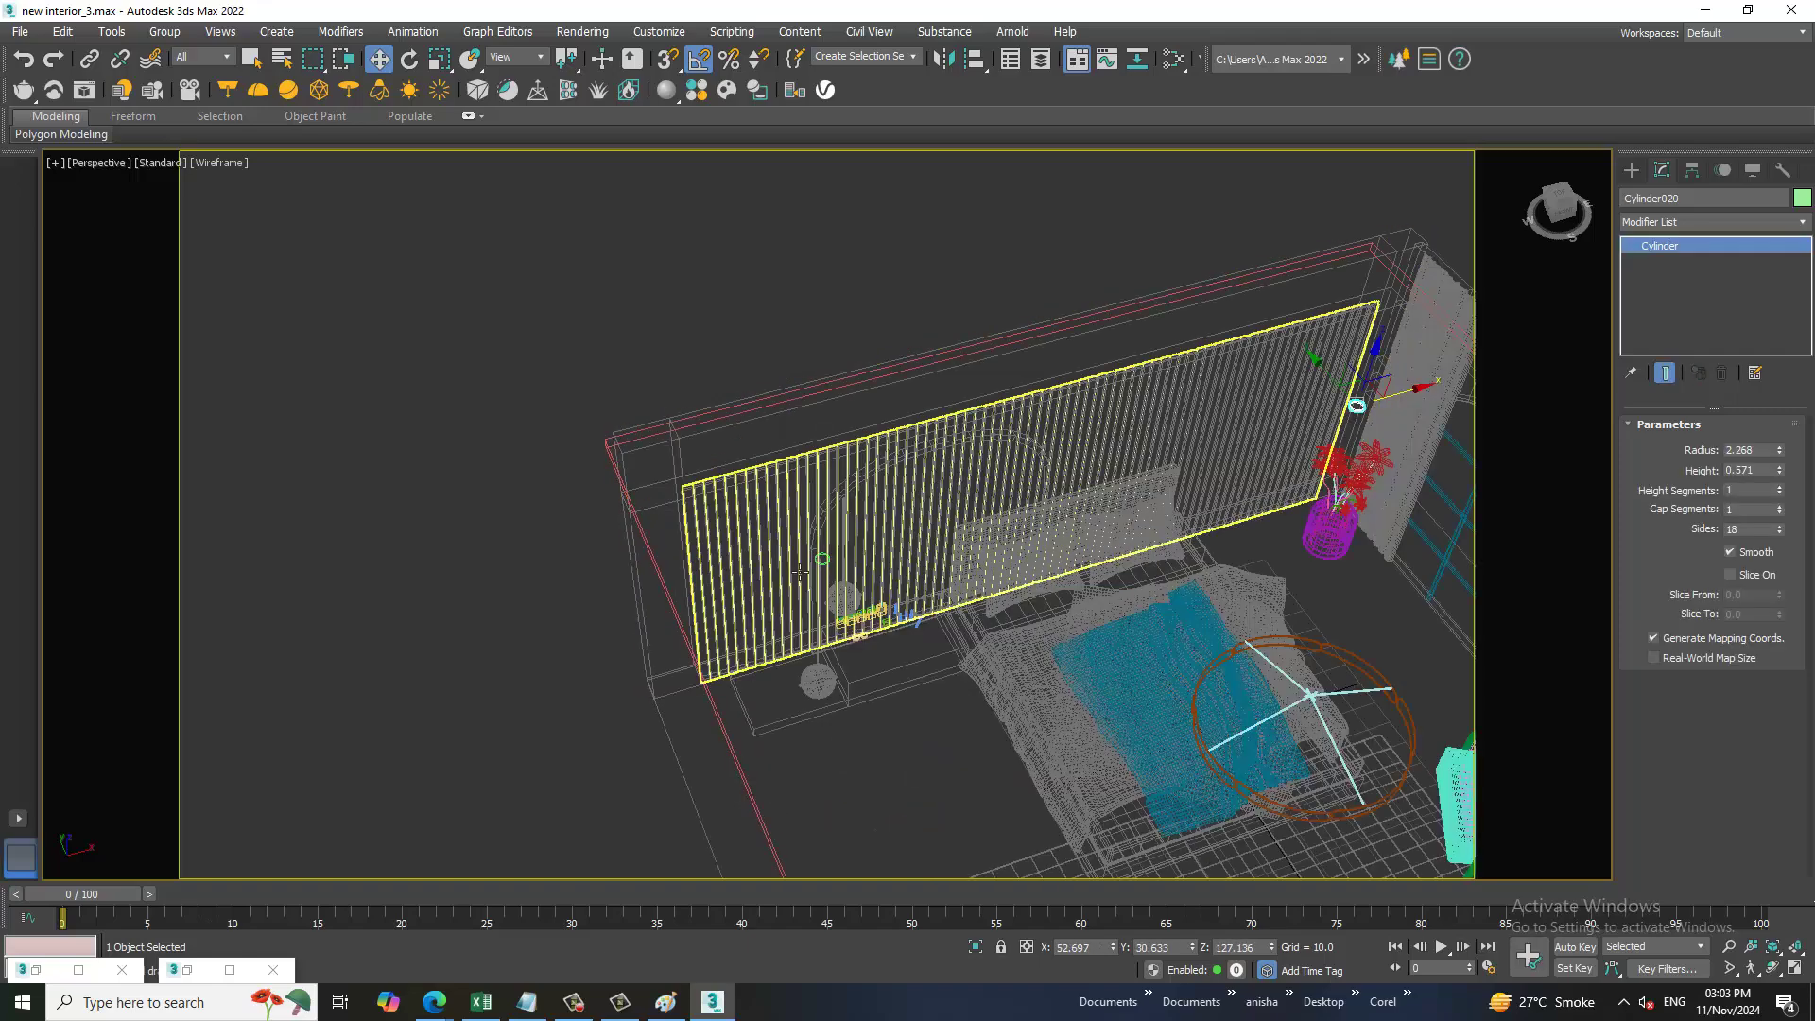
scroll(700, 559, "up", 2)
left_click(831, 556, "ctrl")
scroll(923, 566, "down", 3)
middle_click_drag(924, 565, 940, 635, "alt")
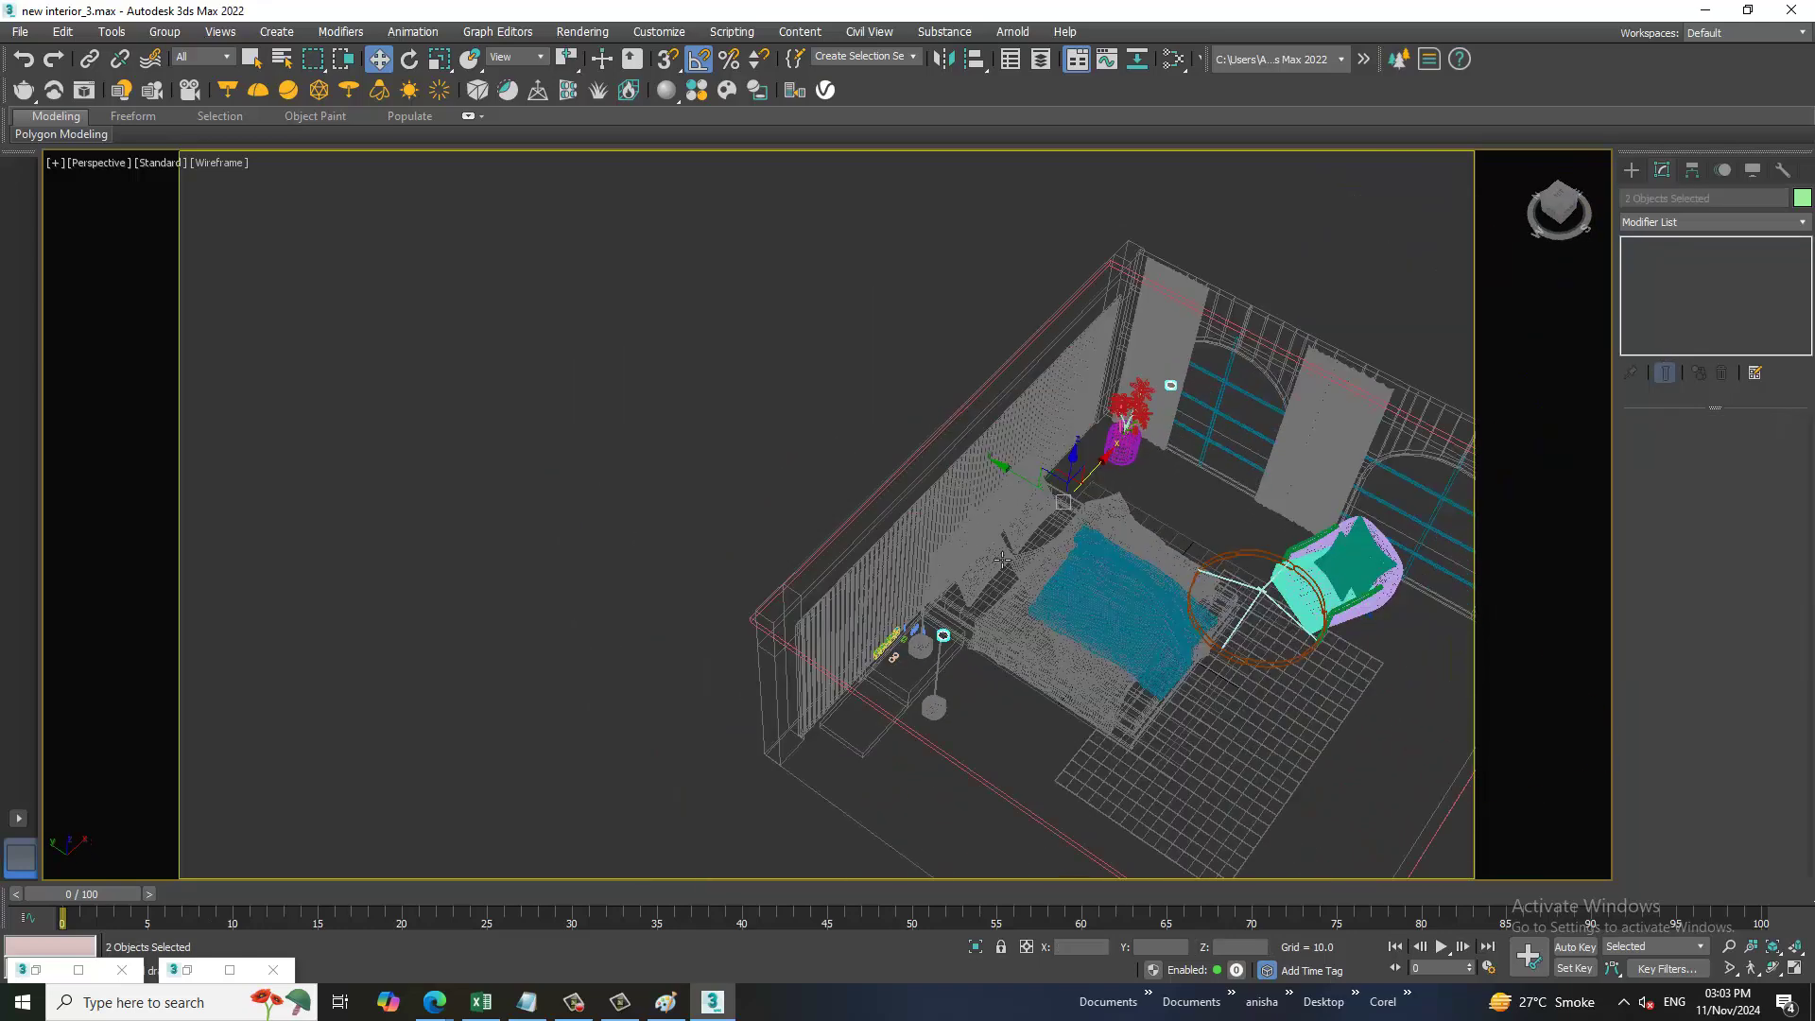
left_click_drag(1332, 623, 1347, 634, "shift")
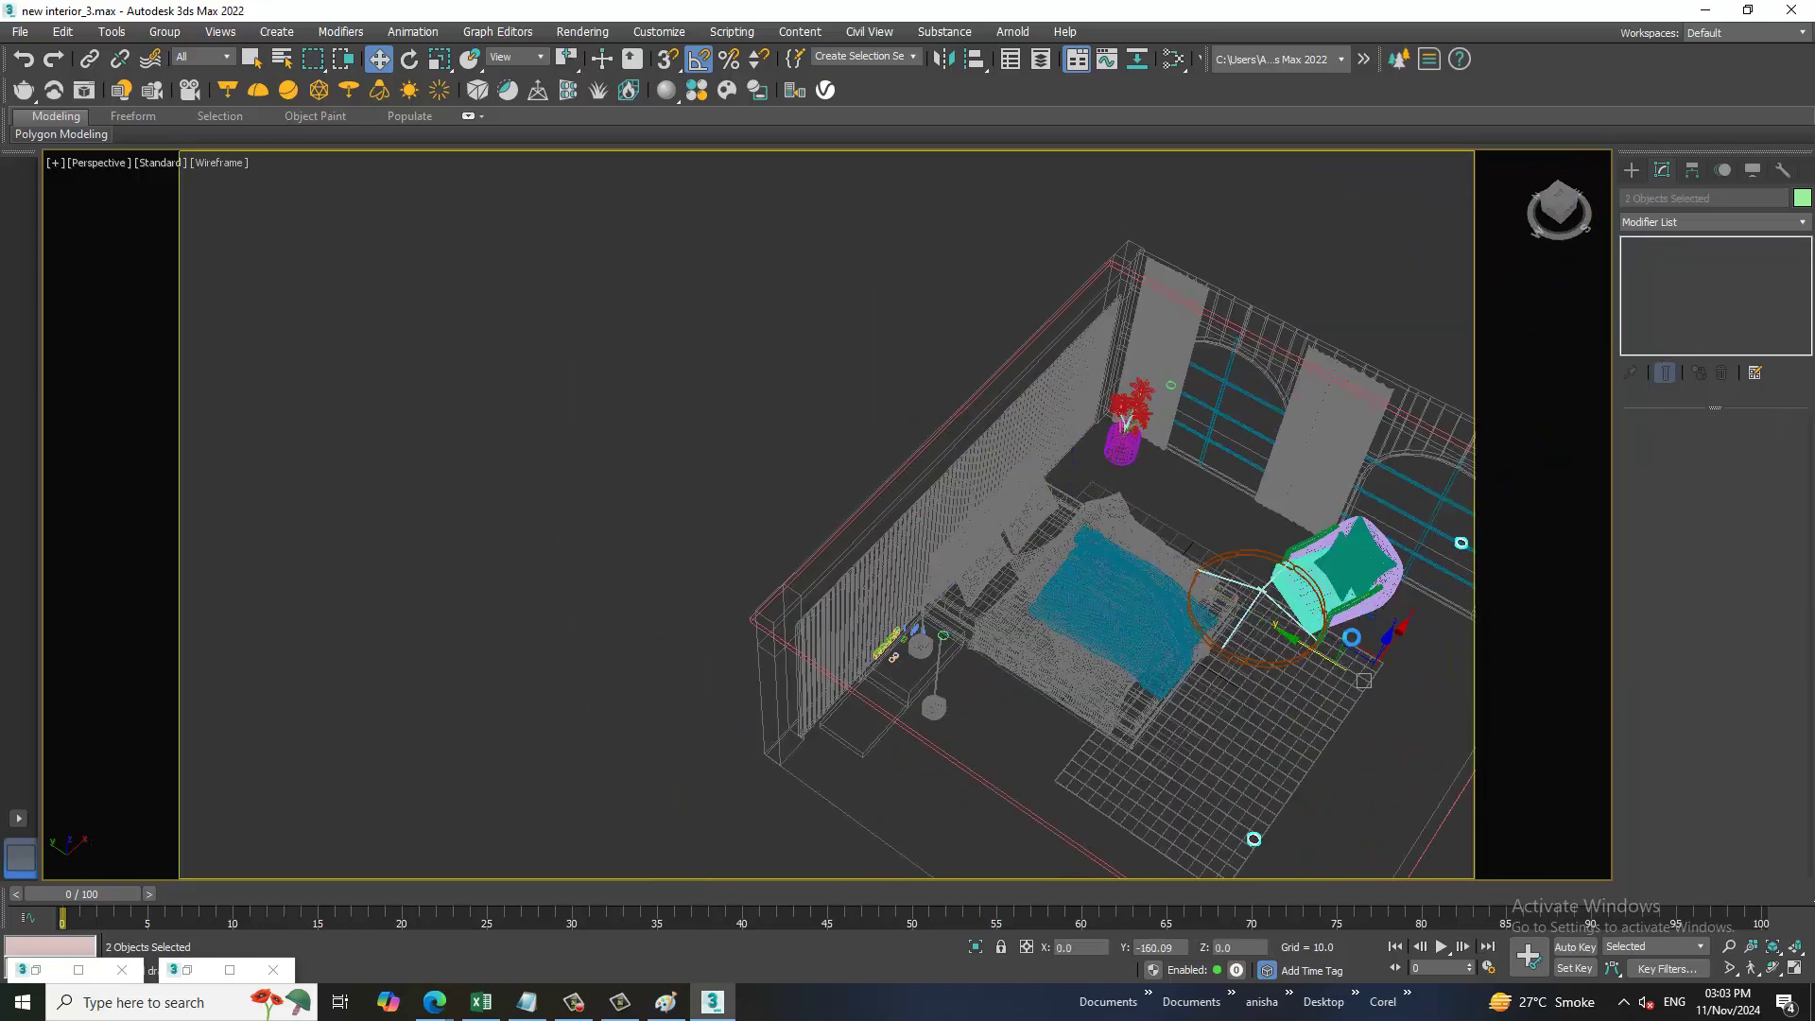
left_click(911, 580)
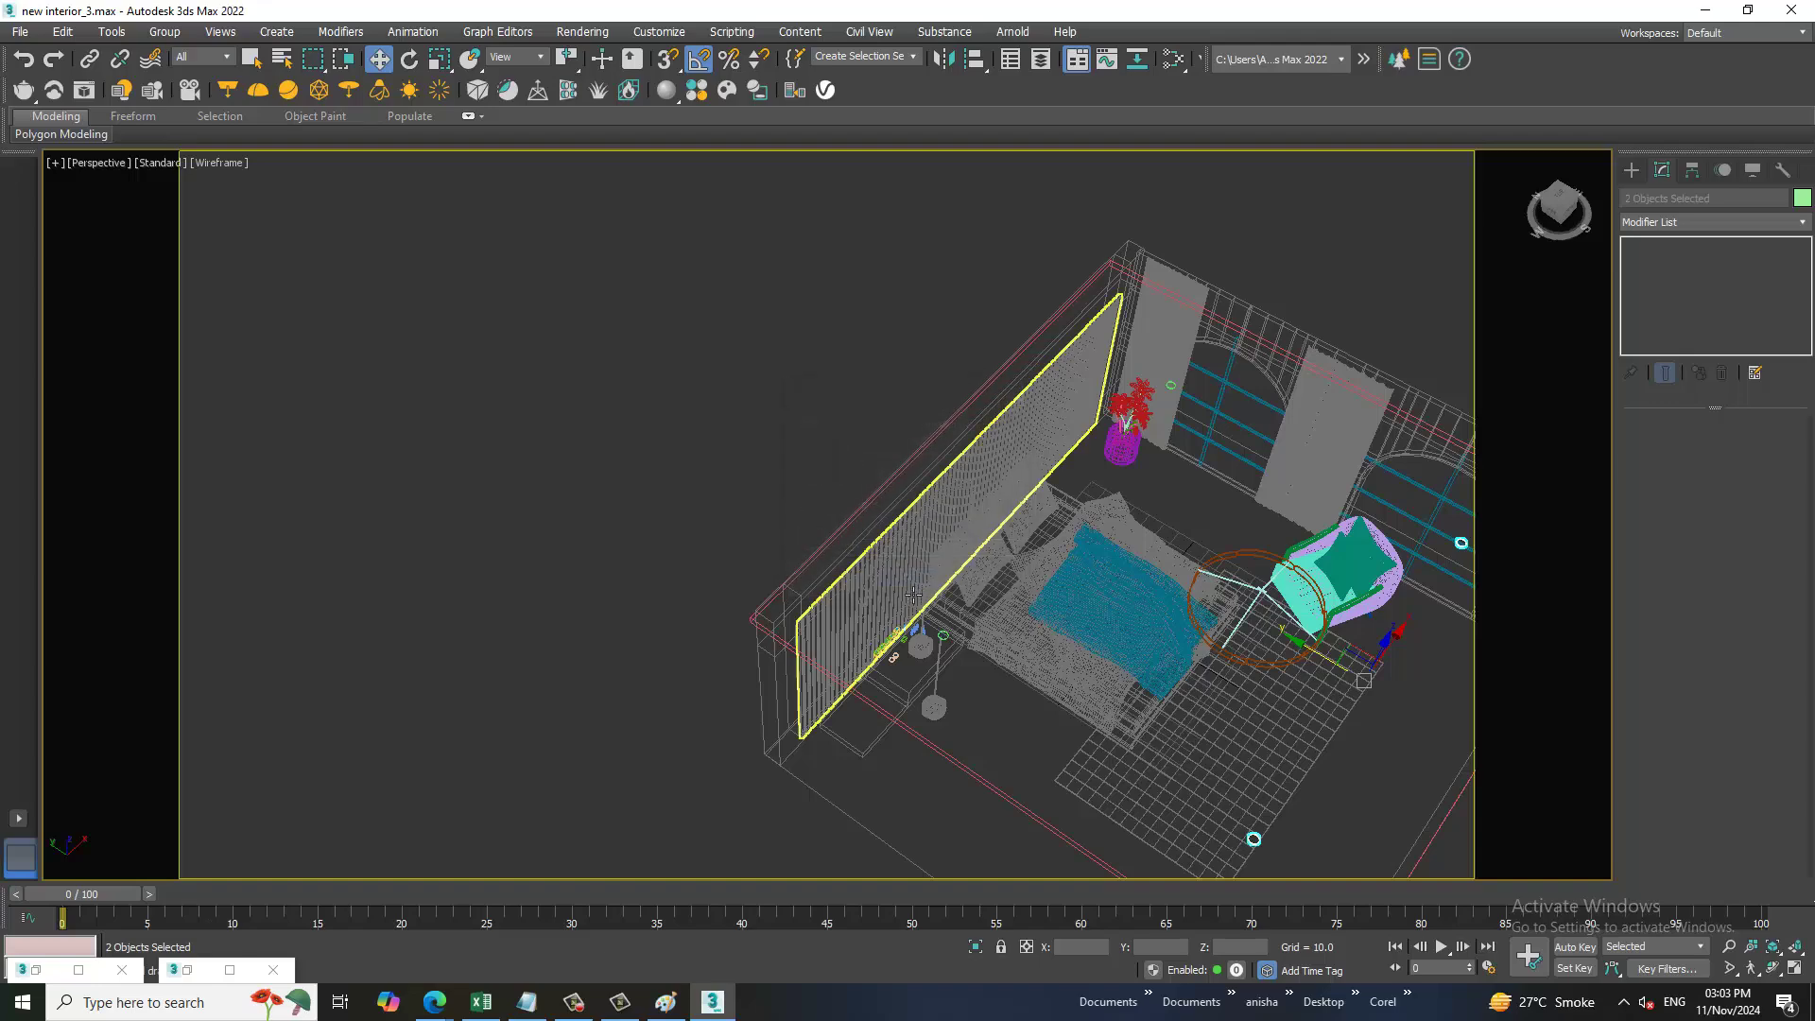
- Open V-Ray Render Setup, with output size 1920×1080
middle_click_drag(931, 609, 540, 418, "alt")
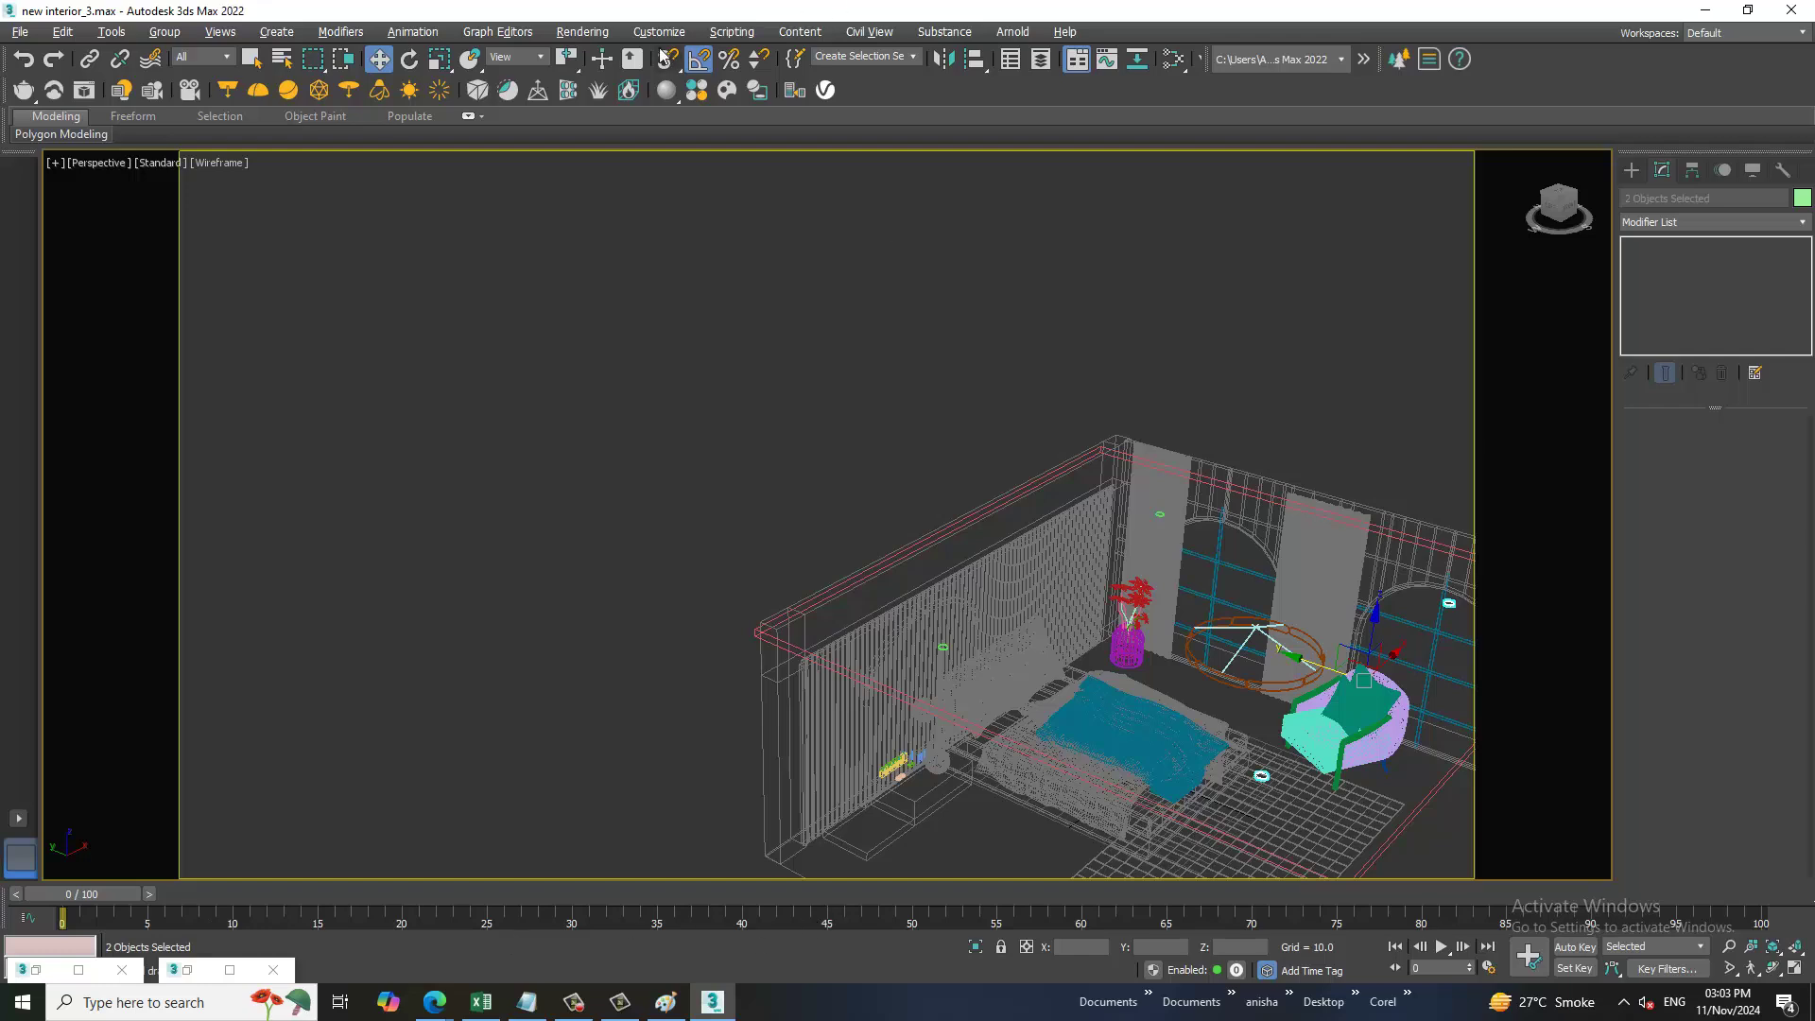
left_click(582, 31)
left_click(652, 133)
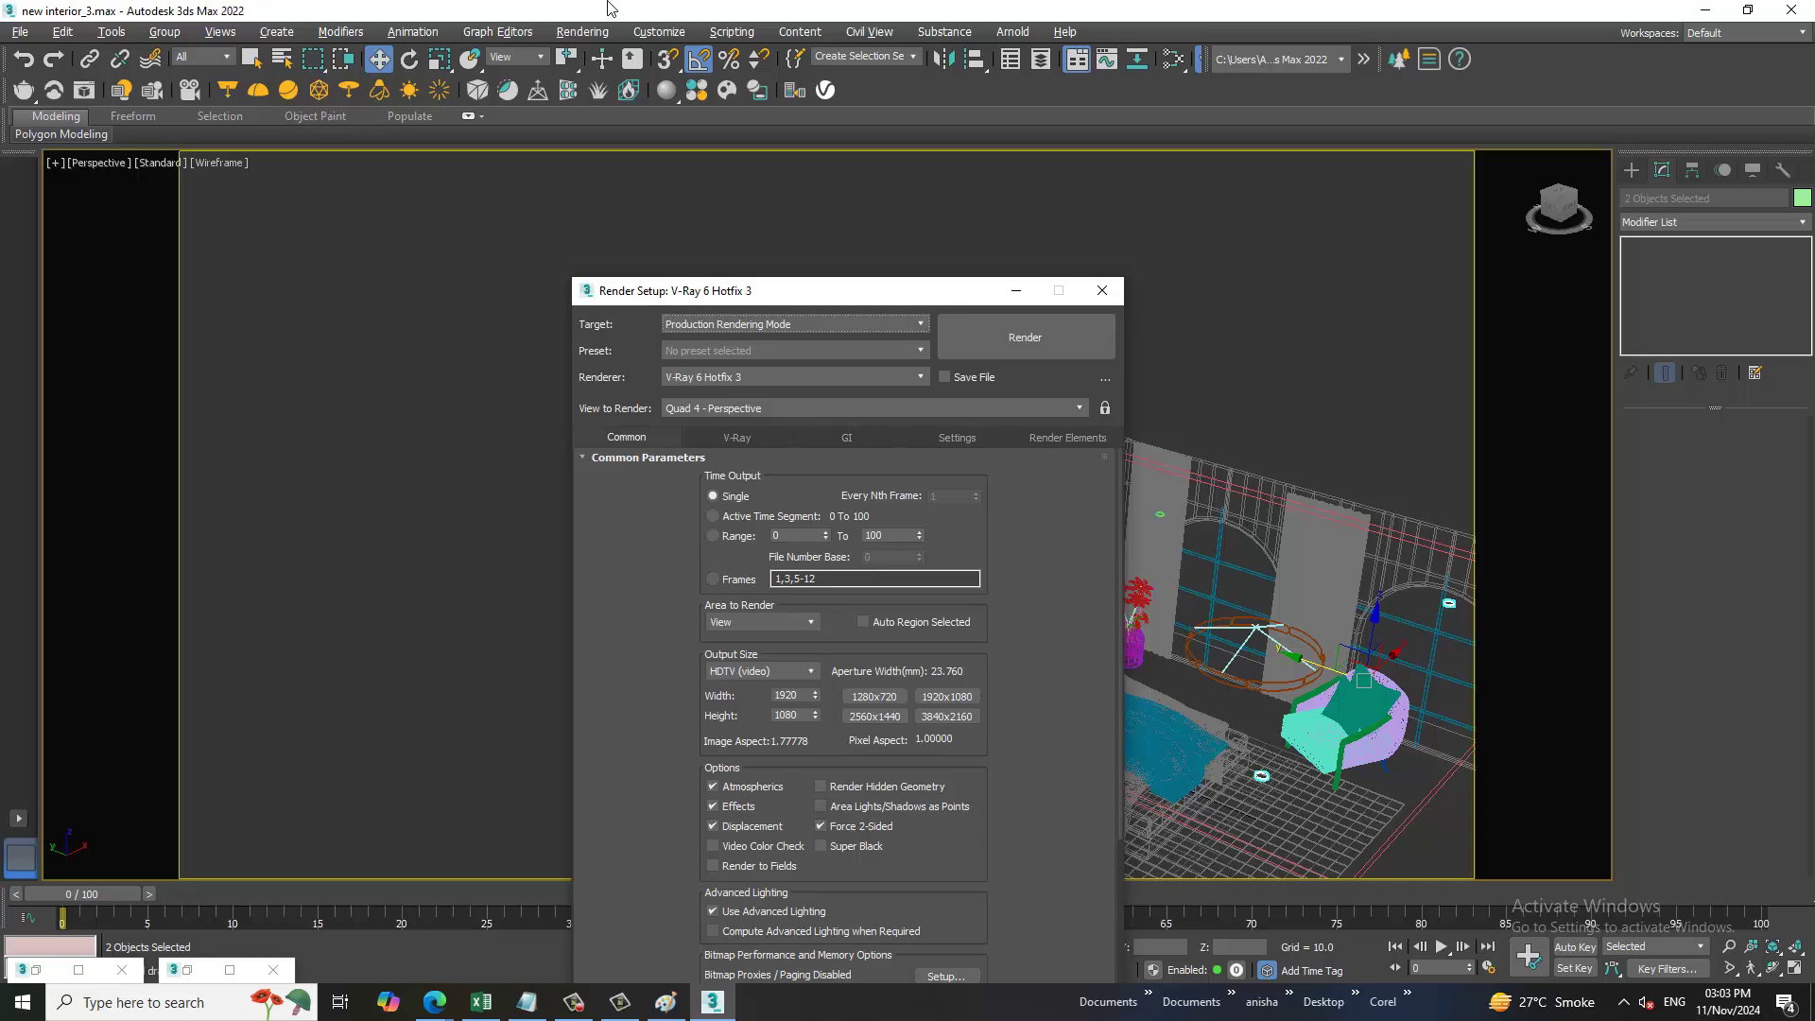
- Review the Common and GI settings (irradiance map, light cache) and the V-Ray image filter and environment rollouts
left_click(742, 437)
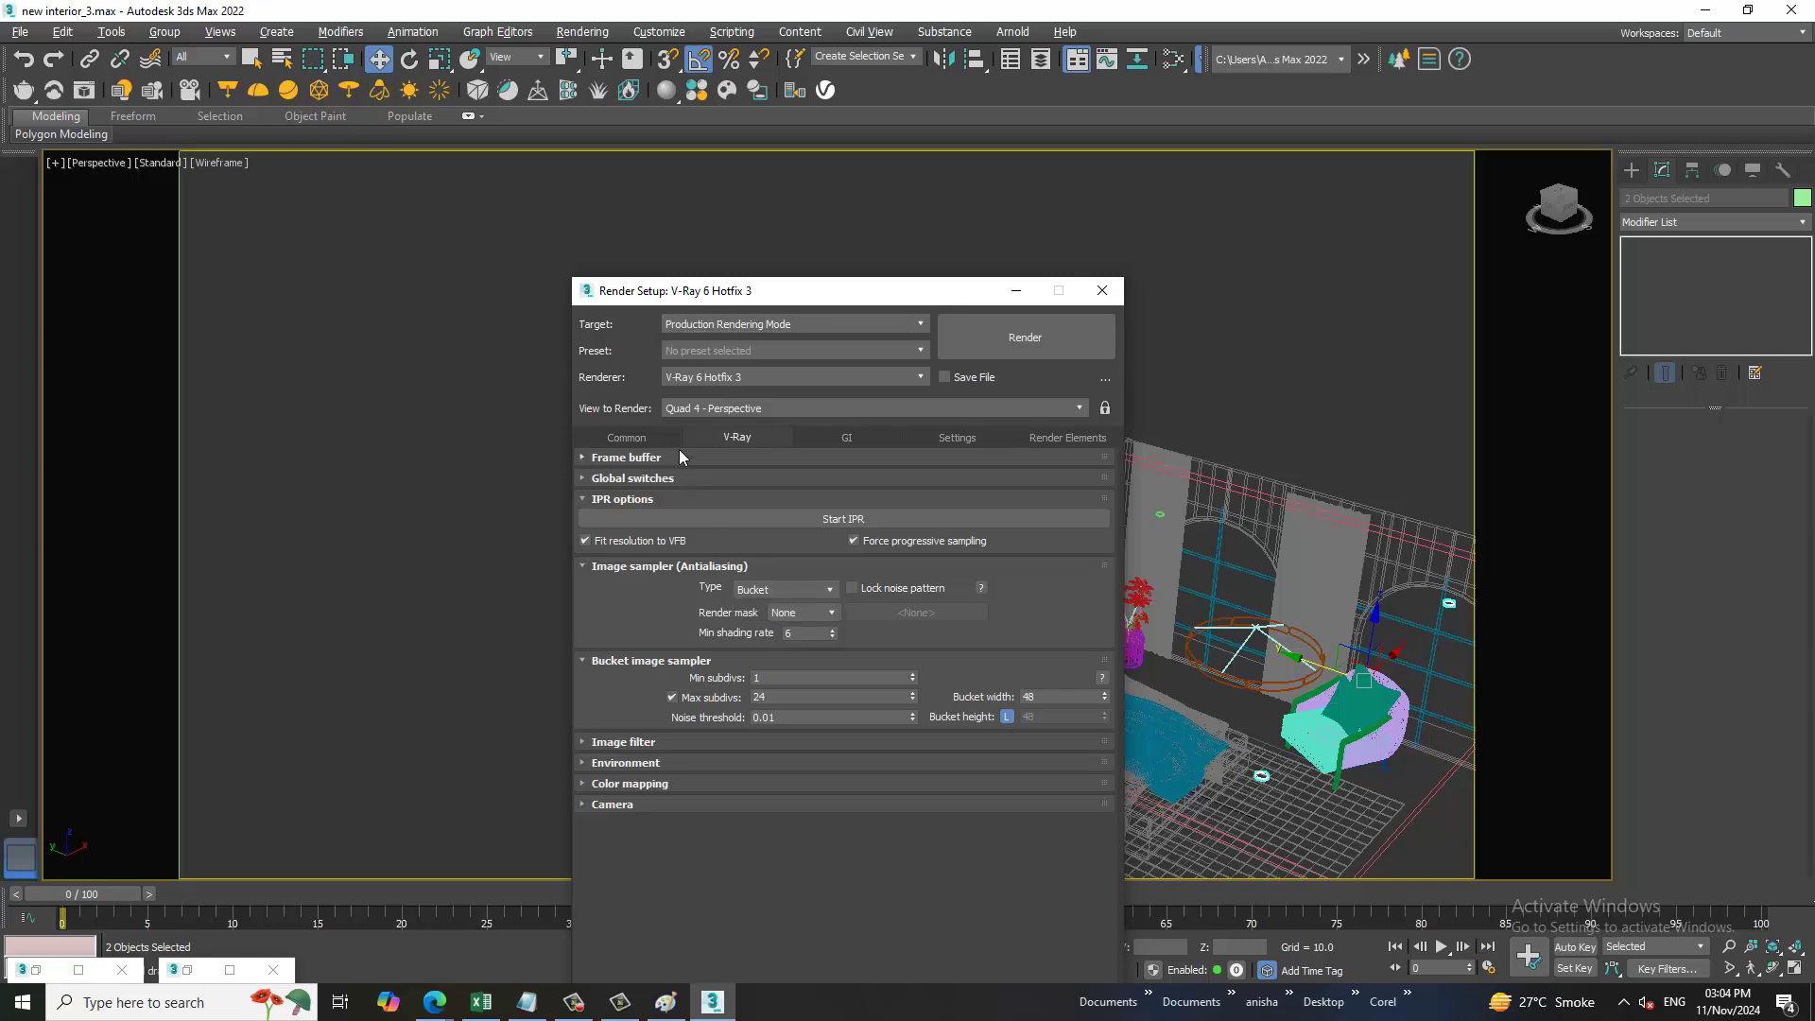
left_click(648, 437)
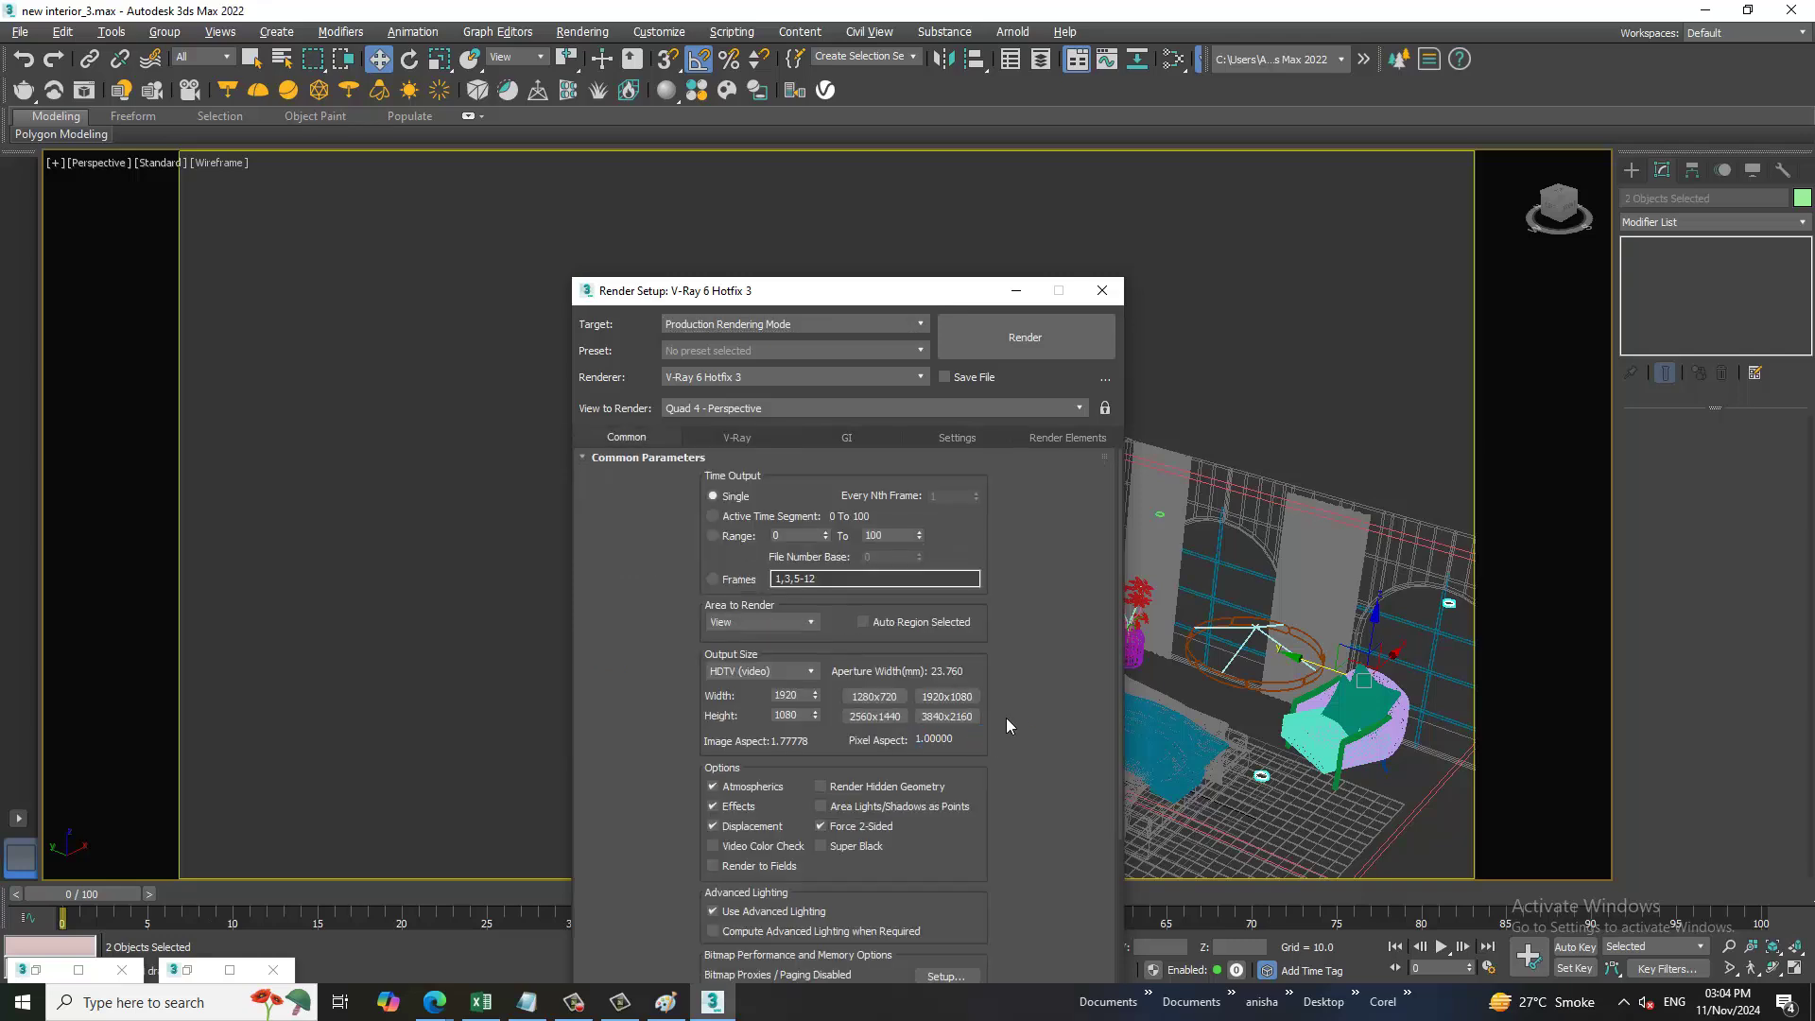
left_click(848, 438)
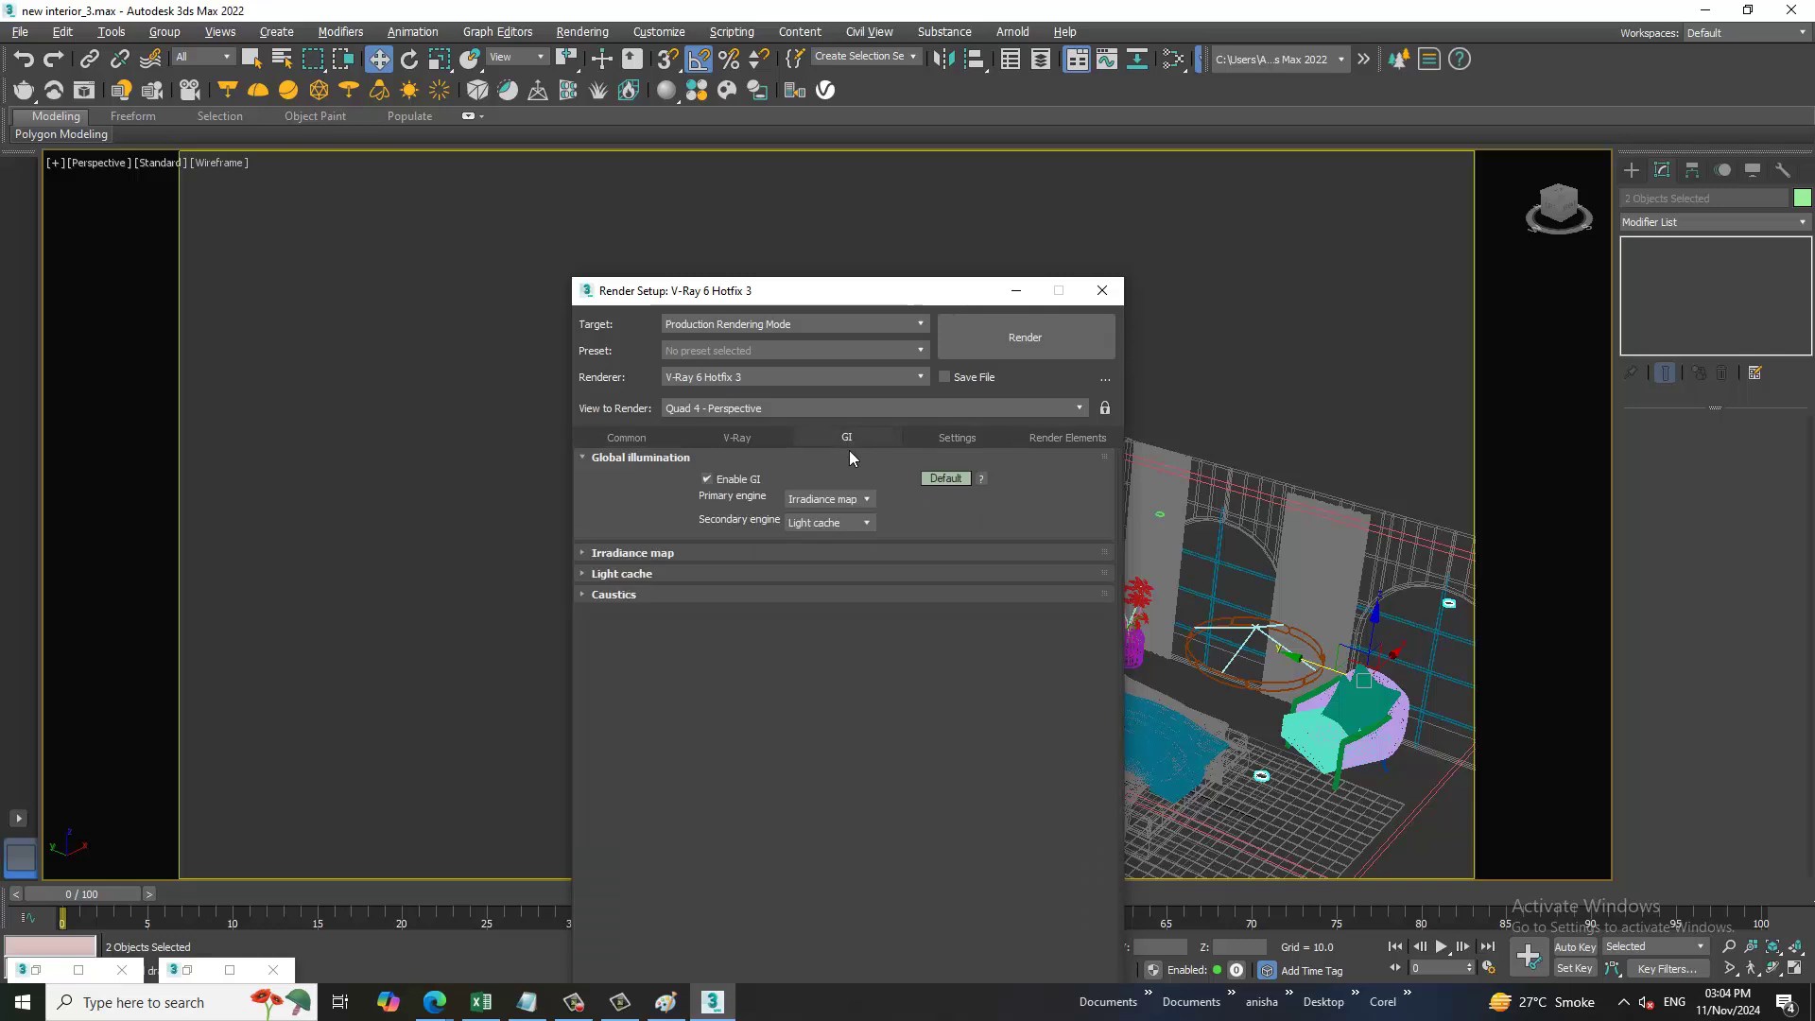
left_click(694, 556)
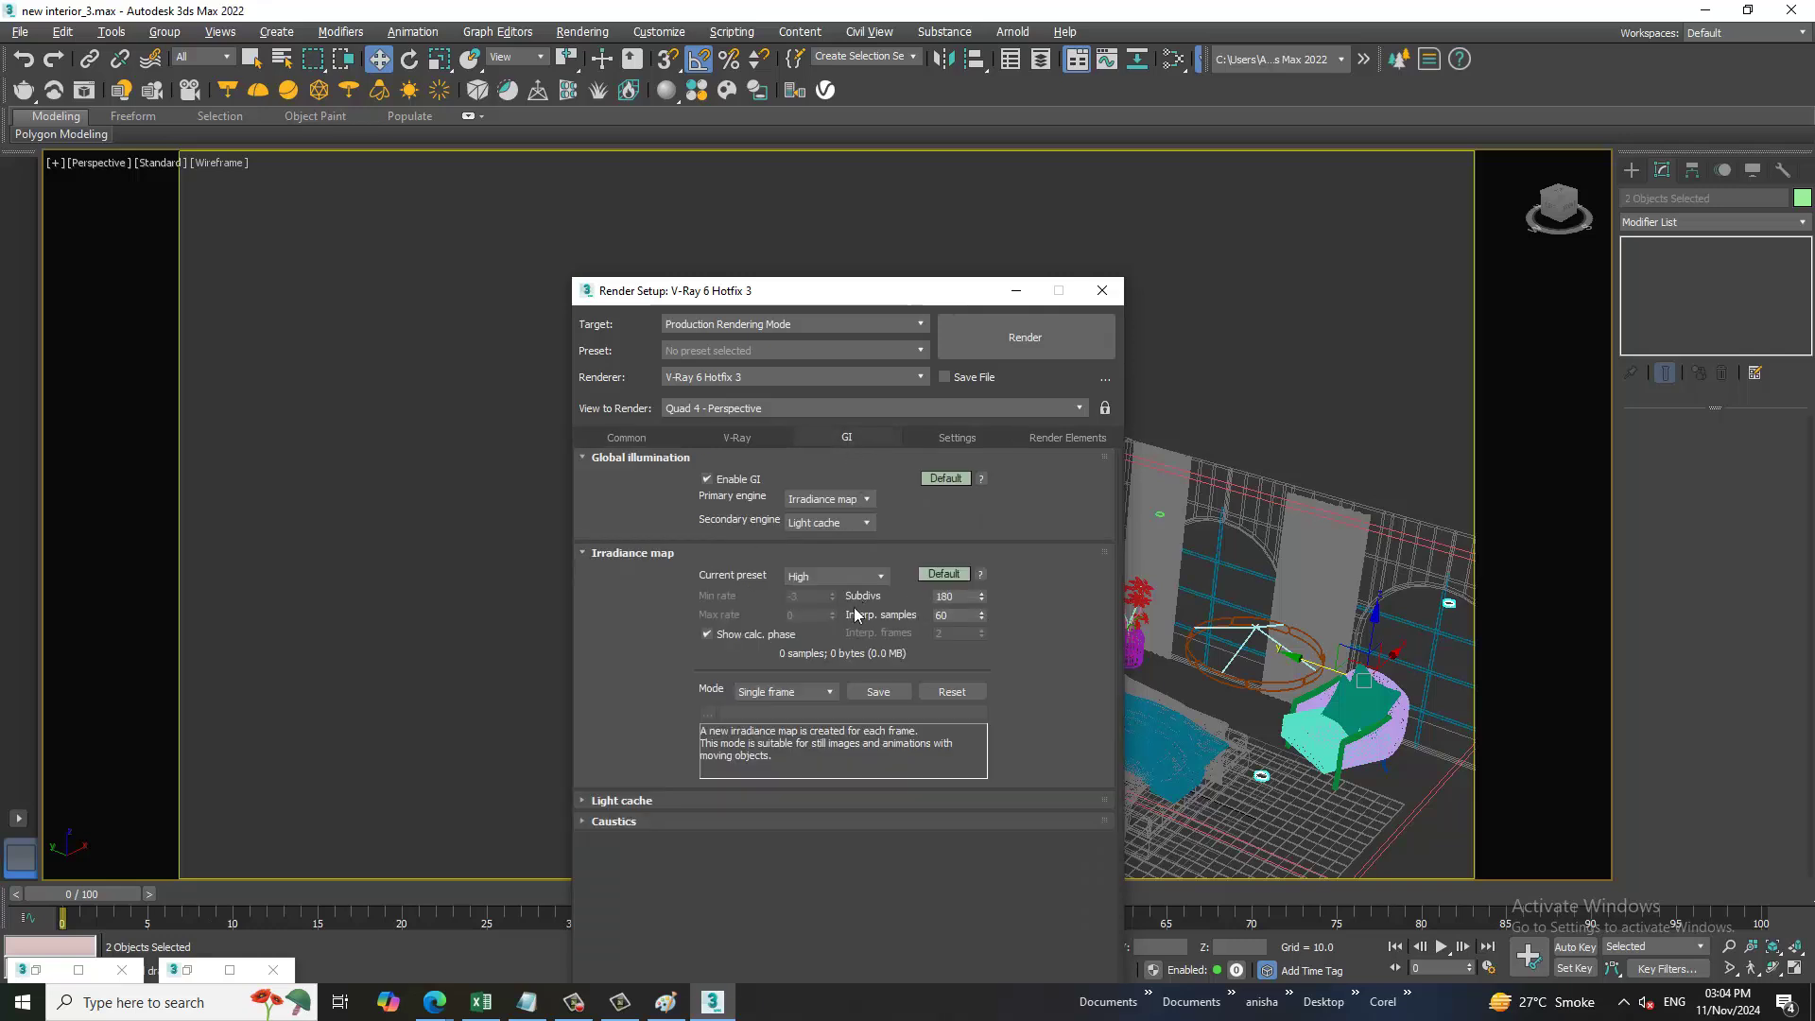
left_click(676, 799)
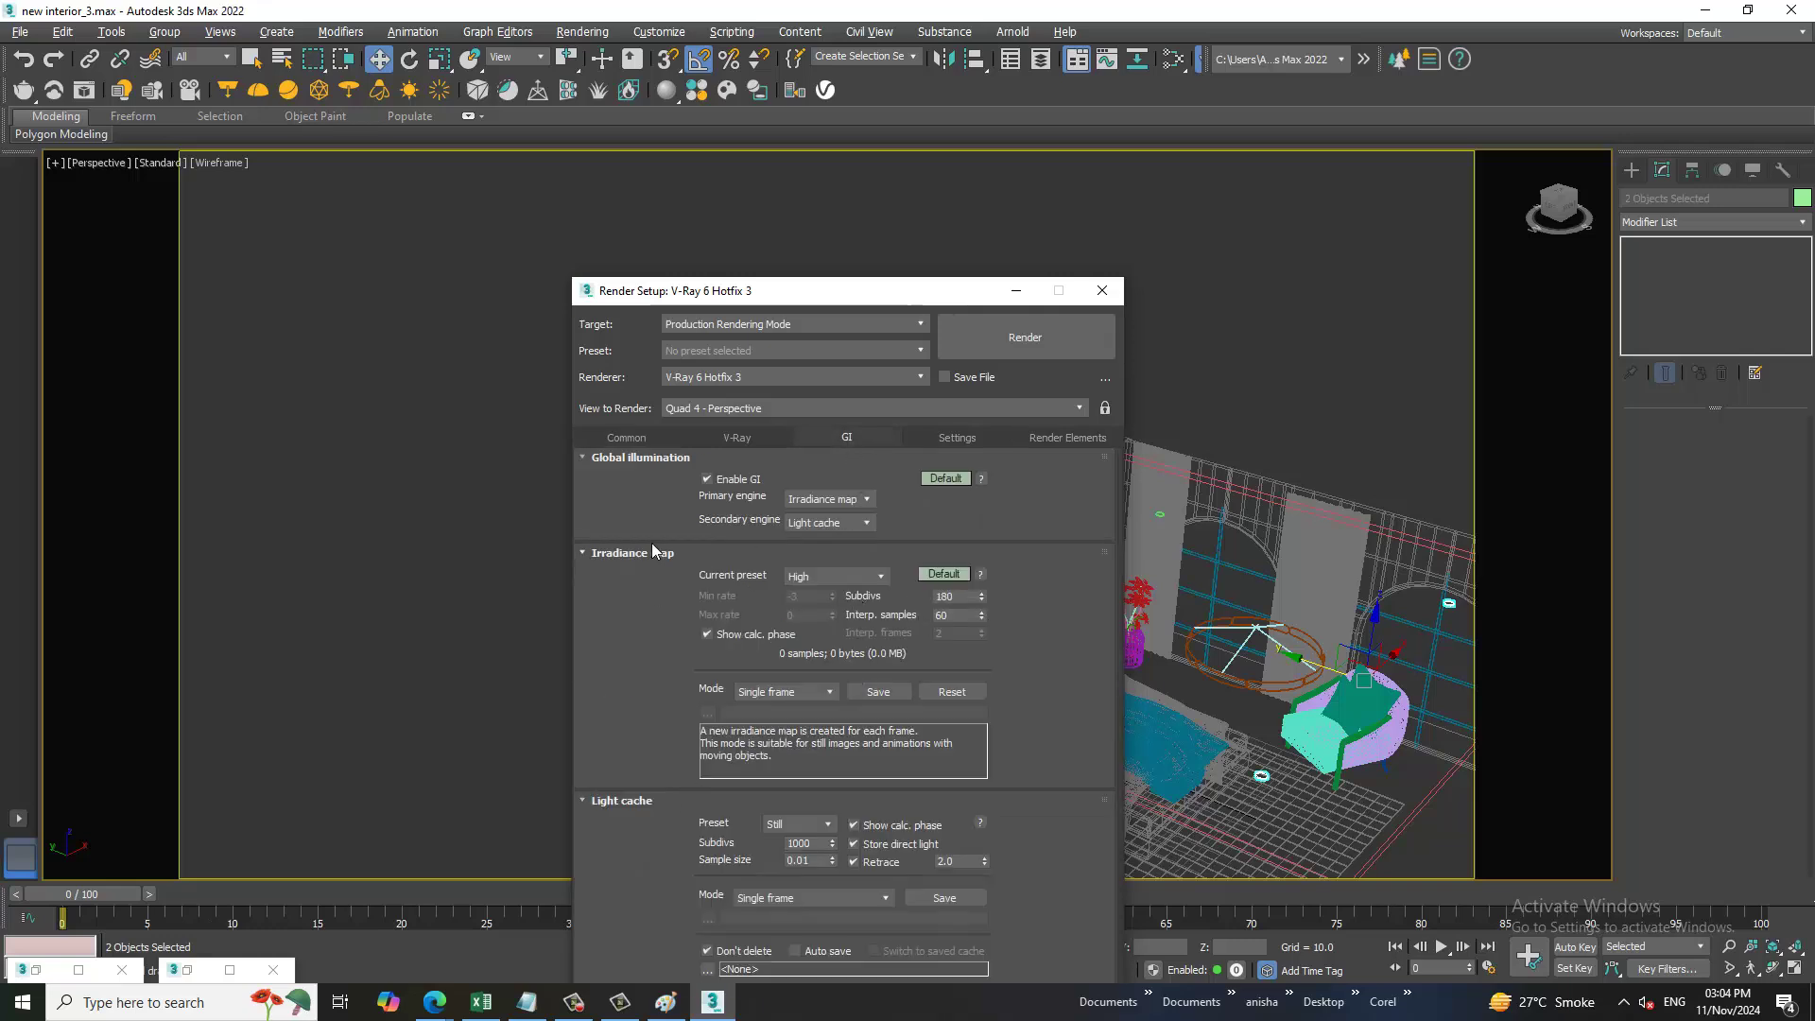
left_click(737, 437)
left_click(677, 742)
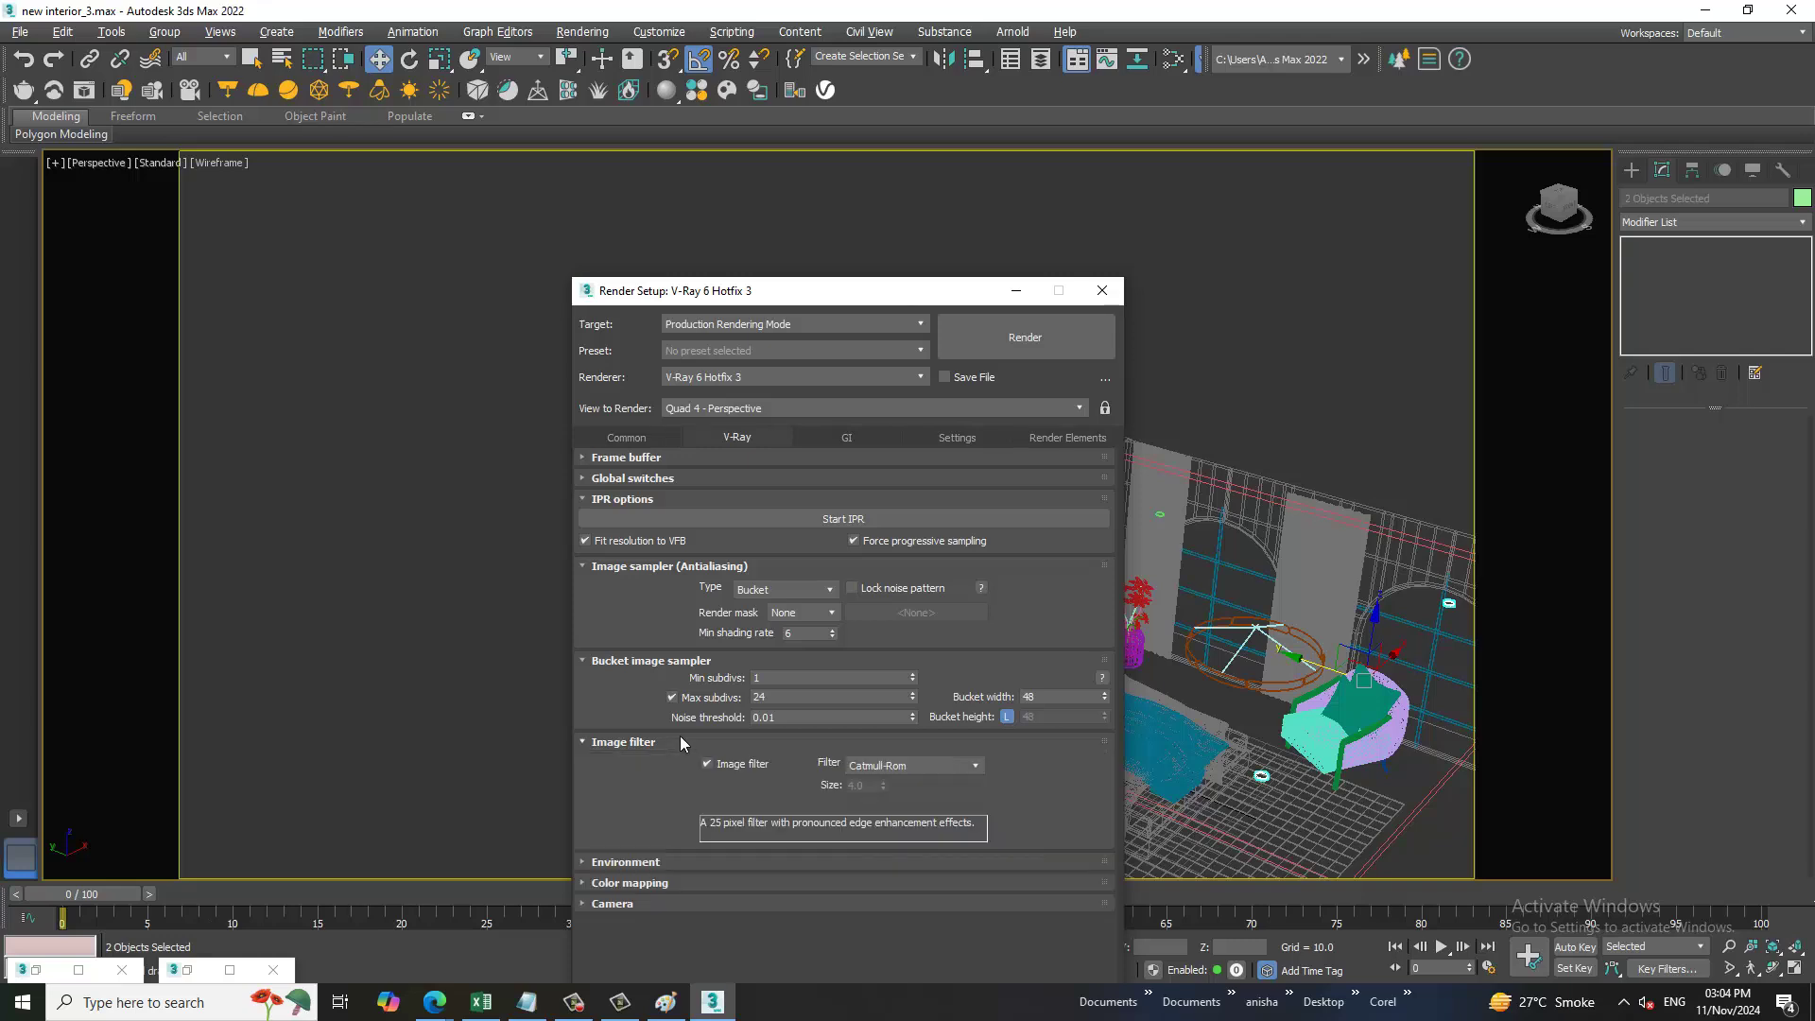
left_click(649, 863)
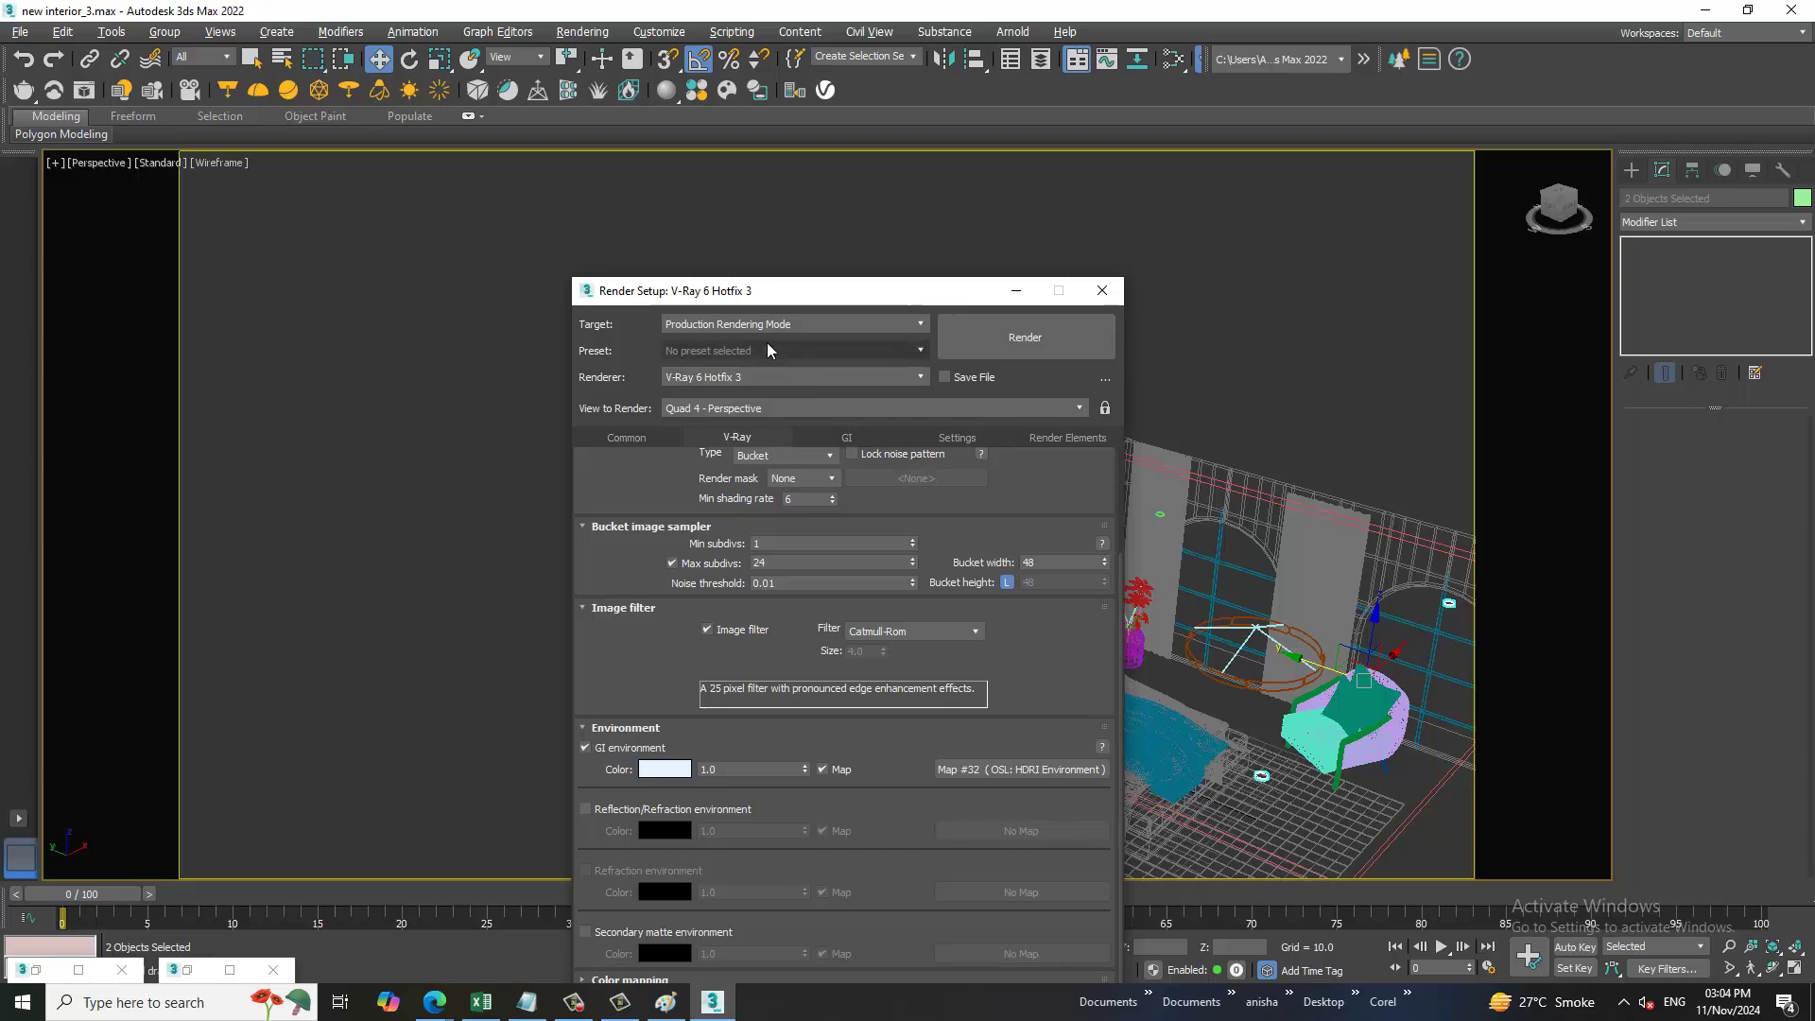
- Set the V-Ray Color mapping type to HSV exponential and minimise Render Setup
left_click_drag(756, 290, 765, 136)
left_click(713, 822)
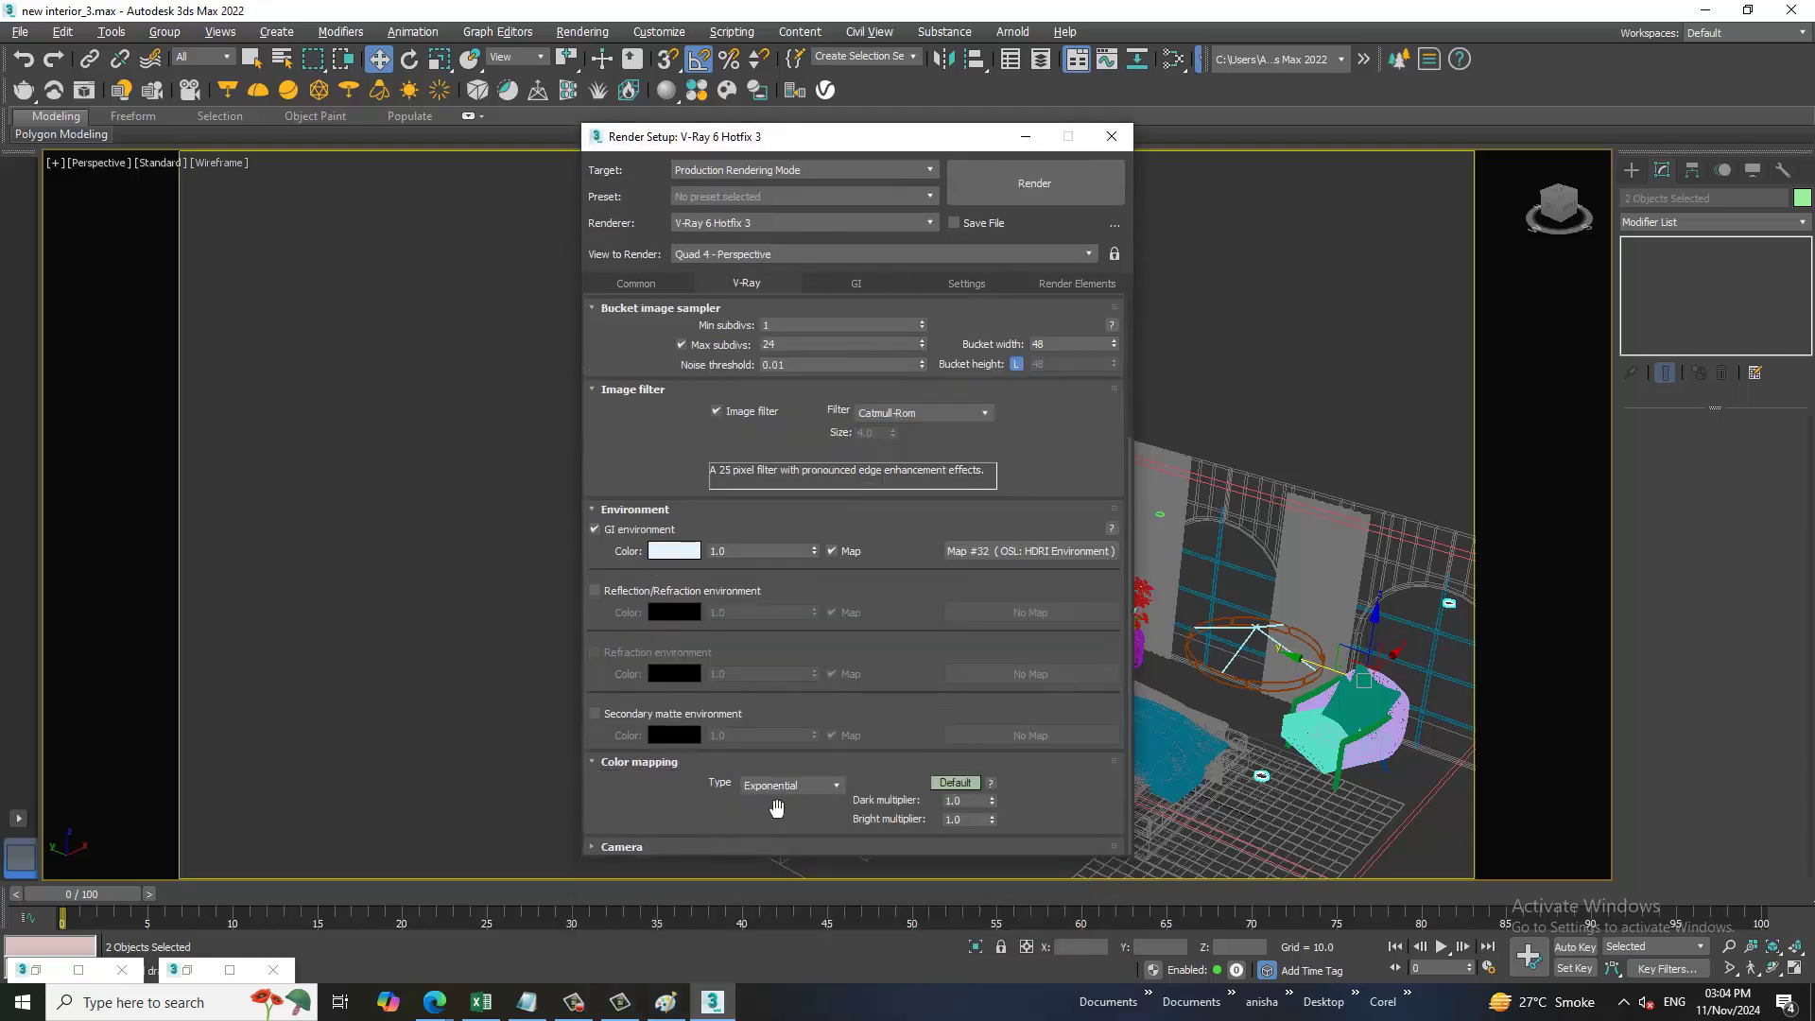
left_click(792, 785)
left_click(789, 828)
left_click(866, 284)
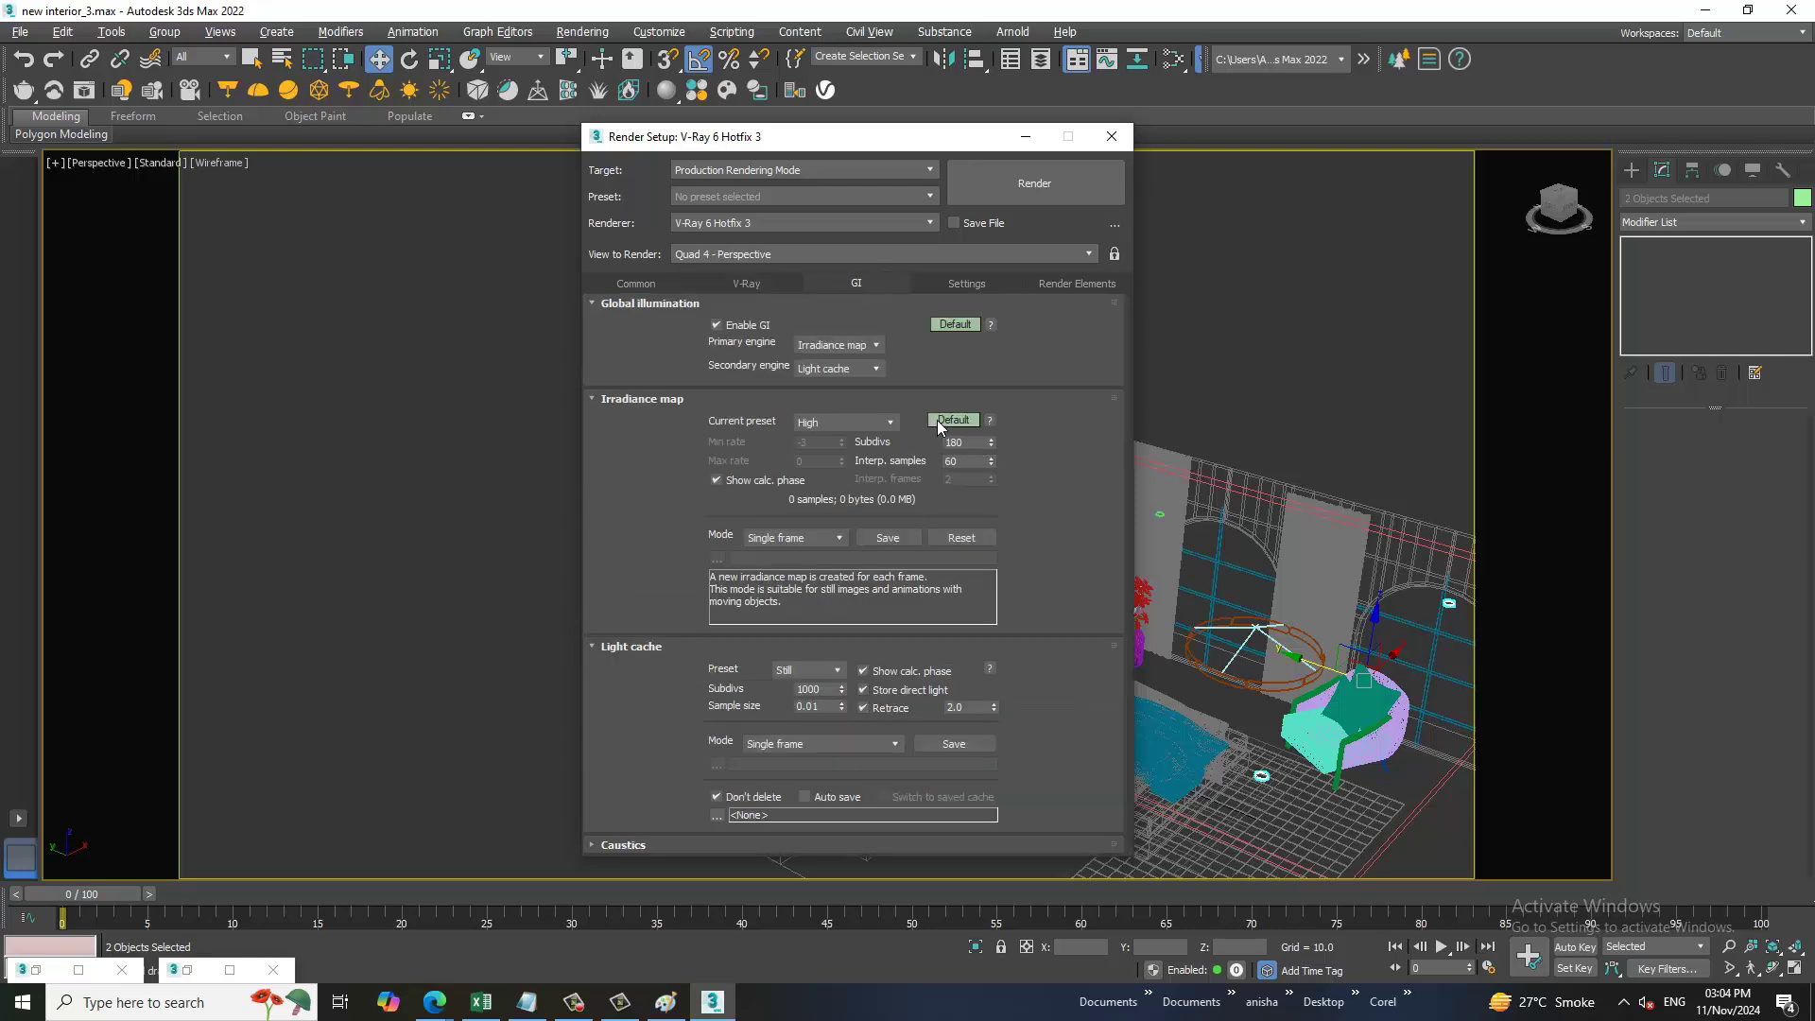
left_click(1025, 137)
- Show the room front-on in Default Shading, then browse for an HDRI file from the compact Material Editor
key("F3")
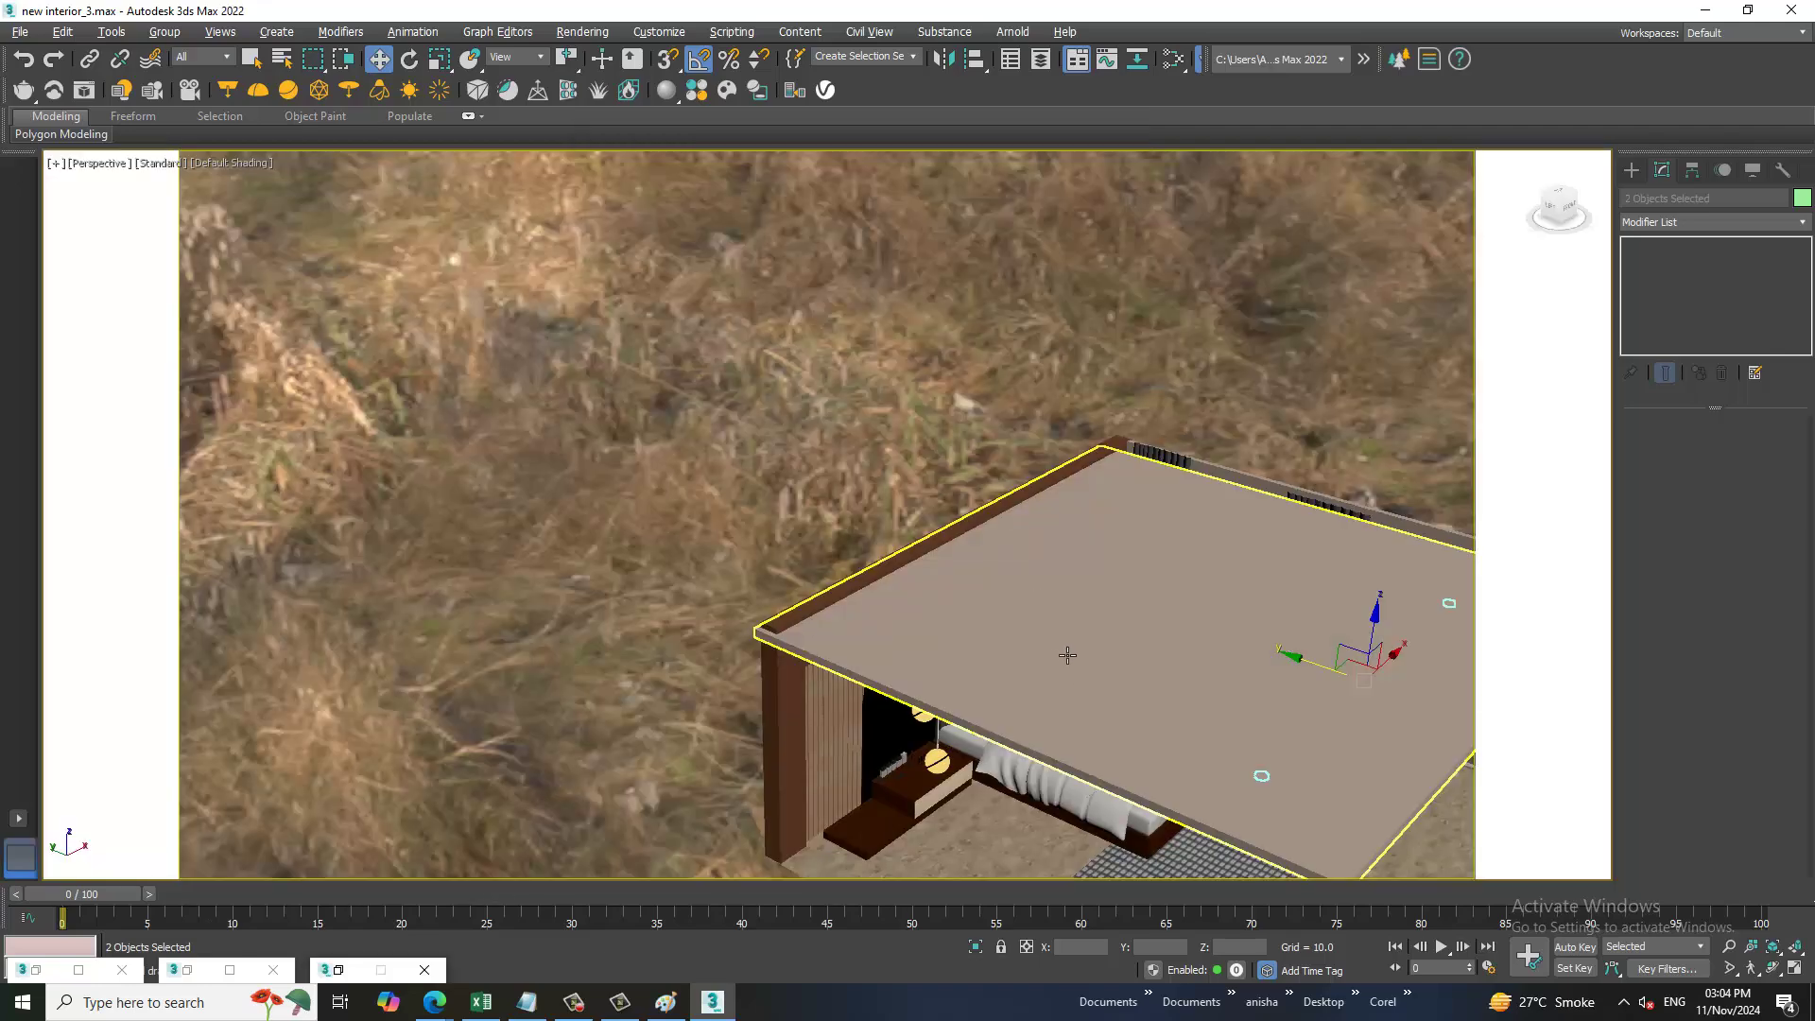
middle_click_drag(1044, 534, 922, 480, "alt")
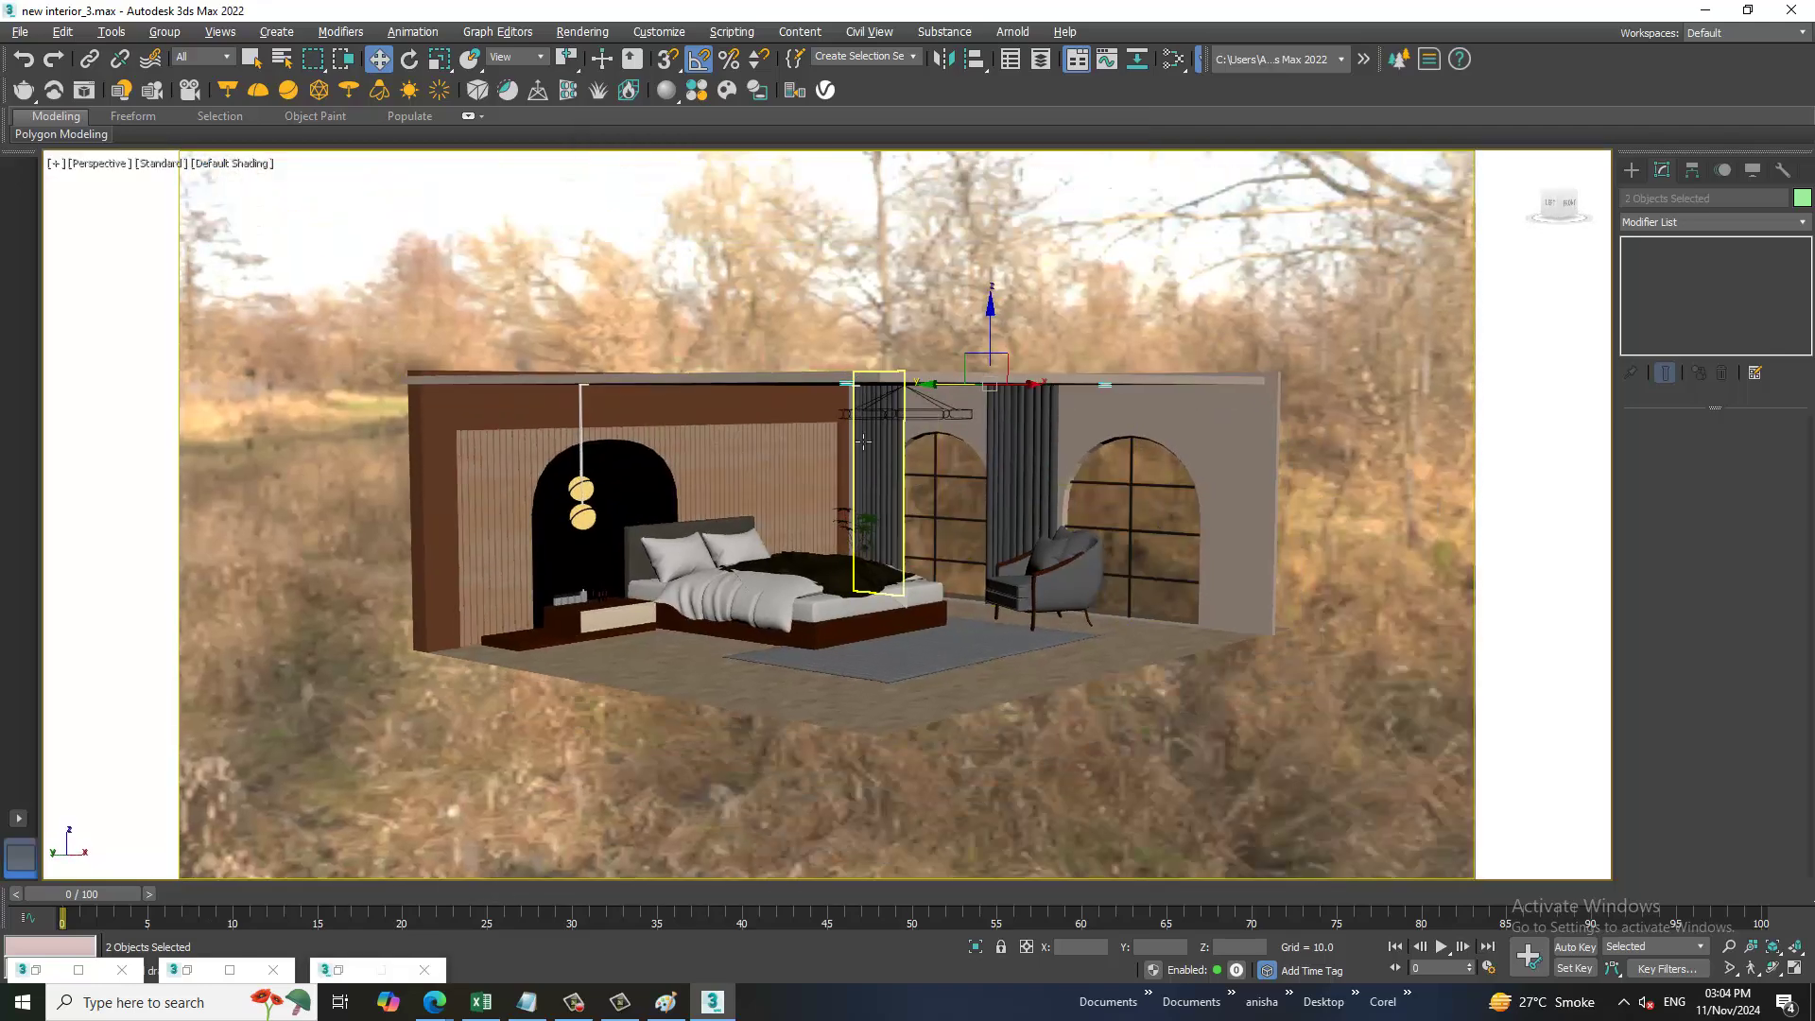
key("m")
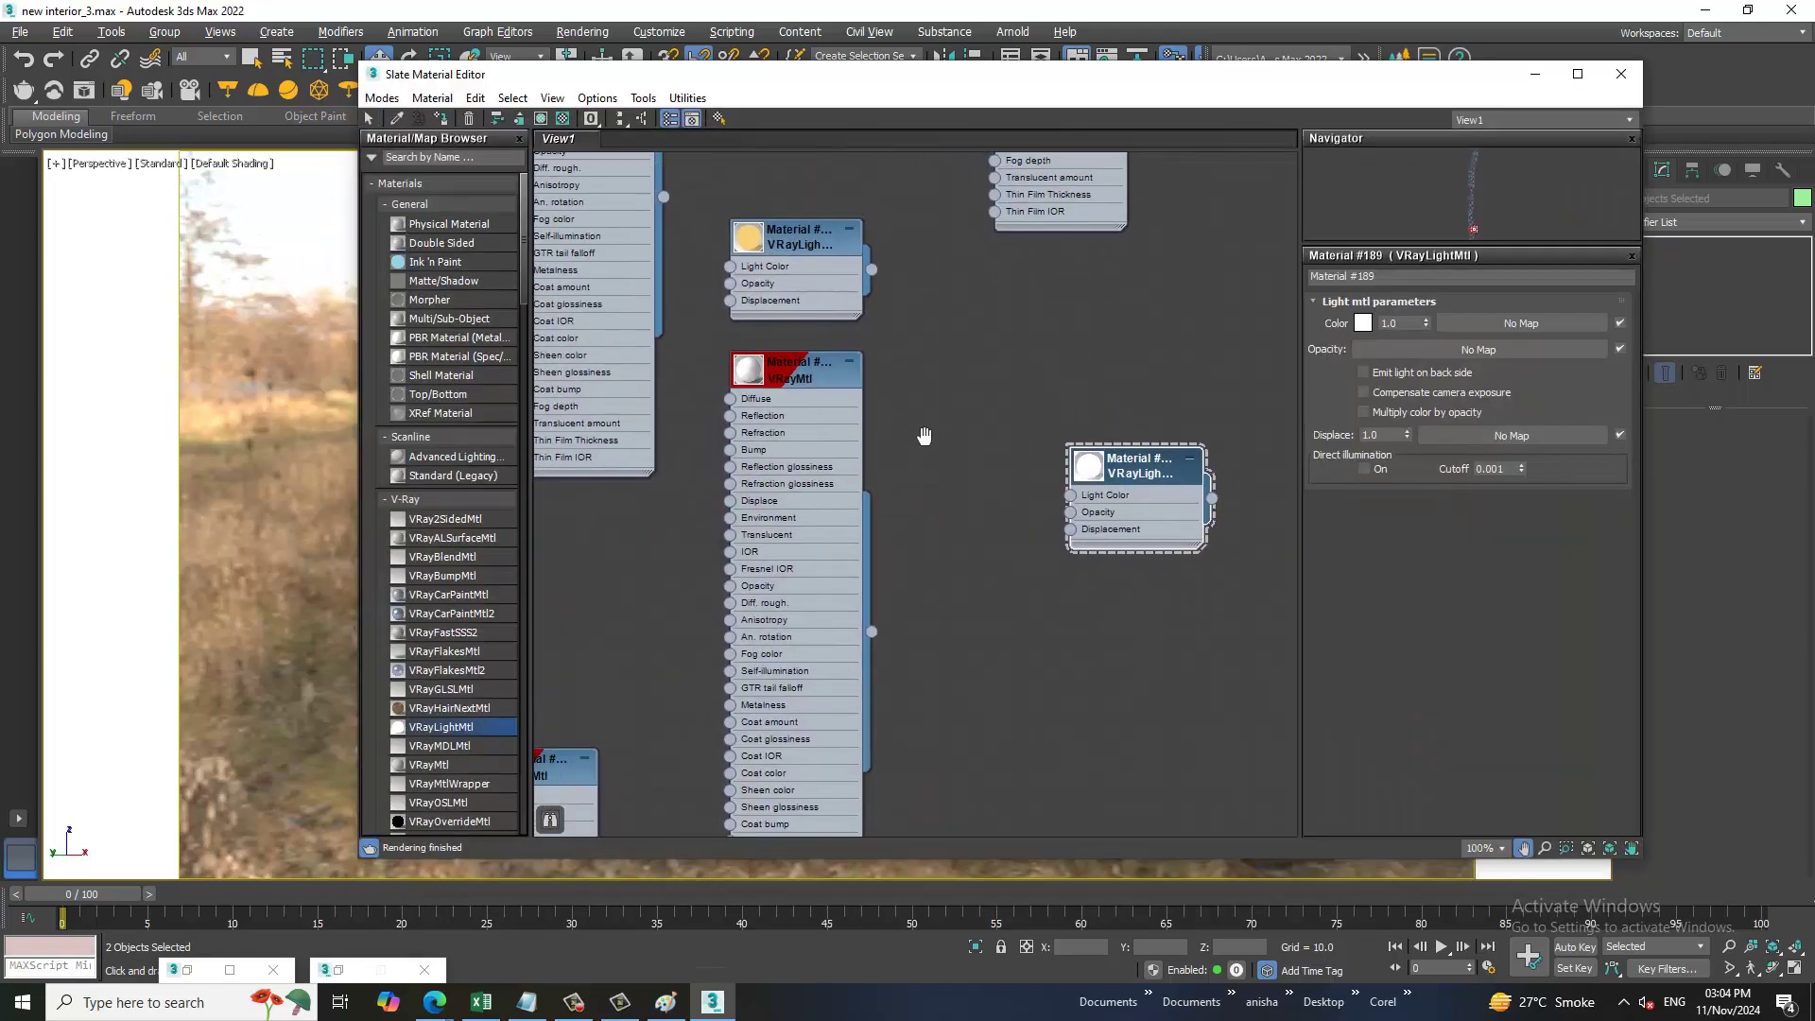
middle_click_drag(970, 440, 1079, 715)
middle_click_drag(822, 392, 870, 561)
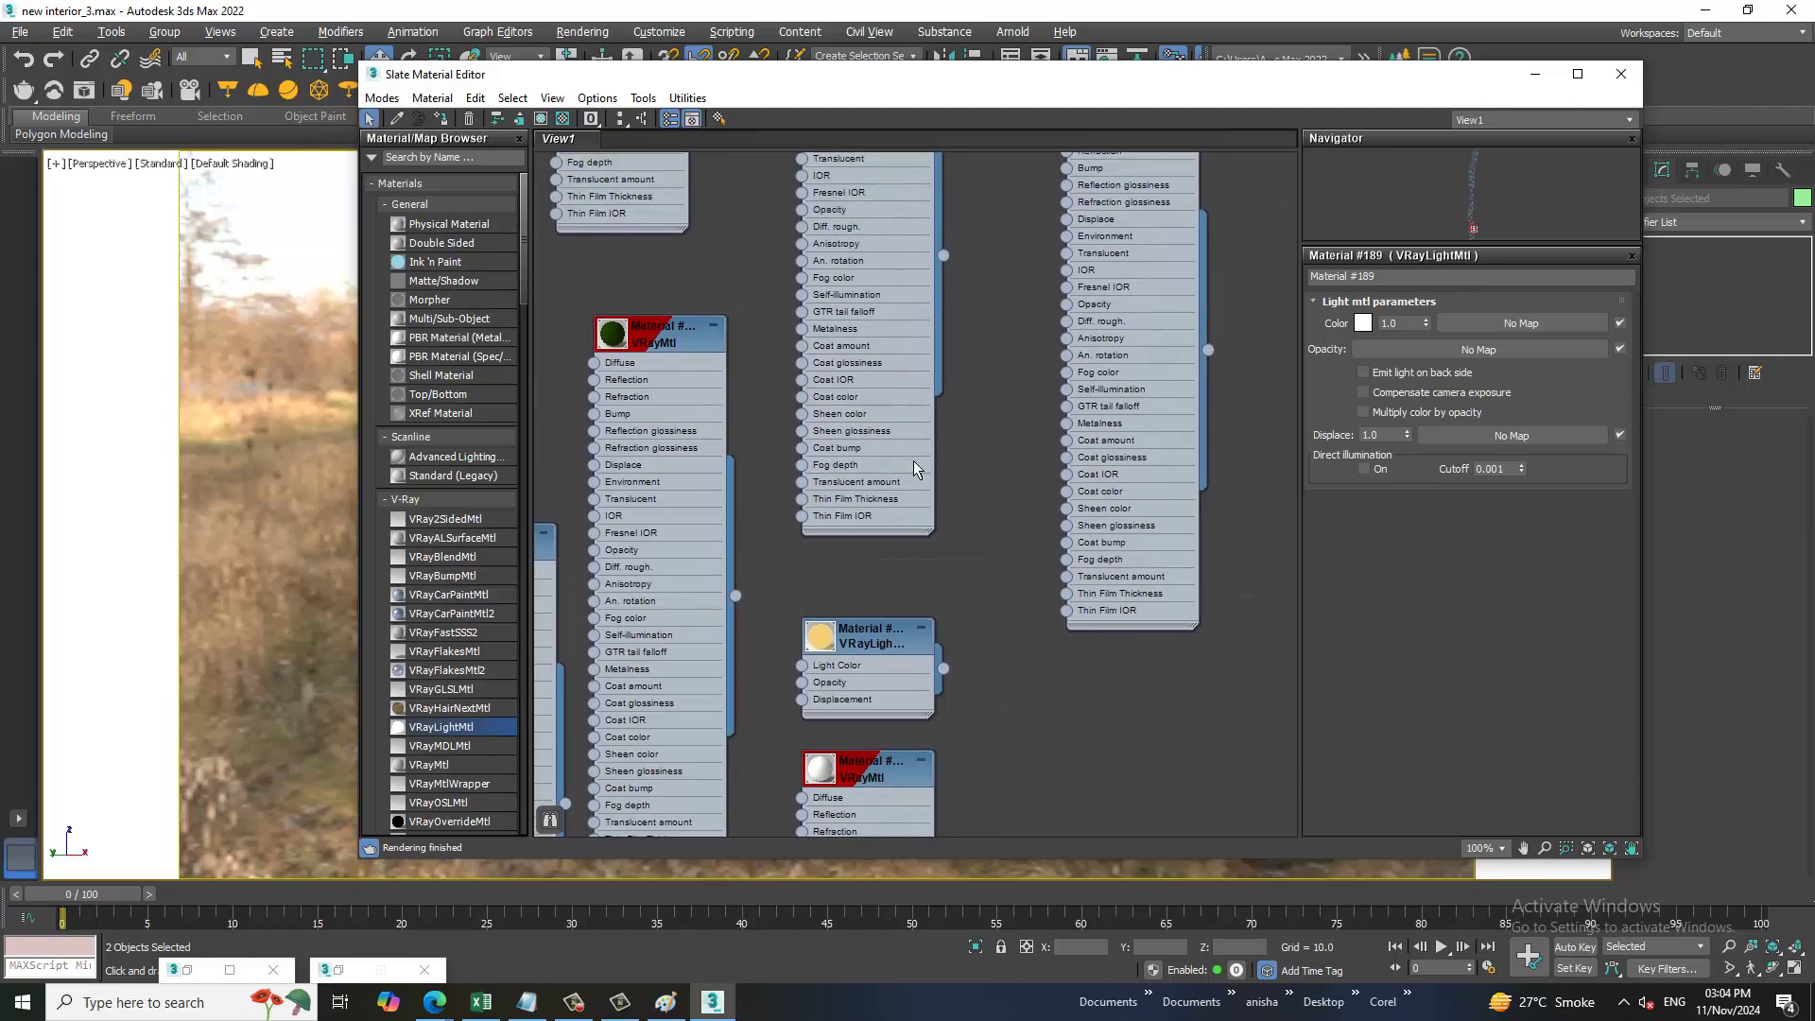
left_click(383, 99)
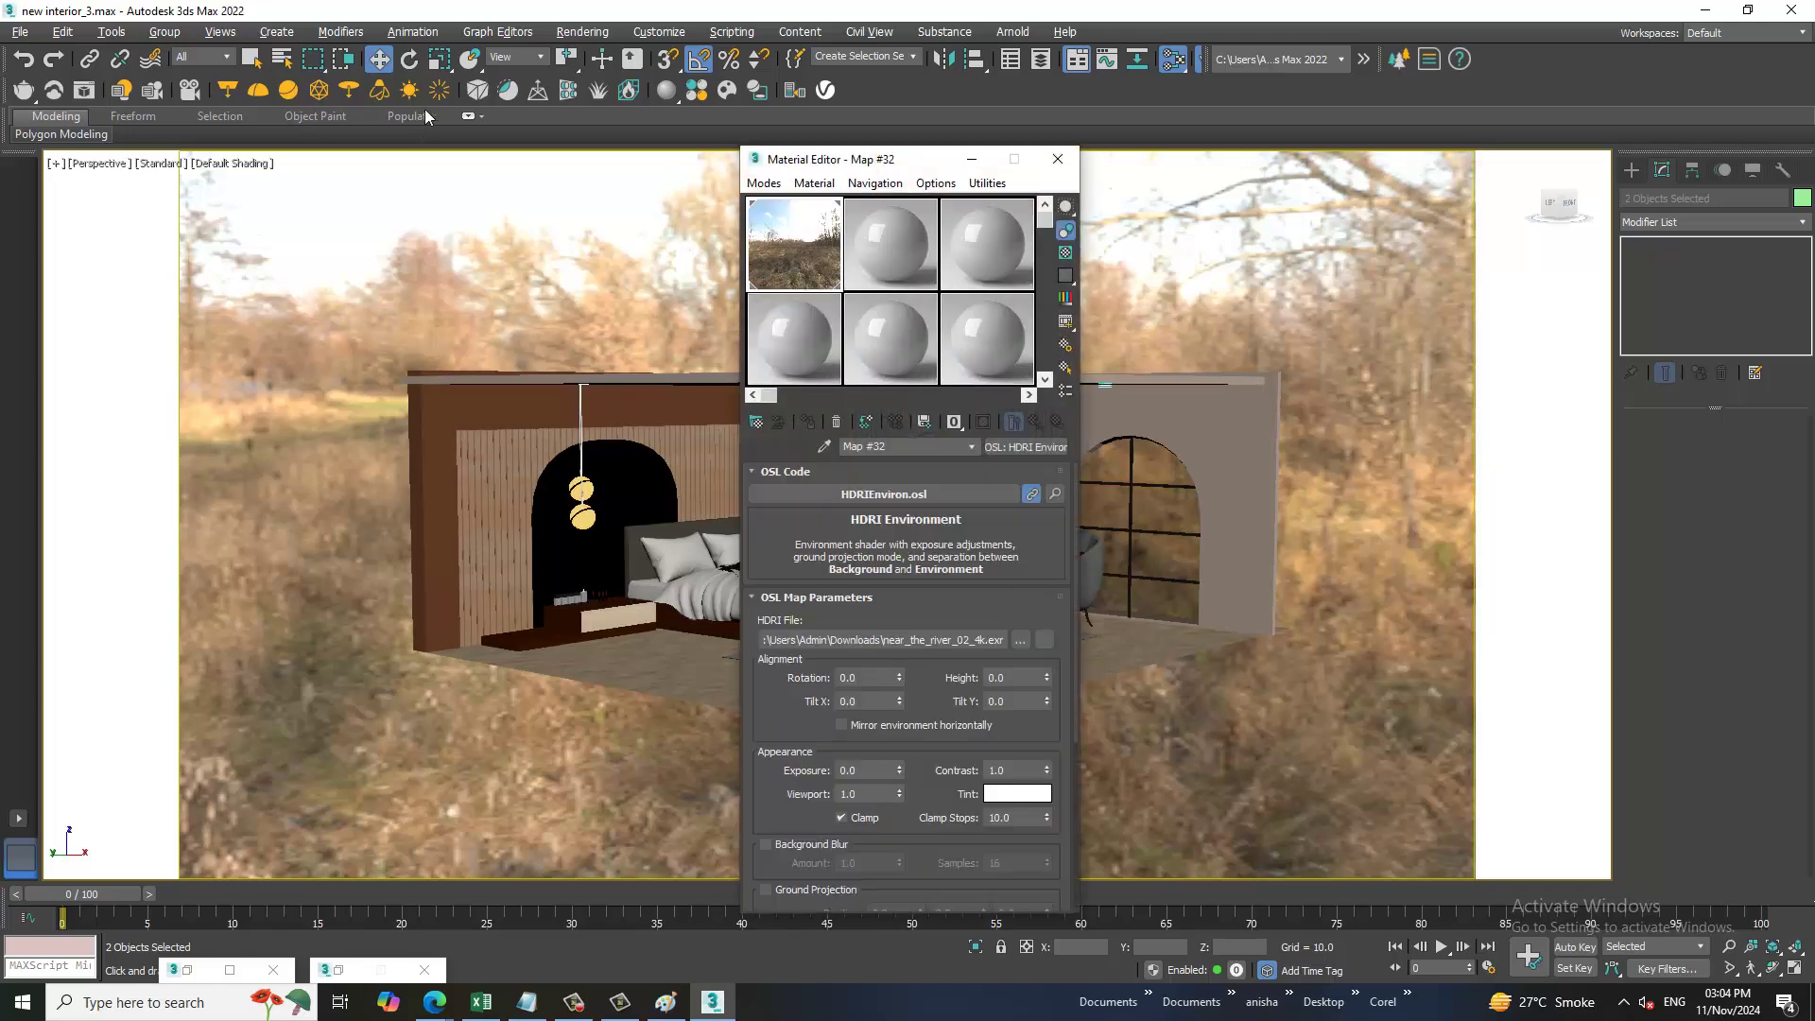
left_click(1020, 640)
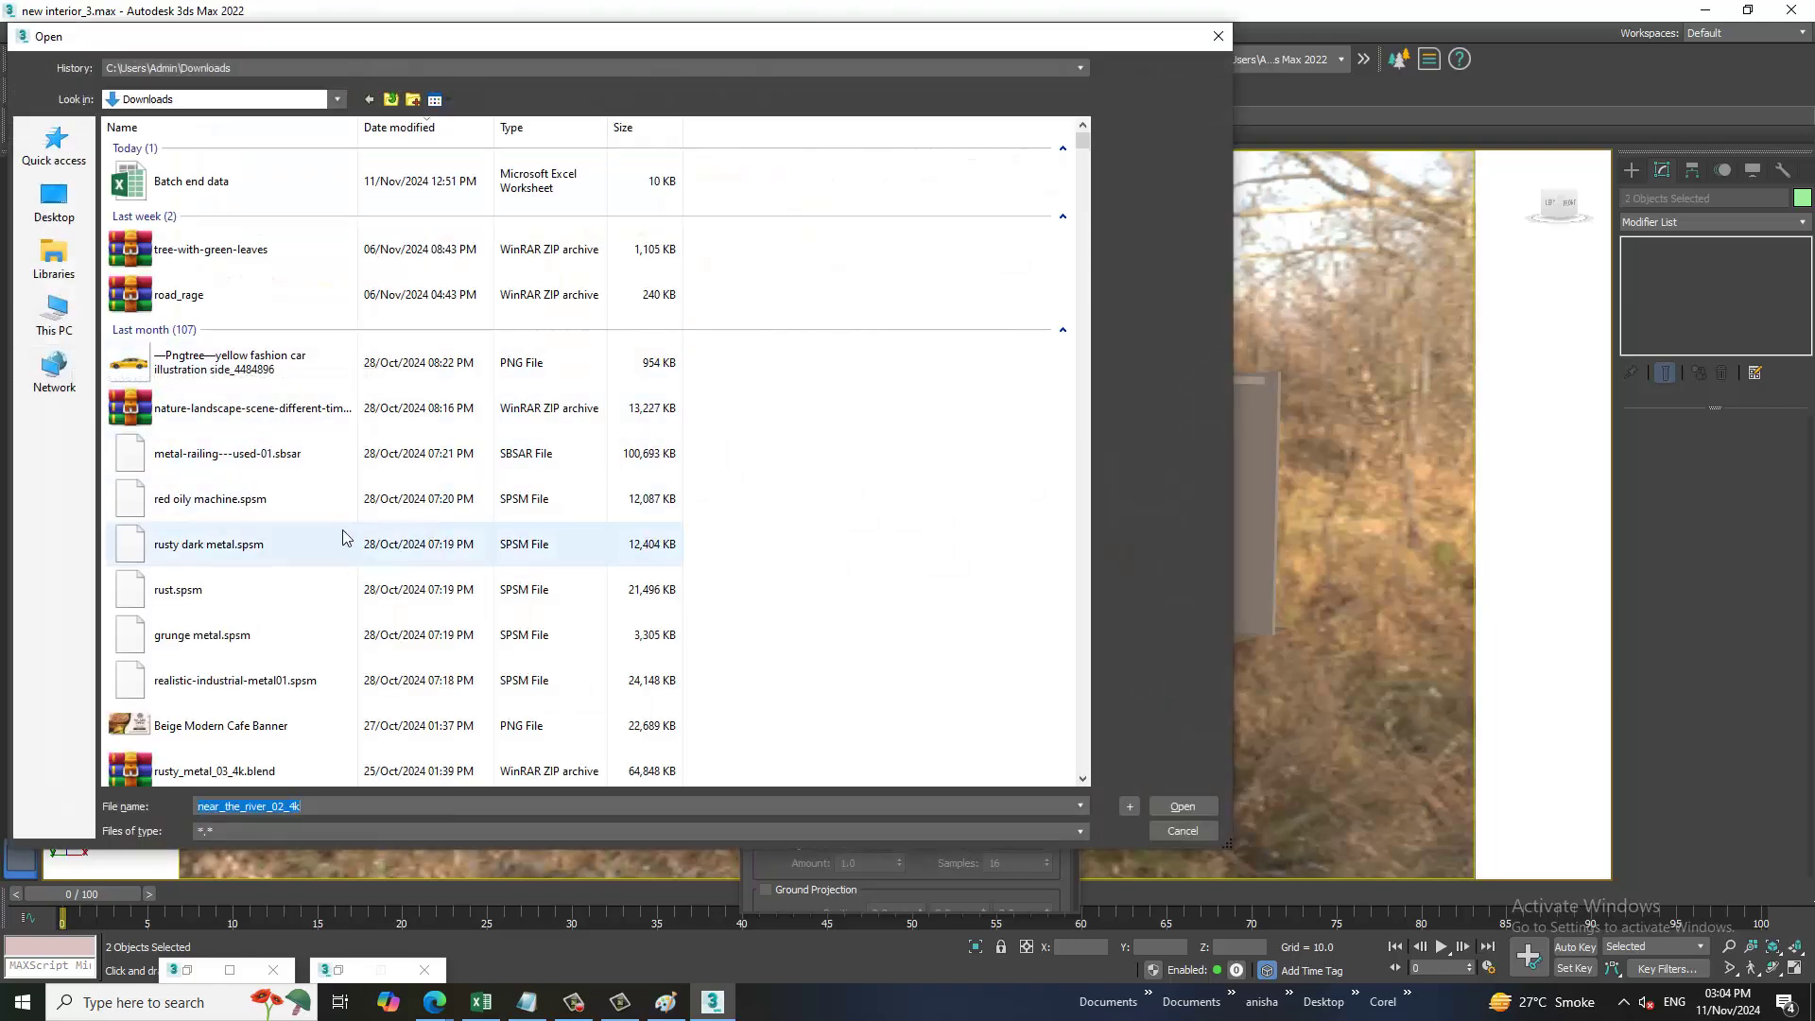
- Look through the Downloads folder, then cancel and keep near_the_river_02_4k.exr as the HDRI
scroll(324, 534, "down", 2)
scroll(324, 534, "down", 1)
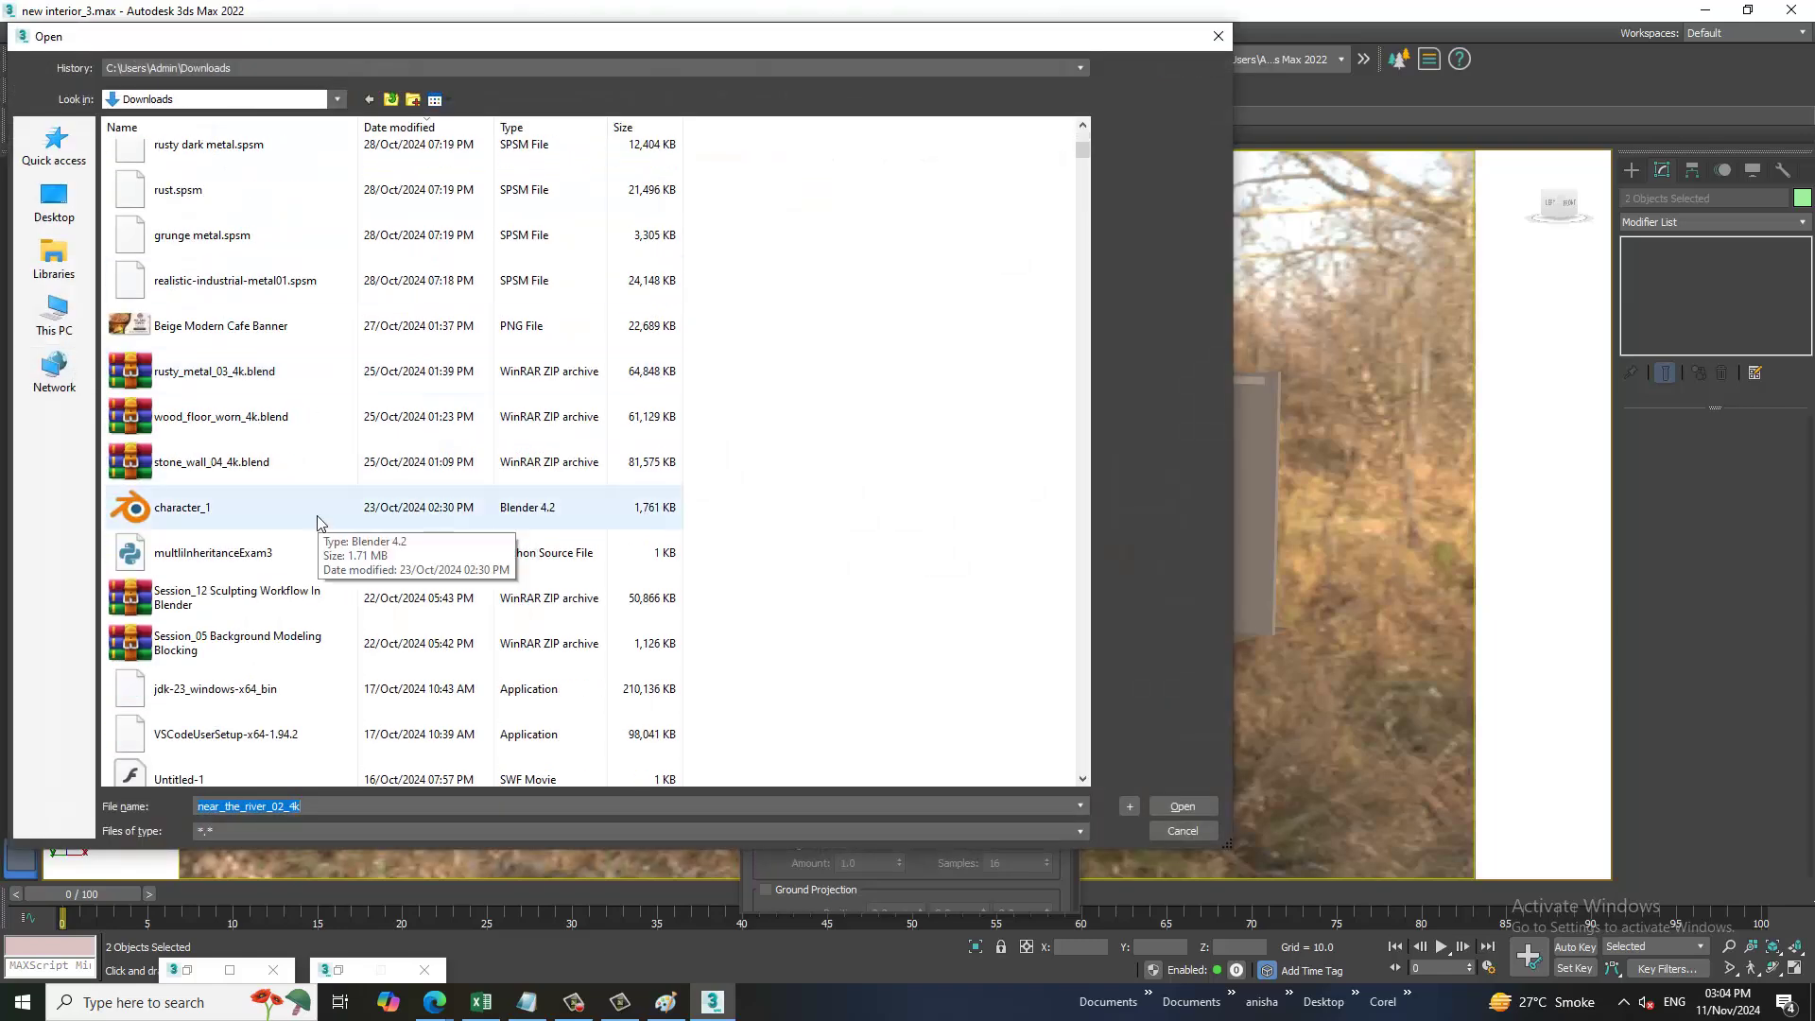
scroll(318, 522, "down", 1)
scroll(365, 519, "down", 2)
scroll(286, 517, "down", 1)
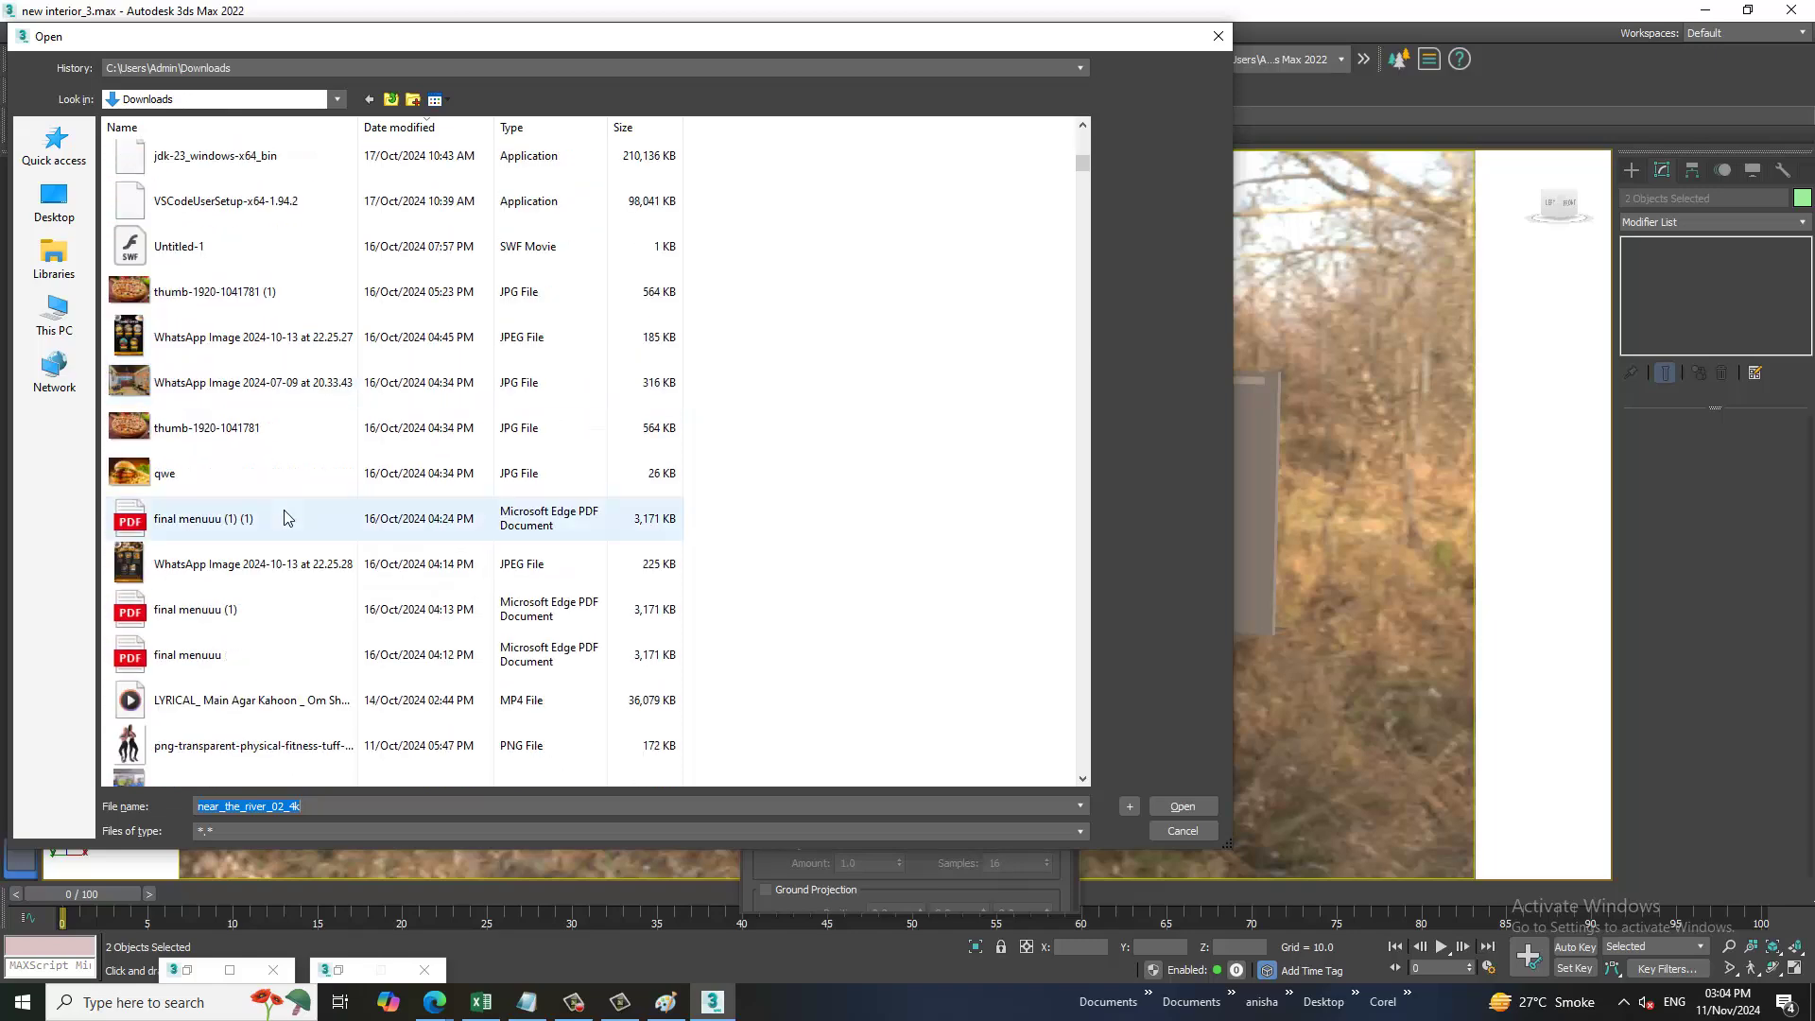
scroll(287, 517, "down", 2)
scroll(293, 519, "down", 2)
scroll(296, 520, "down", 1)
scroll(300, 523, "down", 2)
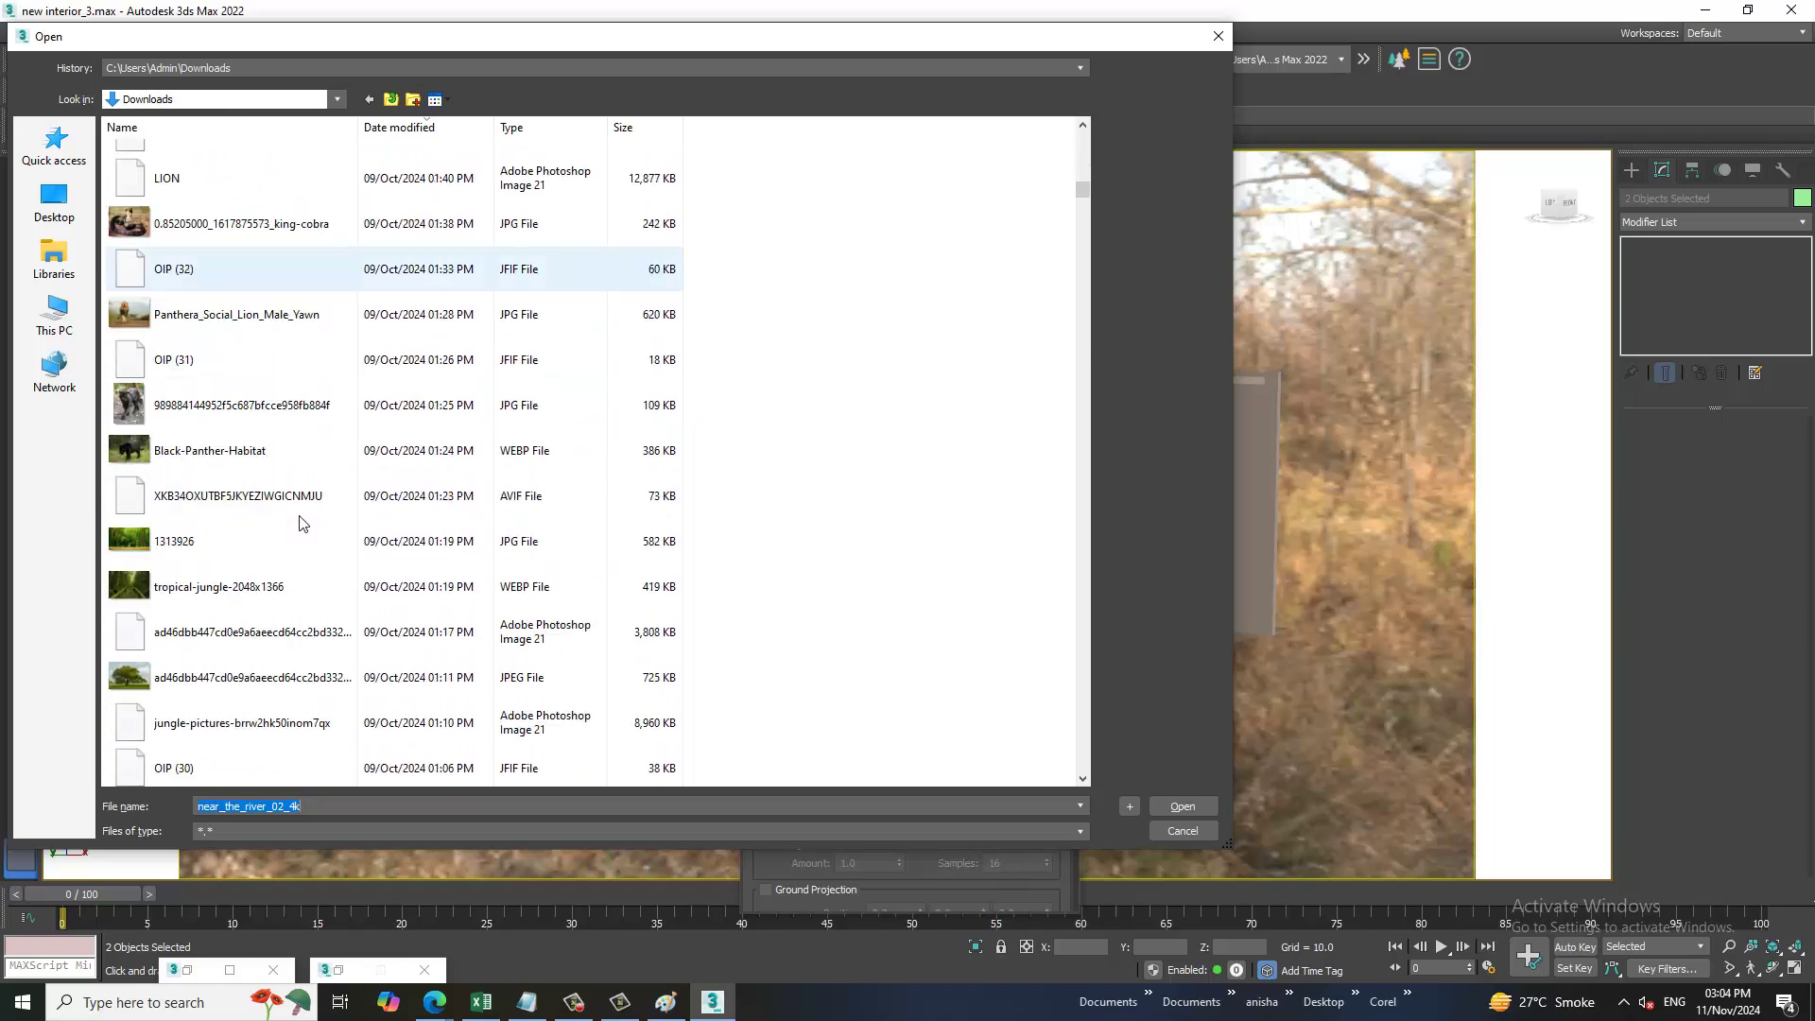
scroll(300, 524, "down", 1)
scroll(300, 526, "down", 2)
scroll(300, 529, "down", 1)
scroll(301, 533, "down", 1)
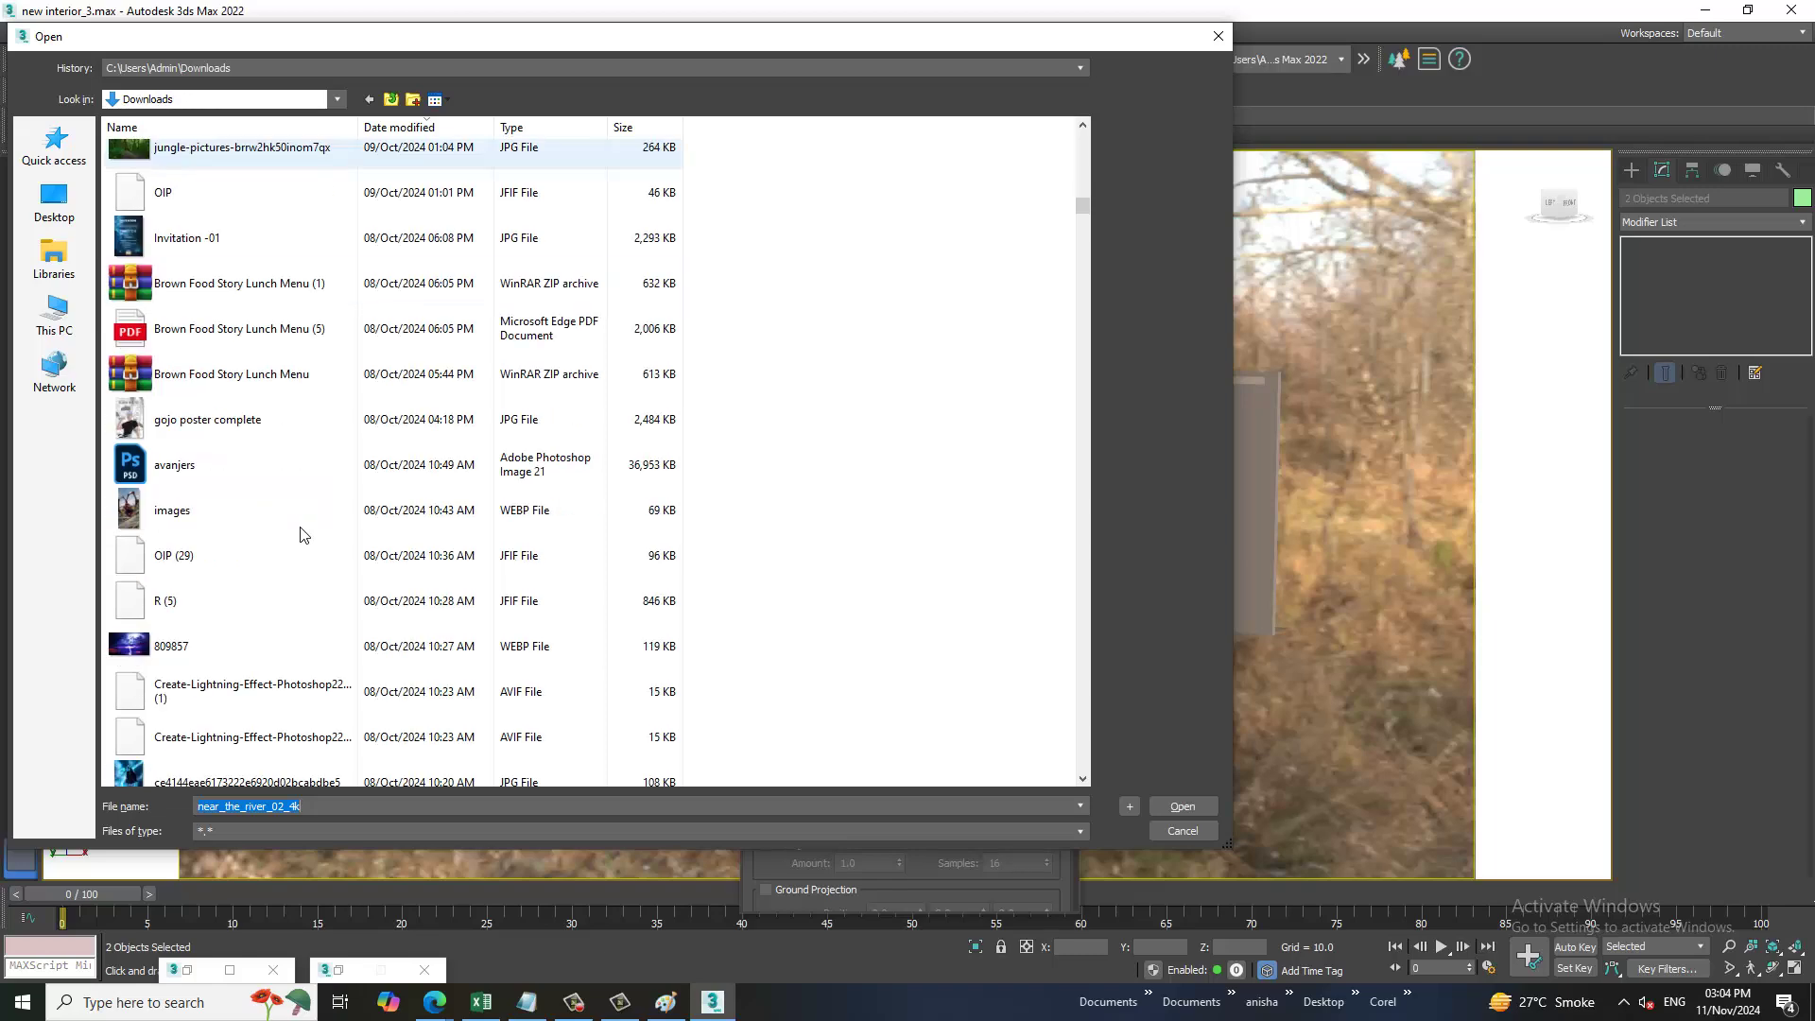
scroll(303, 532, "down", 3)
scroll(308, 531, "down", 1)
scroll(312, 529, "down", 1)
scroll(313, 532, "down", 1)
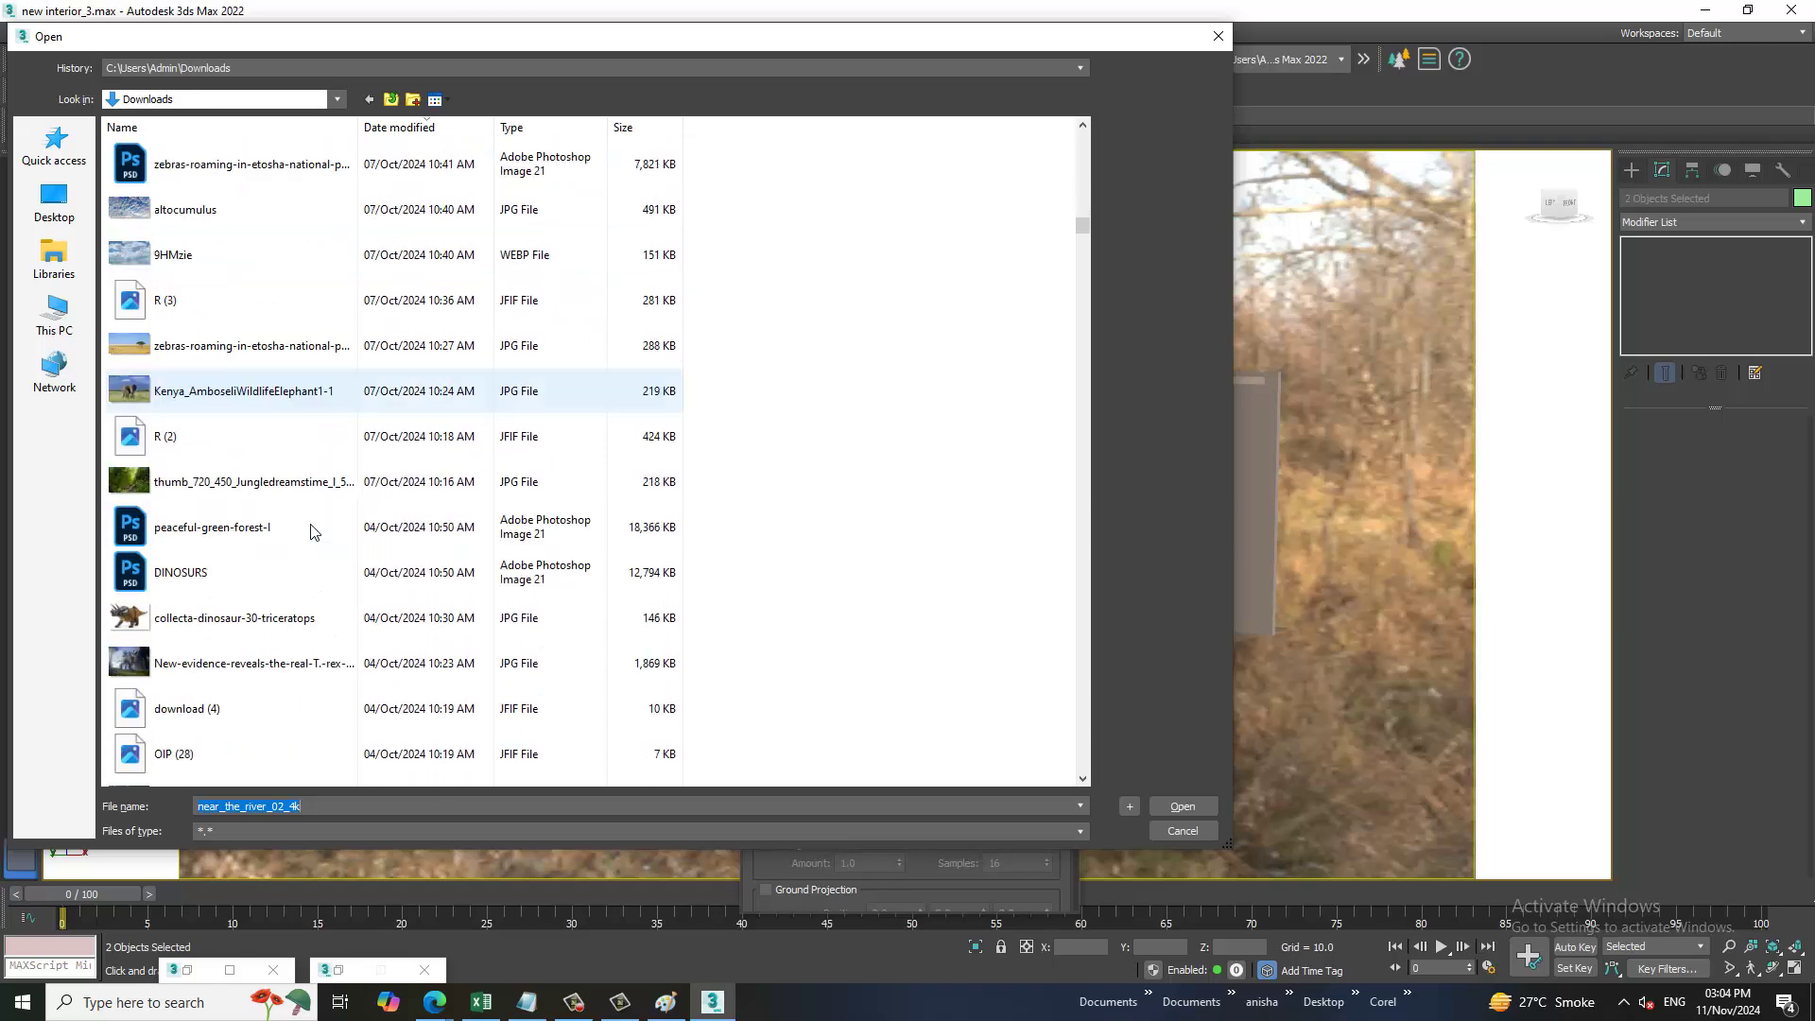
scroll(313, 532, "down", 1)
scroll(311, 531, "down", 2)
scroll(302, 537, "down", 2)
scroll(317, 530, "down", 2)
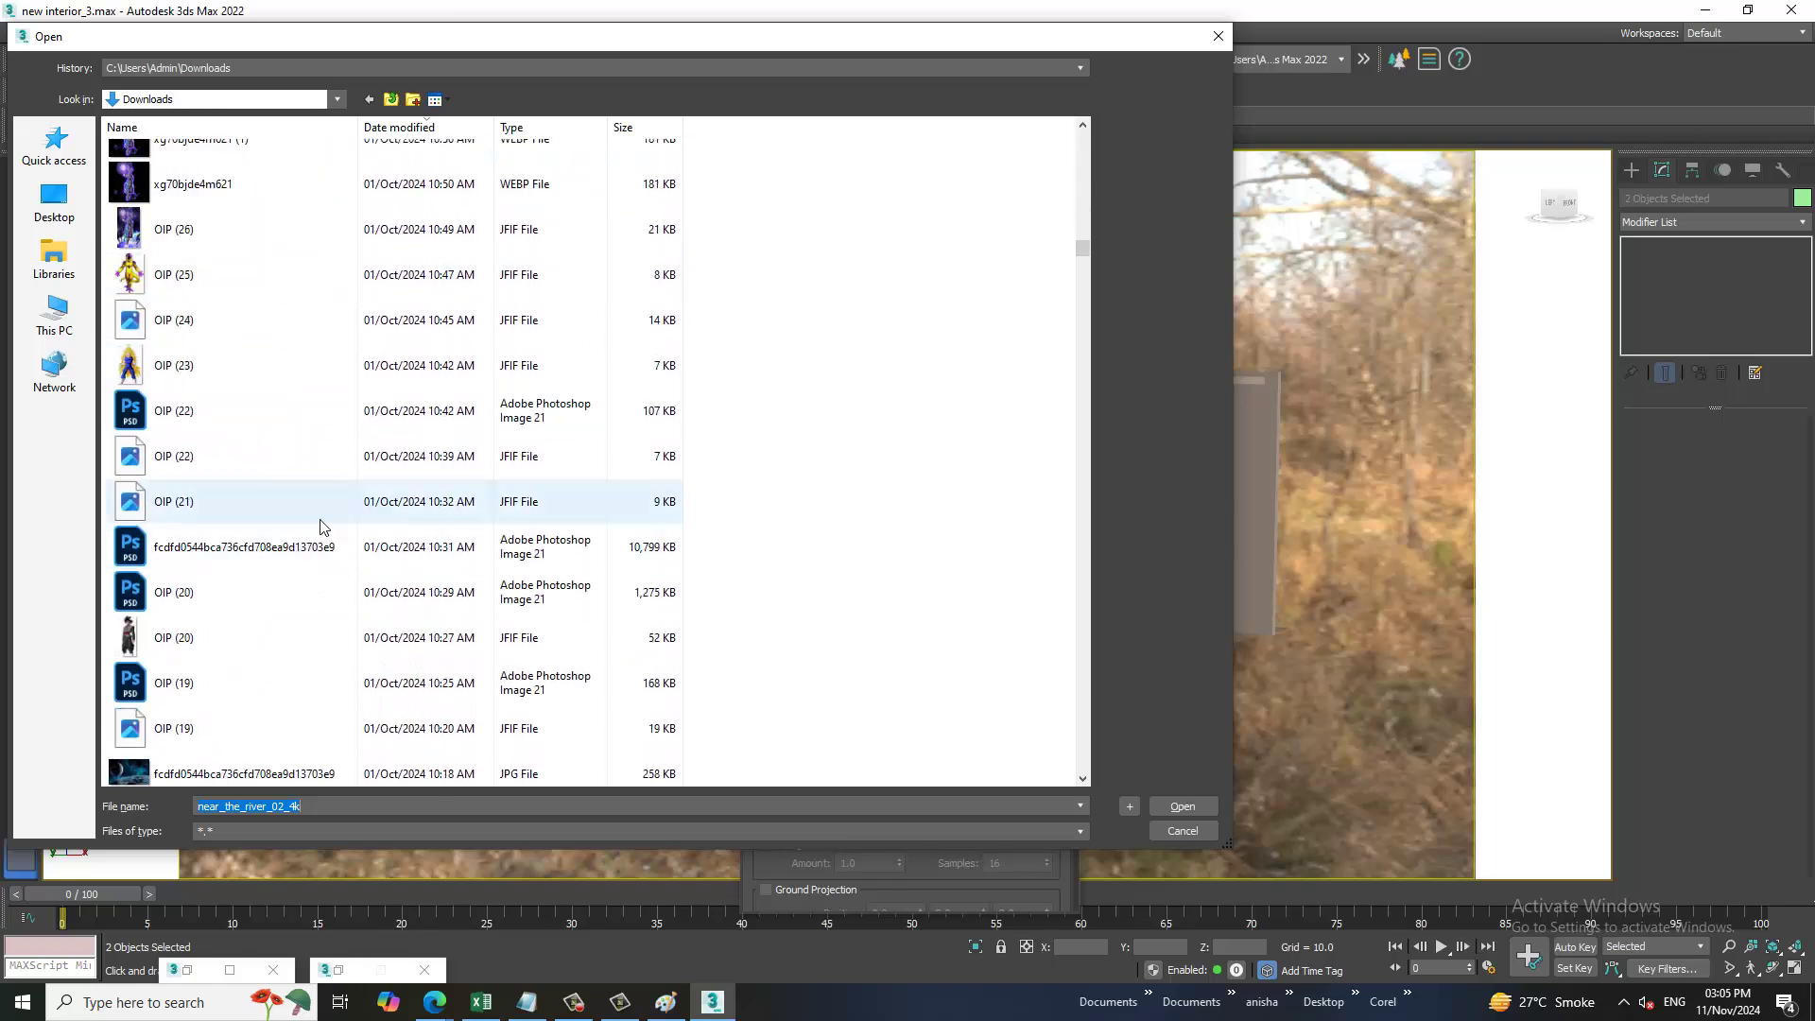
scroll(321, 527, "down", 2)
scroll(321, 525, "down", 2)
scroll(320, 524, "down", 2)
scroll(327, 523, "down", 2)
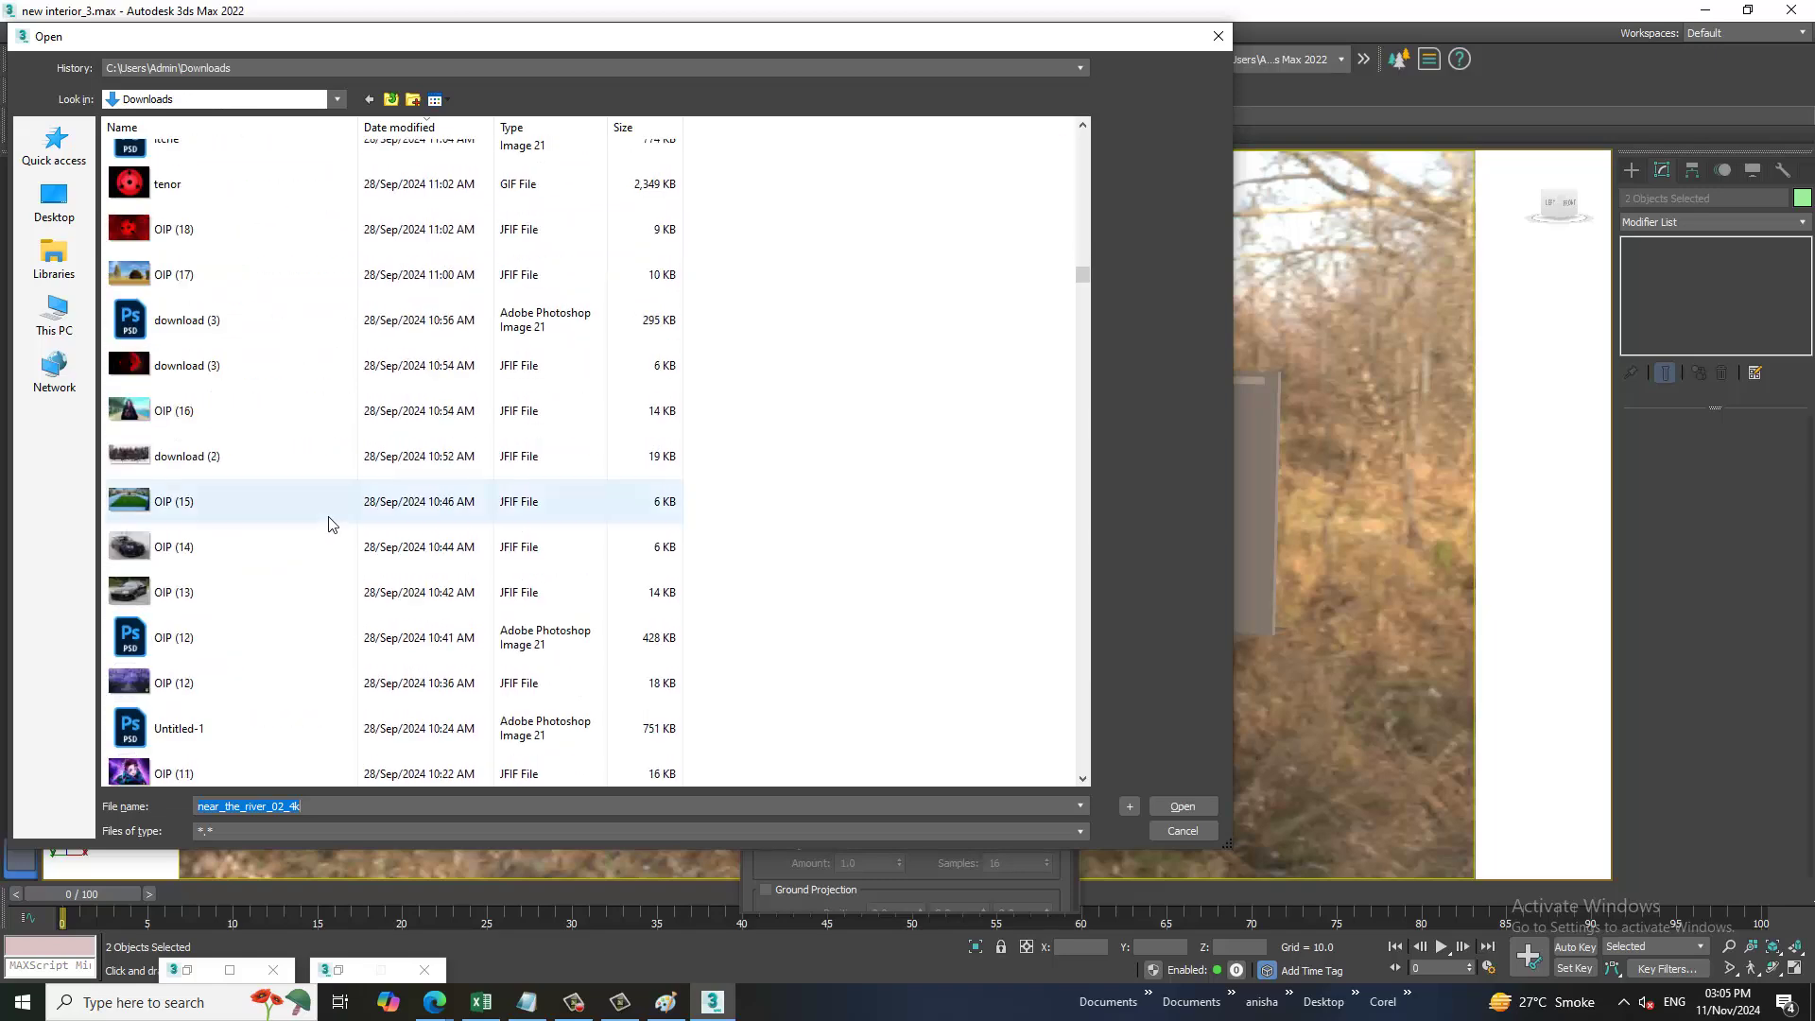
scroll(329, 522, "down", 2)
scroll(329, 522, "down", 2)
scroll(328, 519, "down", 2)
scroll(328, 518, "down", 2)
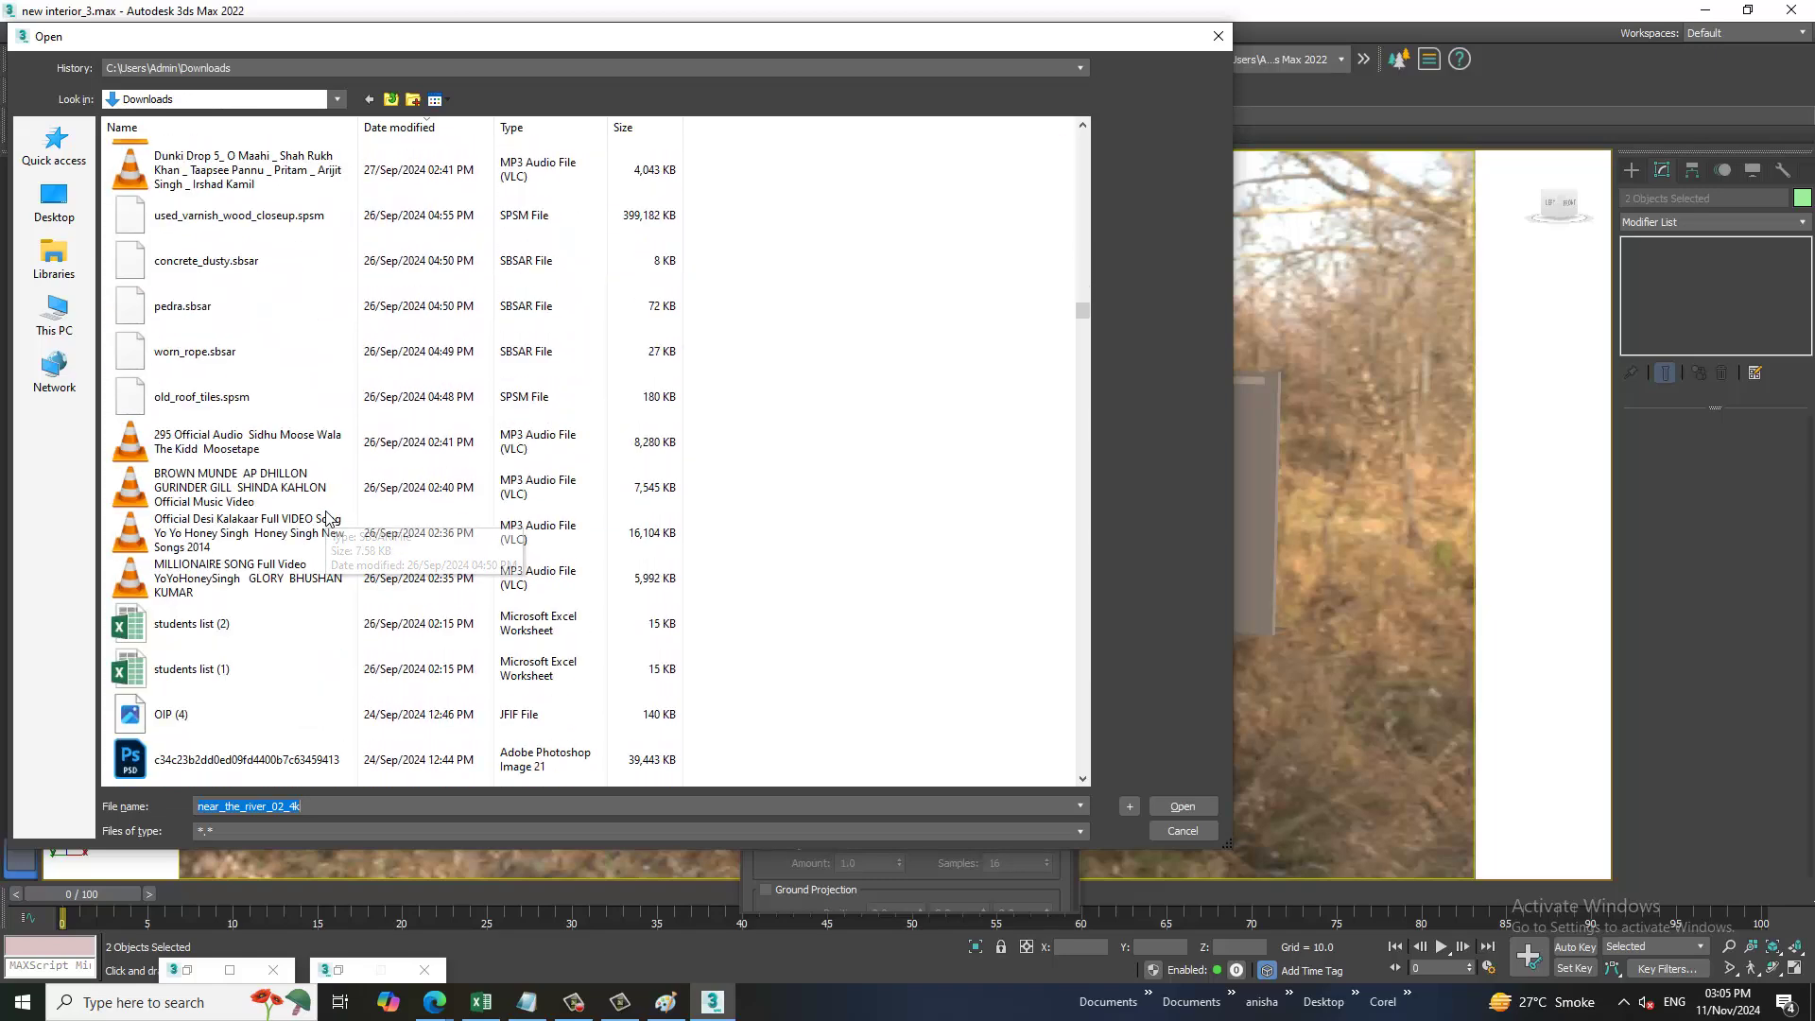
scroll(328, 518, "down", 2)
scroll(328, 518, "down", 2)
scroll(327, 519, "down", 2)
scroll(327, 519, "down", 2)
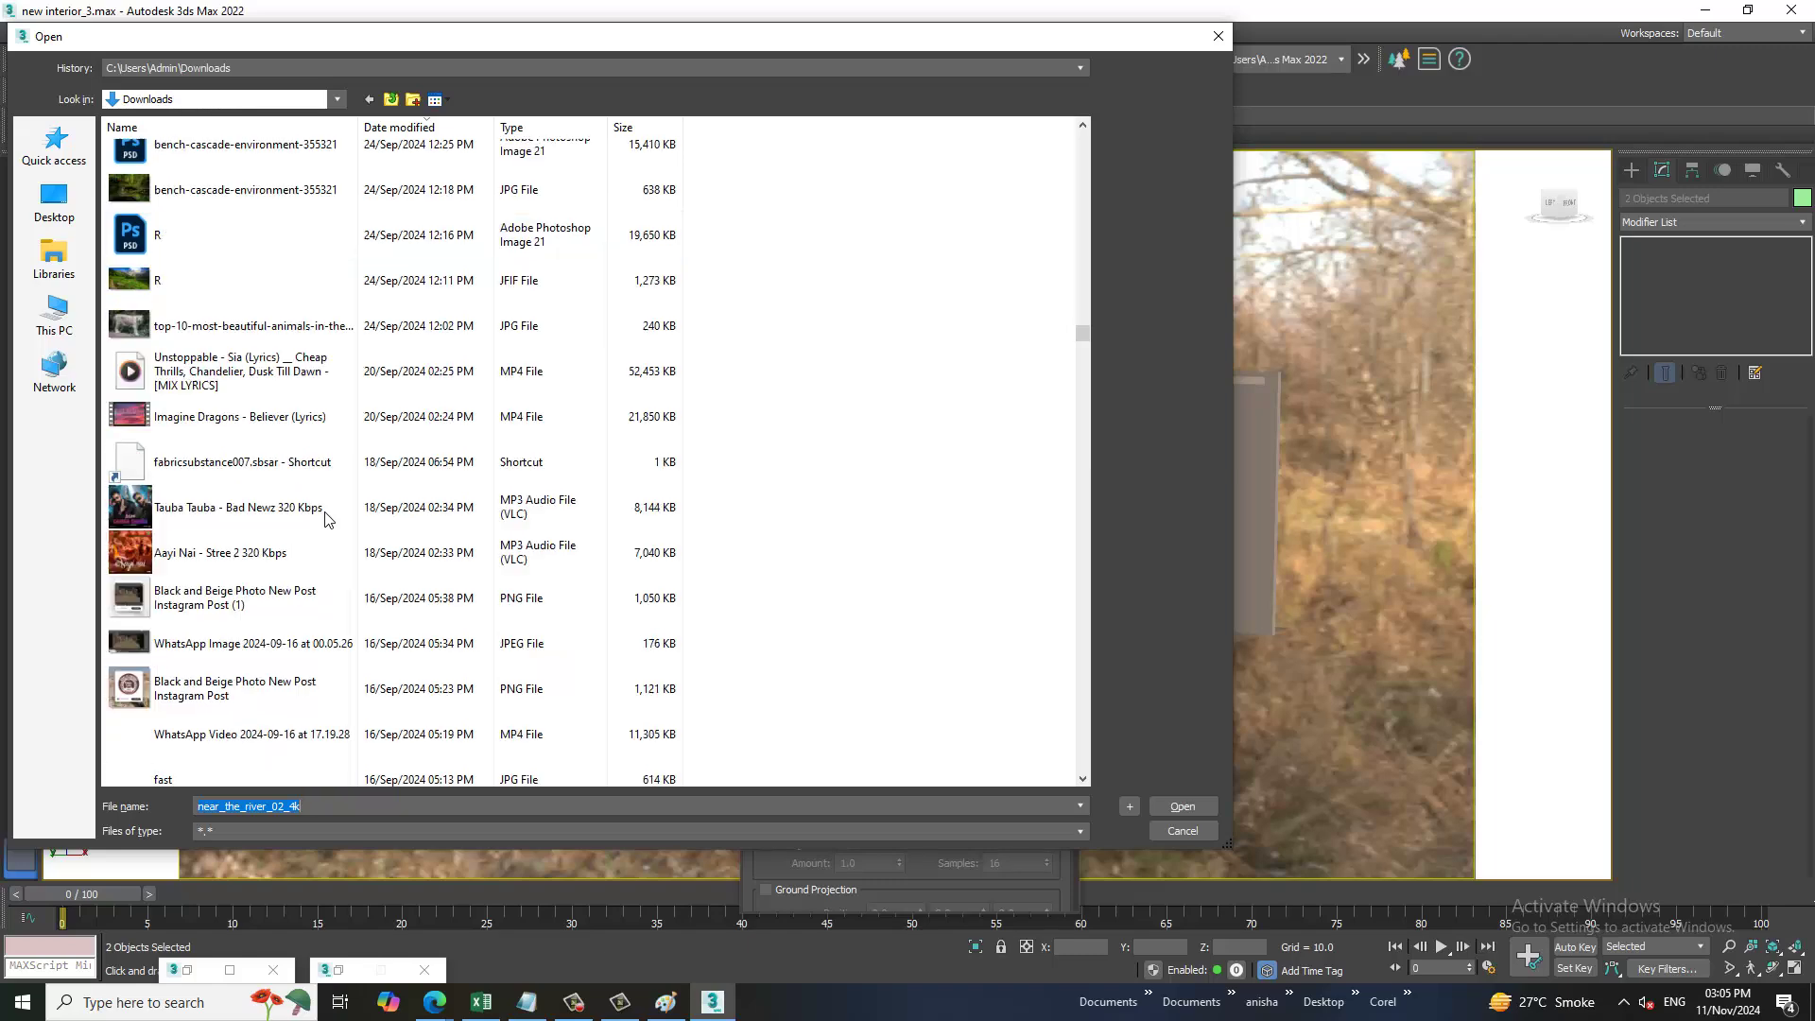
scroll(328, 519, "down", 2)
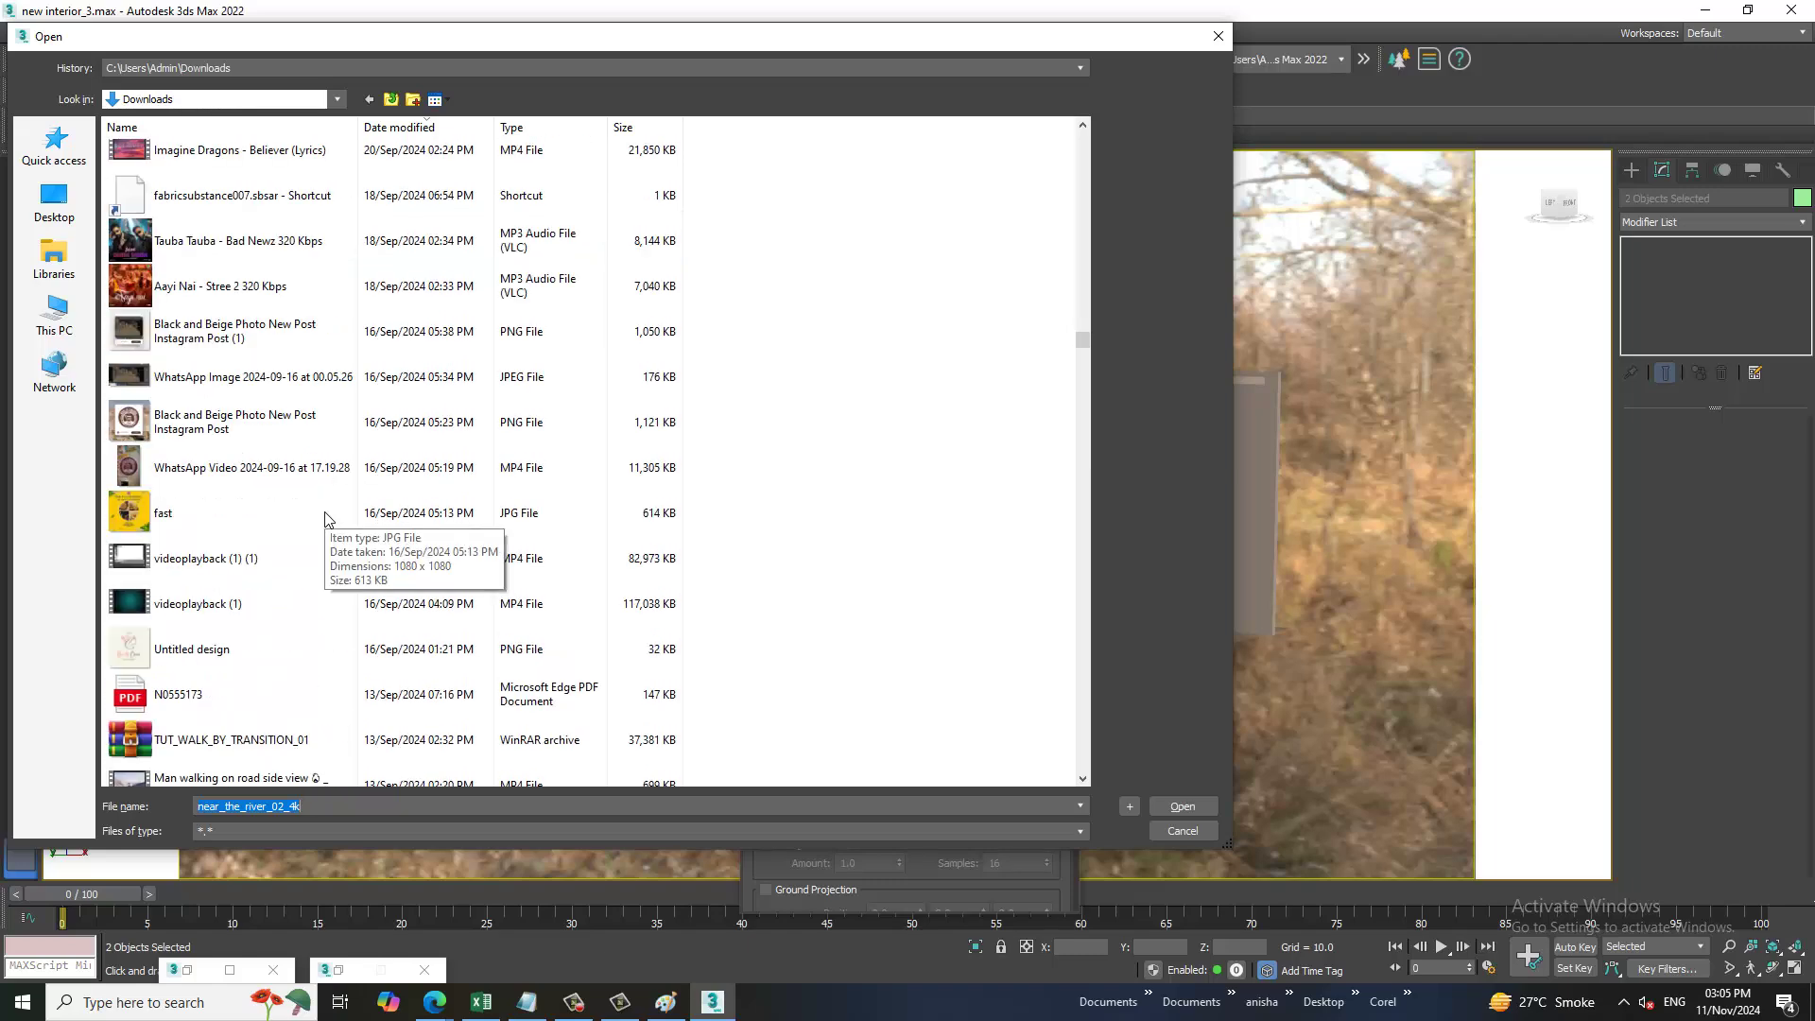
scroll(307, 529, "down", 1)
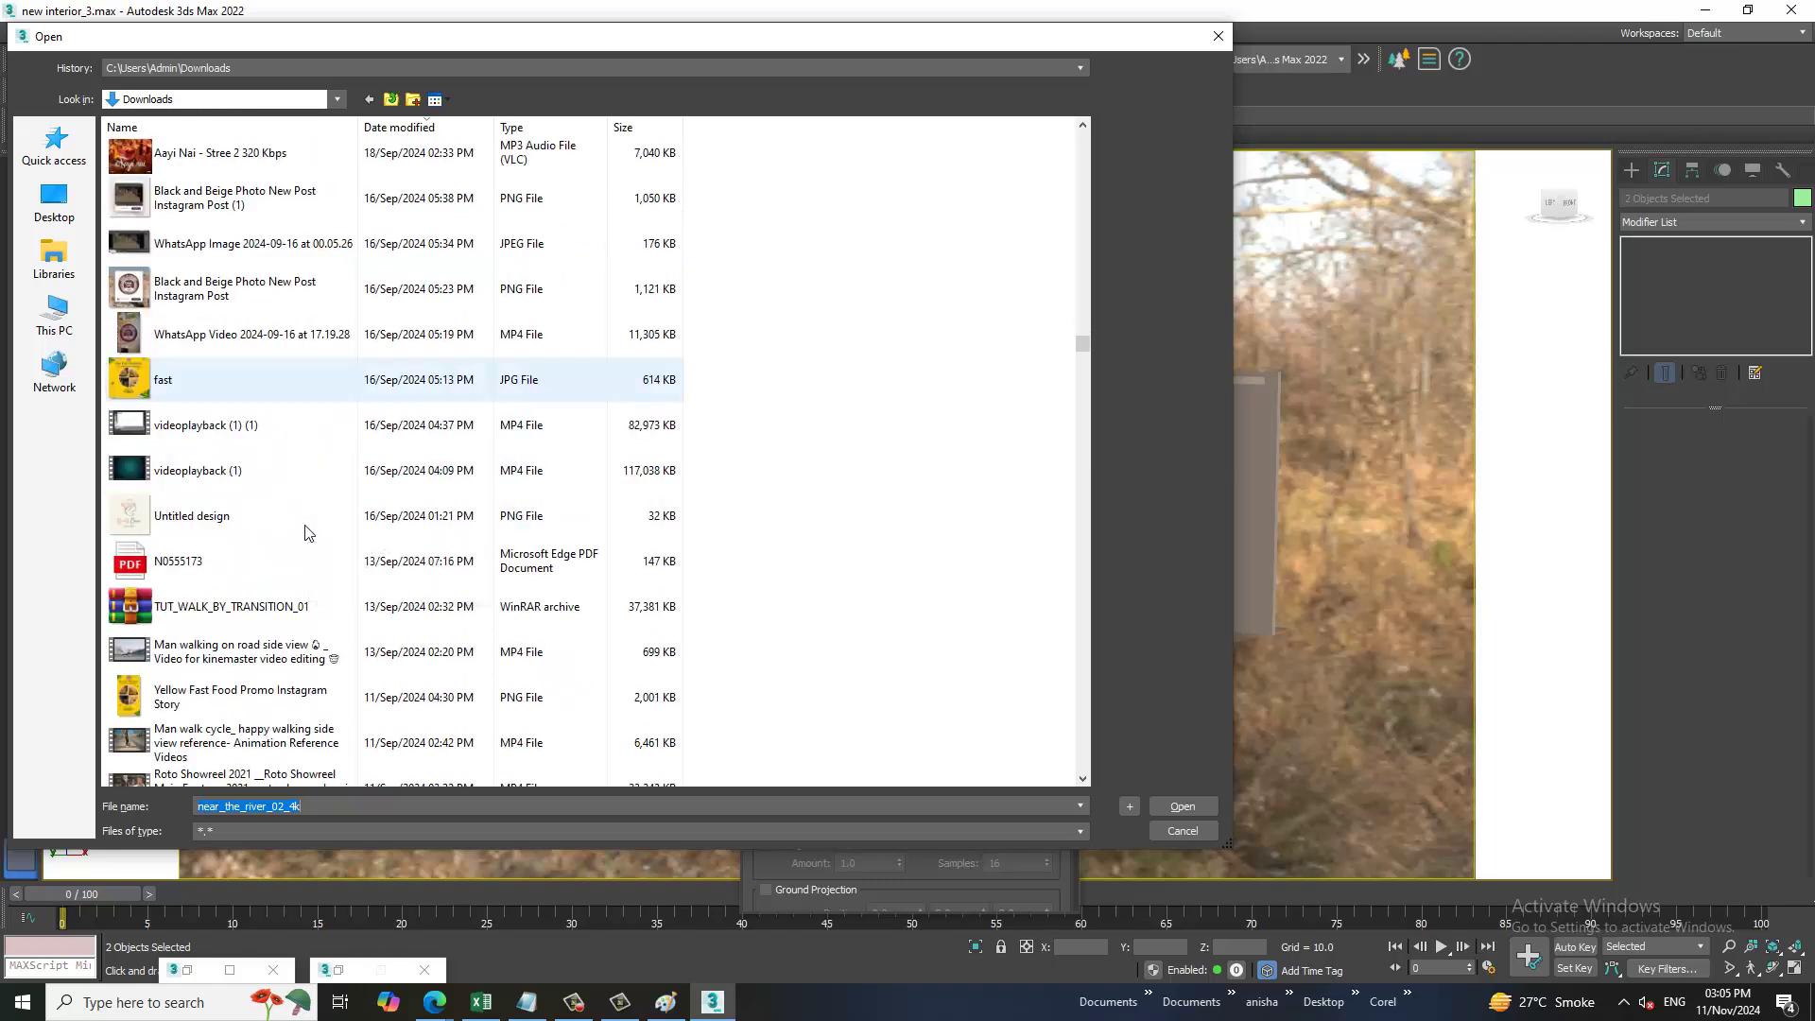
scroll(305, 532, "down", 1)
scroll(300, 534, "down", 1)
scroll(298, 535, "down", 1)
scroll(295, 535, "down", 1)
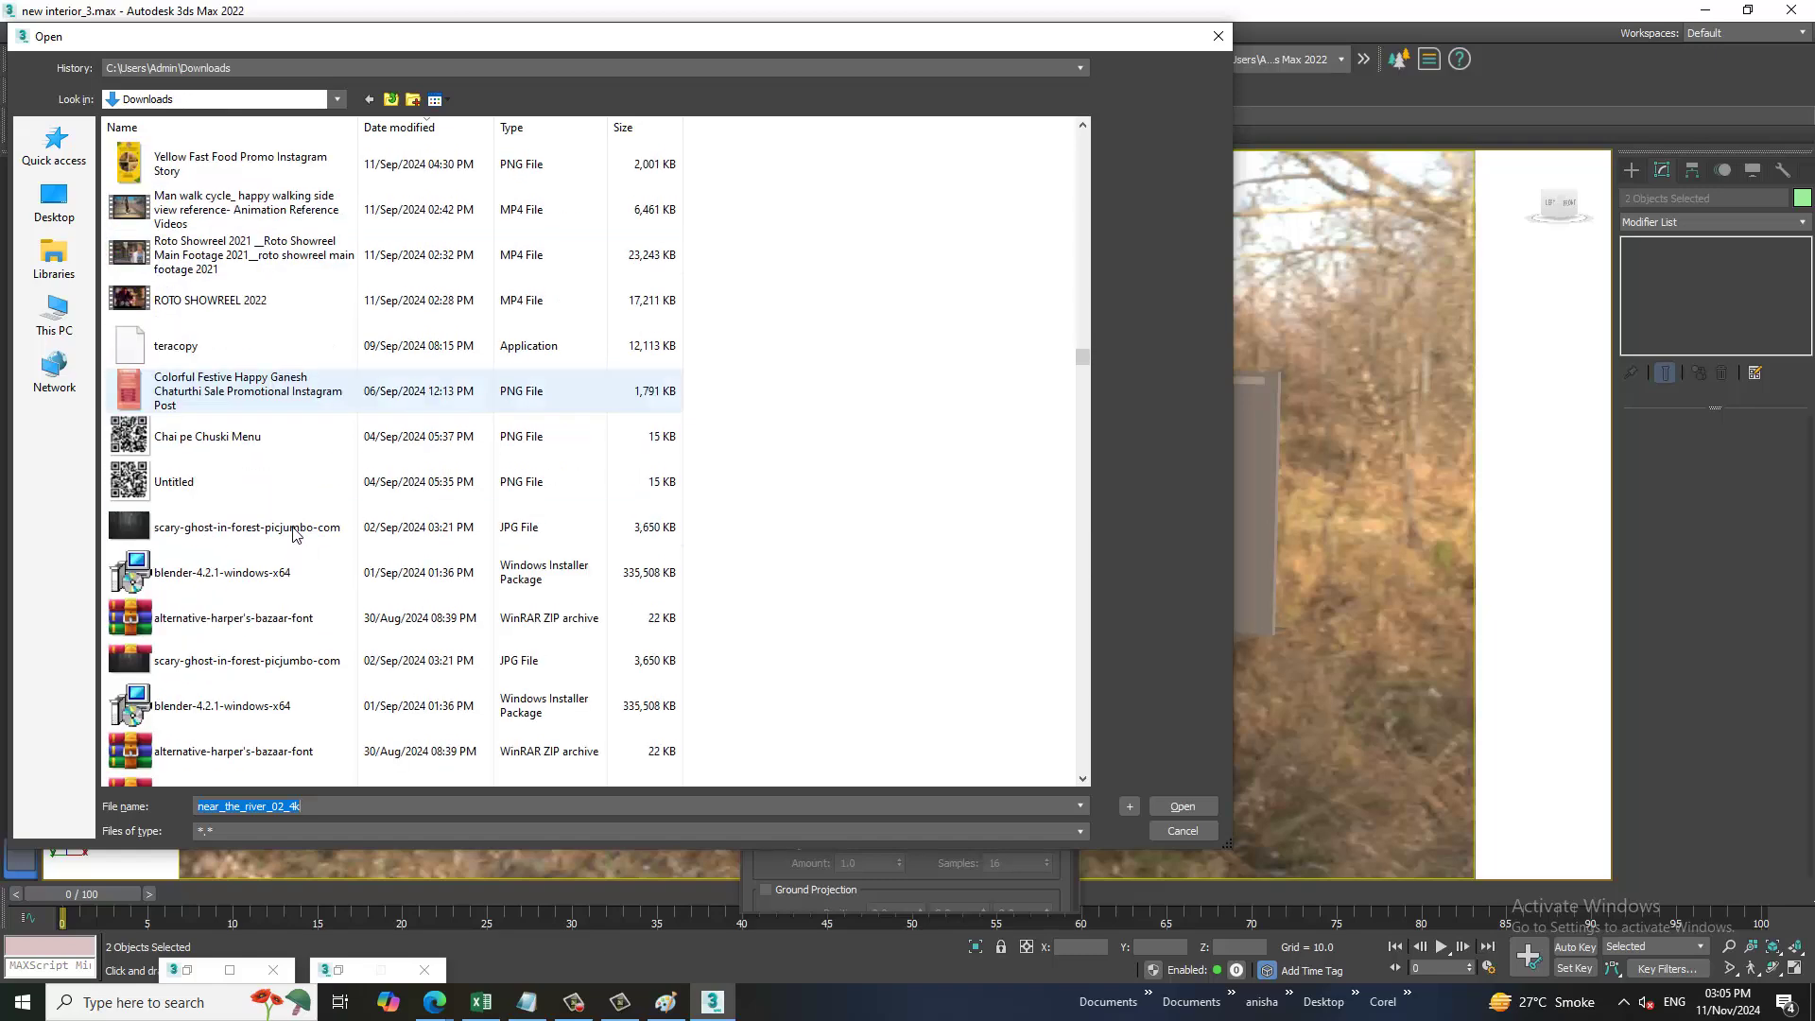
scroll(293, 534, "down", 1)
scroll(275, 525, "down", 1)
scroll(269, 530, "down", 1)
scroll(269, 548, "down", 1)
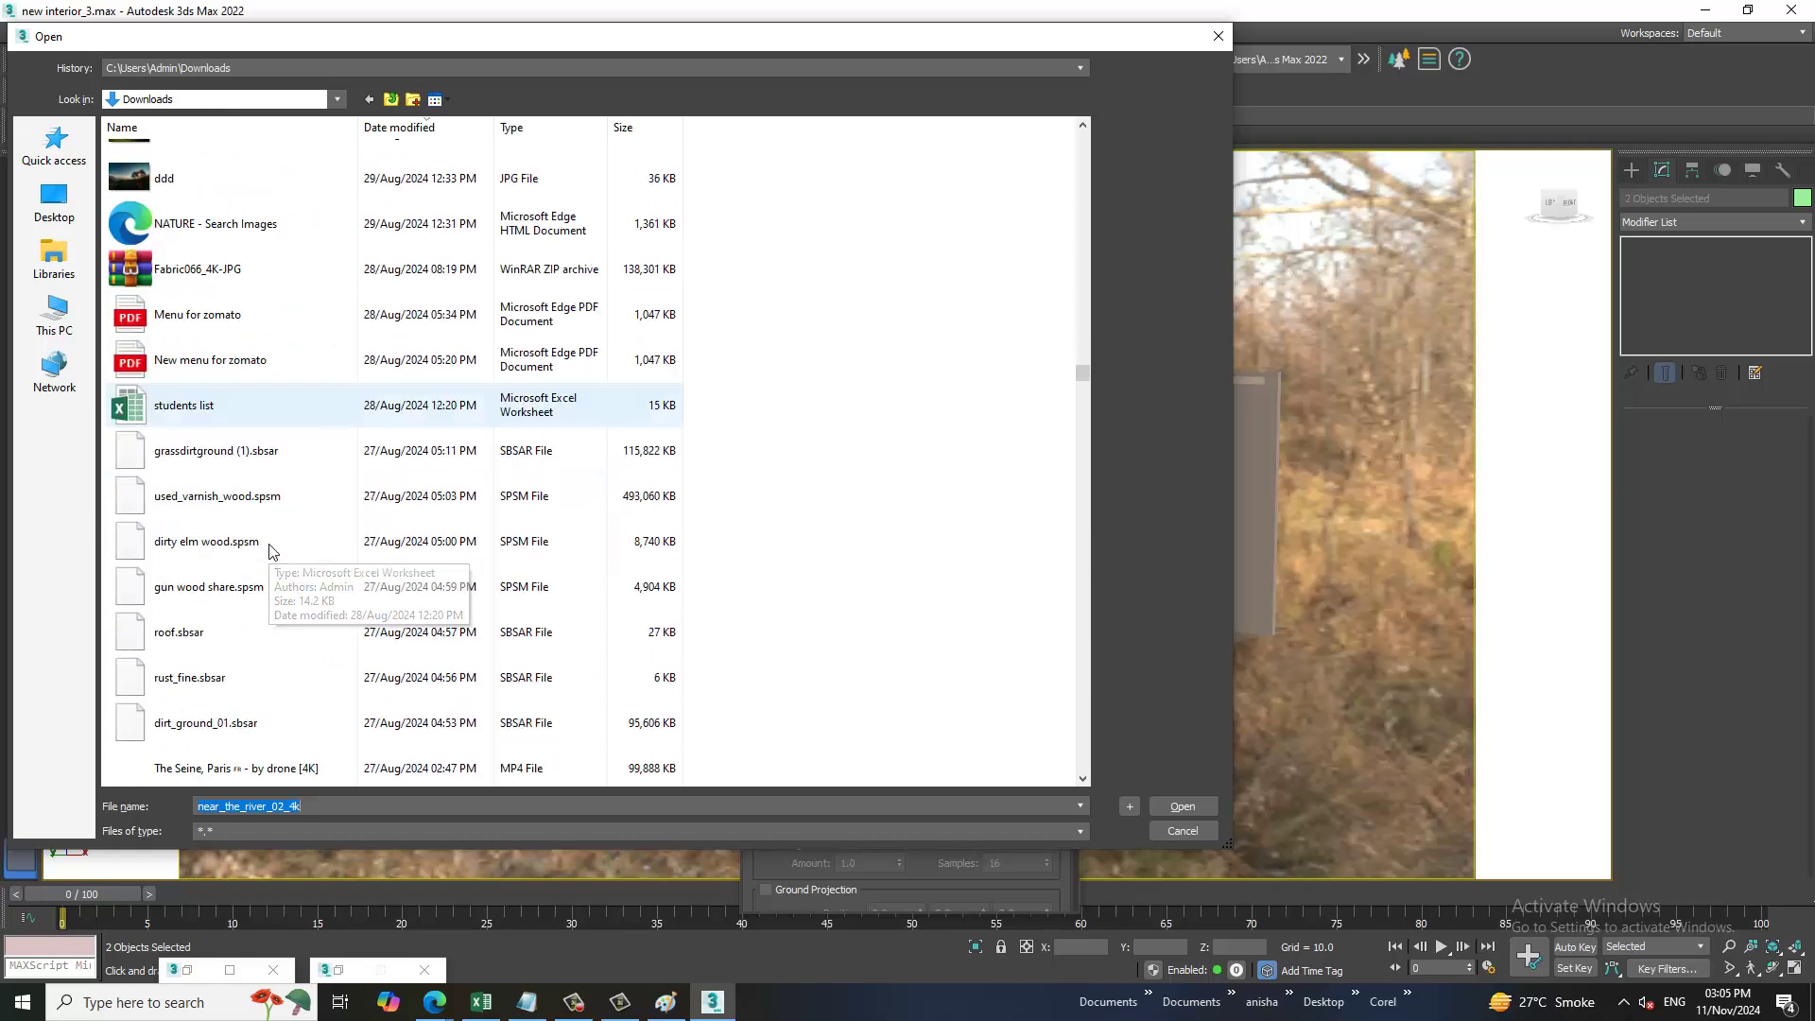
scroll(269, 551, "down", 1)
scroll(272, 546, "down", 1)
scroll(272, 544, "down", 1)
scroll(274, 540, "down", 1)
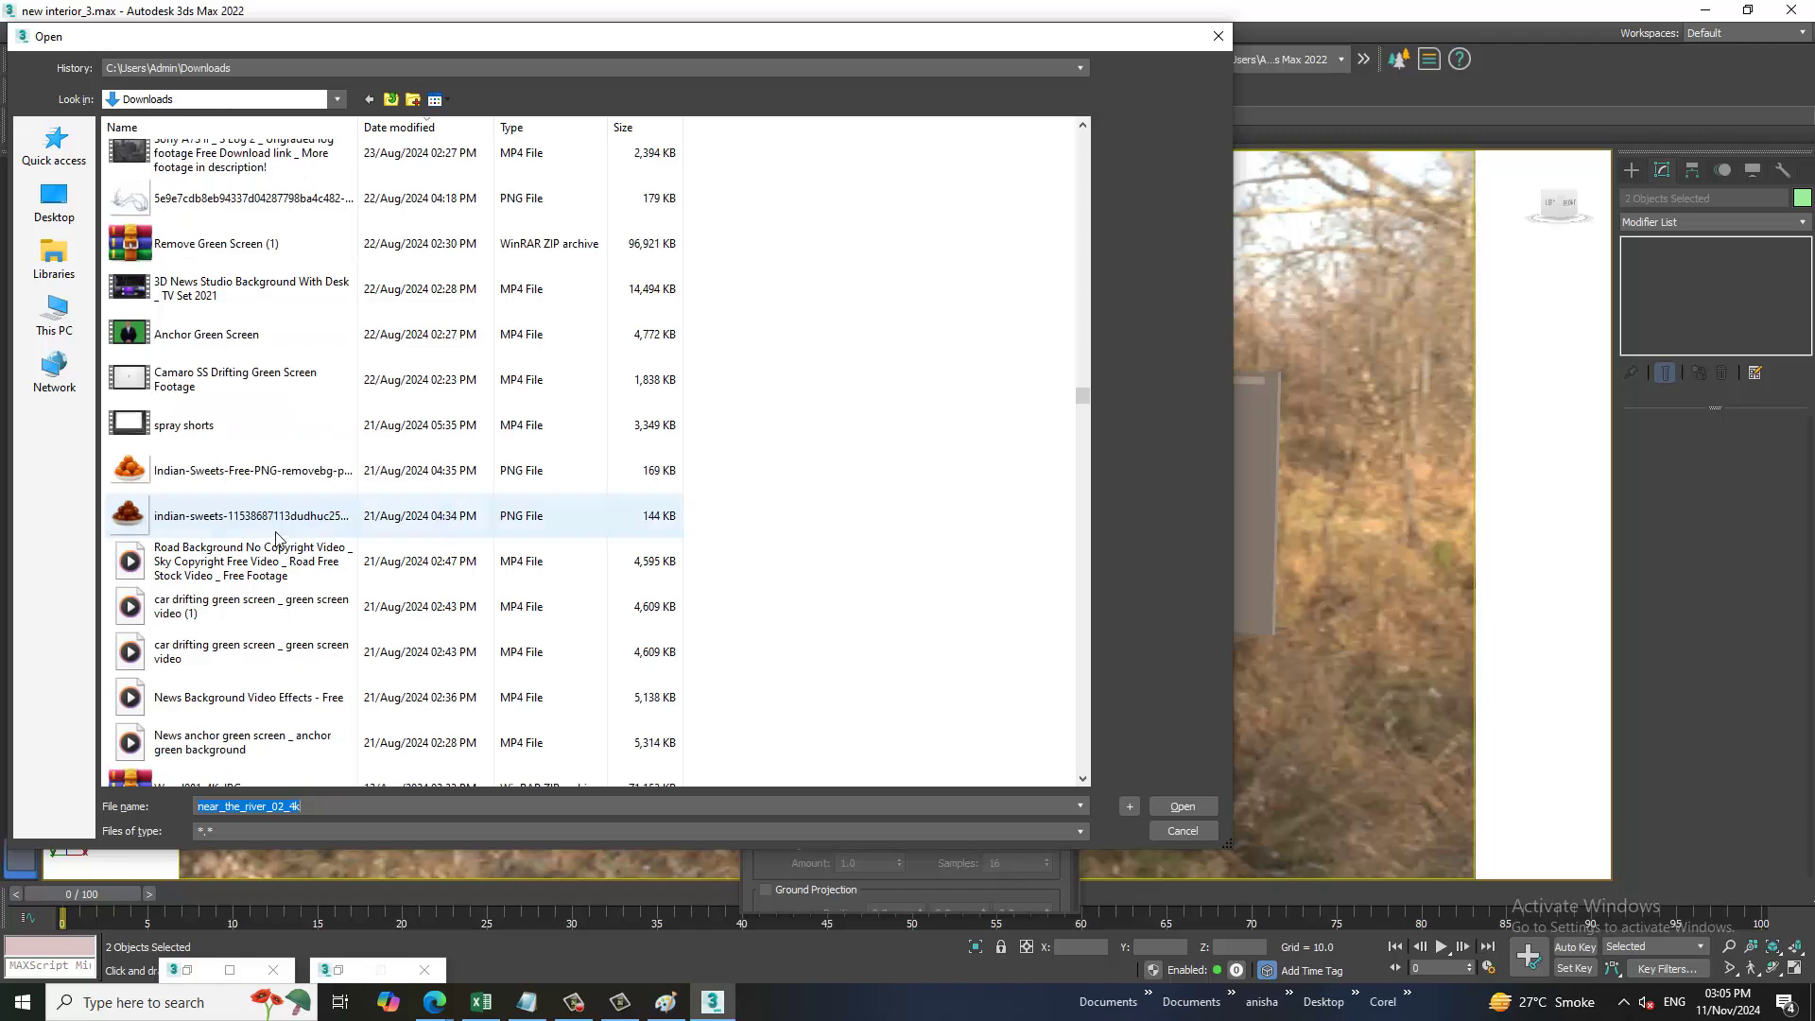
scroll(280, 534, "down", 1)
scroll(285, 530, "down", 1)
scroll(288, 526, "down", 1)
scroll(294, 520, "down", 1)
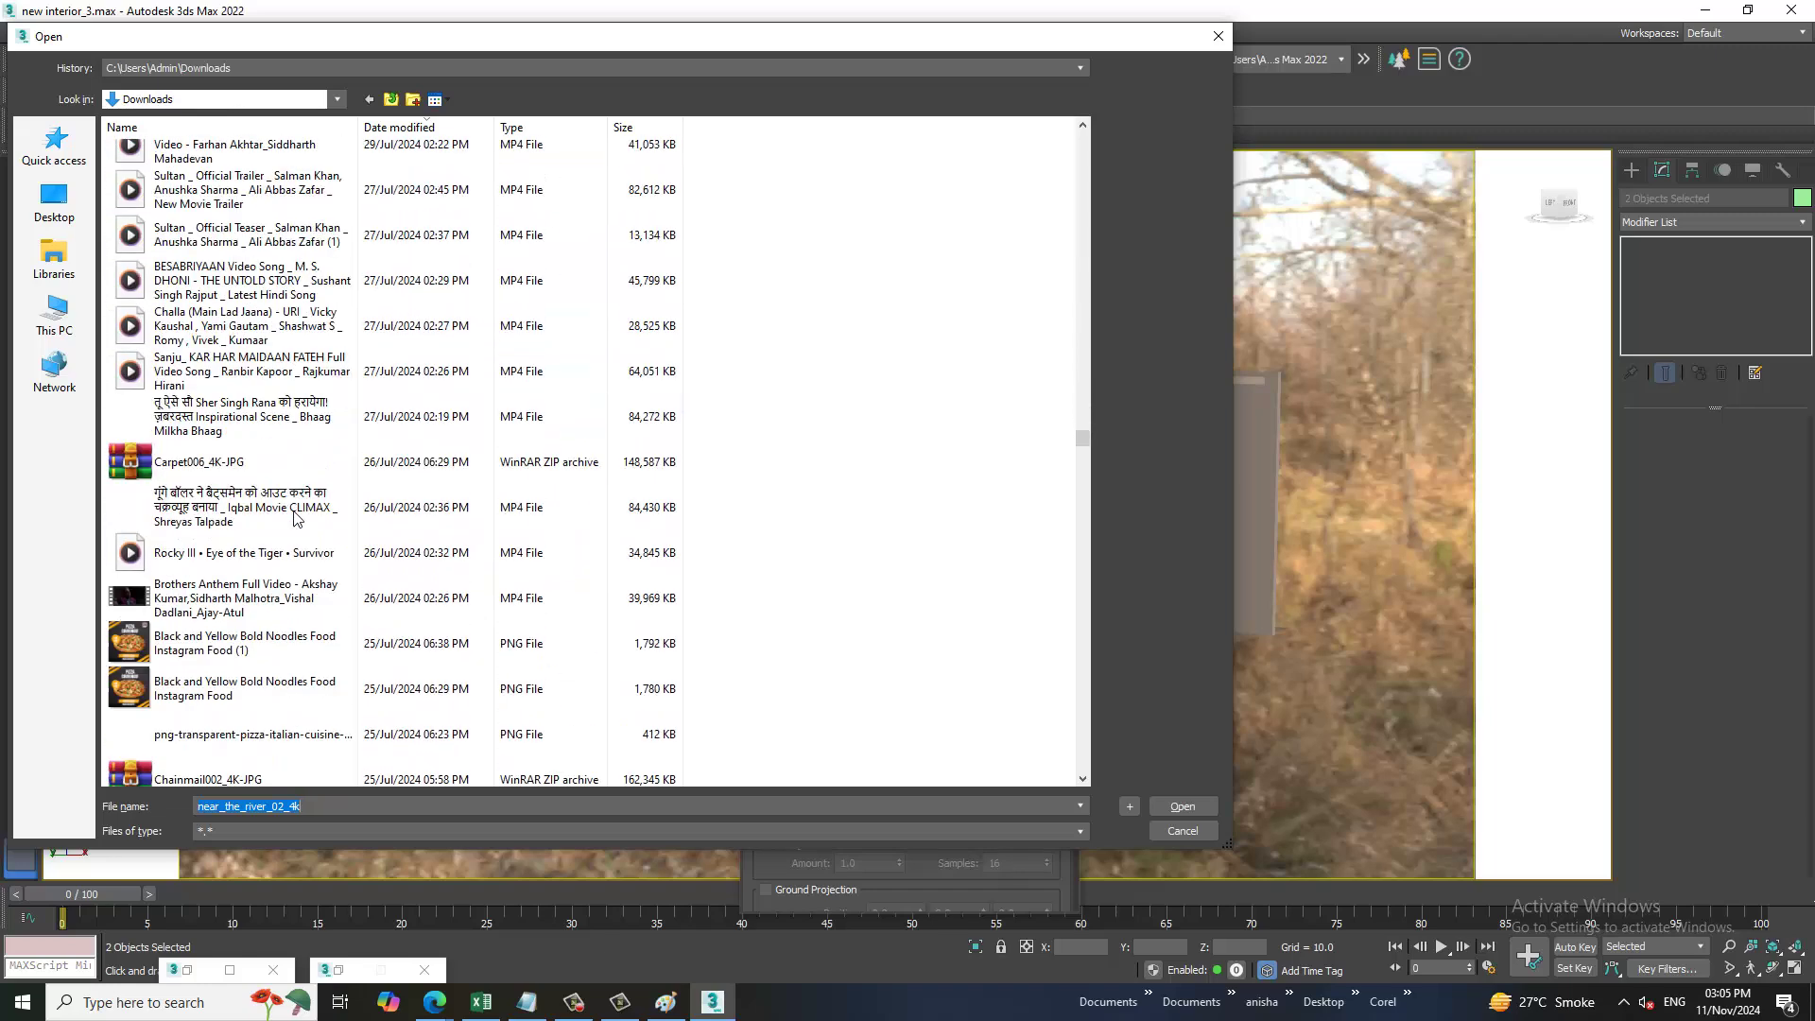
scroll(294, 518, "down", 3)
scroll(326, 534, "down", 3)
scroll(359, 577, "down", 4)
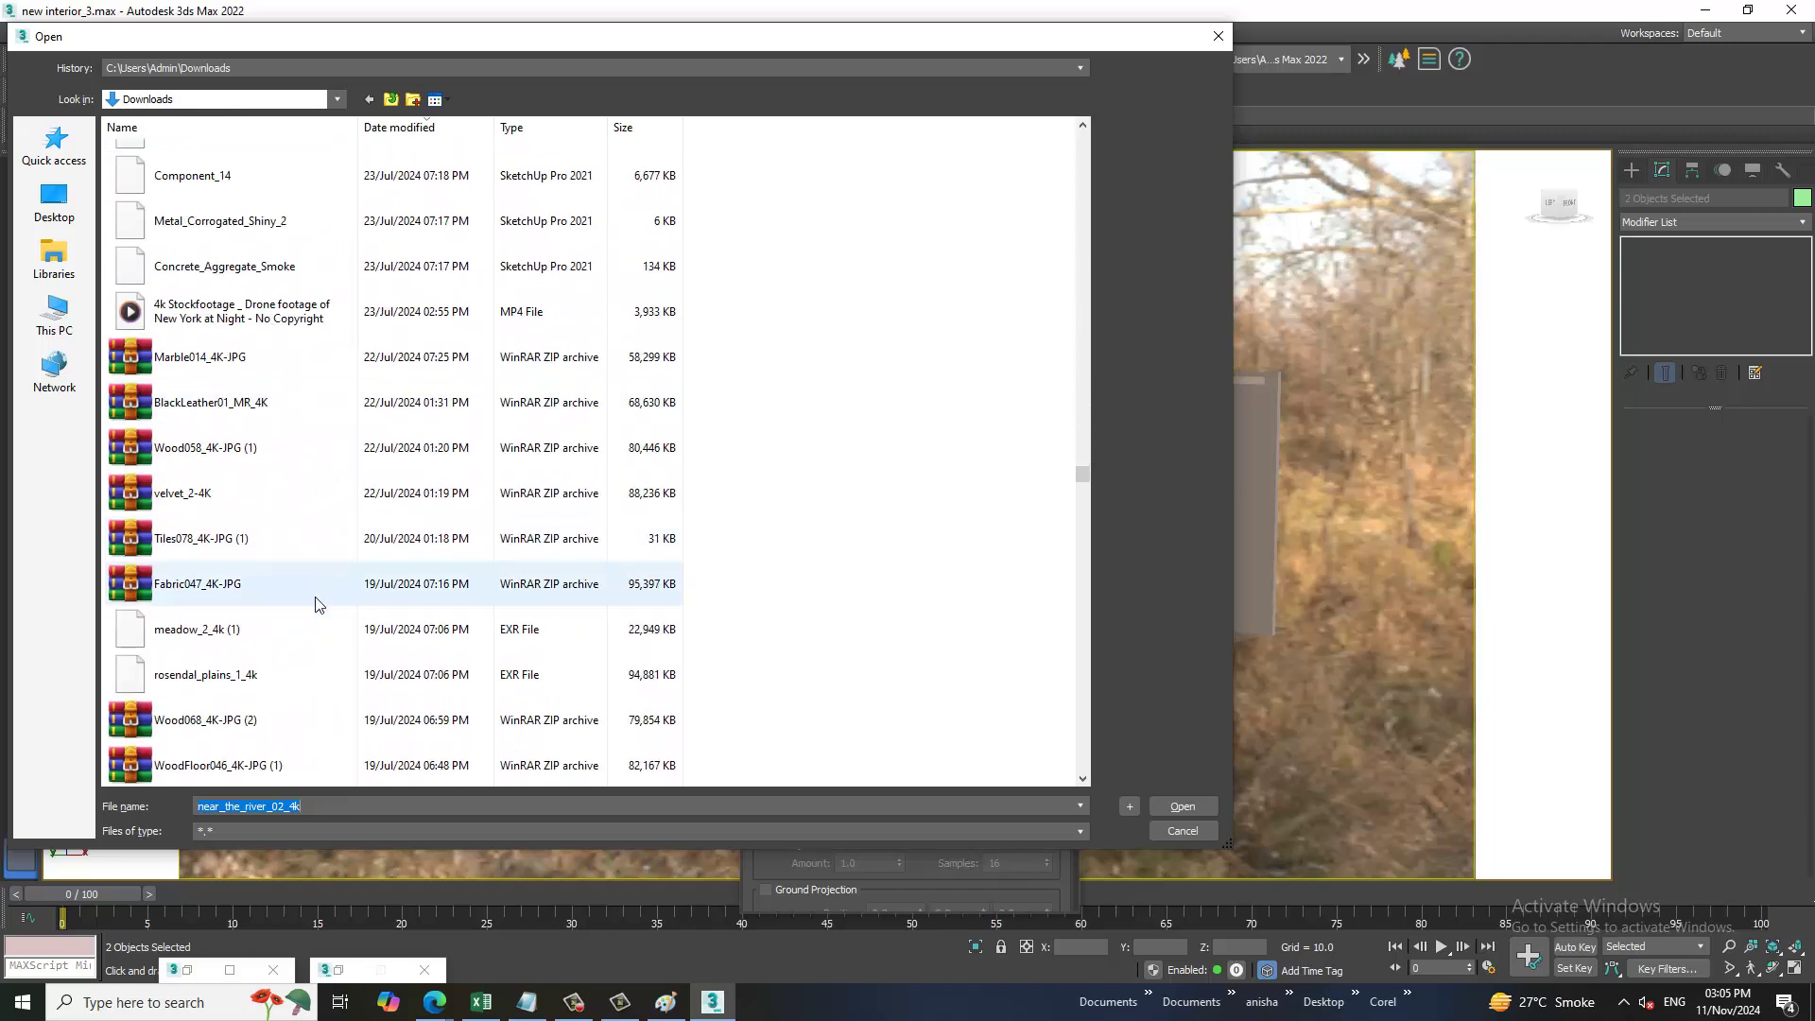
scroll(365, 592, "down", 3)
scroll(372, 592, "down", 3)
scroll(375, 595, "down", 2)
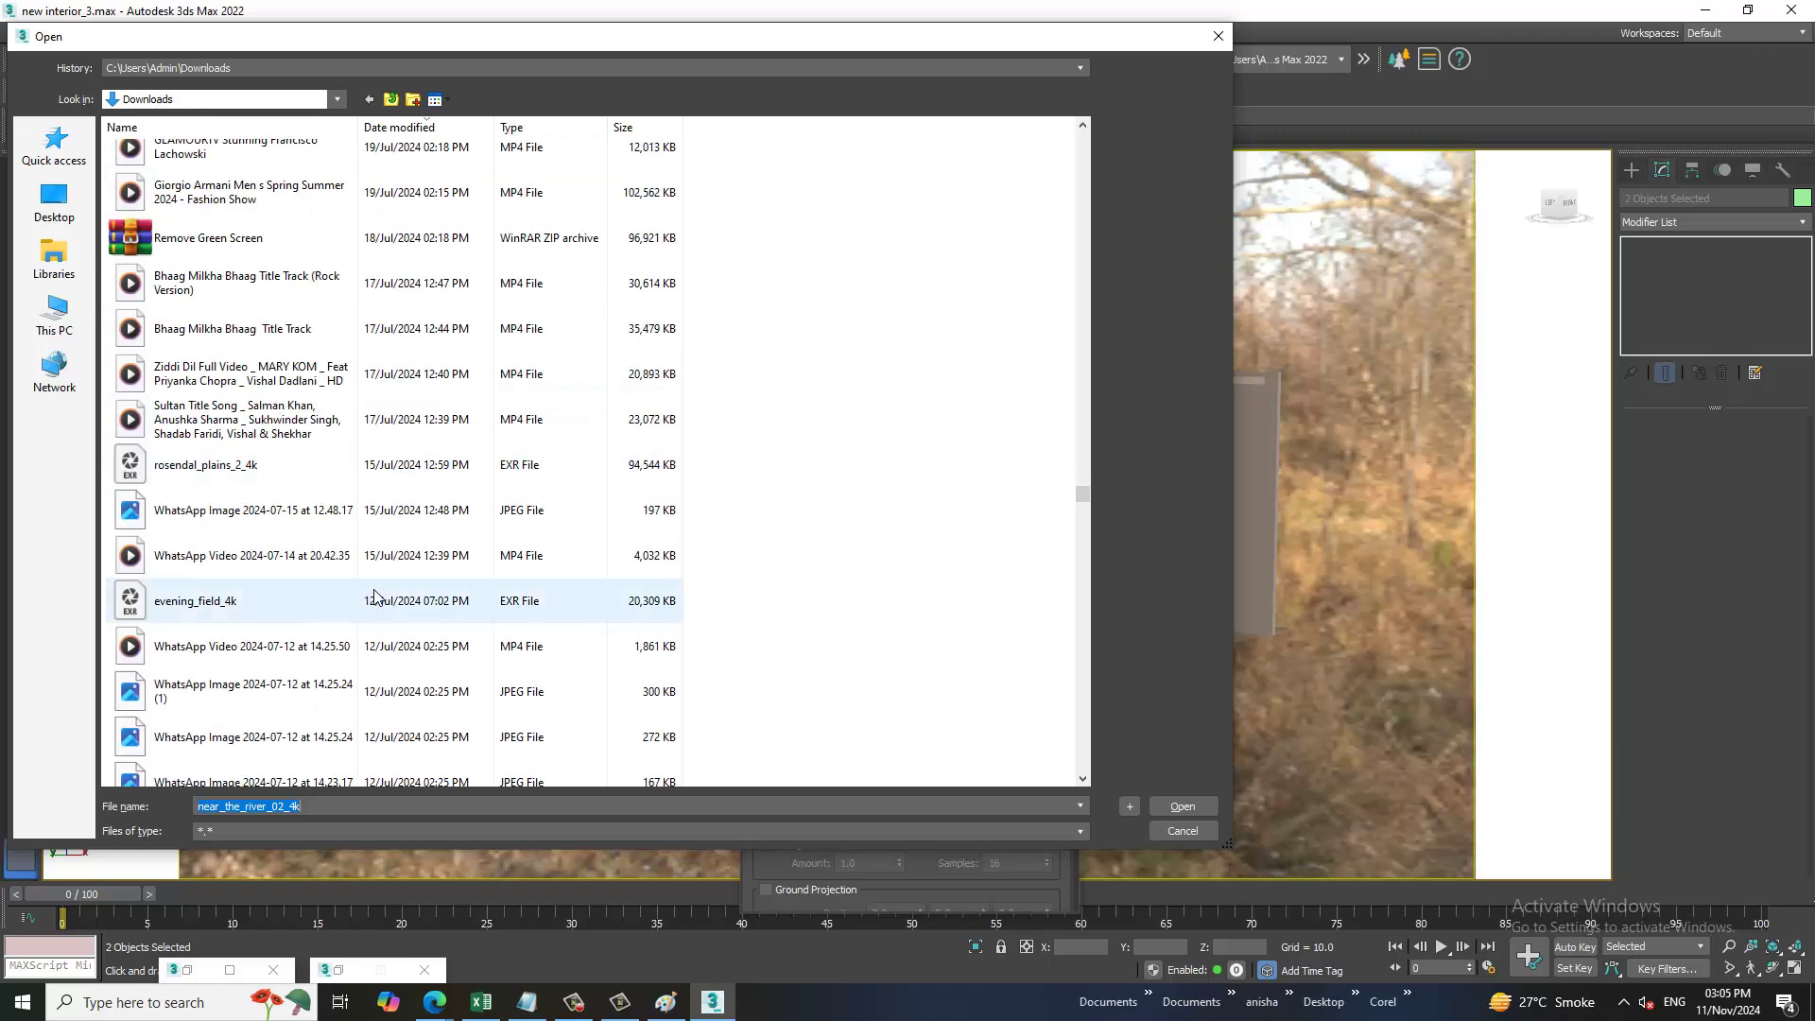
scroll(397, 593, "down", 3)
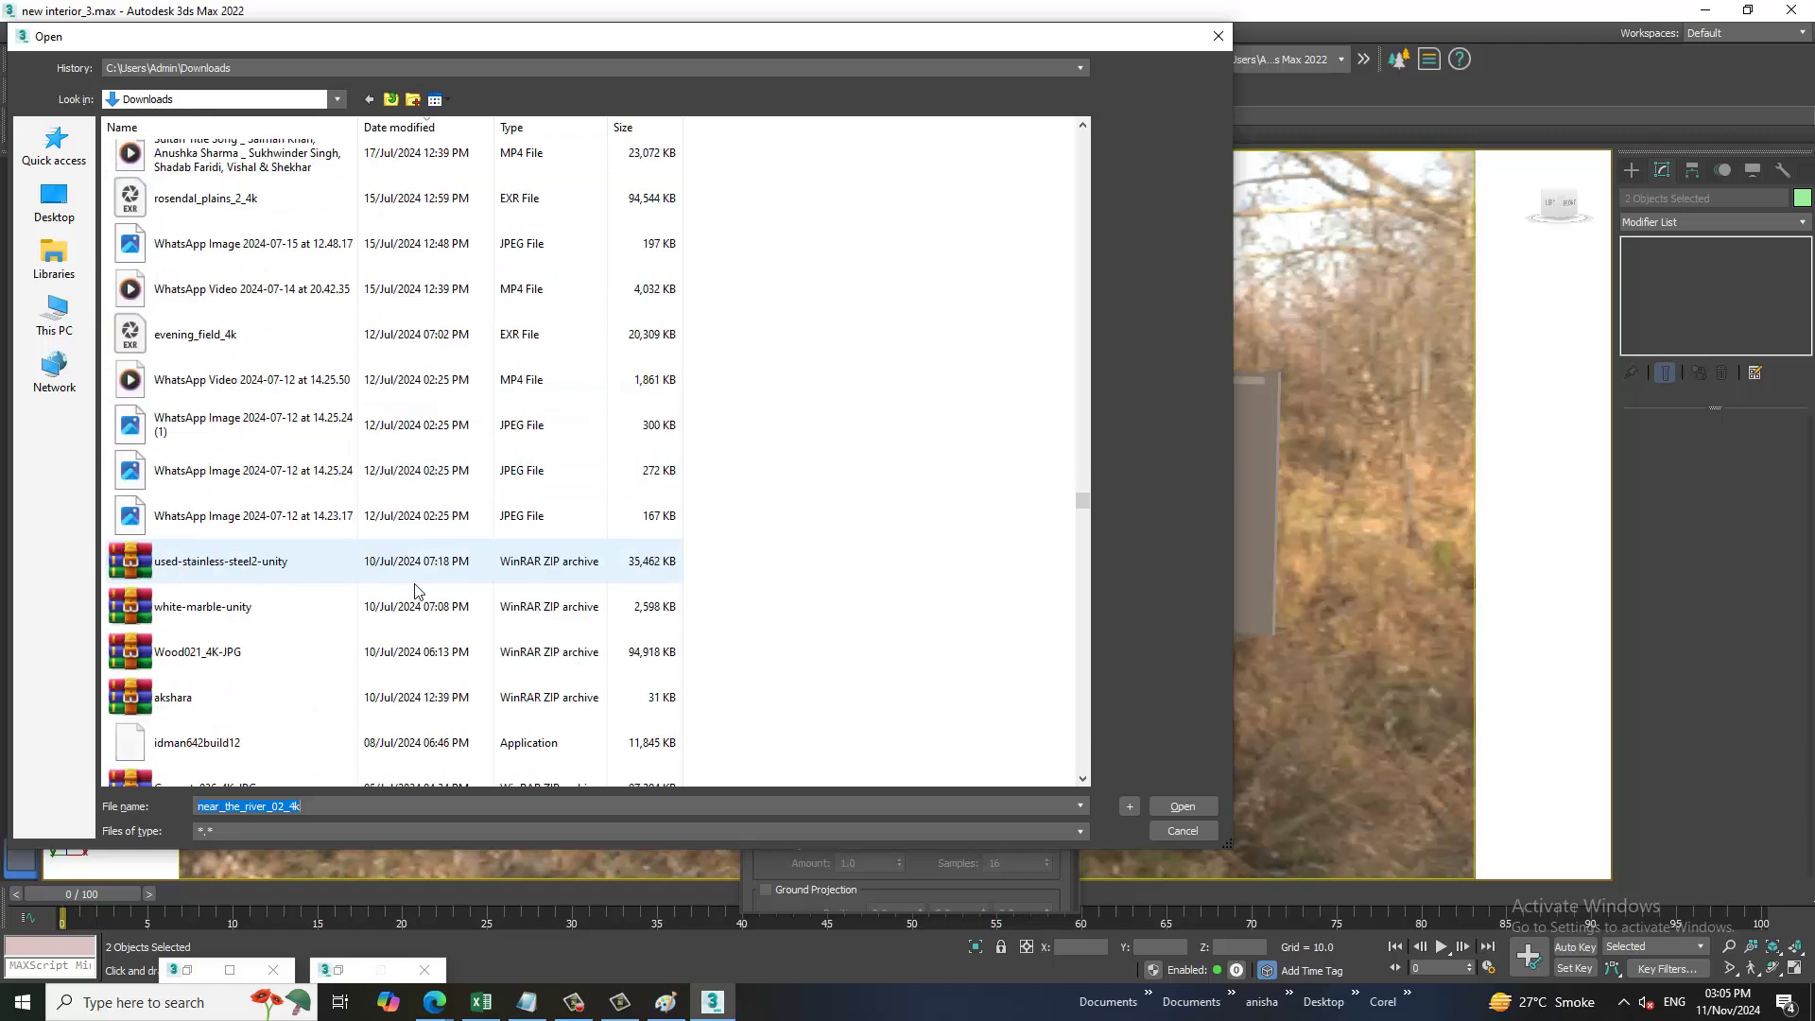
scroll(417, 592, "down", 3)
scroll(420, 594, "down", 3)
scroll(445, 601, "down", 2)
scroll(460, 605, "down", 2)
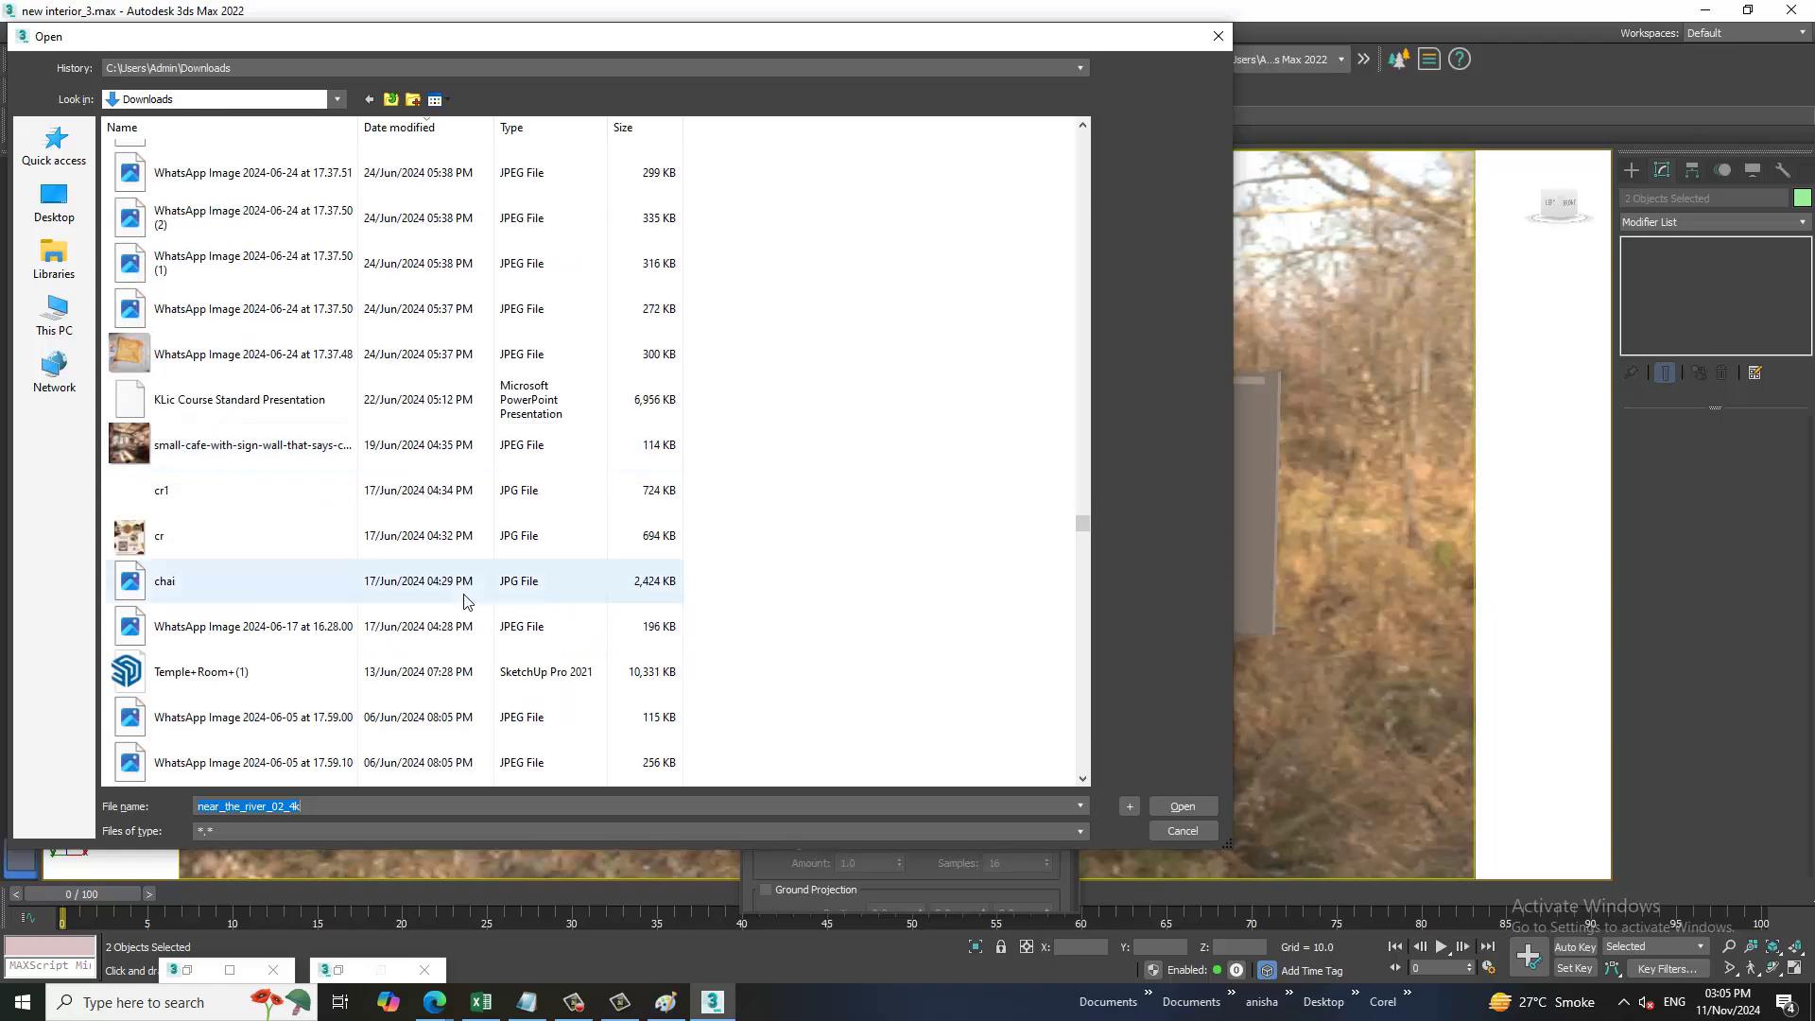
scroll(501, 586, "down", 2)
scroll(534, 581, "down", 2)
scroll(529, 557, "down", 2)
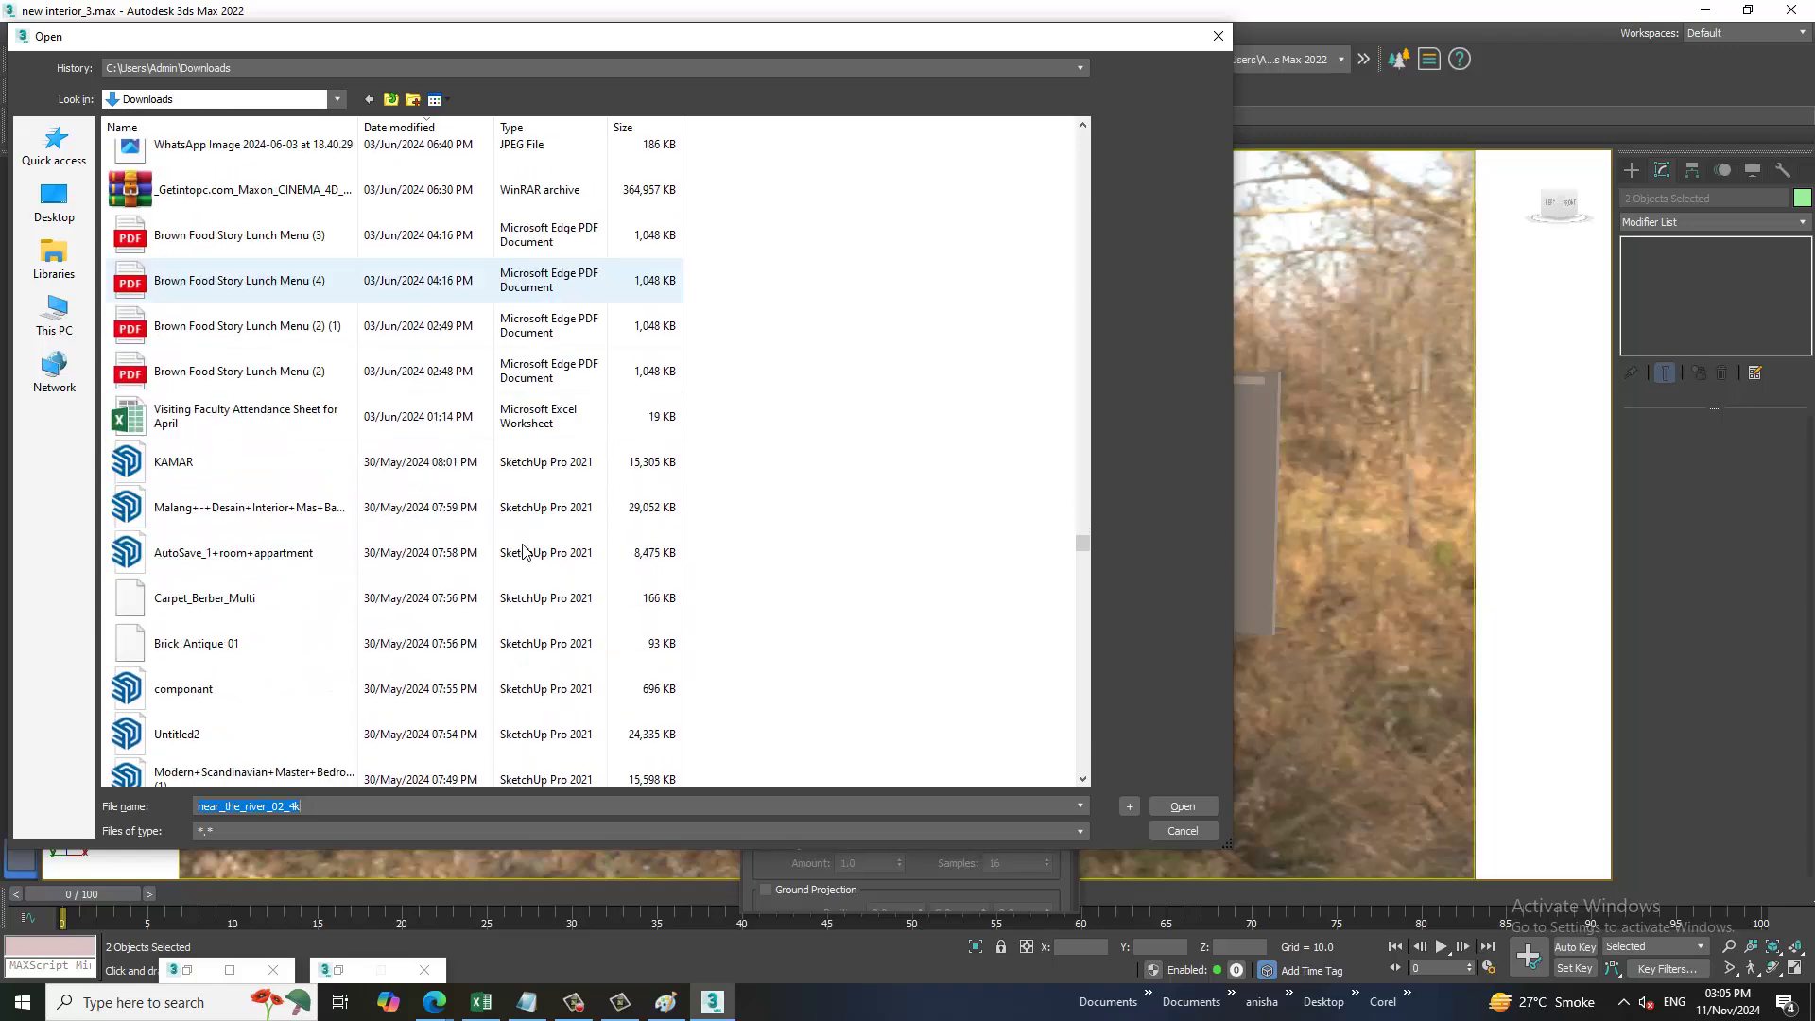
scroll(526, 543, "down", 2)
scroll(525, 540, "down", 1)
scroll(526, 547, "down", 2)
scroll(528, 552, "down", 2)
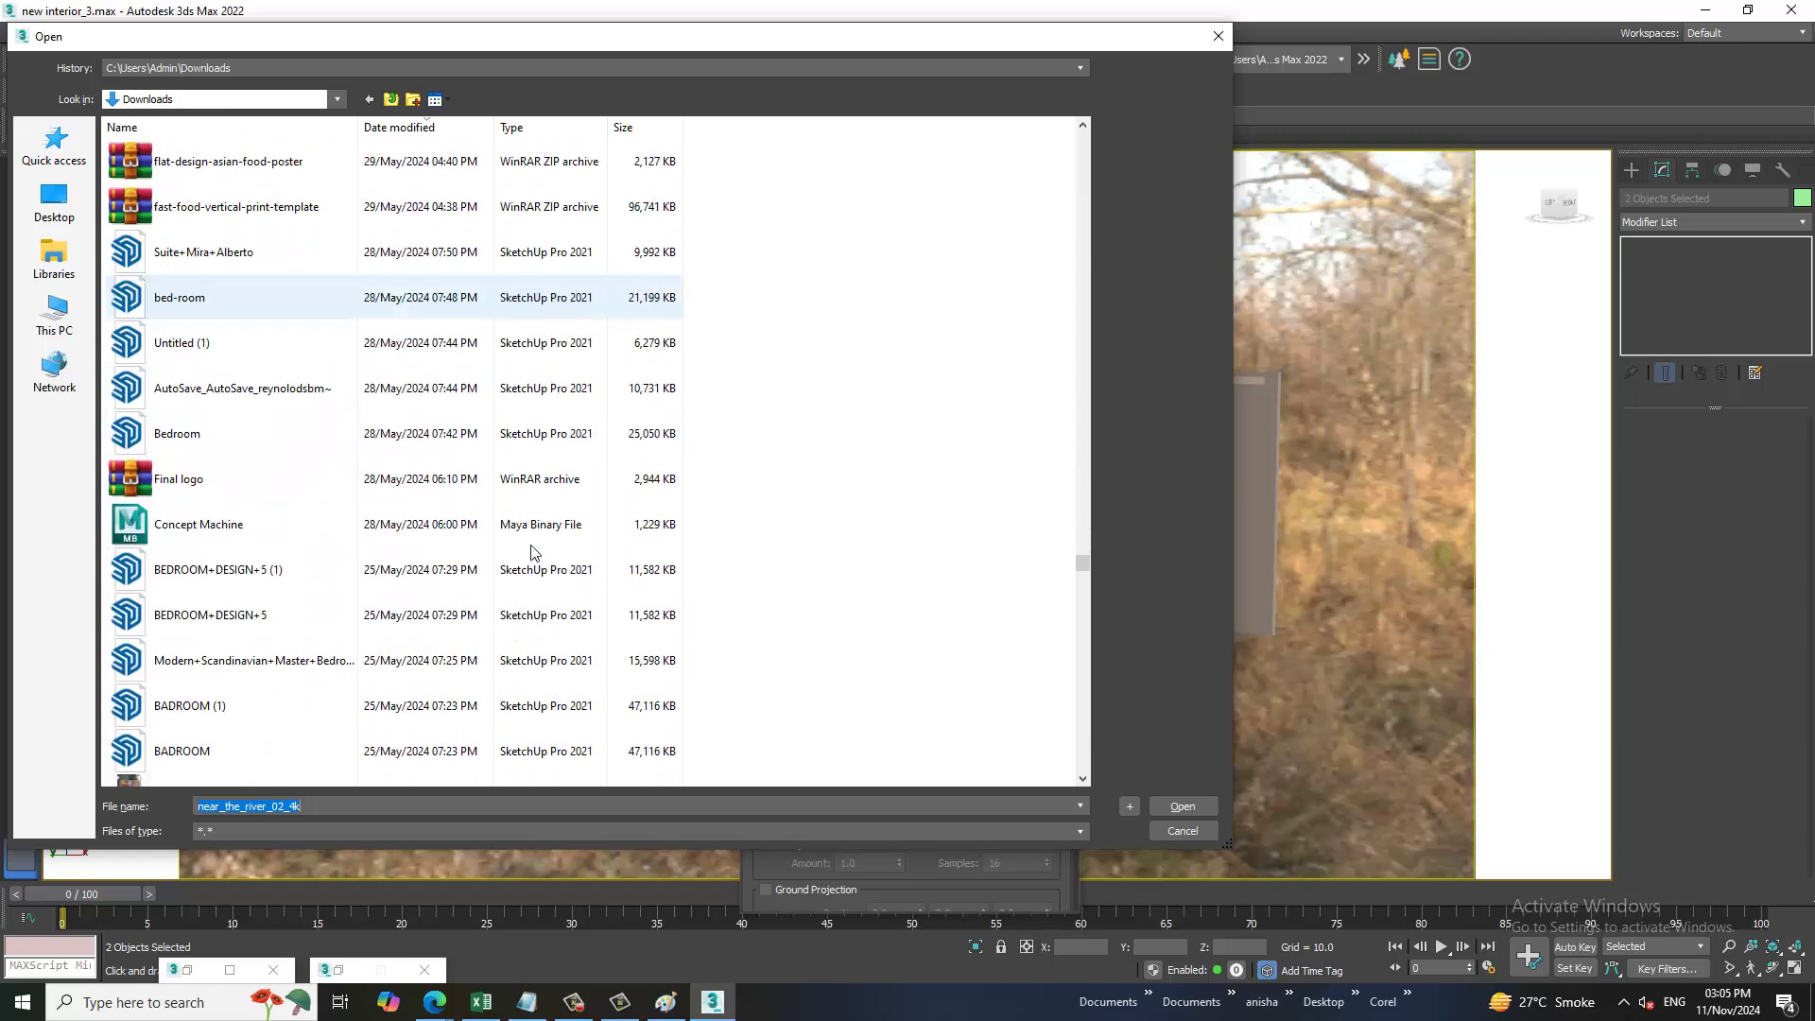
scroll(530, 557, "down", 2)
scroll(528, 558, "down", 3)
scroll(527, 562, "down", 3)
scroll(524, 567, "down", 3)
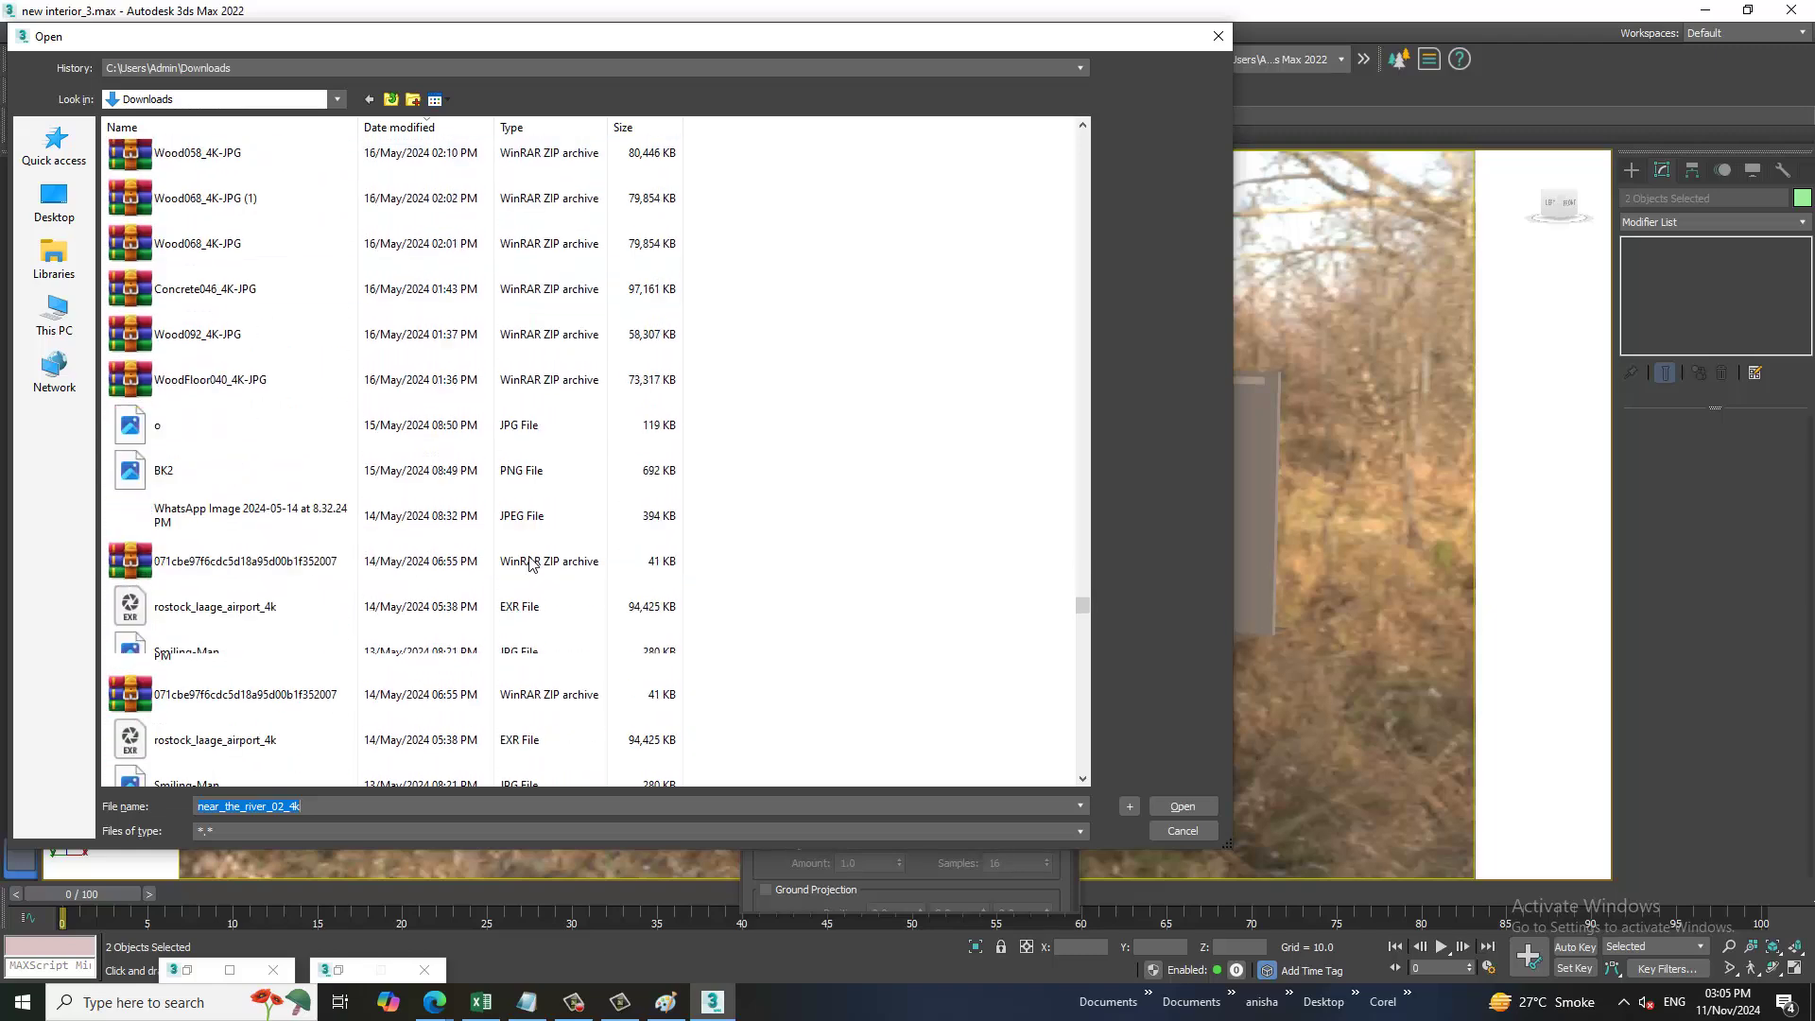
scroll(523, 571, "down", 3)
scroll(520, 571, "down", 3)
scroll(510, 571, "down", 3)
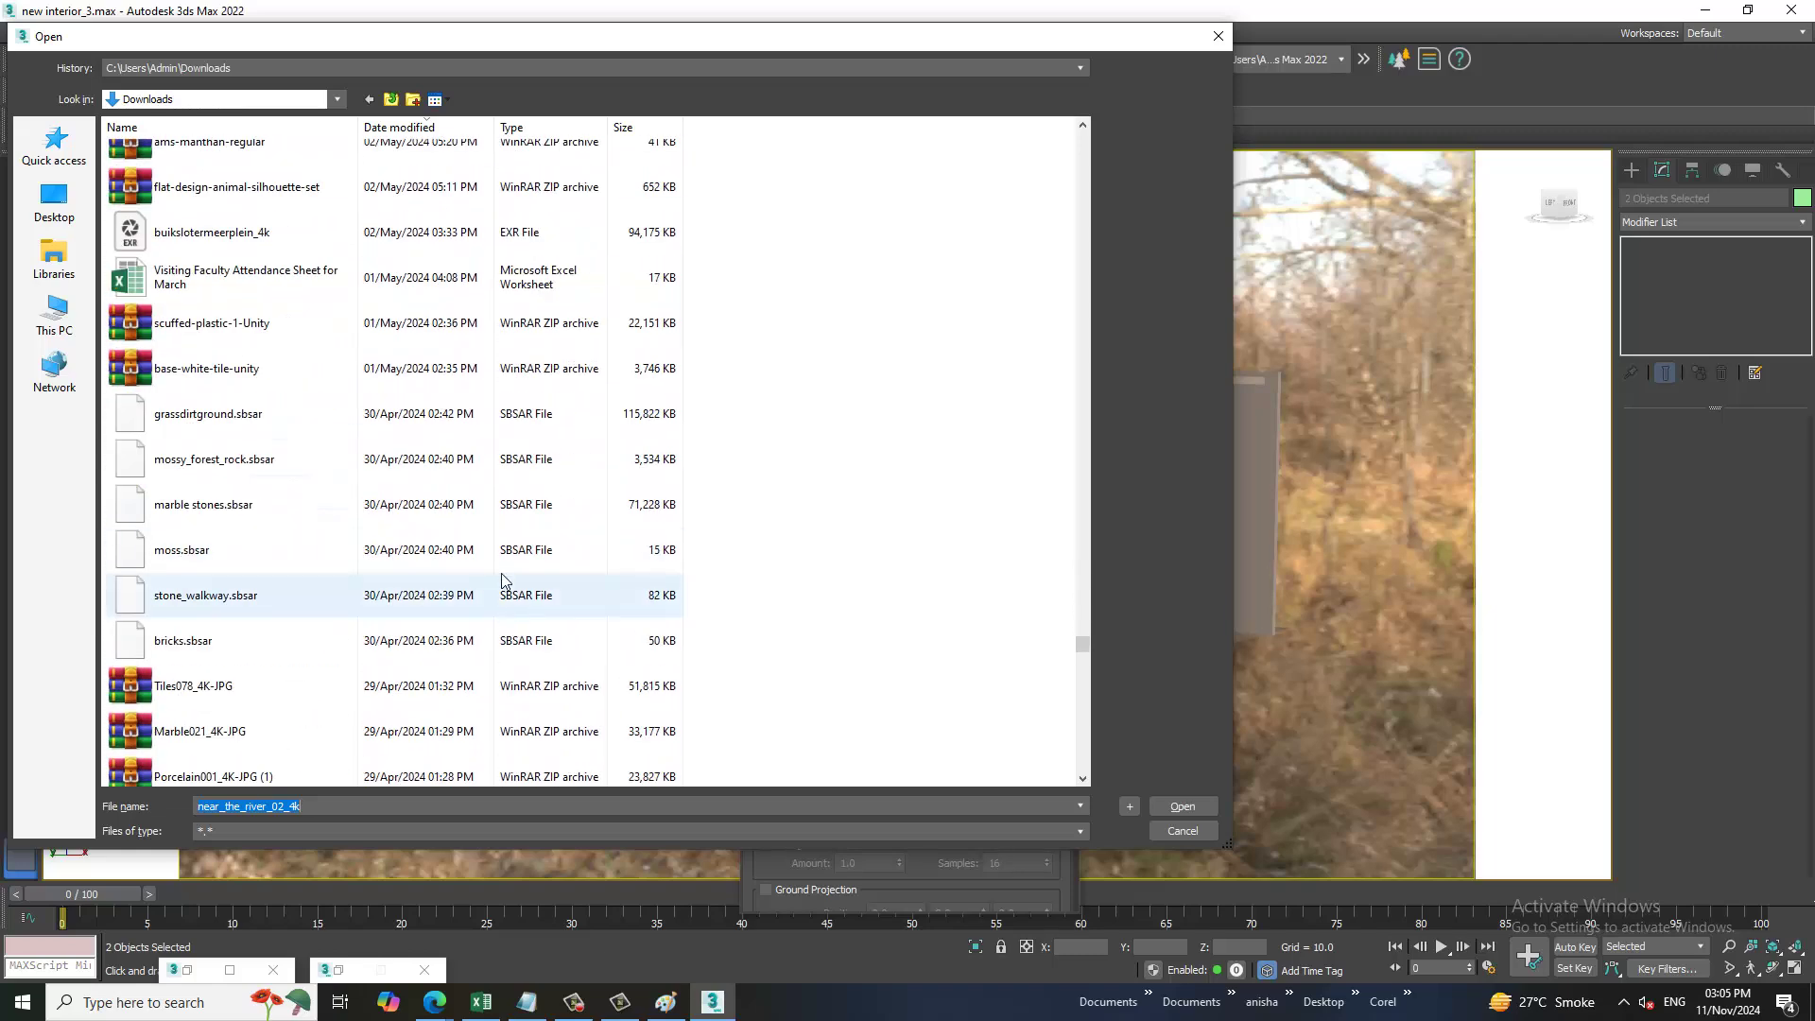
scroll(505, 580, "down", 2)
scroll(491, 579, "down", 3)
scroll(496, 572, "down", 3)
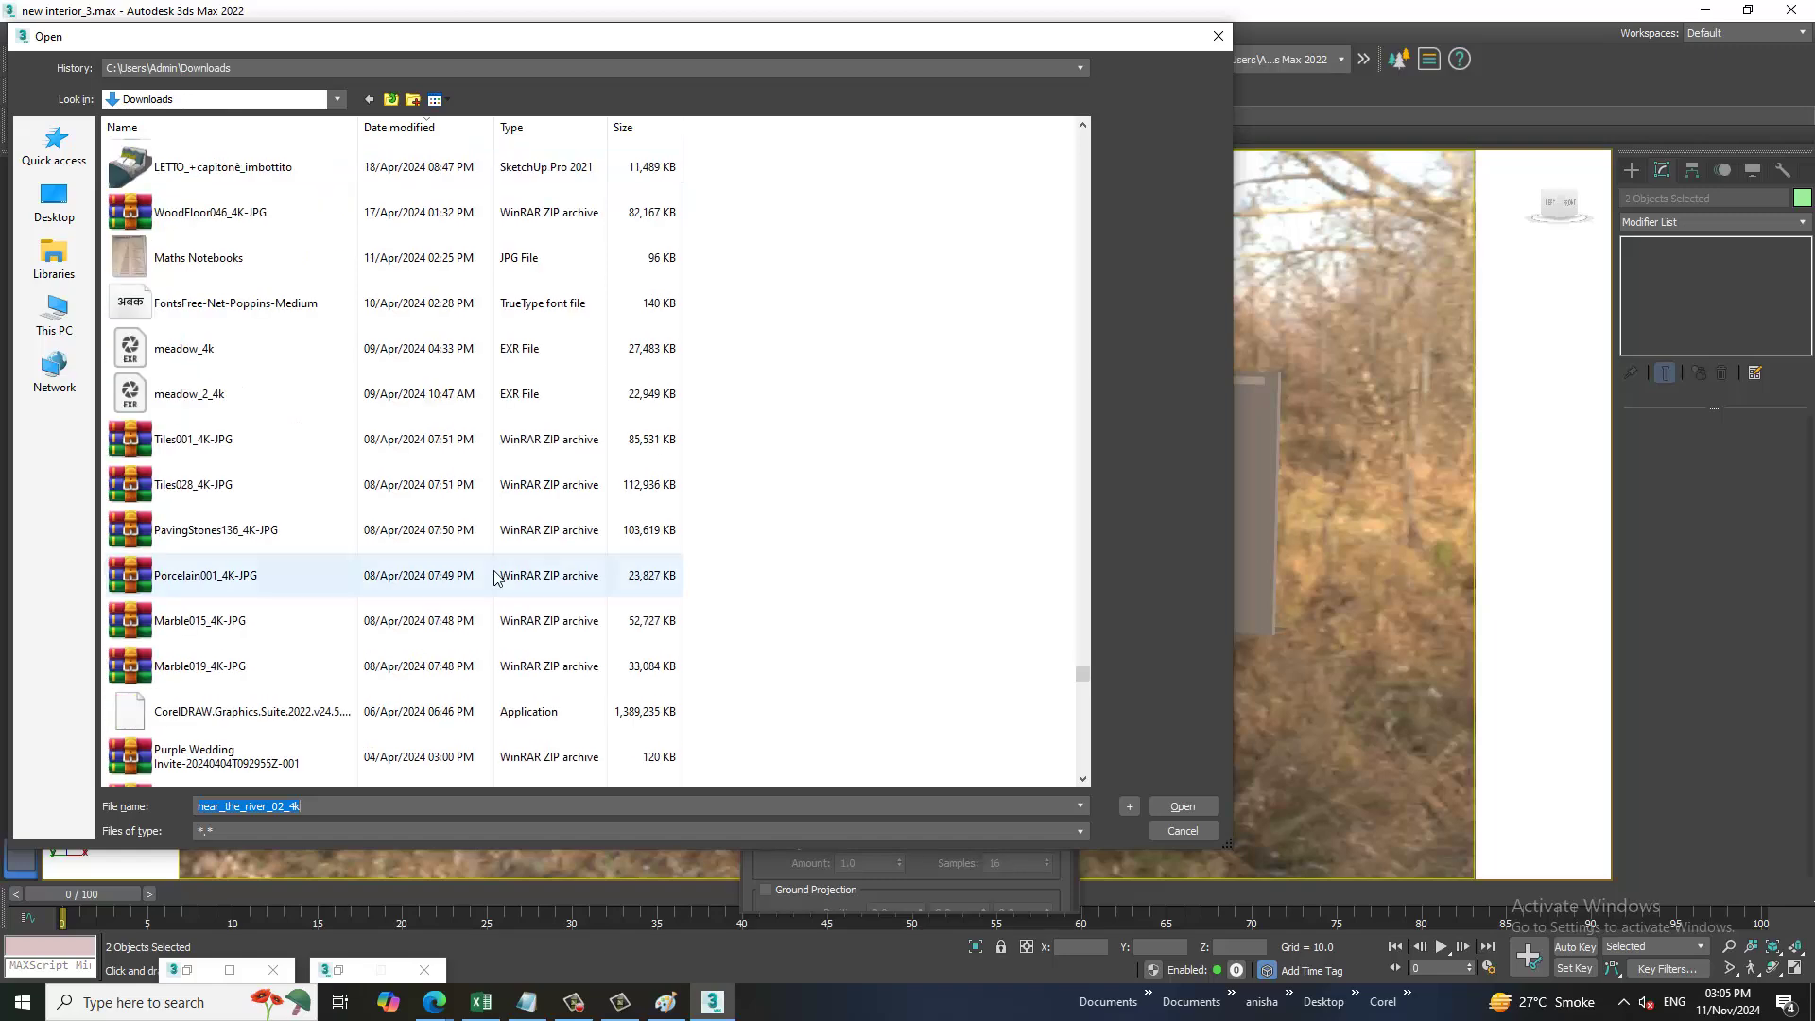
scroll(509, 569, "down", 3)
scroll(508, 565, "down", 3)
scroll(508, 566, "down", 3)
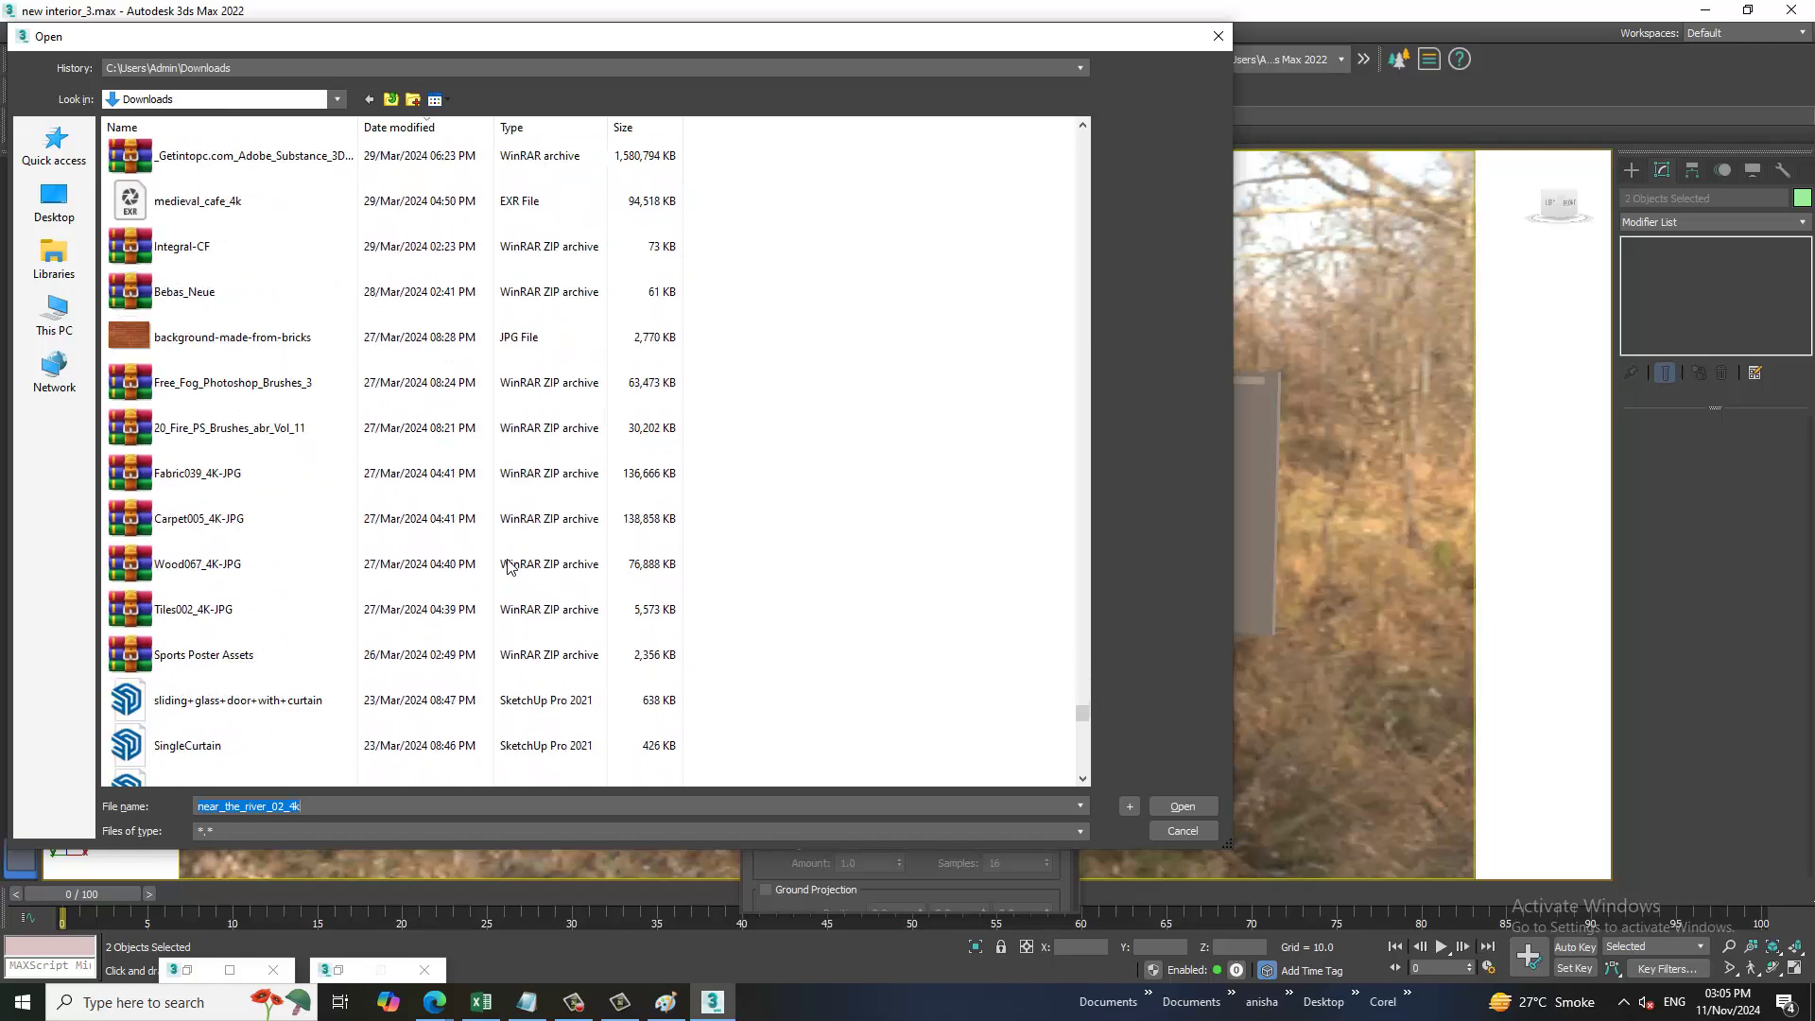
scroll(508, 567, "down", 3)
scroll(506, 568, "down", 3)
scroll(499, 567, "down", 3)
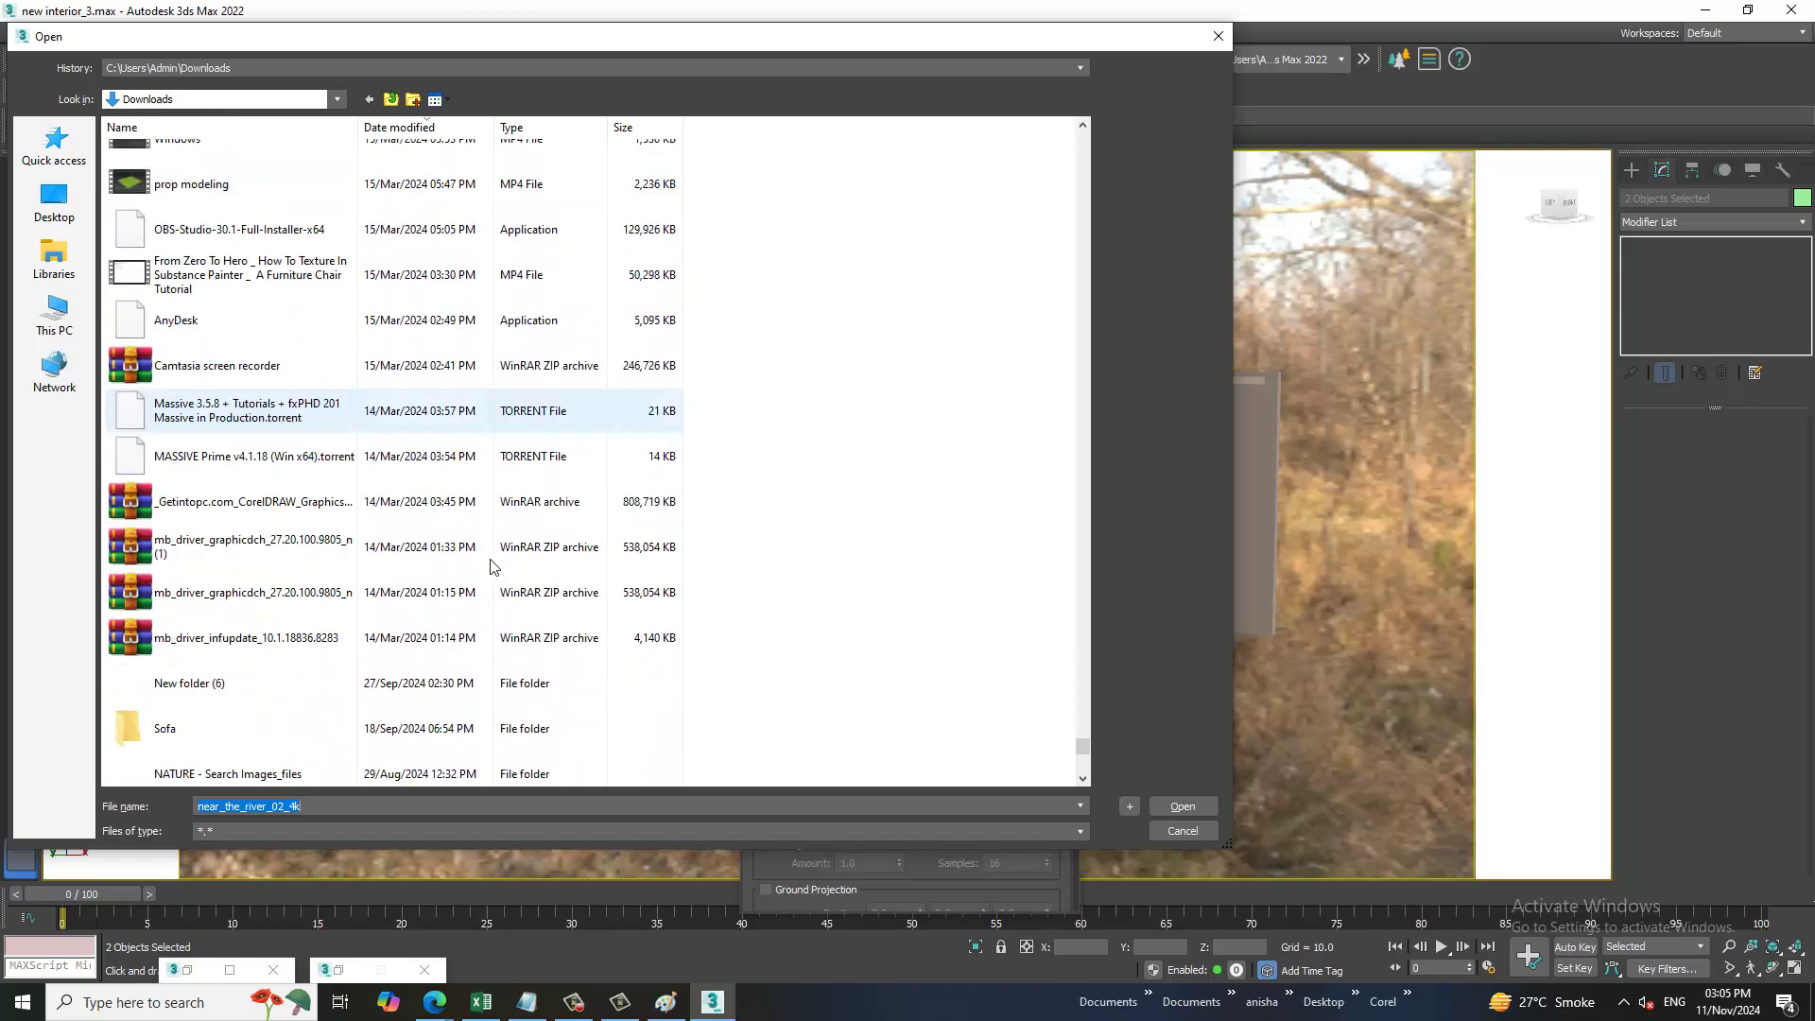
scroll(491, 566, "down", 3)
scroll(492, 566, "down", 2)
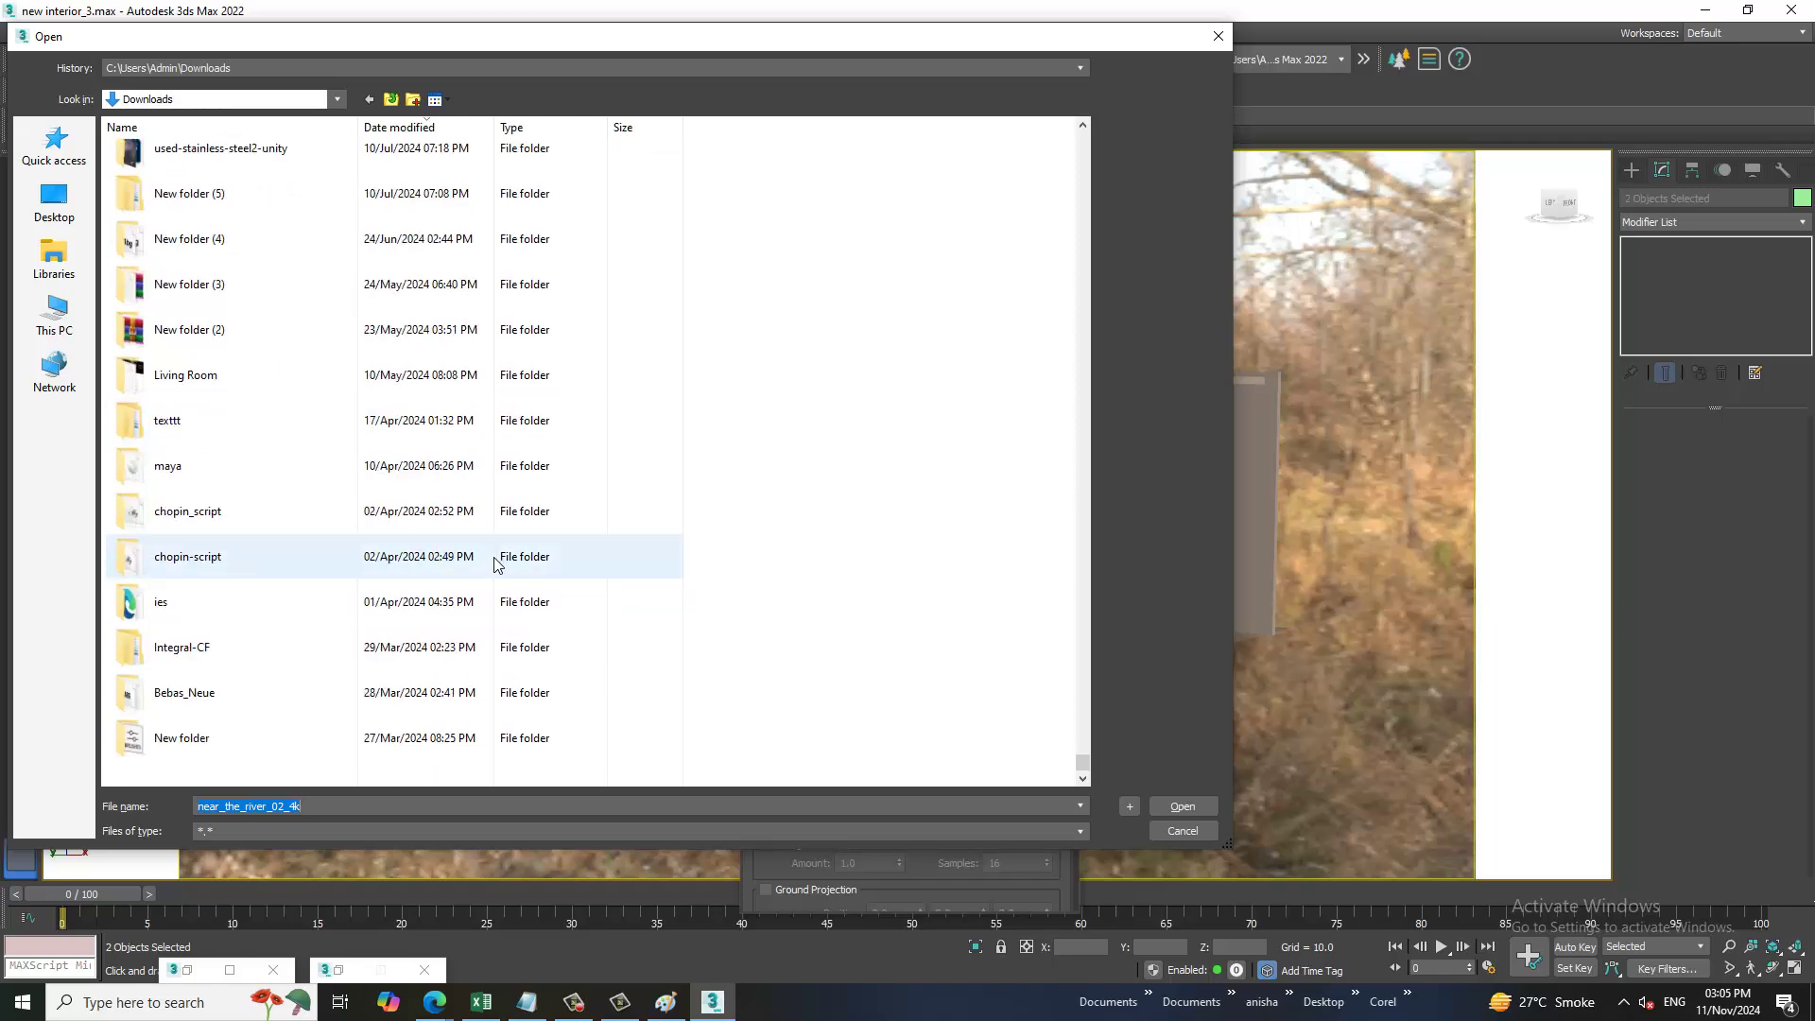
left_click(1176, 832)
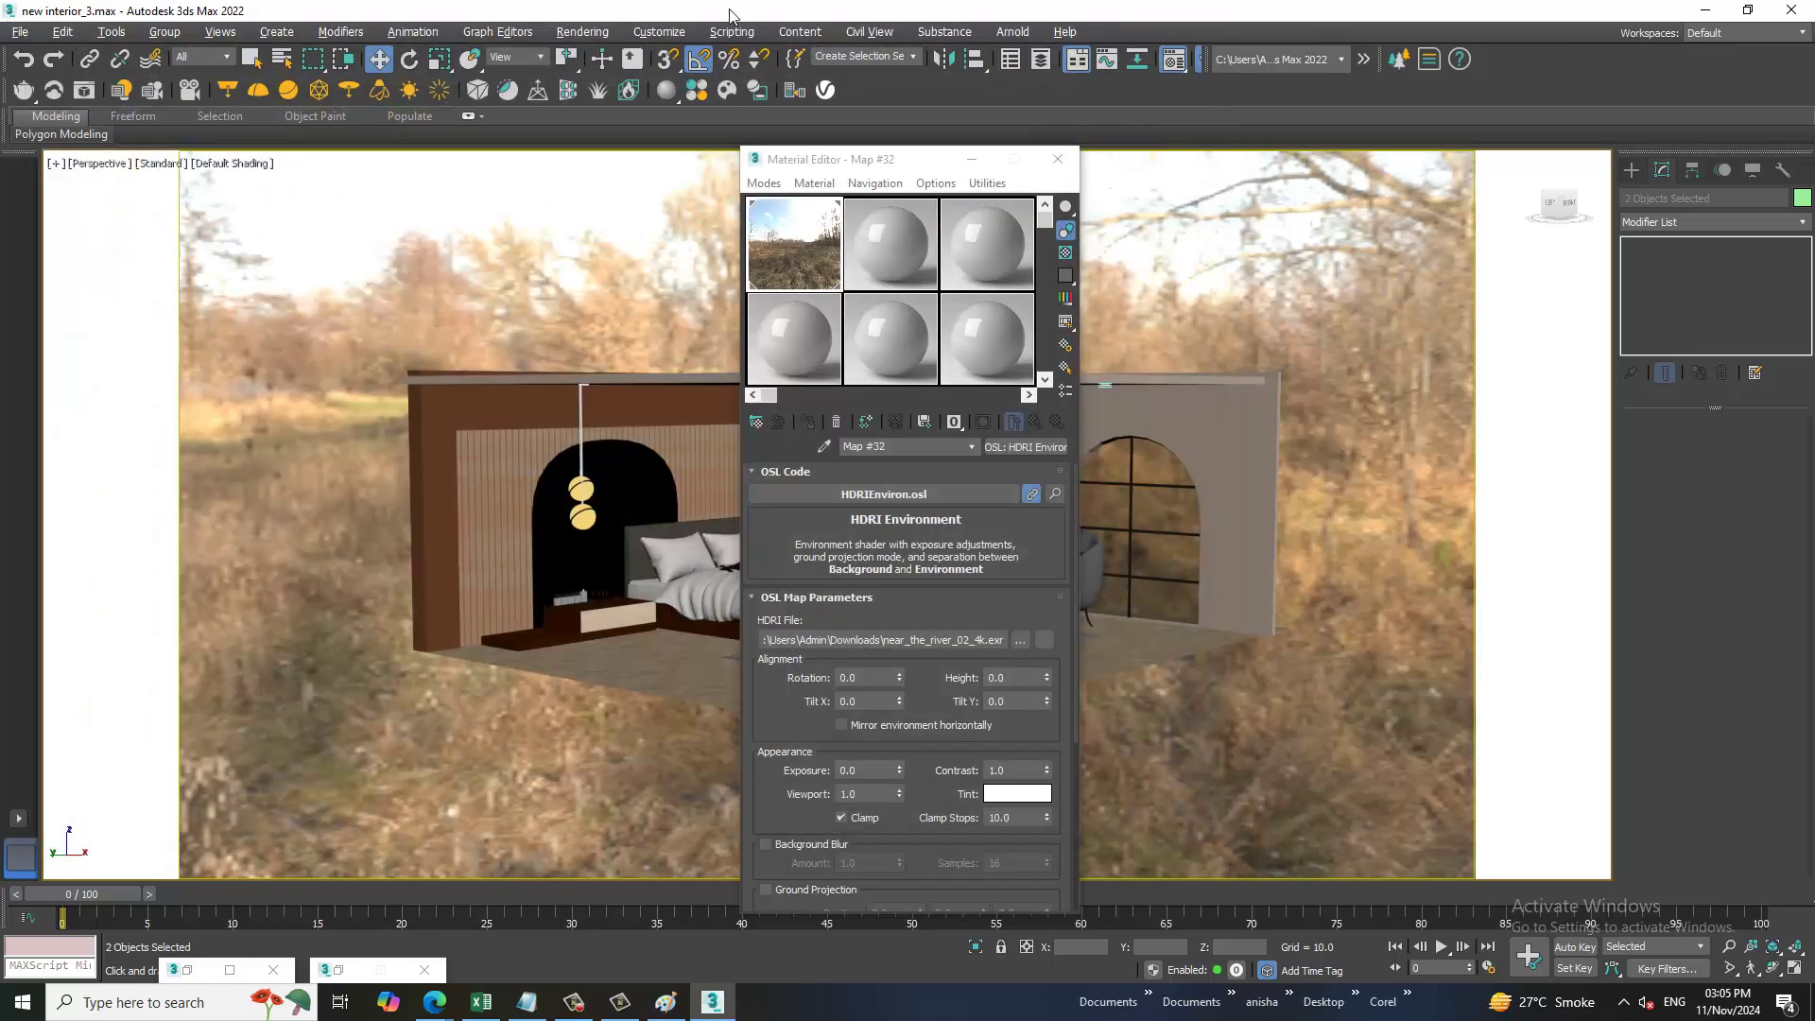
- Switch the Material Editor to Slate mode and minimise it
left_click(765, 183)
left_click(805, 232)
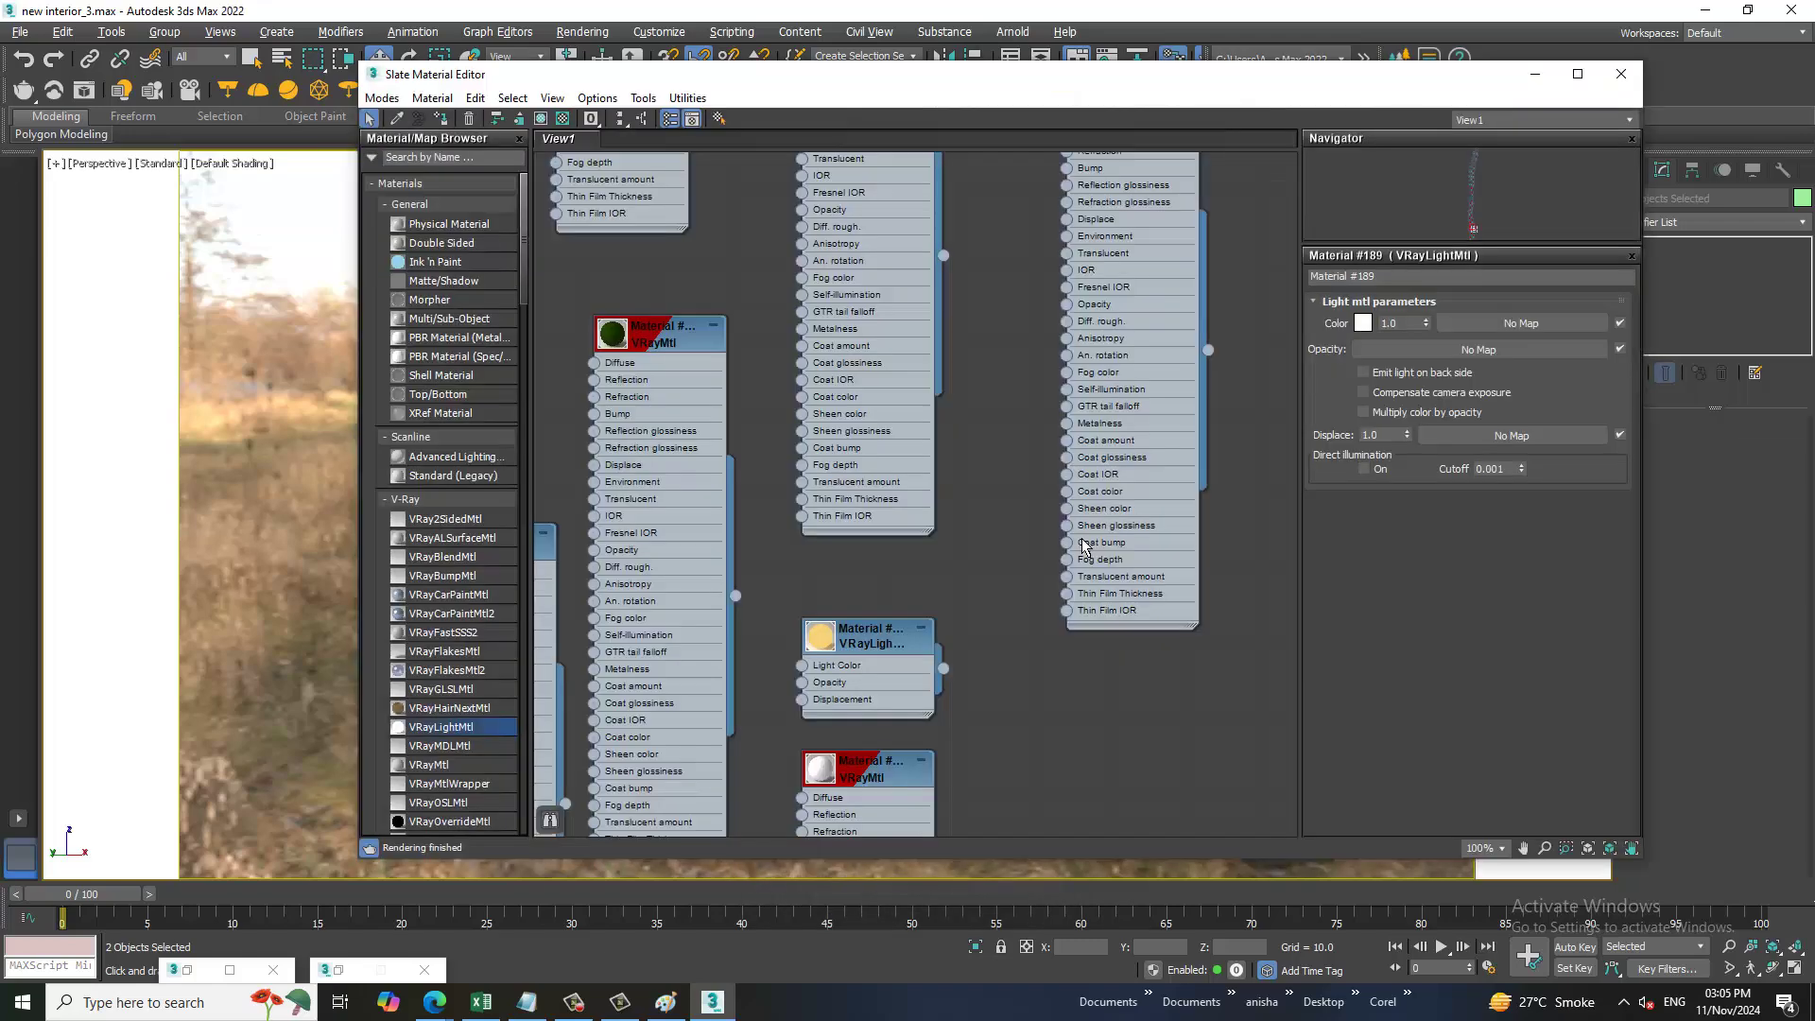
left_click(1535, 72)
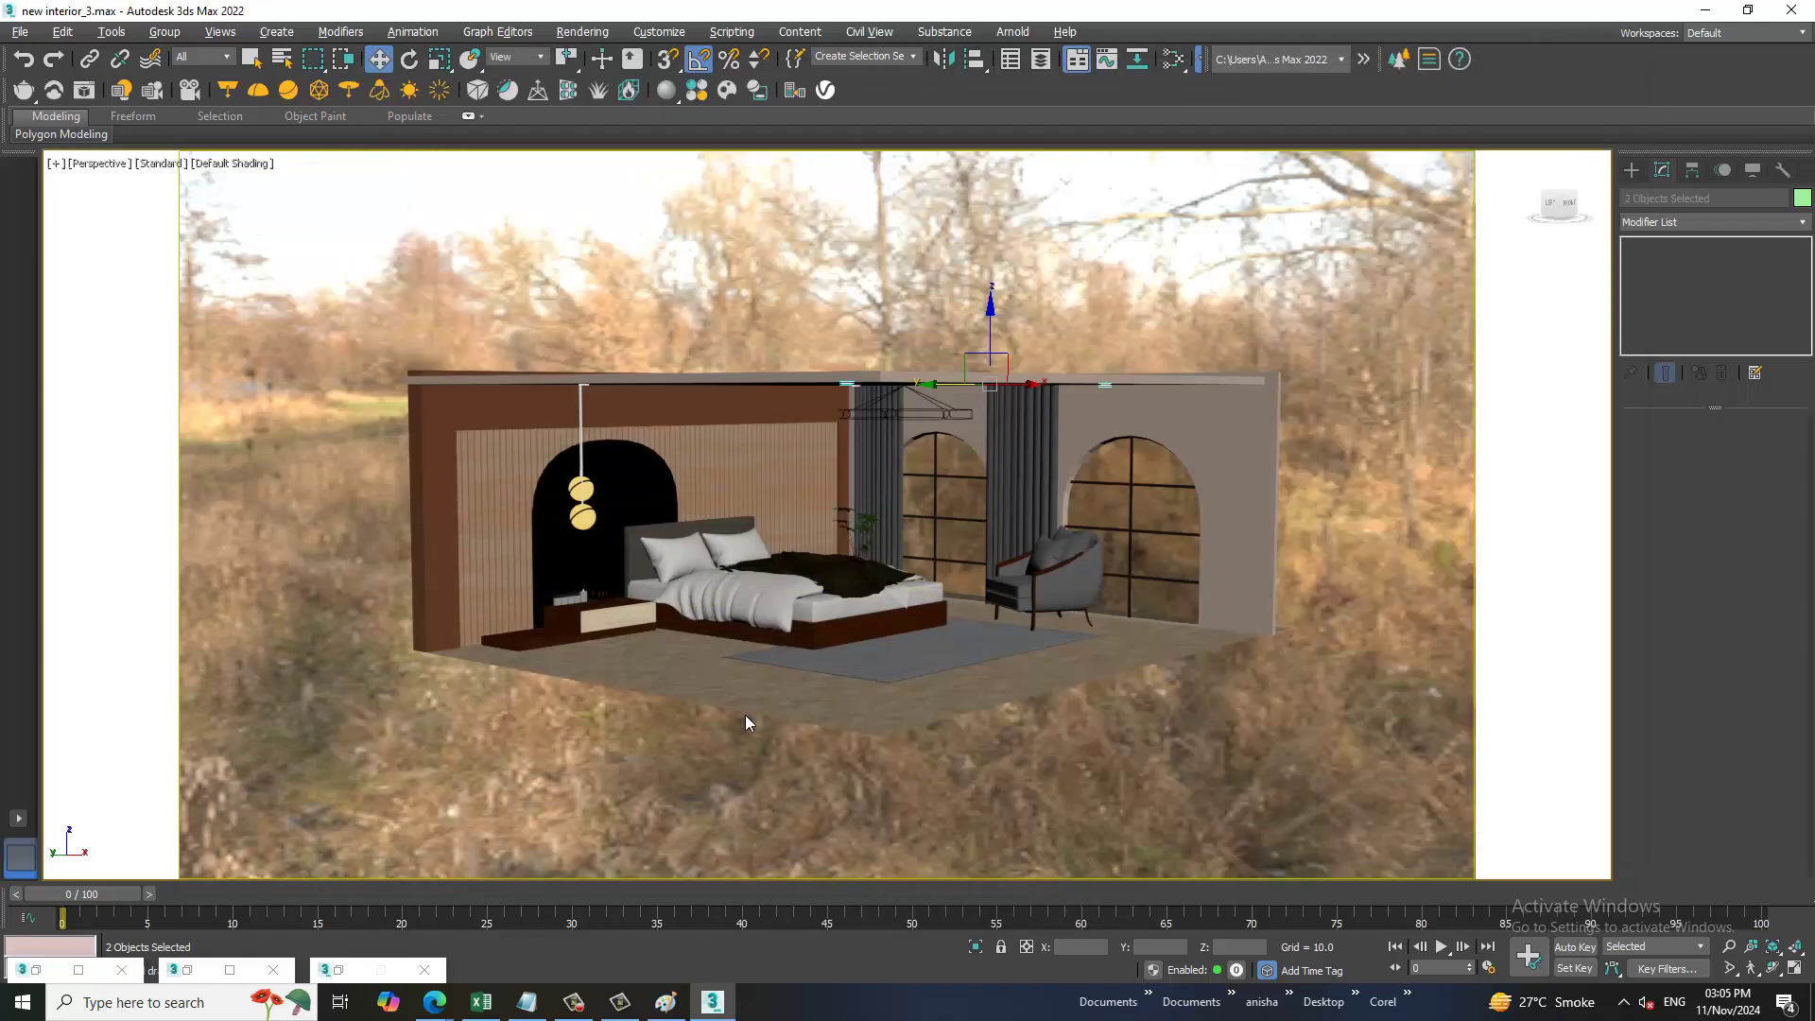
- Zoom and orbit the perspective view around the bed
scroll(846, 661, "up", 5)
scroll(847, 662, "down", 3)
scroll(870, 700, "down", 2)
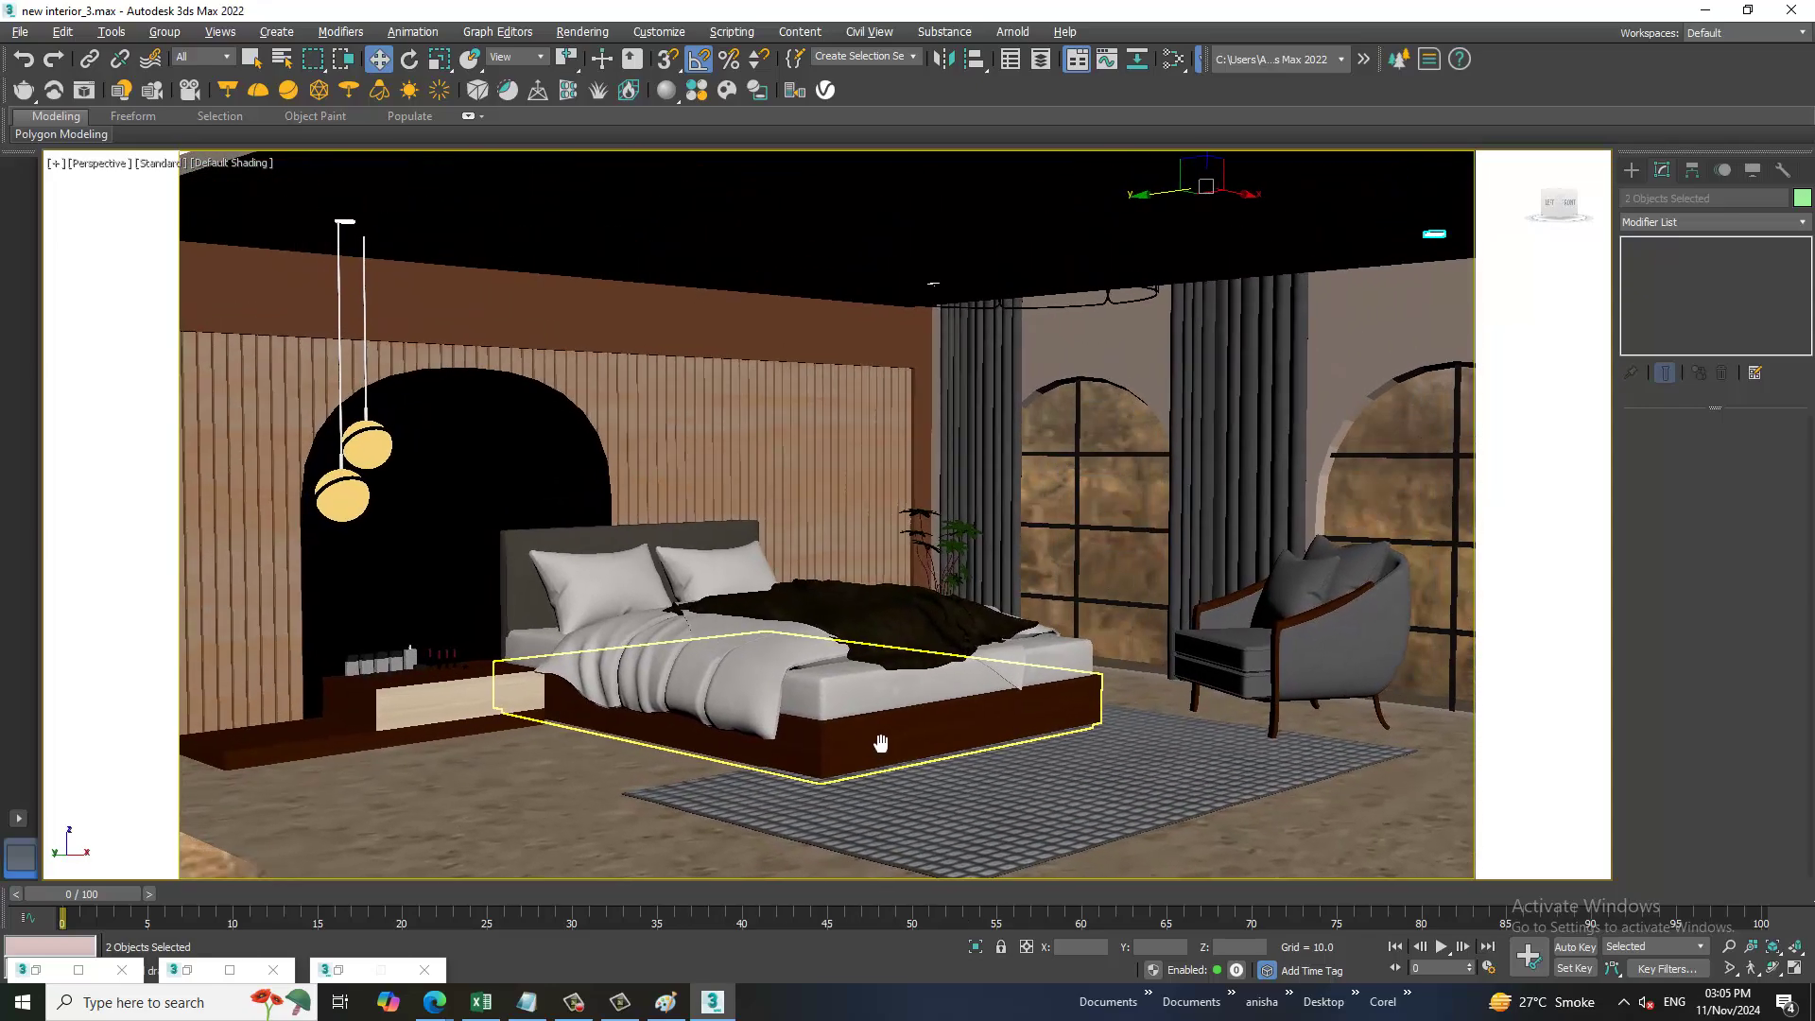
middle_click_drag(900, 739, 901, 741, "alt")
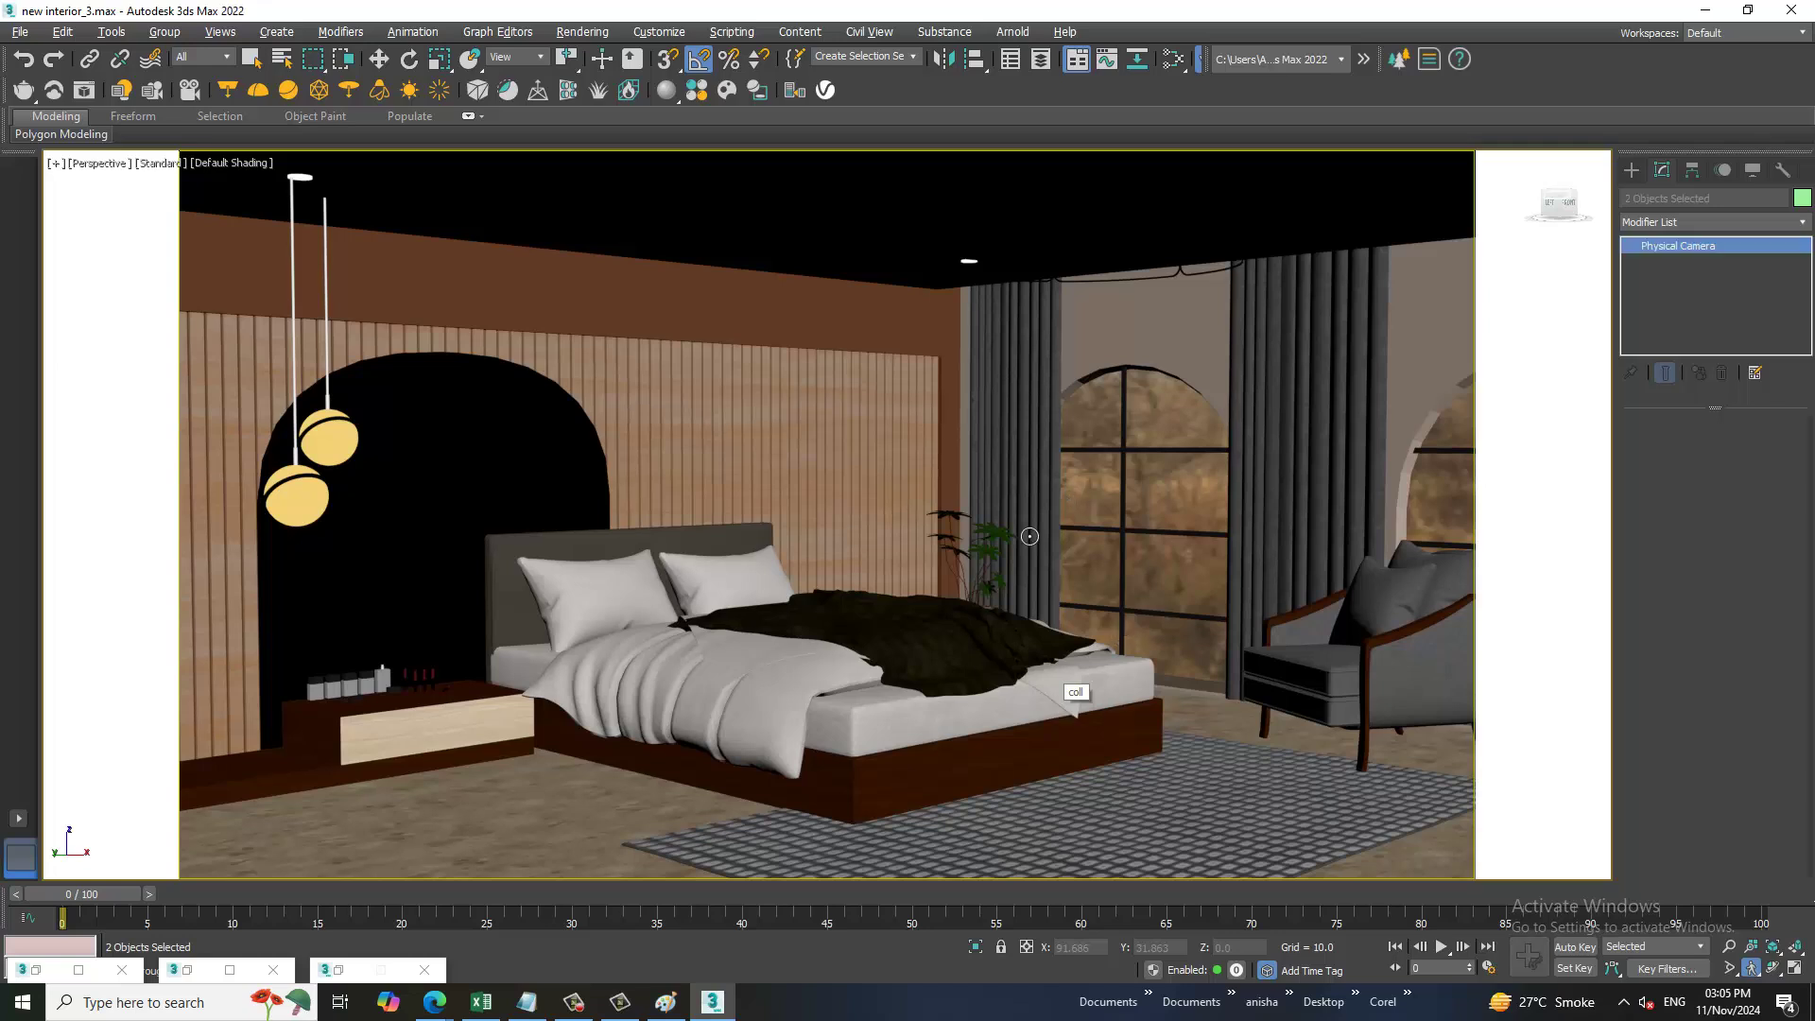
- Switch to the camera view and briefly enter and leave vertex editing on Wall001
key("c")
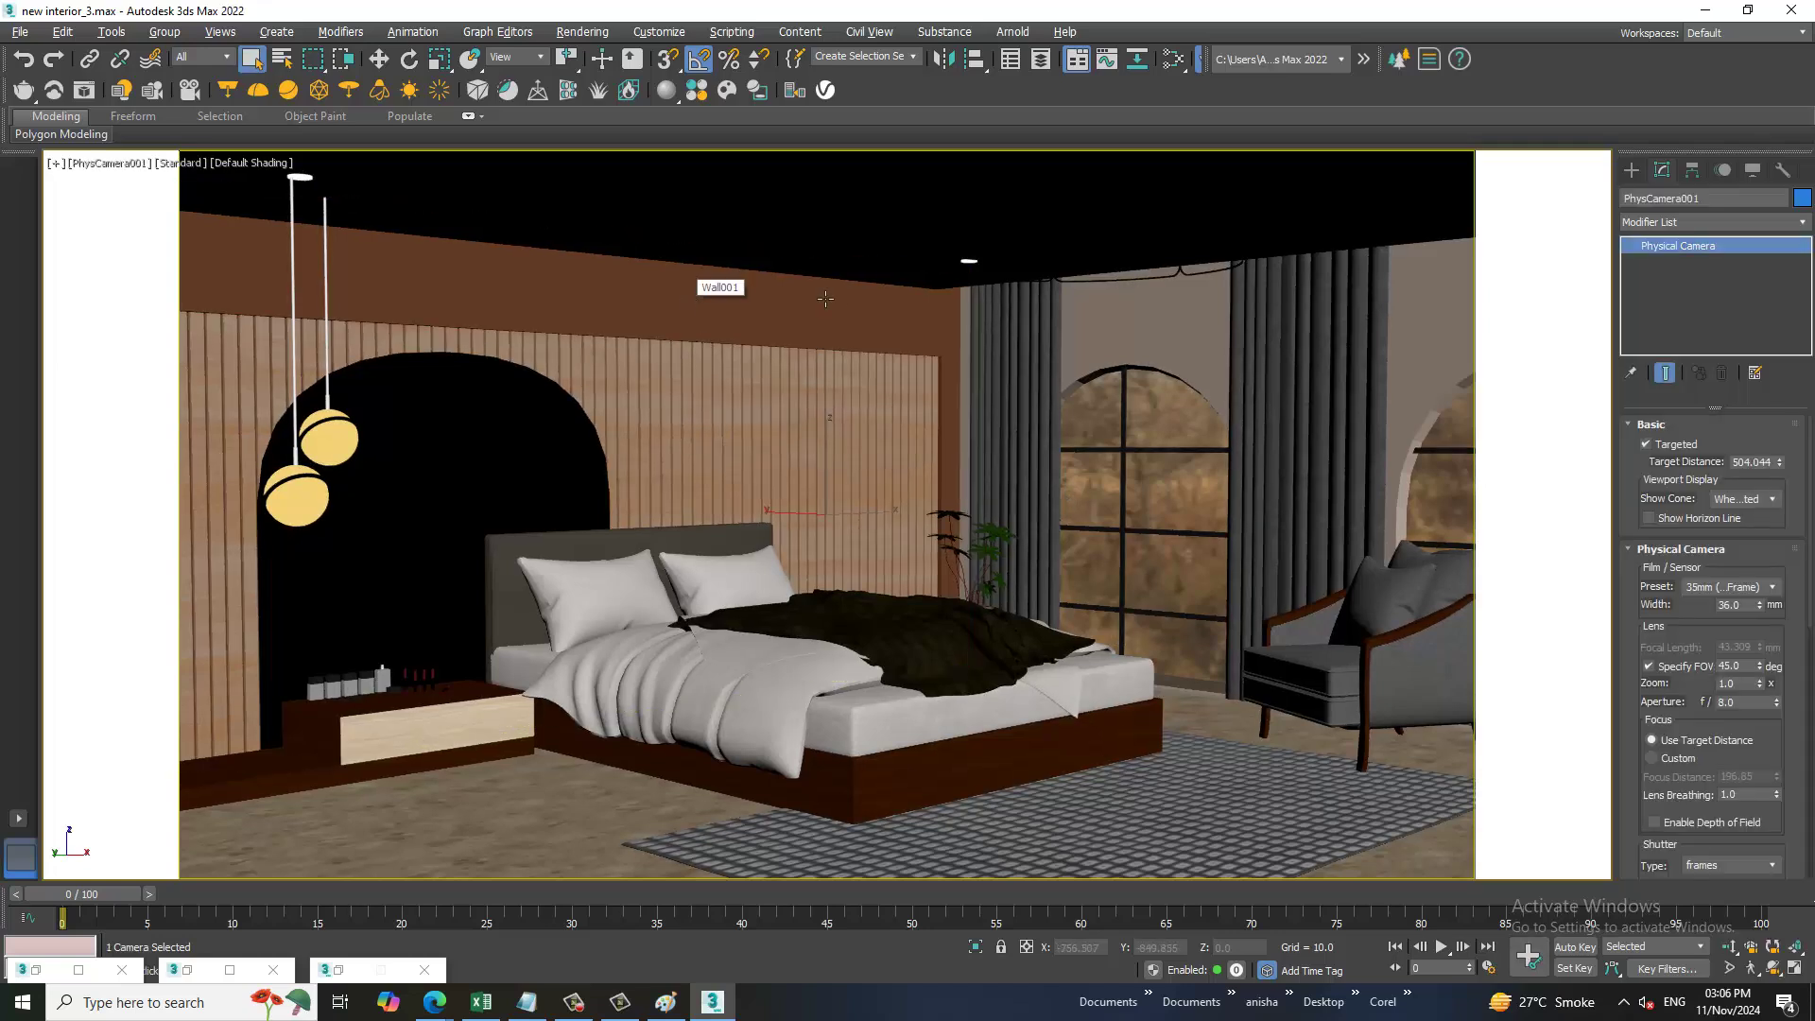
left_click(697, 293)
mouse_move(698, 293)
middle_mouse_down("alt")
mouse_move(859, 295)
mouse_move(889, 320)
mouse_move(874, 349)
middle_mouse_up("alt")
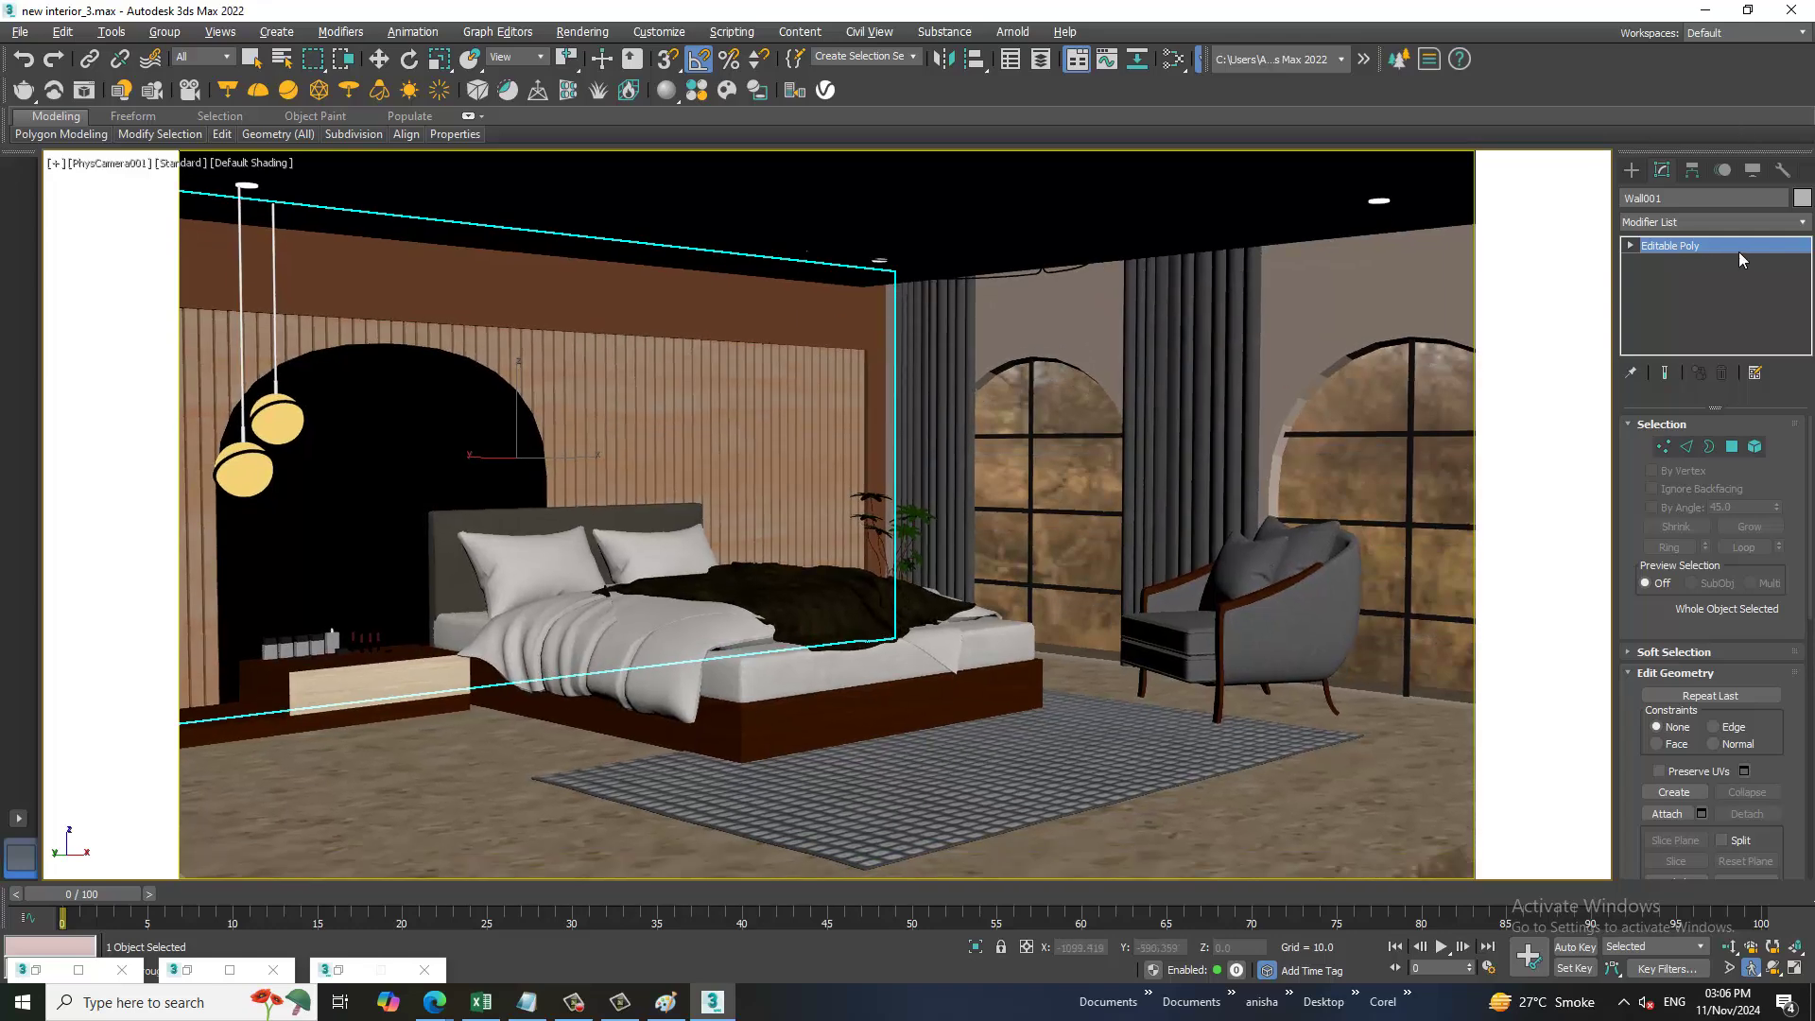
key("1")
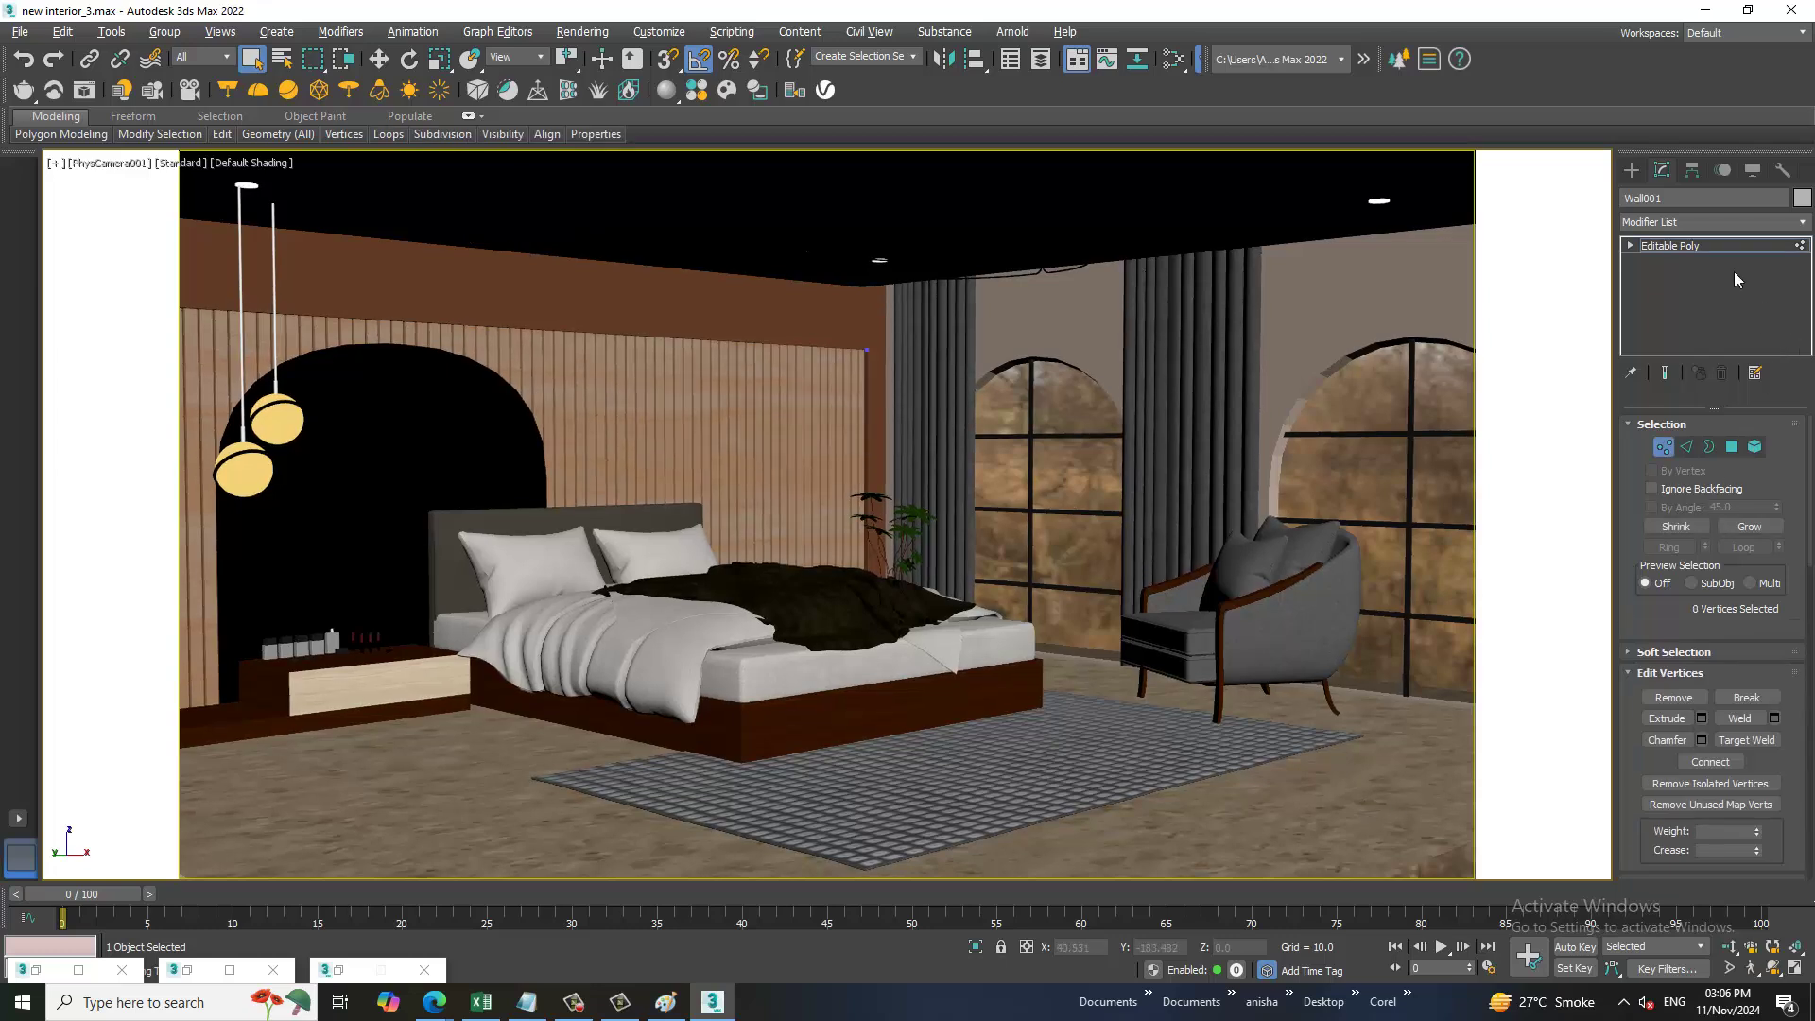
left_click(1730, 245)
- Select Plane001 and move its edge vertices outward so the floor extends past the room's right side
left_click(1204, 842)
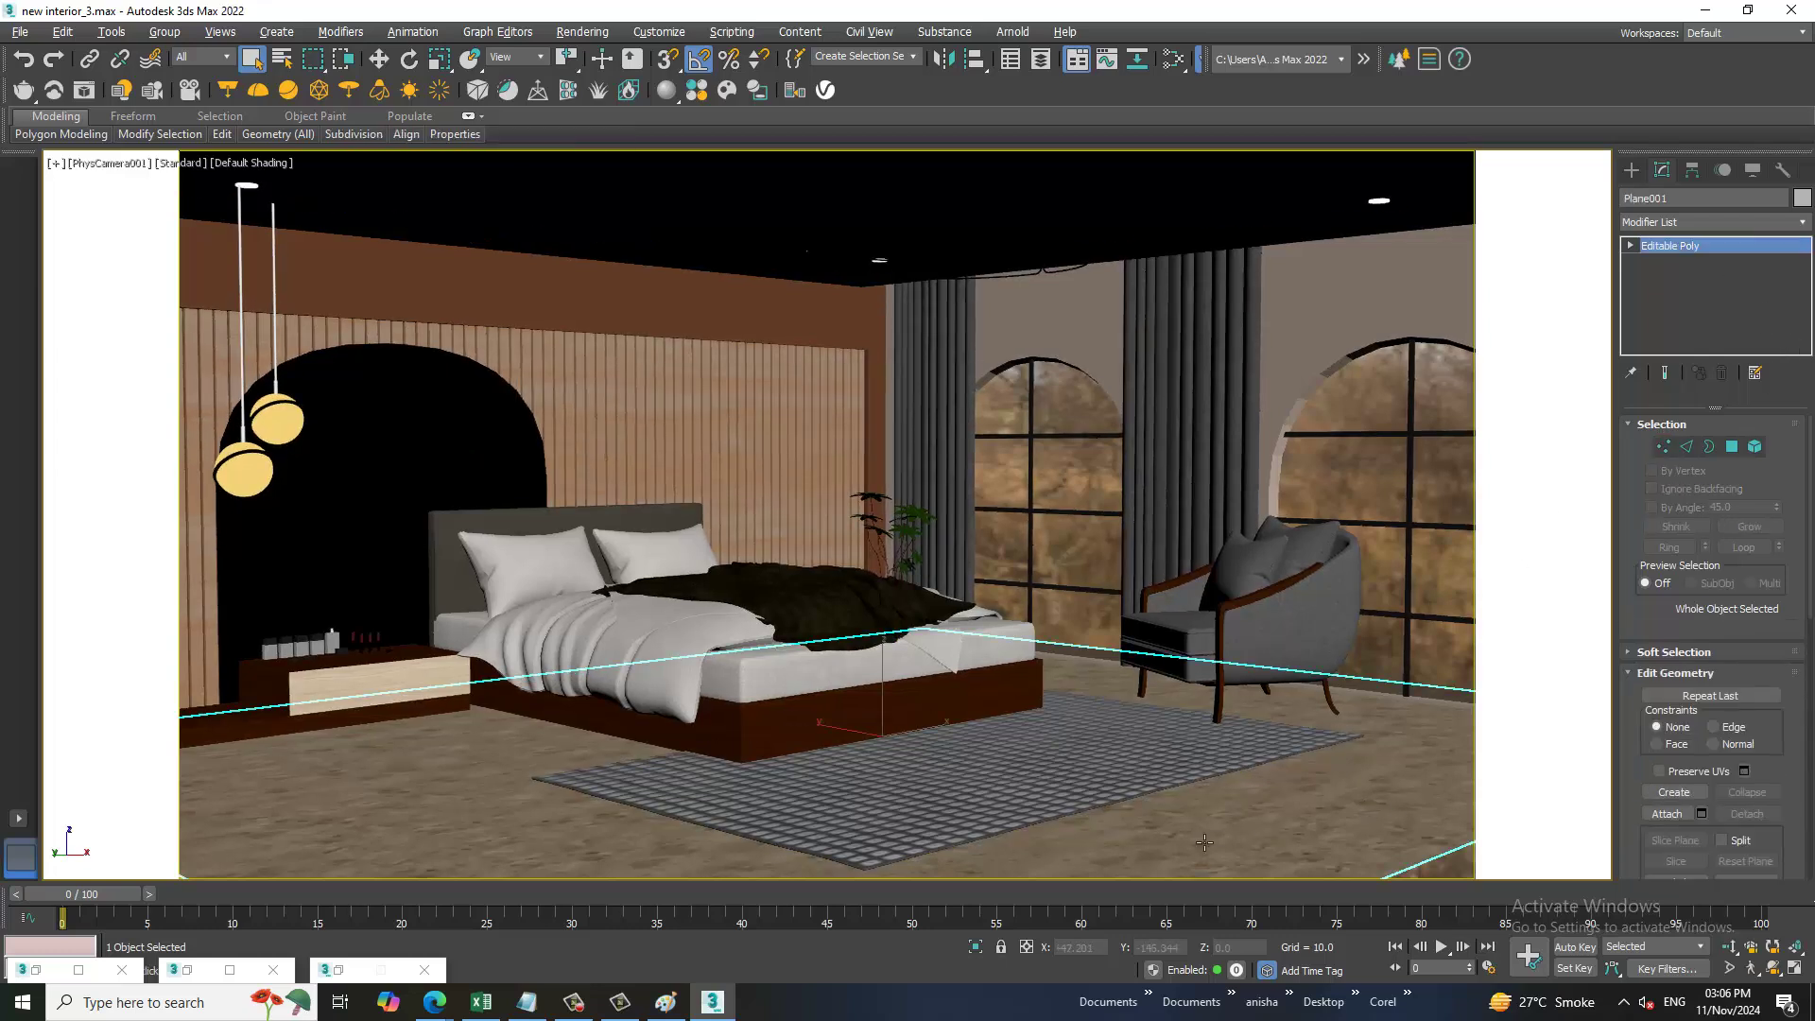
key("p")
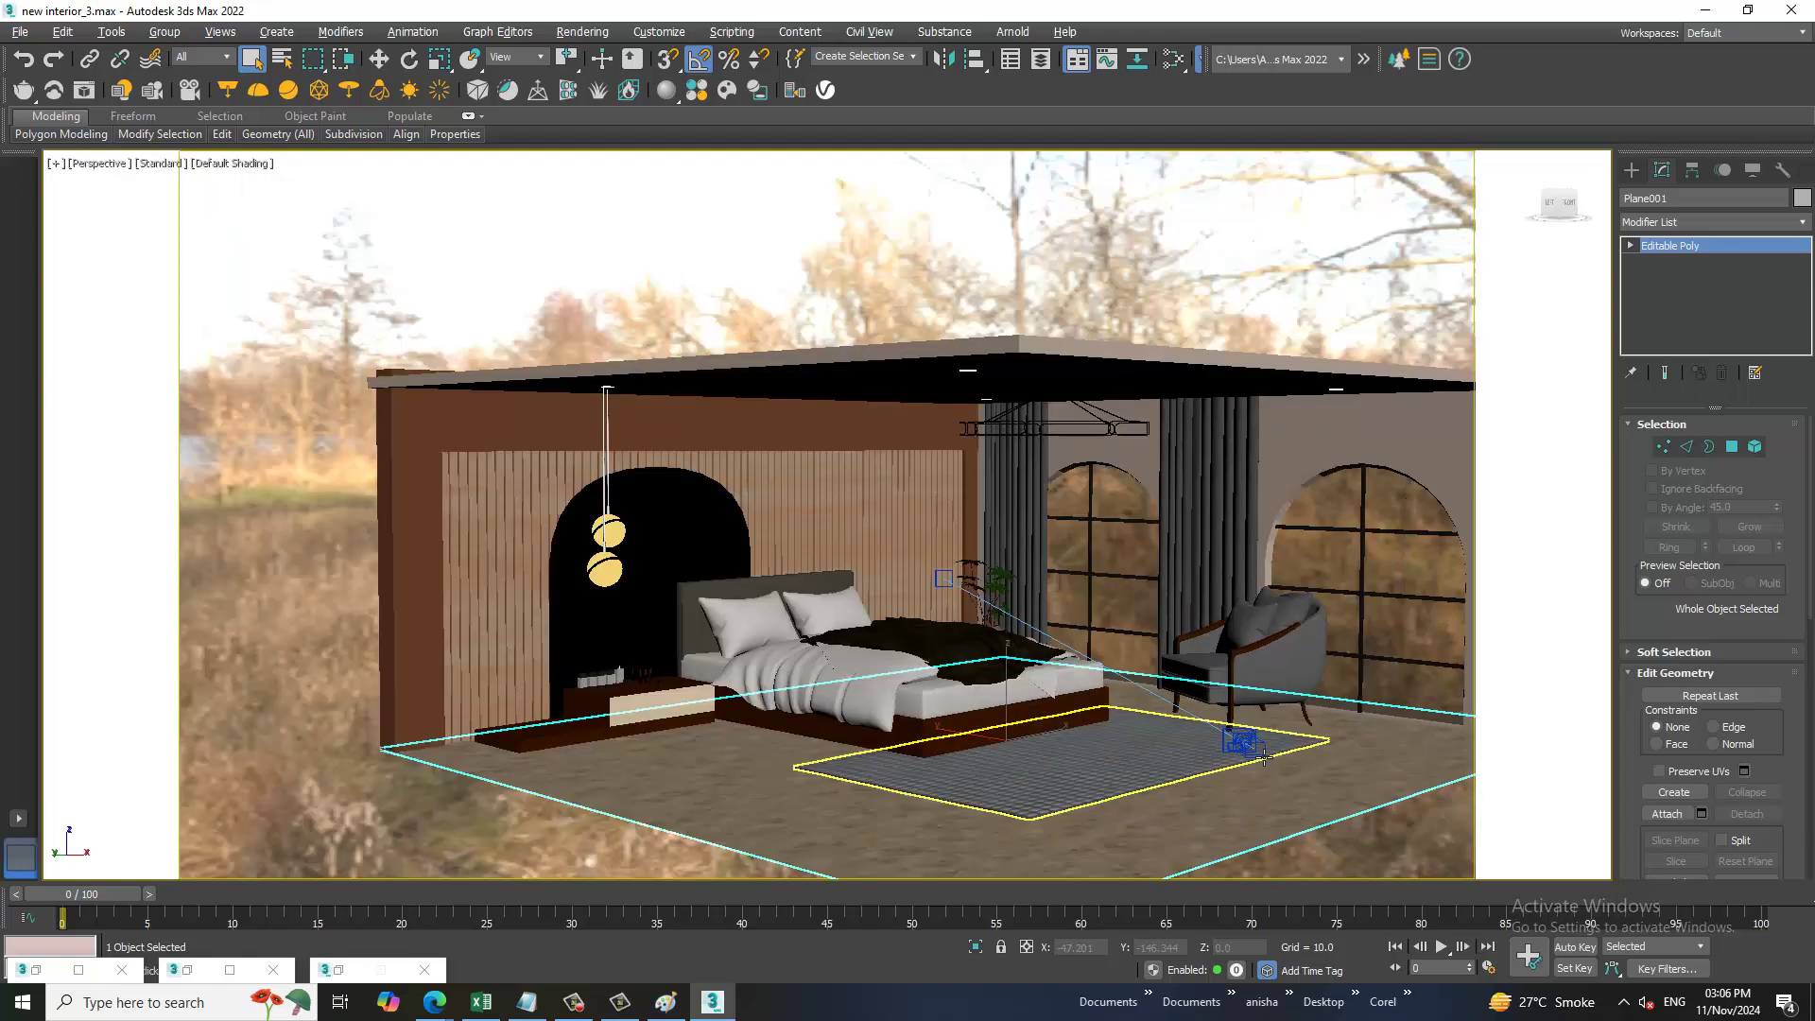
scroll(1250, 756, "down", 3)
mouse_move(1250, 756)
middle_mouse_down("alt")
mouse_move(1302, 775)
mouse_move(1228, 495)
middle_mouse_up("alt")
scroll(1302, 775, "down", 3)
key("1")
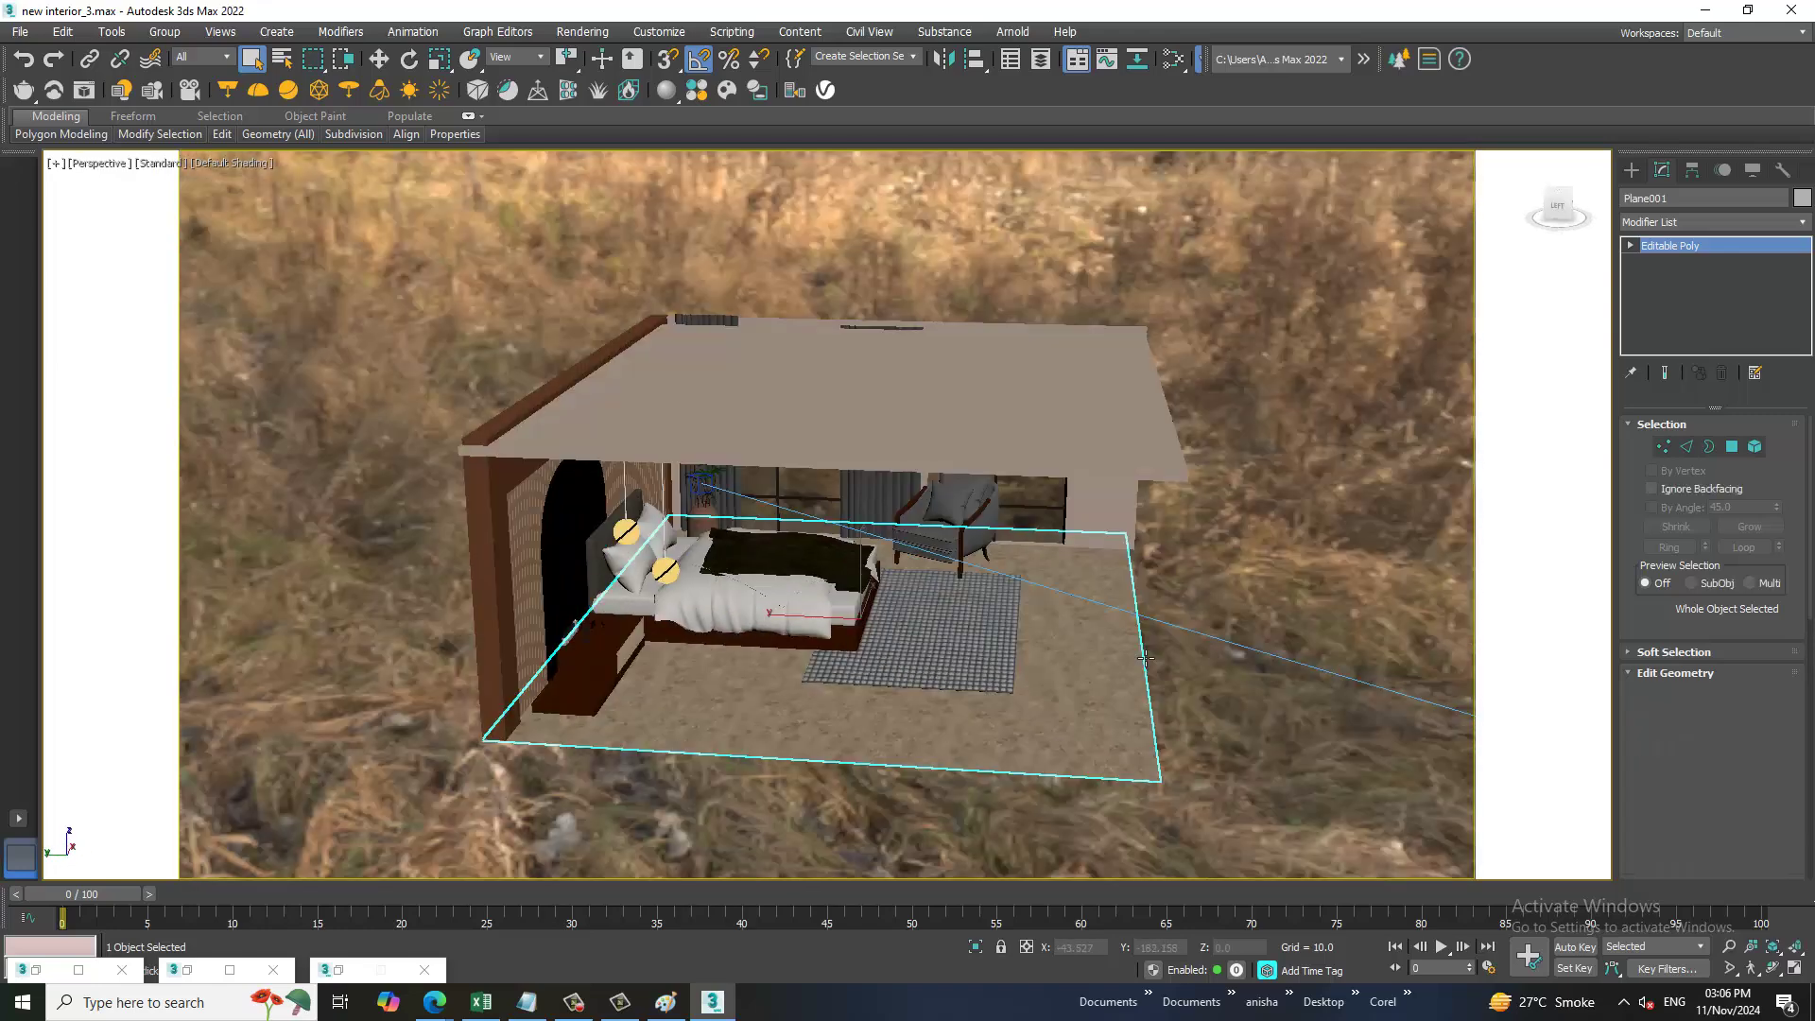
key("w")
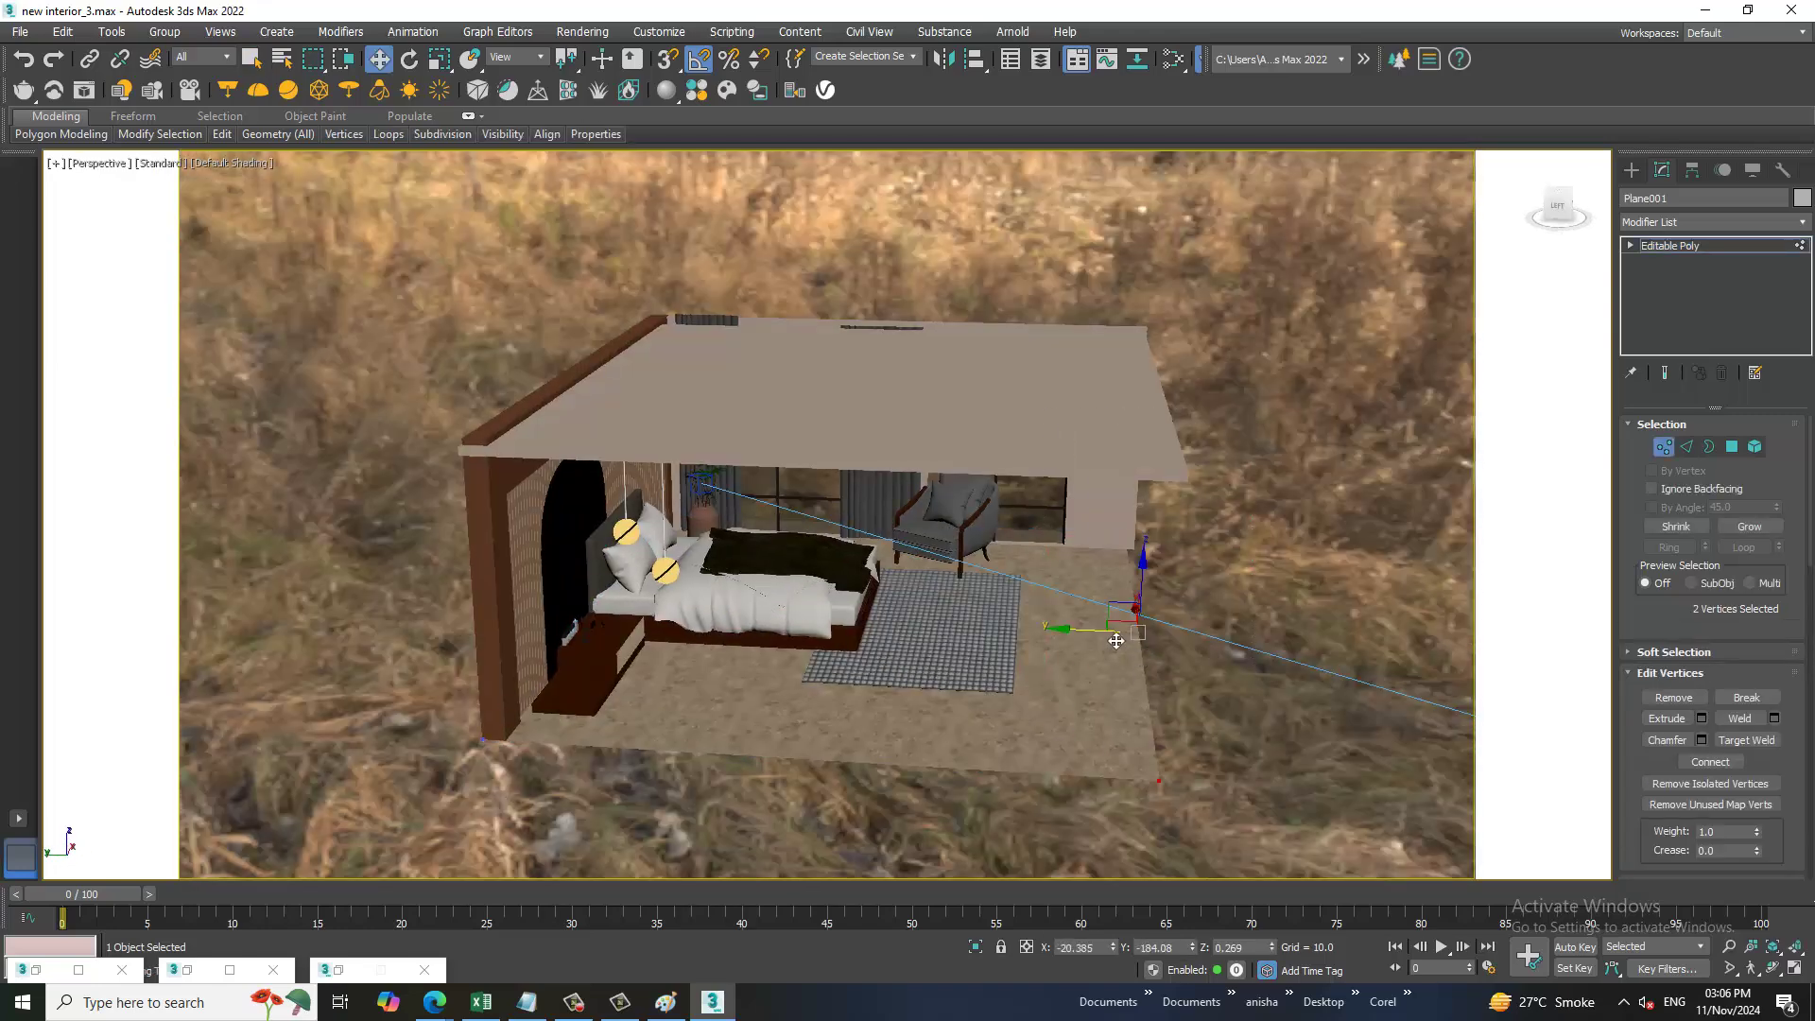
left_click_drag(1098, 640, 1253, 635)
left_click(1749, 247)
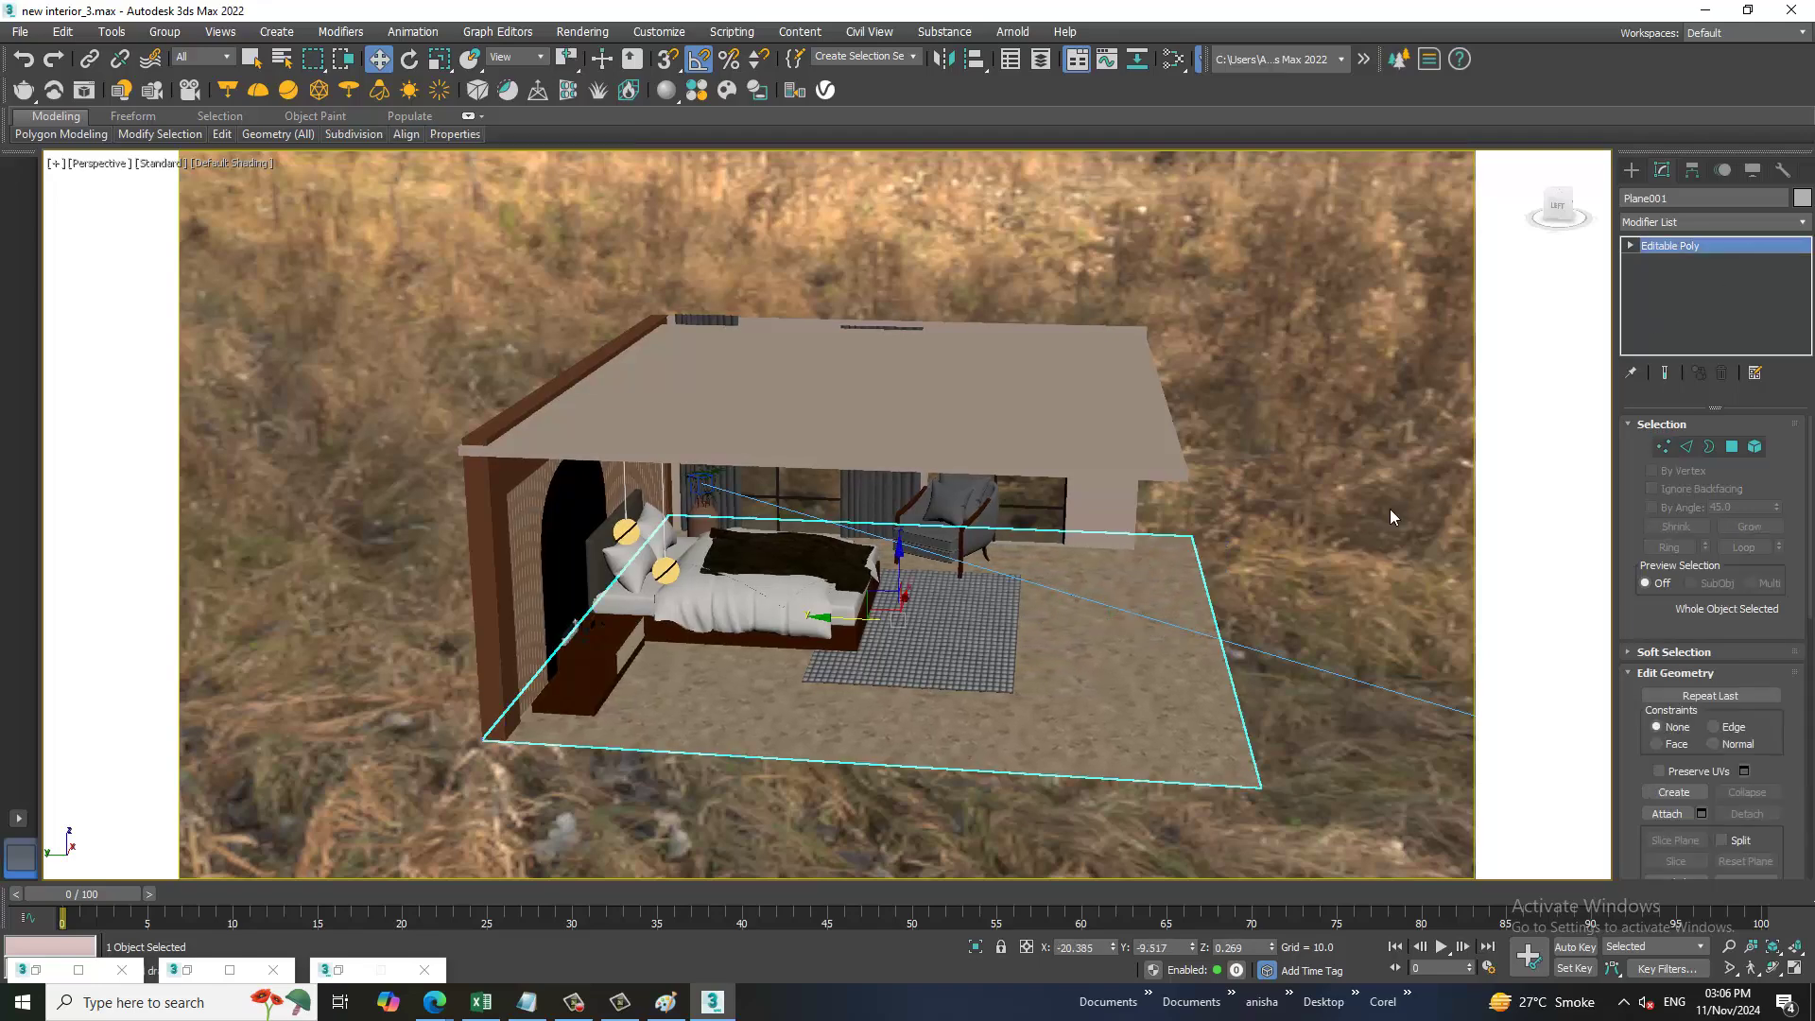
- Return to the camera view and render it
key("c")
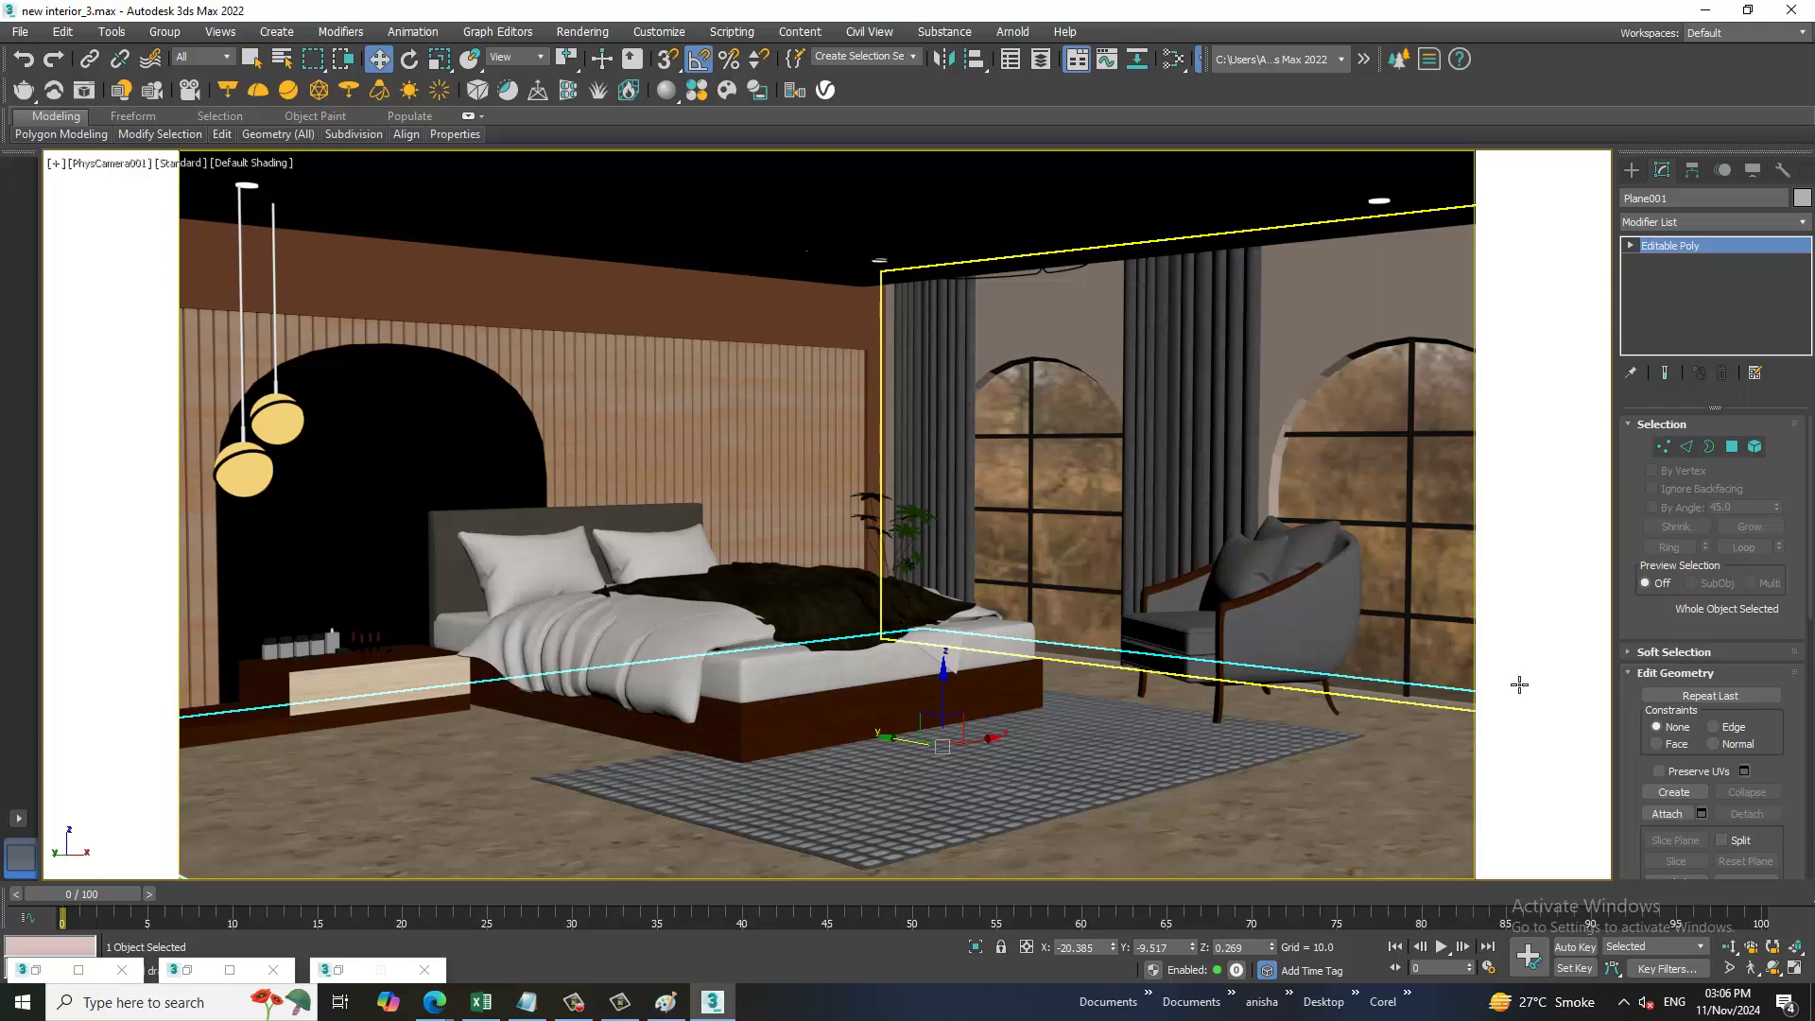
left_click(588, 42)
left_click(620, 68)
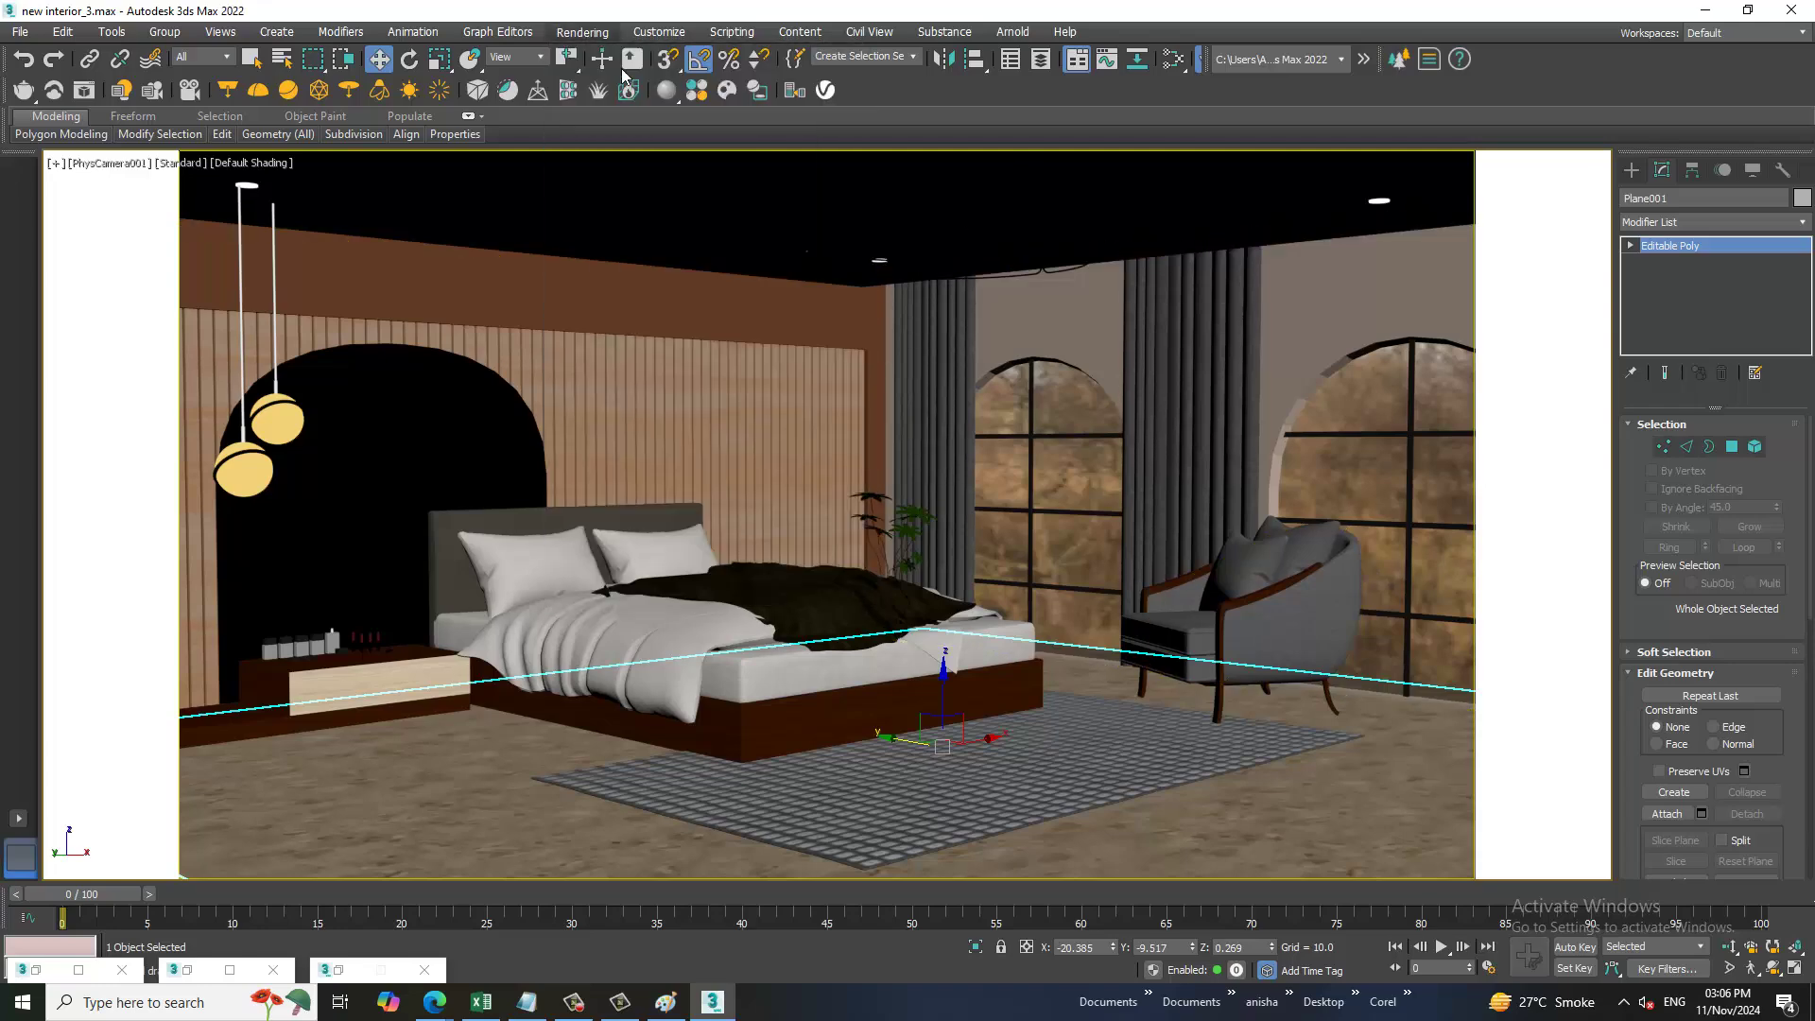
- Zoom the V-Ray frame buffer to inspect the bedroom render, then close it once finished
scroll(709, 405, "up", 1)
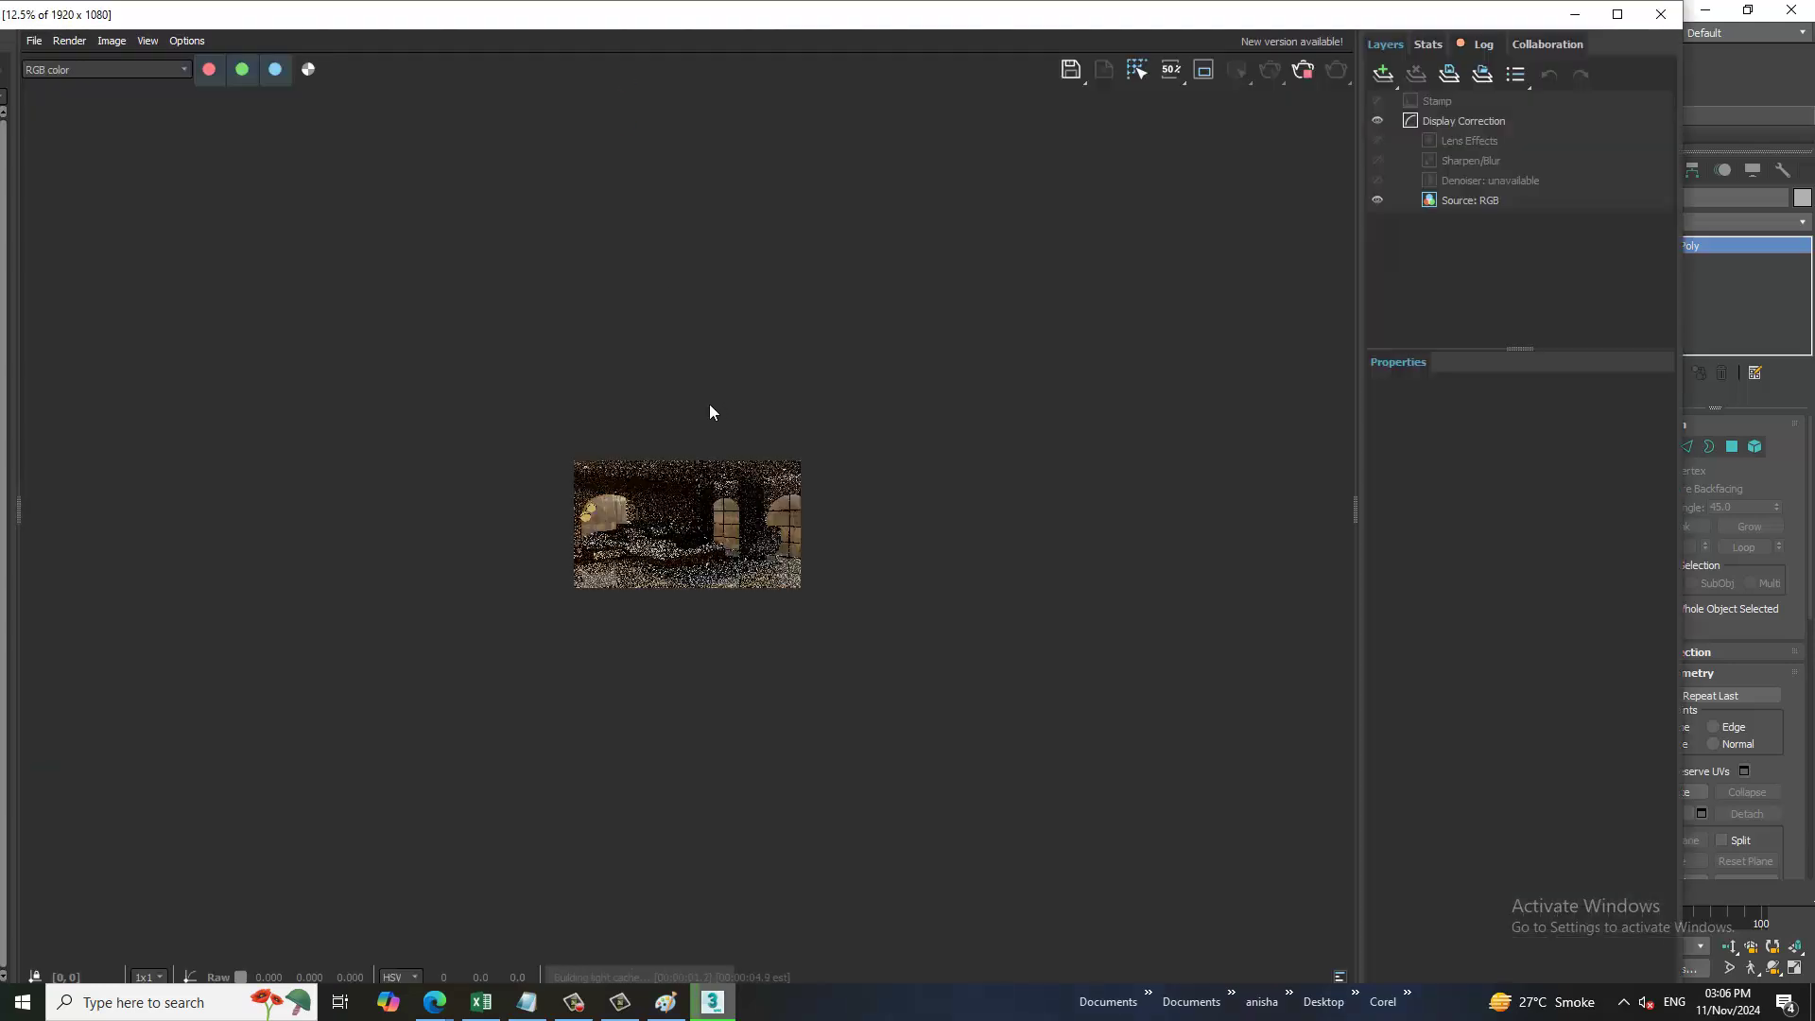
scroll(707, 525, "up", 2)
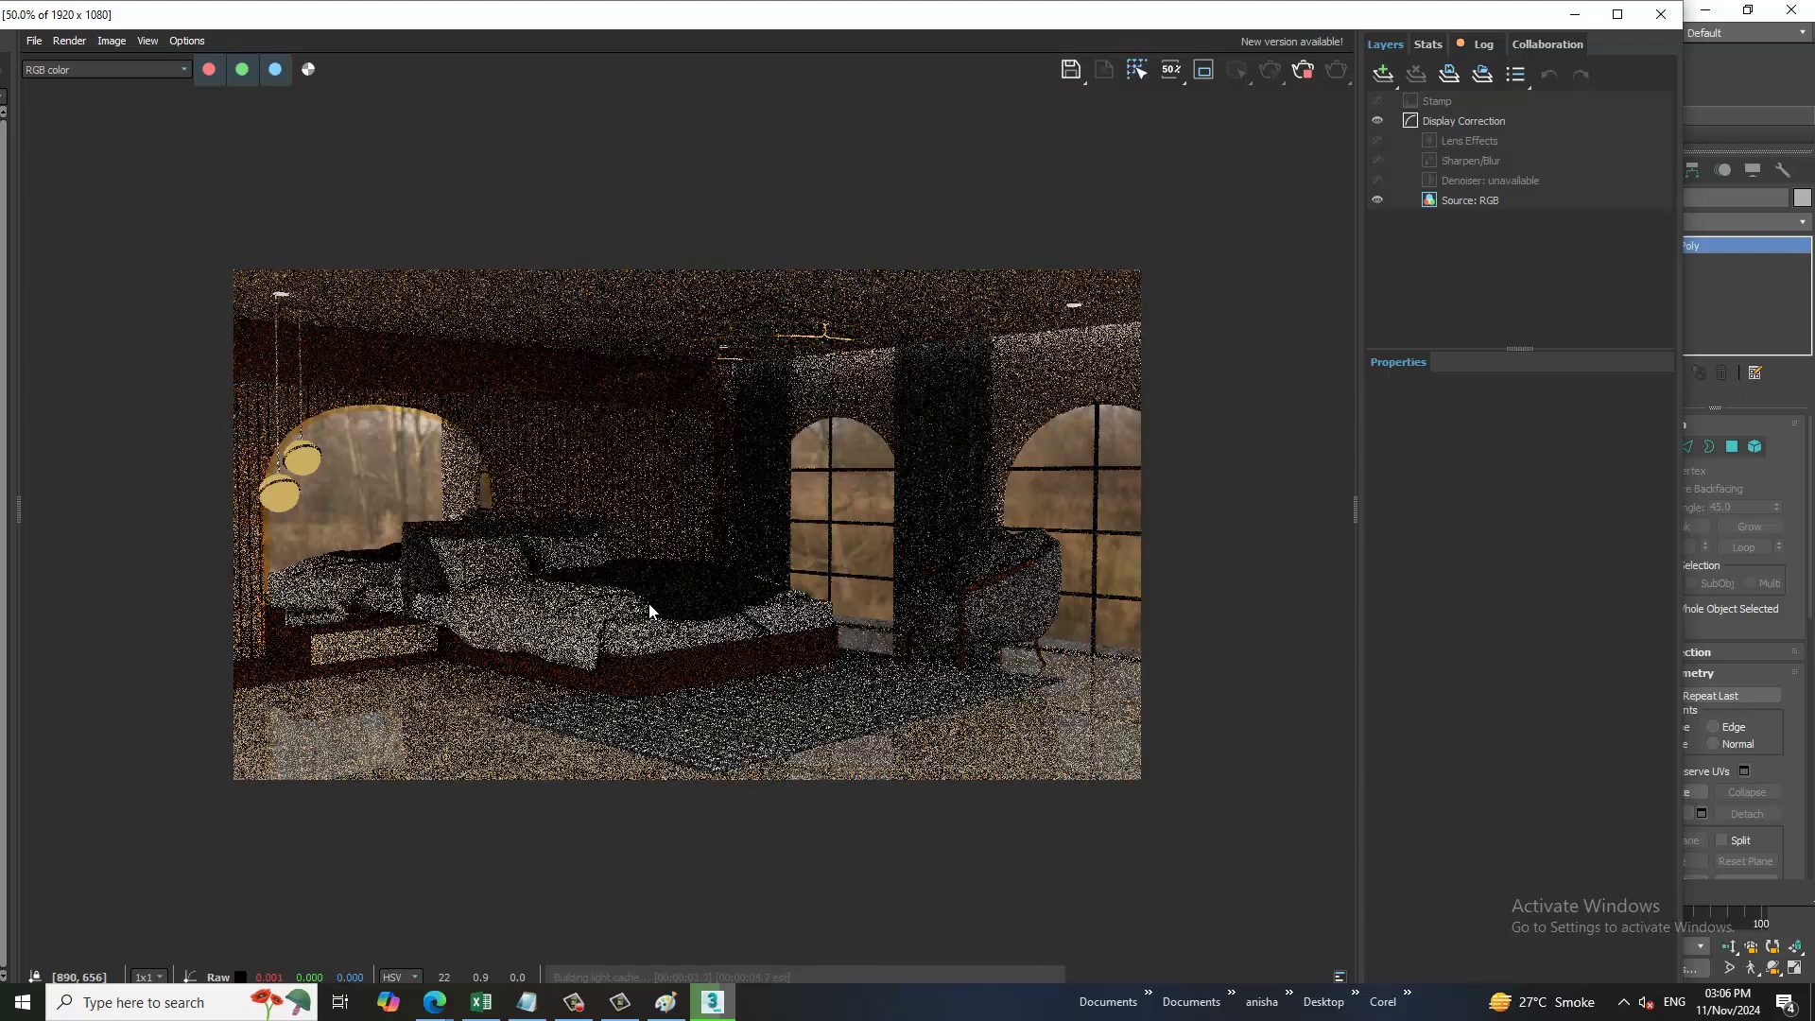
scroll(648, 603, "up", 1)
scroll(649, 615, "down", 1)
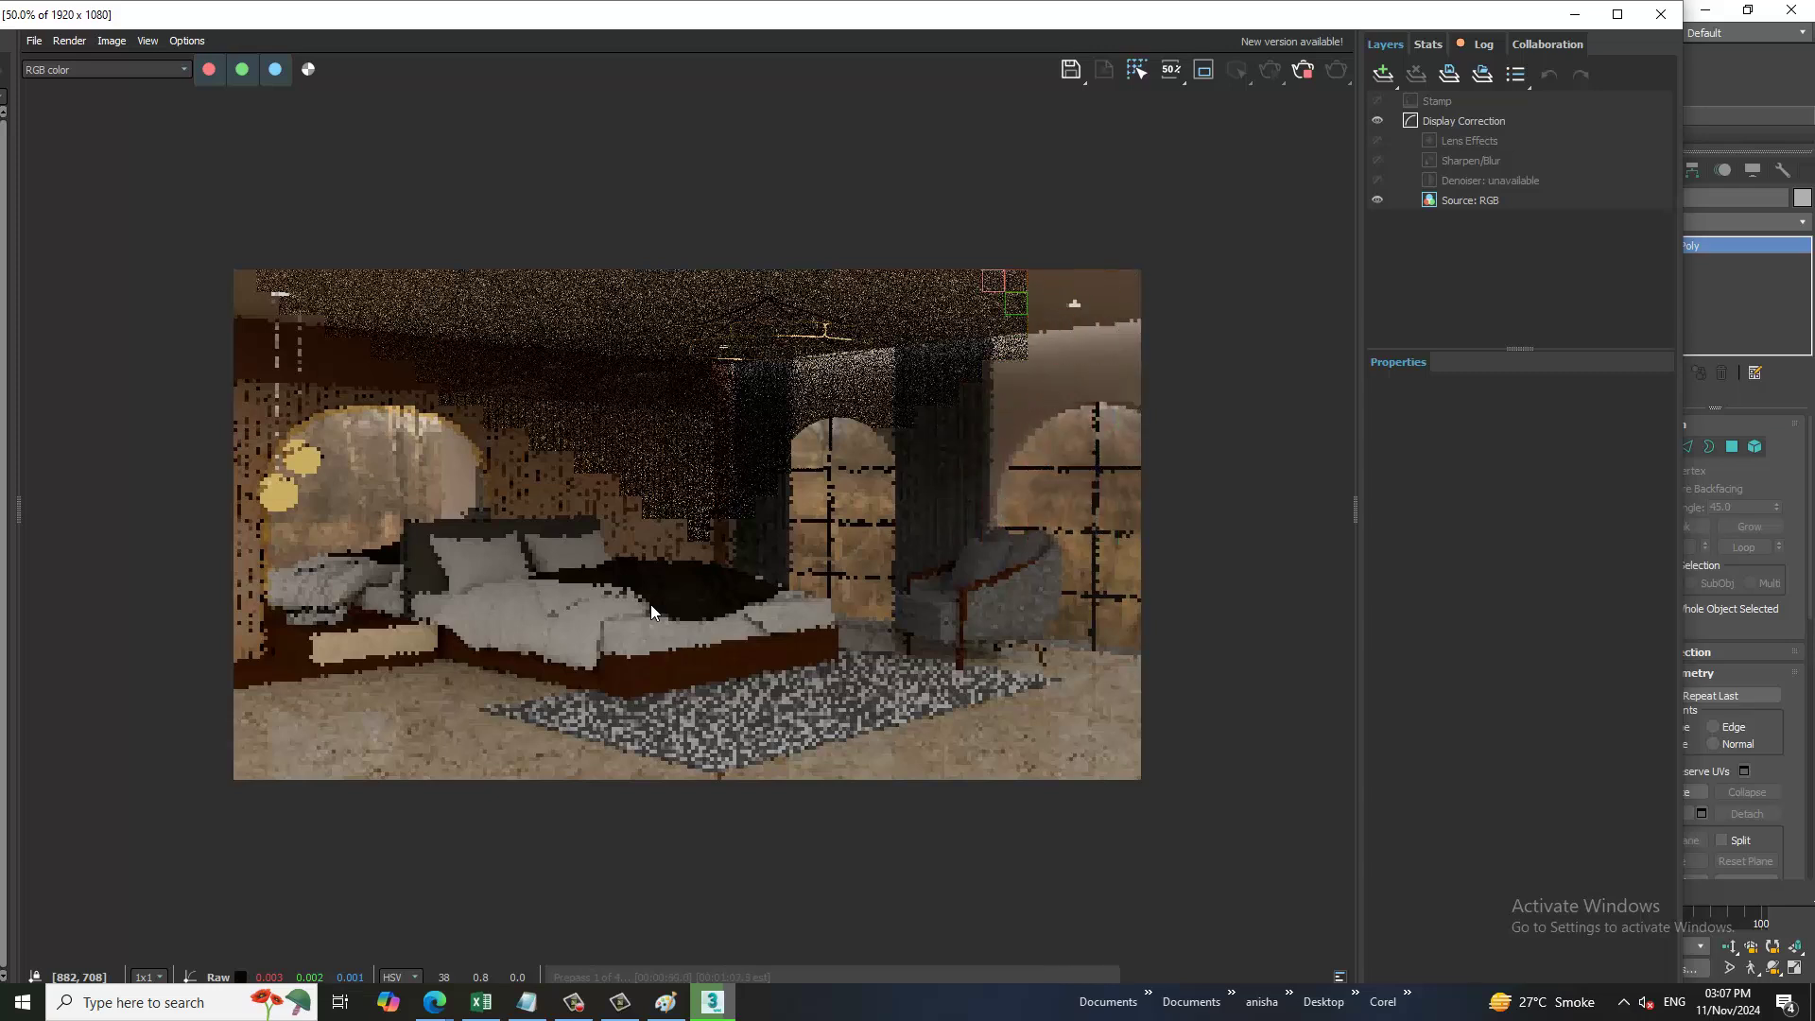
left_click(1660, 15)
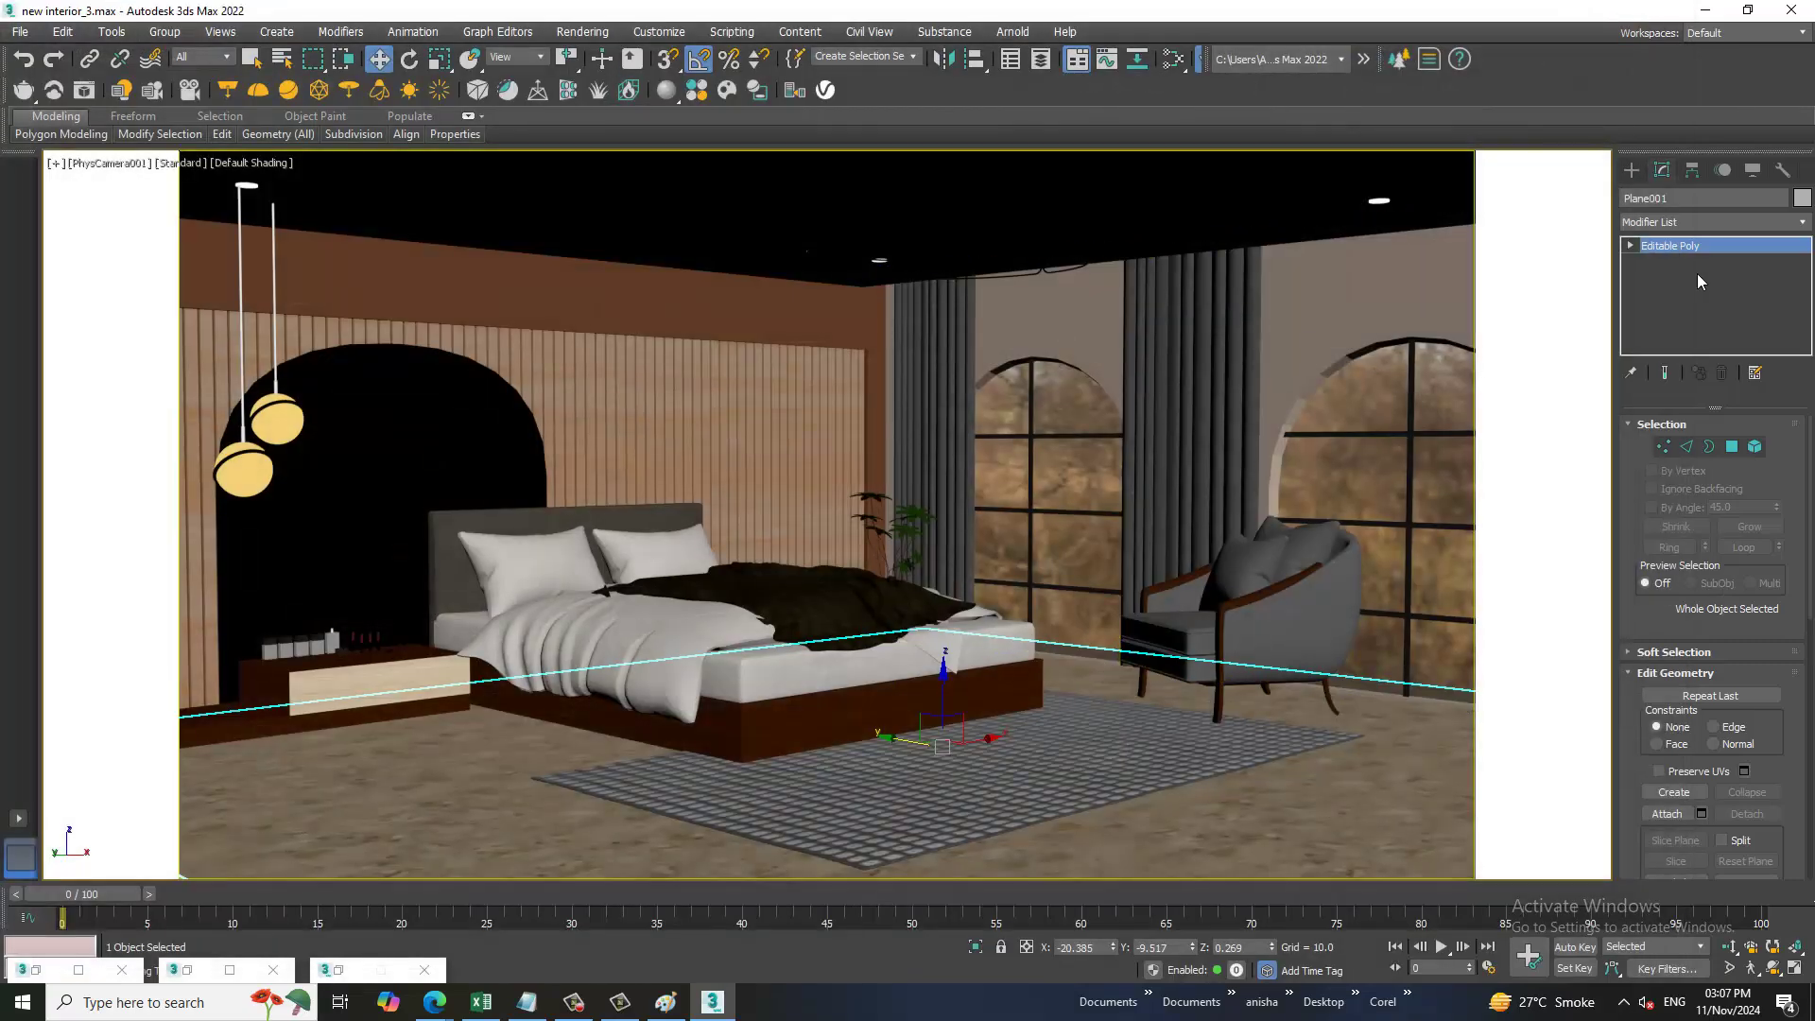
- Draw a thin 0.01-high box covering the whole room plan in the Top view
left_click(1631, 169)
left_click(1665, 296)
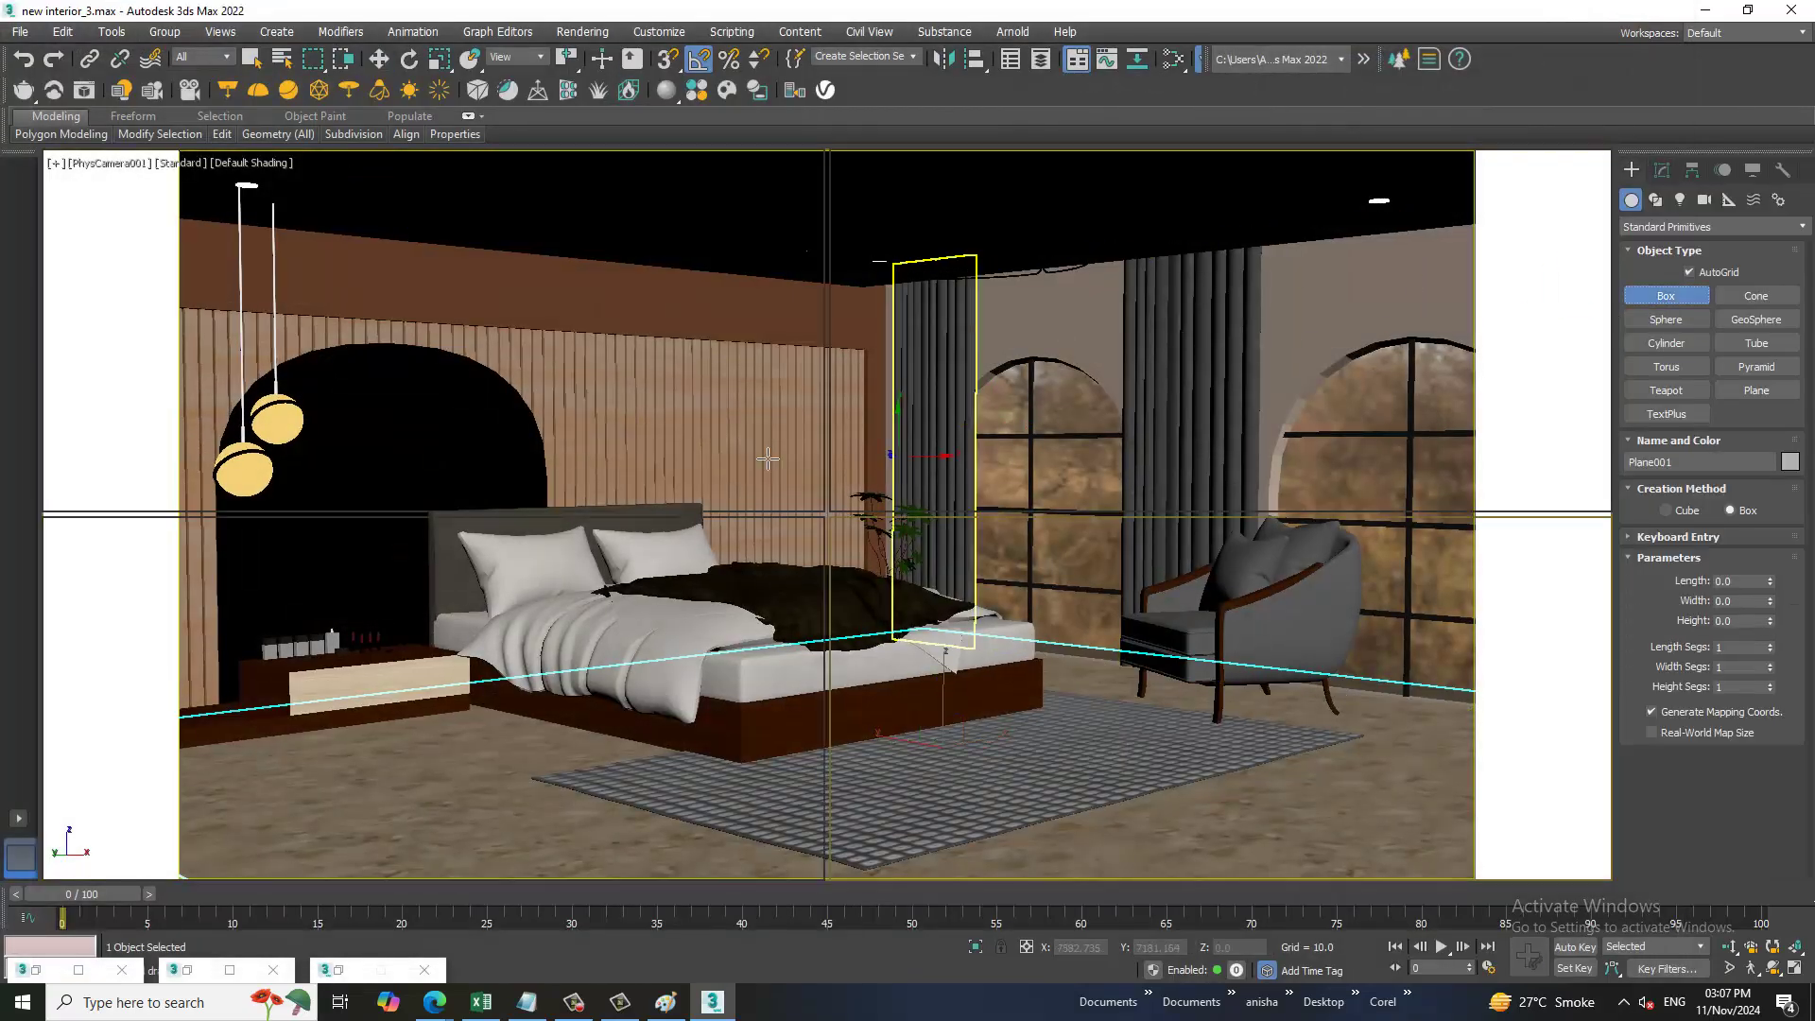
key("alt+w")
right_click(624, 401)
key("alt+w")
scroll(587, 388, "down", 5)
scroll(567, 369, "down", 3)
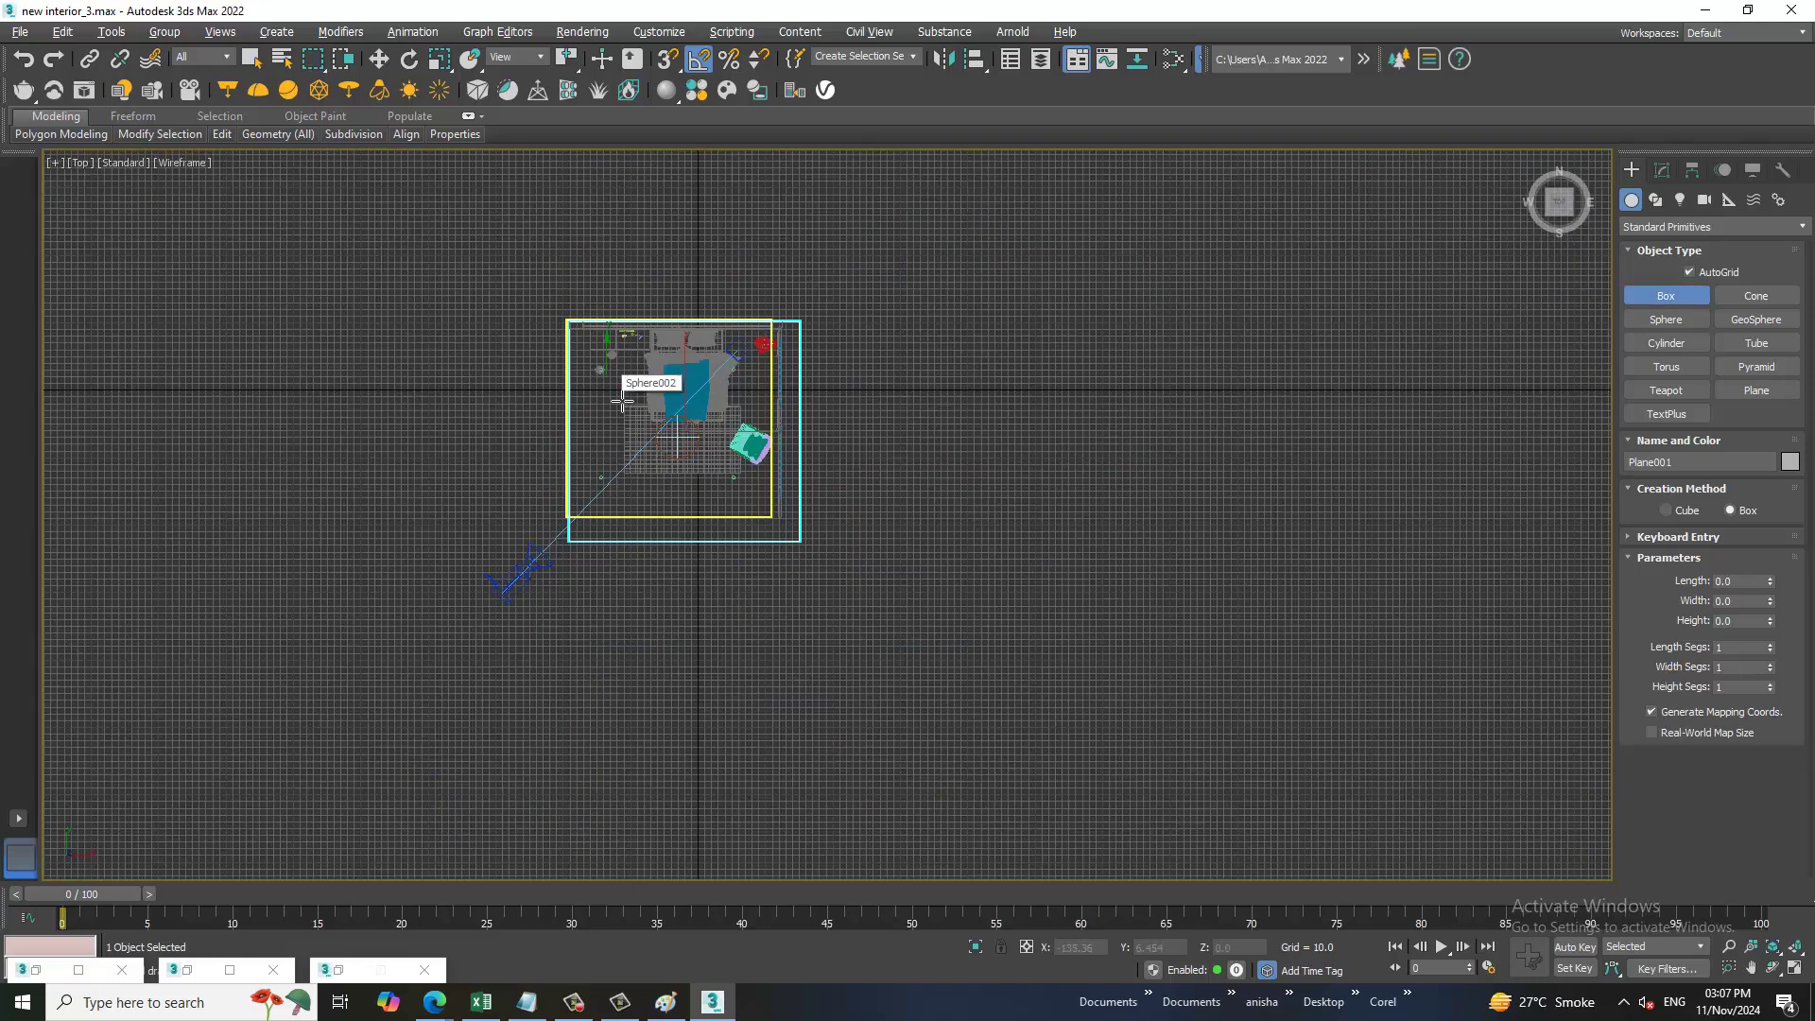
middle_click_drag(556, 357, 664, 387)
scroll(664, 387, "up", 2)
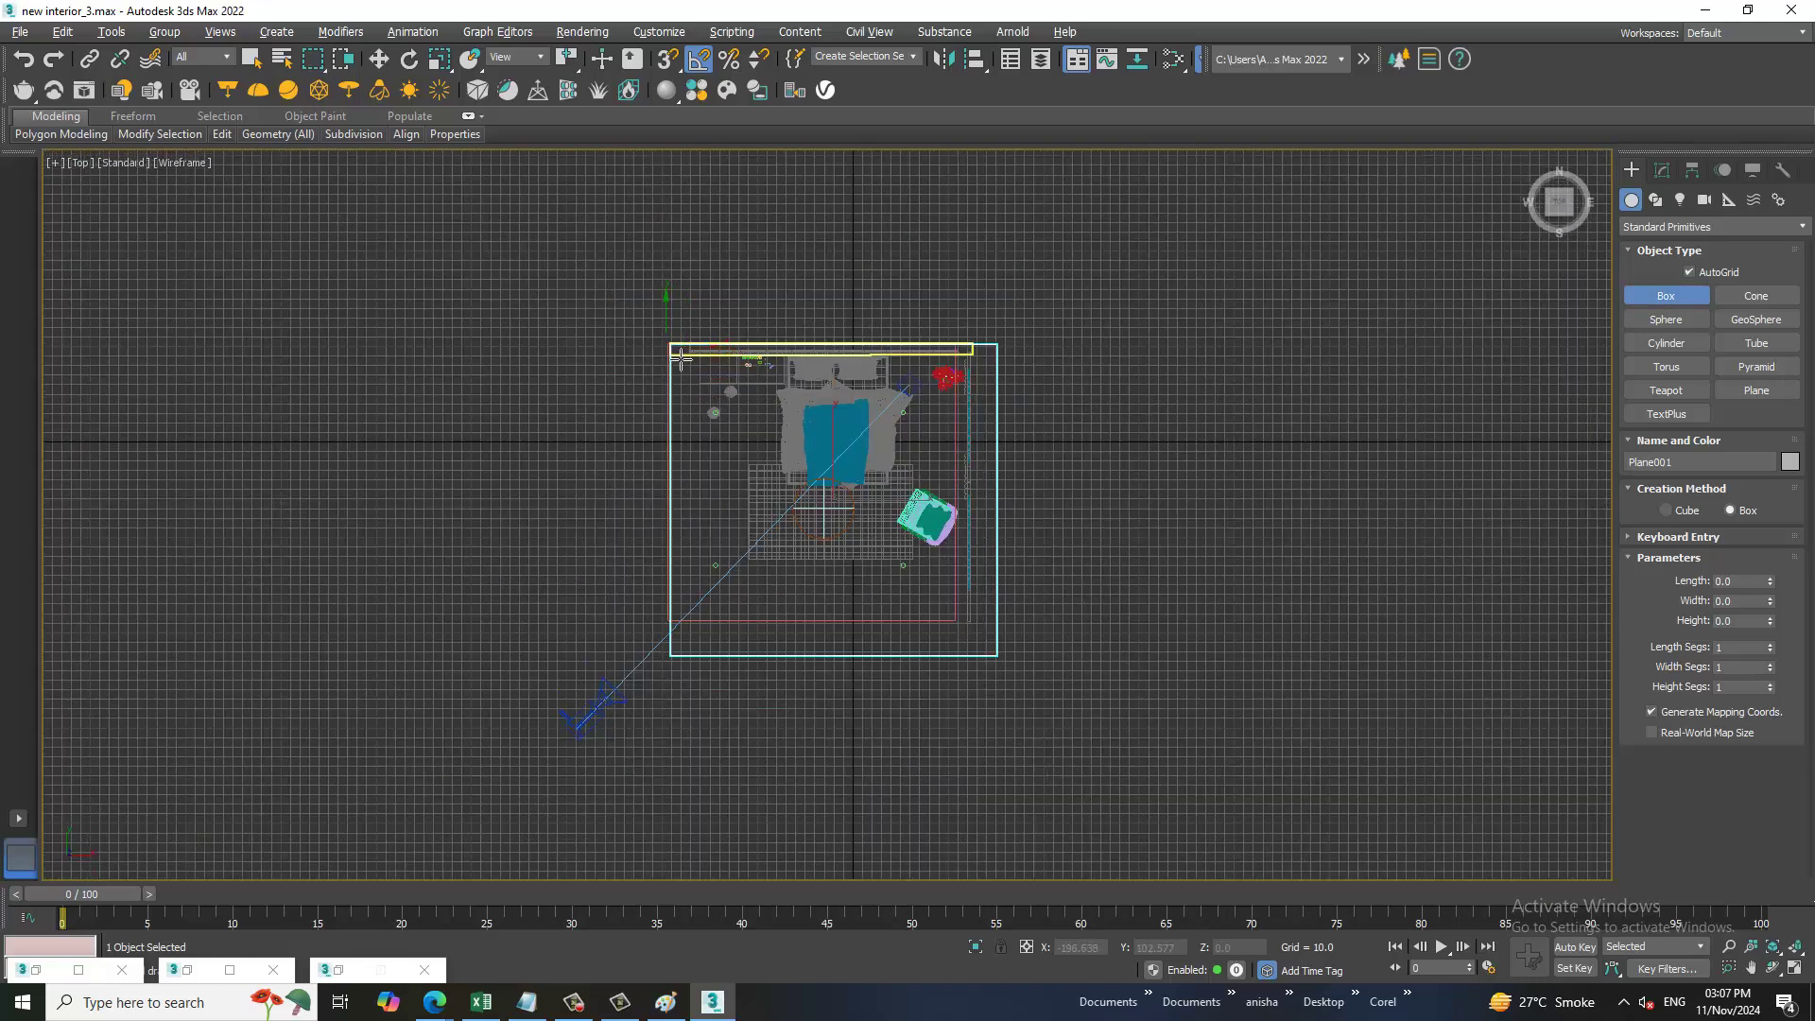
left_click_drag(666, 344, 972, 626)
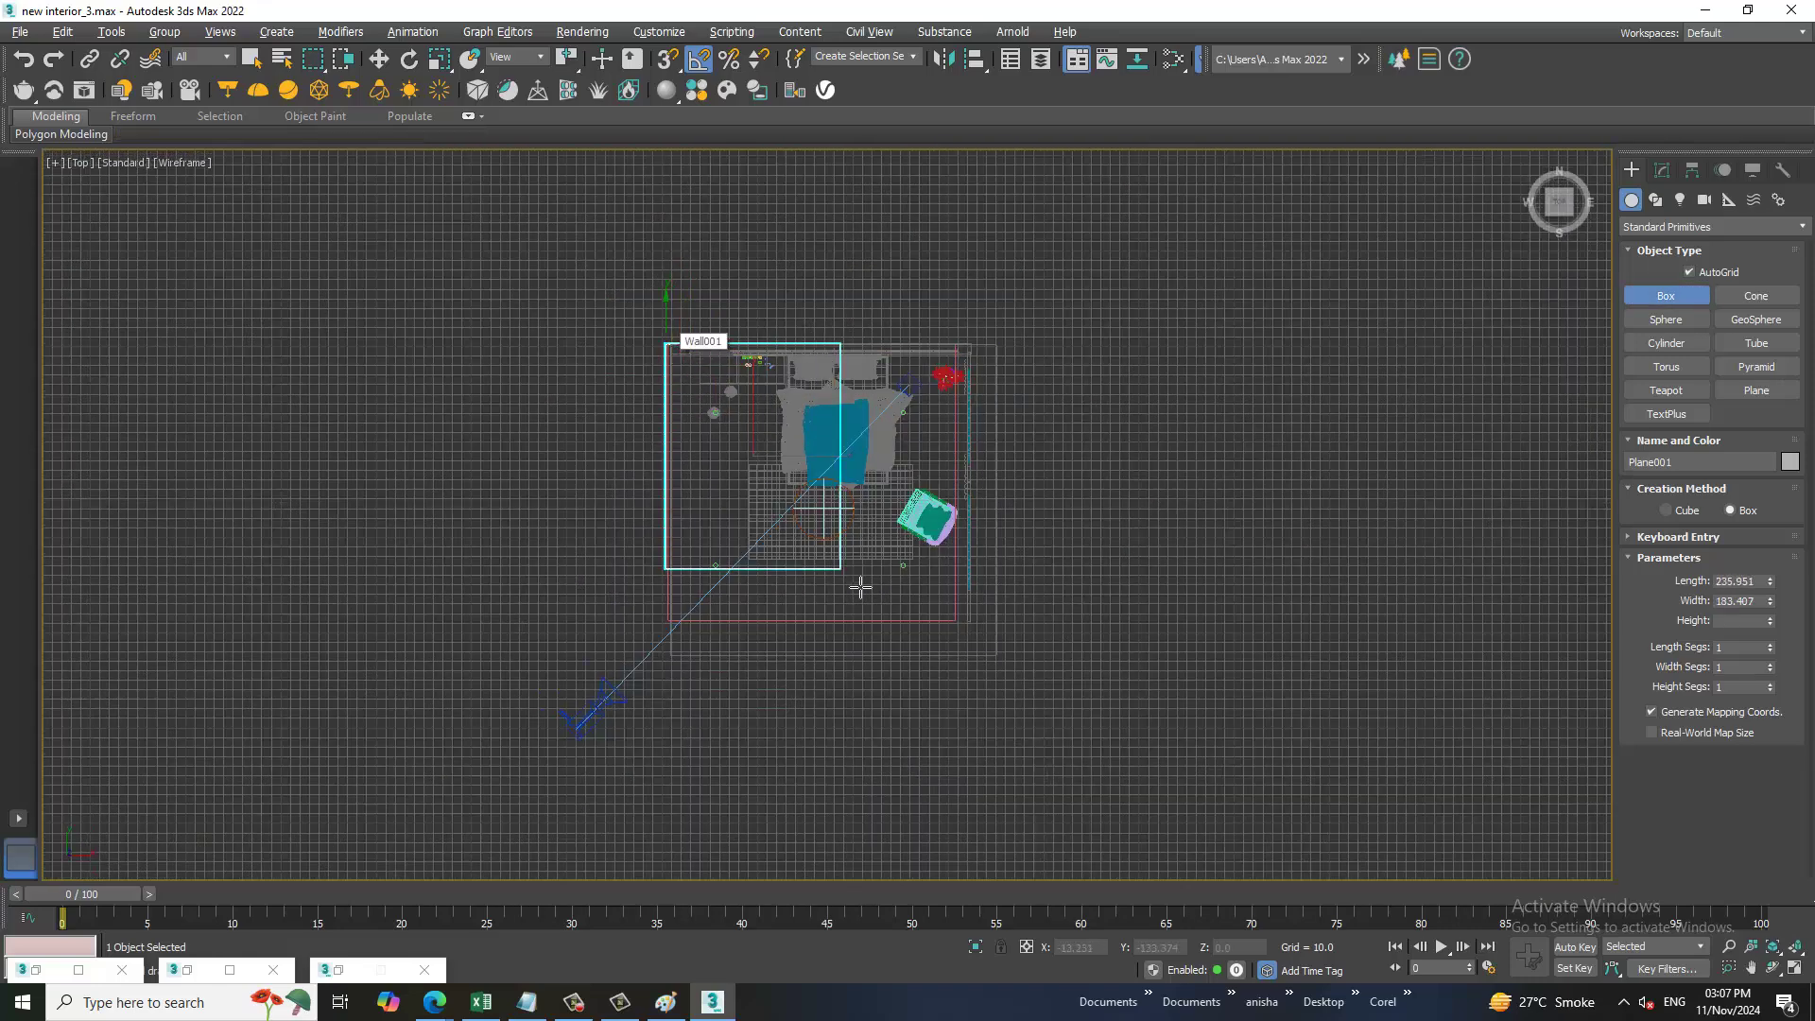
left_click(983, 633)
- Move Box109 up in the Left view to ceiling height (Z 133.019)
key("w")
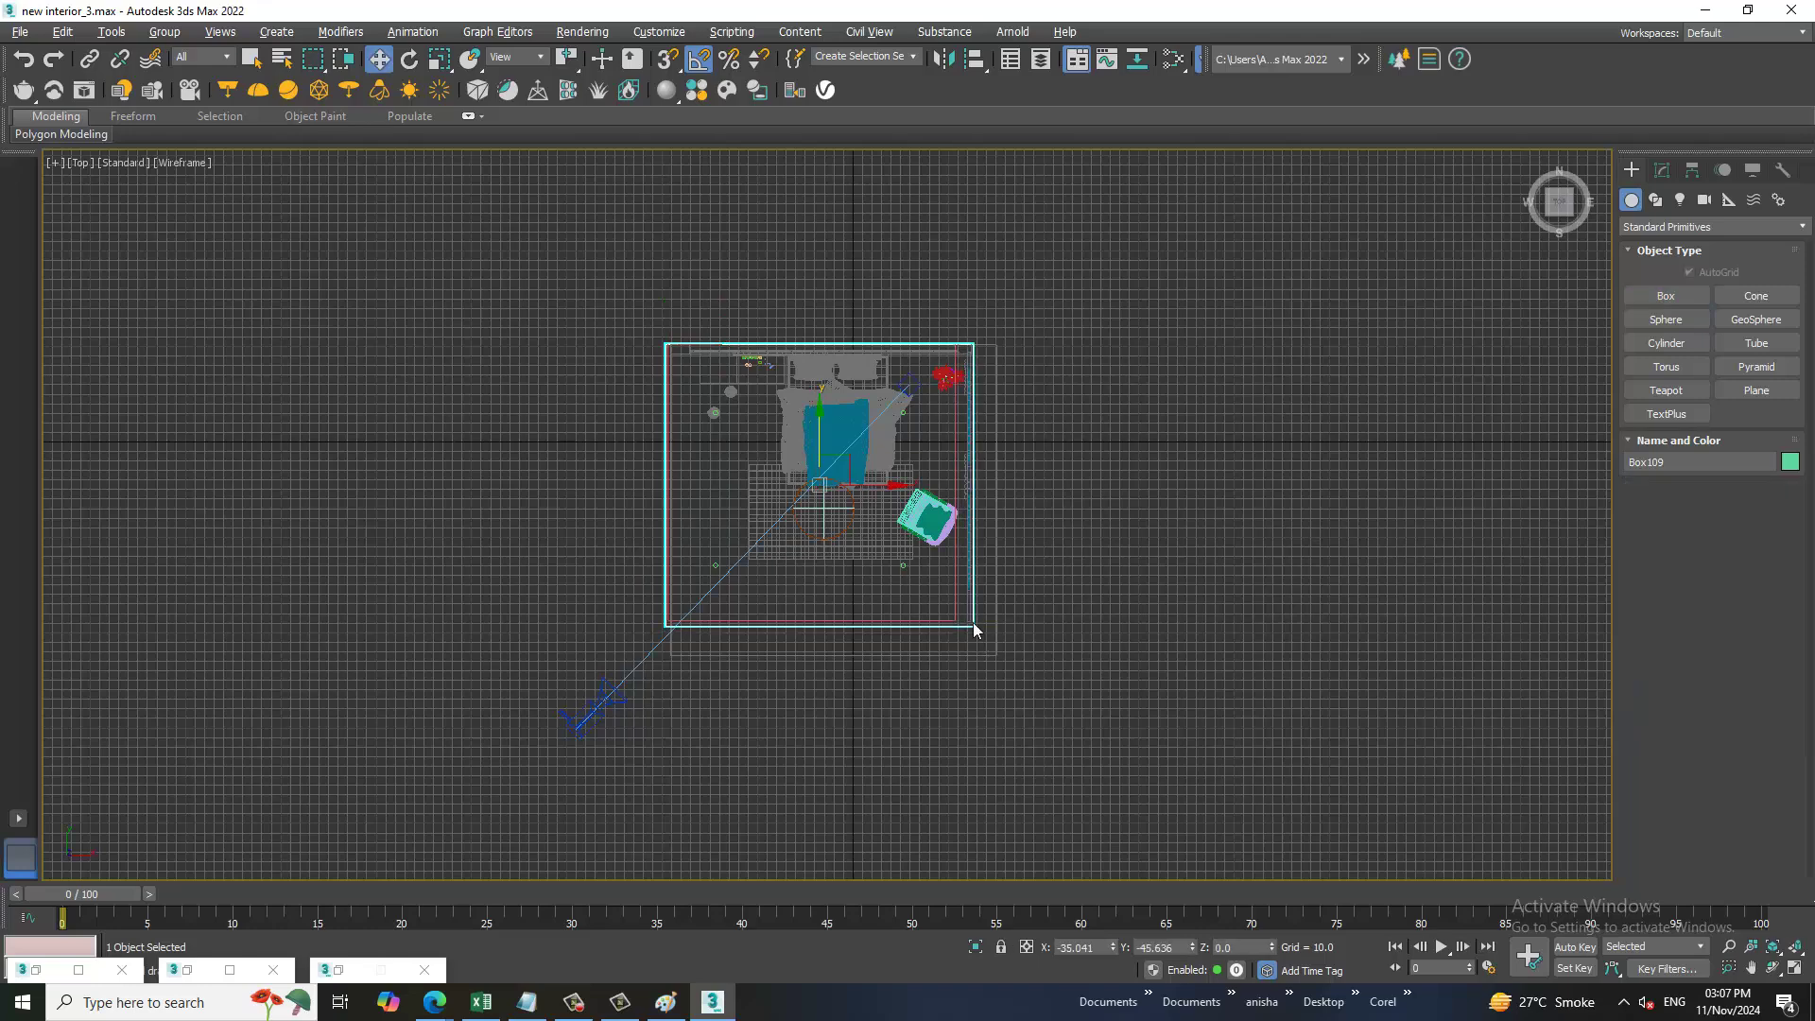
key("alt+w")
left_click(698, 802)
key("alt+w")
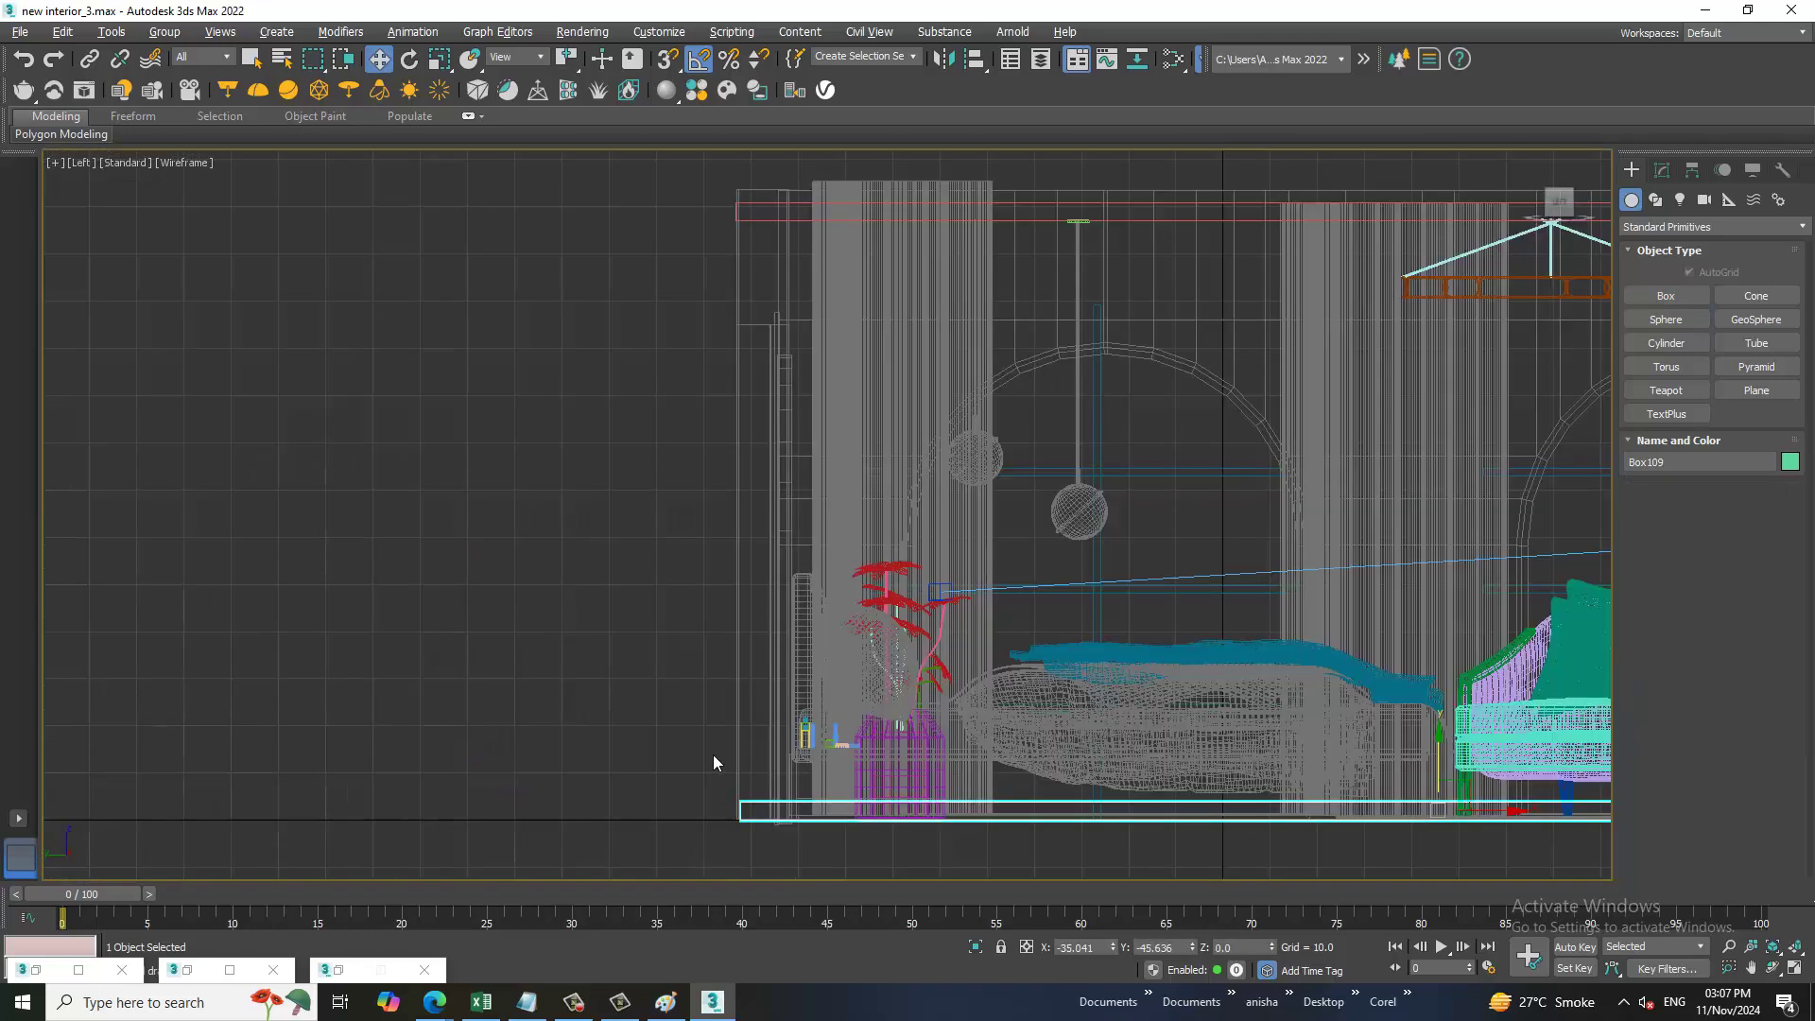
key("r")
scroll(1202, 750, "down", 3)
scroll(1115, 714, "down", 2)
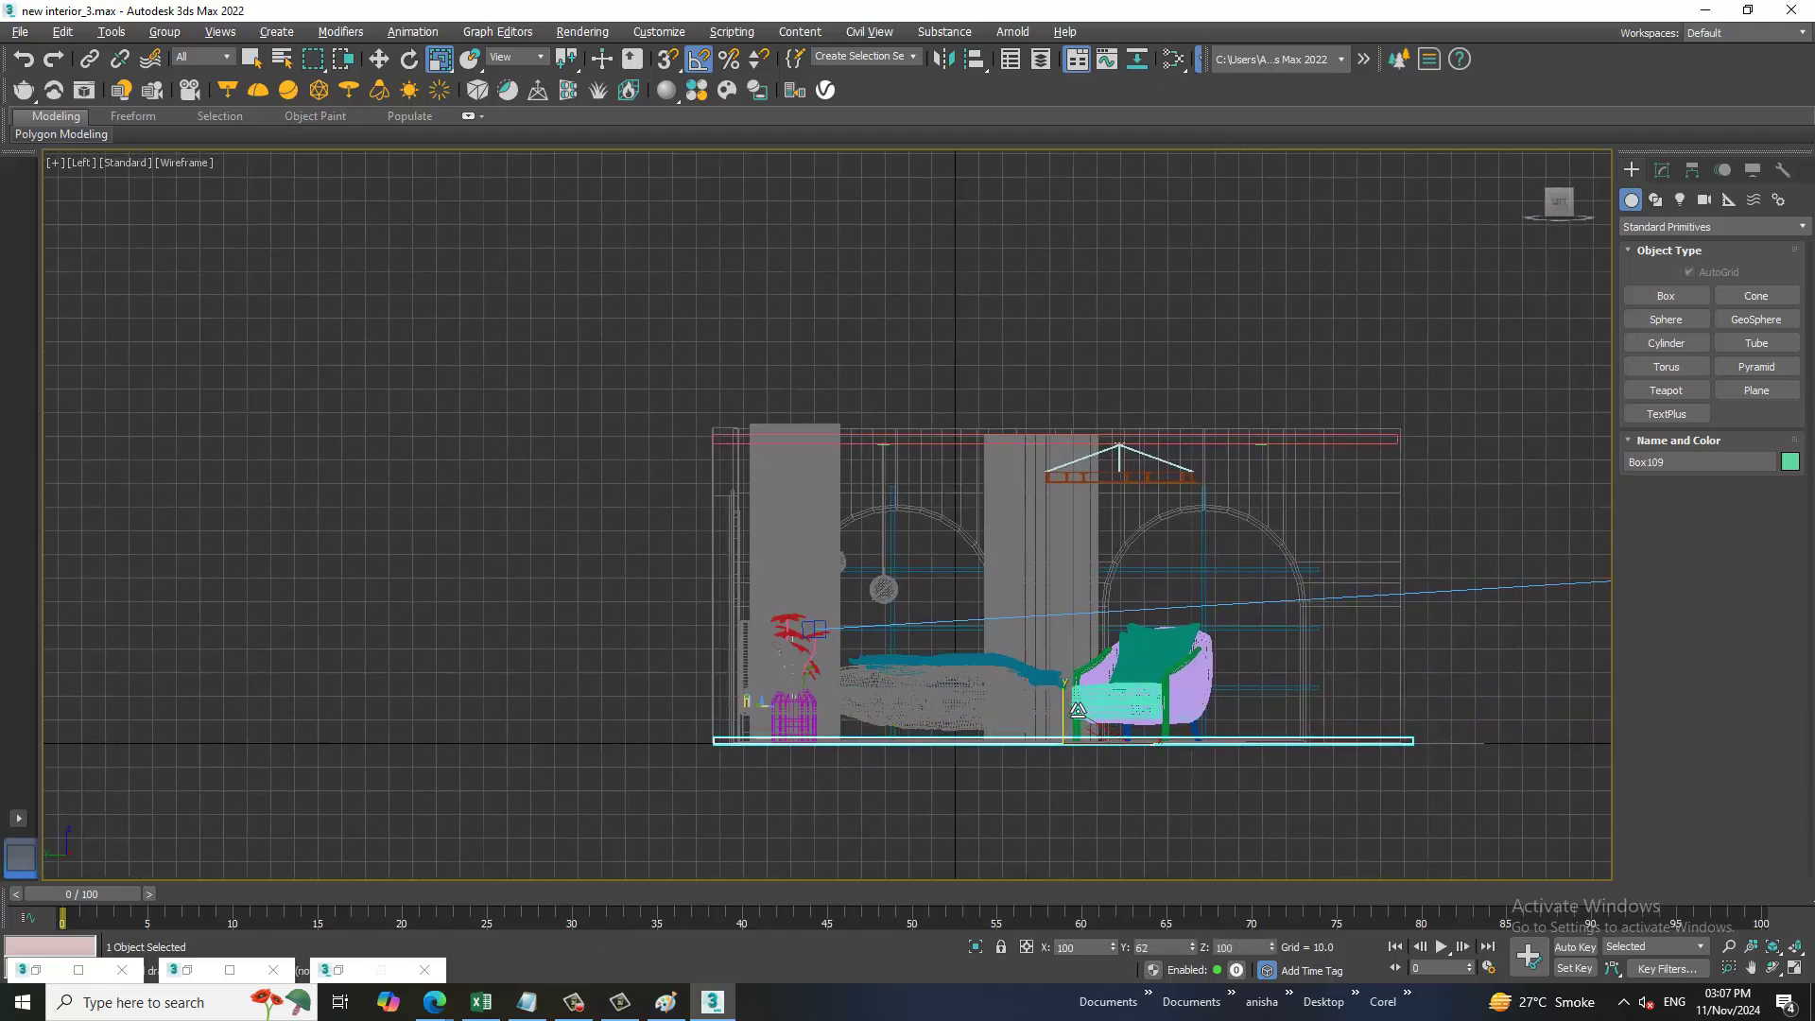
key("w")
left_click_drag(1066, 704, 1328, 736)
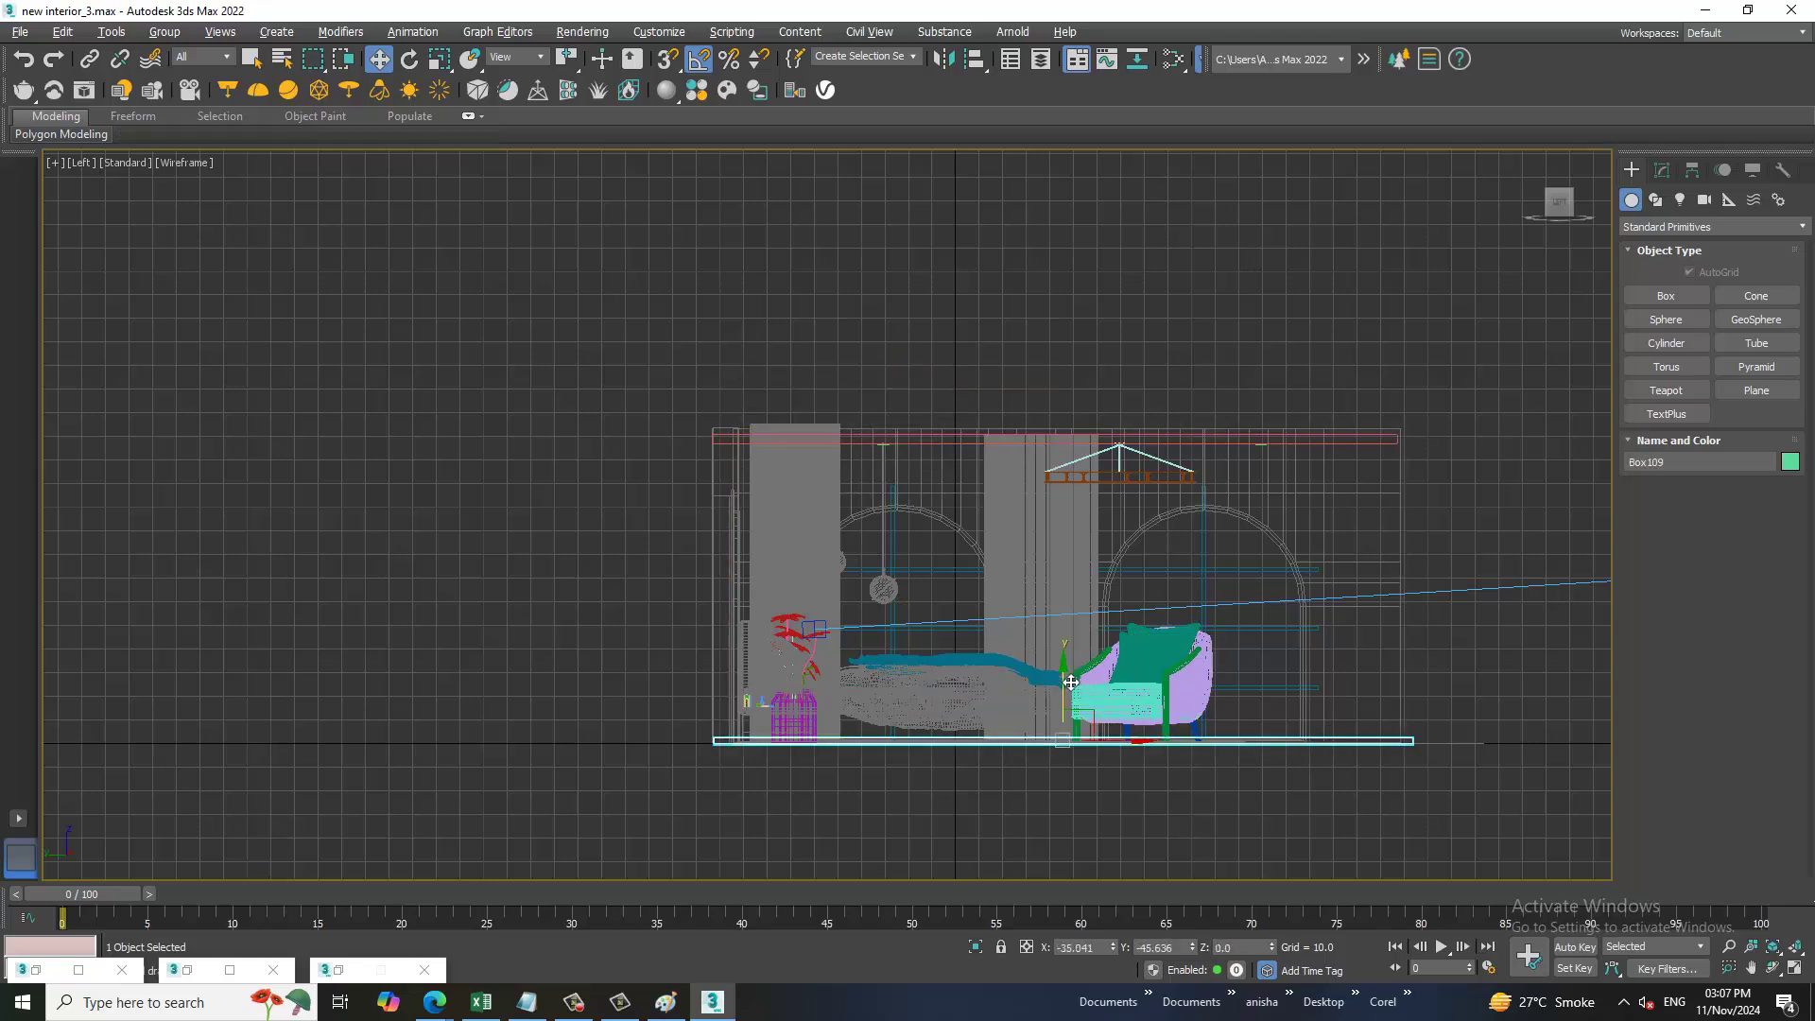
left_click_drag(1066, 677, 1031, 371)
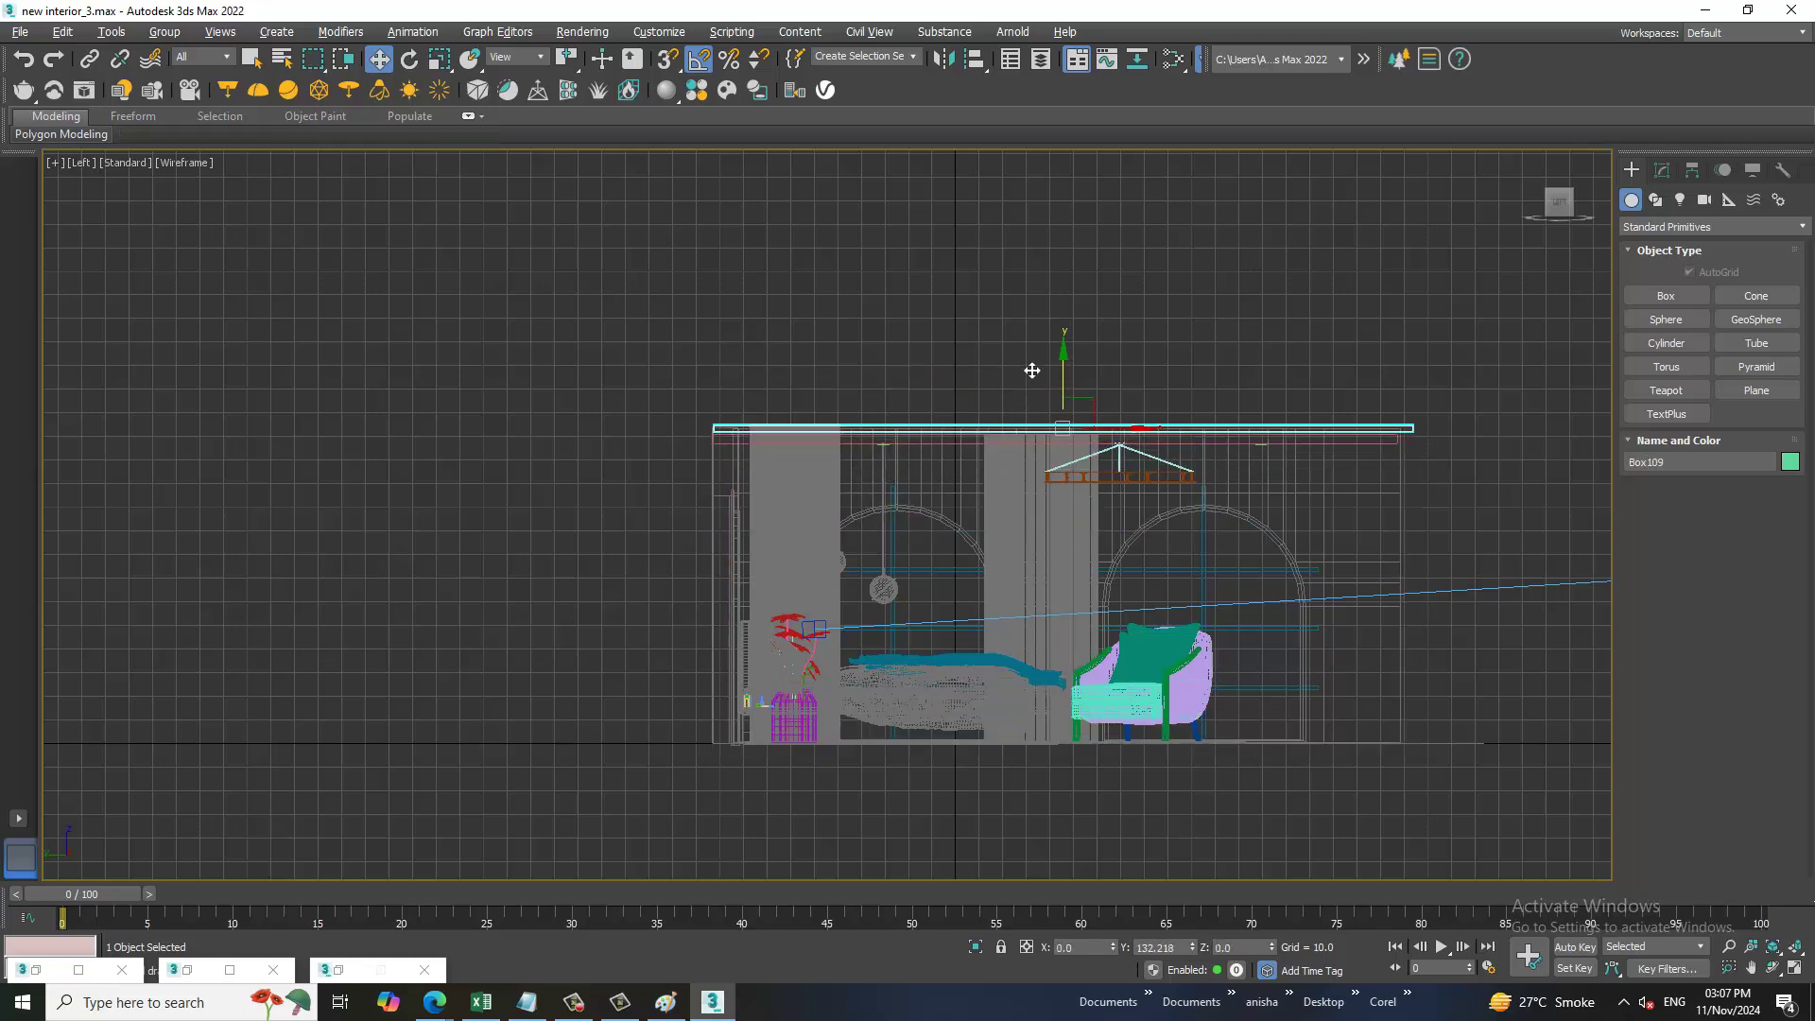
key("alt+w")
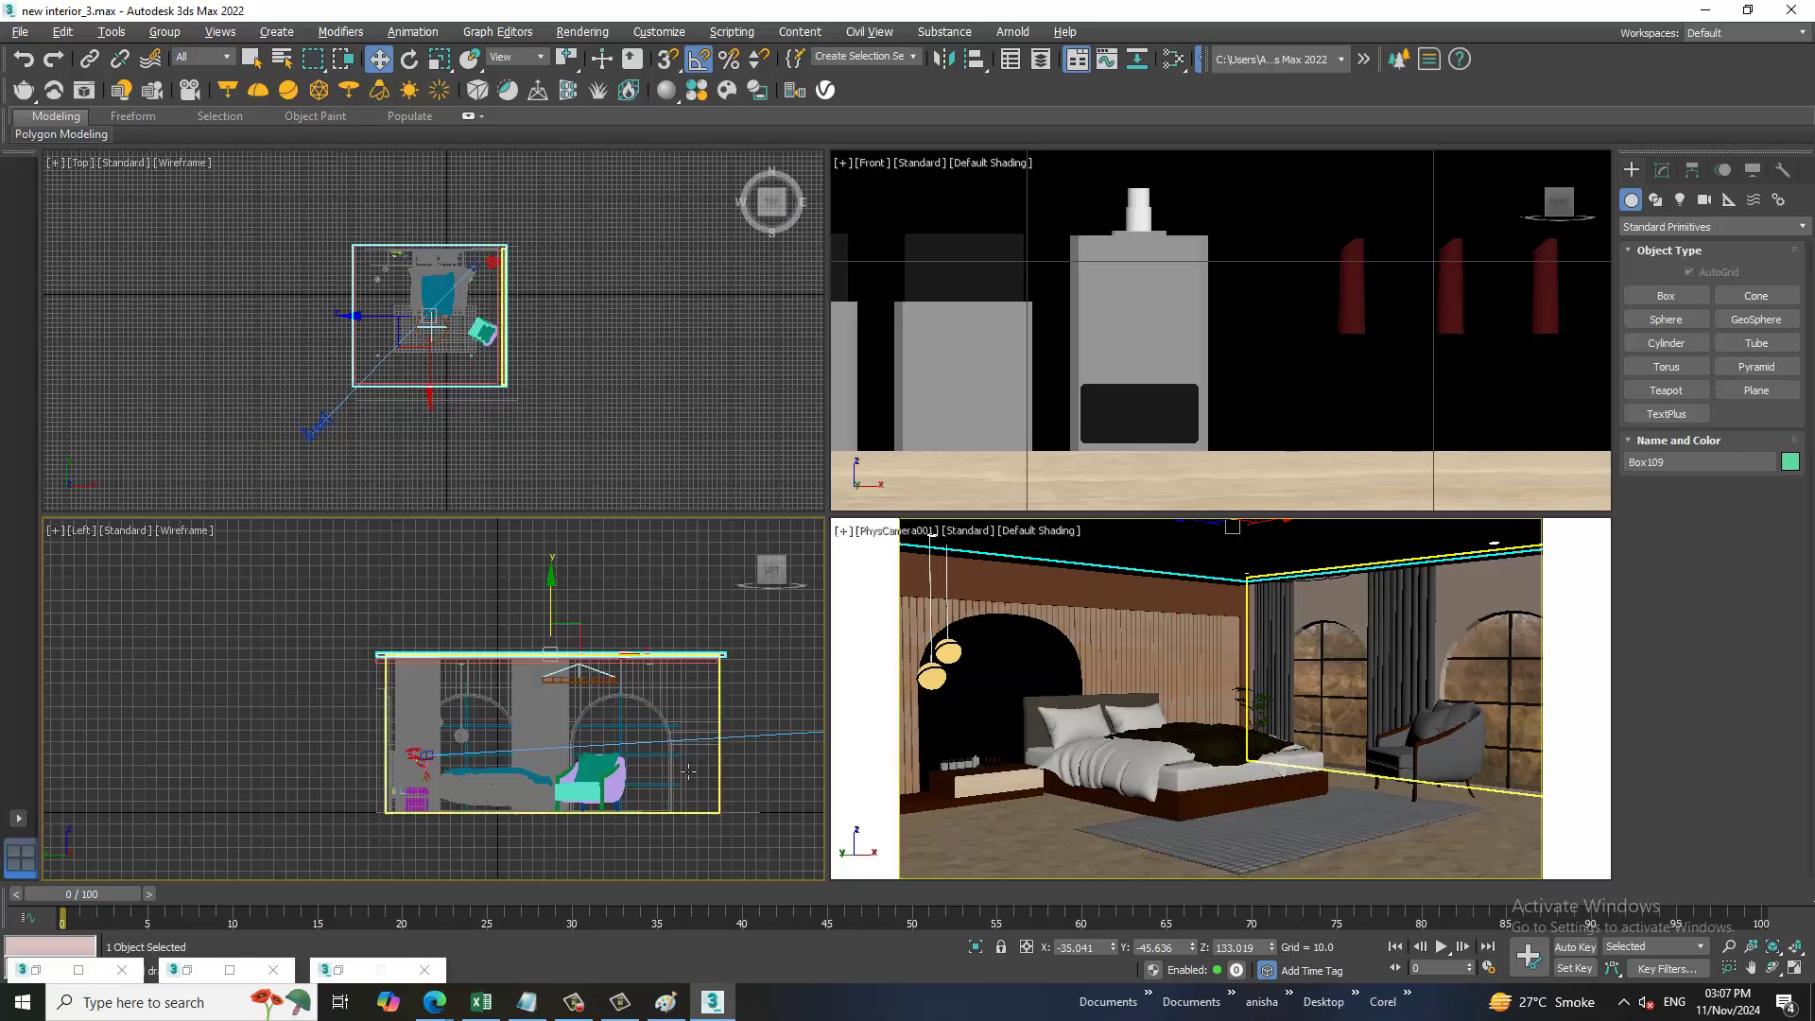
mouse_move(775, 718)
middle_mouse_down()
mouse_move(605, 740)
mouse_move(1035, 591)
mouse_move(926, 654)
middle_mouse_up()
key("p")
key("alt+w")
key("F3")
key("m")
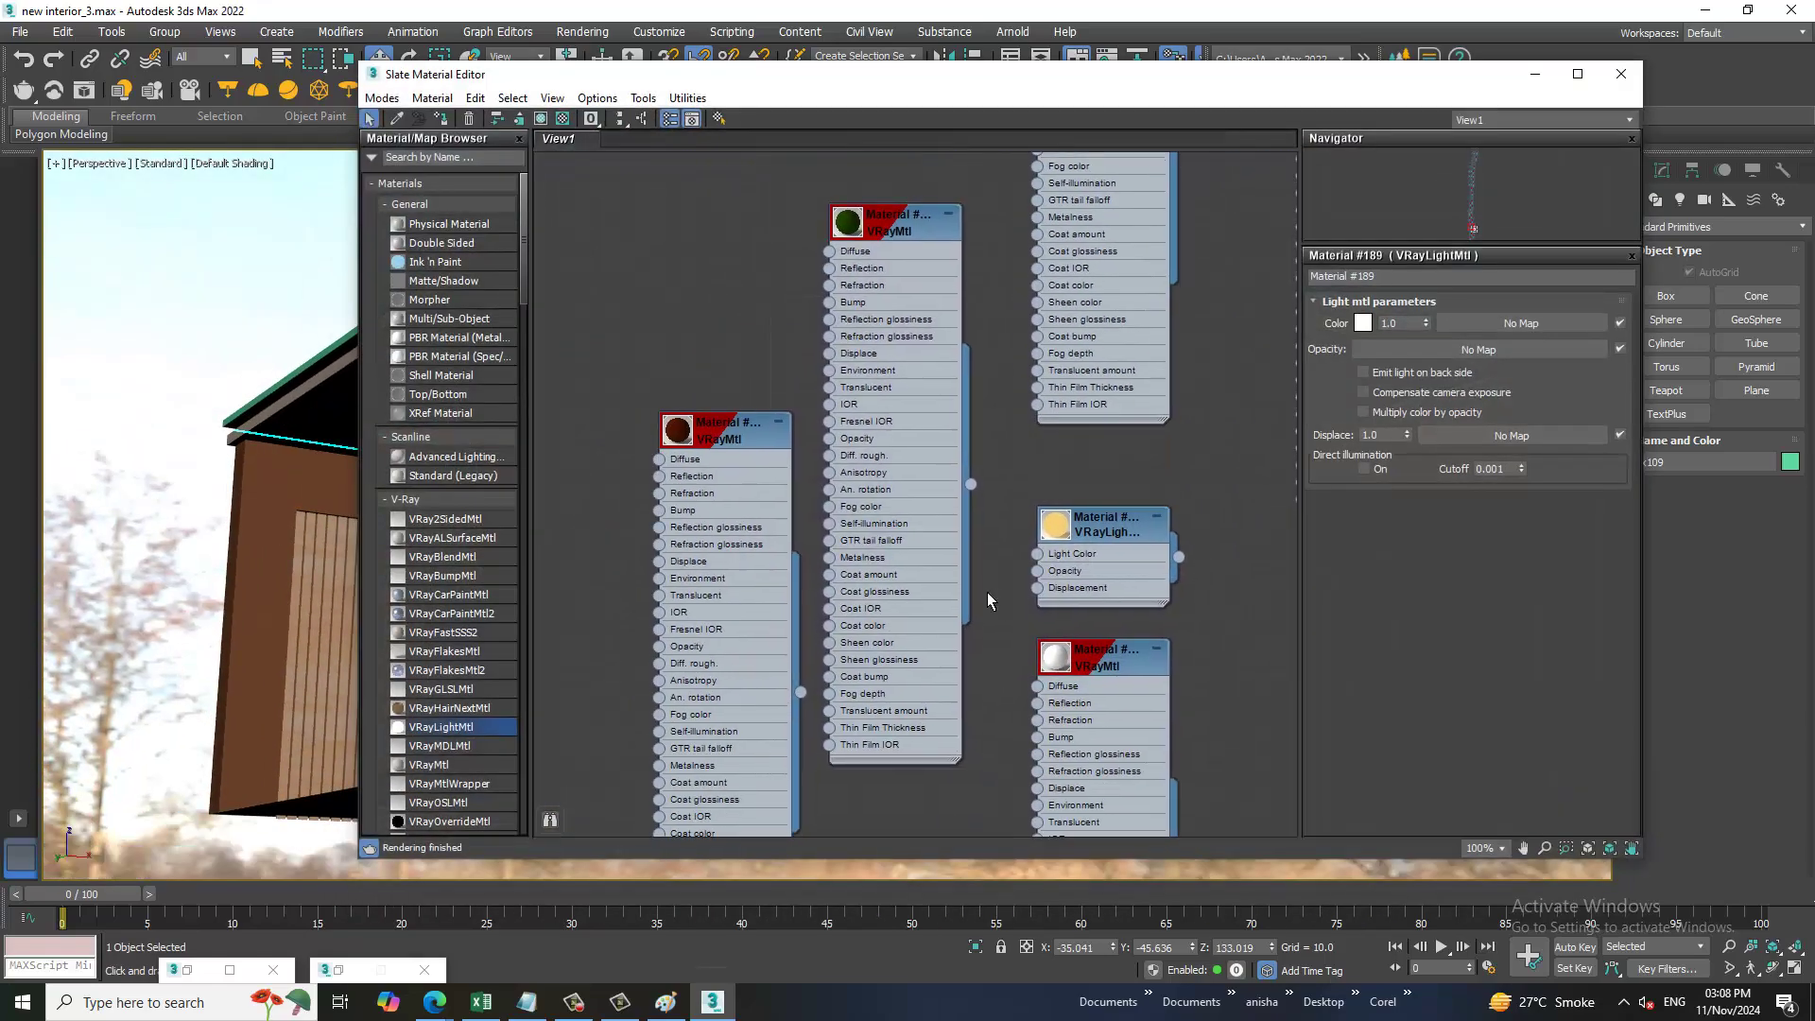
middle_click_drag(1084, 383, 999, 719)
left_click(1208, 388)
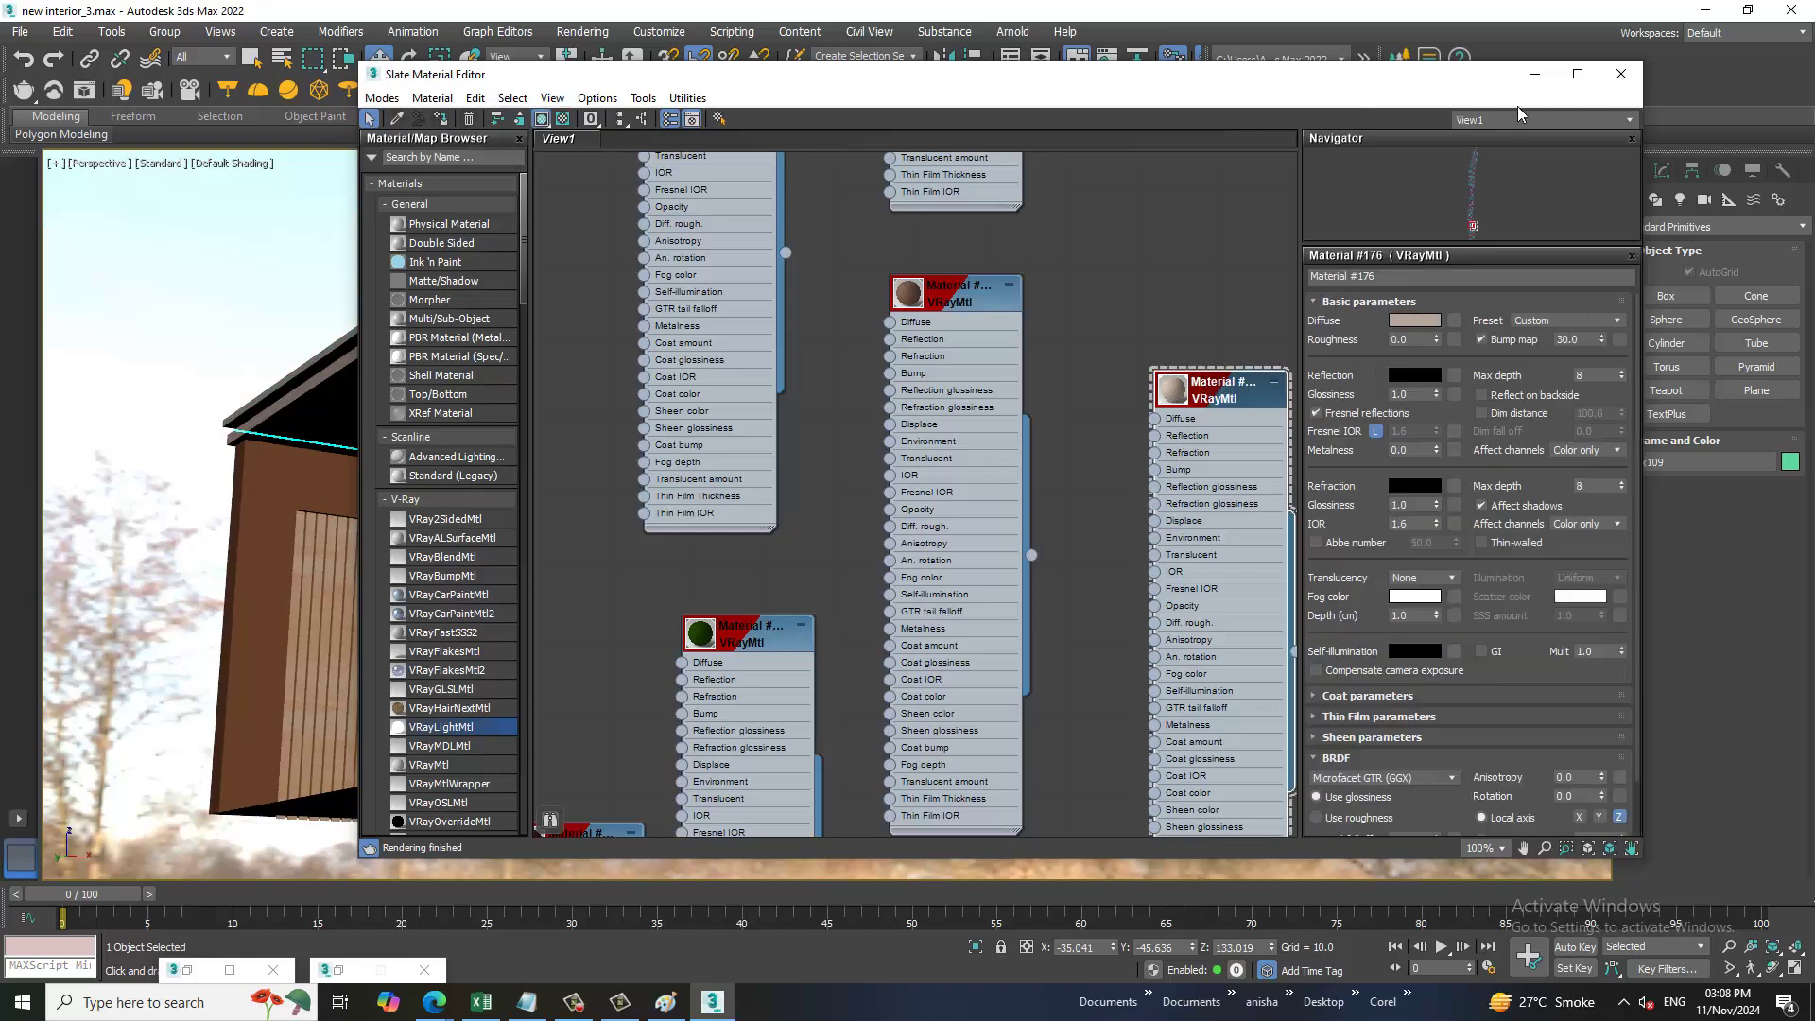
left_click(1534, 74)
left_click(570, 1004)
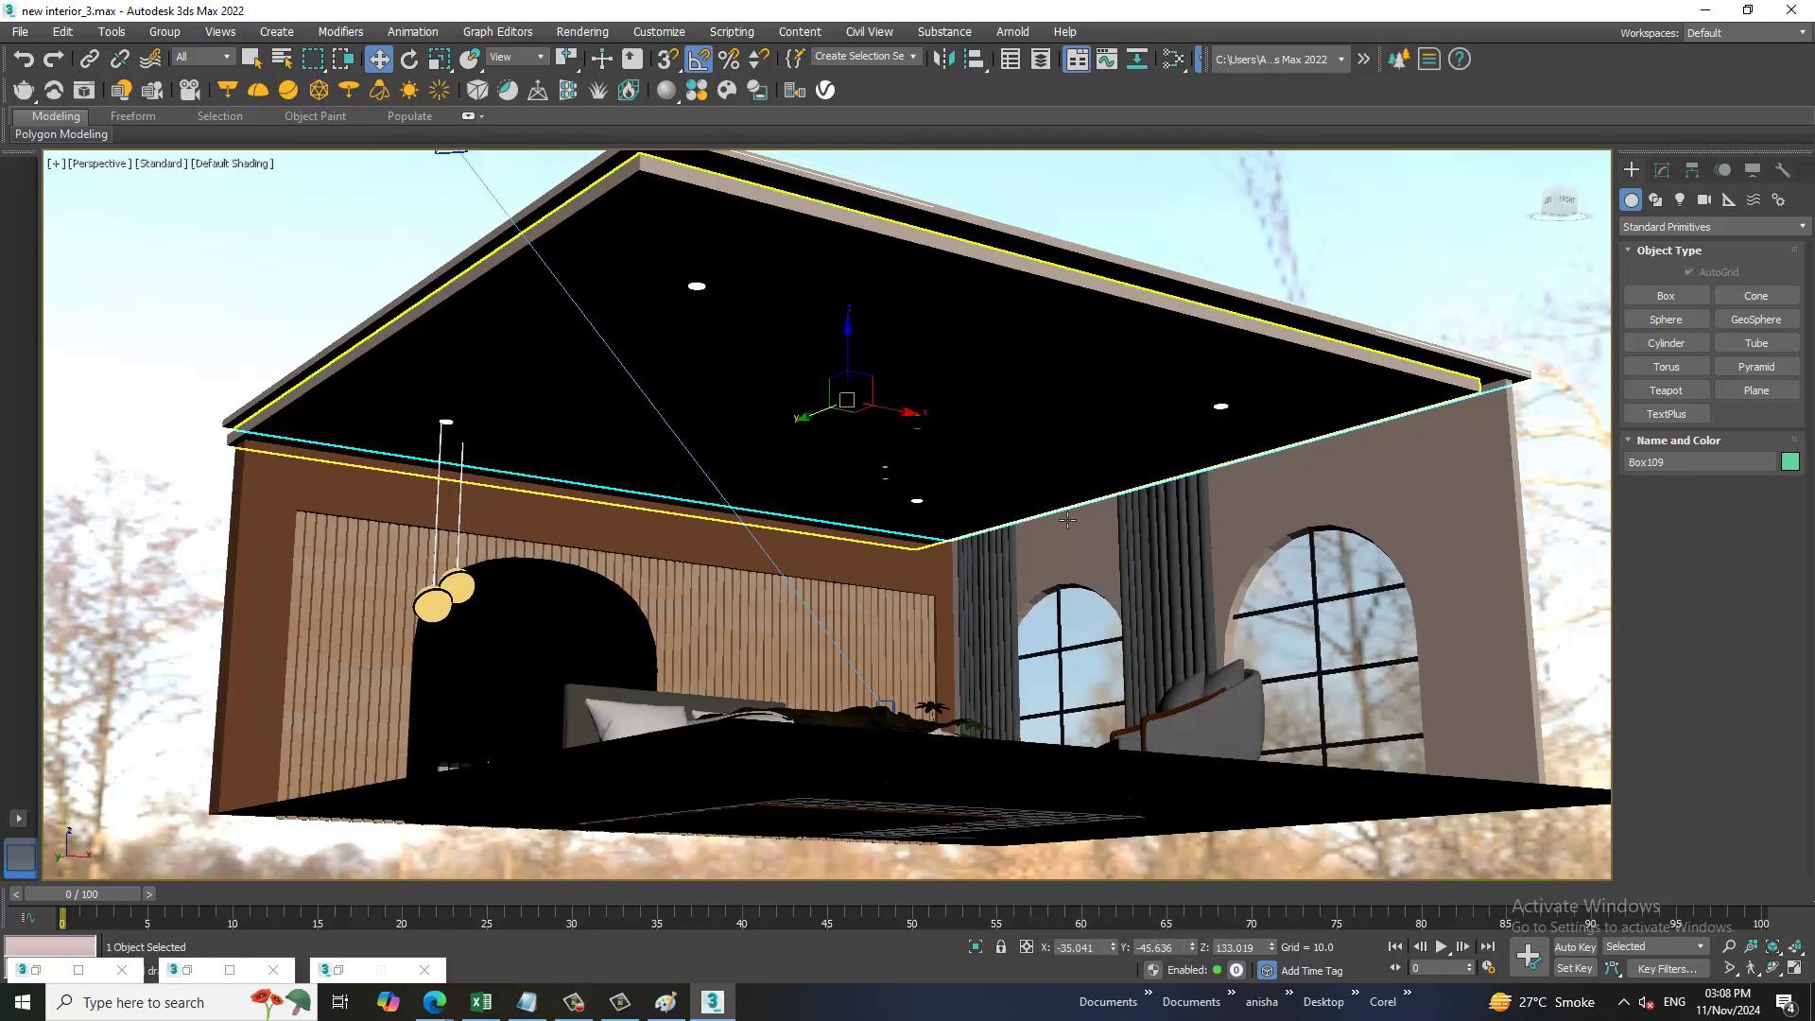
middle_click_drag(1067, 519, 1039, 534, "alt")
scroll(1039, 534, "up", 2)
scroll(1026, 540, "down", 2)
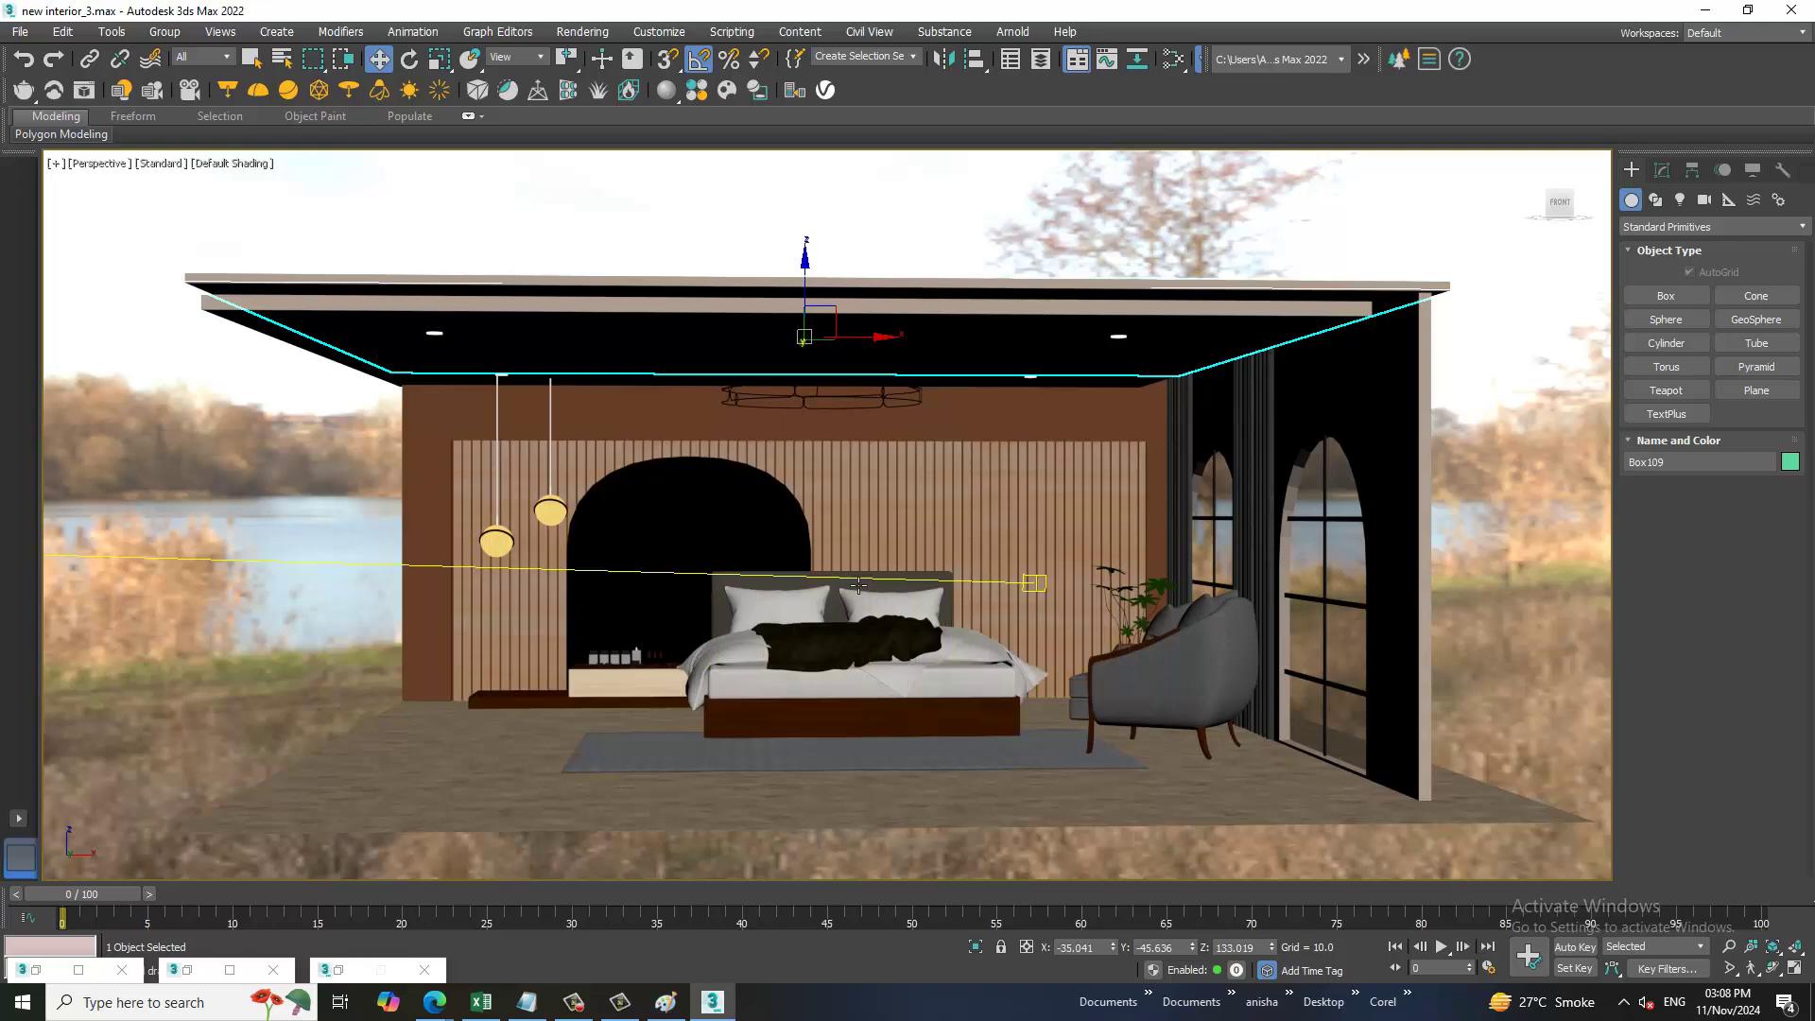
left_click(526, 1002)
type("Adding some lights")
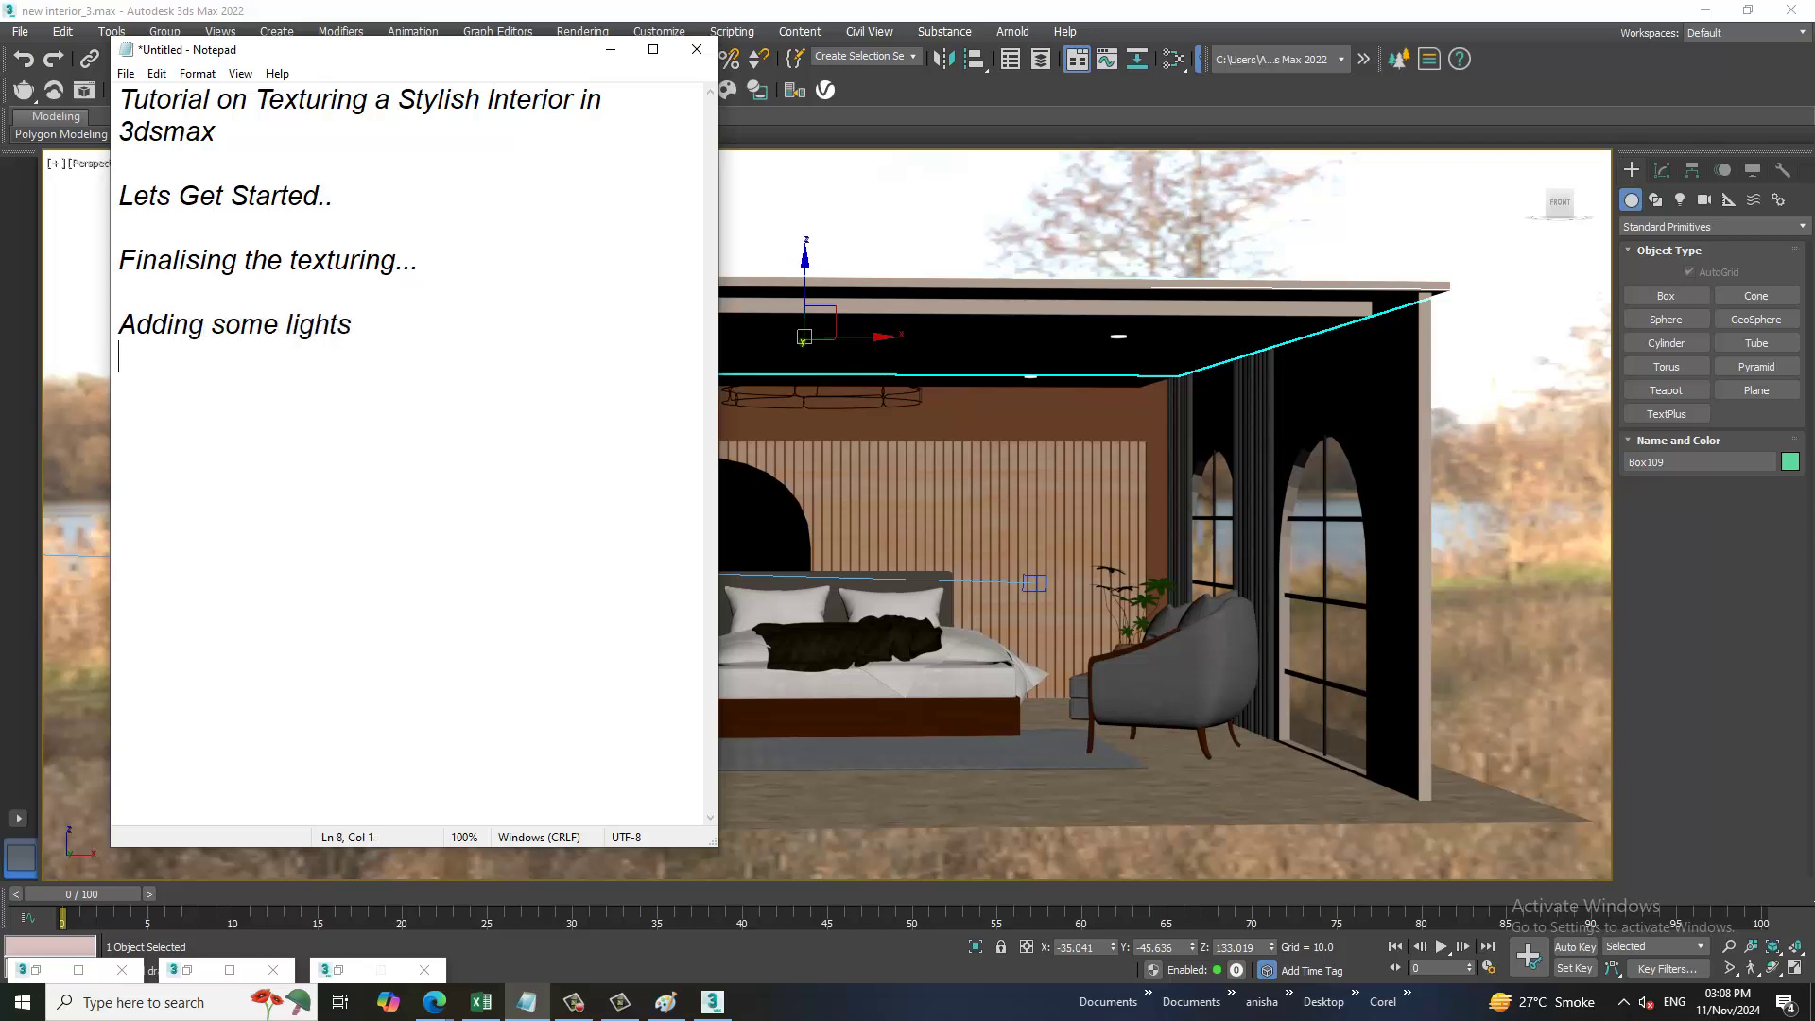
left_click(595, 54)
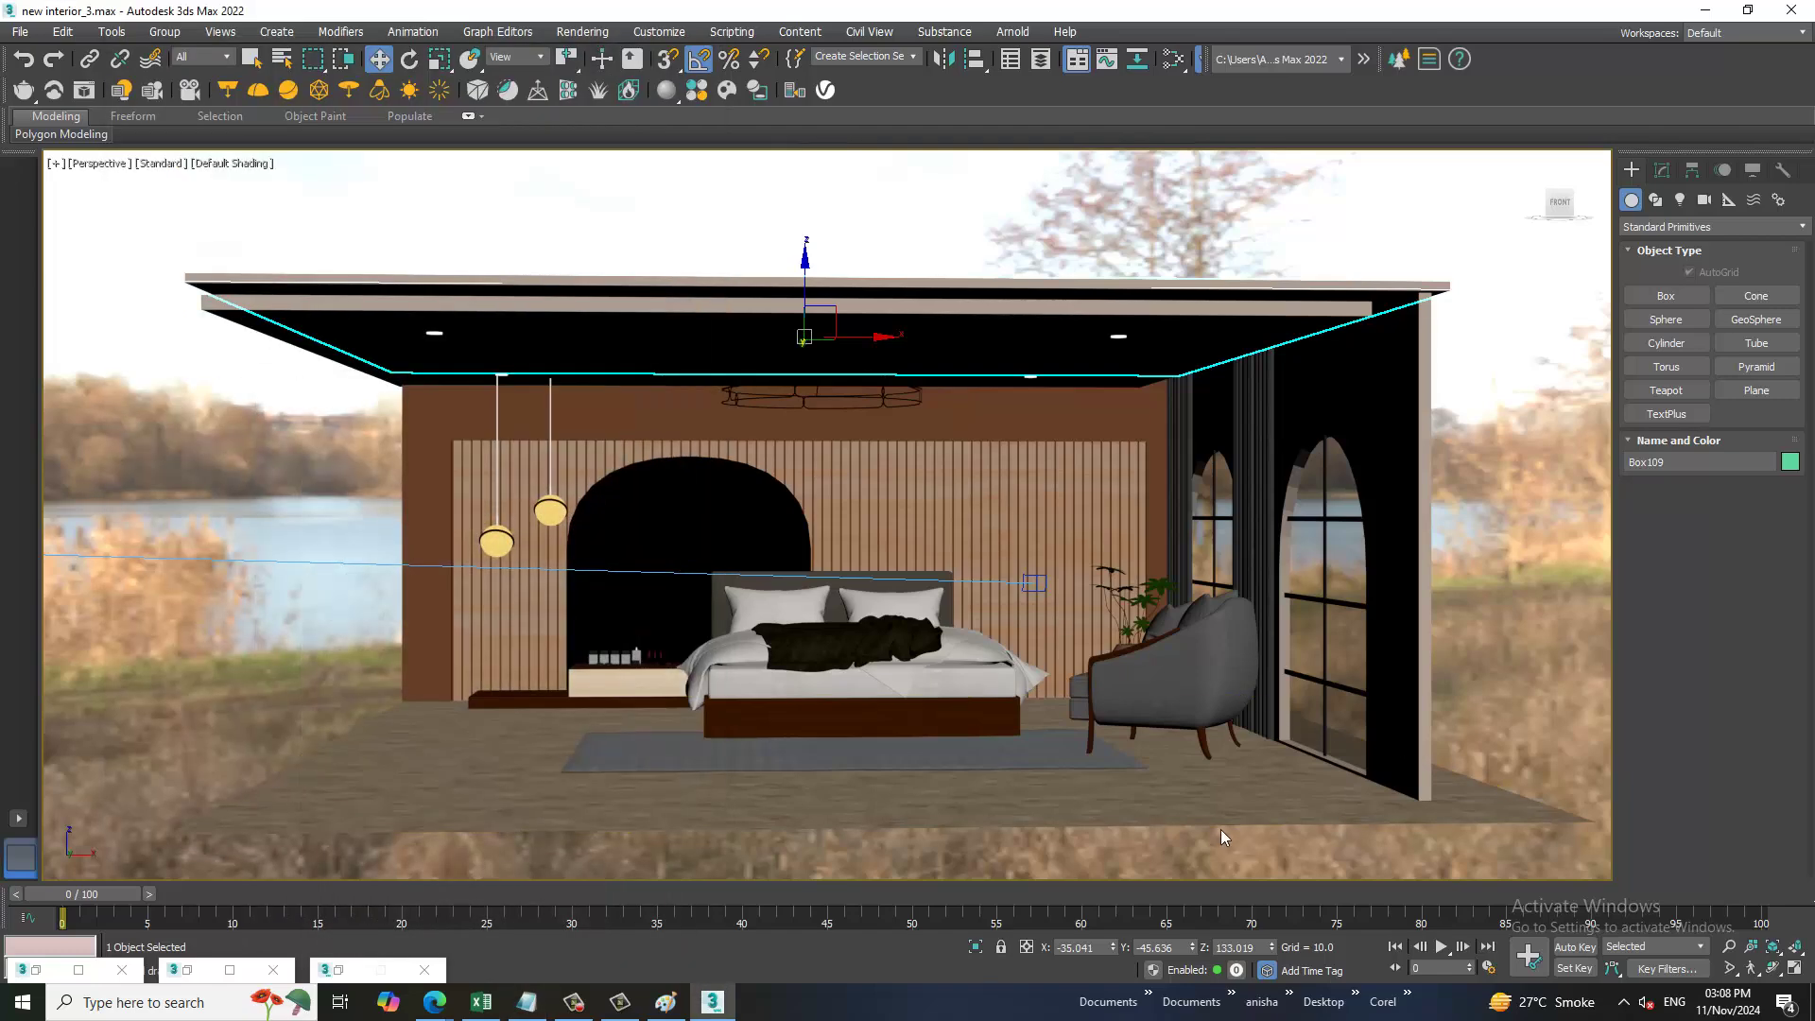
scroll(1133, 796, "up", 2)
- Show the four-viewport layout with the room centred in the Front view
key("alt+w")
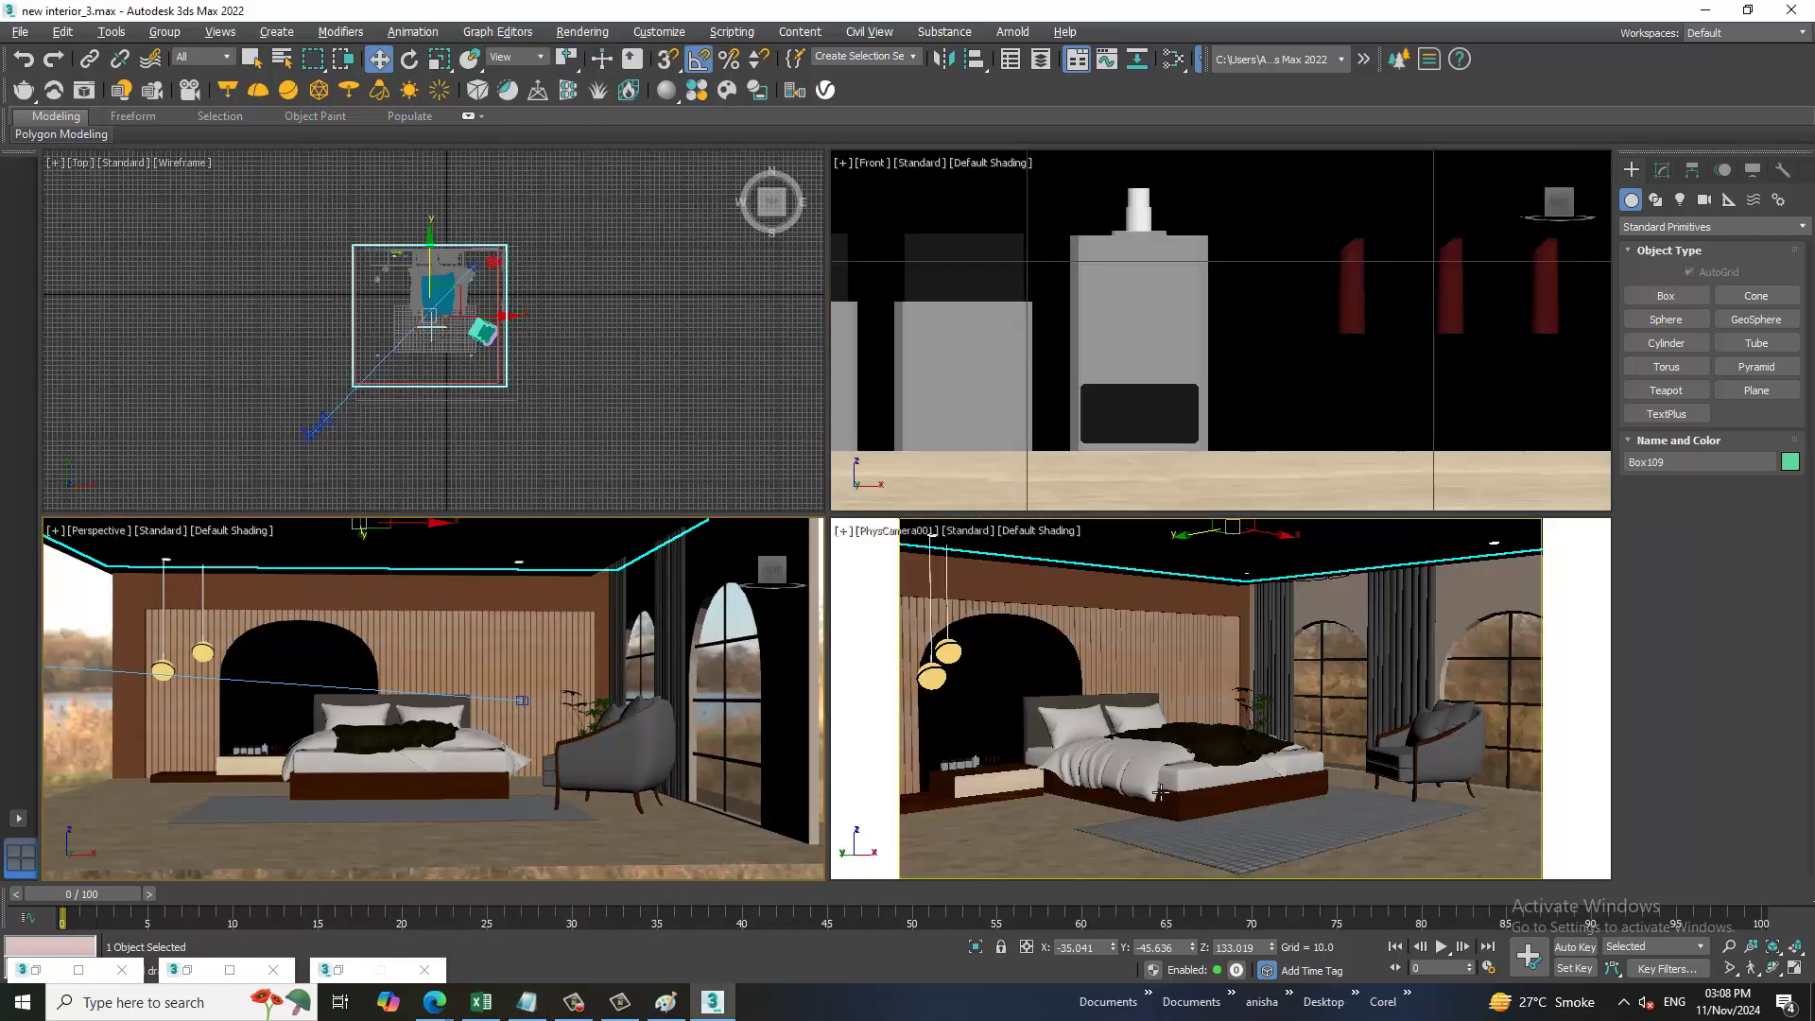
scroll(1267, 401, "down", 2)
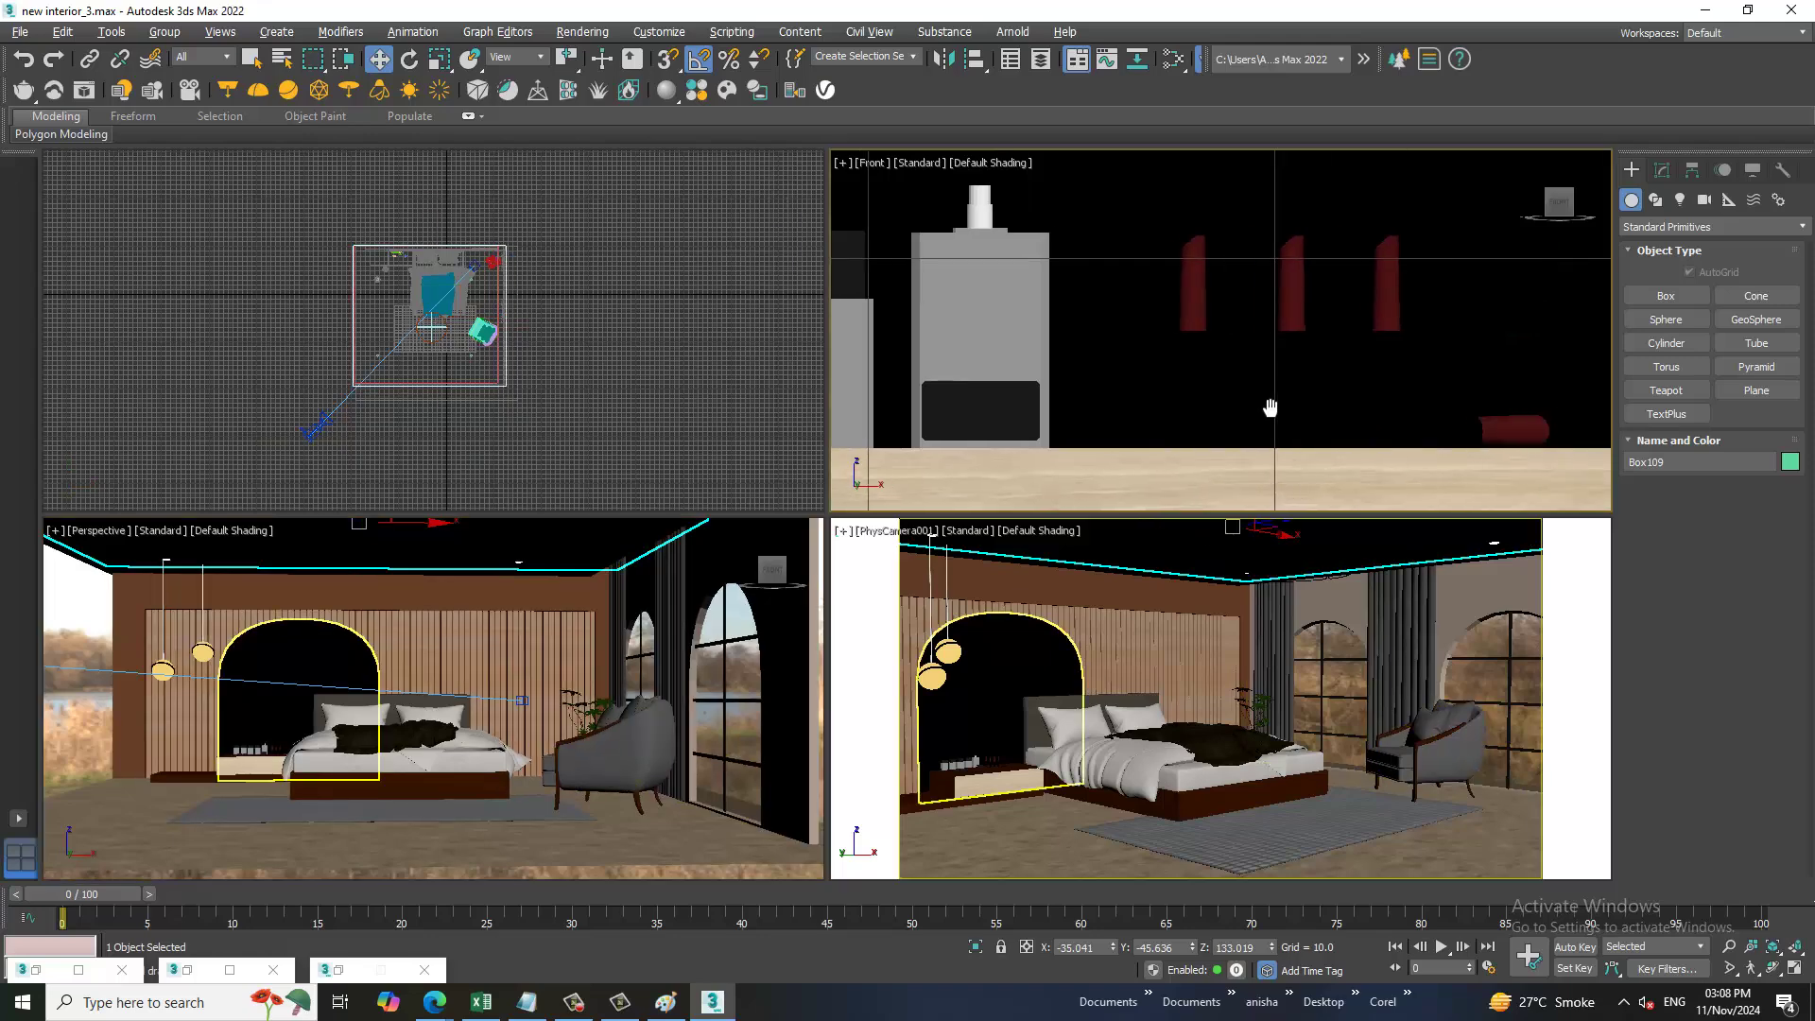
key("alt+w")
scroll(1279, 400, "down", 2)
scroll(1223, 766, "down", 2)
key("alt+w")
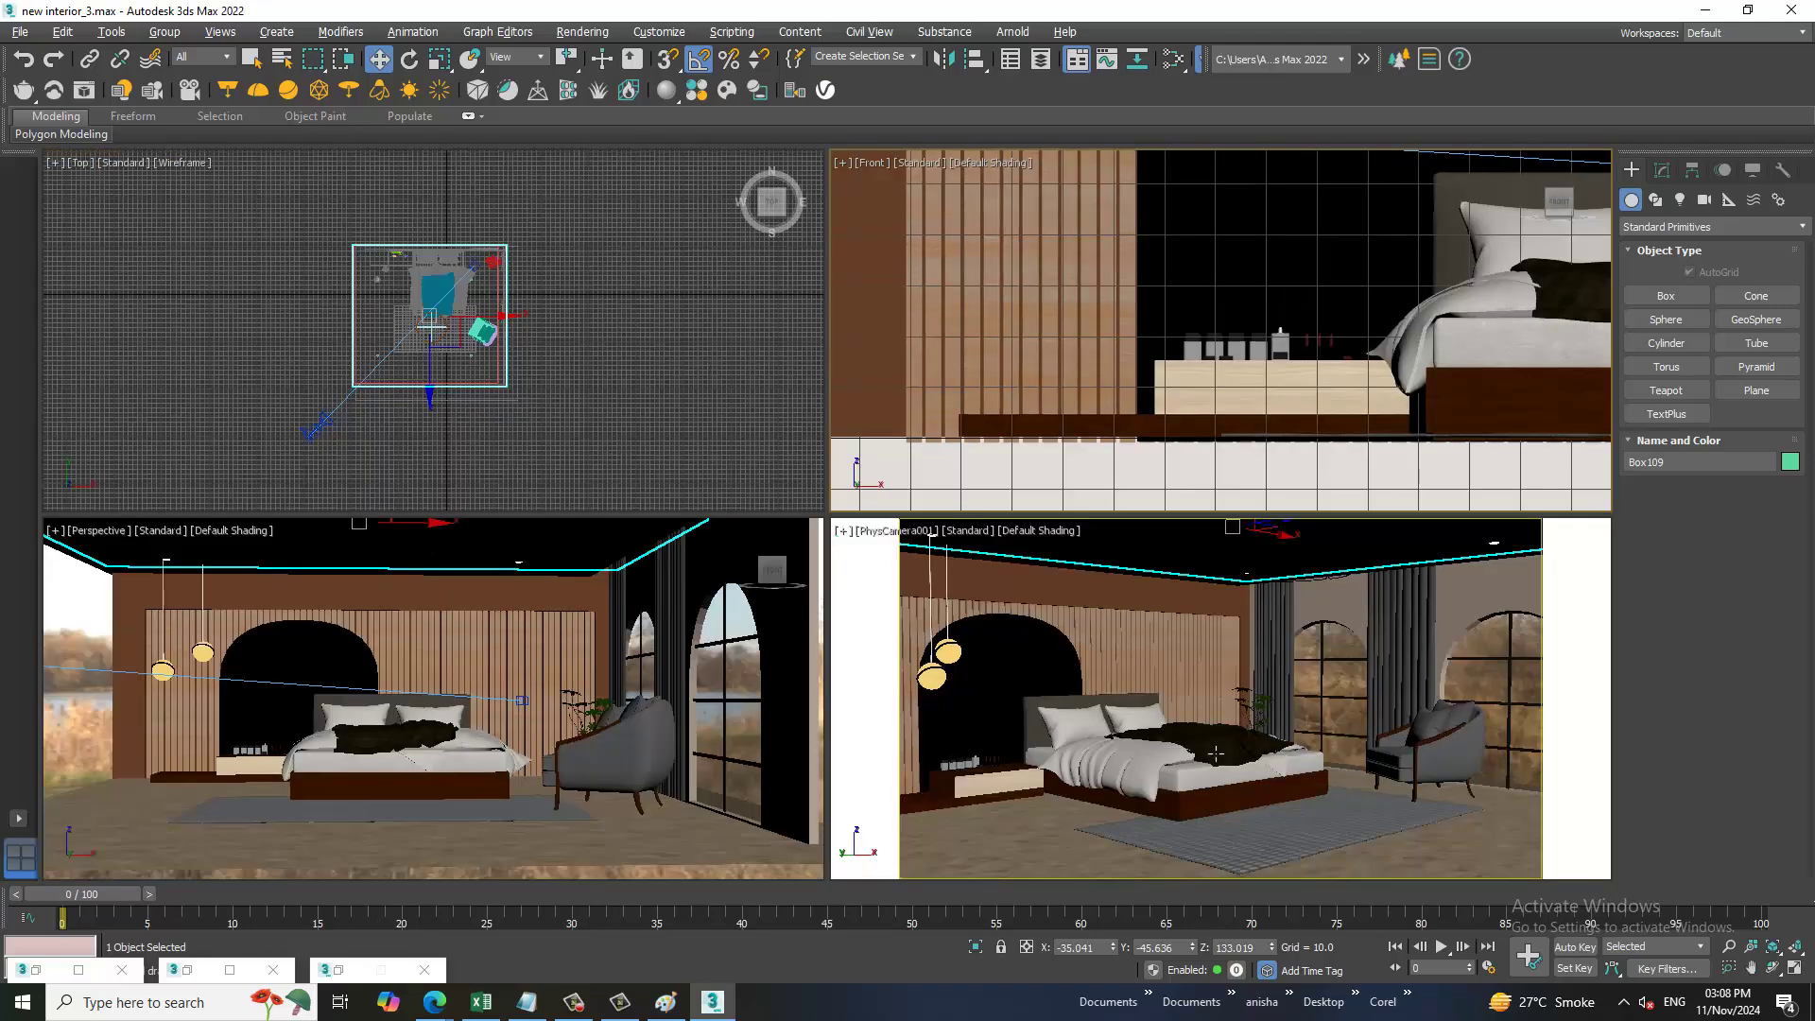
scroll(964, 408, "down", 2)
scroll(964, 408, "down", 2)
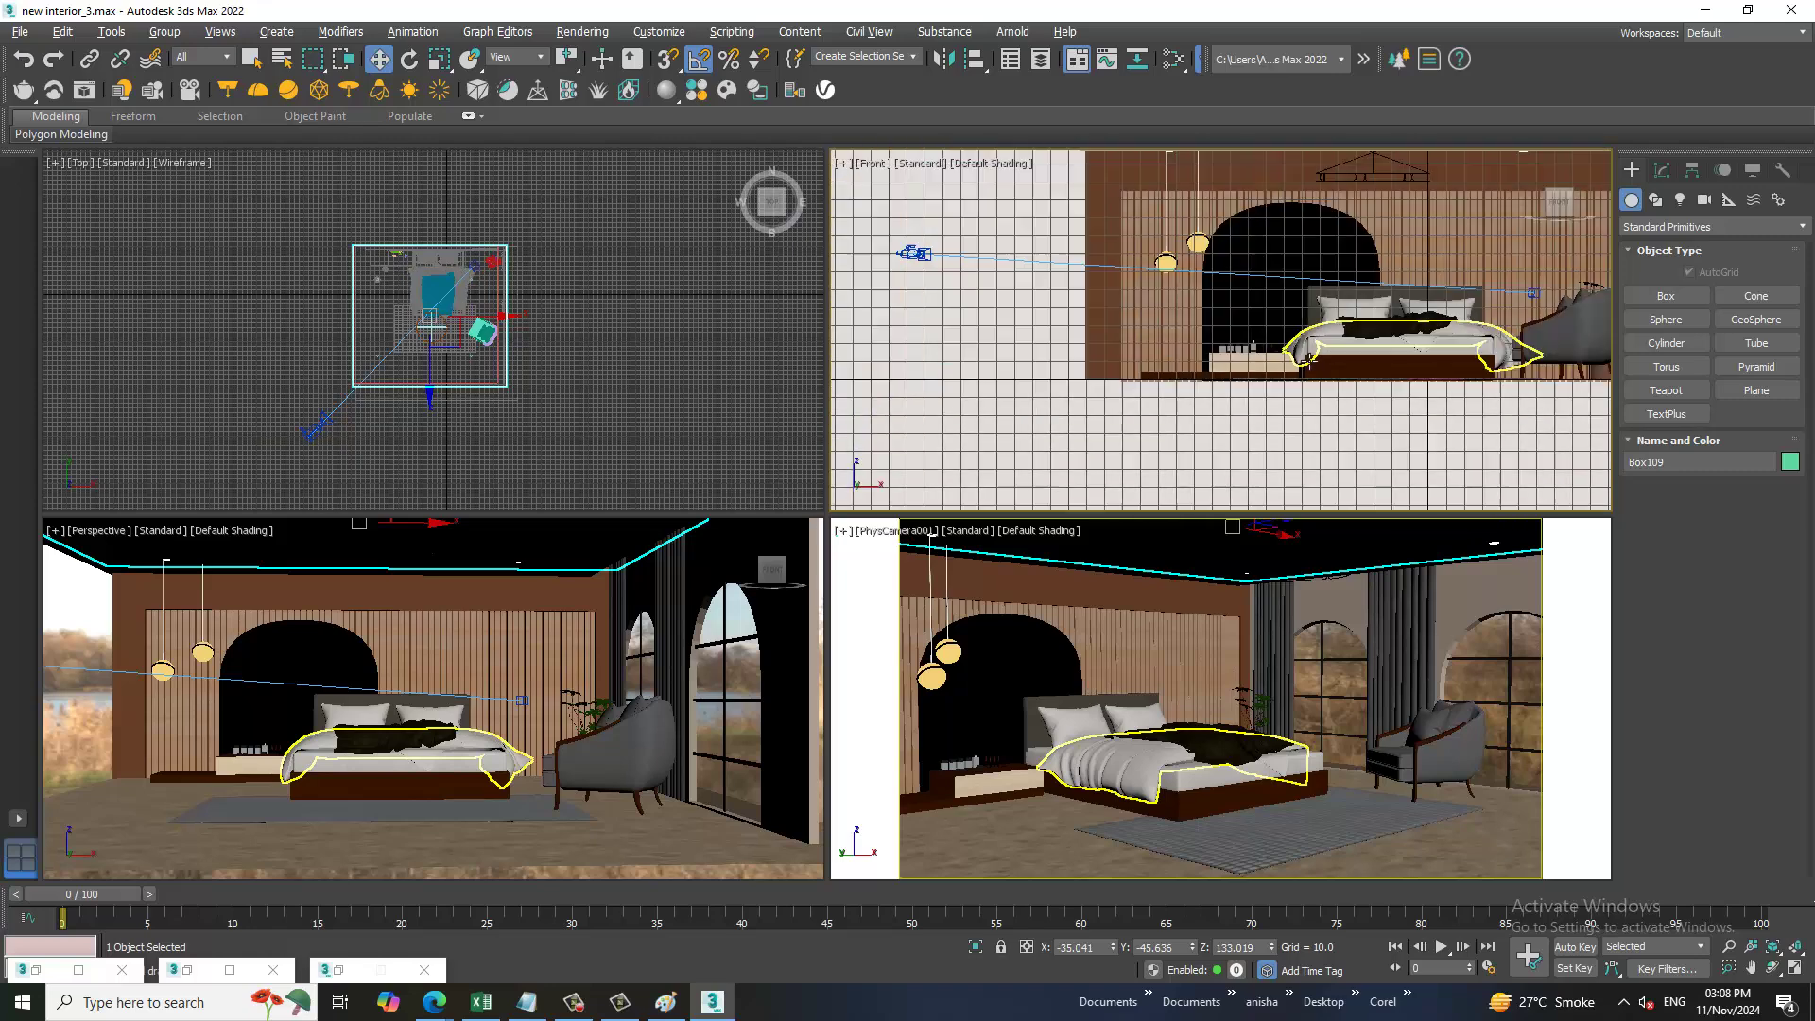
scroll(964, 409, "down", 2)
scroll(964, 408, "down", 2)
middle_click_drag(964, 409, 1163, 391)
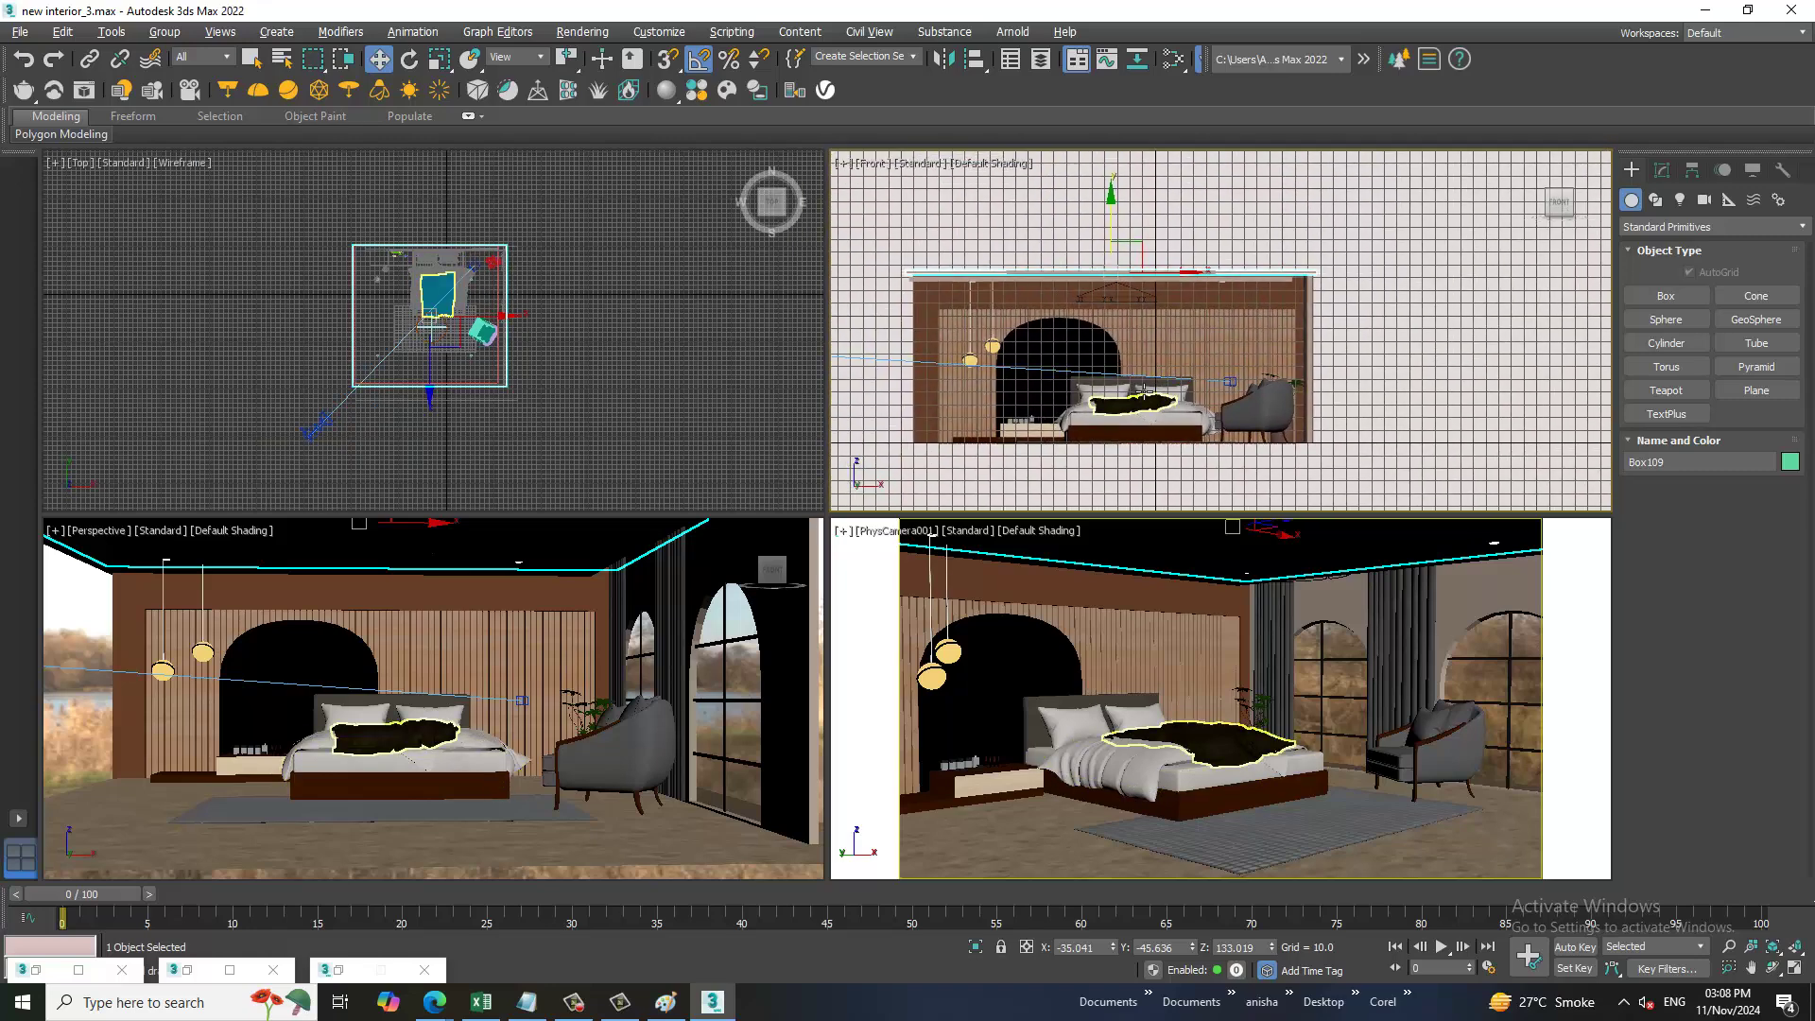
- Switch the Create > Lights category to the VRay light types
left_click(1682, 202)
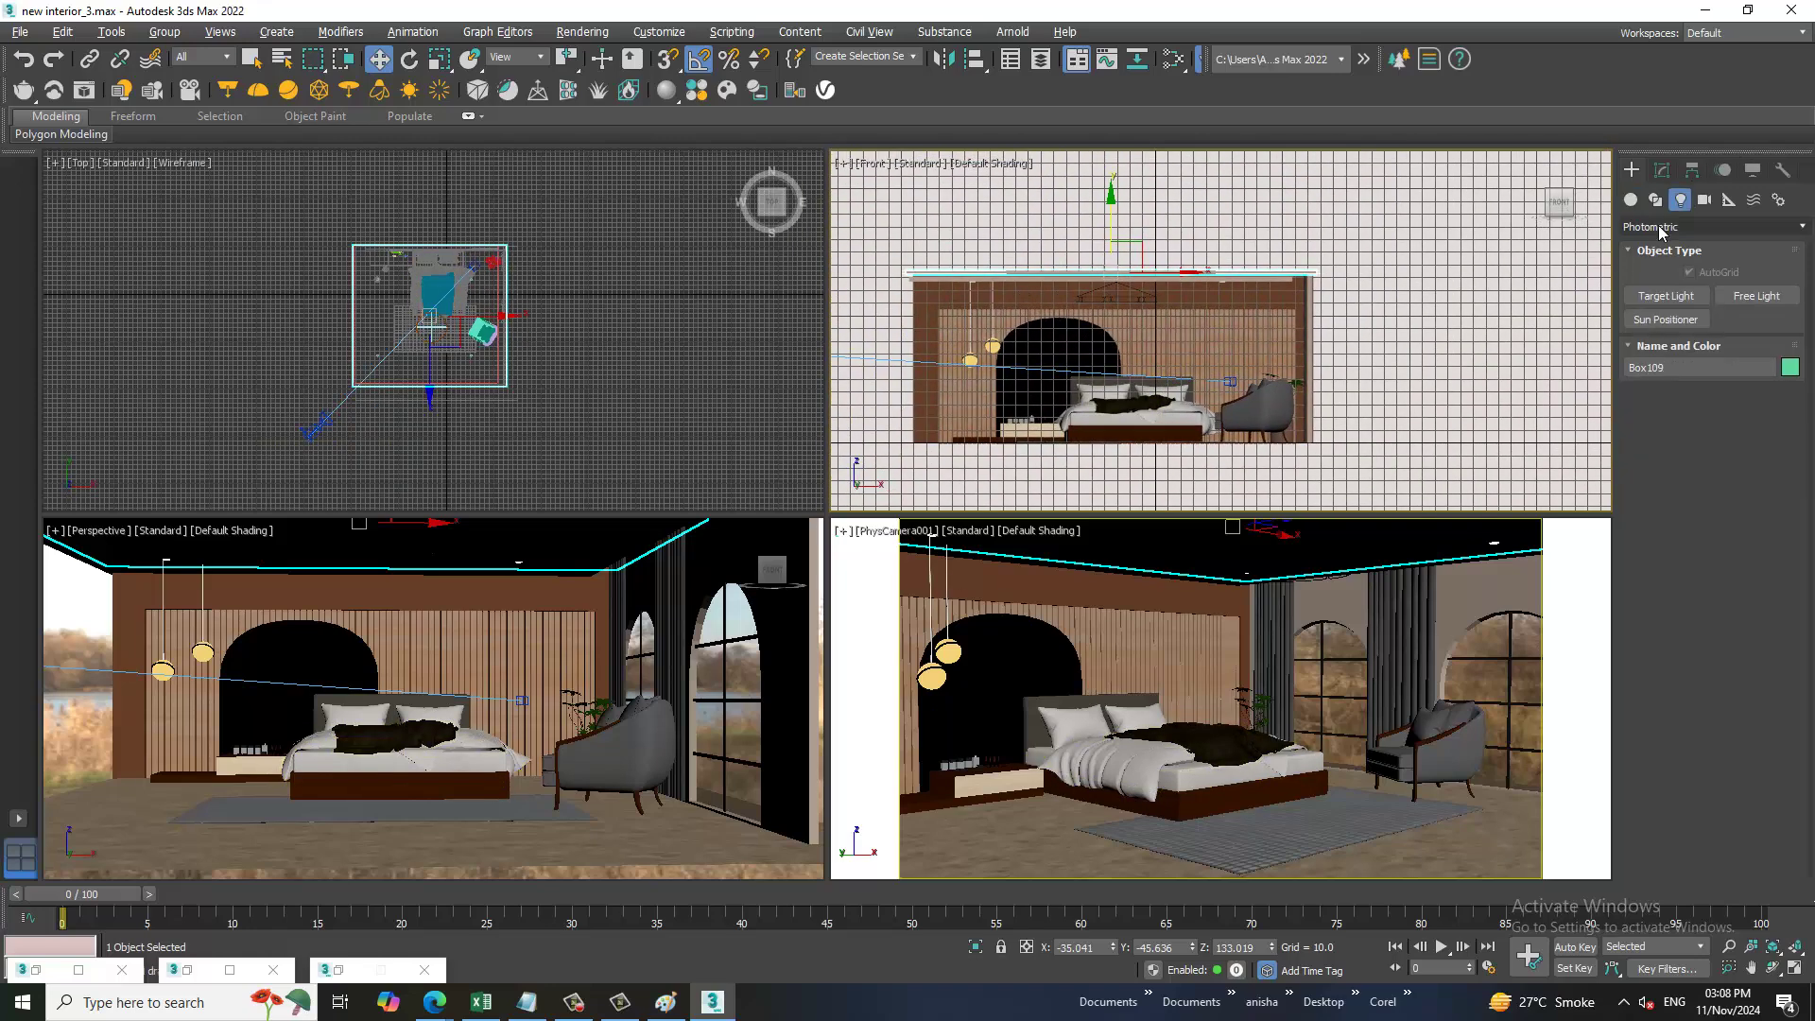
left_click(1664, 227)
left_click(1675, 281)
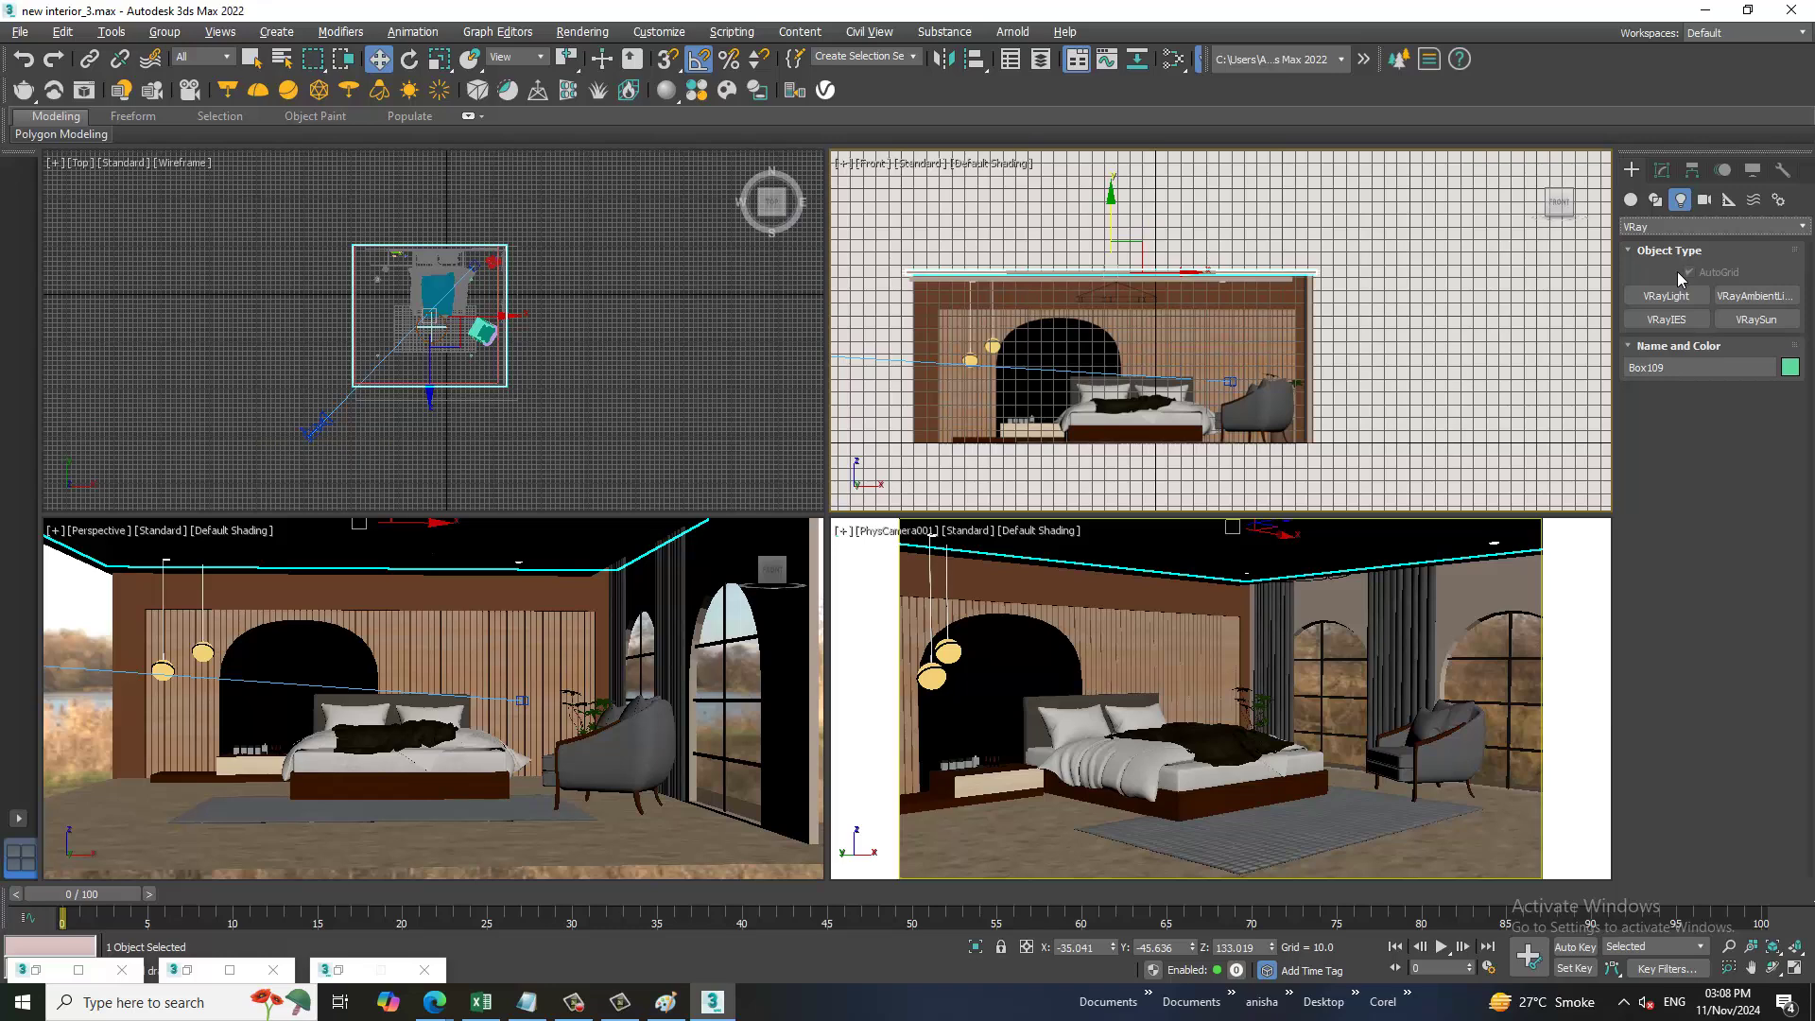
- Place a VRaySun aimed at the bed and accept adding the VRaySky environment map
left_click(1755, 320)
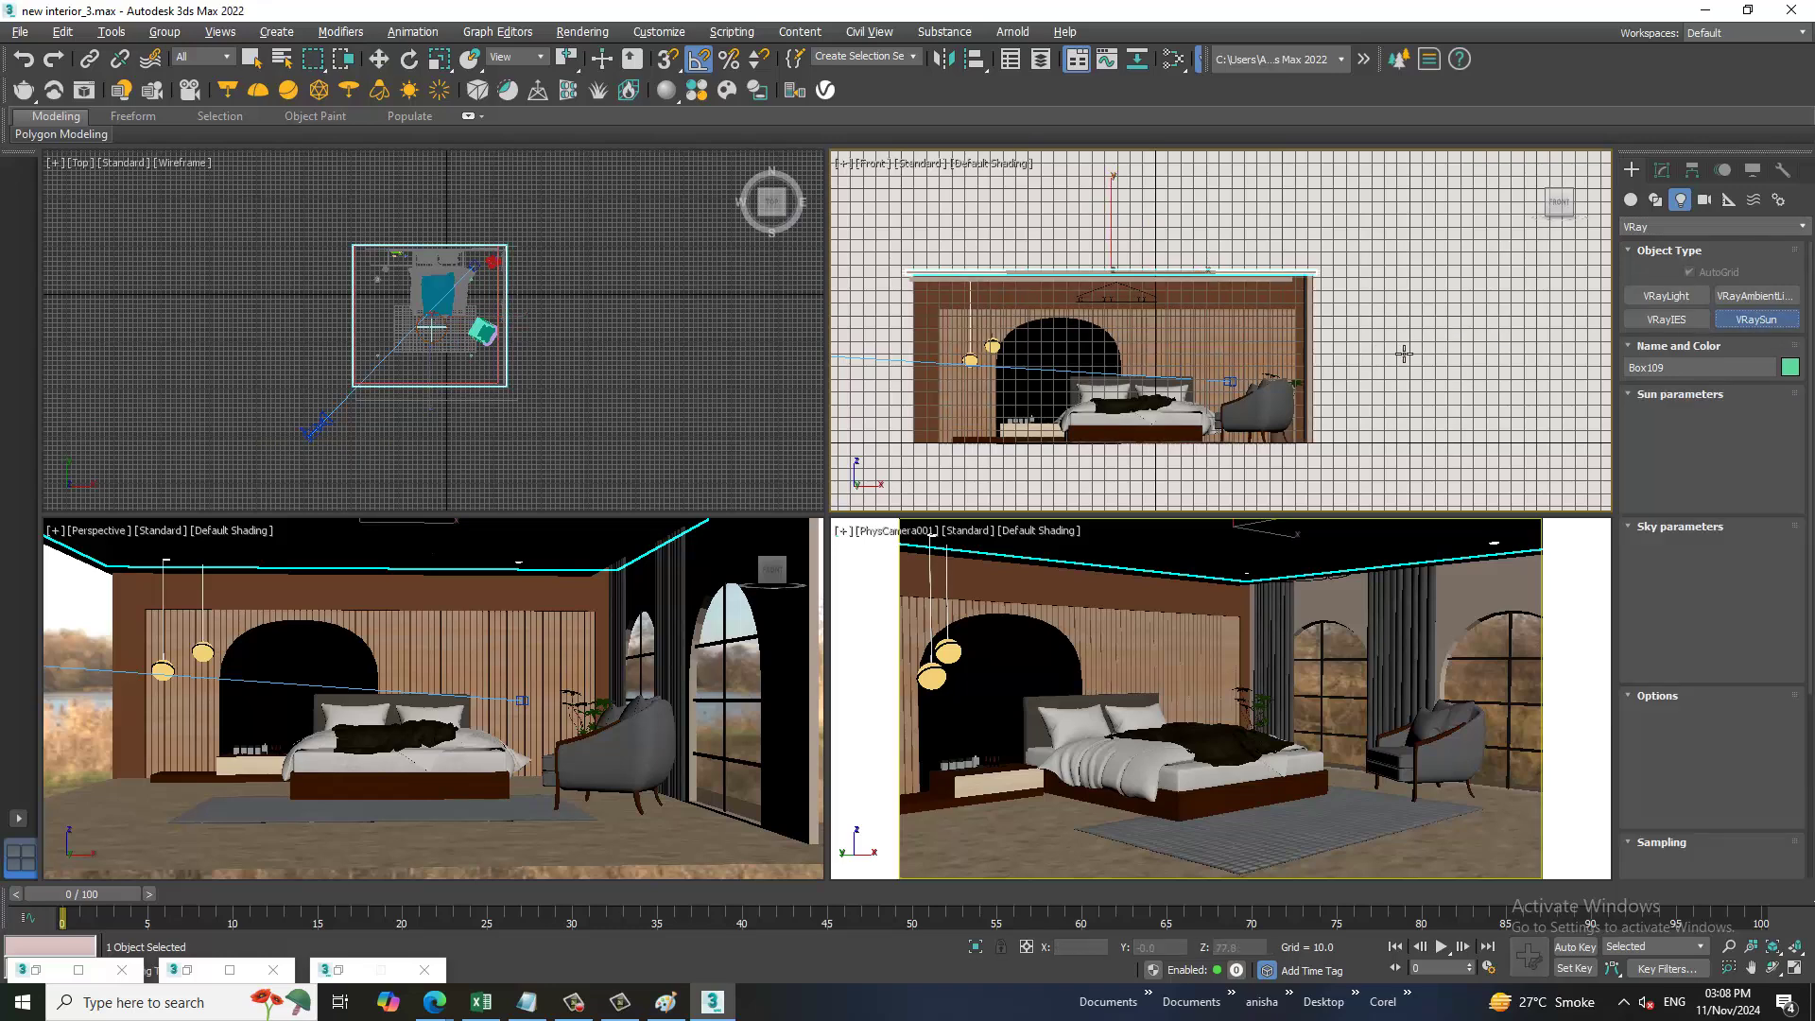
scroll(1403, 353, "down", 2)
scroll(1426, 358, "down", 1)
scroll(1497, 268, "down", 1)
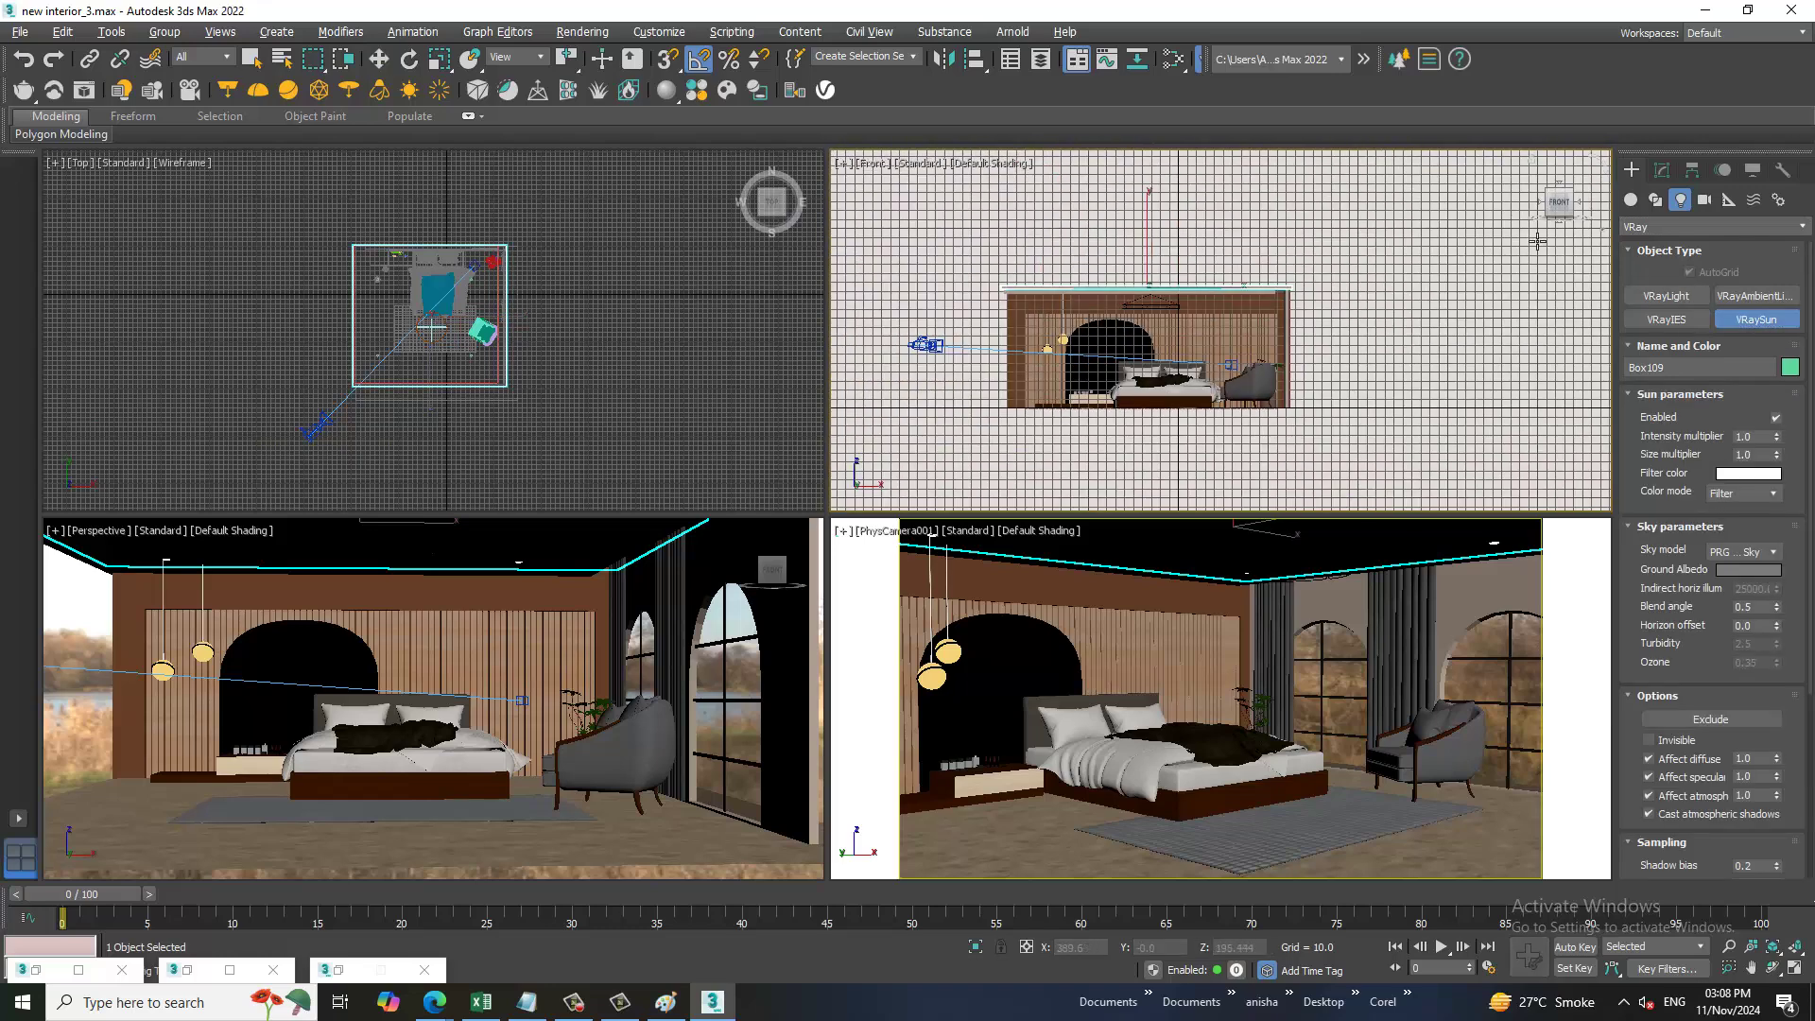
left_click_drag(1538, 242, 1149, 383)
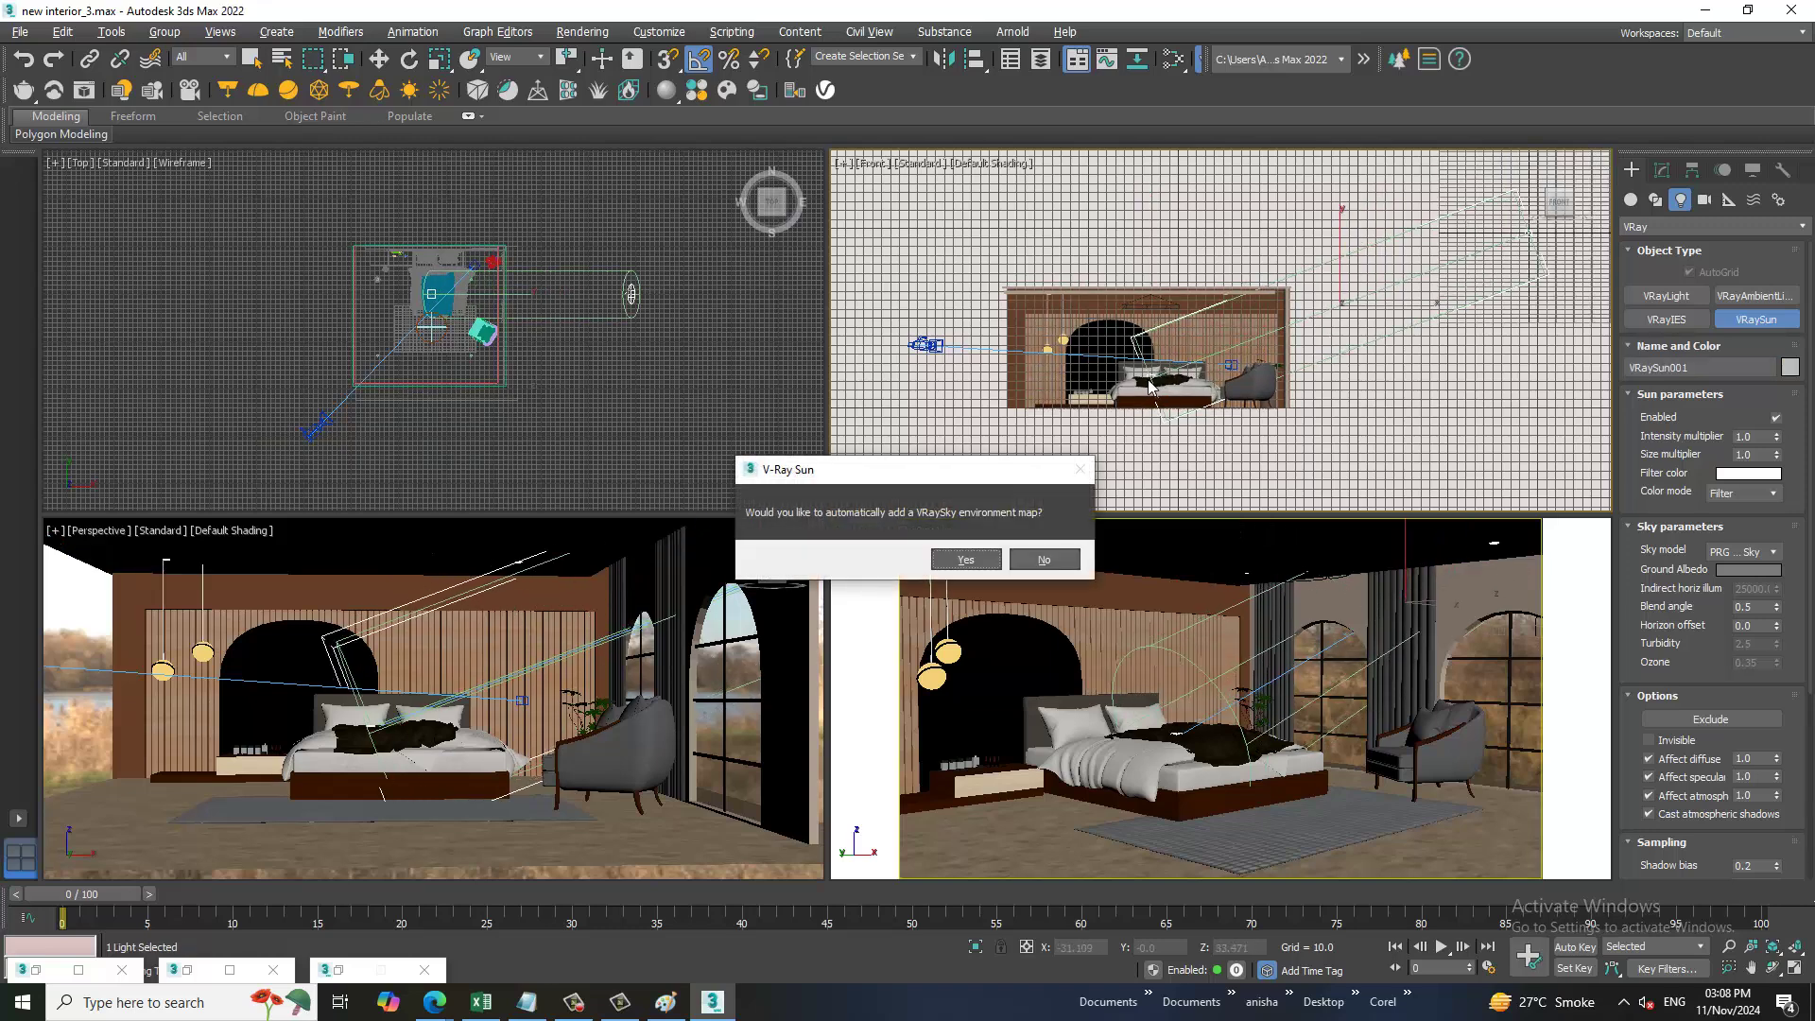
left_click(974, 570)
left_click(979, 570)
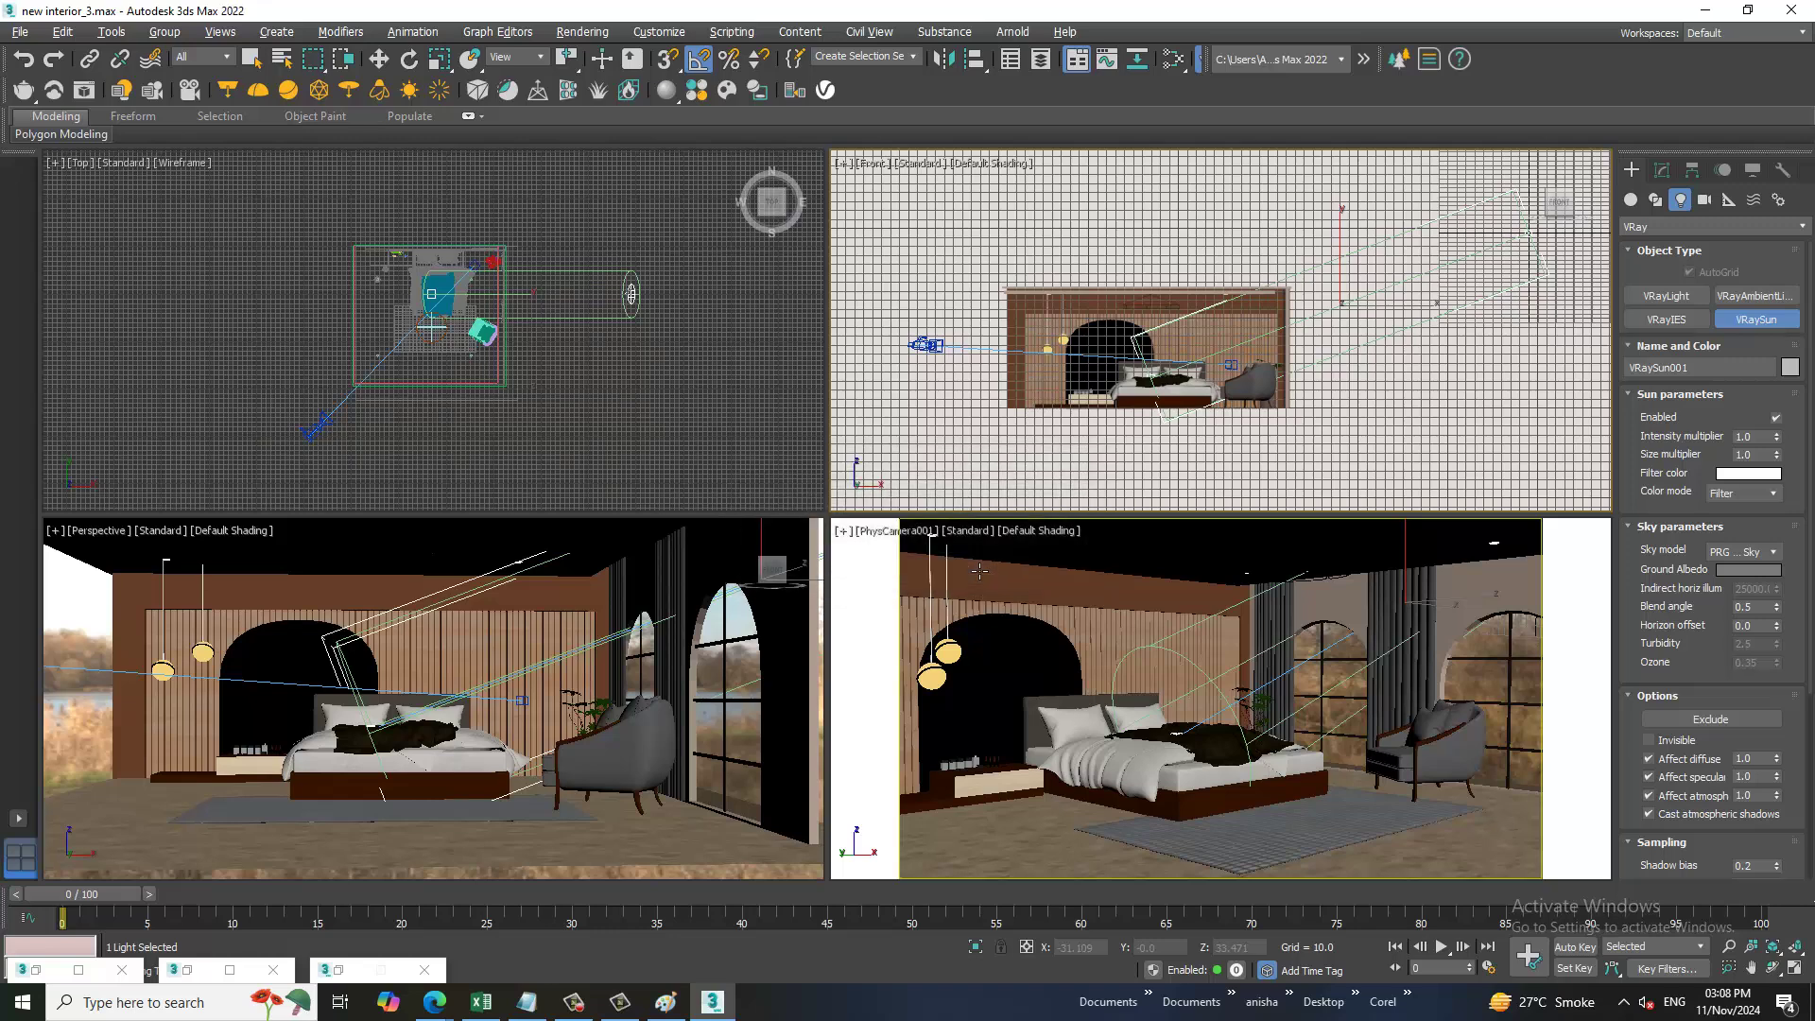
- Shift the VRaySun slightly sideways along Y while viewing the room from above
key("w")
key("alt+w")
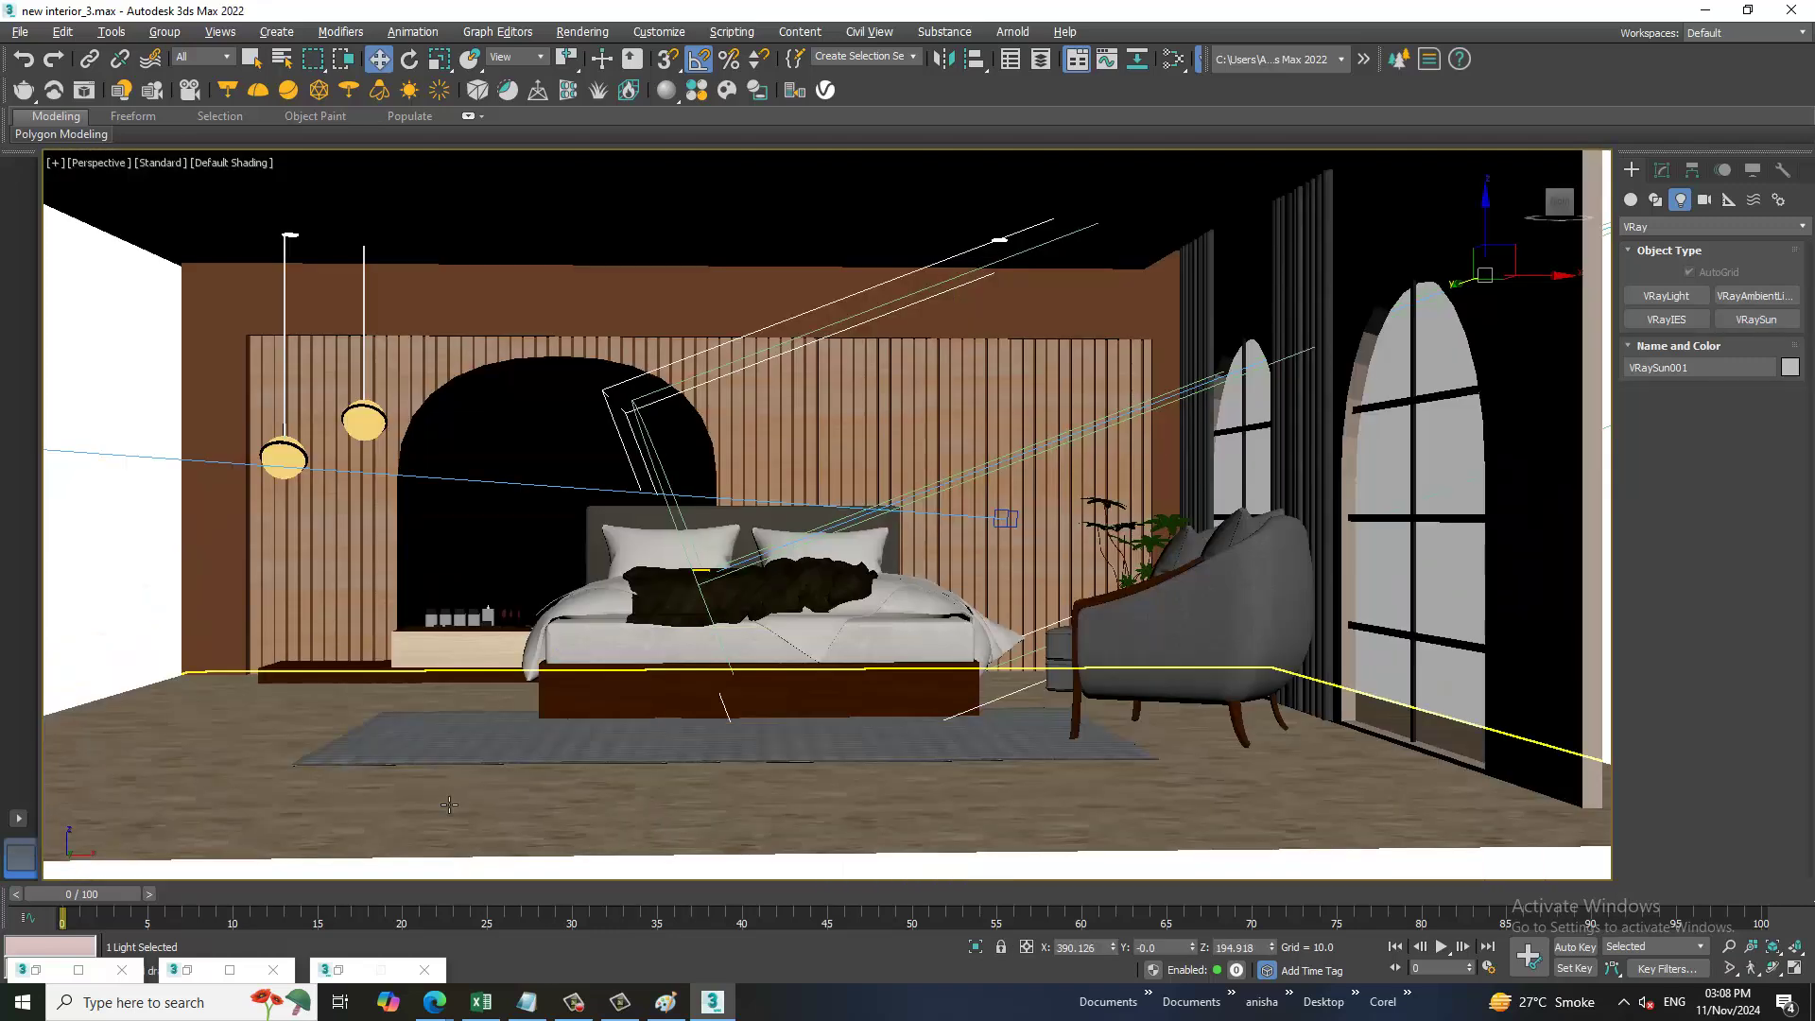
left_click(779, 747)
scroll(779, 747, "down", 10)
mouse_move(1045, 668)
middle_mouse_down("alt")
mouse_move(1087, 624)
mouse_move(1284, 586)
middle_mouse_up("alt")
scroll(784, 661, "up", 4)
scroll(784, 667, "up", 1)
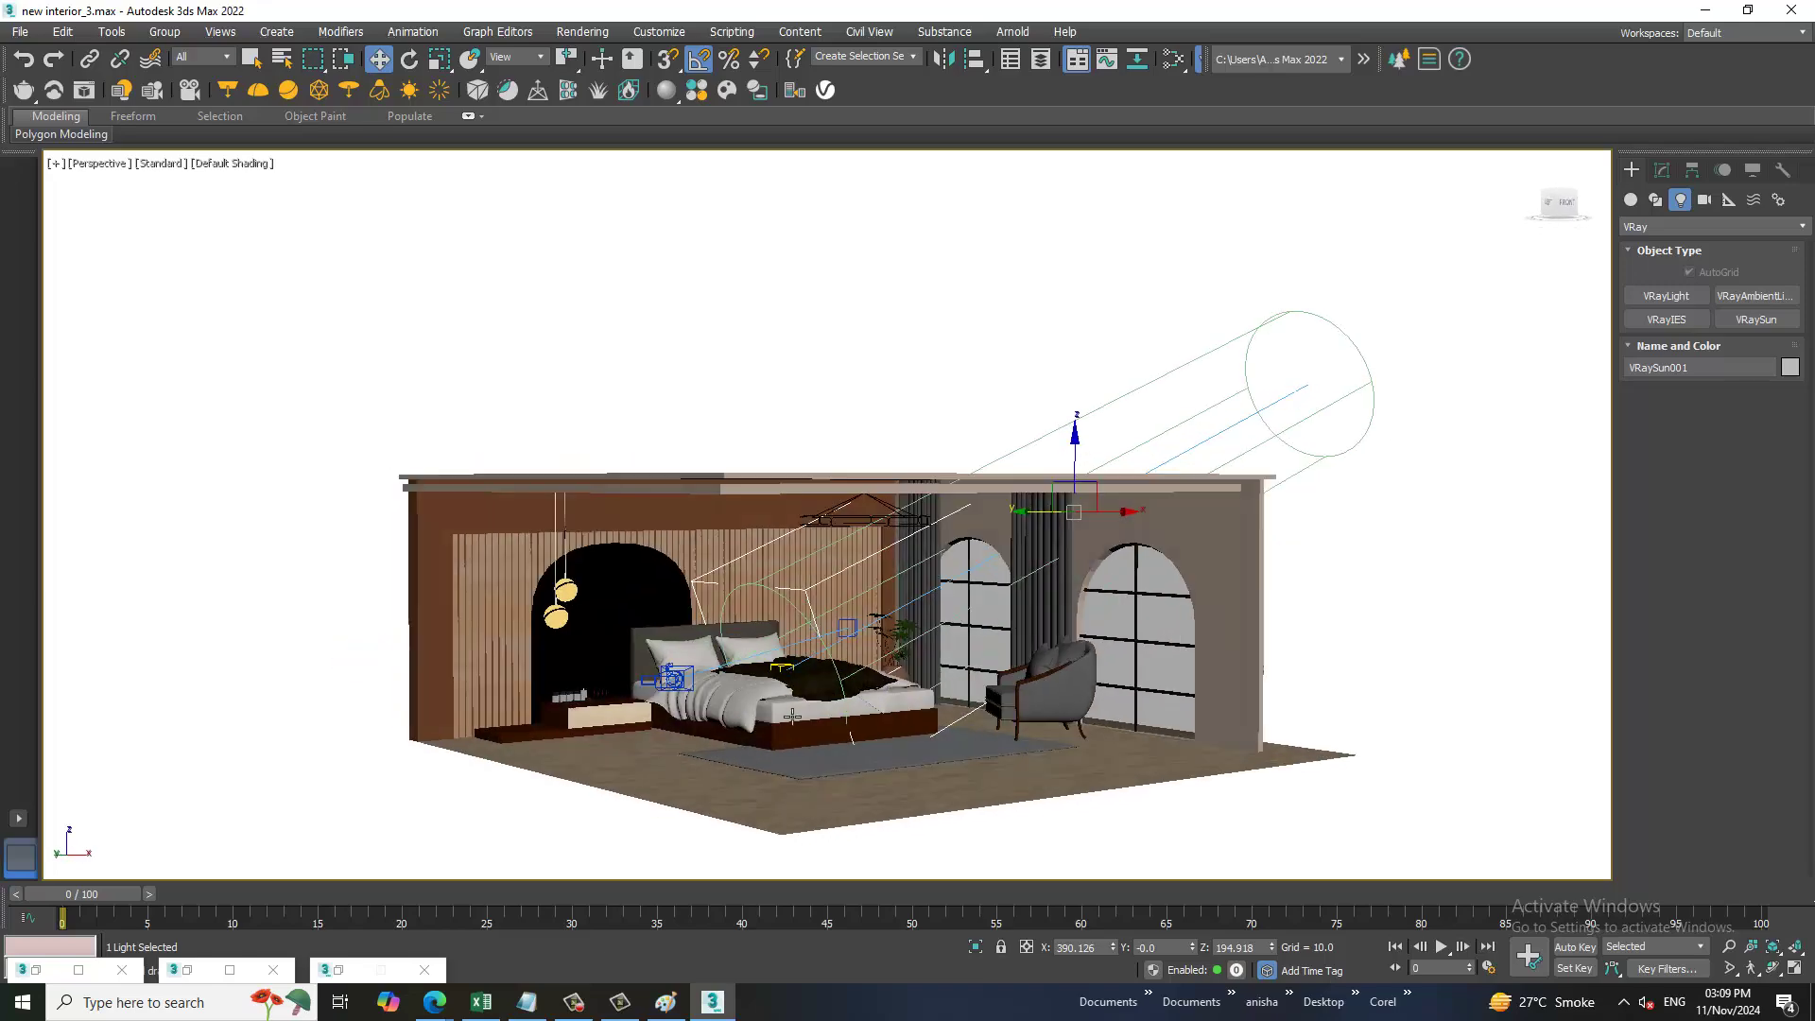
middle_click_drag(783, 673, 1113, 531, "alt")
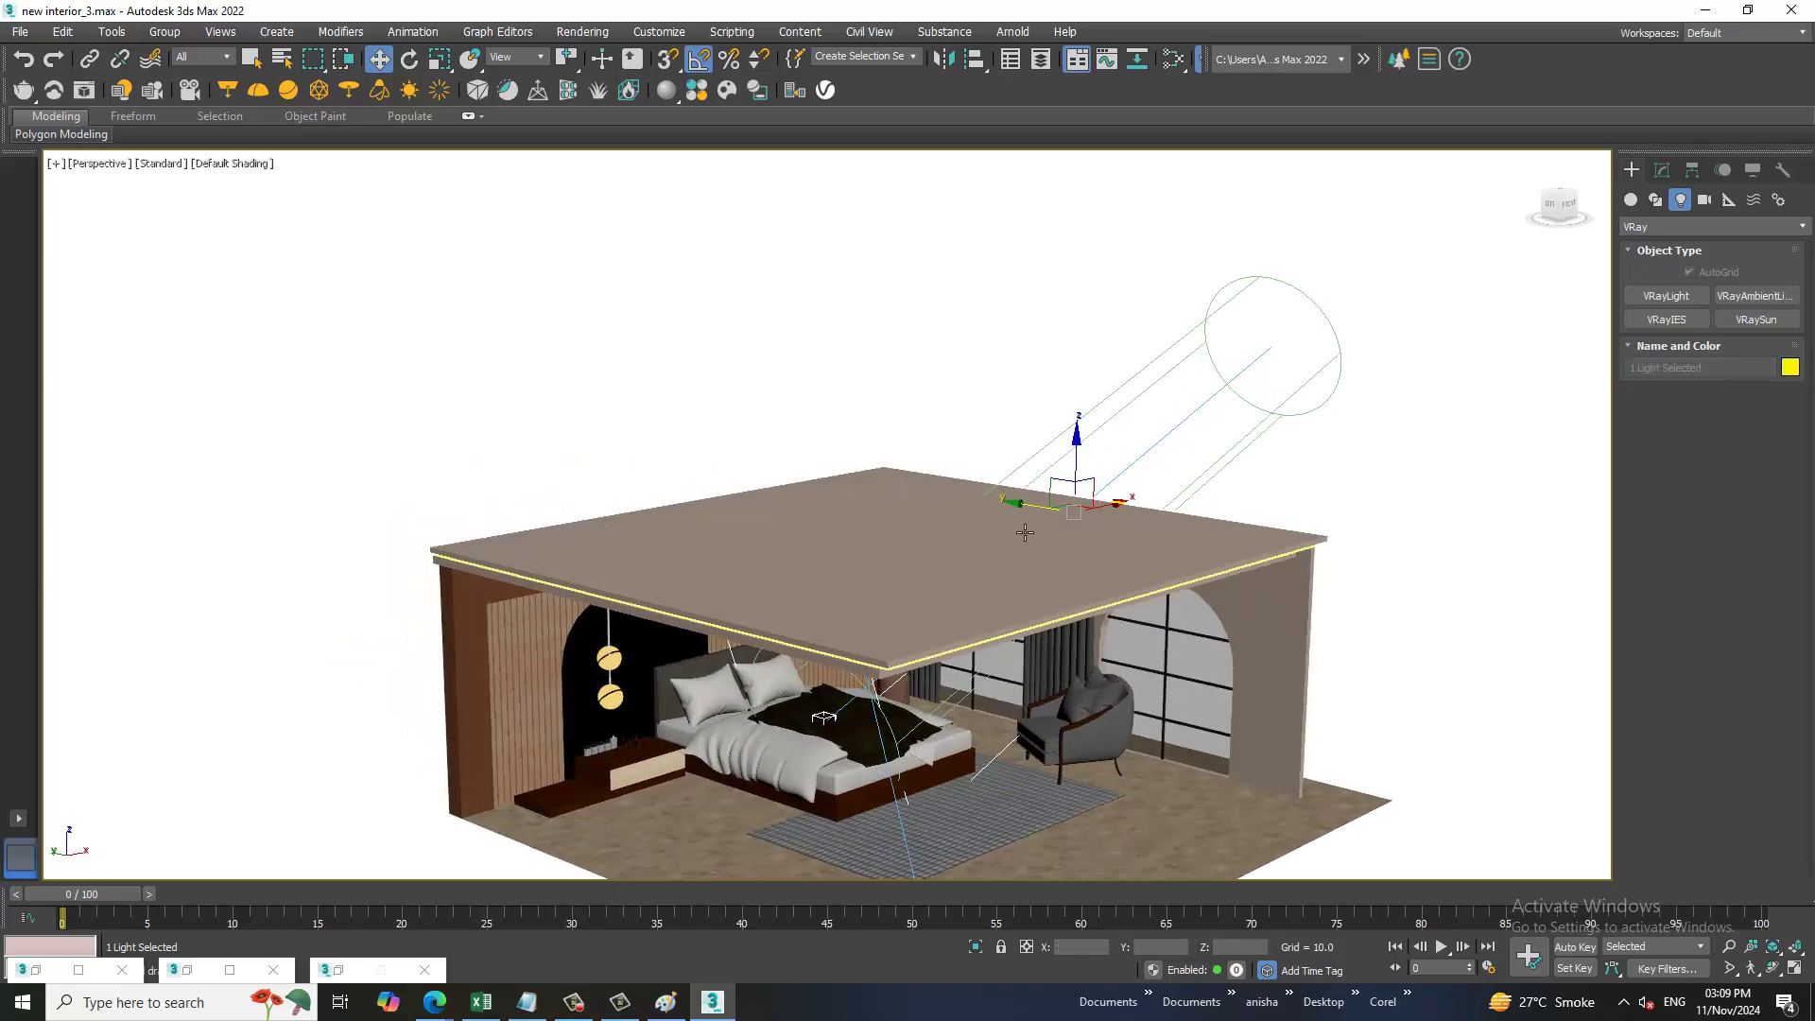
left_click_drag(1114, 531, 1079, 514)
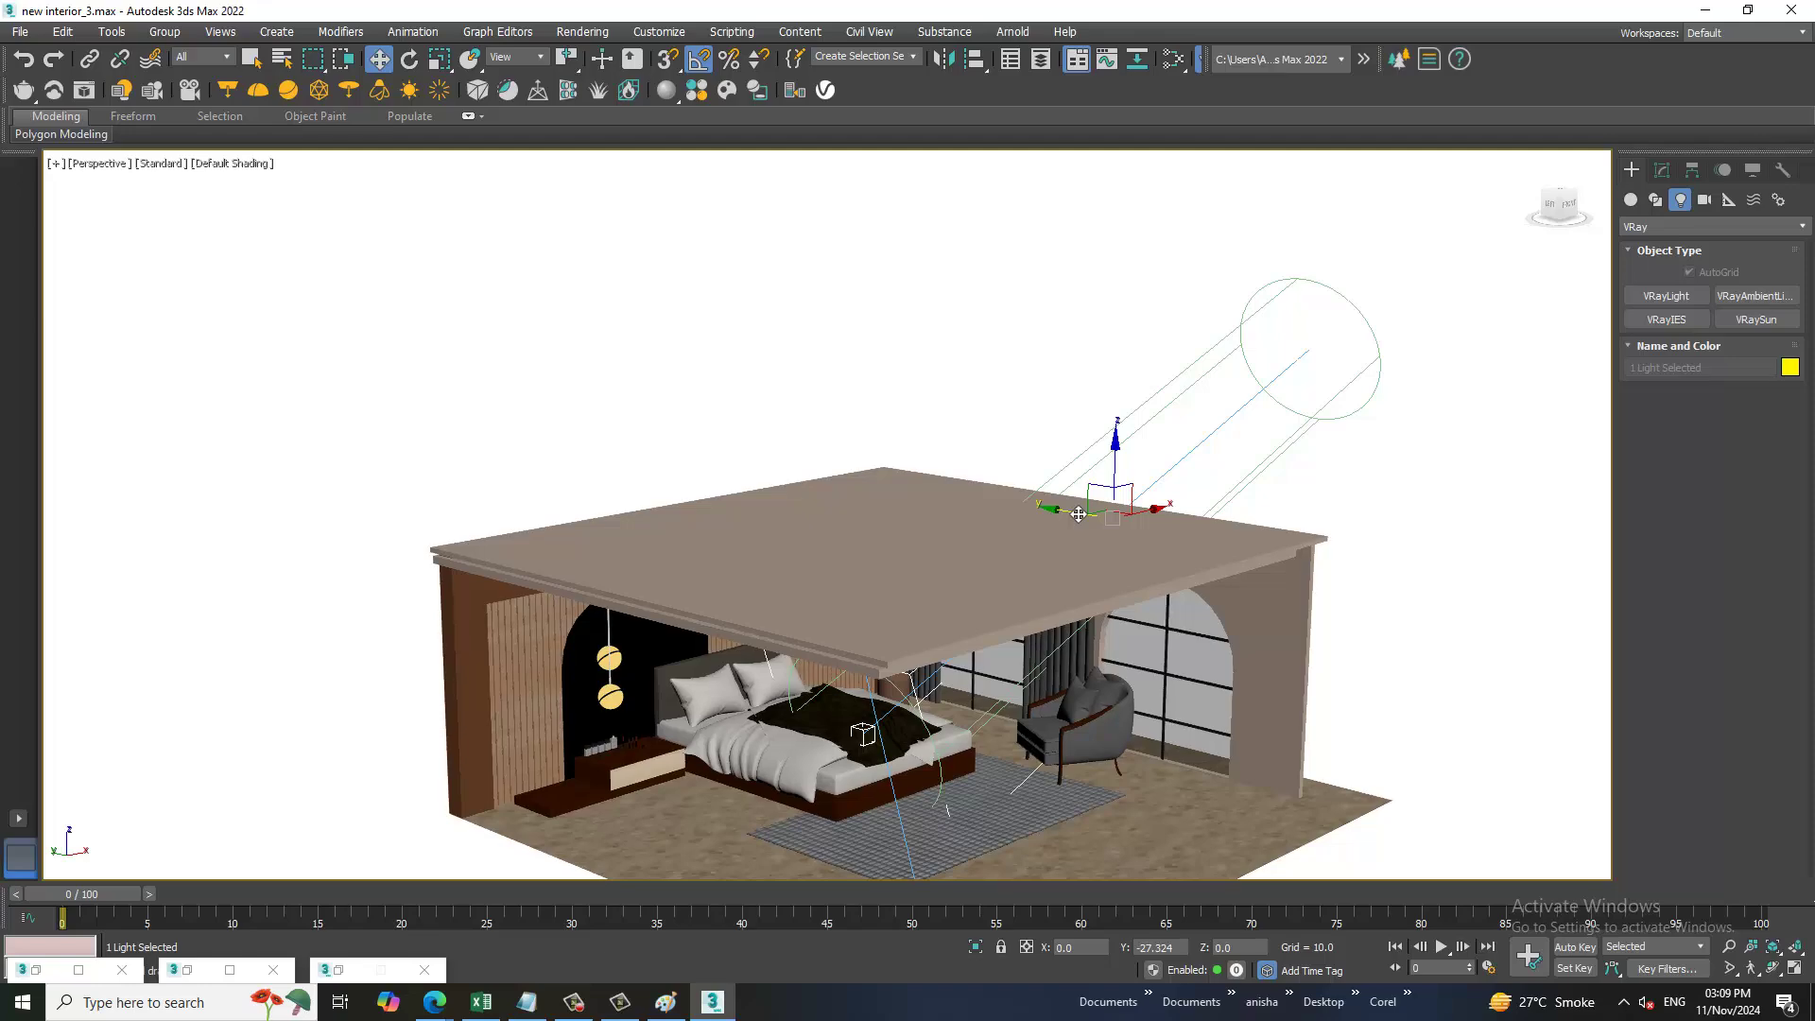
middle_click_drag(1078, 514, 1217, 643, "alt")
- Select VRaySun001 and set its filter colour to warm brown RGB 119, 99, 74
key("alt+w")
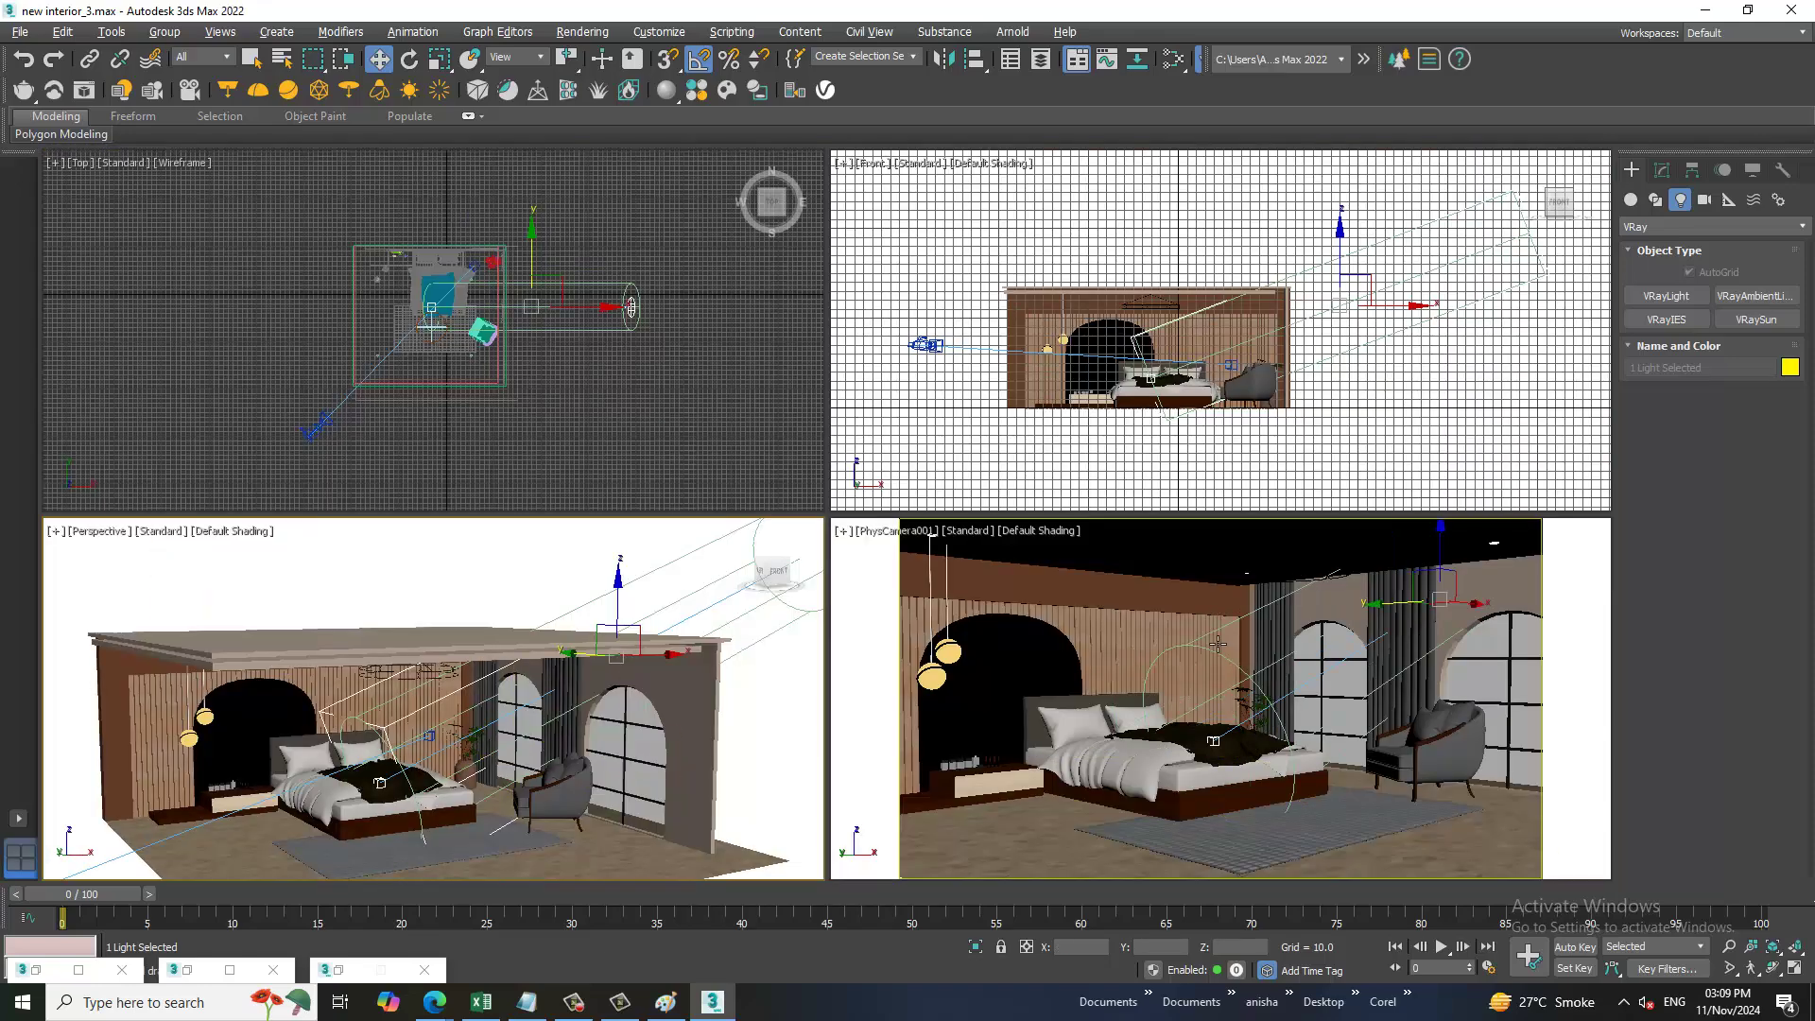
right_click(1275, 679)
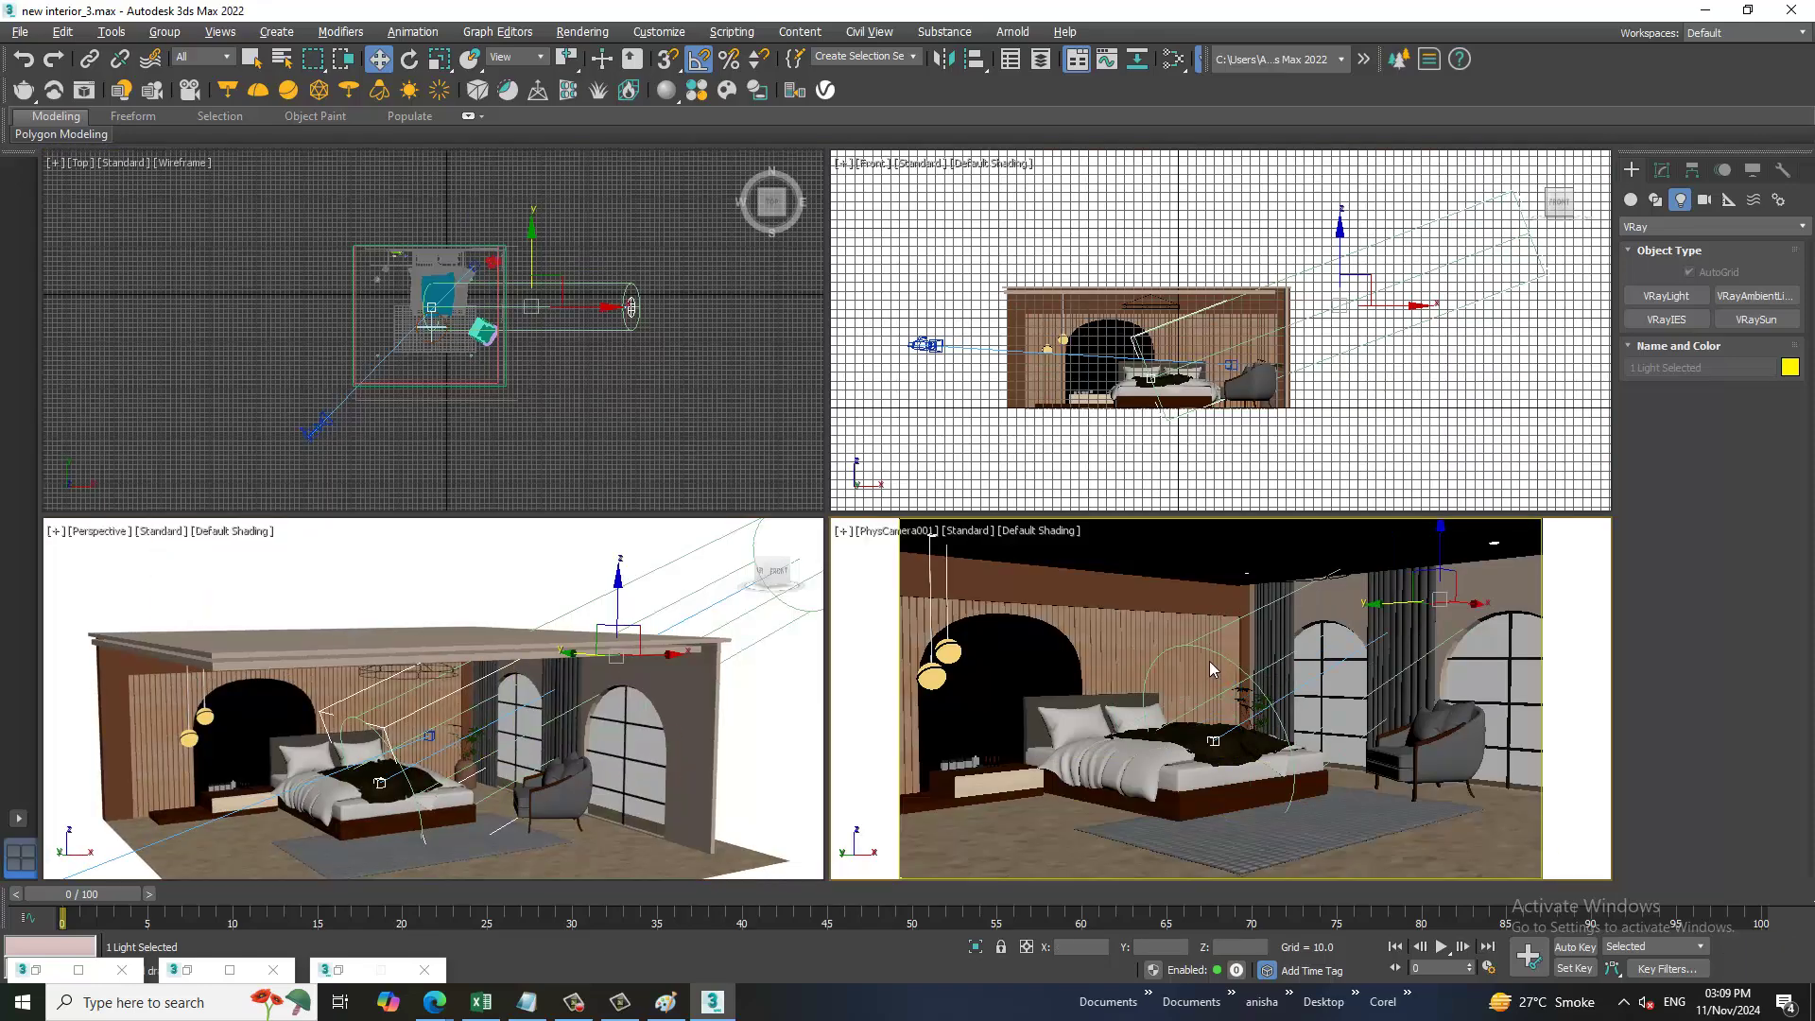
left_click(1664, 171)
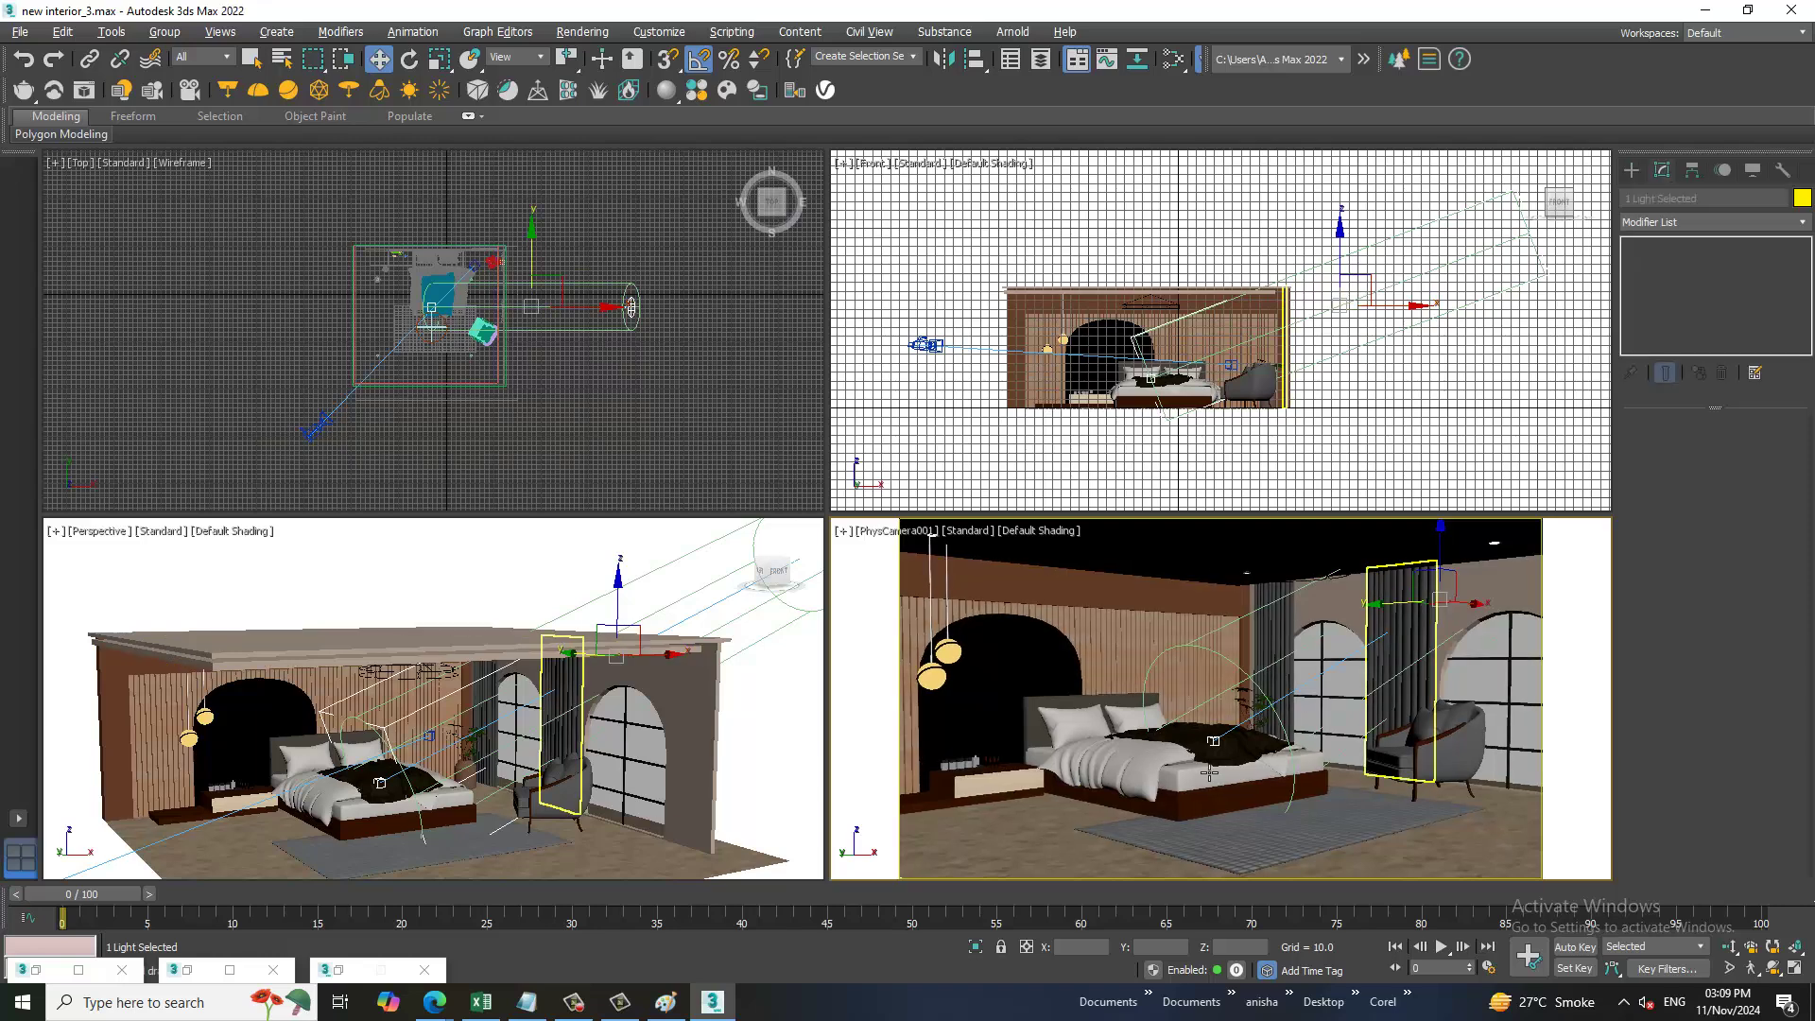
left_click(814, 567)
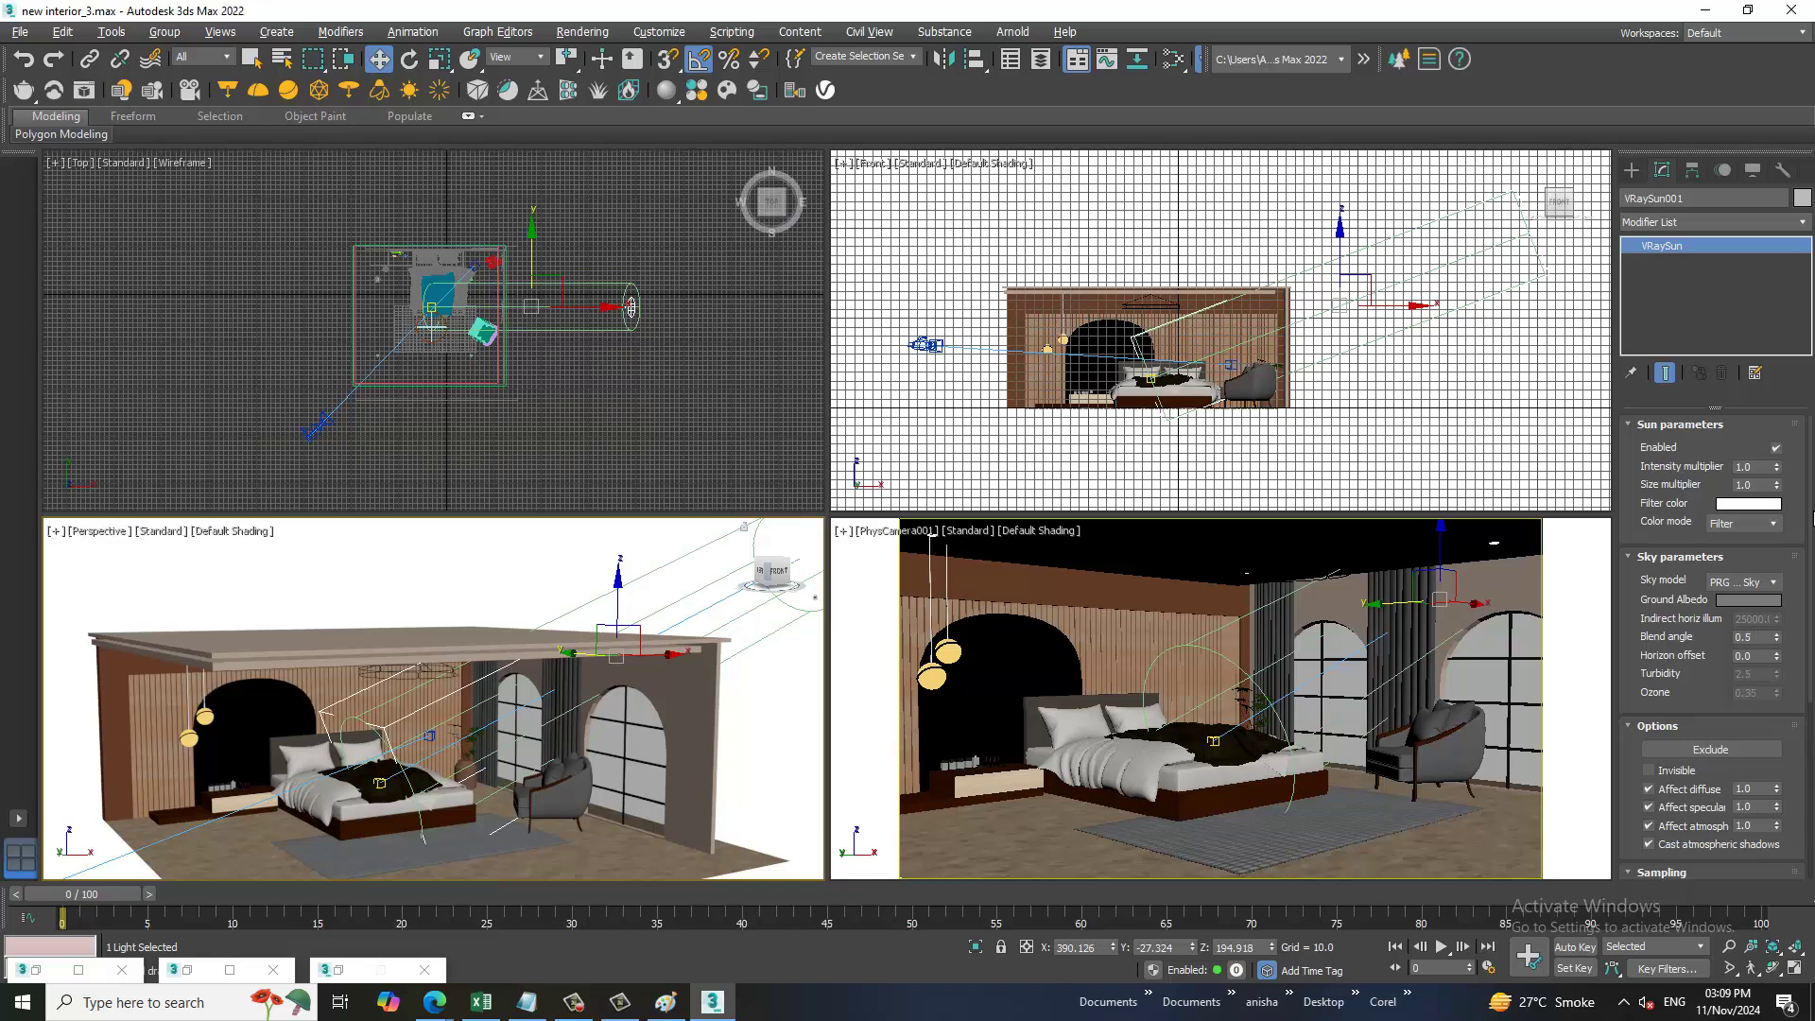
left_click(1756, 504)
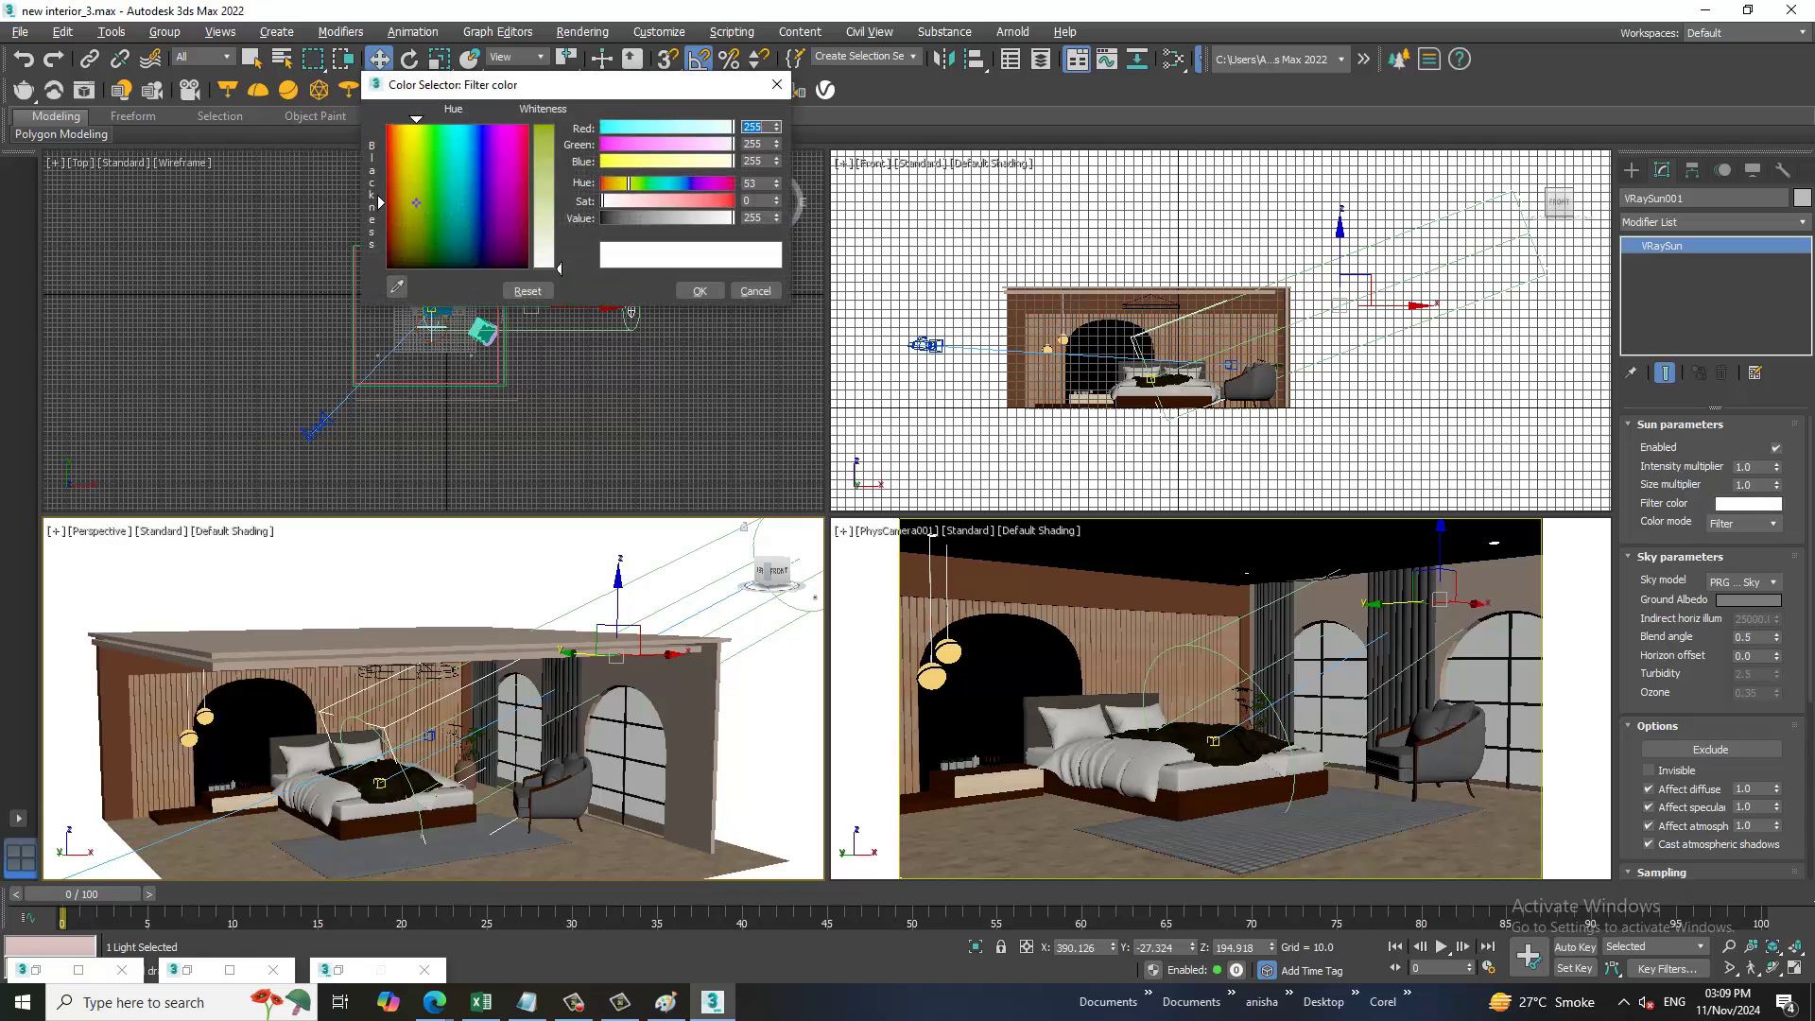
left_click_drag(394, 195, 393, 249)
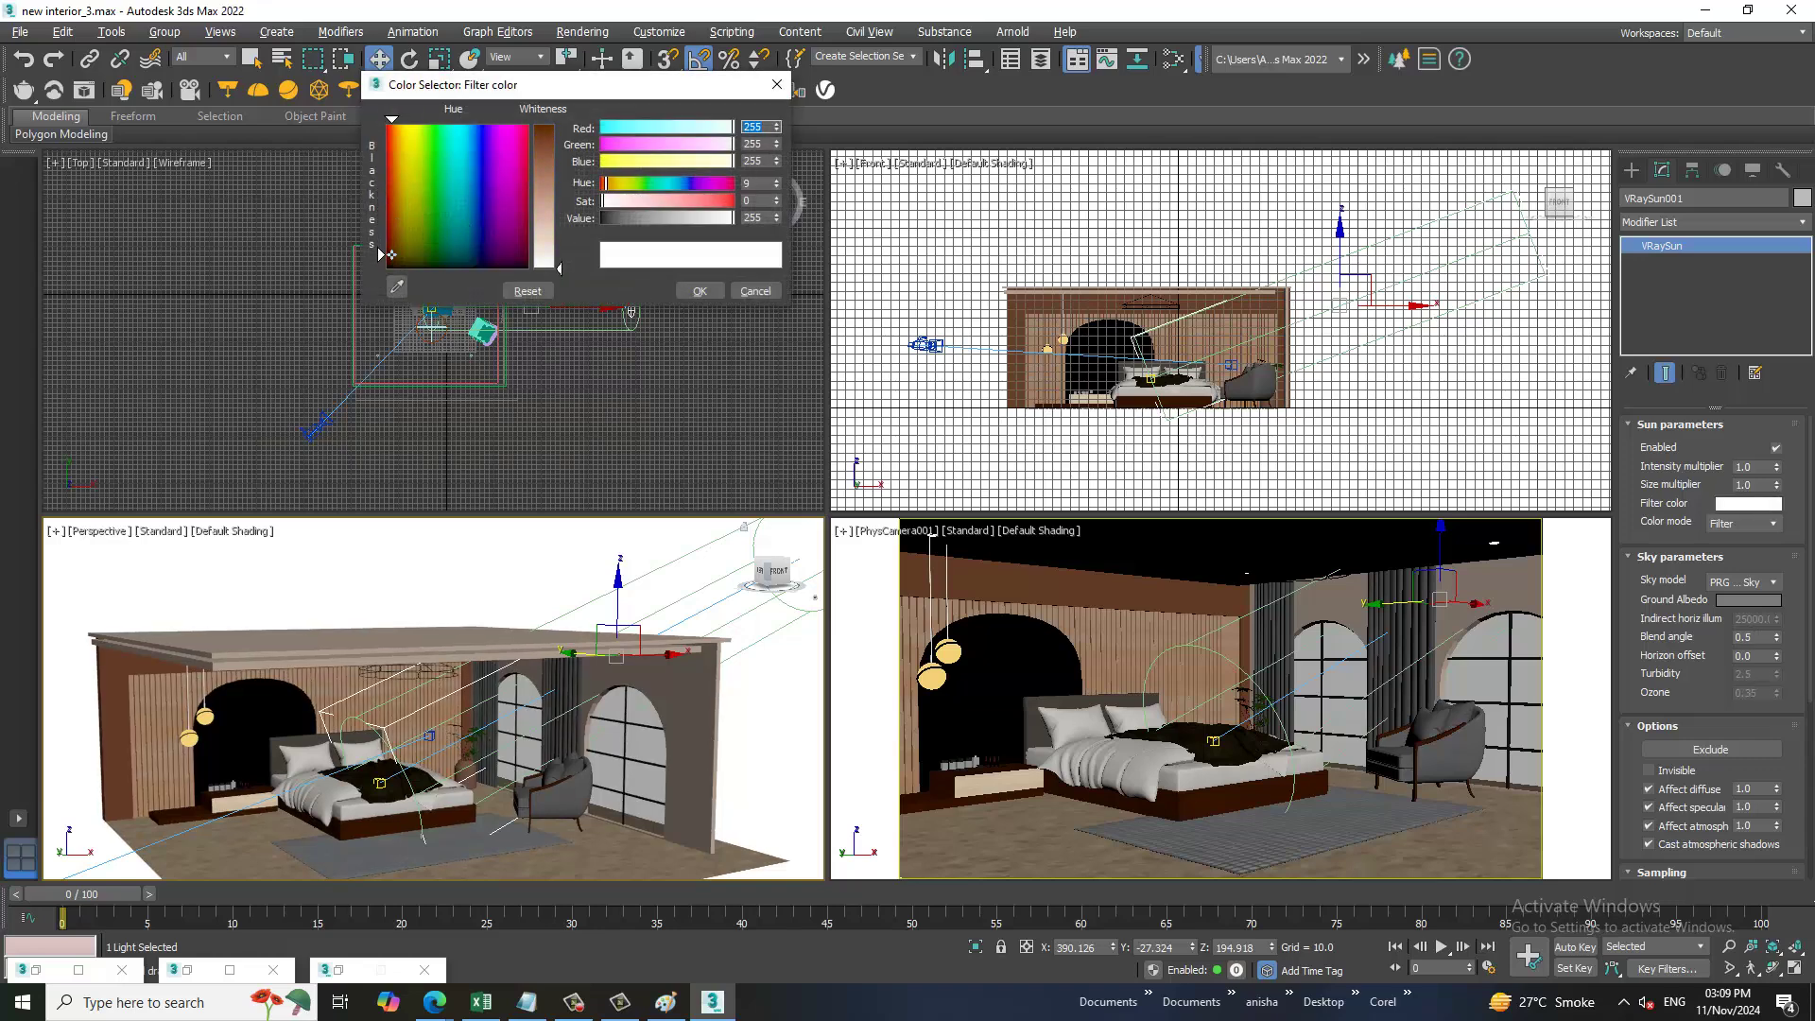
left_click_drag(559, 266, 558, 192)
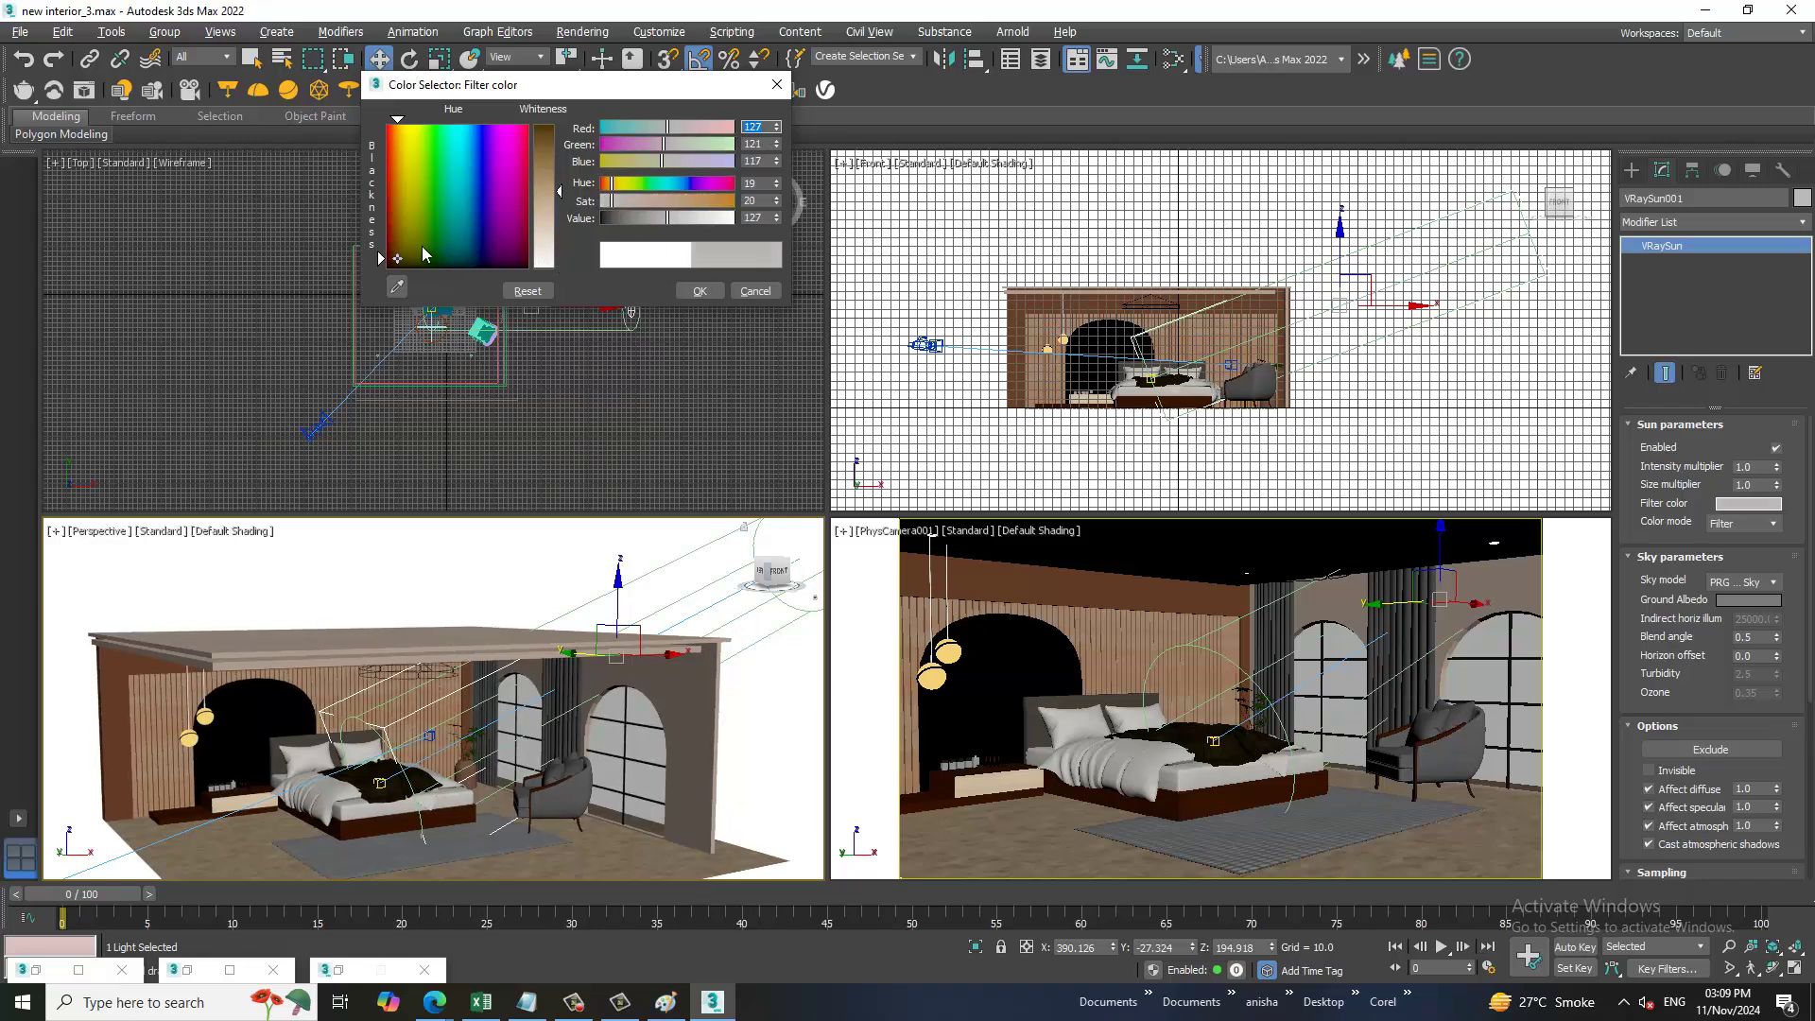
left_click_drag(425, 253, 400, 233)
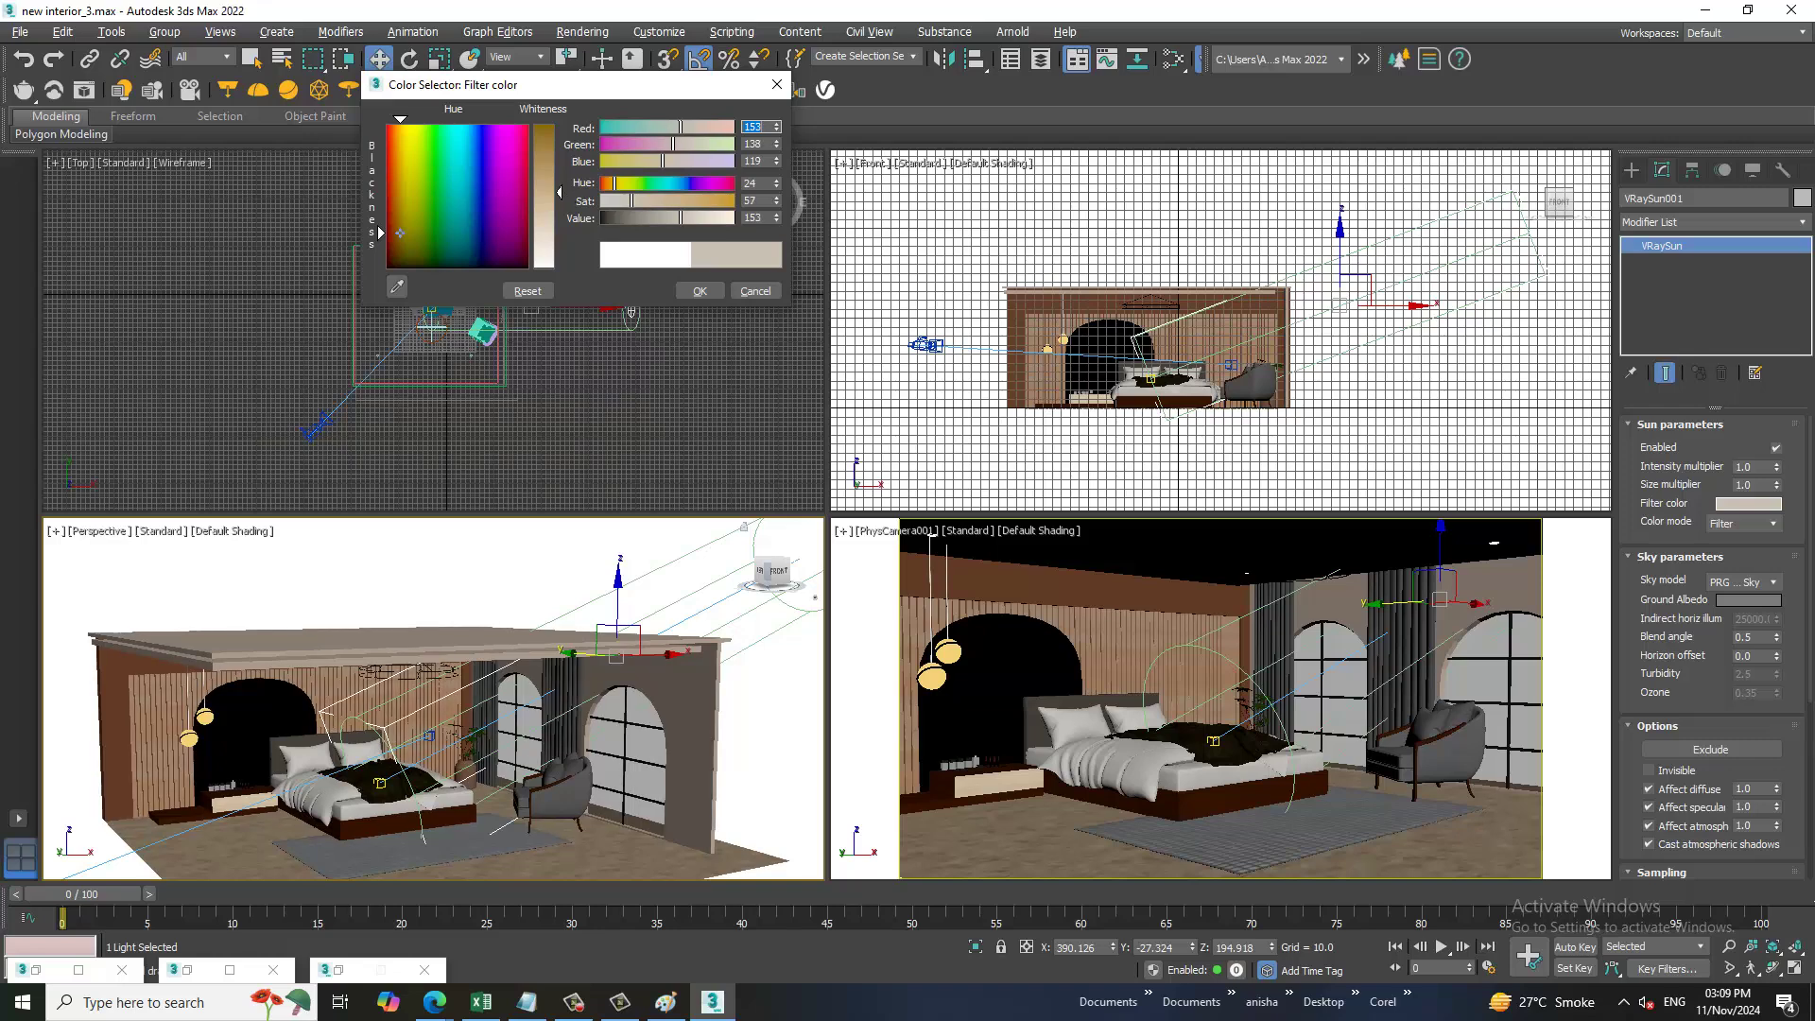
left_click_drag(559, 191, 558, 167)
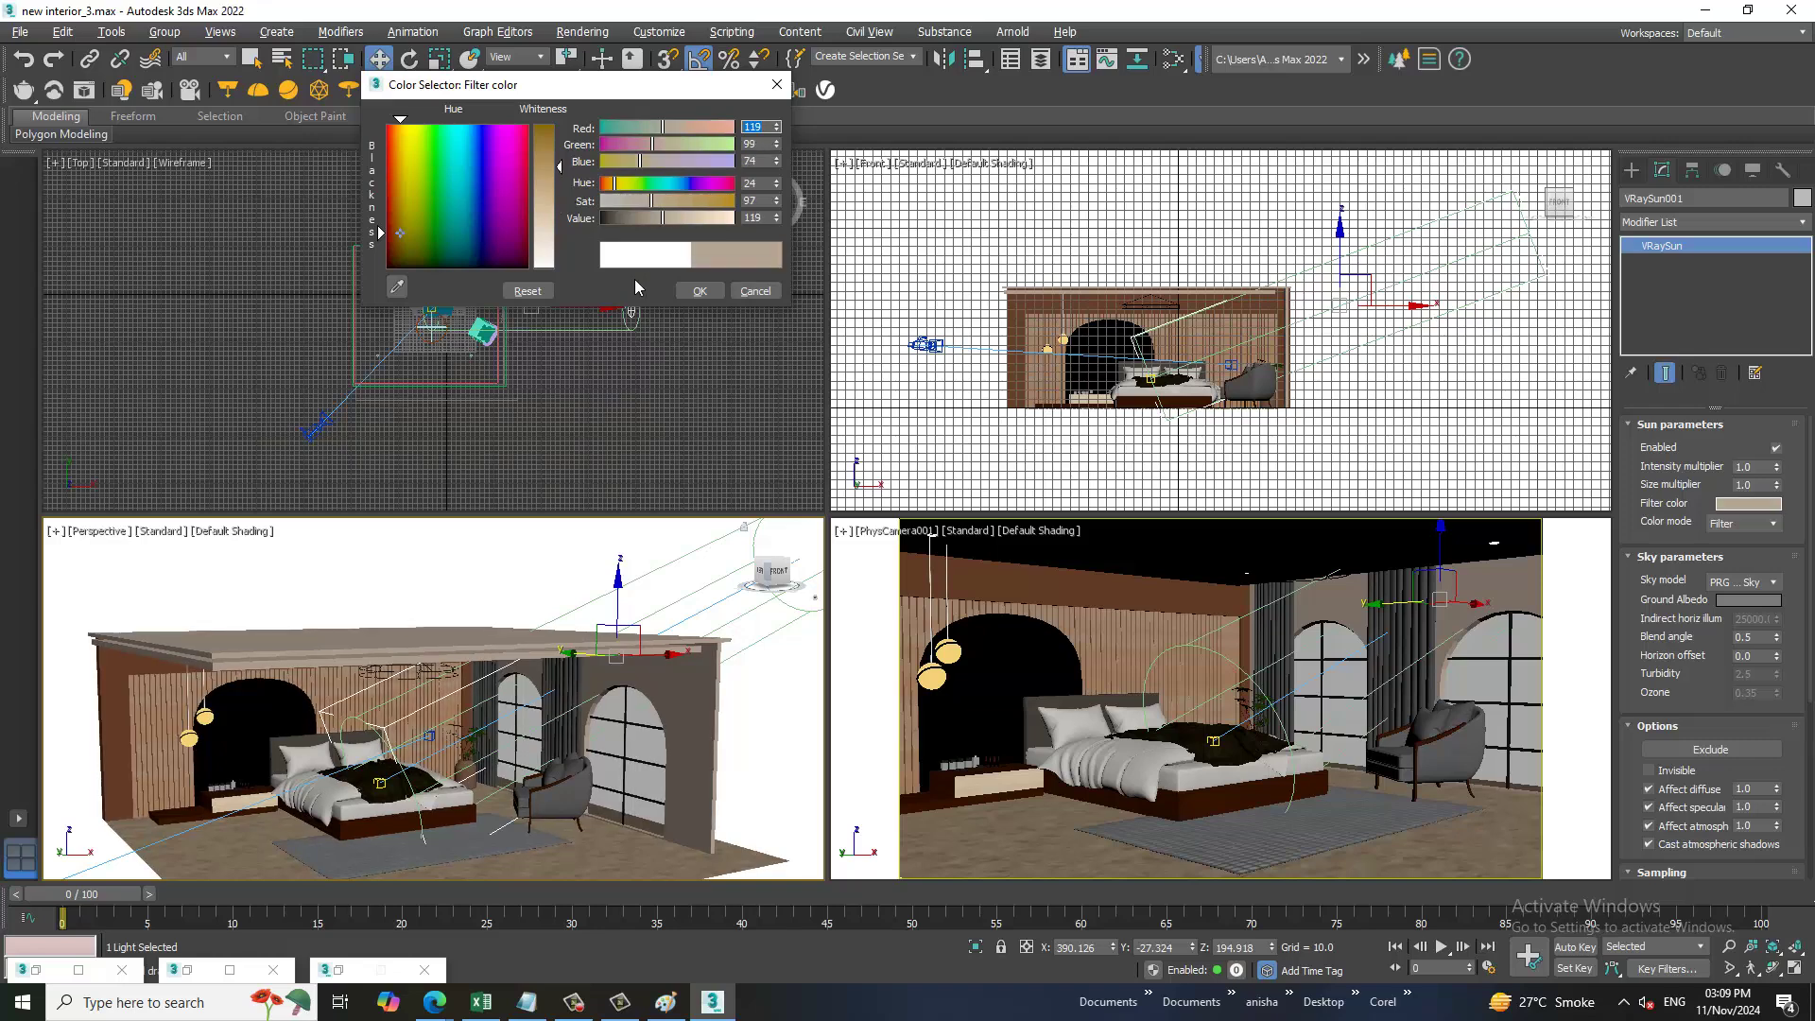
left_click(696, 291)
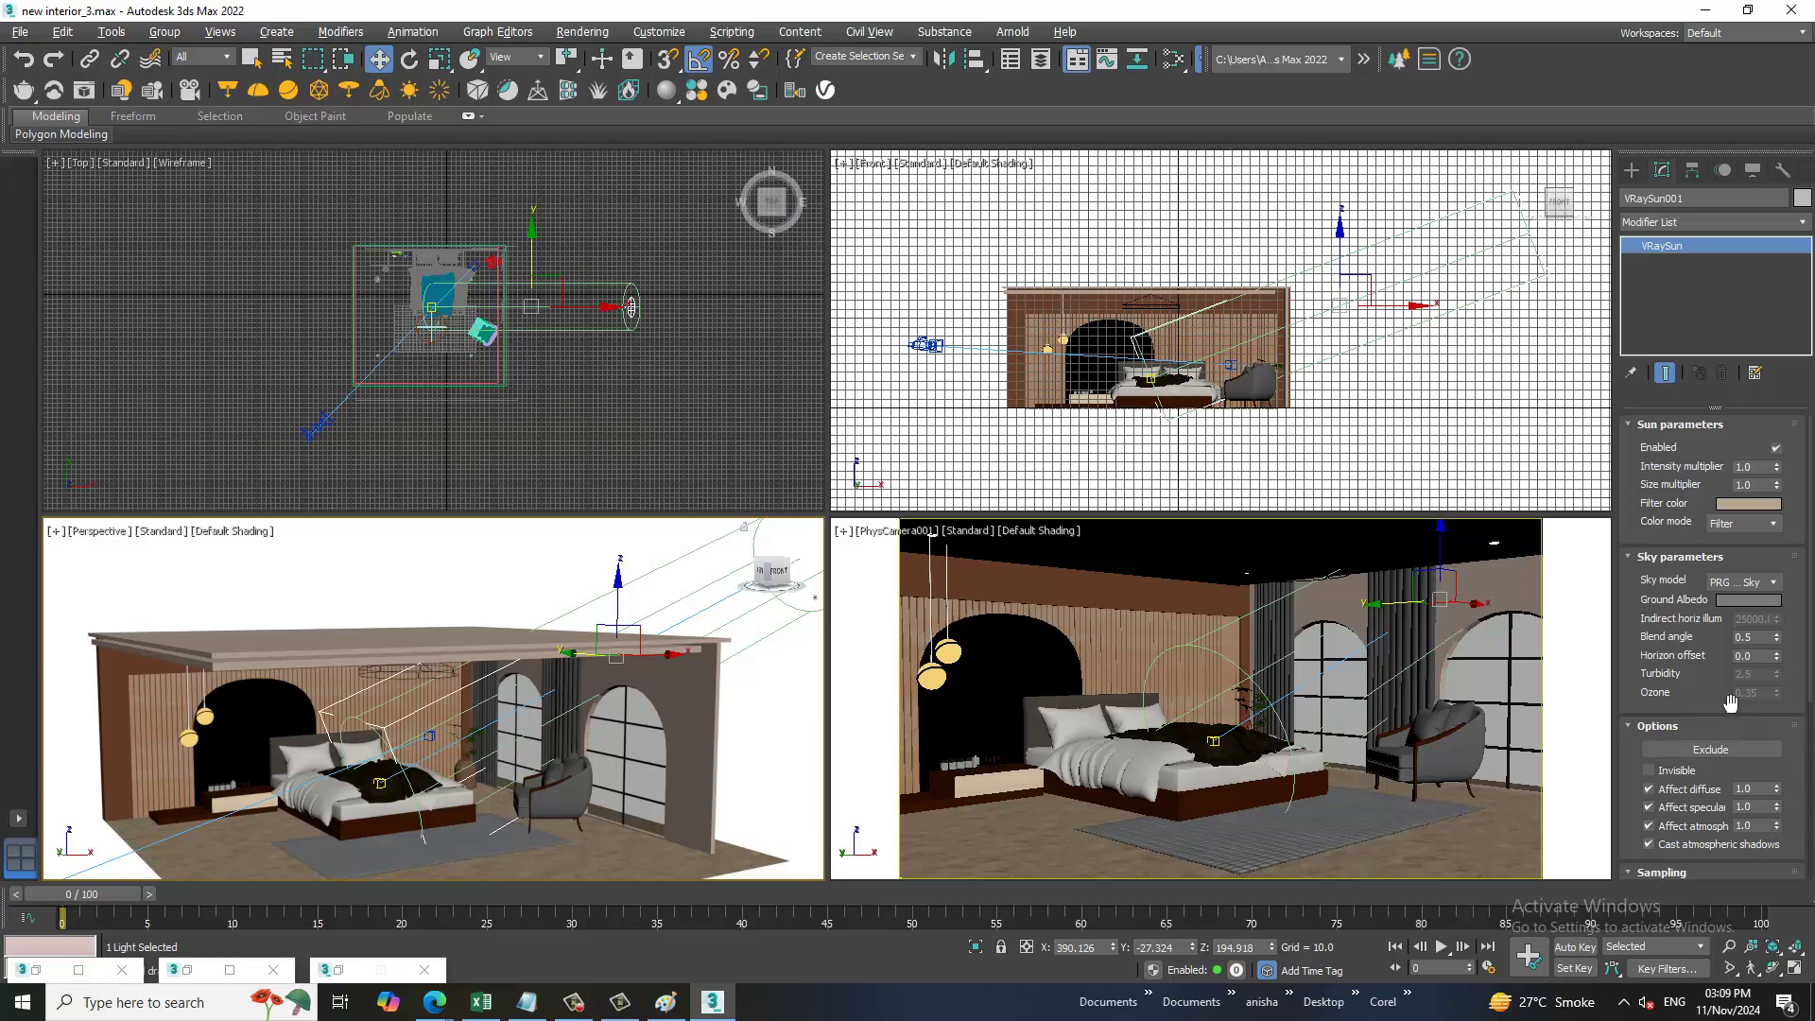
- Raise VRaySun001's photon emit radius from 50.0 to 144.5
scroll(1730, 701, "down", 2)
scroll(1739, 671, "down", 1)
scroll(1758, 643, "down", 1)
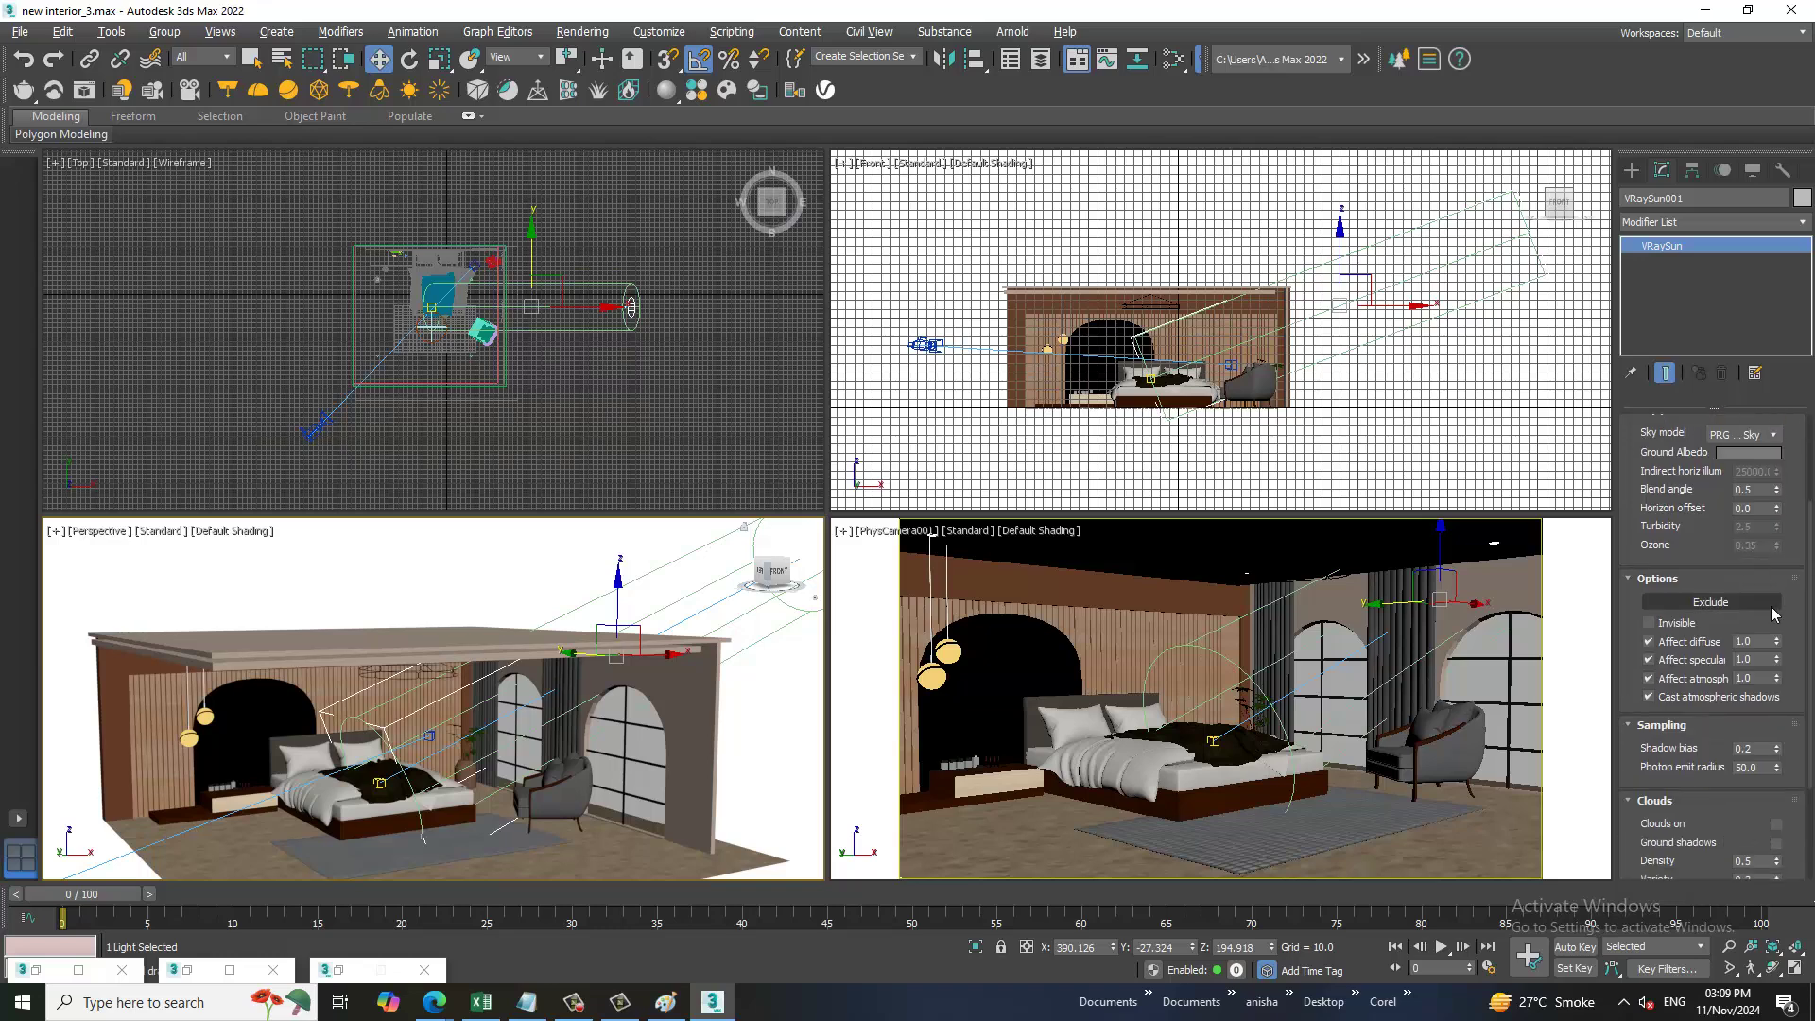
left_click_drag(1777, 768, 1760, 624)
scroll(577, 617, "up", 5)
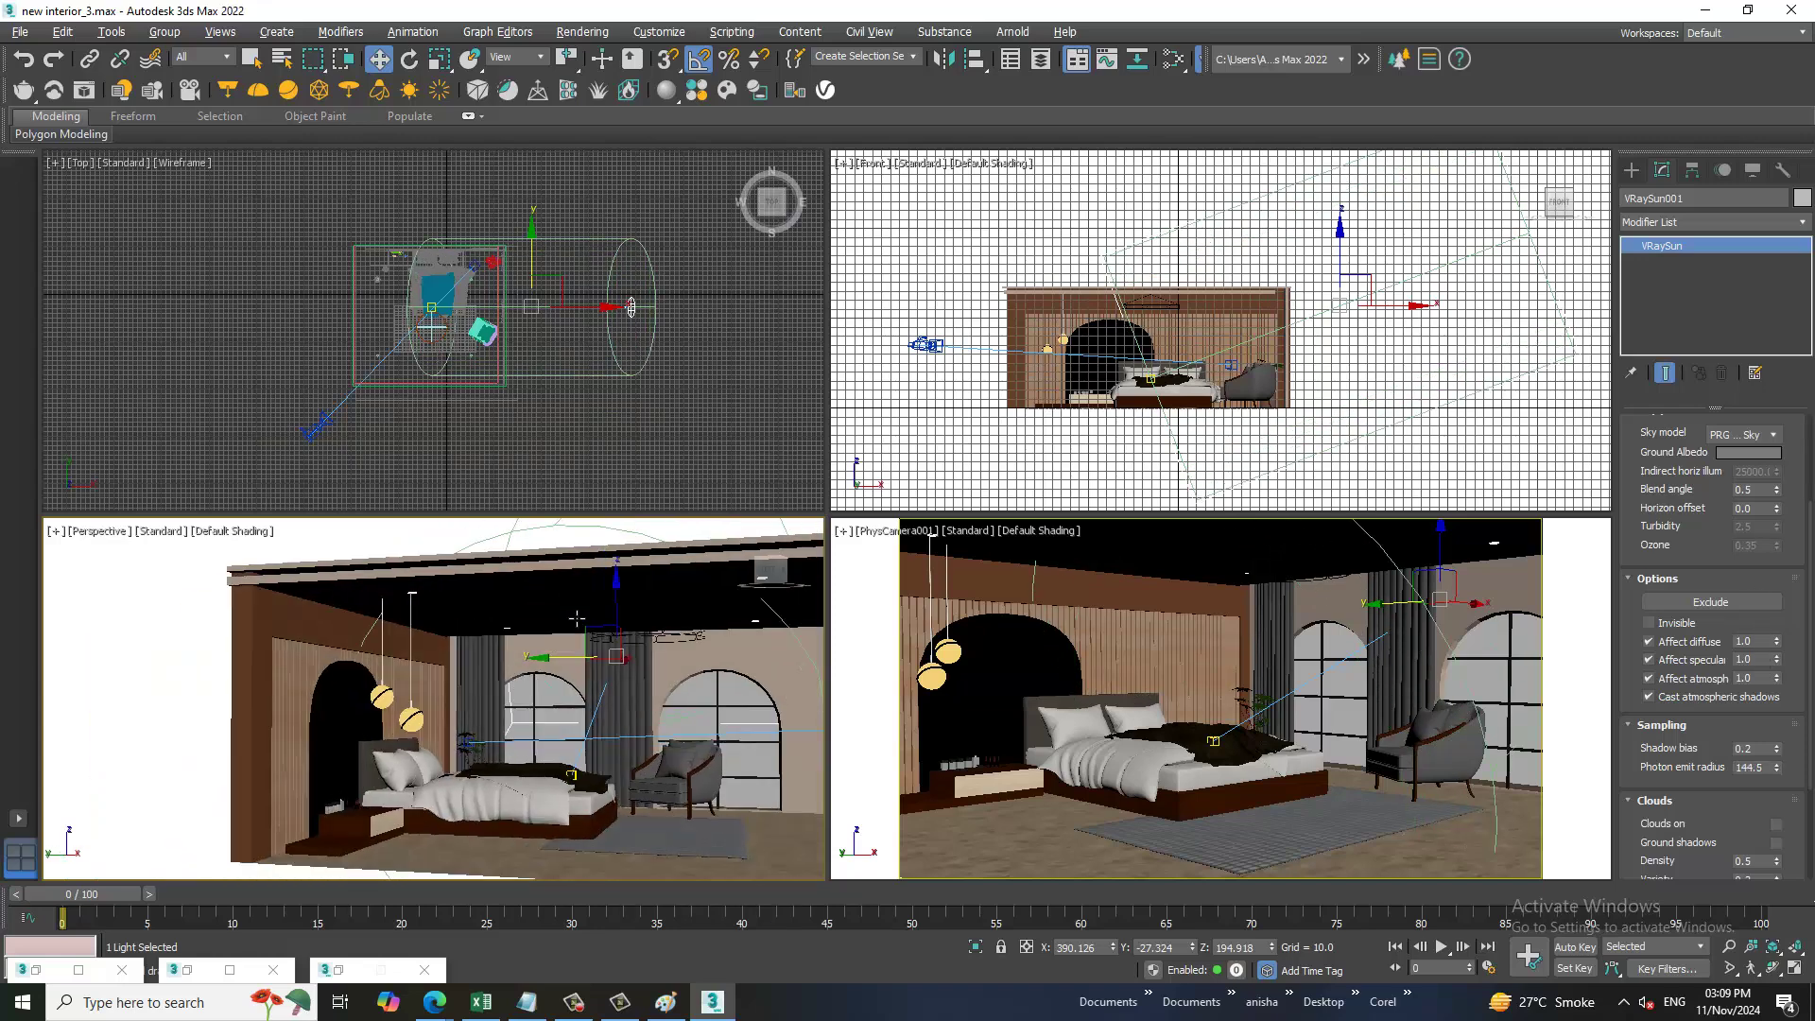
scroll(576, 617, "down", 5)
middle_click_drag(577, 618, 252, 646, "alt")
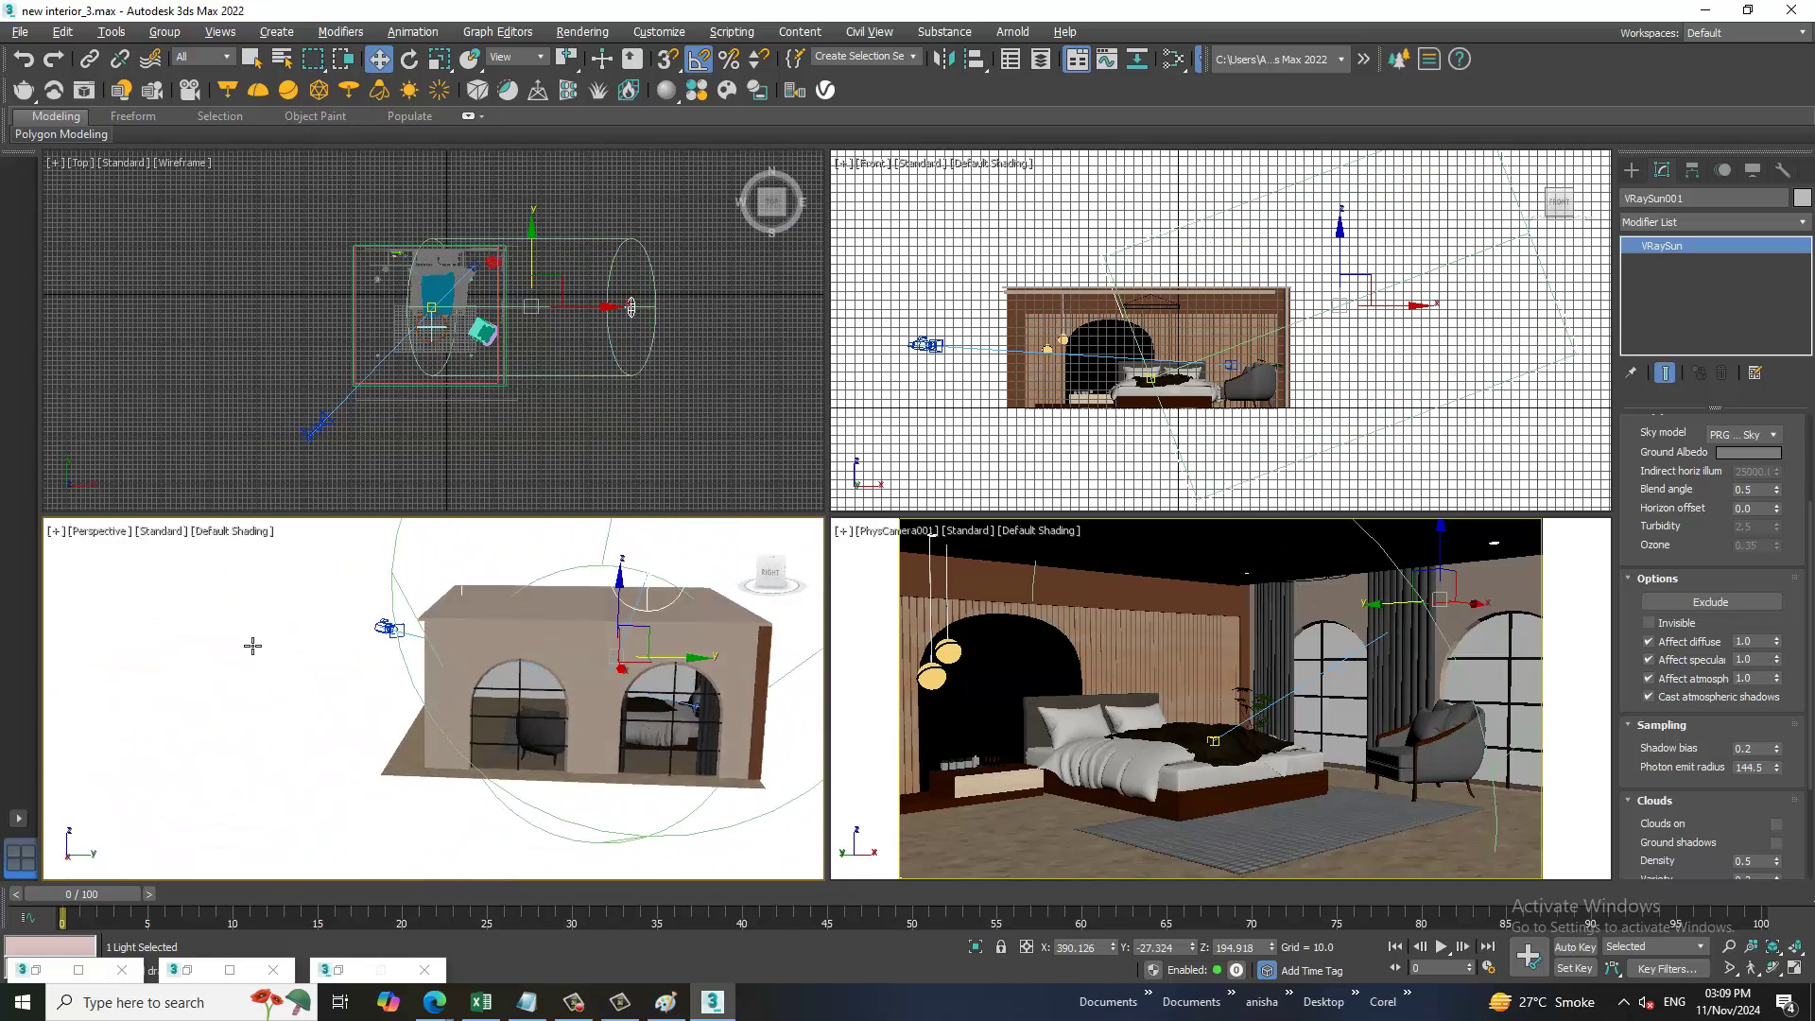
scroll(253, 646, "up", 5)
- Maximize the camera view, select the ceiling box Box087, and save the scene
right_click(1168, 649)
key("alt+w")
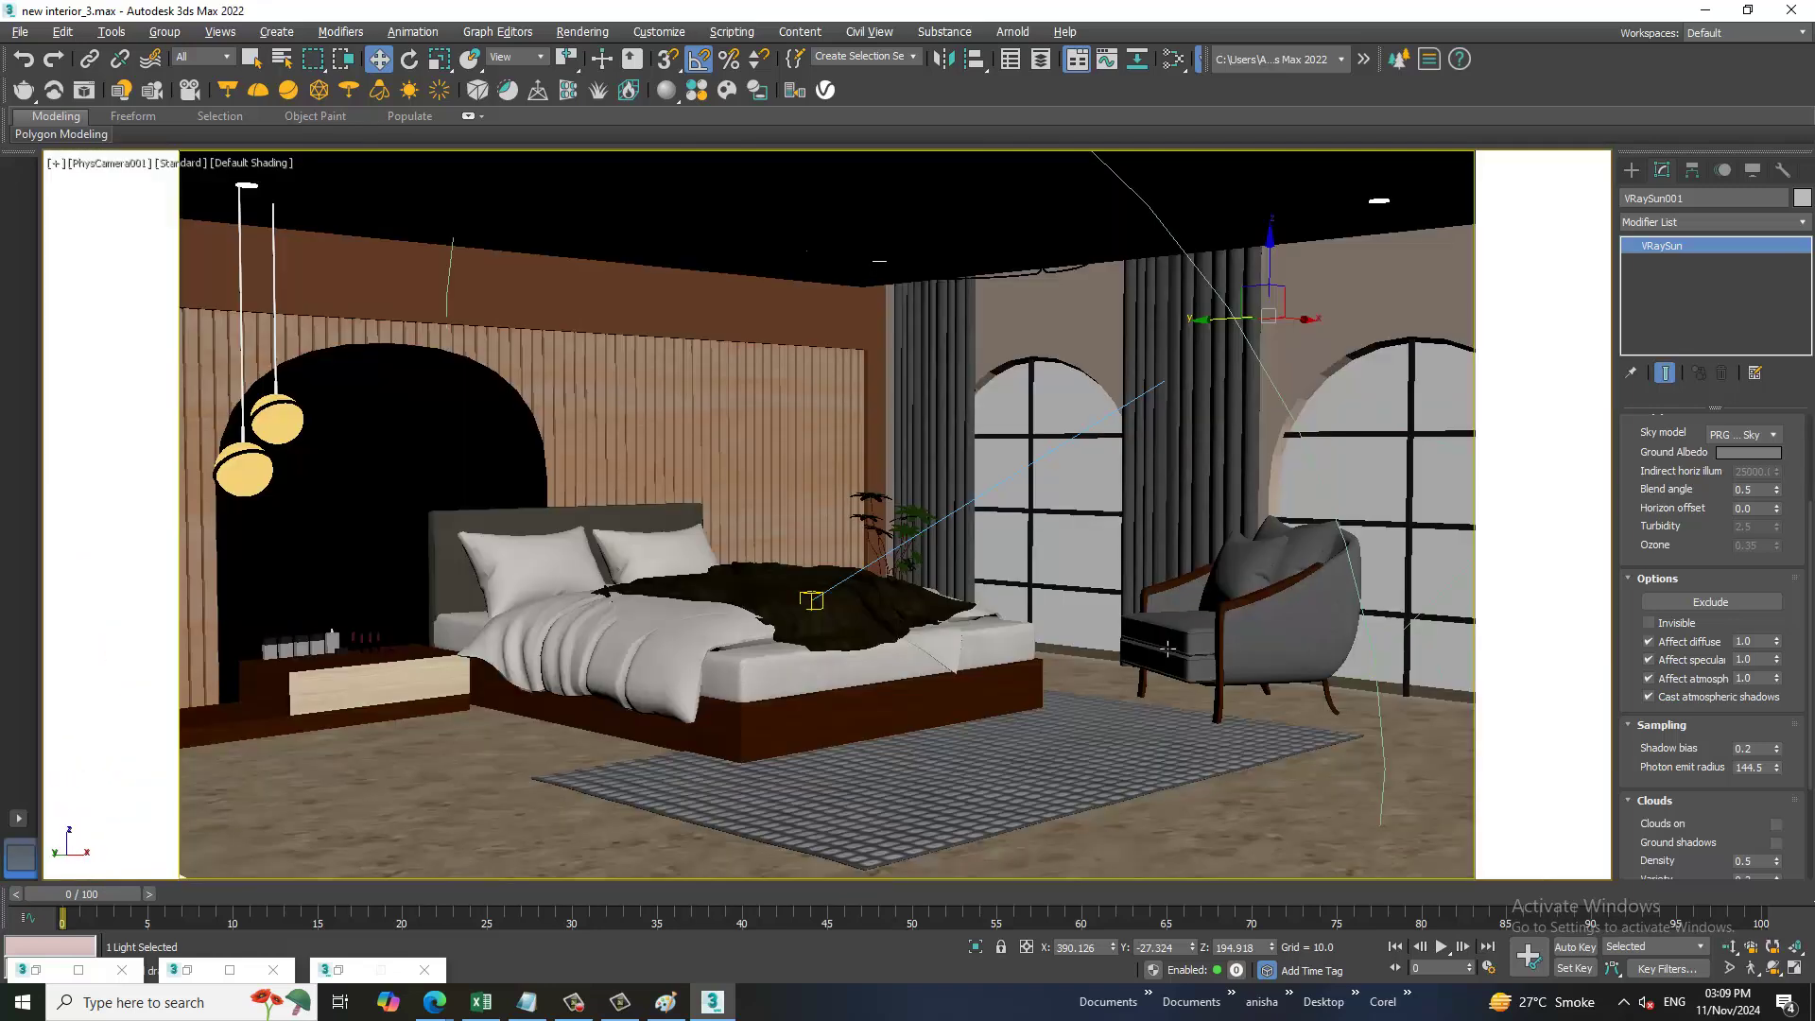
left_click(180, 164)
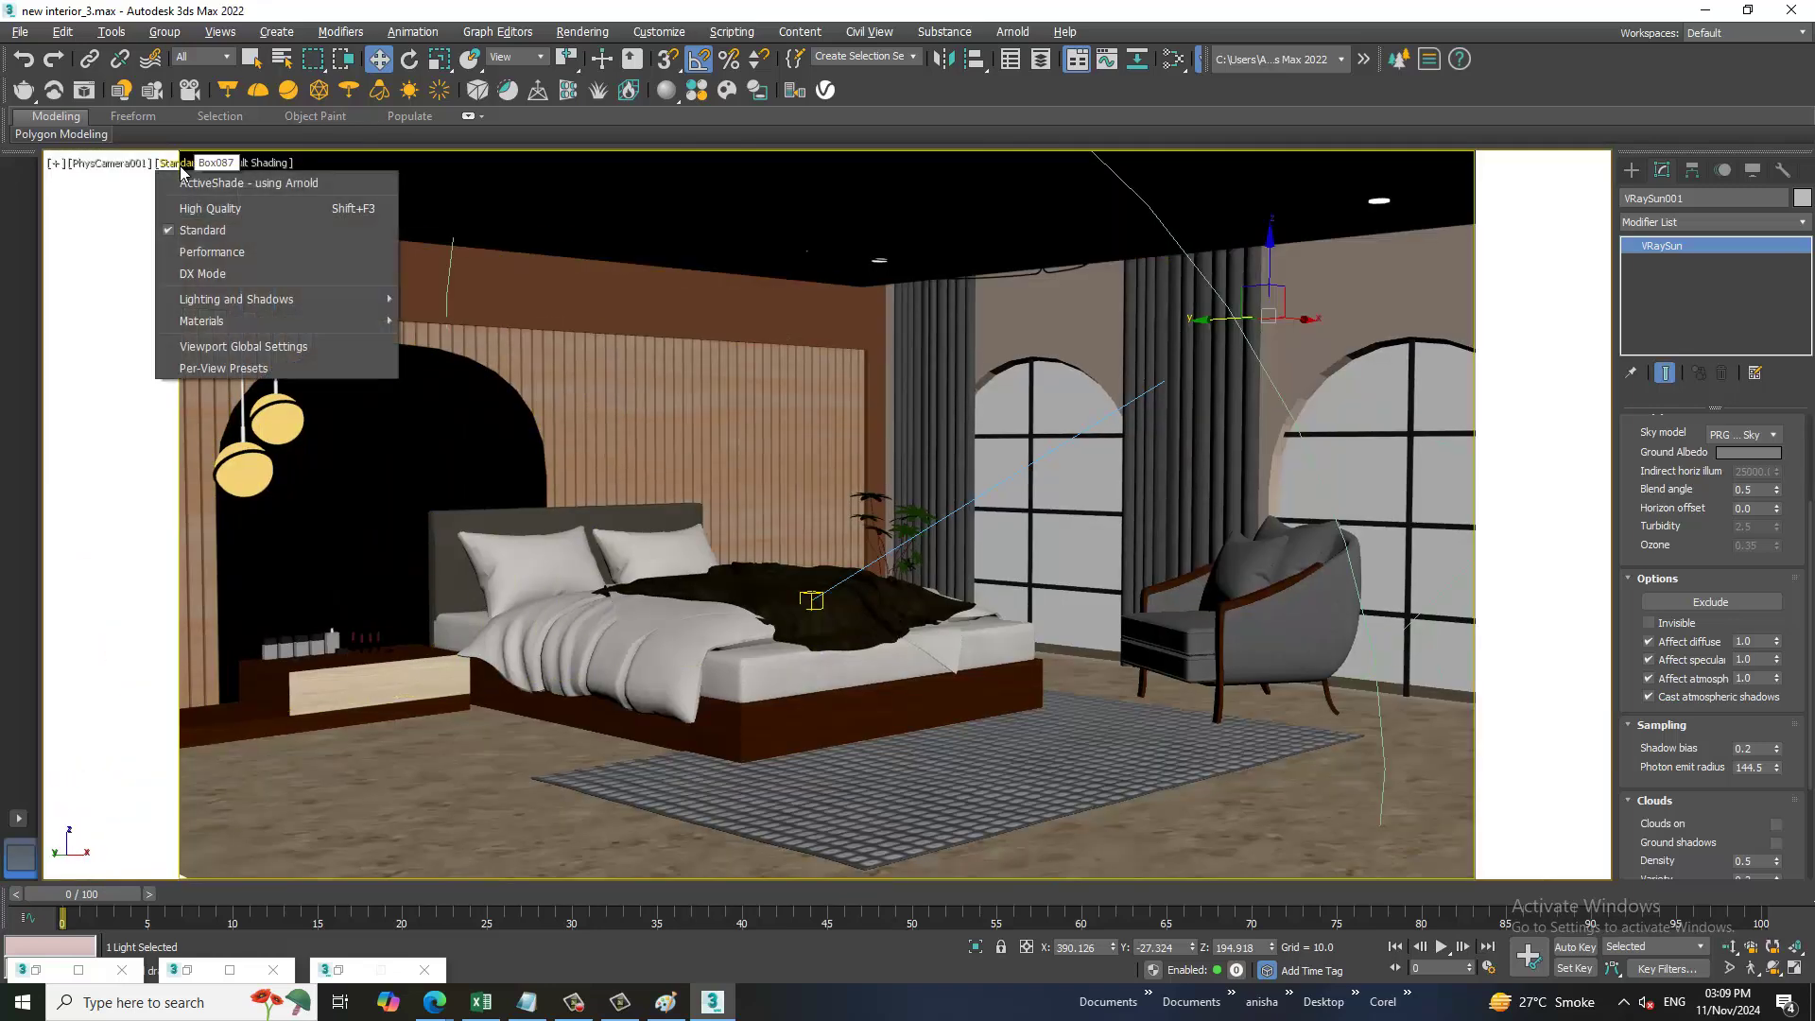
left_click(182, 167)
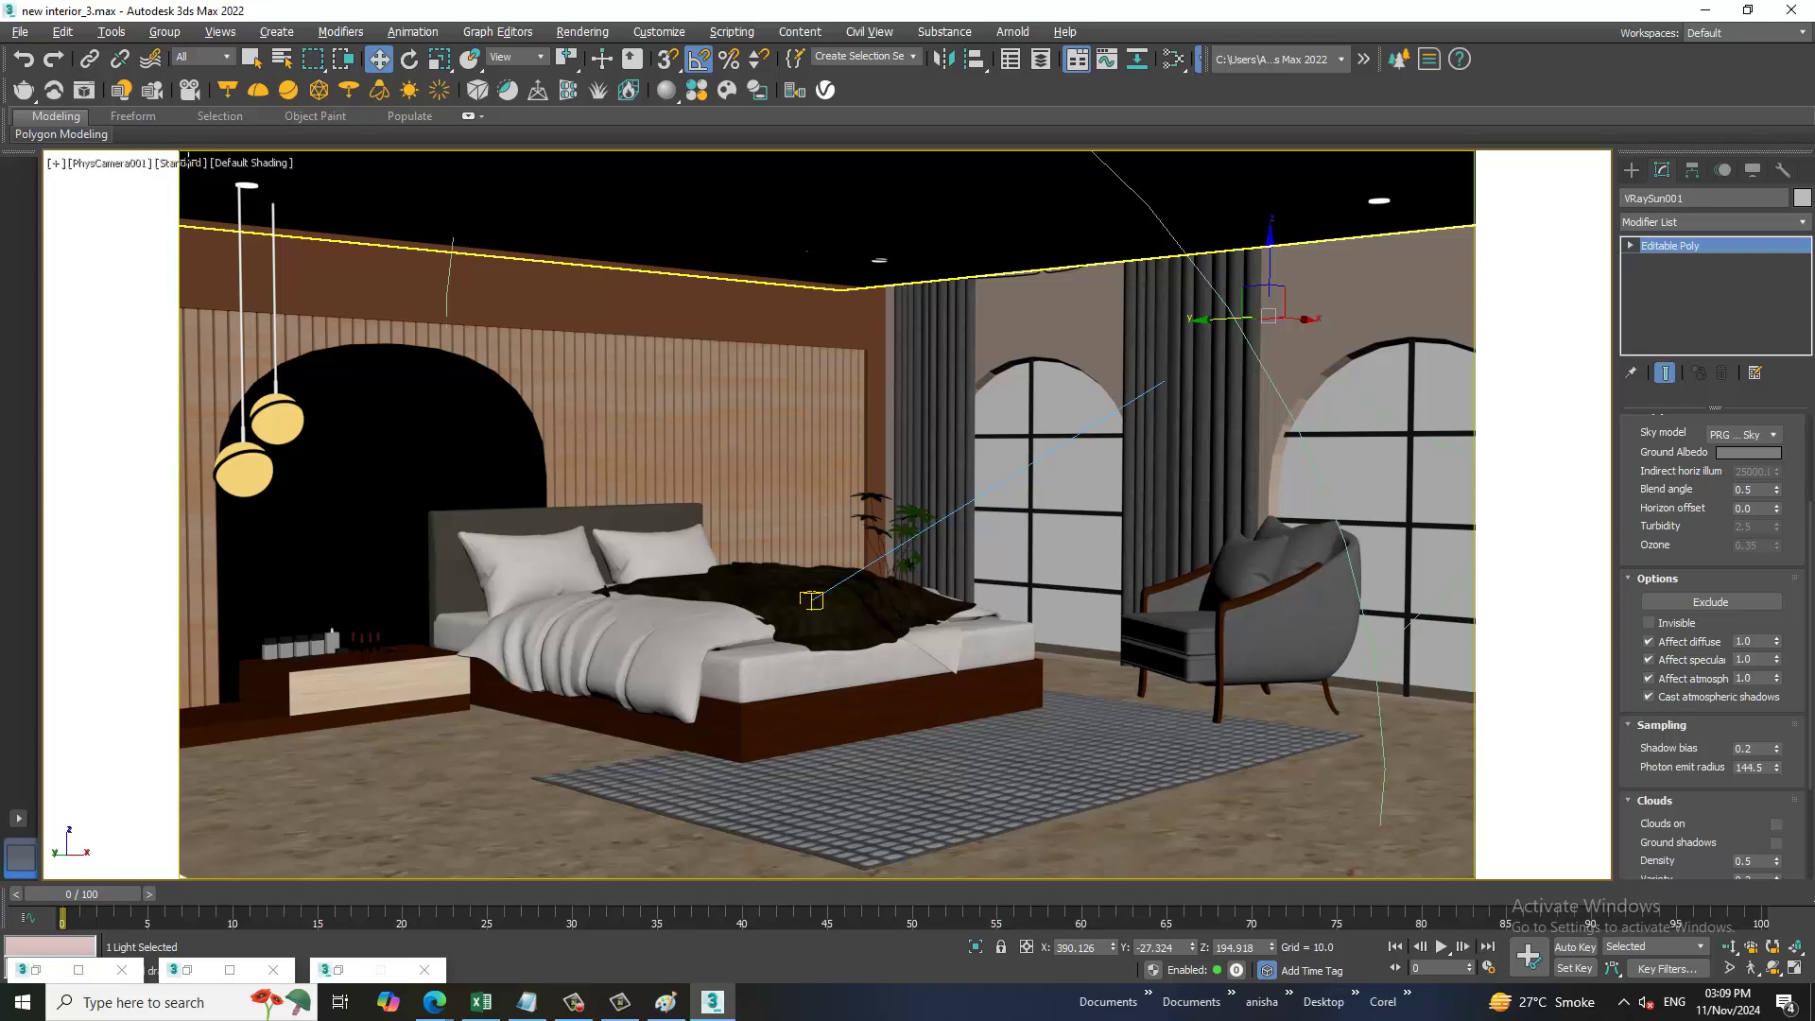
left_click(186, 163)
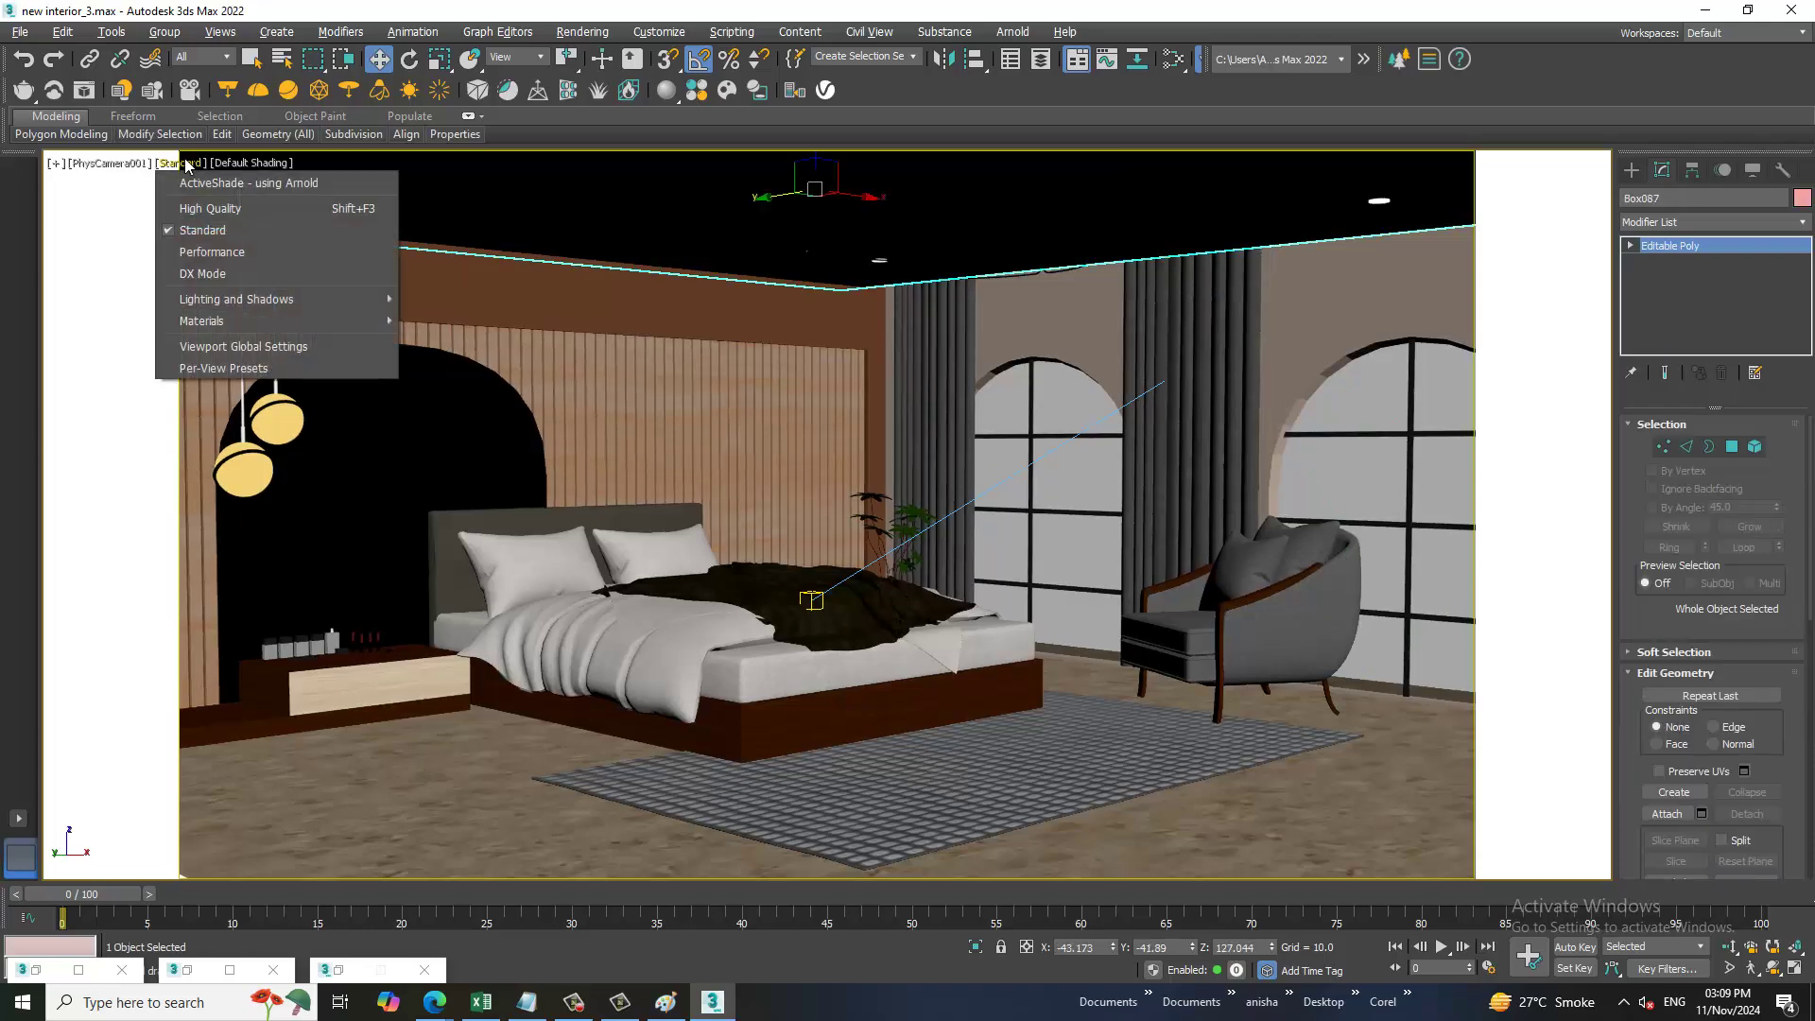
left_click(26, 33)
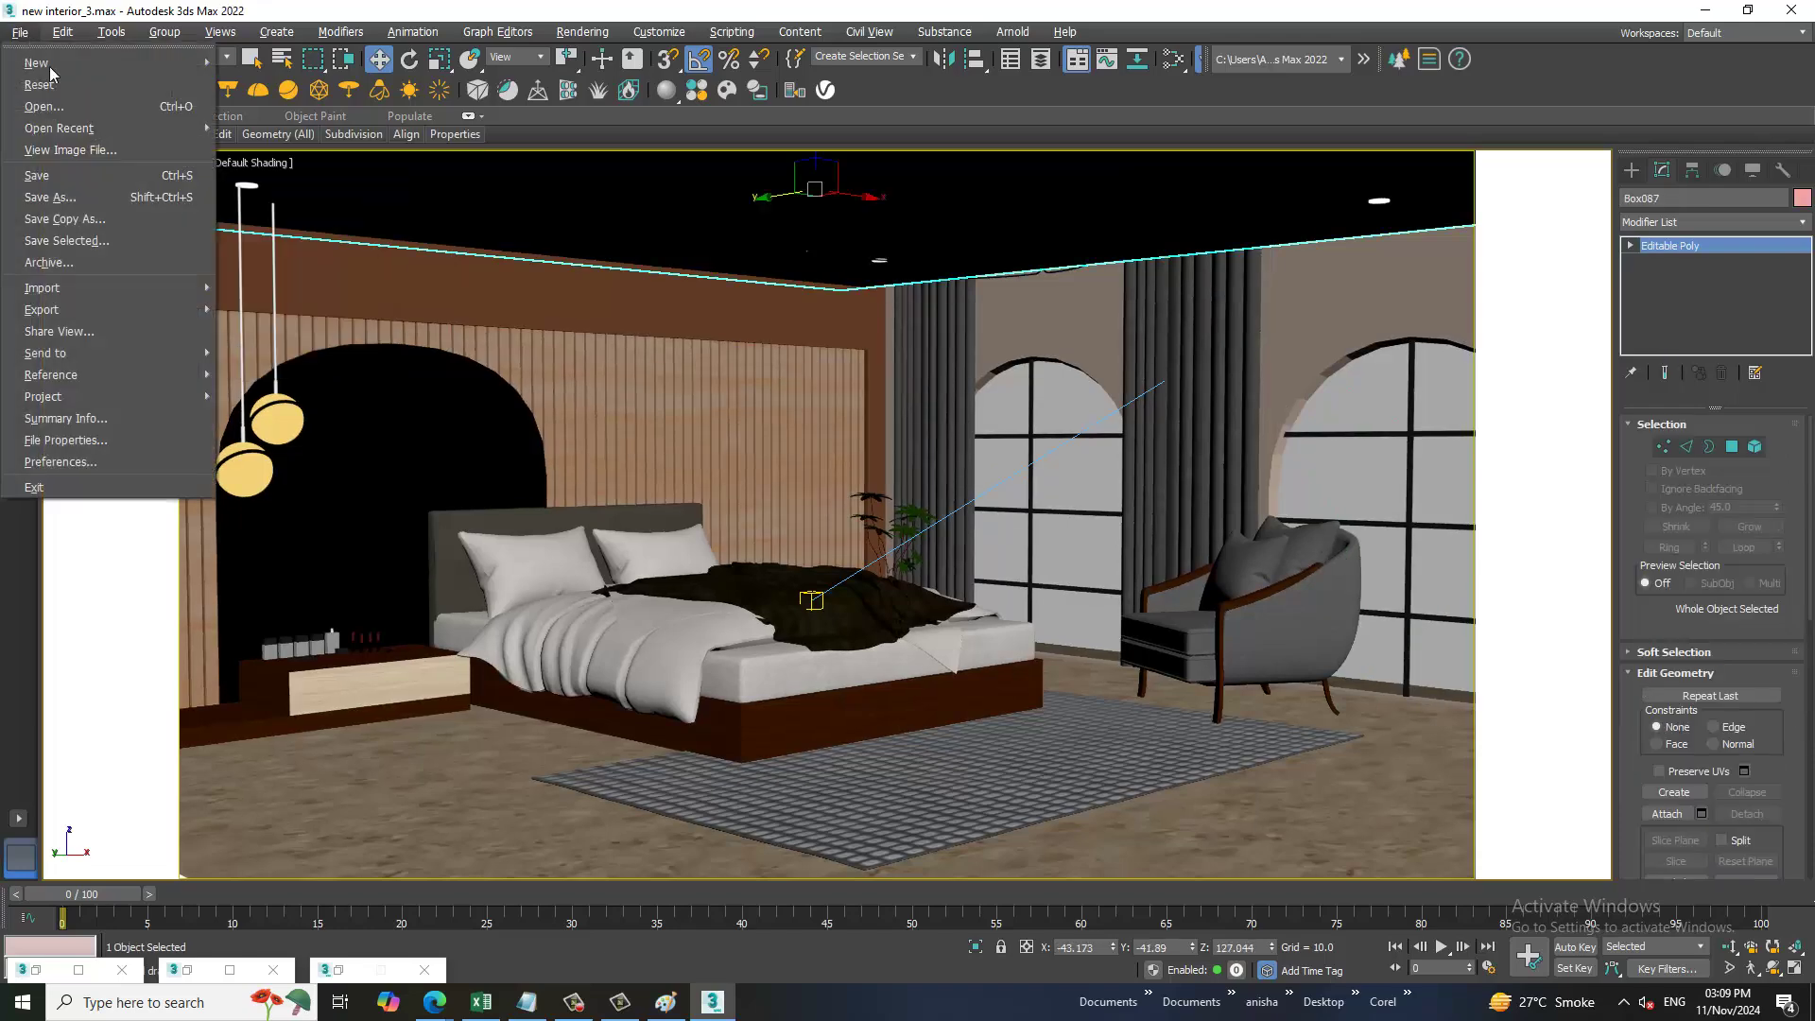
left_click(110, 182)
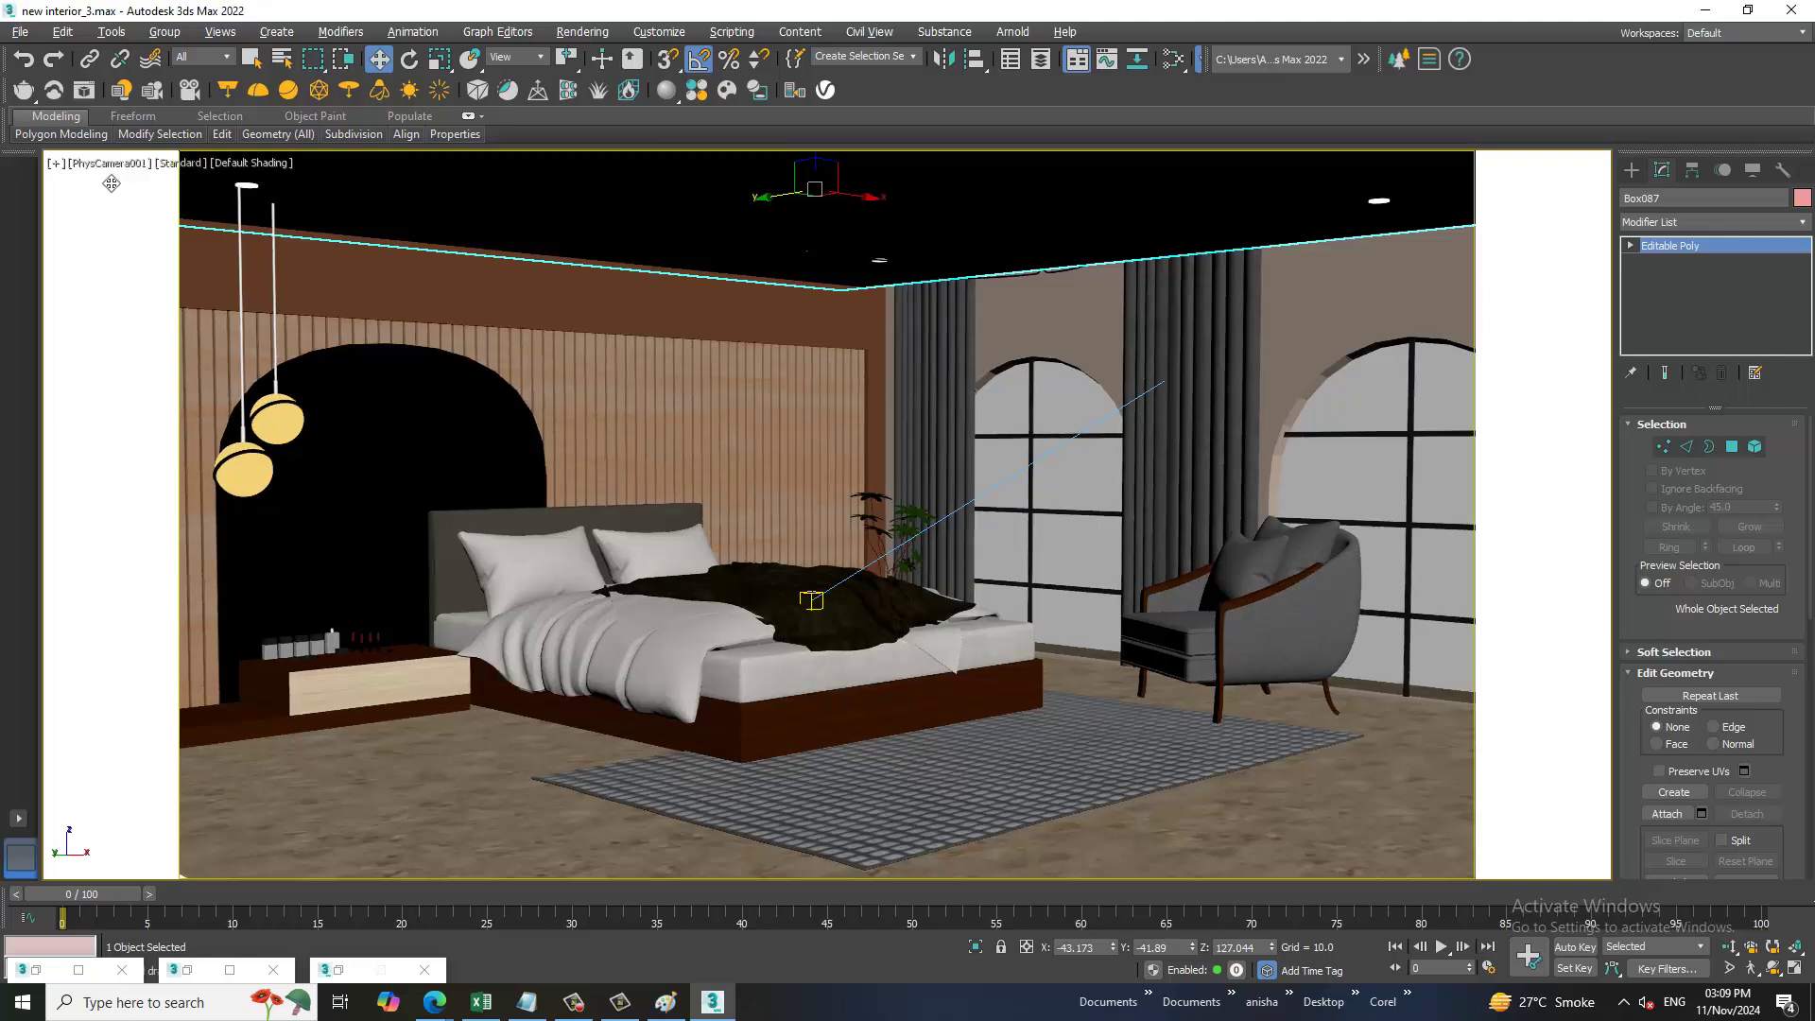
- Toggle viewport shading to High Quality and back to Standard, then render the camera view
left_click(189, 164)
left_click(227, 210)
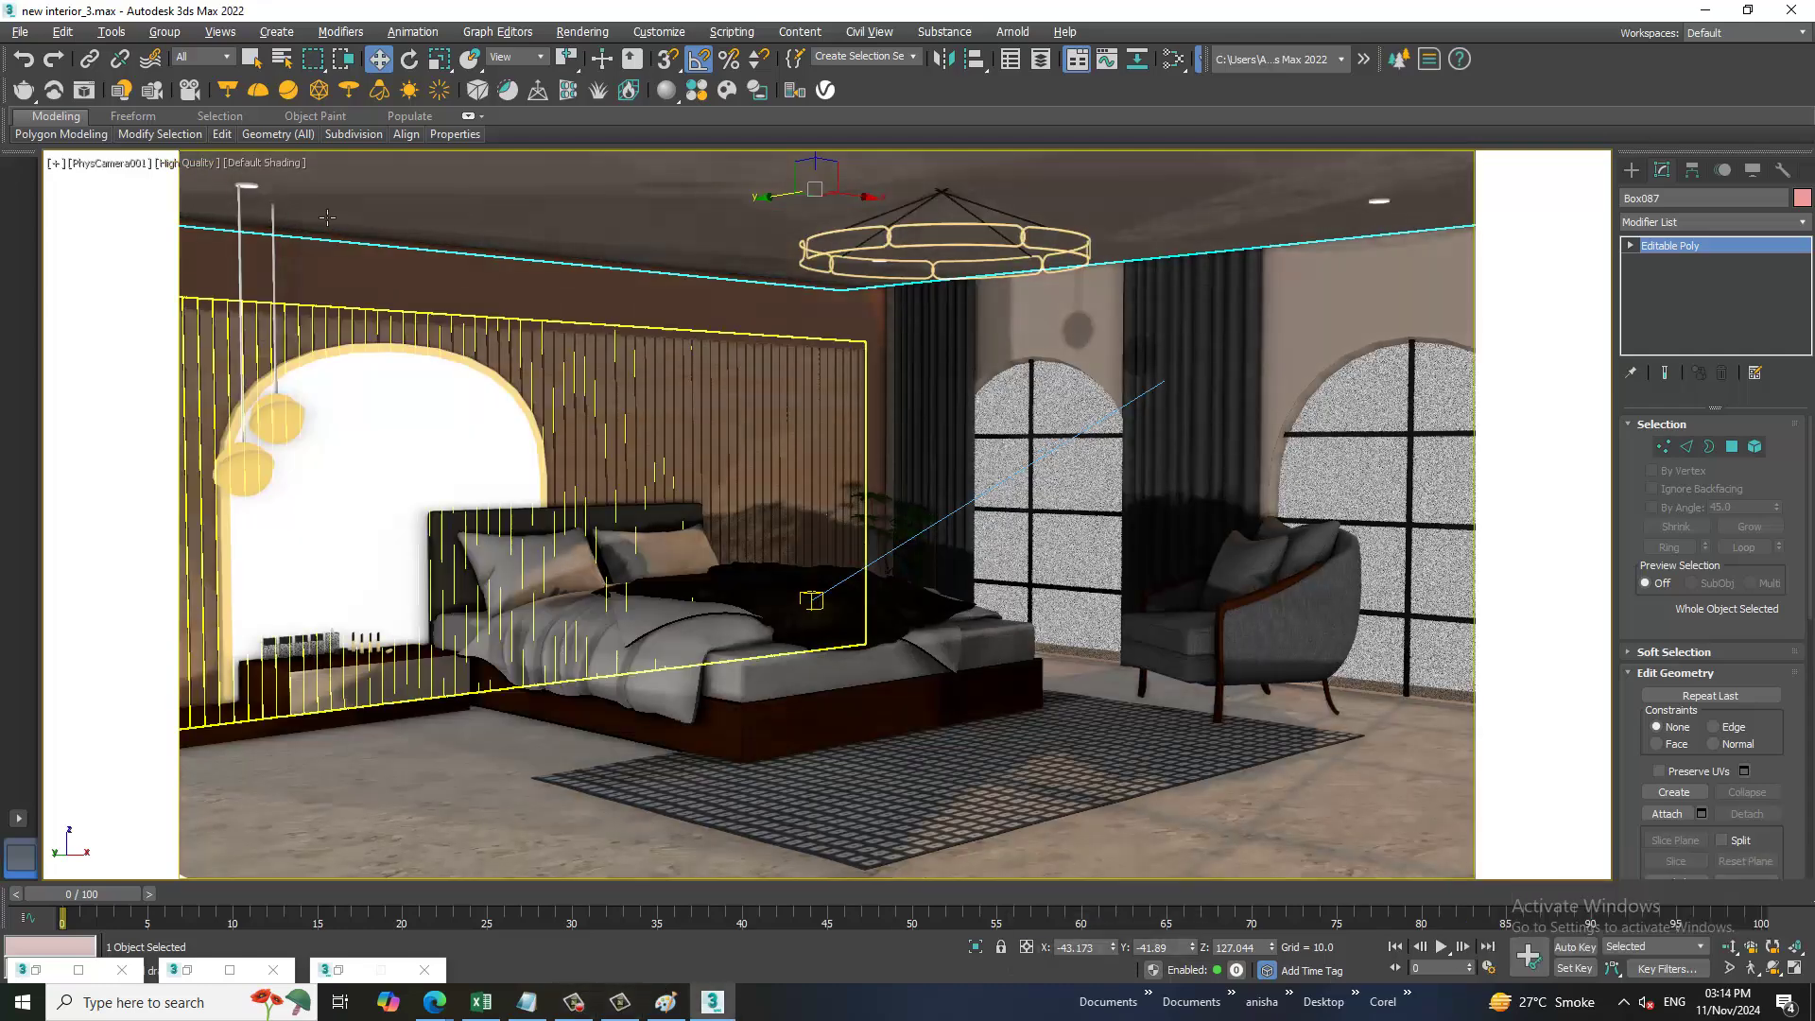
left_click(190, 165)
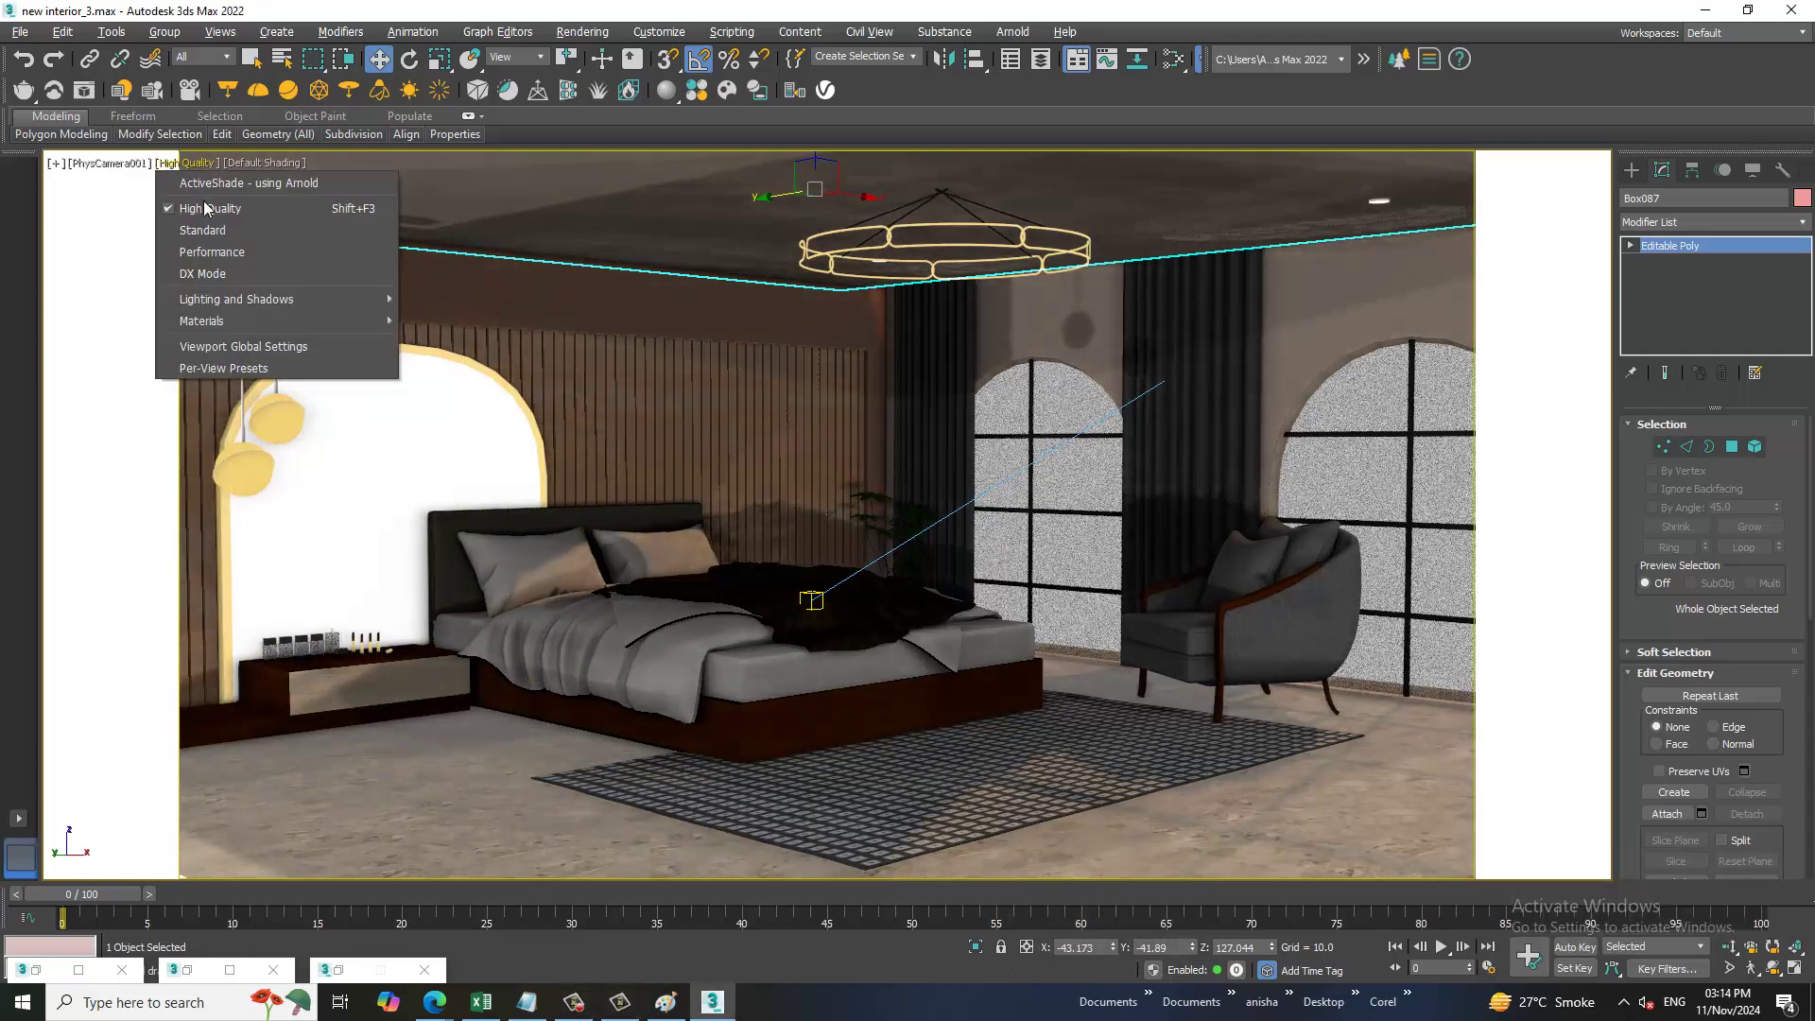
left_click(210, 231)
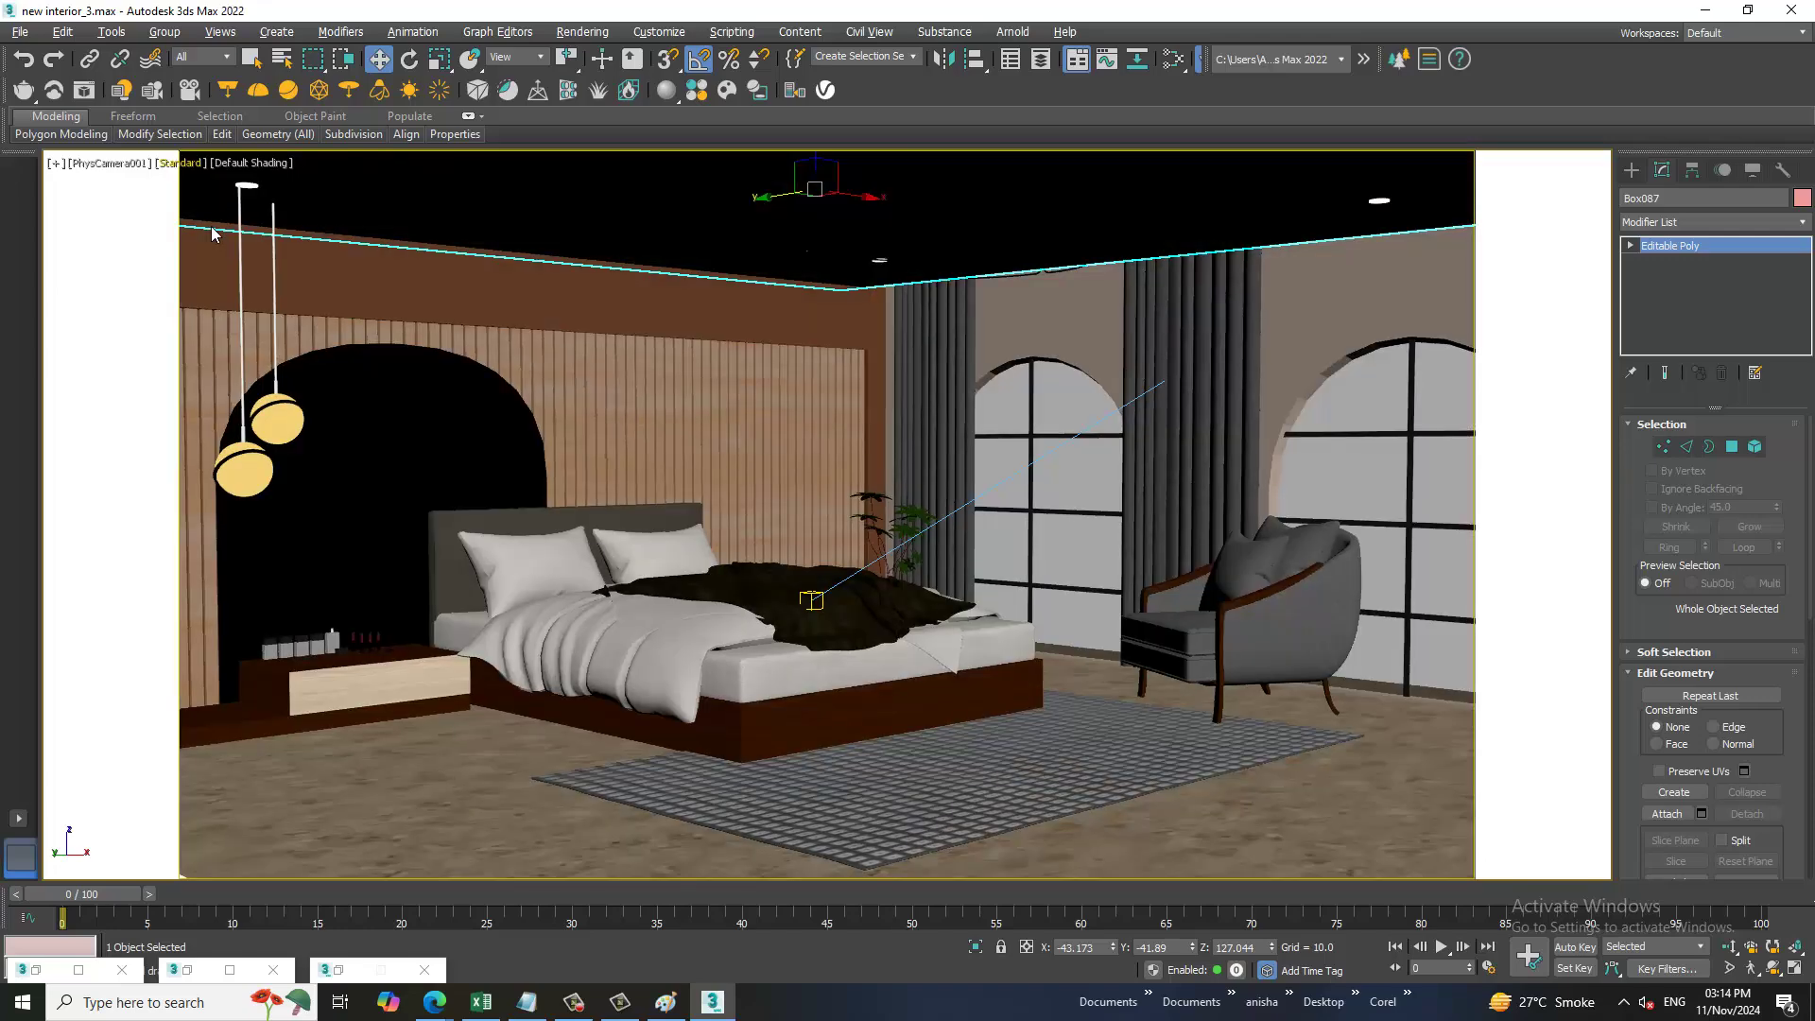
left_click(595, 33)
left_click(608, 64)
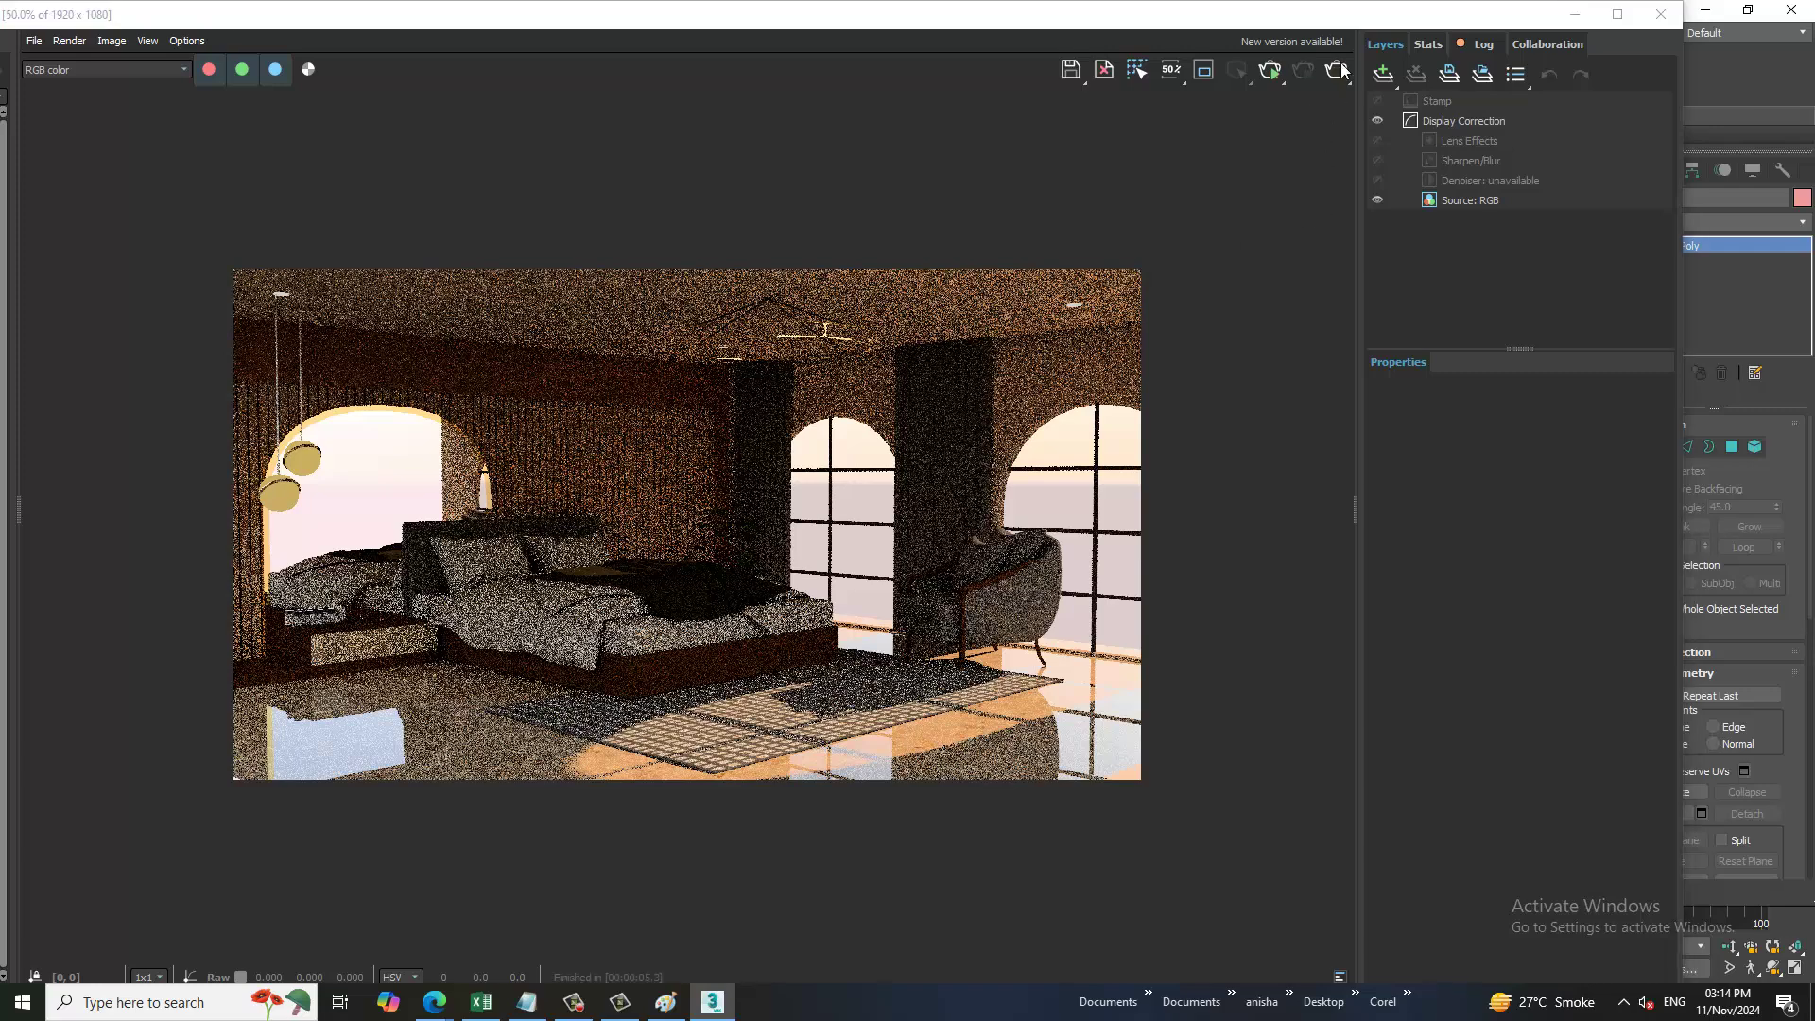
- Close the finished test render and switch to an orbited Perspective view of the room
left_click(1661, 14)
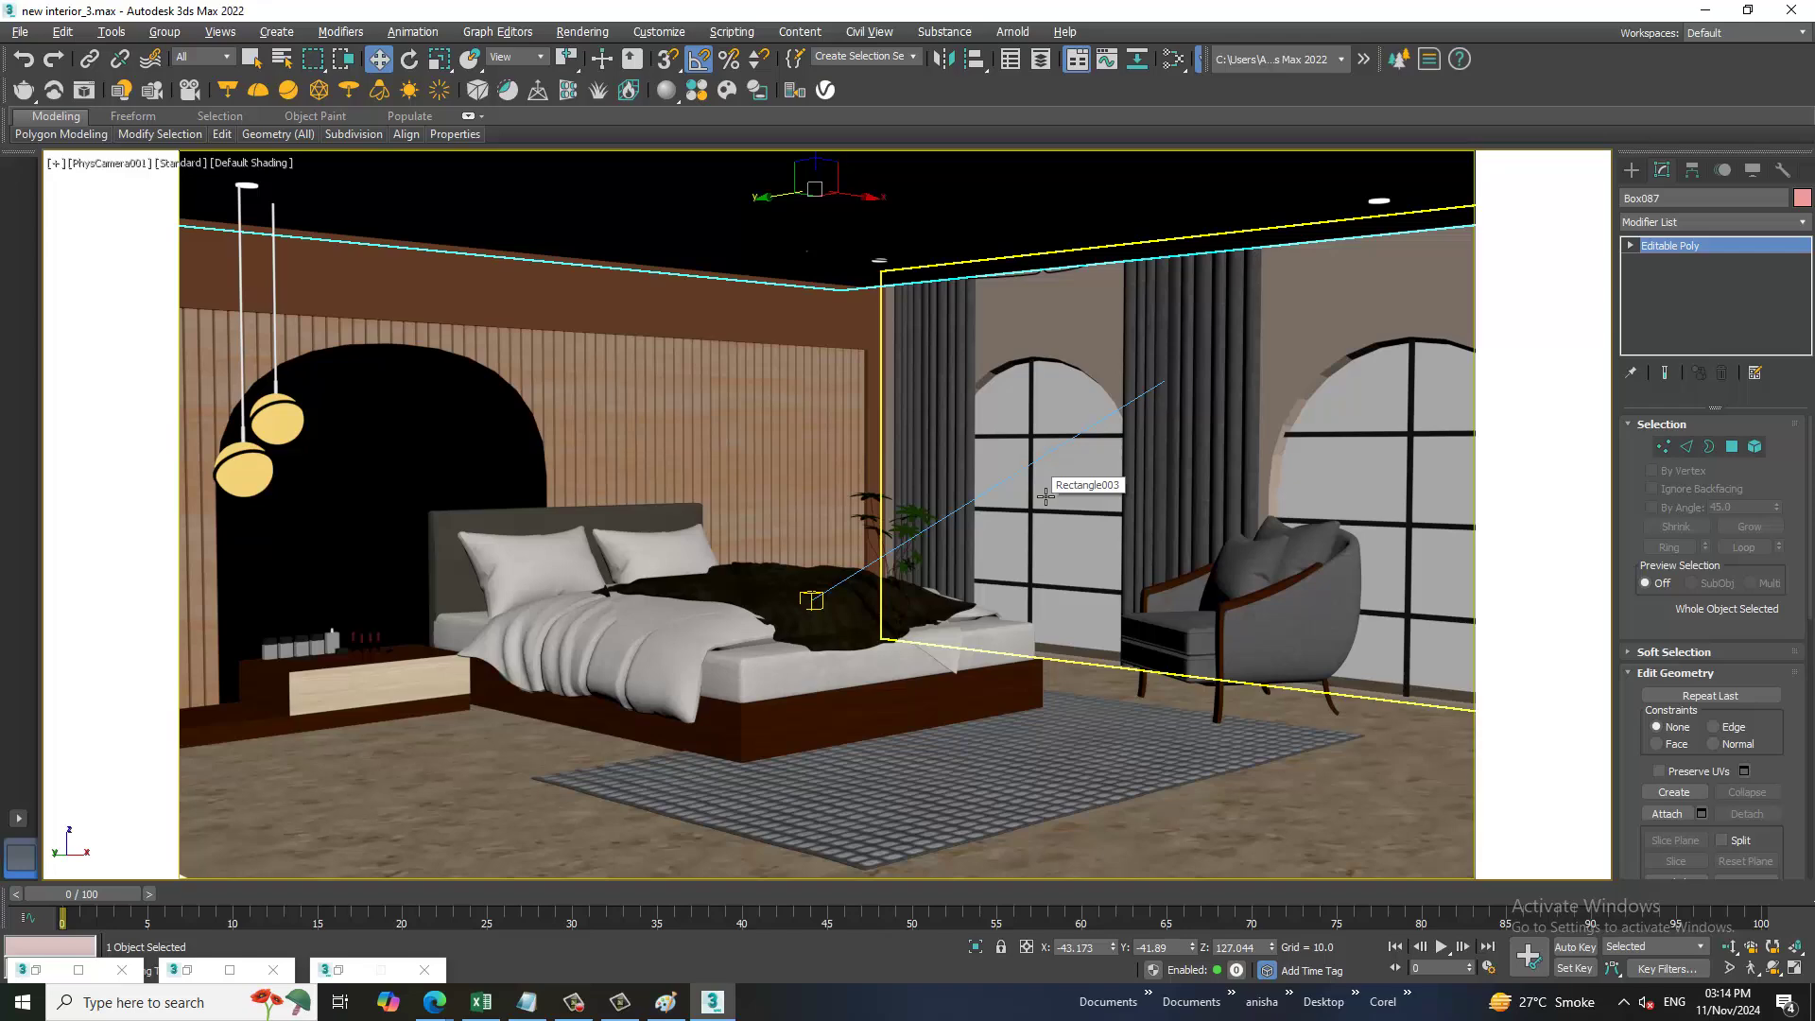
key("p")
scroll(1046, 495, "down", 5)
mouse_move(1229, 529)
middle_mouse_down("alt")
mouse_move(1264, 567)
mouse_move(1205, 576)
mouse_move(1288, 547)
middle_mouse_up("alt")
- Select the window wall Rectangle003's vertices and view the scene in wireframe
left_click(1199, 573)
key("1")
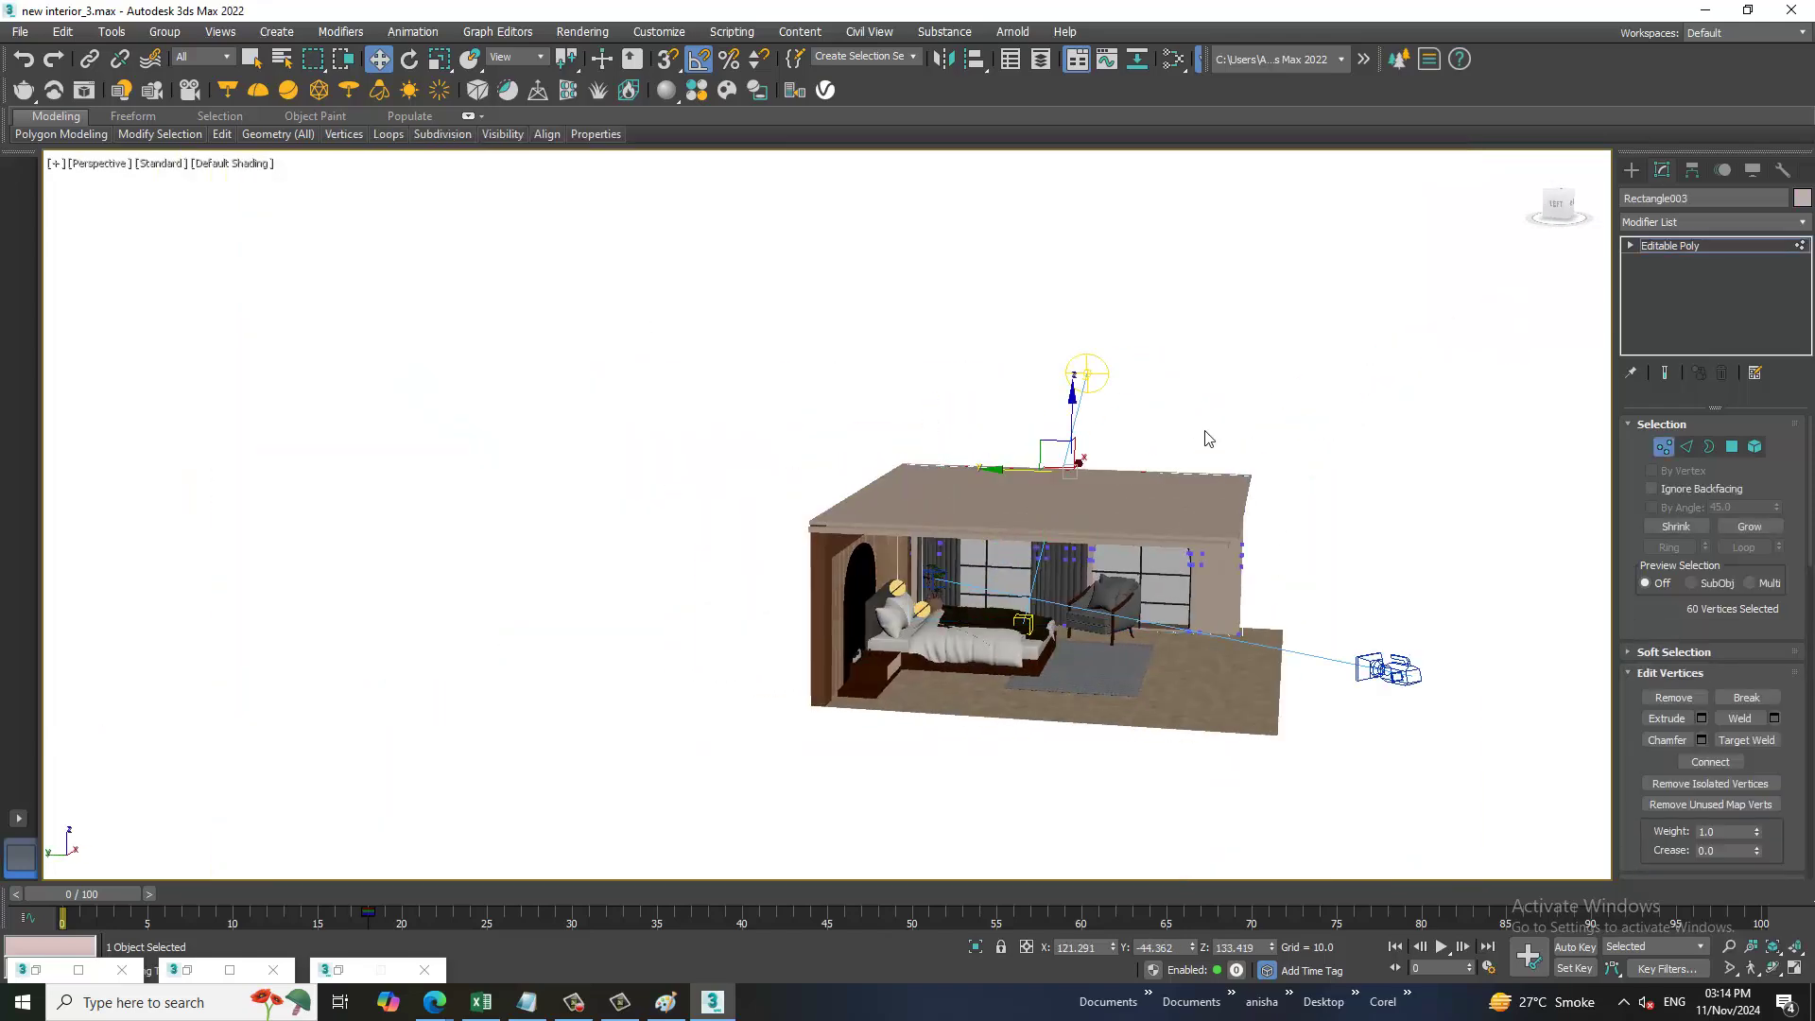
left_click_drag(1328, 662, 1322, 646)
key("F3")
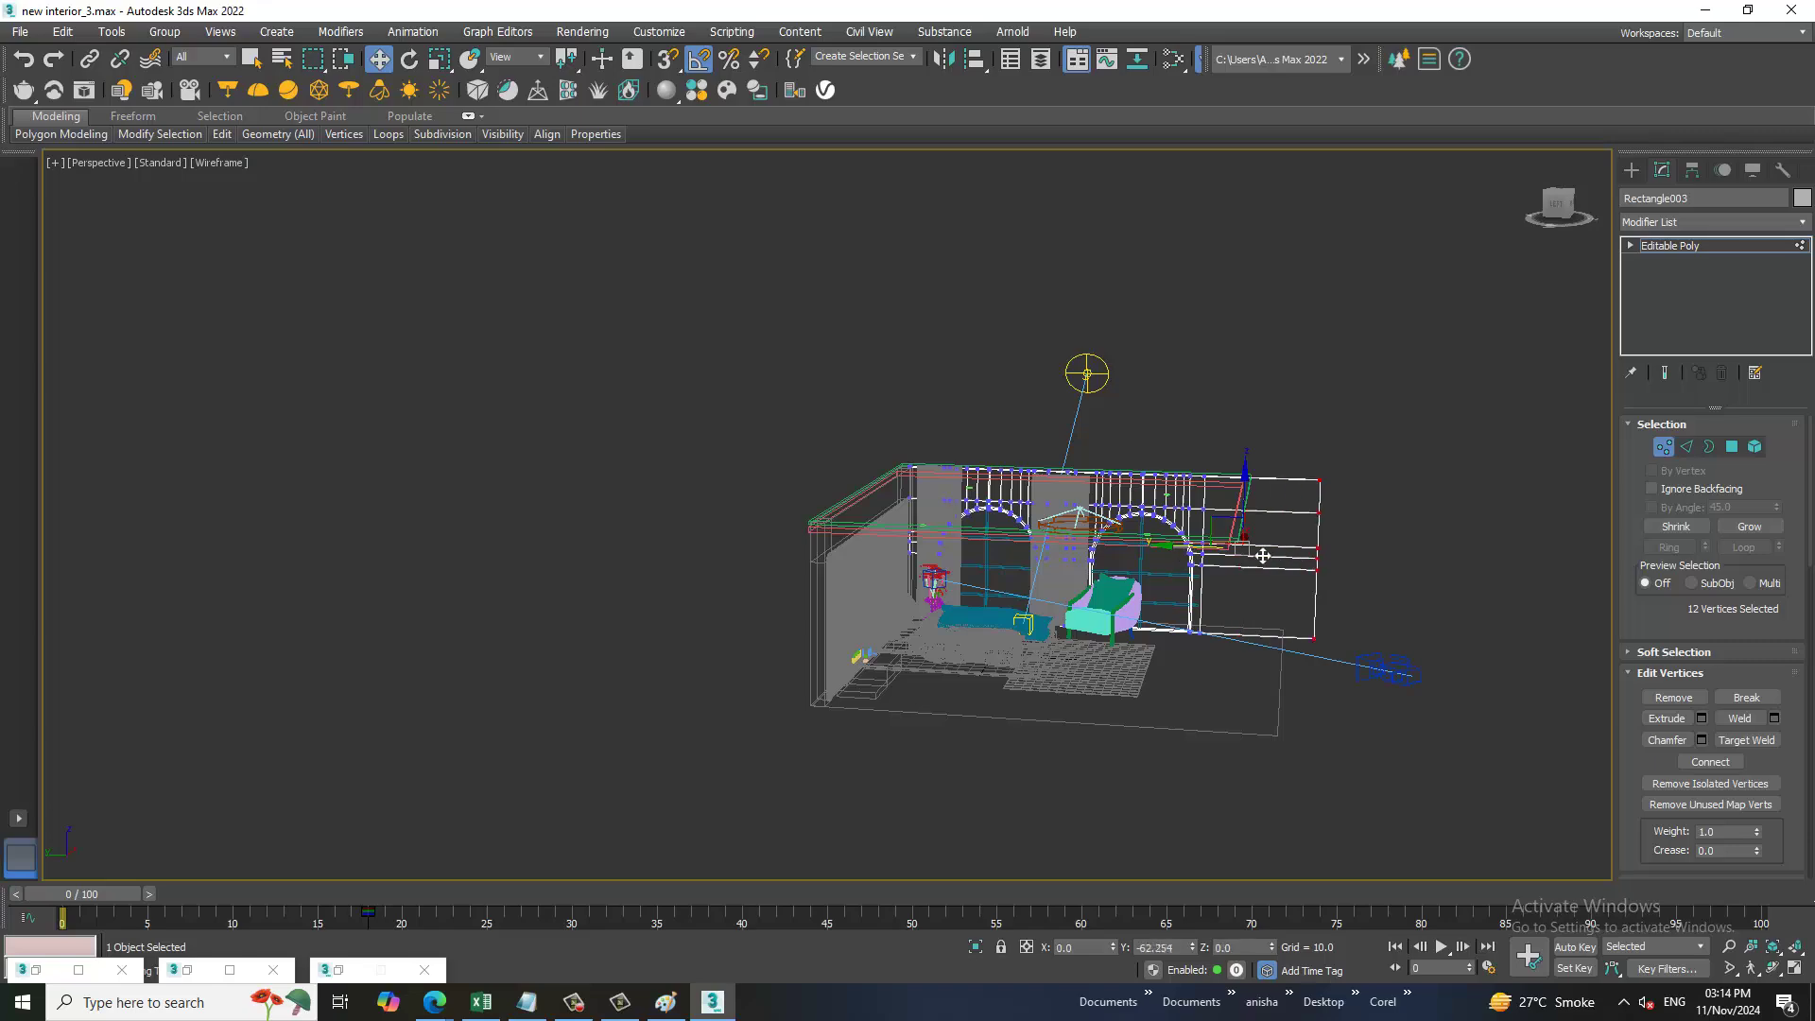
mouse_move(1215, 554)
middle_mouse_down("alt")
mouse_move(1285, 588)
mouse_move(1270, 549)
middle_mouse_up("alt")
scroll(1285, 582, "up", 3)
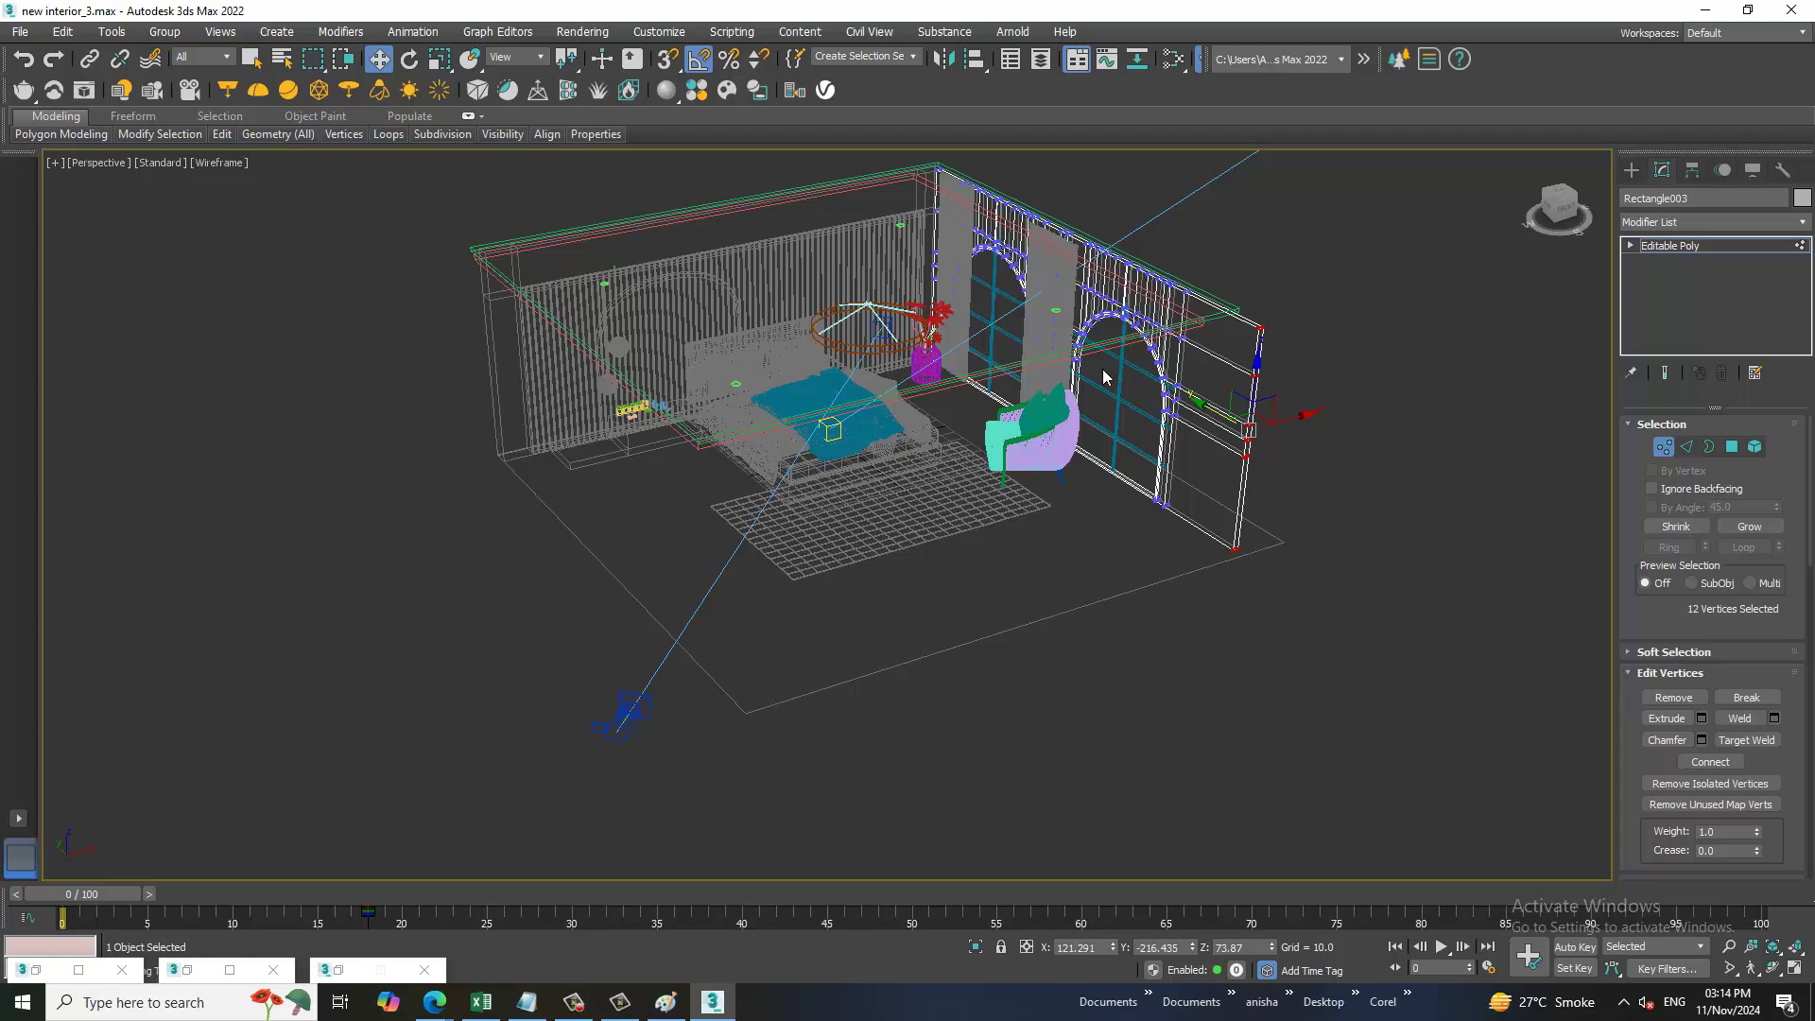
- Connect the right window-frame edges of Rectangle003 with a new edge
left_click(1686, 446)
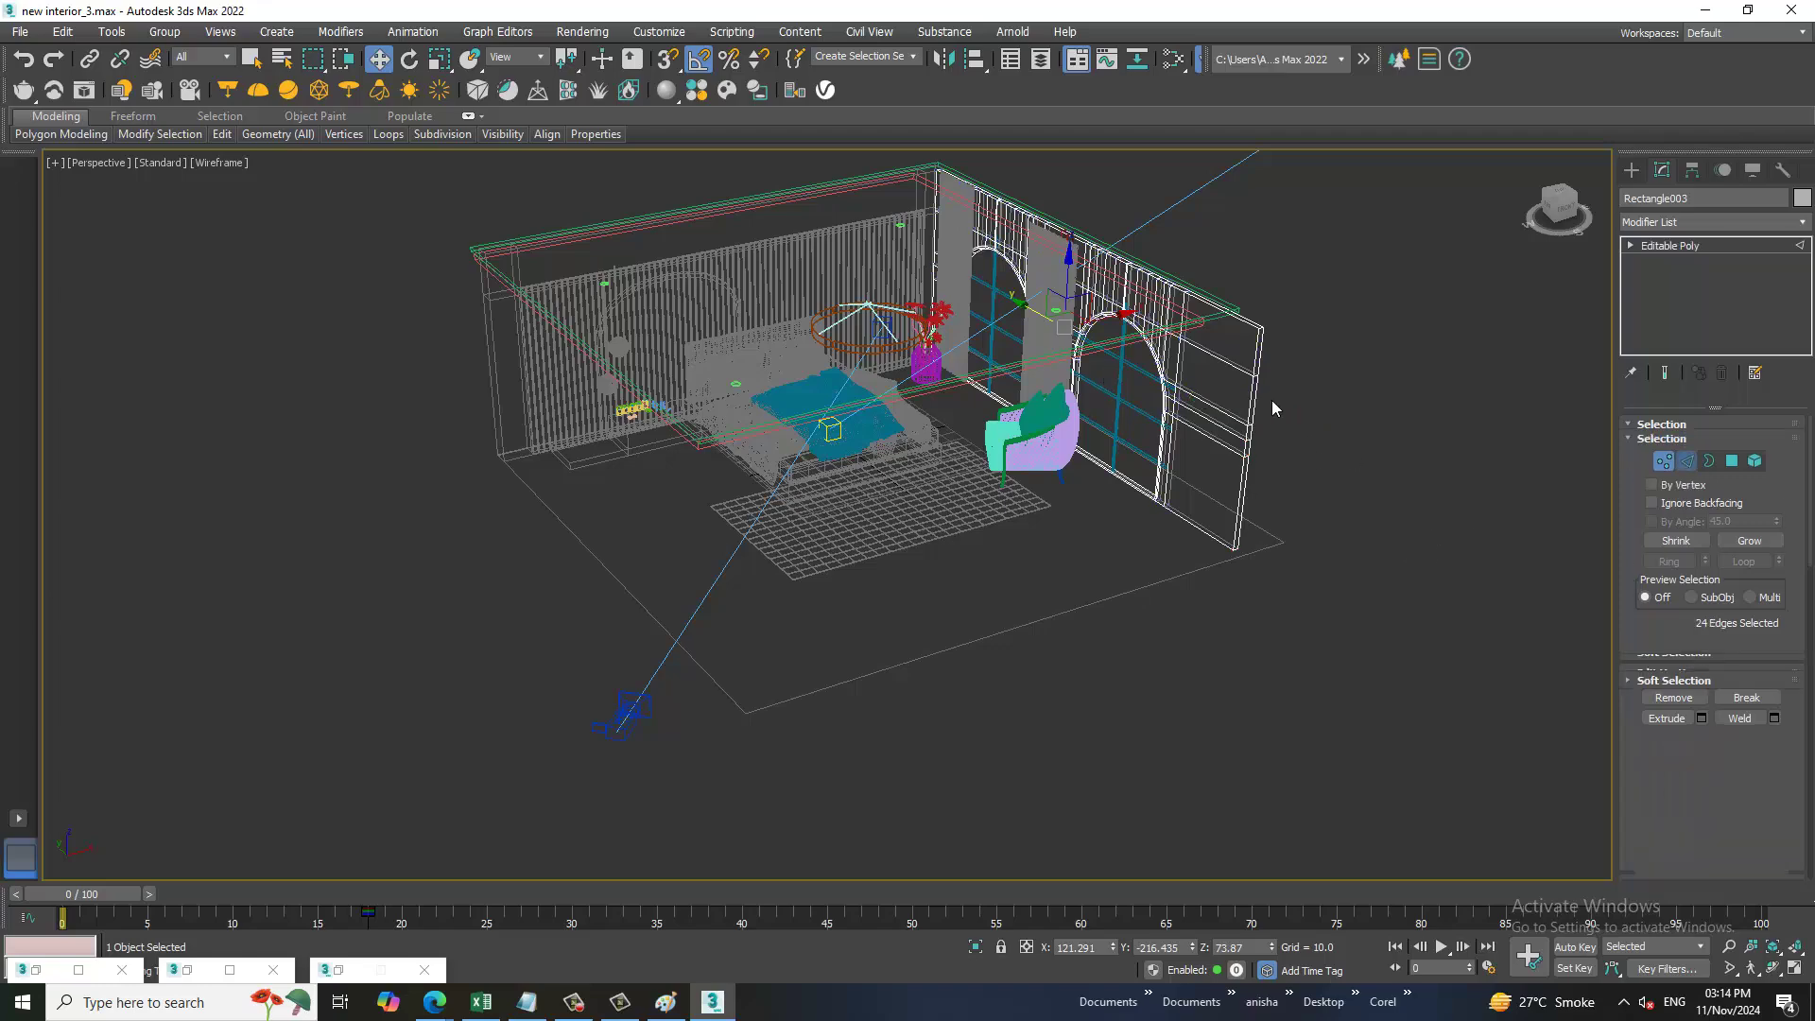
mouse_move(1272, 400)
middle_mouse_down("alt")
mouse_move(1404, 439)
mouse_move(1313, 288)
middle_mouse_up("alt")
left_click_drag(1304, 339, 1307, 520)
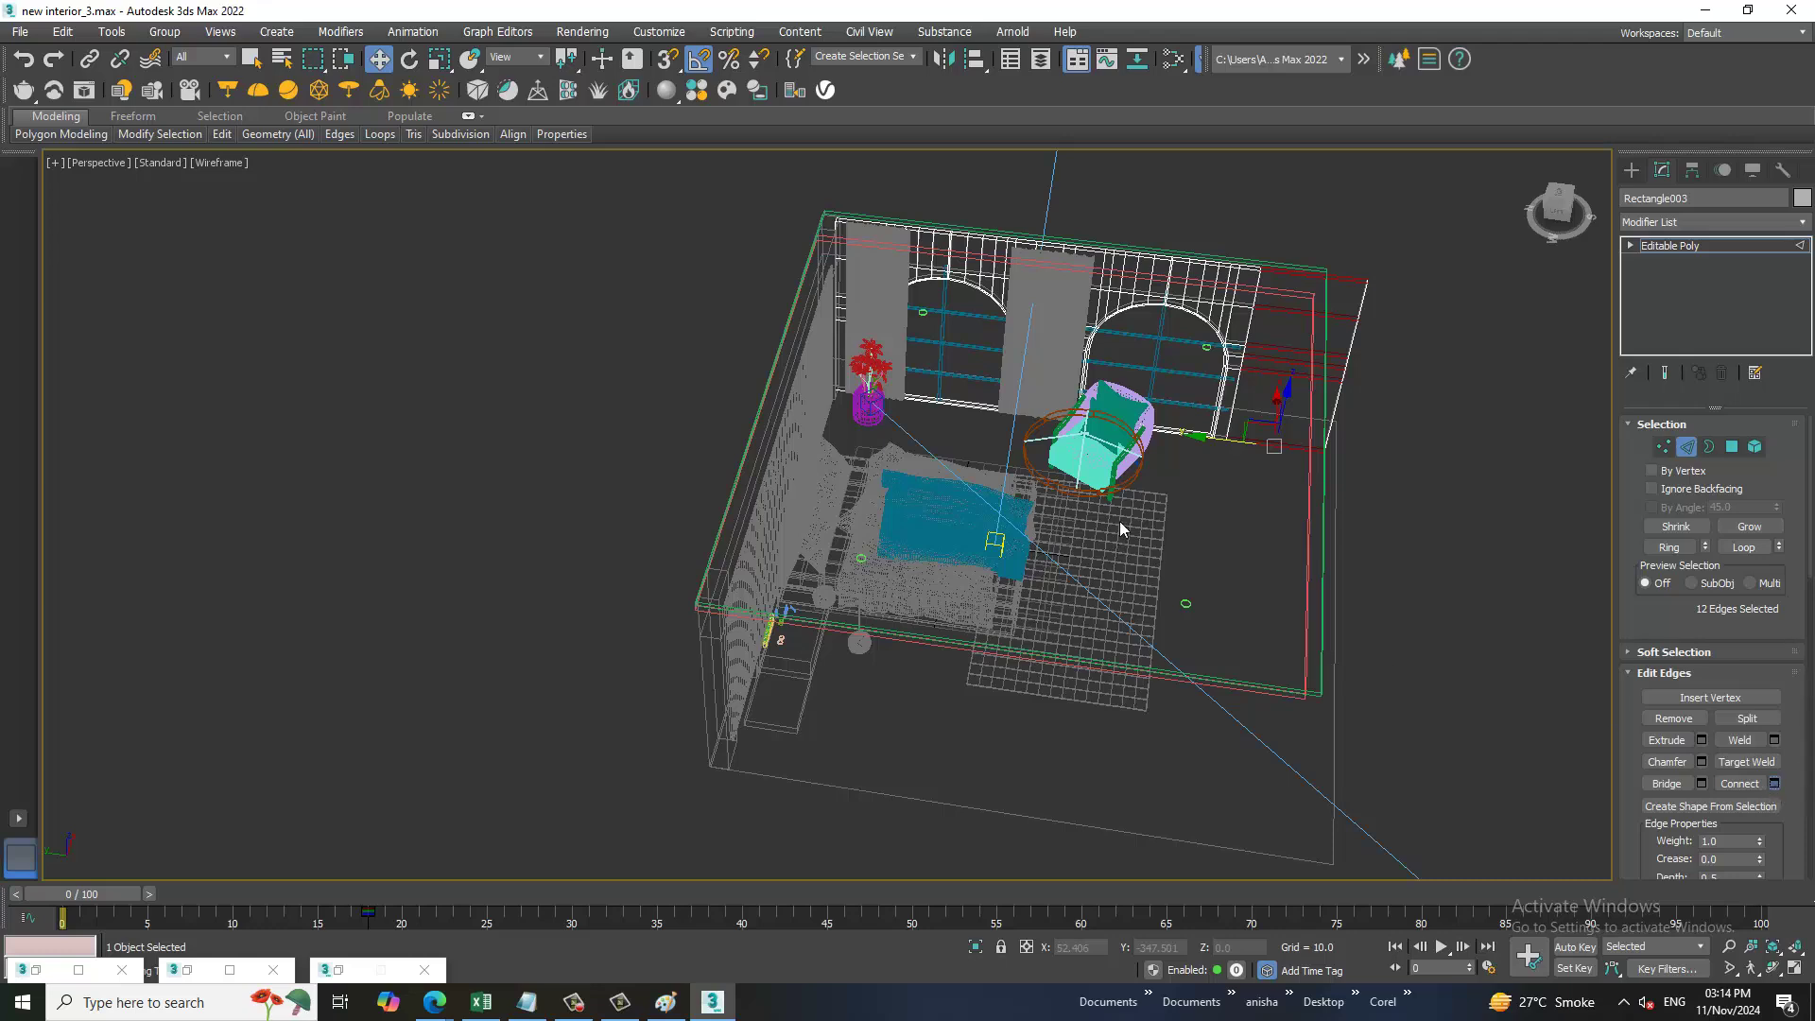
key("ctrl+shift+e")
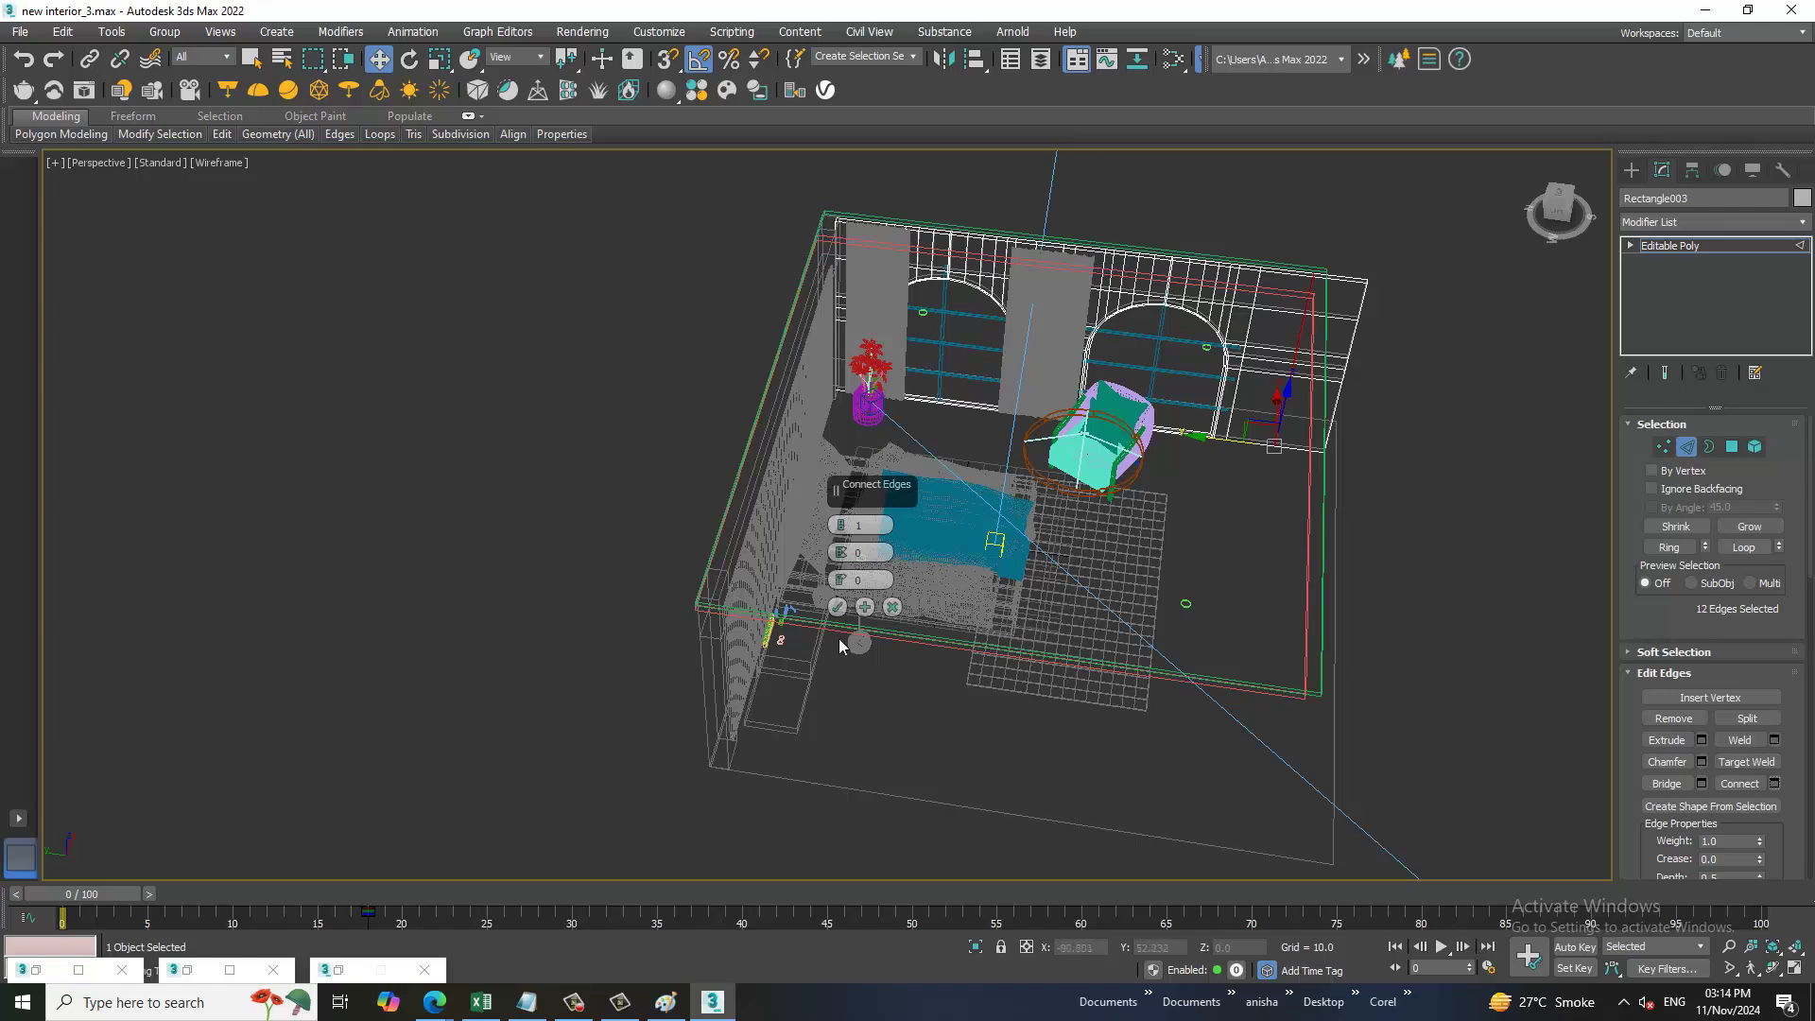
left_click(838, 606)
- Switch the wall to Polygon level and clear its face selection
middle_click_drag(1382, 457, 1092, 470, "alt")
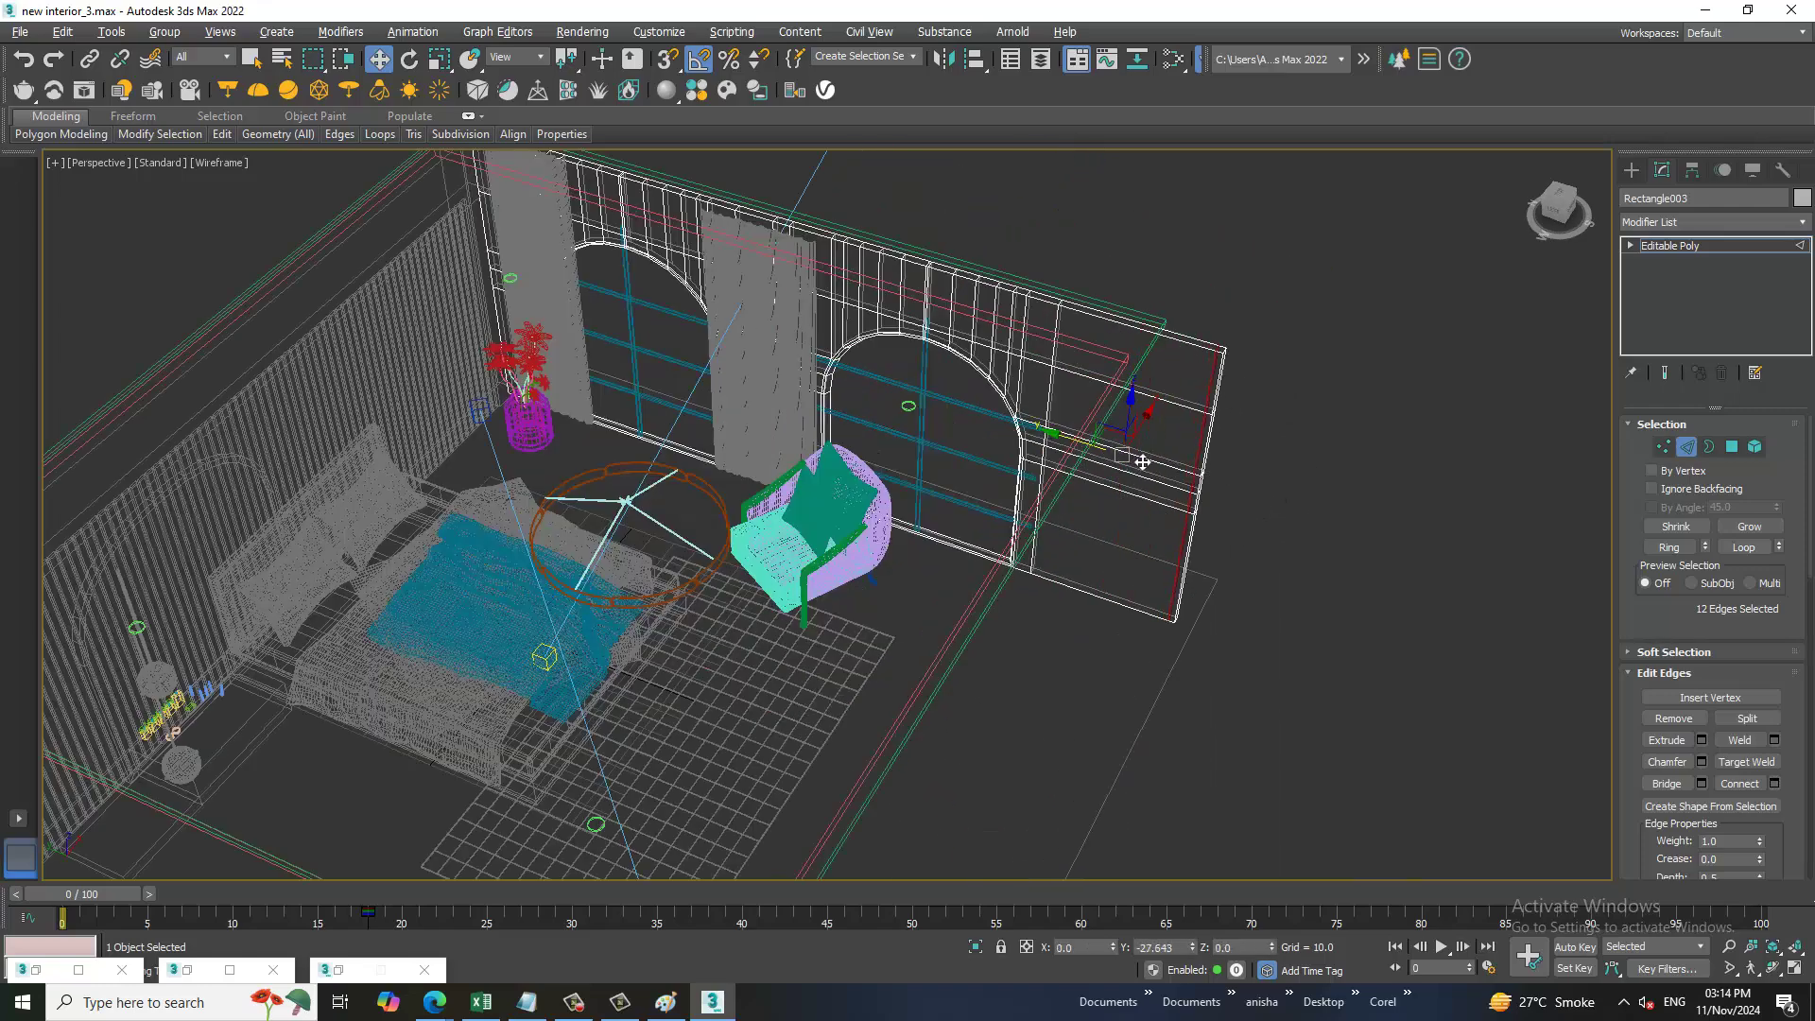
scroll(1142, 462, "up", 3)
key("4")
key("ctrl+a")
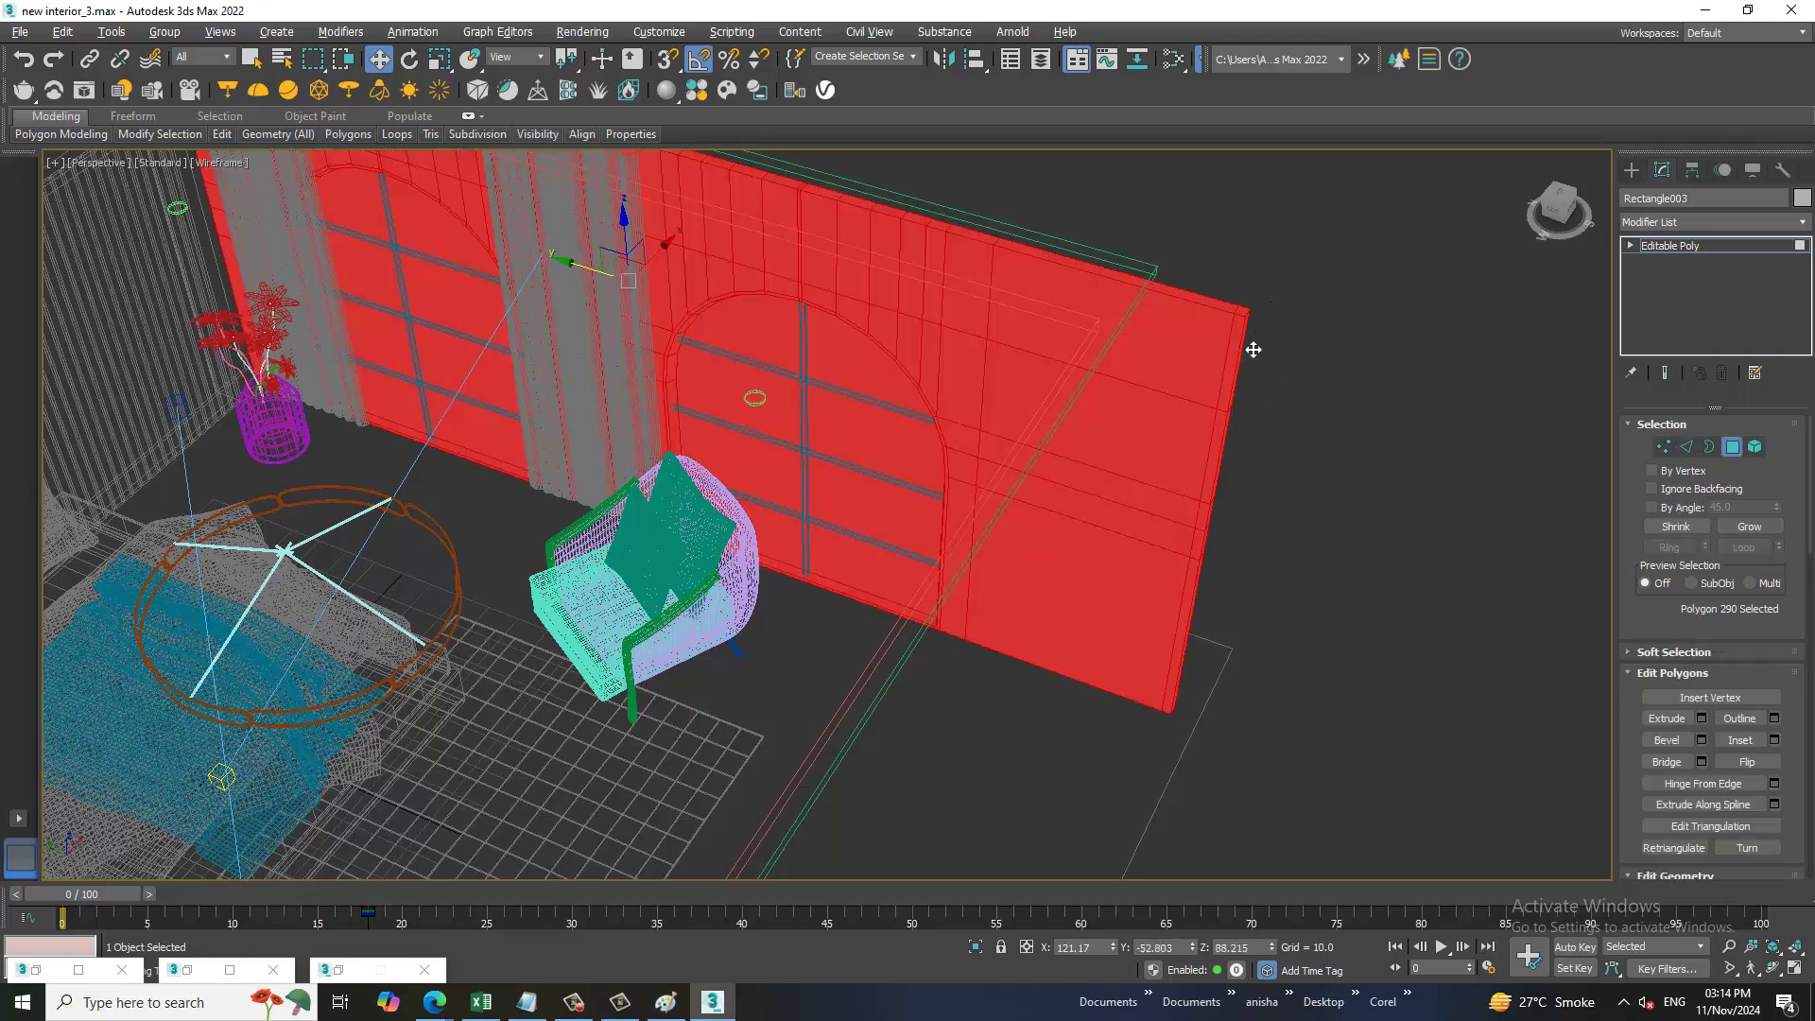
key("ctrl+i")
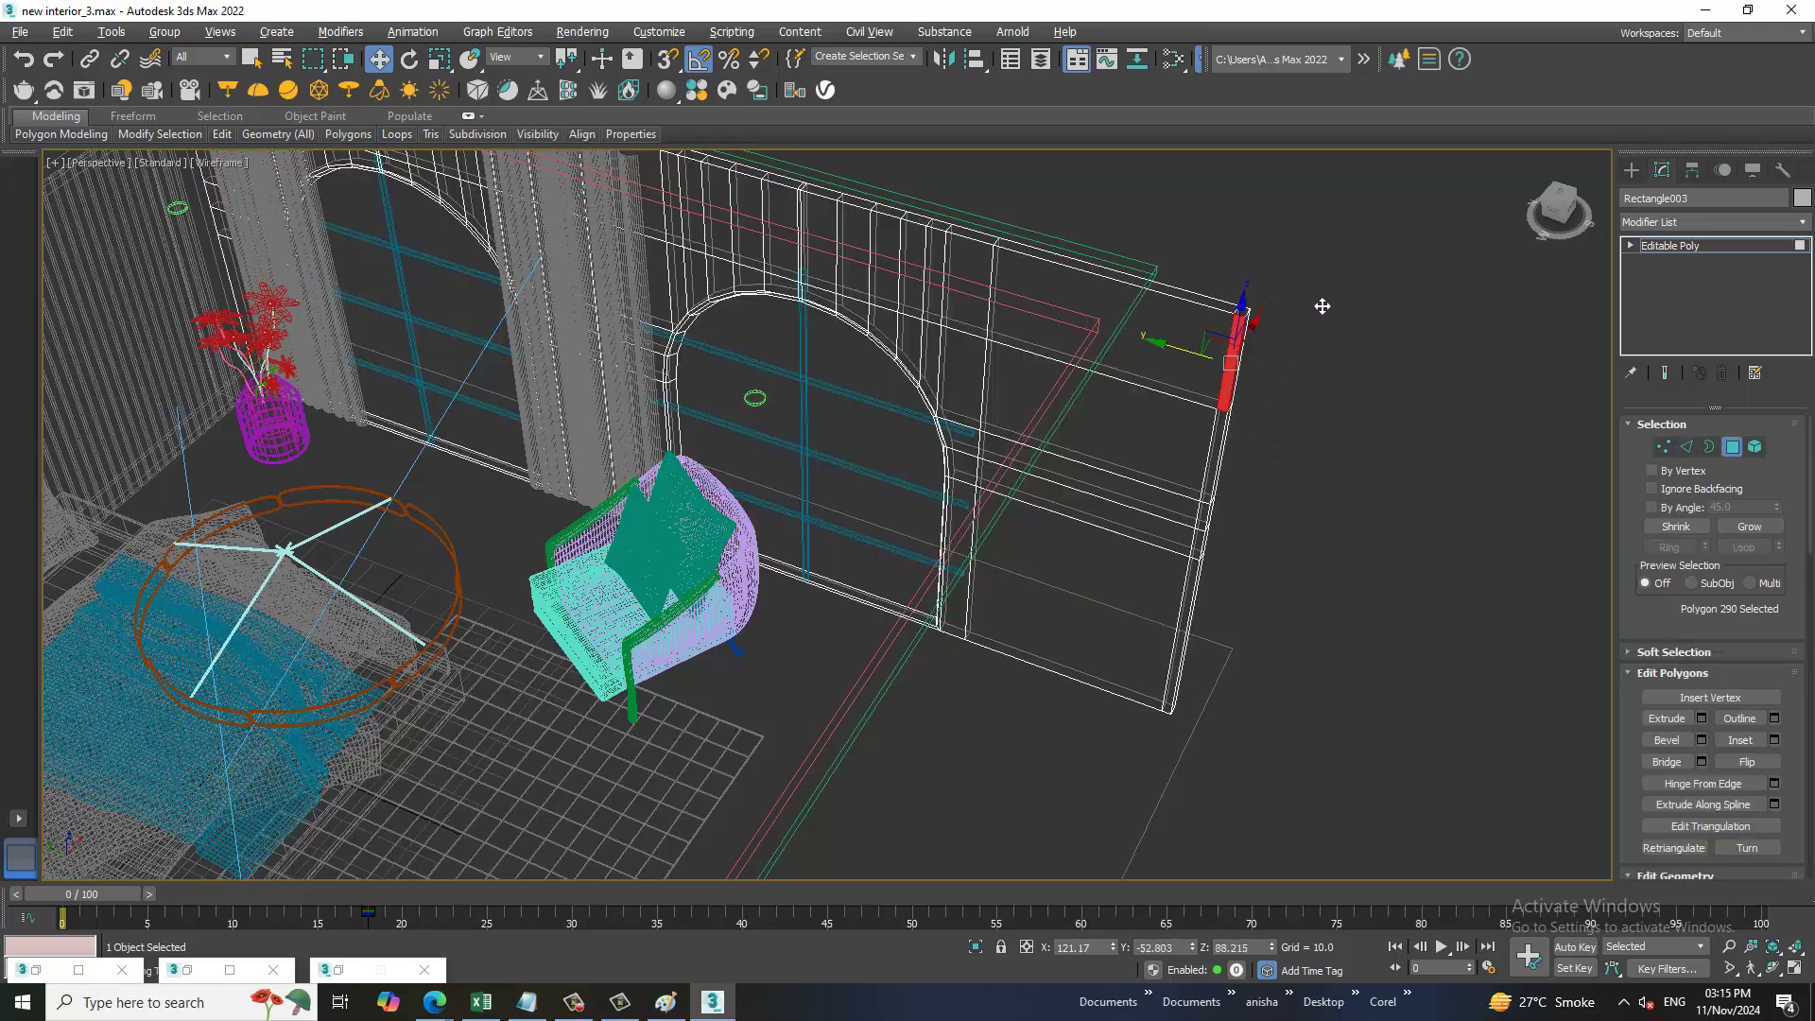
key("Delete")
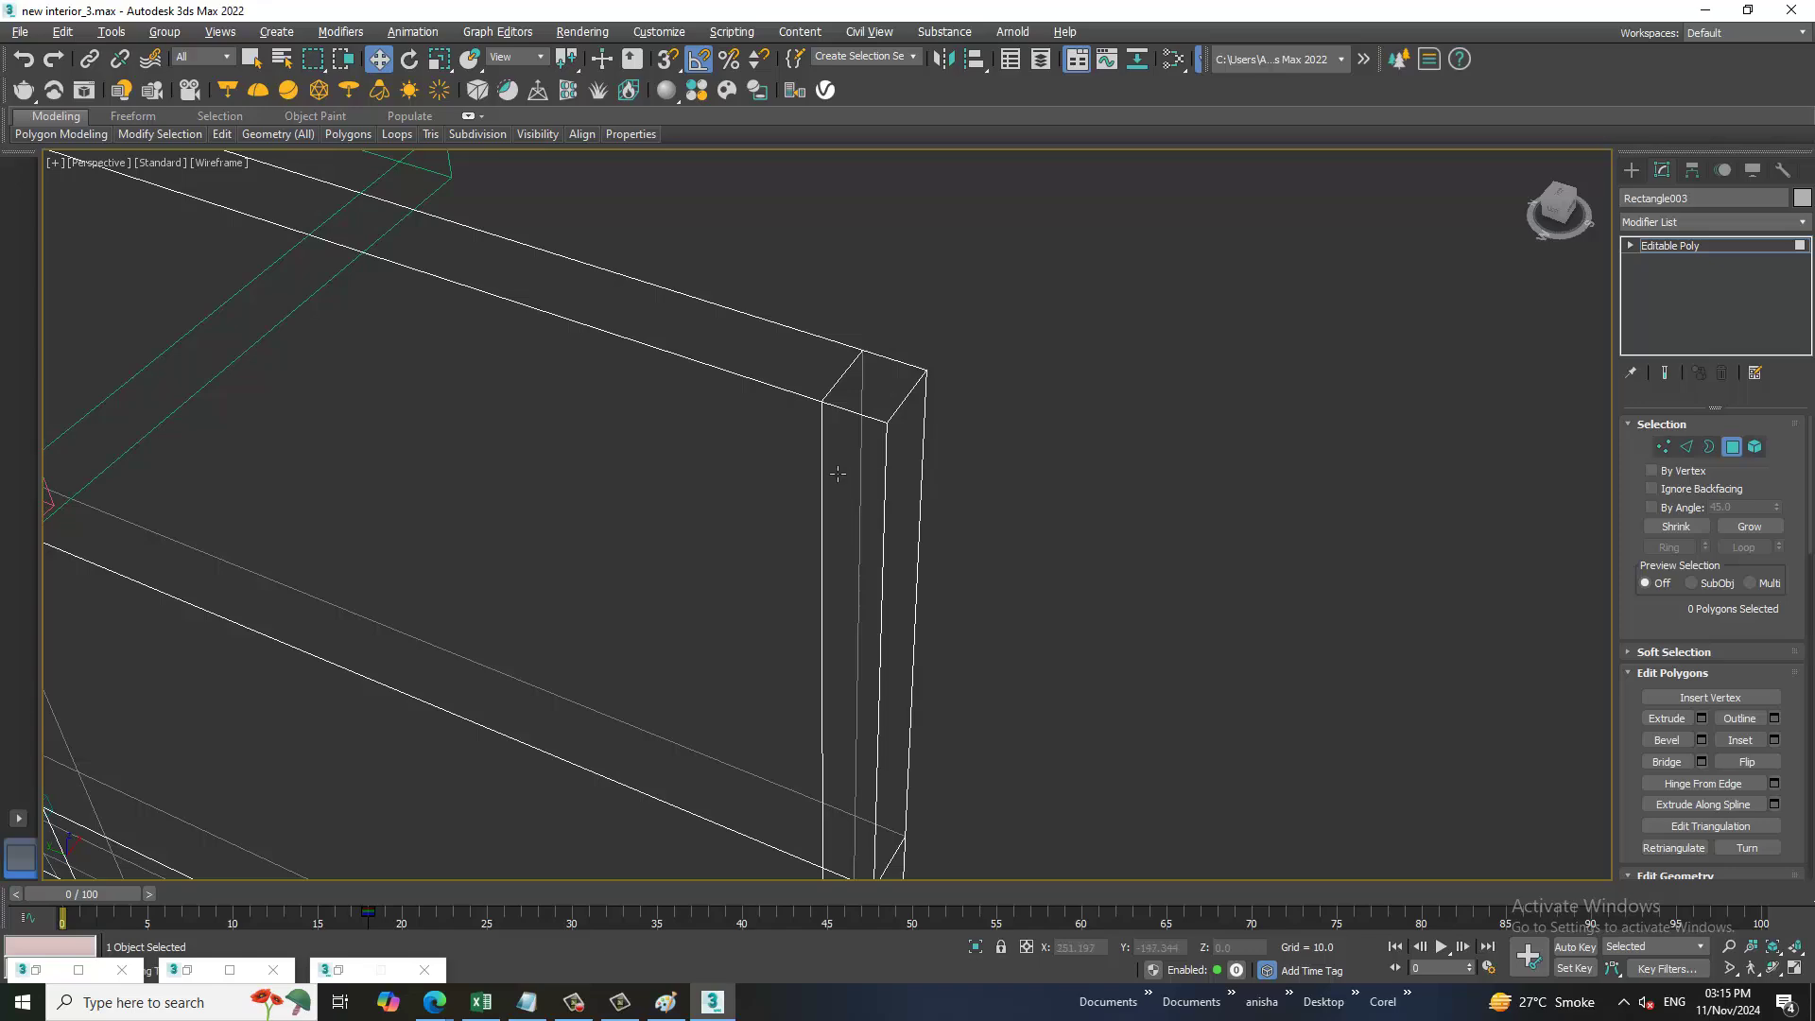
- Select the wall's five end polygons and move them along X to -31.943
left_click(893, 548)
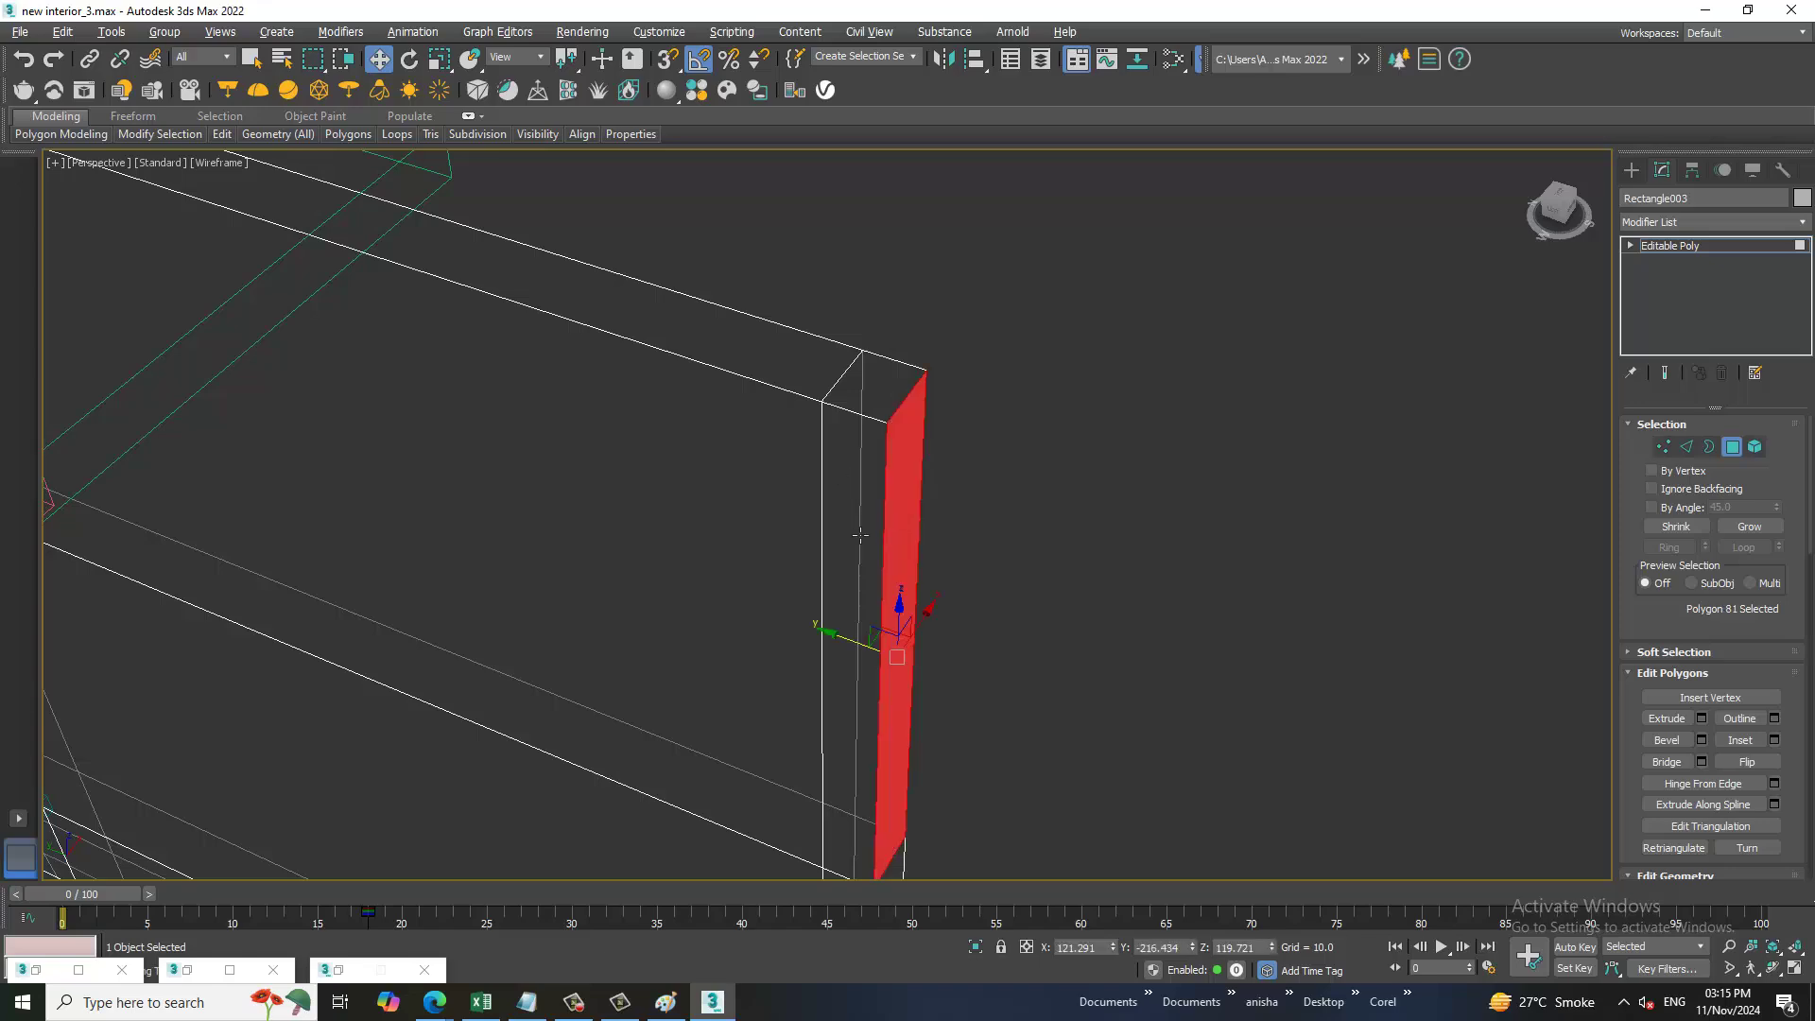
scroll(859, 649, "down", 3)
mouse_move(1017, 683)
middle_mouse_down()
mouse_move(1062, 530)
mouse_move(991, 469)
middle_mouse_up()
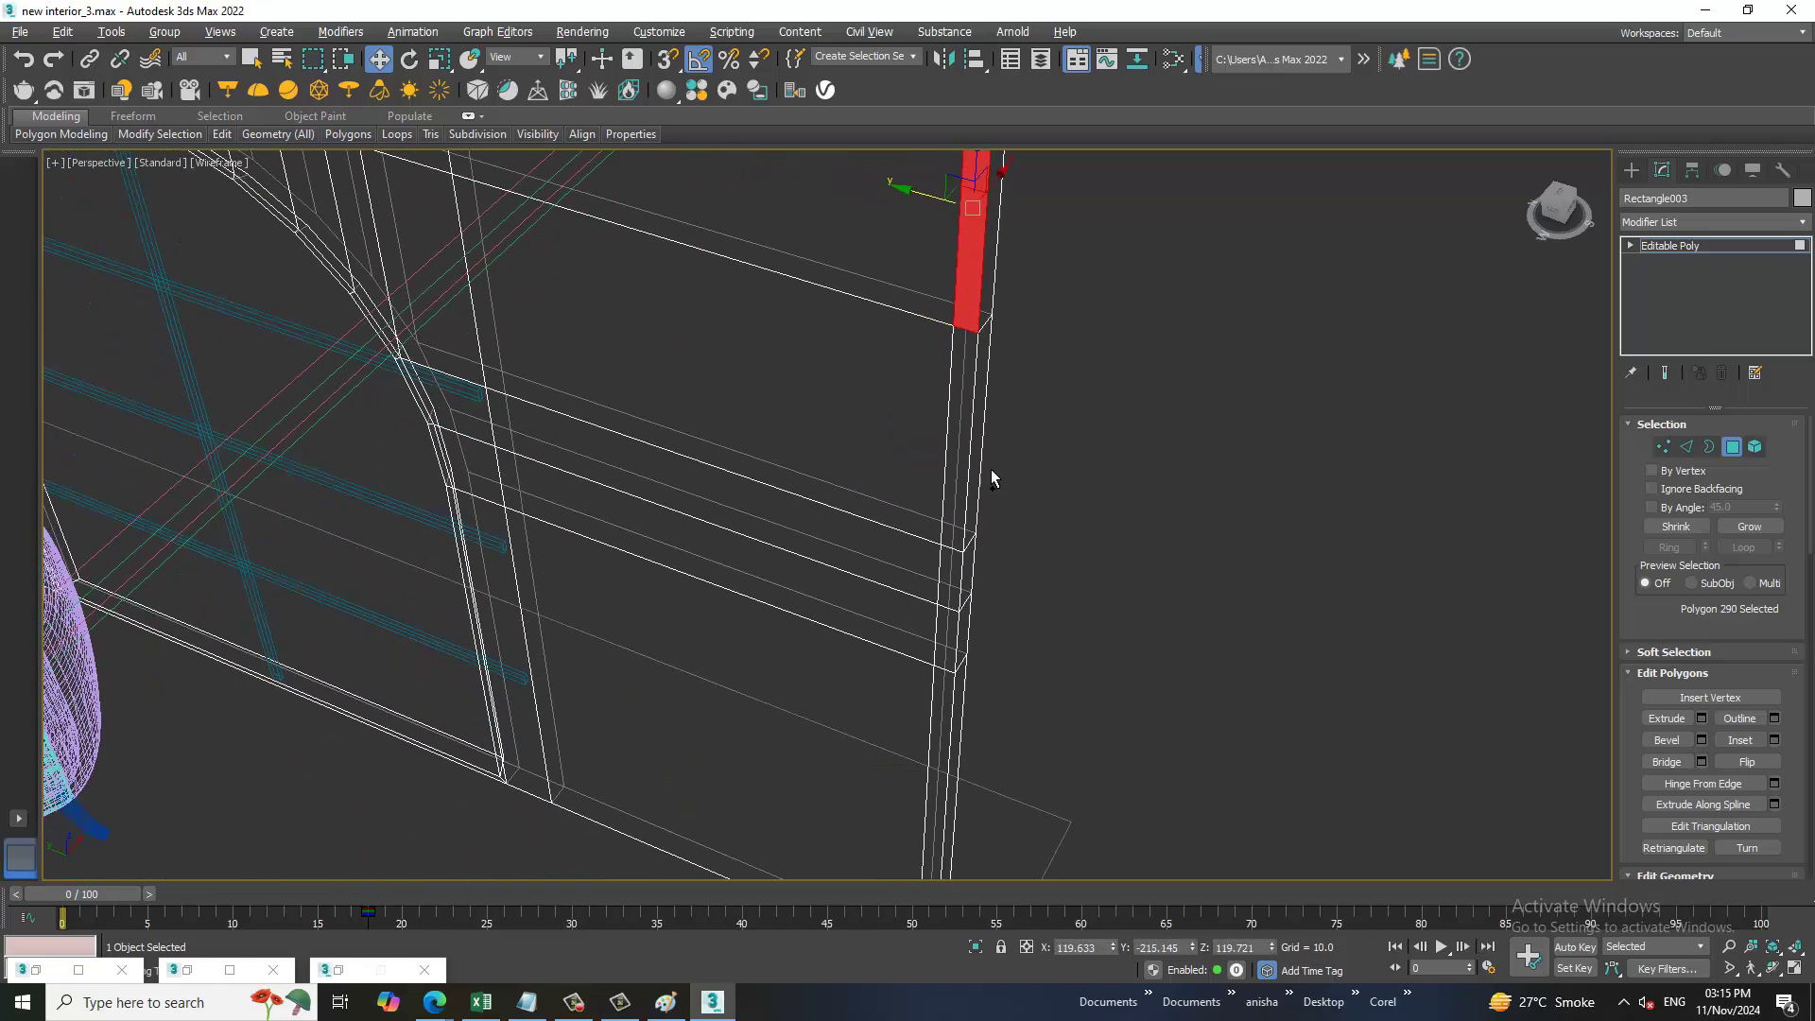
left_click(960, 479, "ctrl")
left_click(957, 586, "ctrl")
left_click(950, 636, "ctrl")
left_click(943, 713, "ctrl")
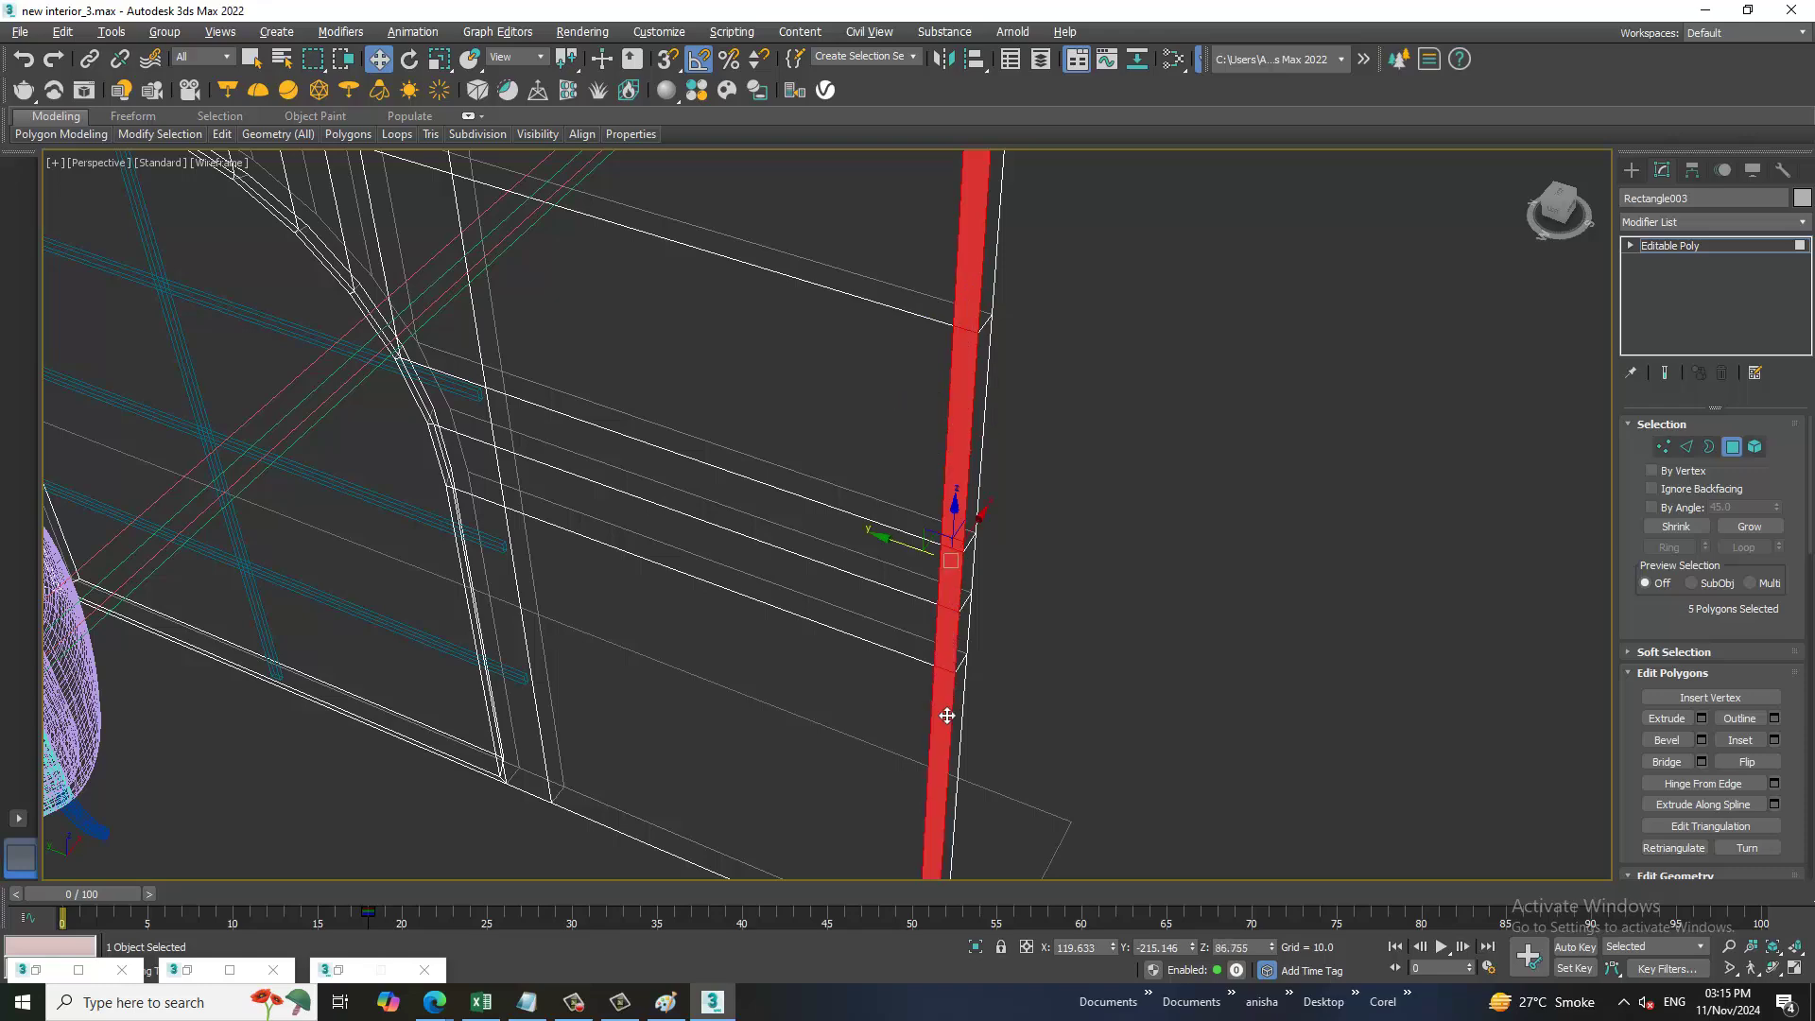
scroll(1041, 685, "down", 5)
middle_click_drag(1041, 685, 1131, 601, "alt")
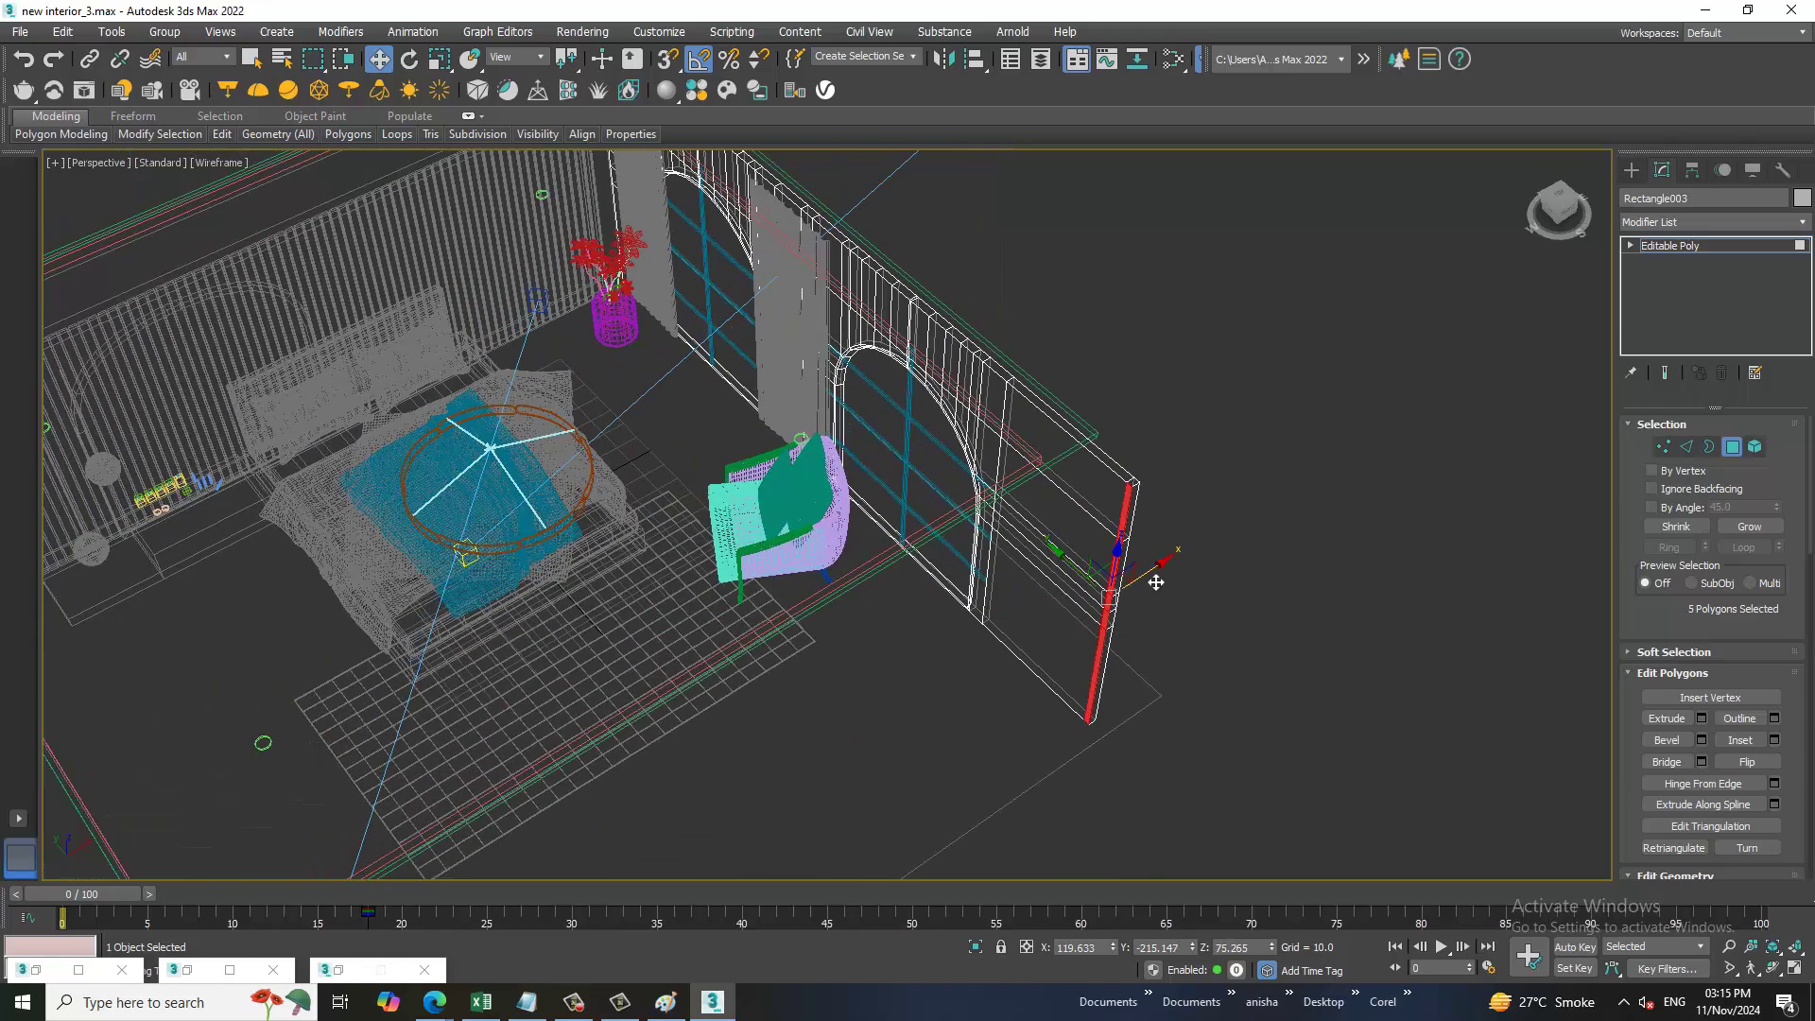
left_click_drag(1155, 583, 1124, 615)
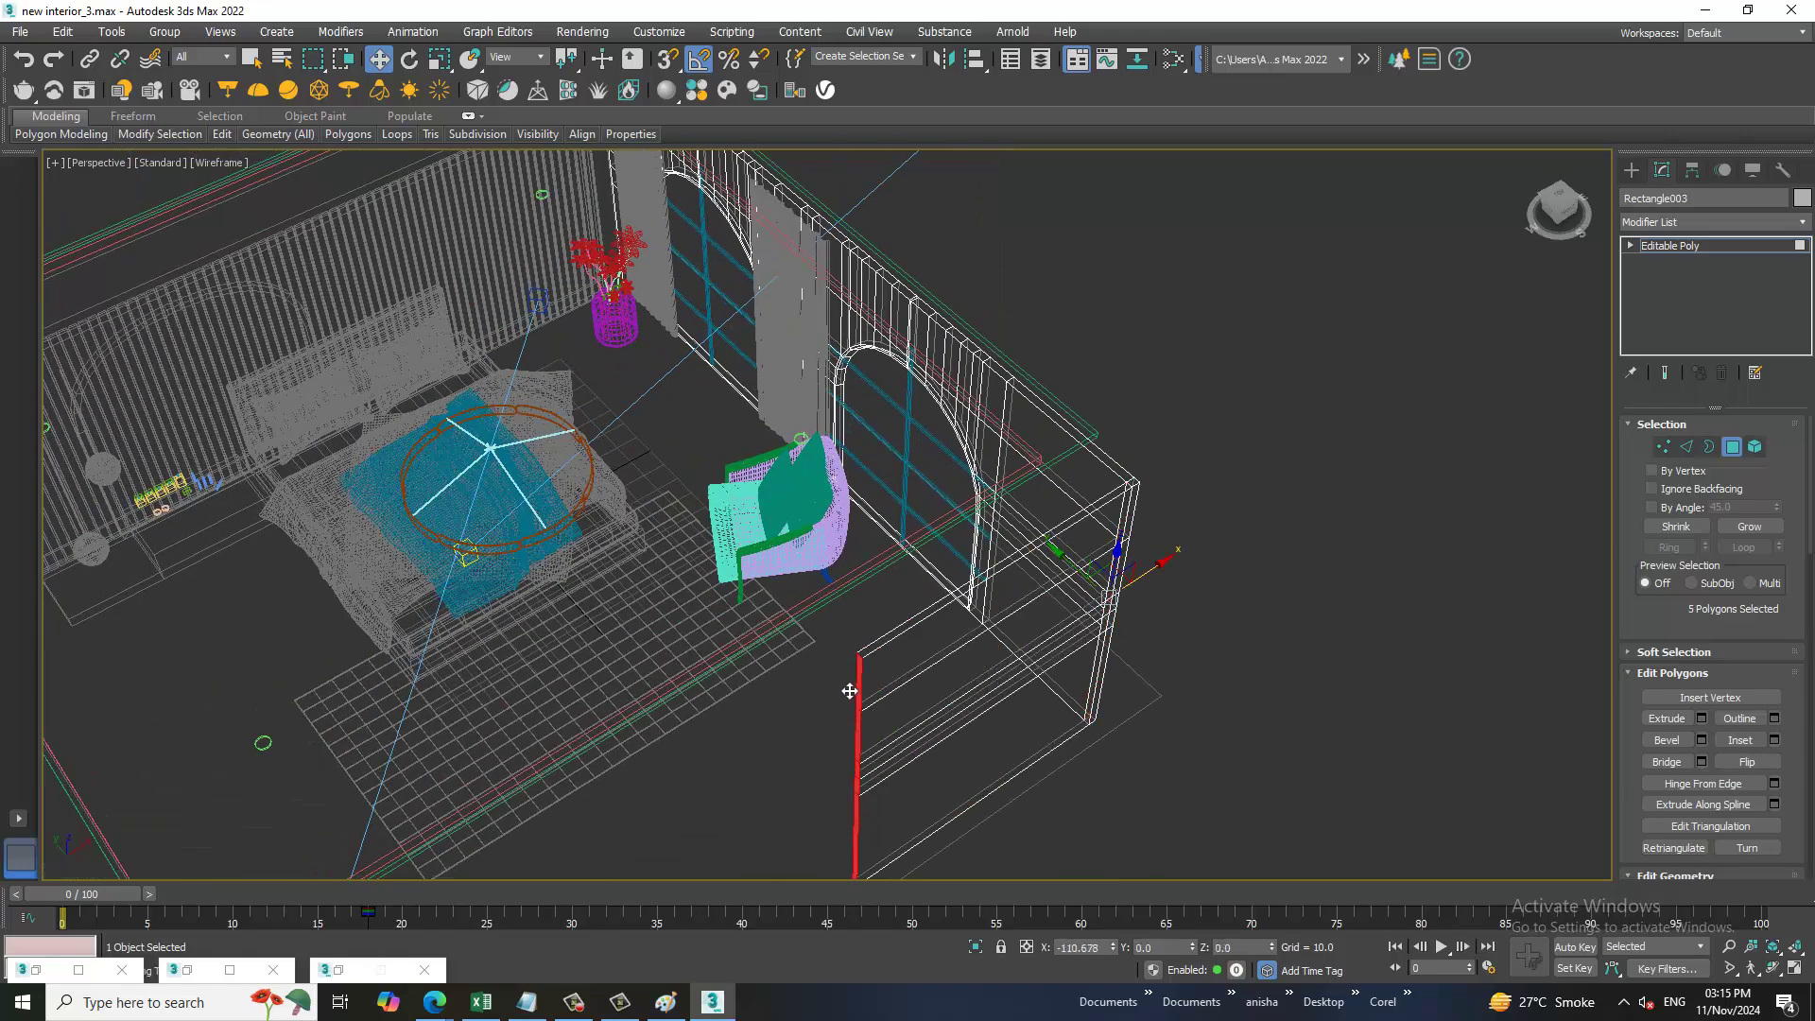
- Exit polygon editing and select the thin slab Box109
left_click(1722, 247)
mouse_move(1087, 491)
middle_mouse_down("alt")
mouse_move(1075, 460)
mouse_move(1134, 479)
mouse_move(899, 257)
middle_mouse_up("alt")
left_click(1075, 460)
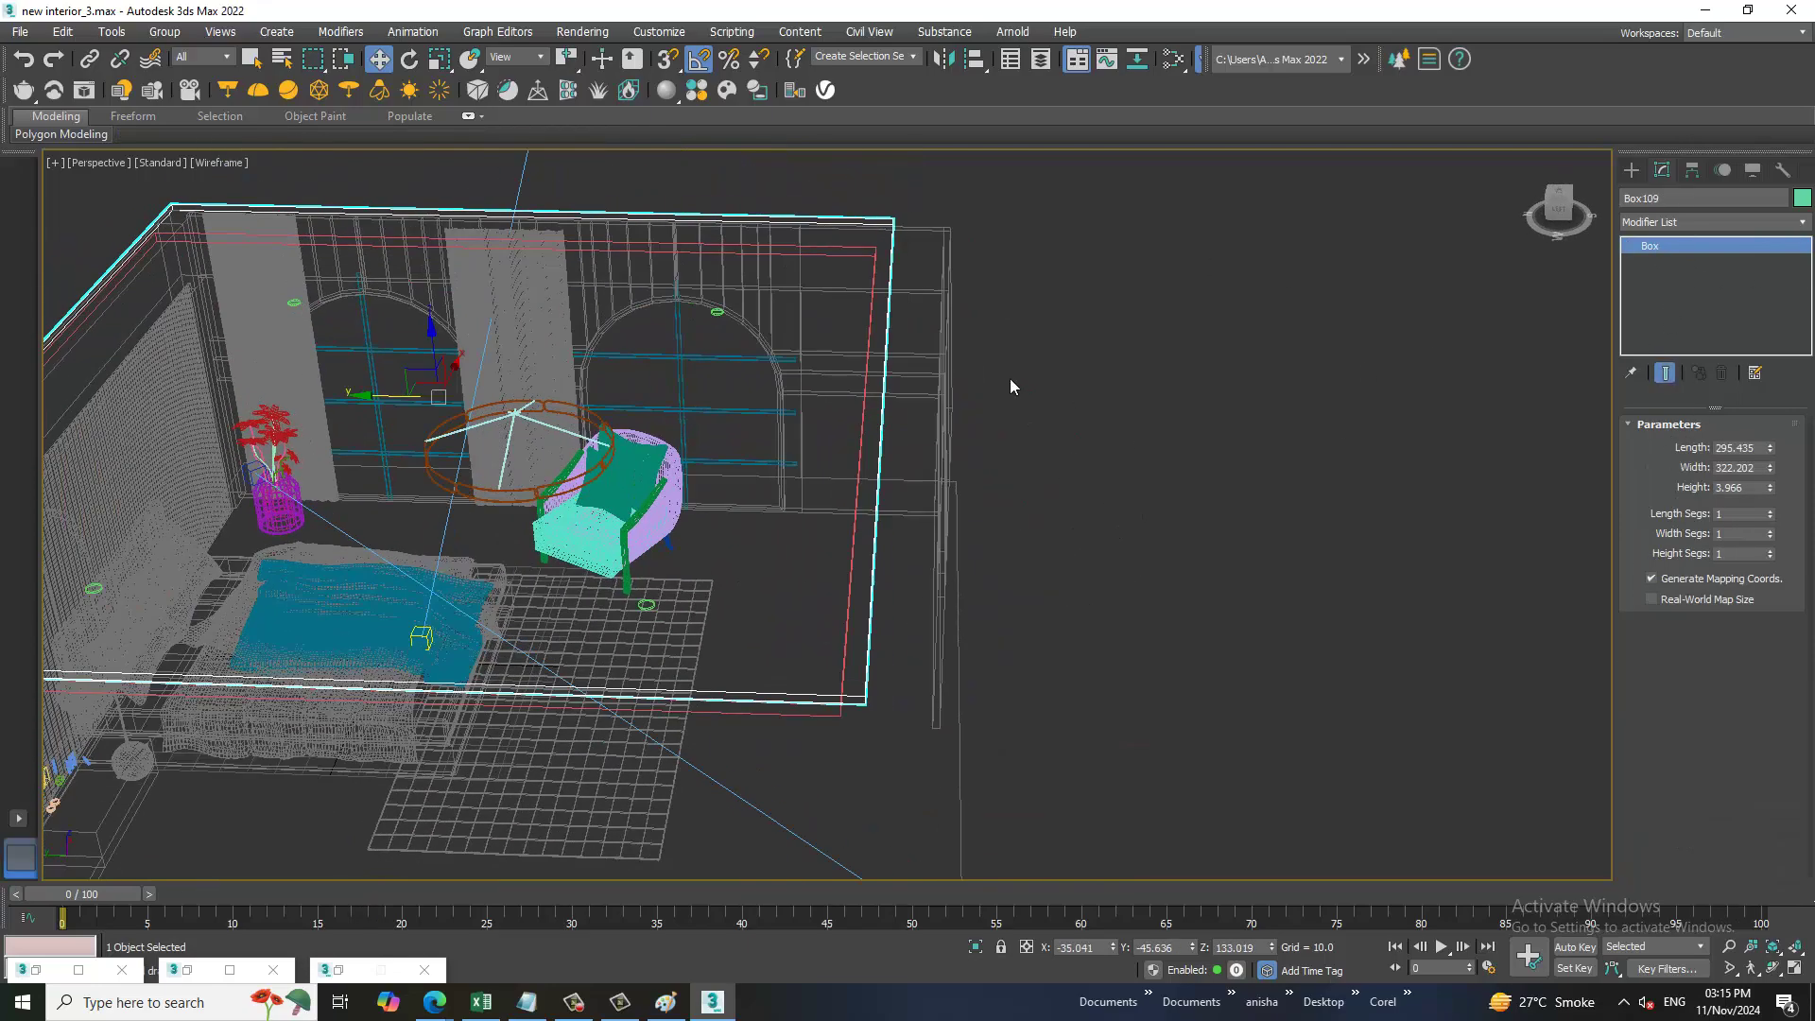
- Convert Box109 to Editable Poly and stretch its right-edge vertices to the lengthened wall
right_click(839, 220)
left_click(1114, 439)
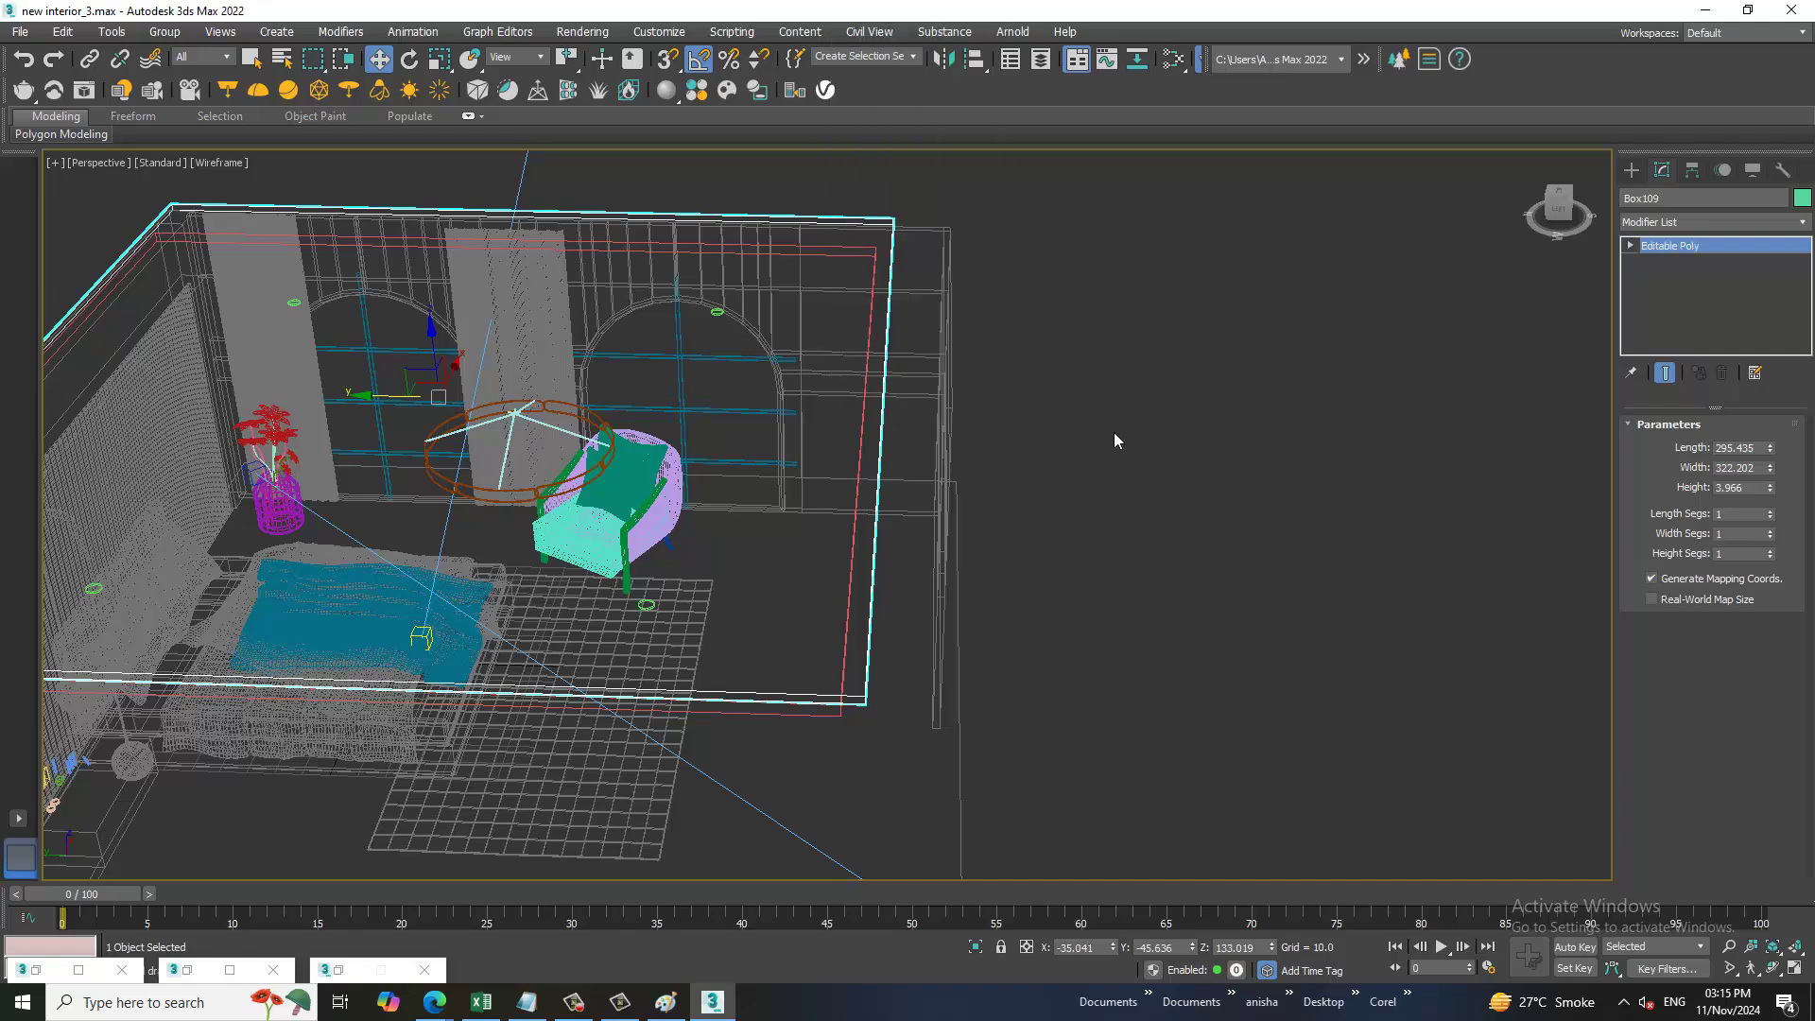
key("1")
left_click_drag(809, 237, 1009, 501)
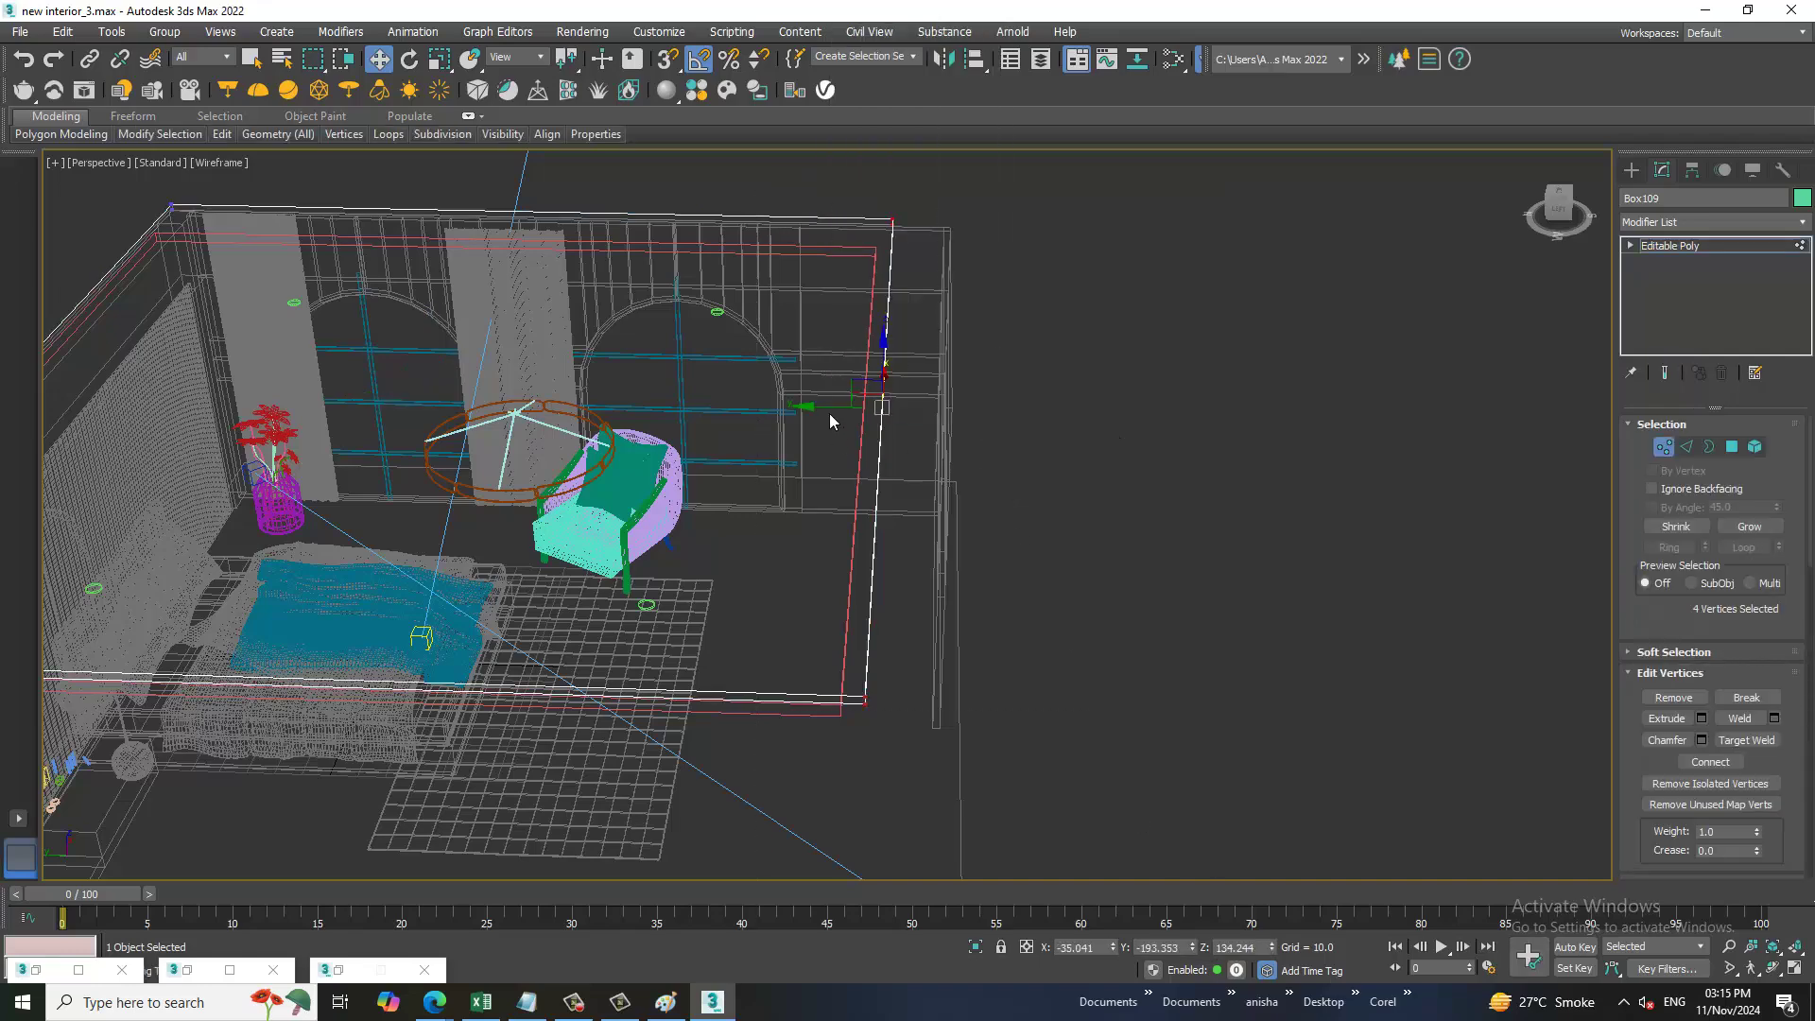
left_click_drag(830, 422, 931, 433)
key("1")
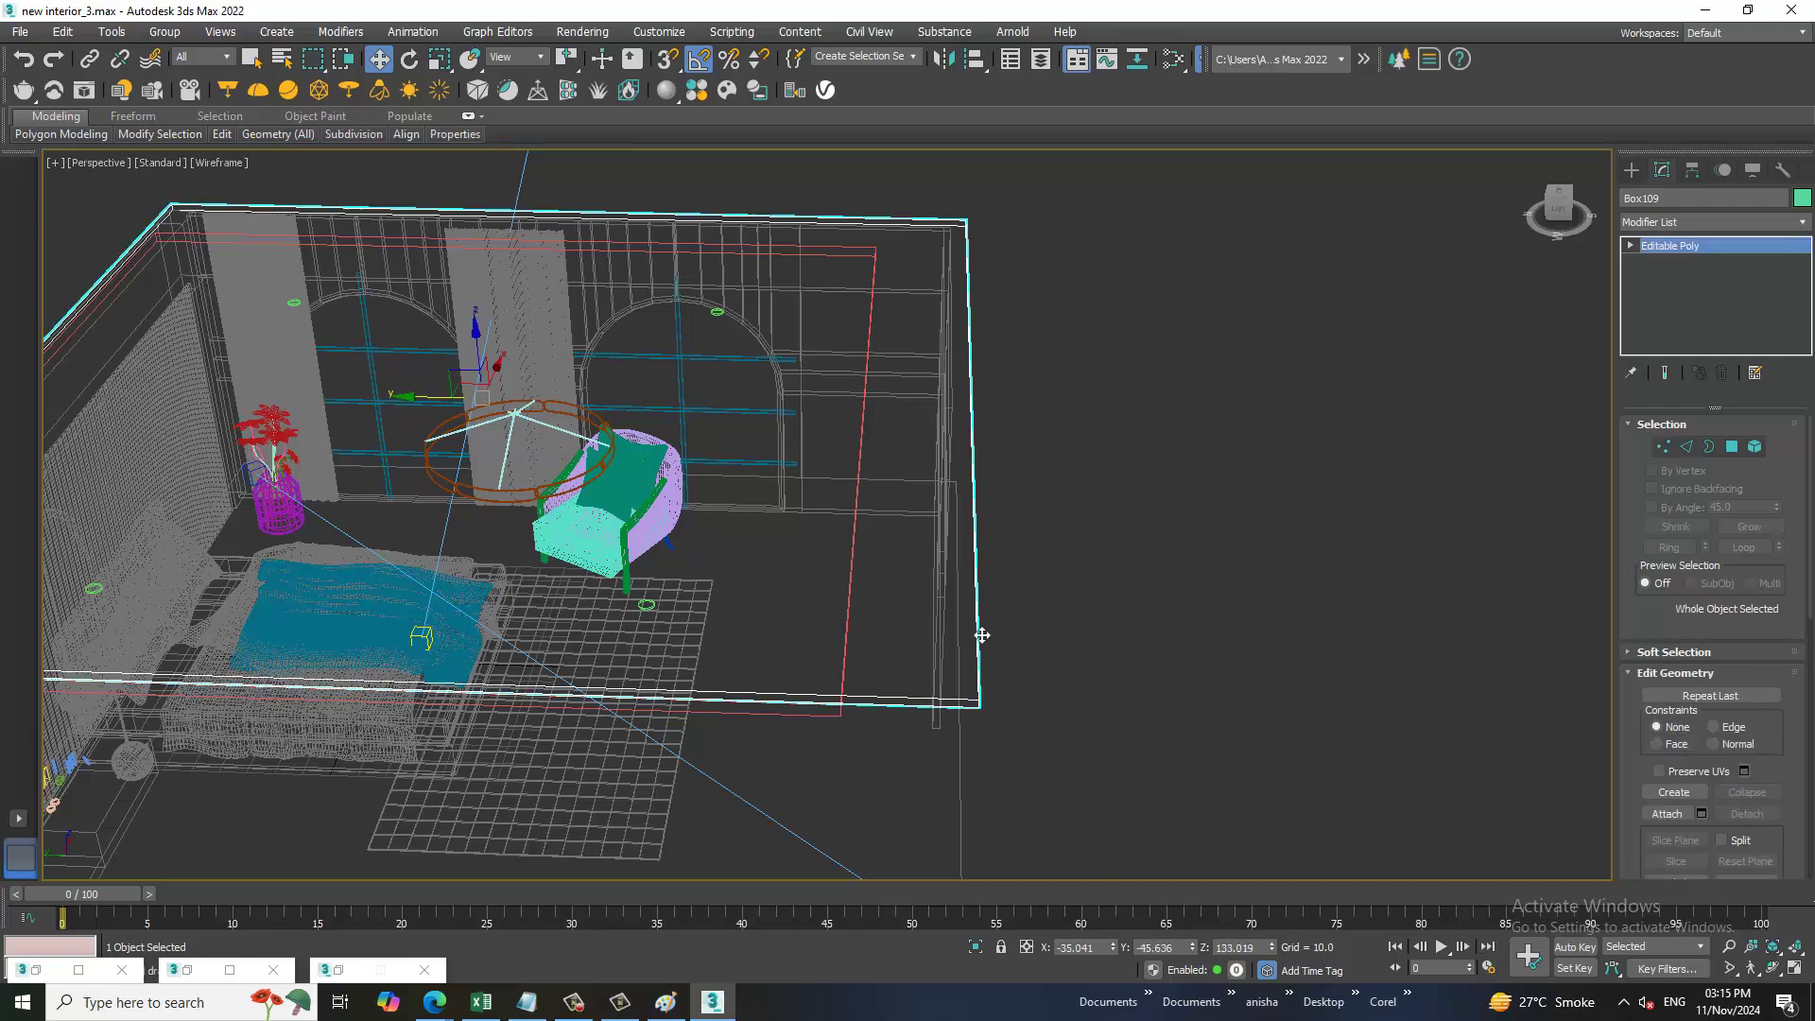
- Stretch the ceiling box Box087's right-edge vertices to match, then return to shaded view
left_click(832, 724)
key("1")
left_click_drag(756, 225, 1073, 768)
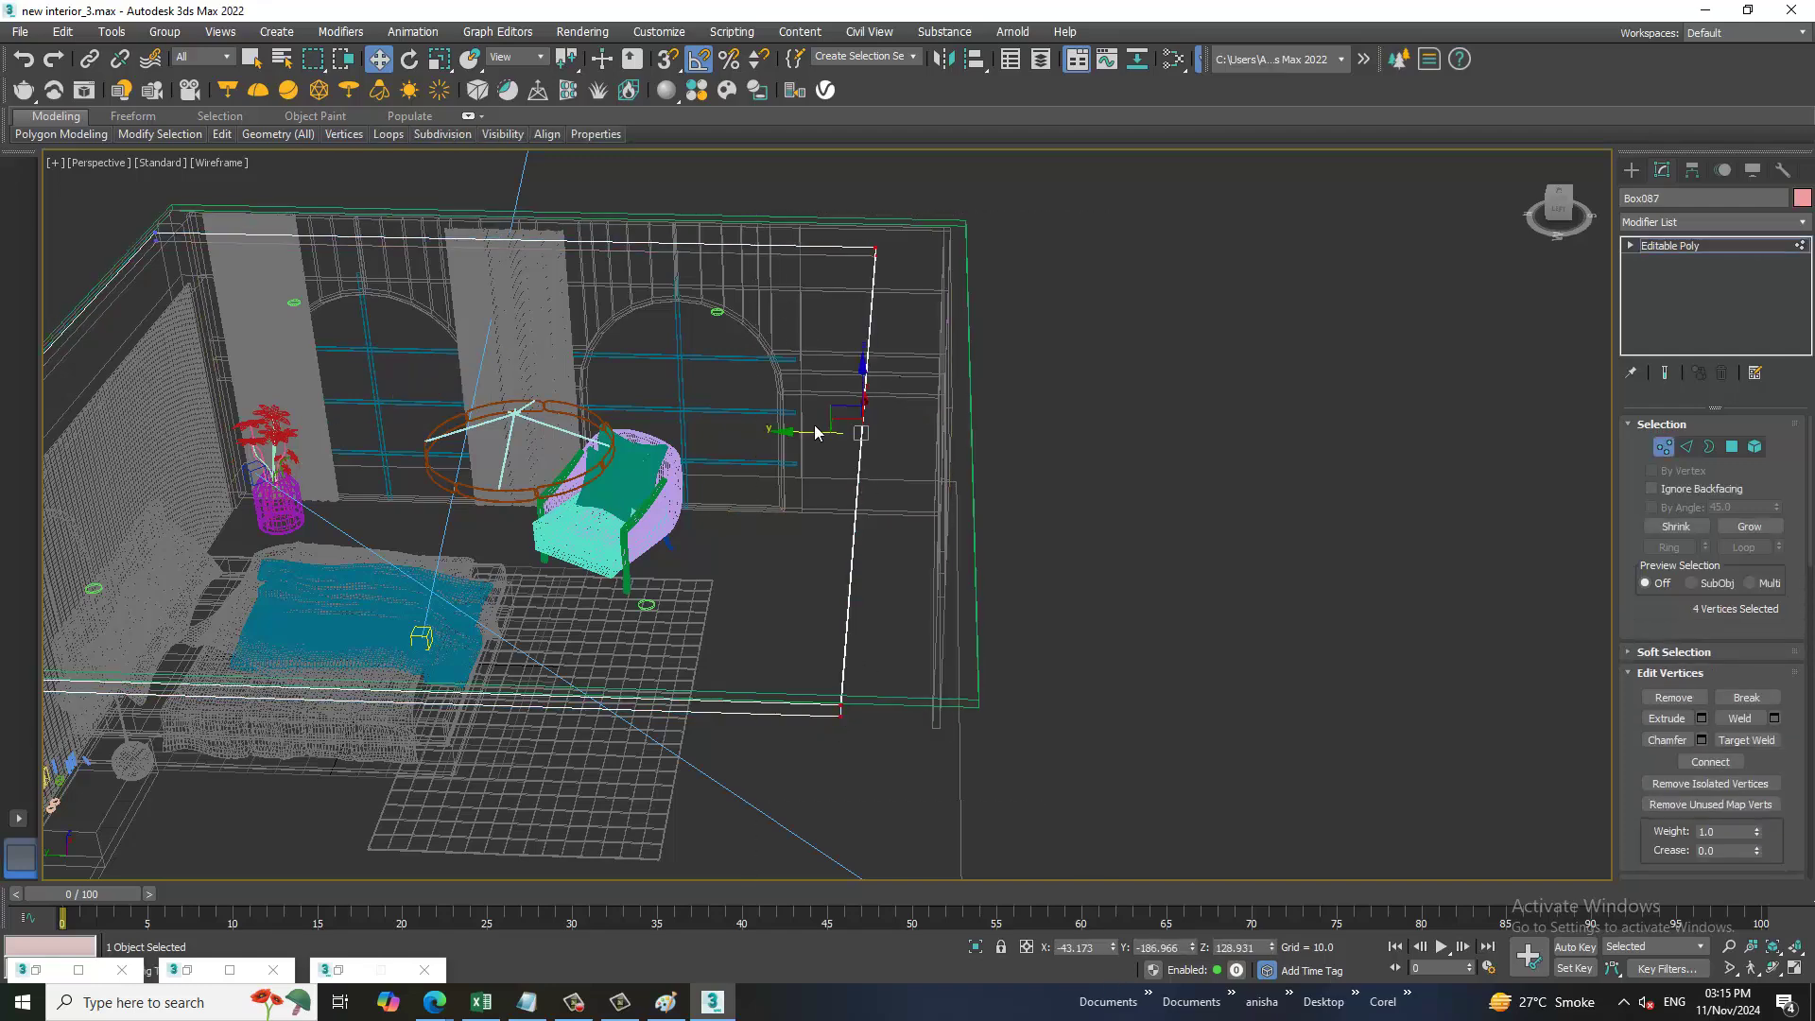
left_click_drag(789, 442, 931, 444)
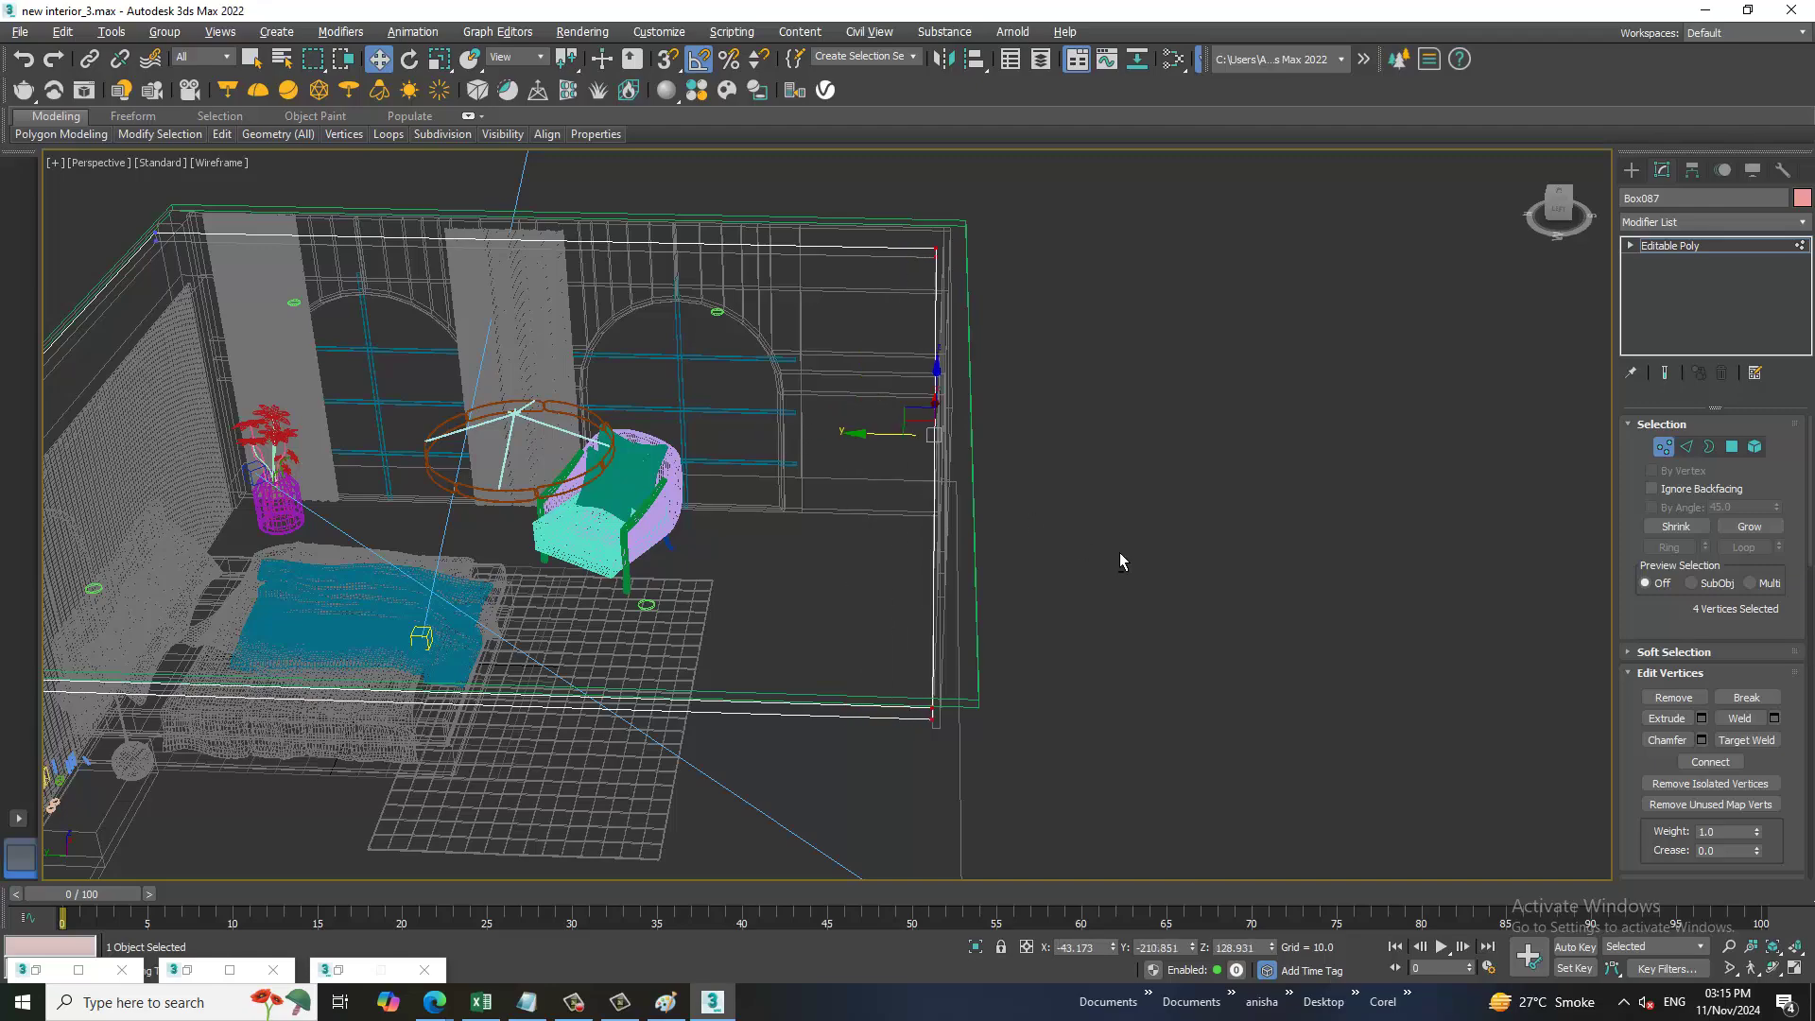
mouse_move(1119, 557)
middle_mouse_down("alt")
mouse_move(1052, 456)
mouse_move(1044, 472)
mouse_move(1097, 520)
mouse_move(1296, 519)
mouse_move(1107, 467)
mouse_move(1092, 560)
mouse_move(1145, 433)
middle_mouse_up("alt")
key("F3")
- Render the PhysCamera001 view, stop it early, and close the V-Ray frame buffer
key("c")
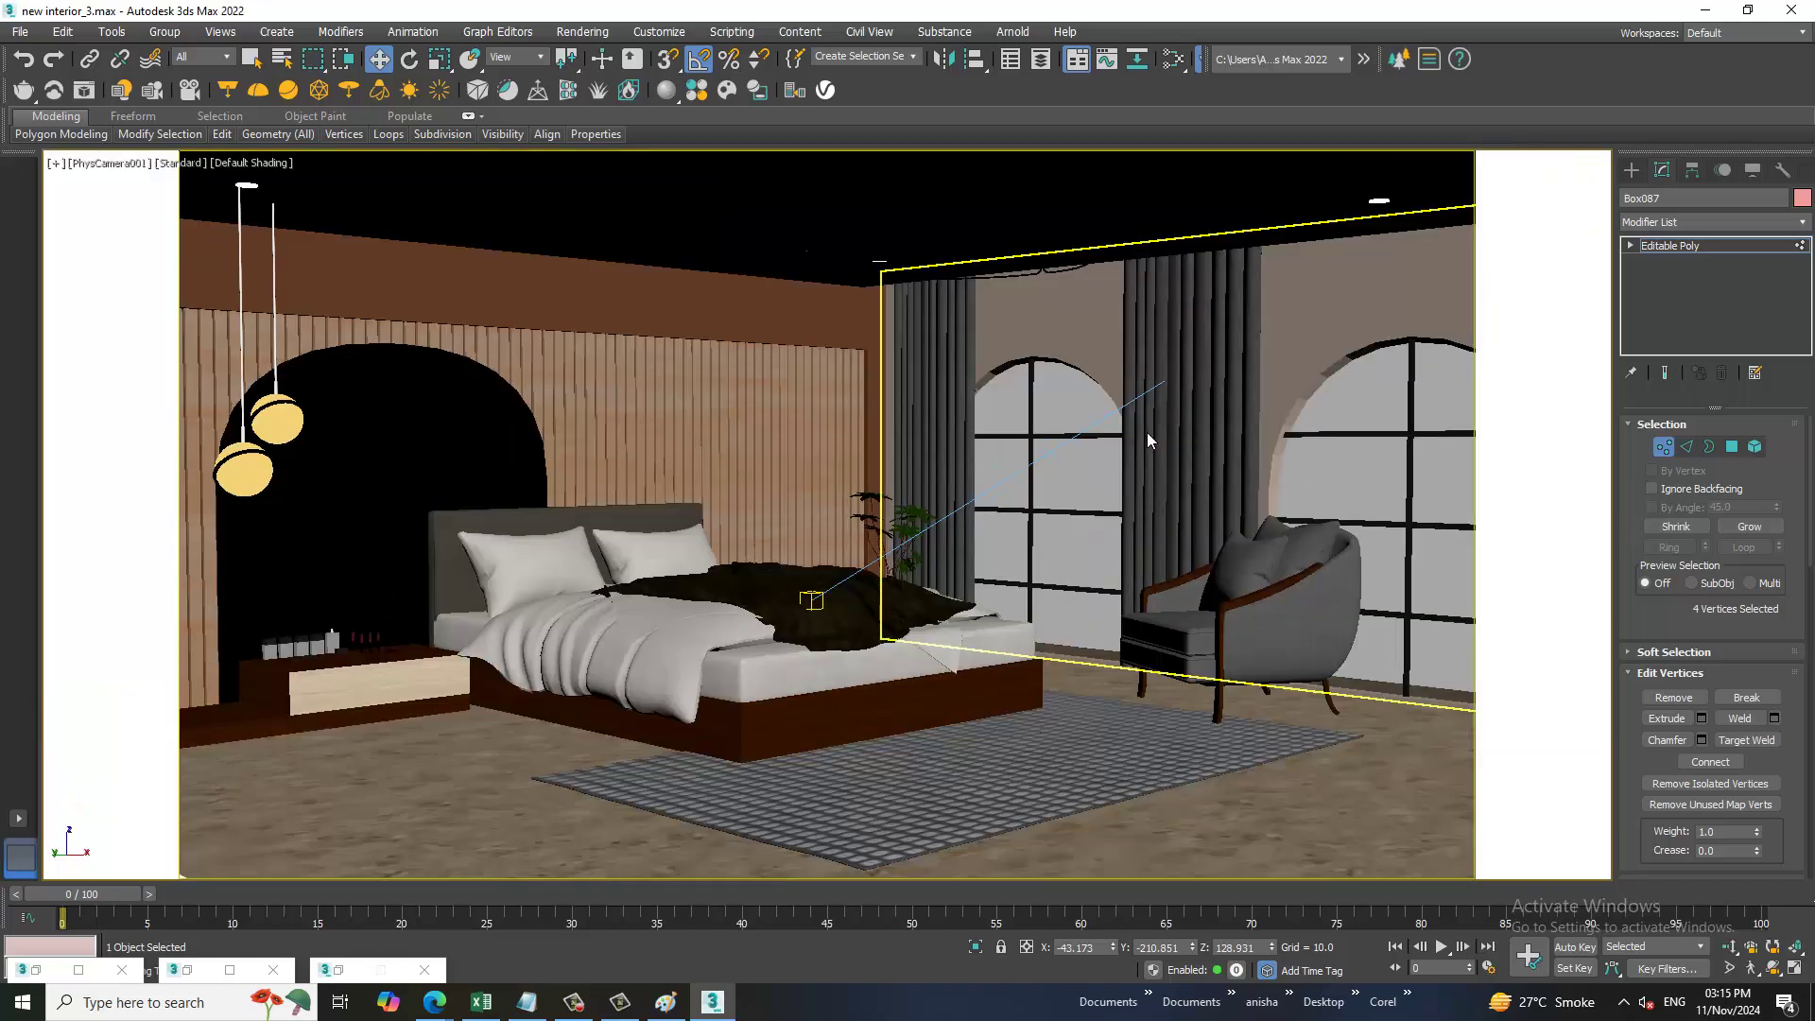
left_click(583, 31)
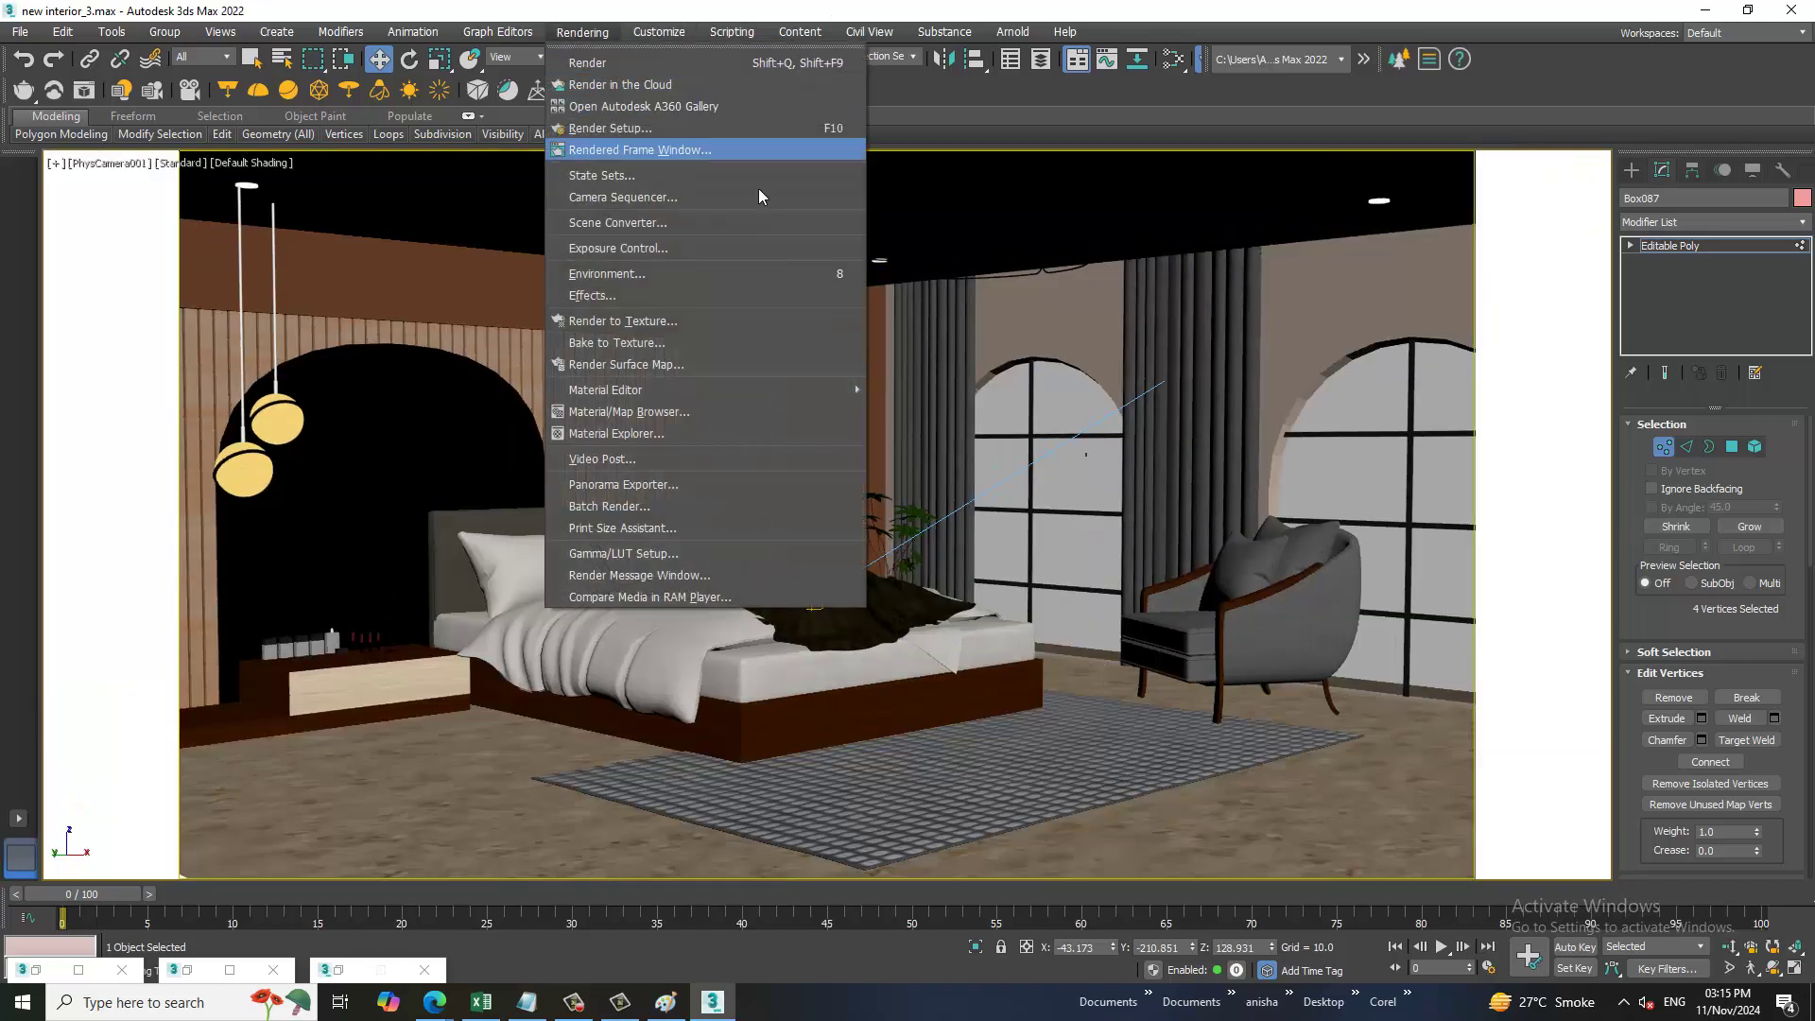
left_click(645, 66)
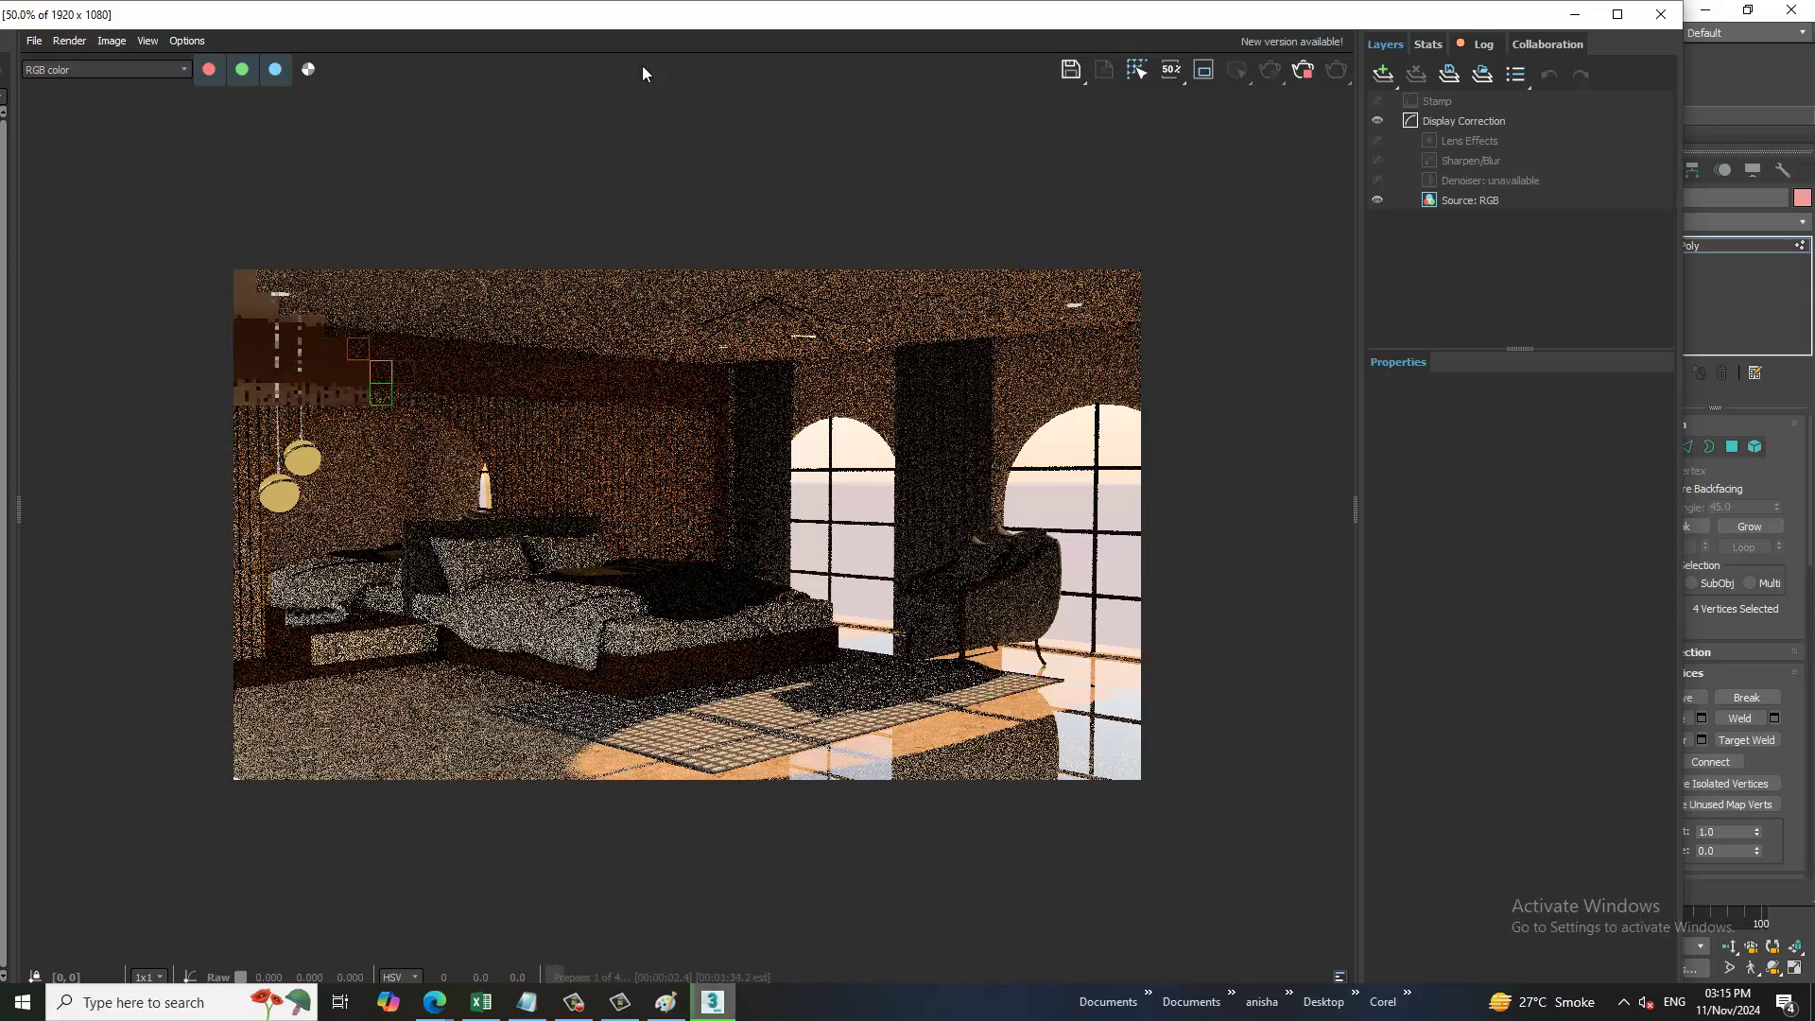
key("Escape")
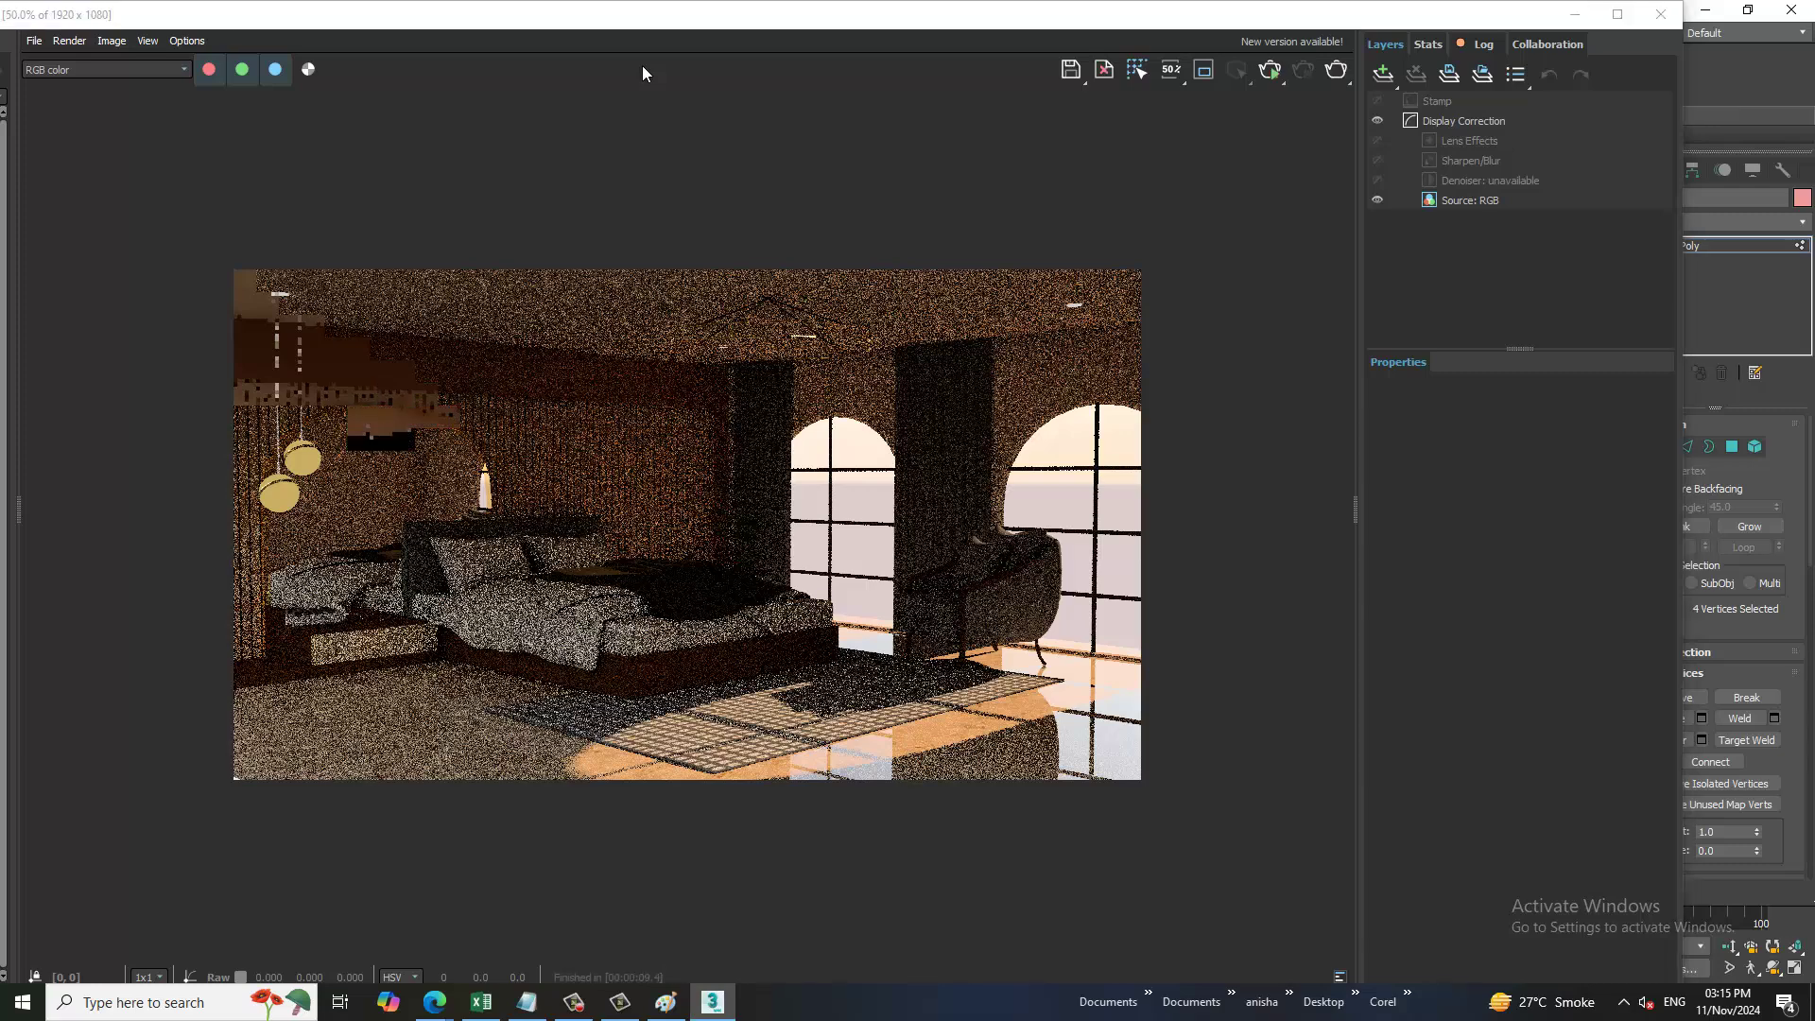
left_click(1661, 13)
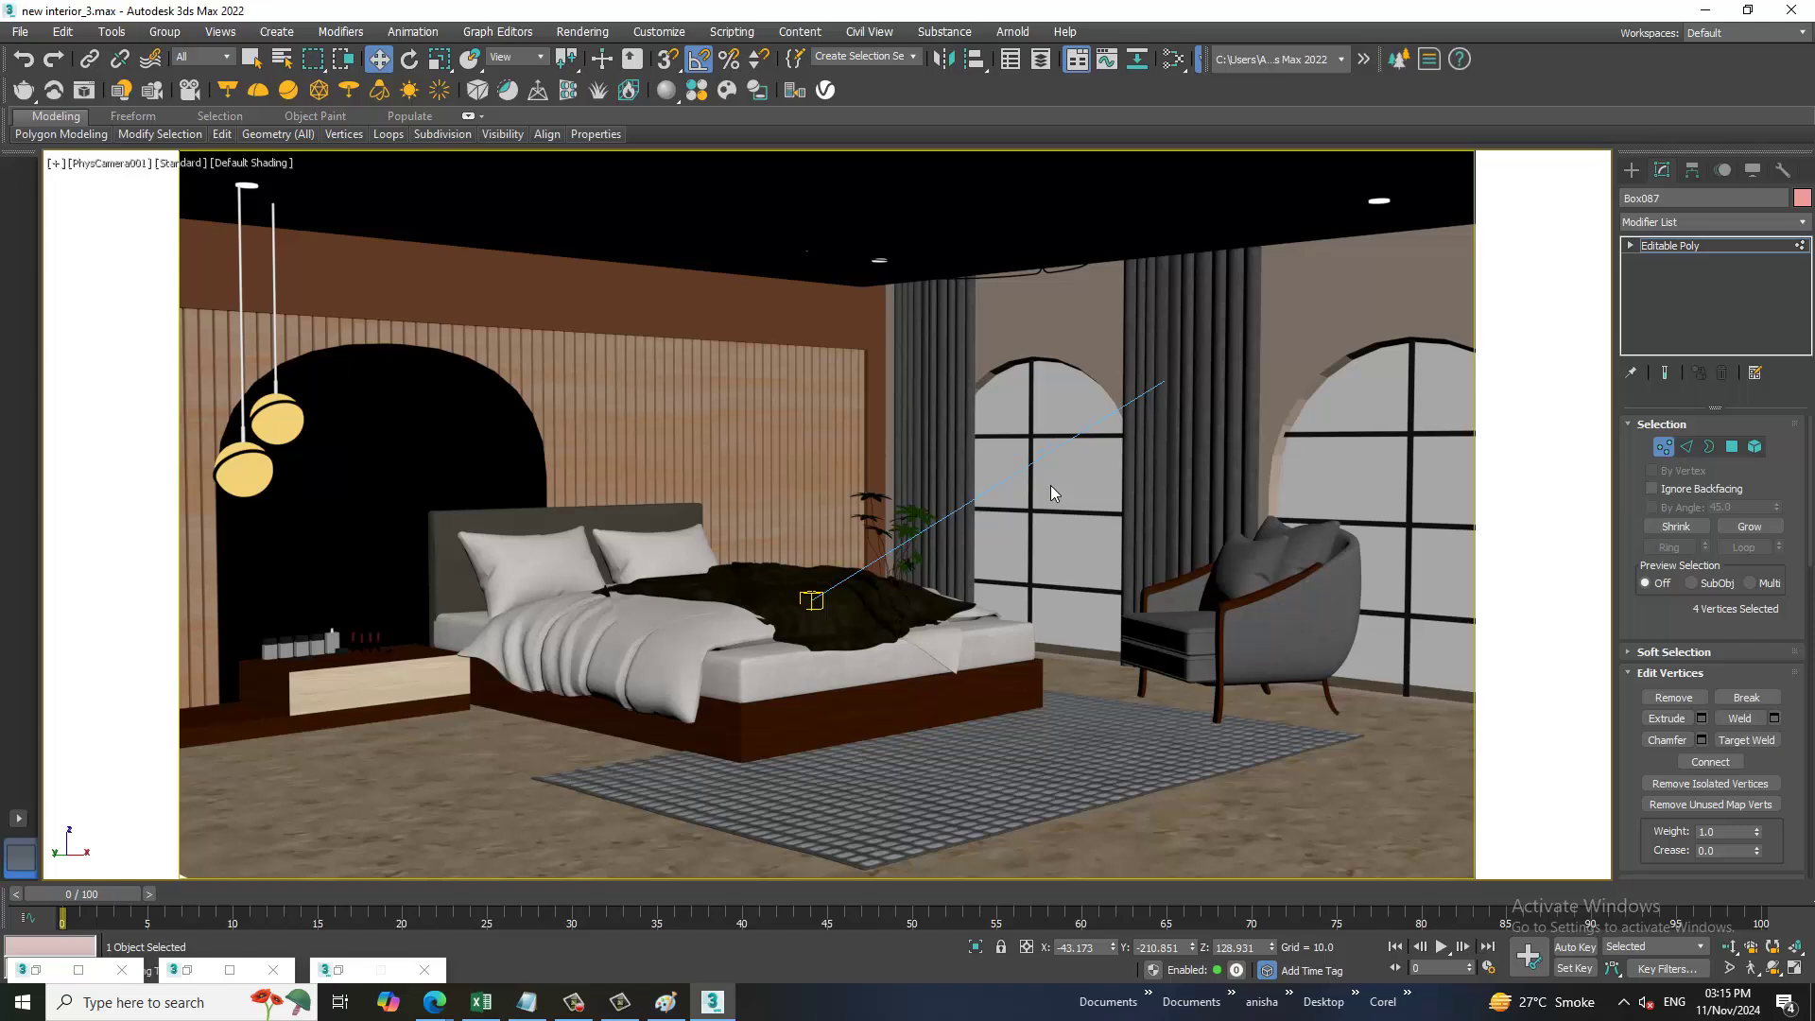
- Leave vertex editing on the box and select VRaySun001 in the Perspective view
key("p")
scroll(1057, 461, "down", 5)
middle_click_drag(1056, 461, 1135, 451, "alt")
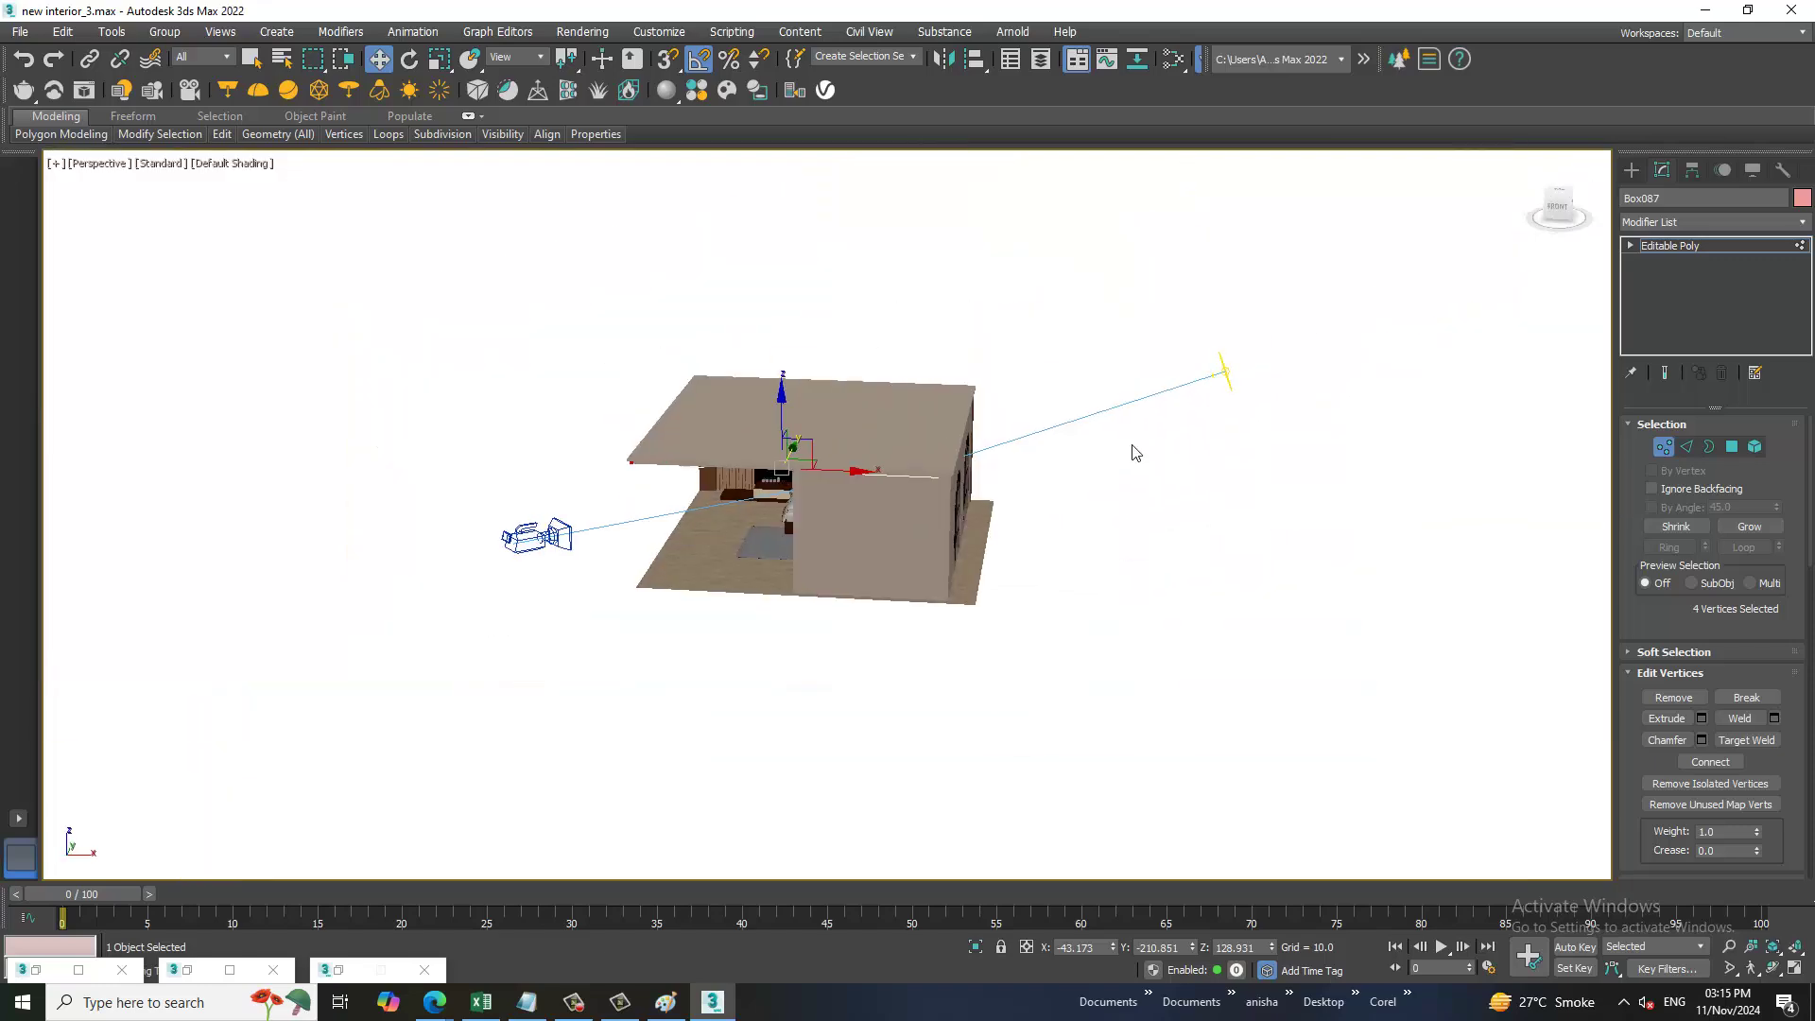
left_click(1223, 380)
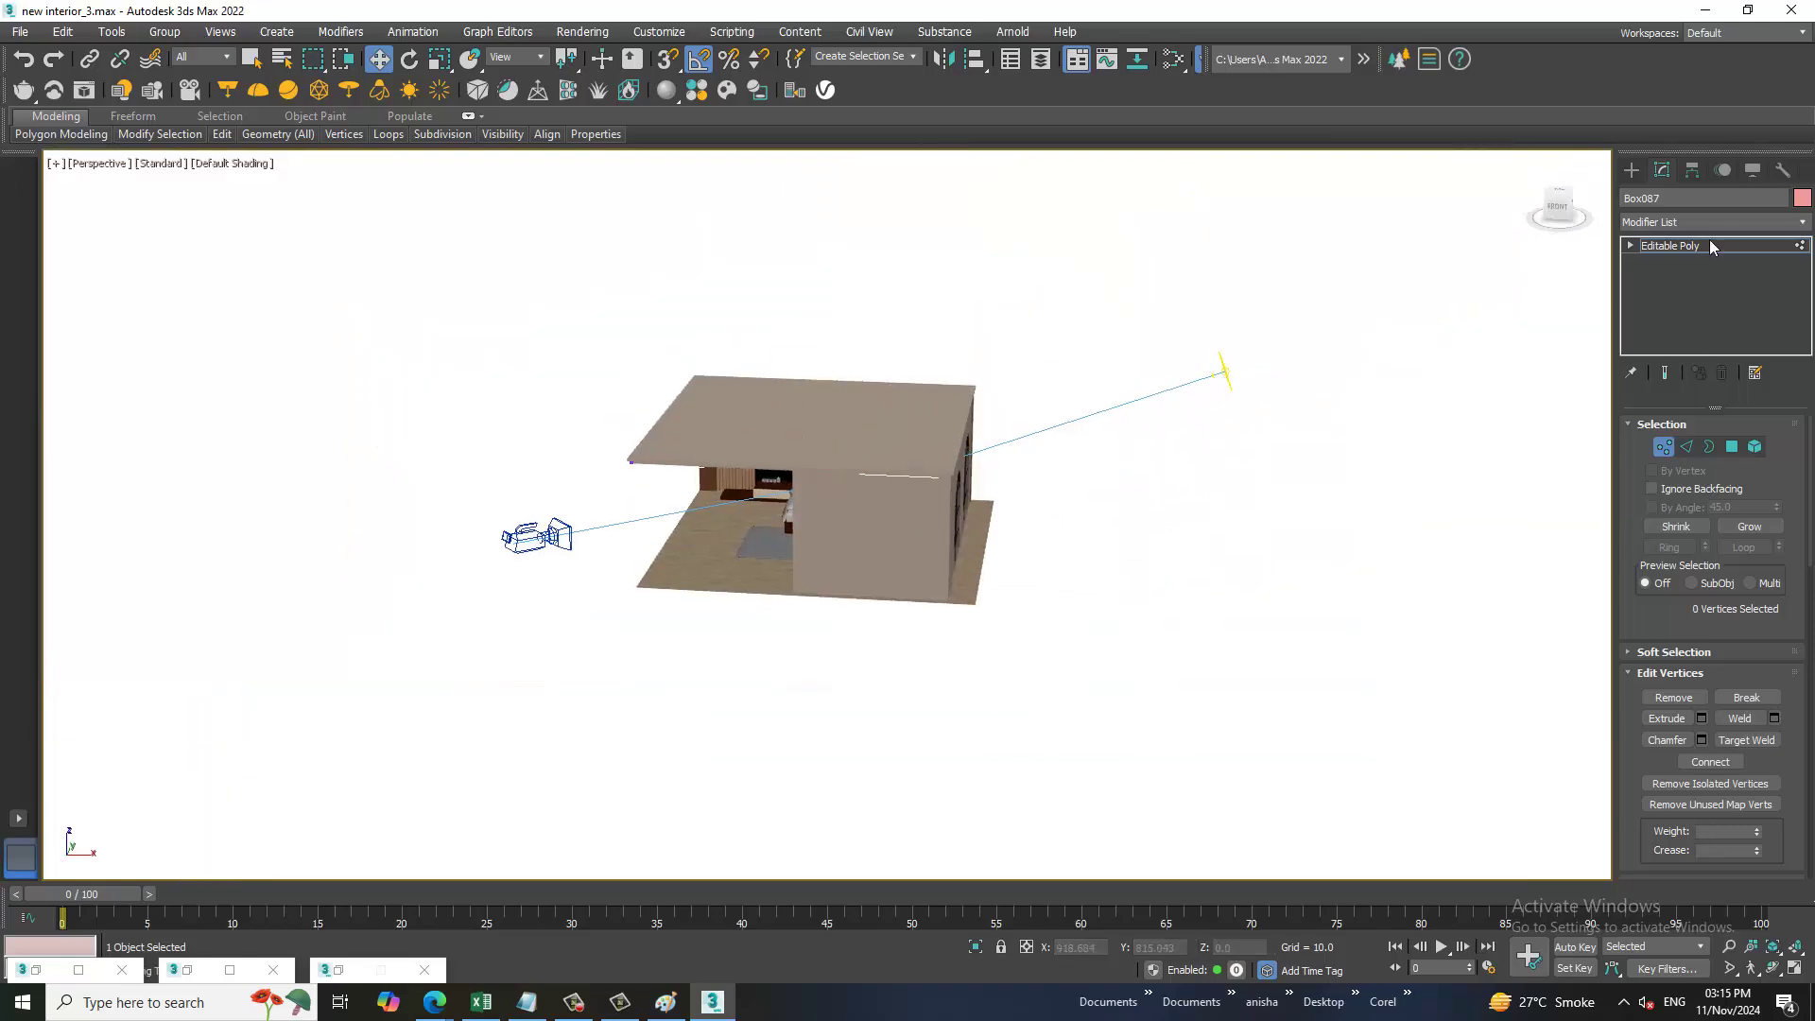
left_click(1709, 245)
left_click(1227, 383)
mouse_move(1227, 383)
middle_mouse_down("alt")
mouse_move(1172, 451)
mouse_move(1112, 454)
middle_mouse_up("alt")
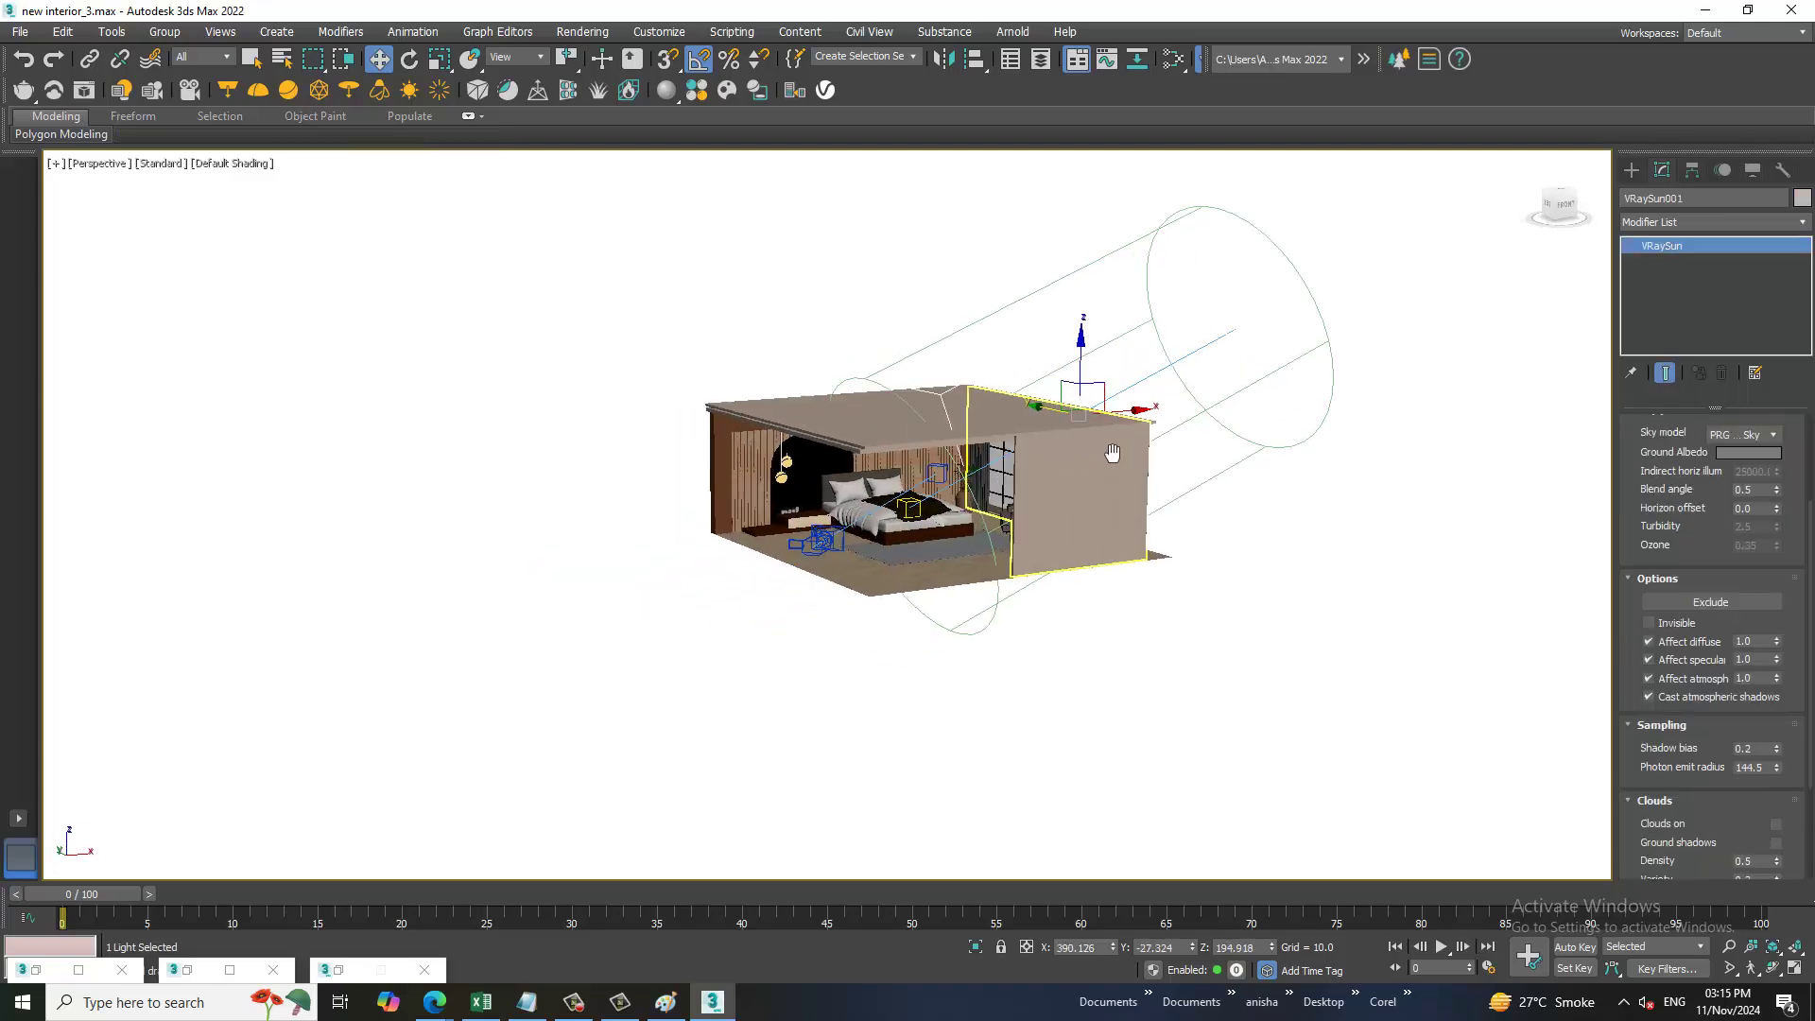
scroll(1044, 502, "up", 3)
scroll(1069, 519, "up", 3)
- Back in the PhysCamera001 view, set the sun's intensity multiplier to 0.05
key("c")
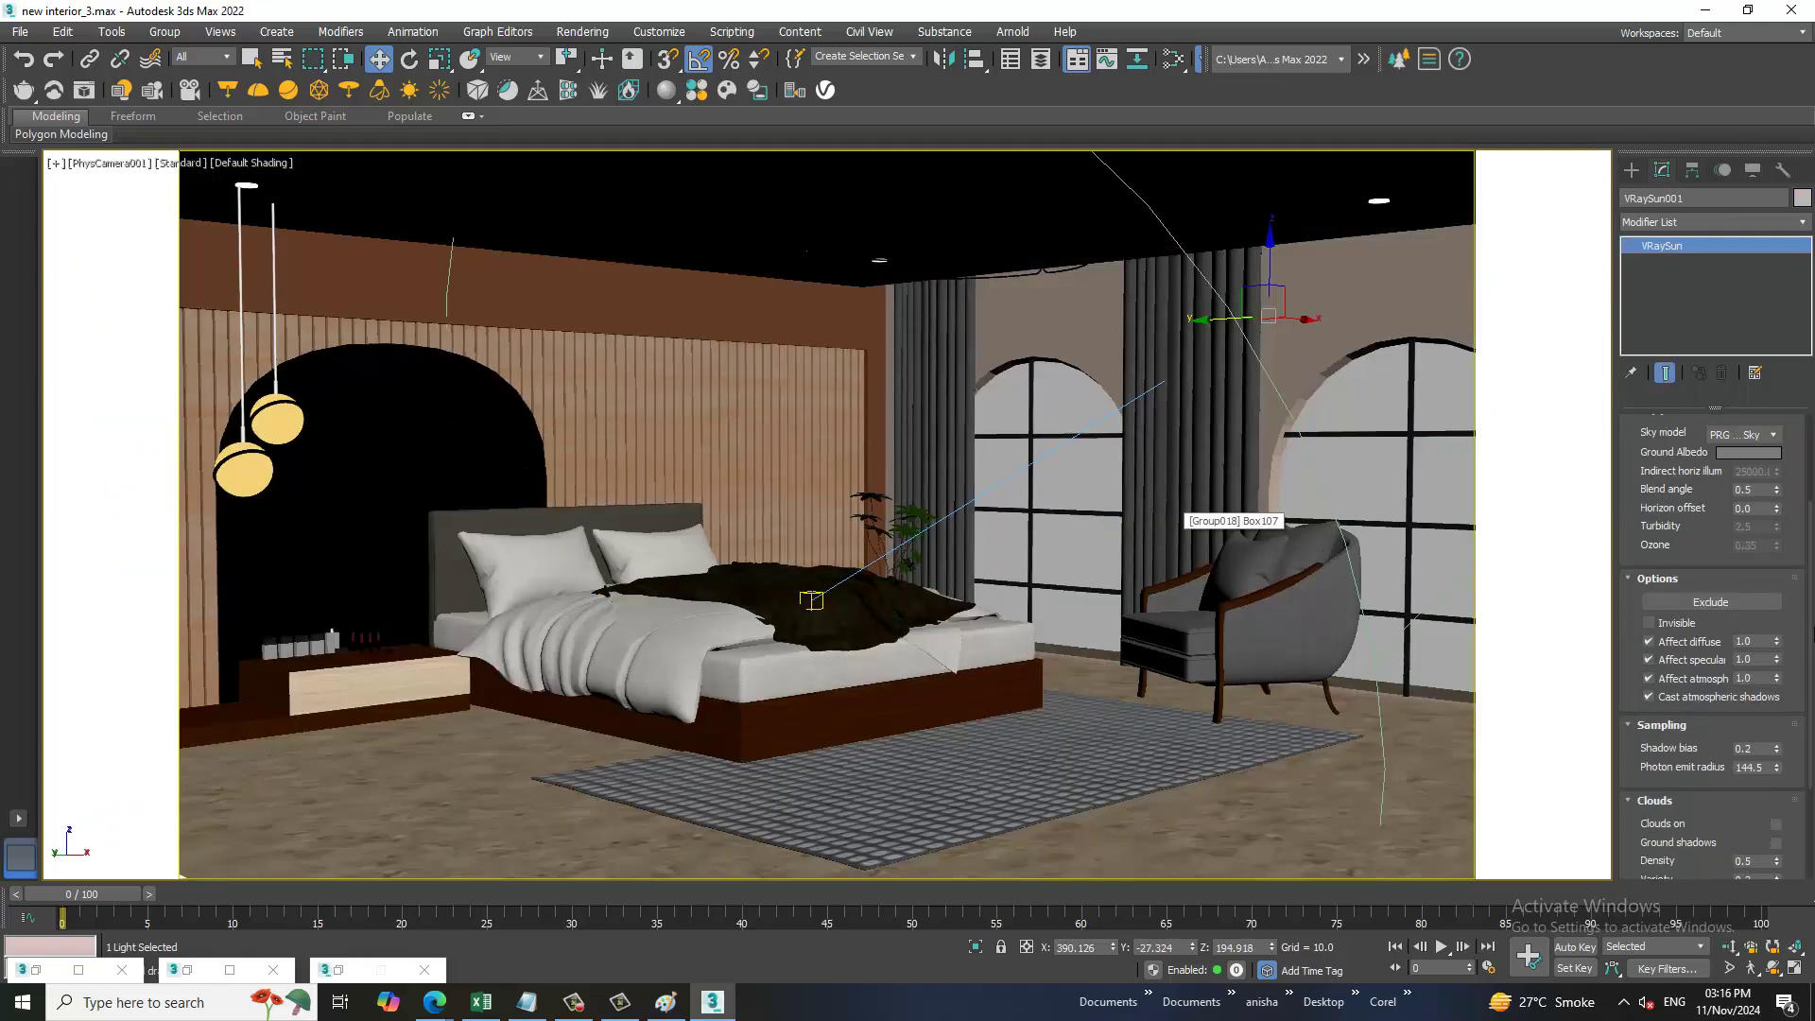
scroll(1704, 570, "up", 3)
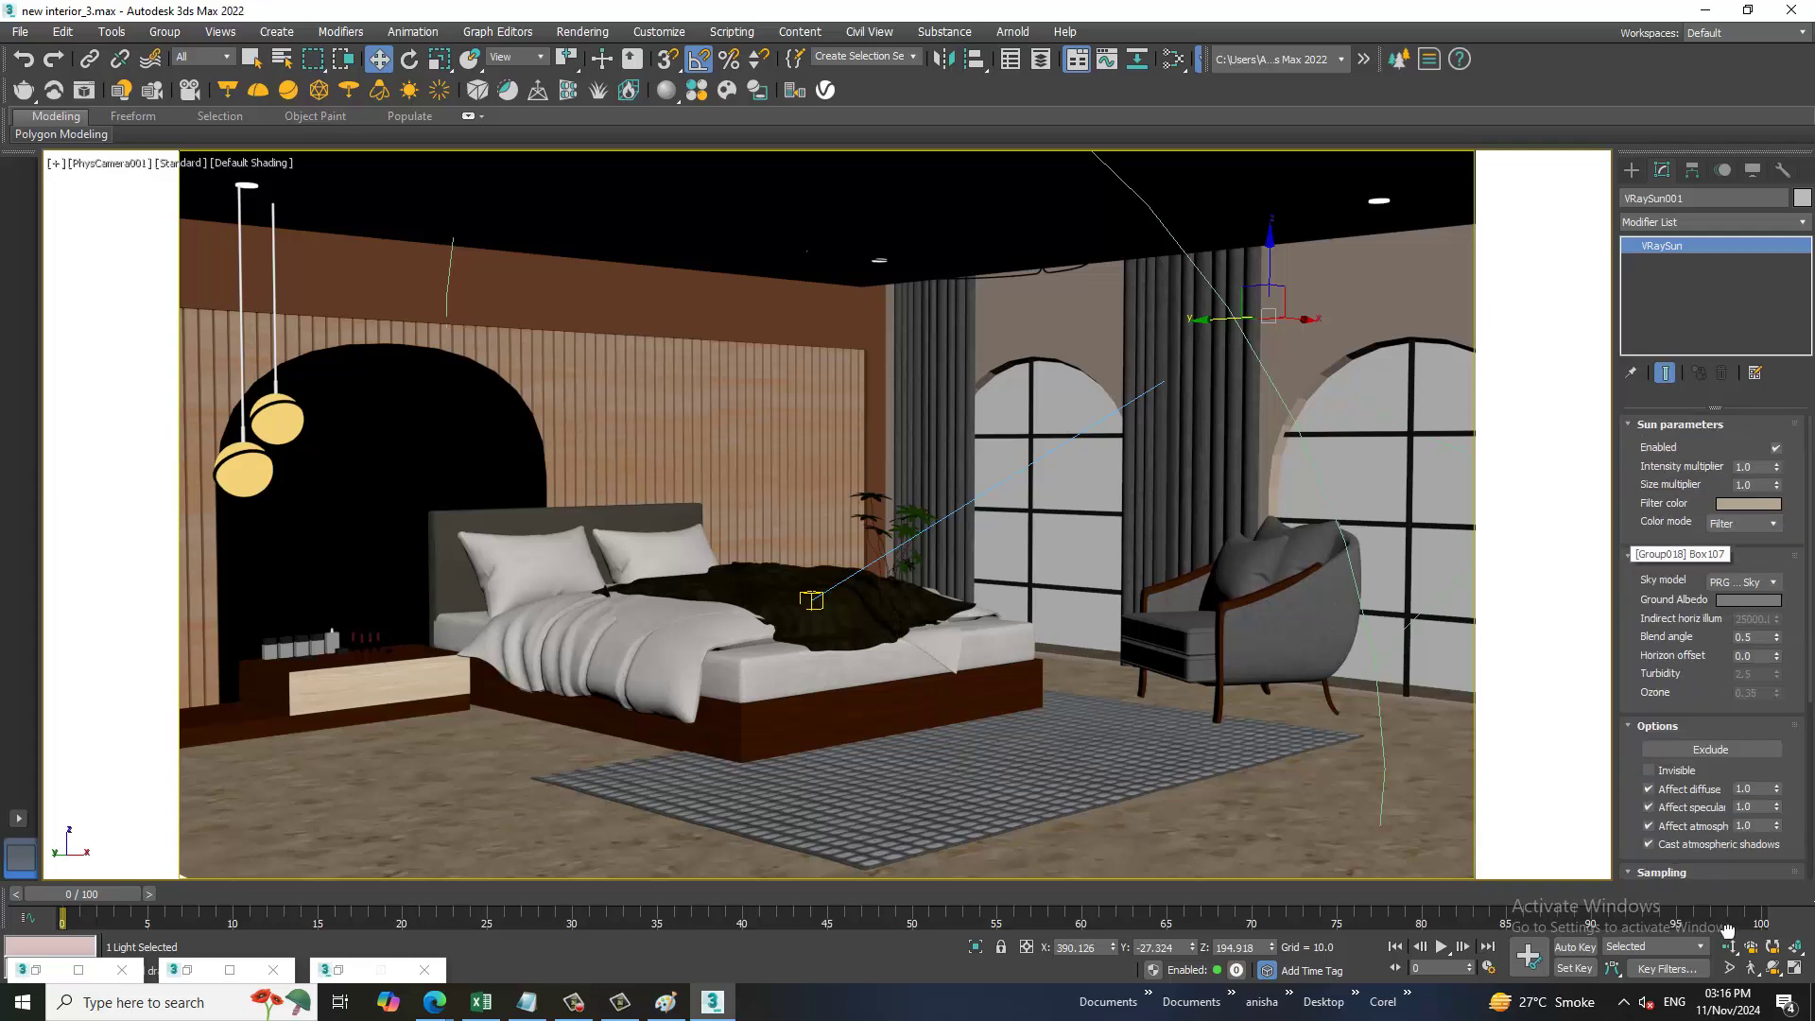
mouse_move(1706, 701)
left_mouse_down()
mouse_move(1750, 378)
mouse_move(1753, 578)
left_mouse_up()
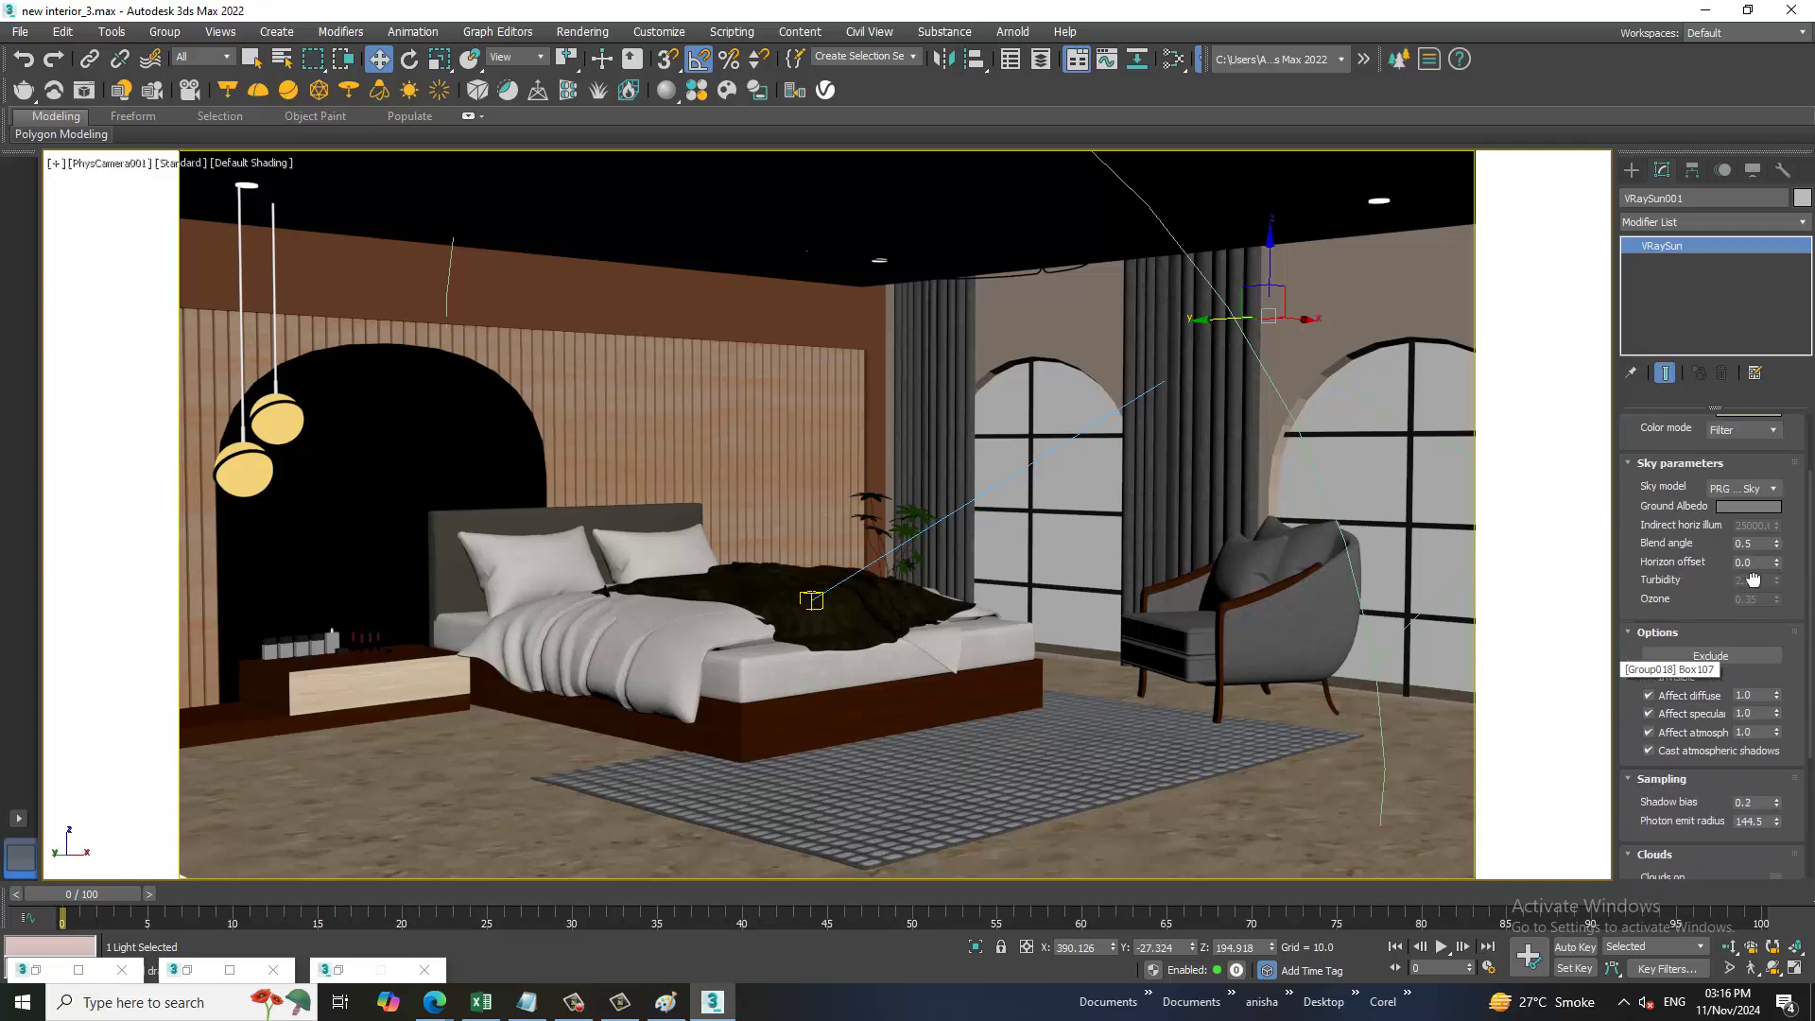
scroll(1753, 580, "up", 2)
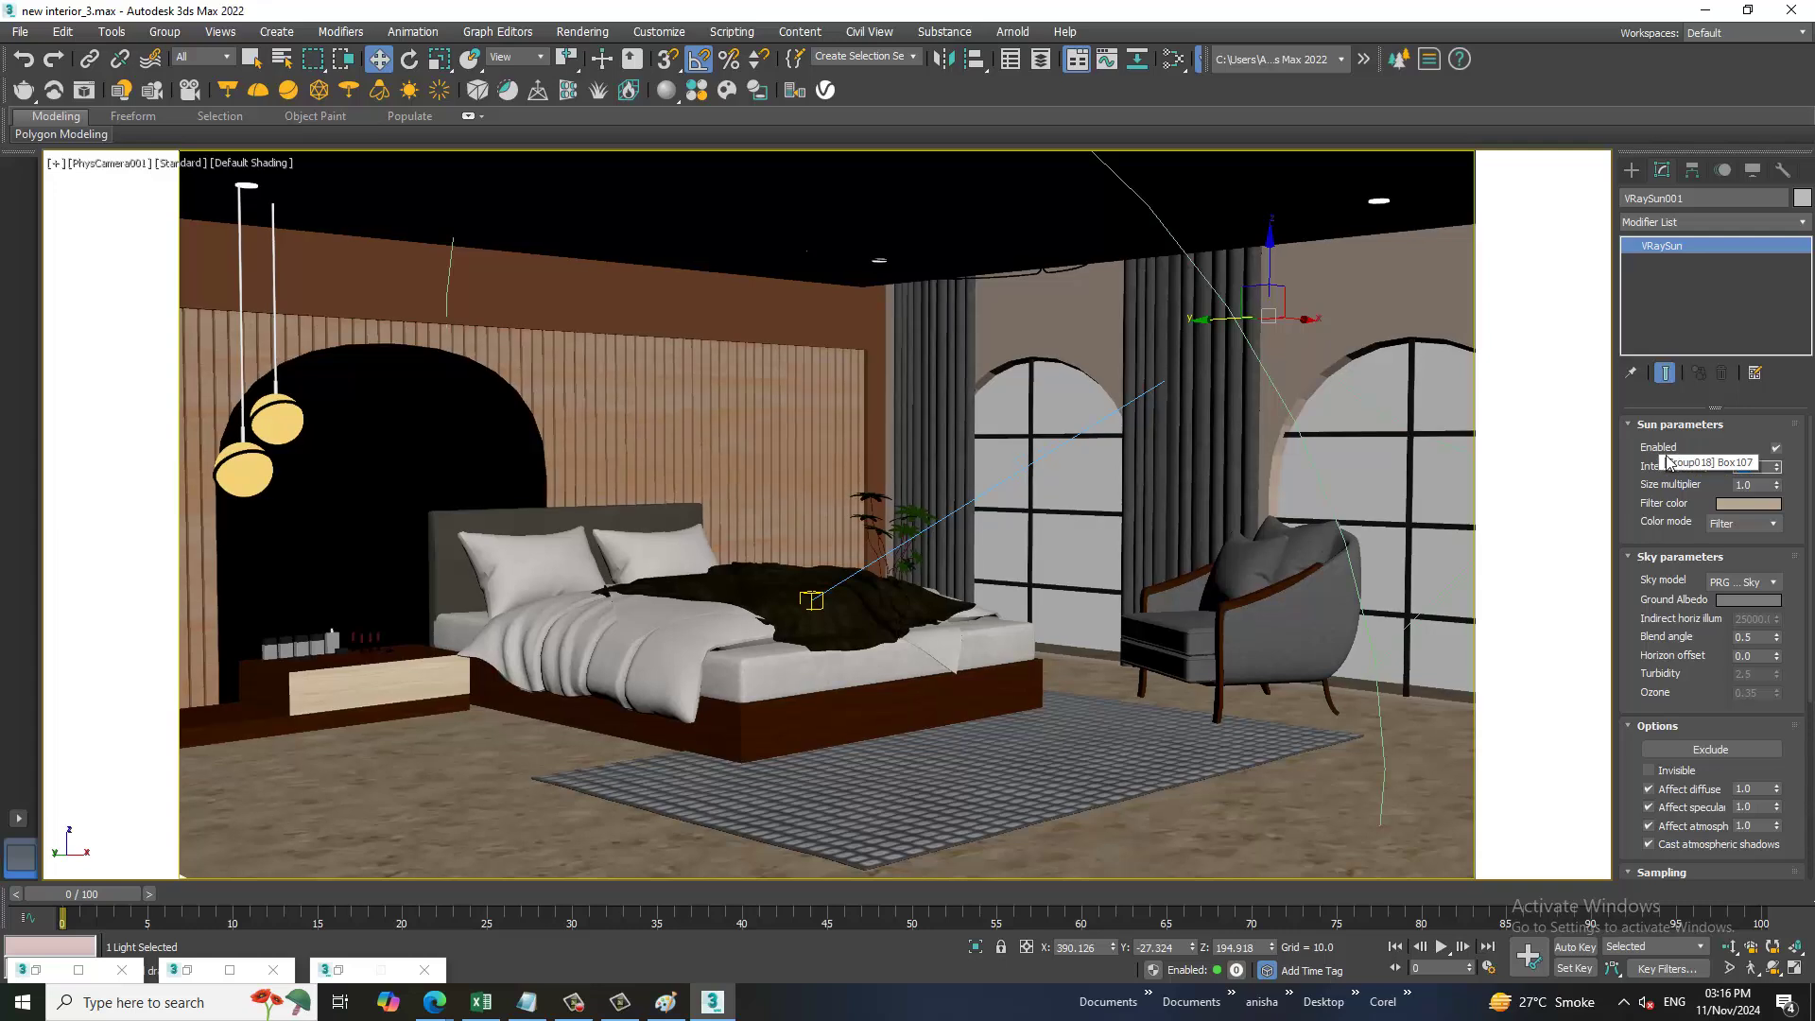
type("0")
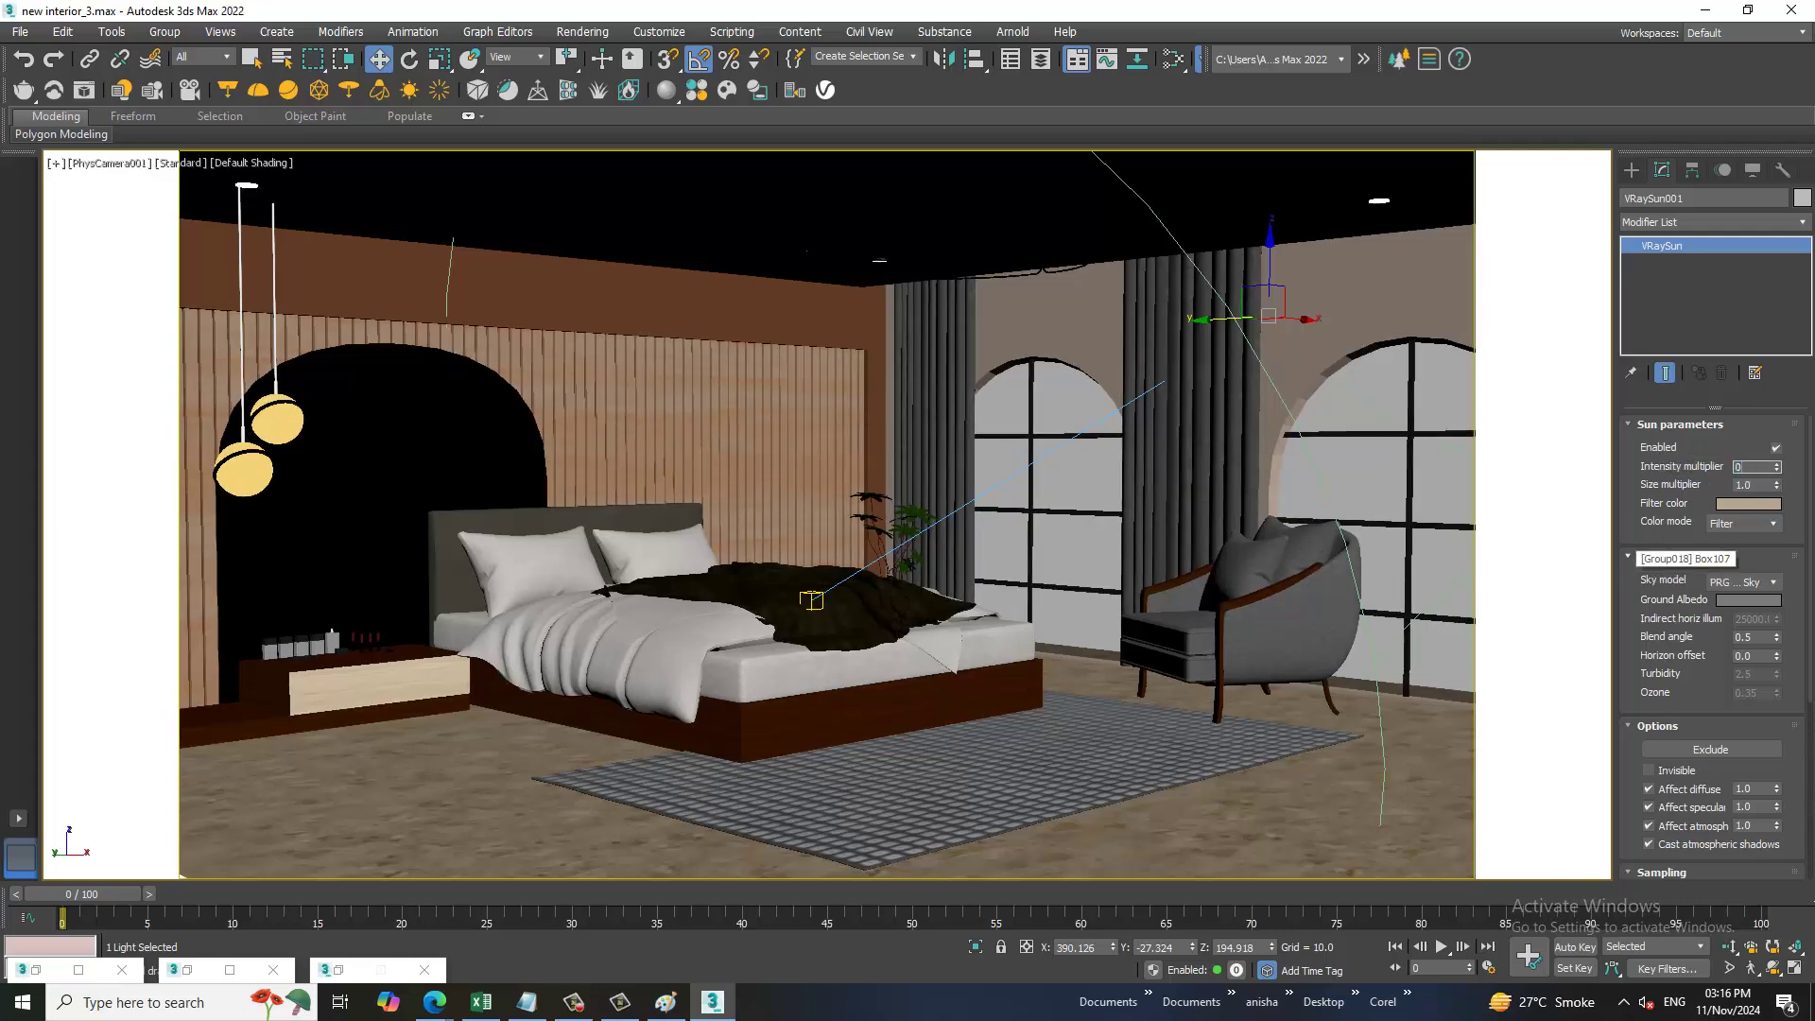
type(".05")
key("Return")
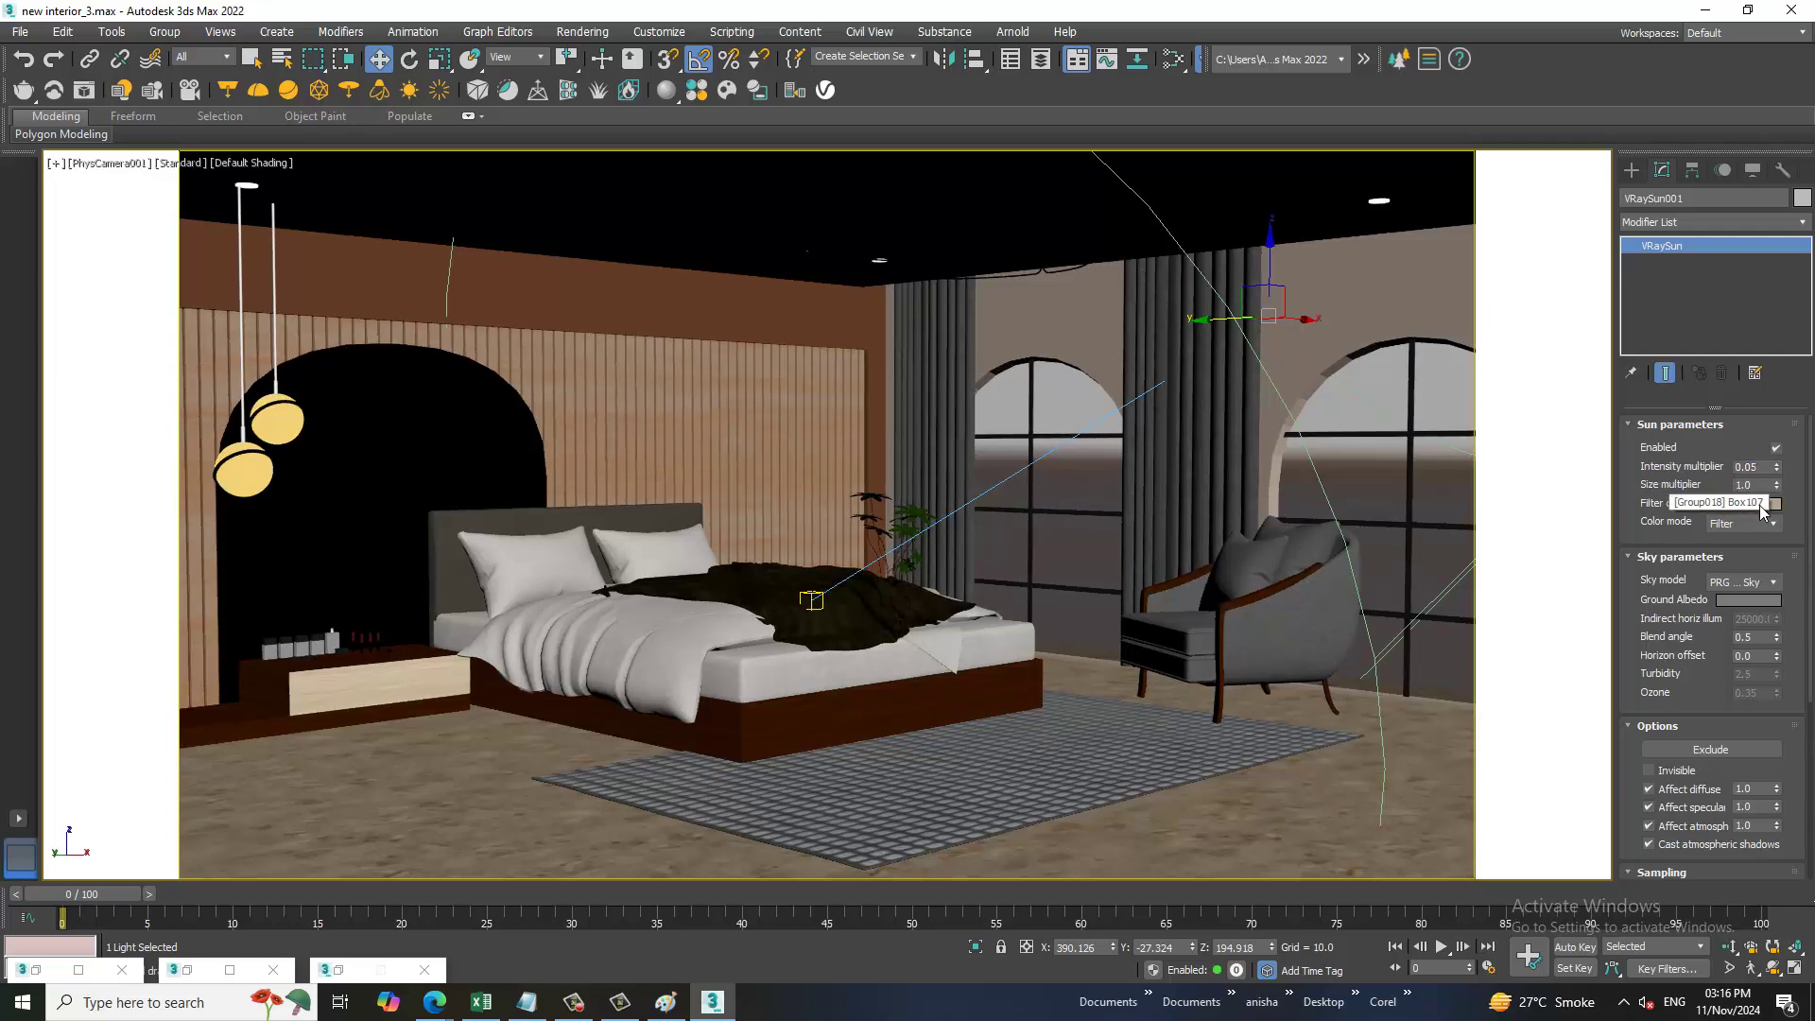
key("ctrl+z")
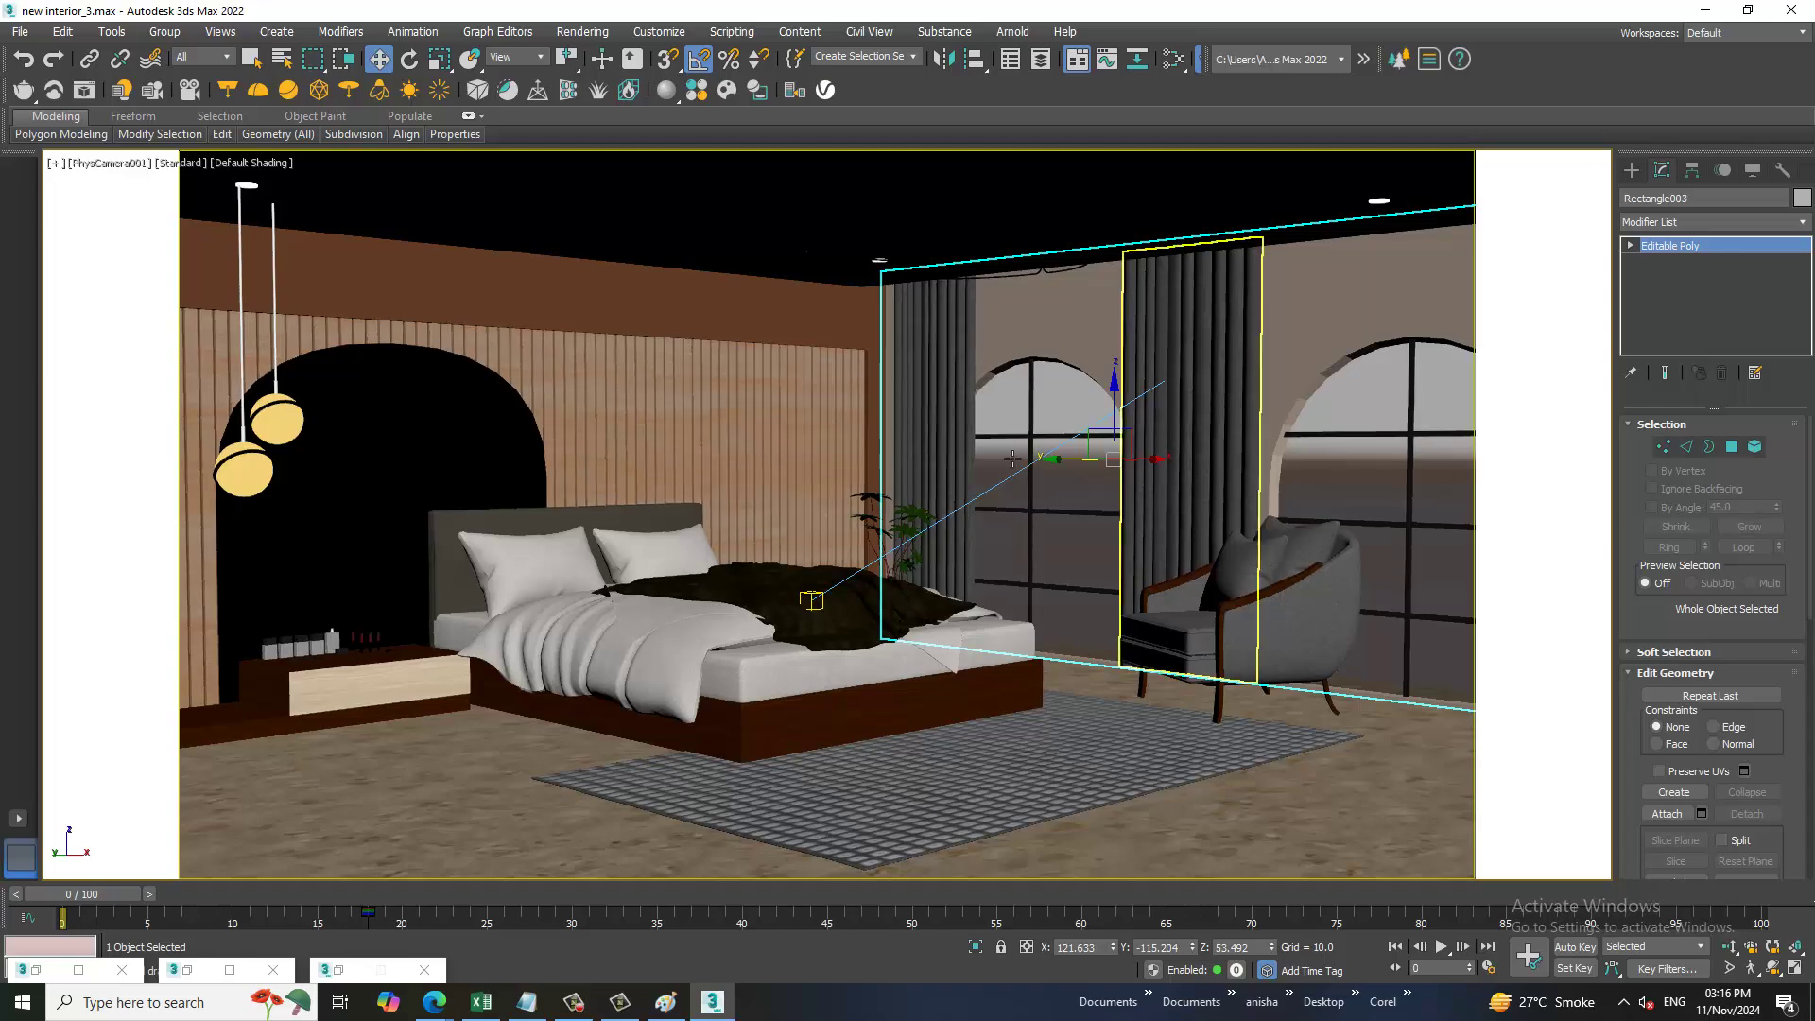
- Set VRaySun001's filter colour to a warm peach of RGB 205, 161, 104
key("alt+w")
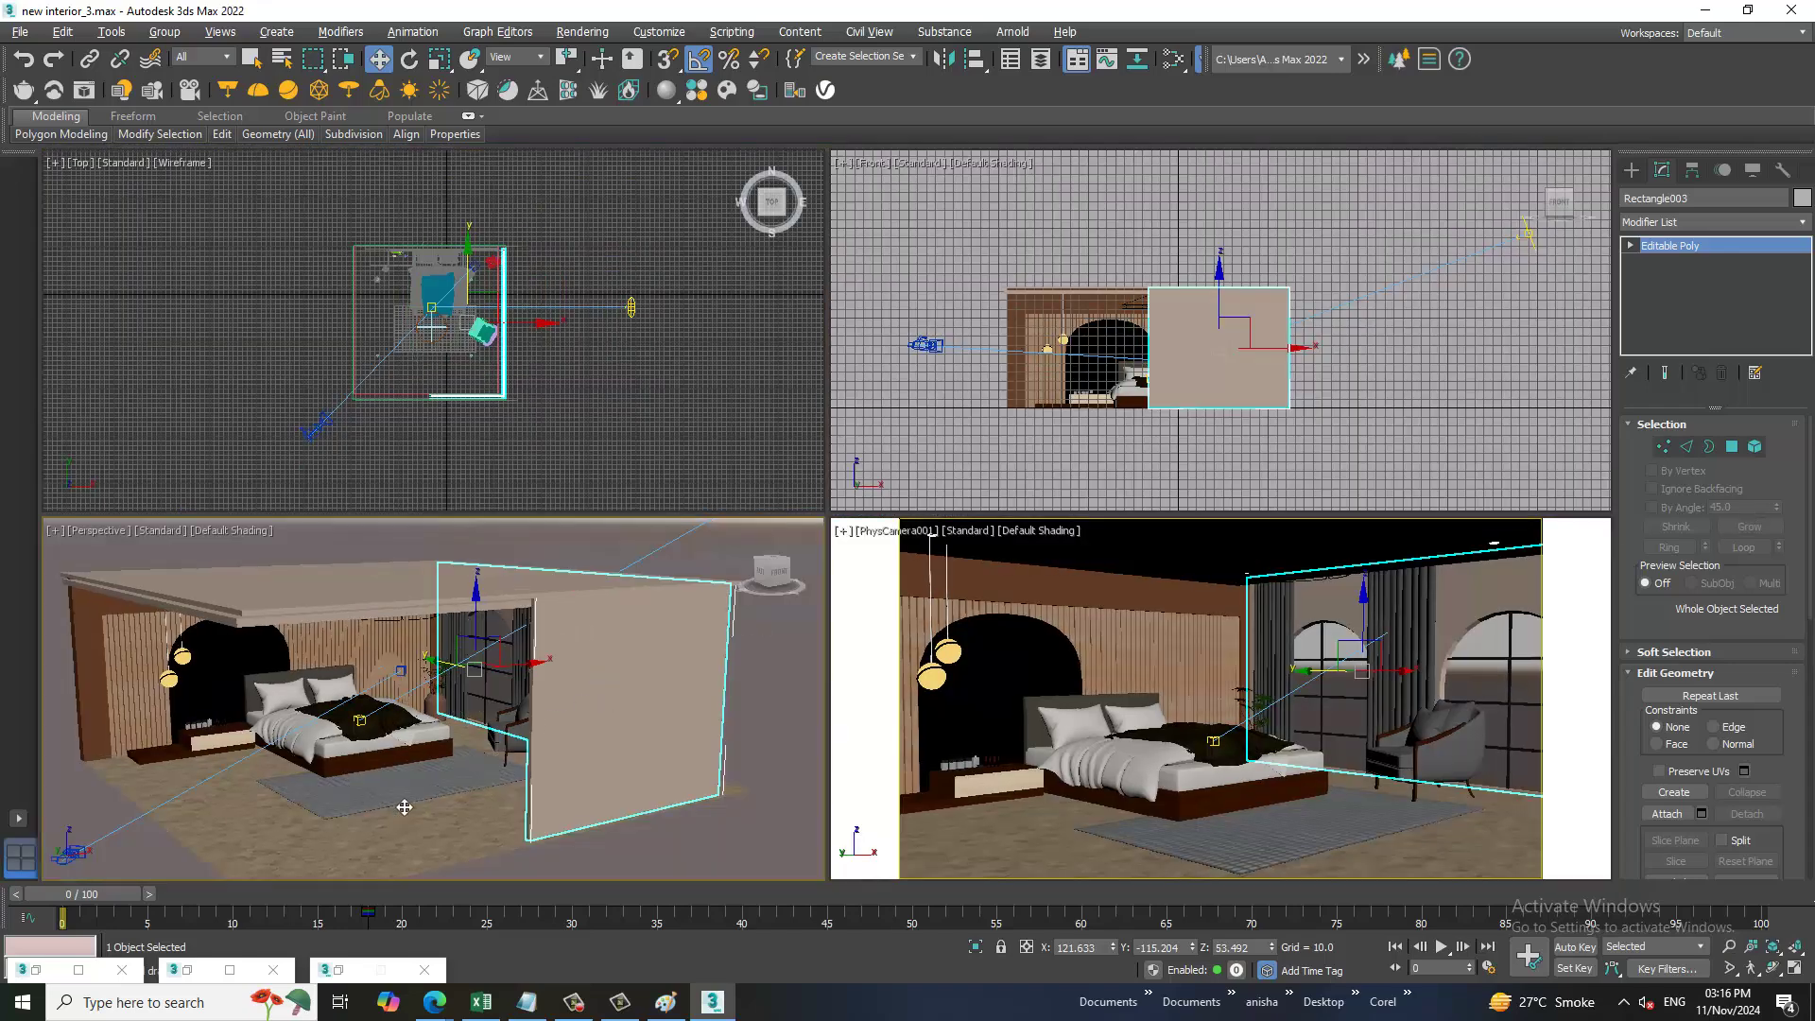
scroll(430, 761, "down", 5)
left_click(607, 631)
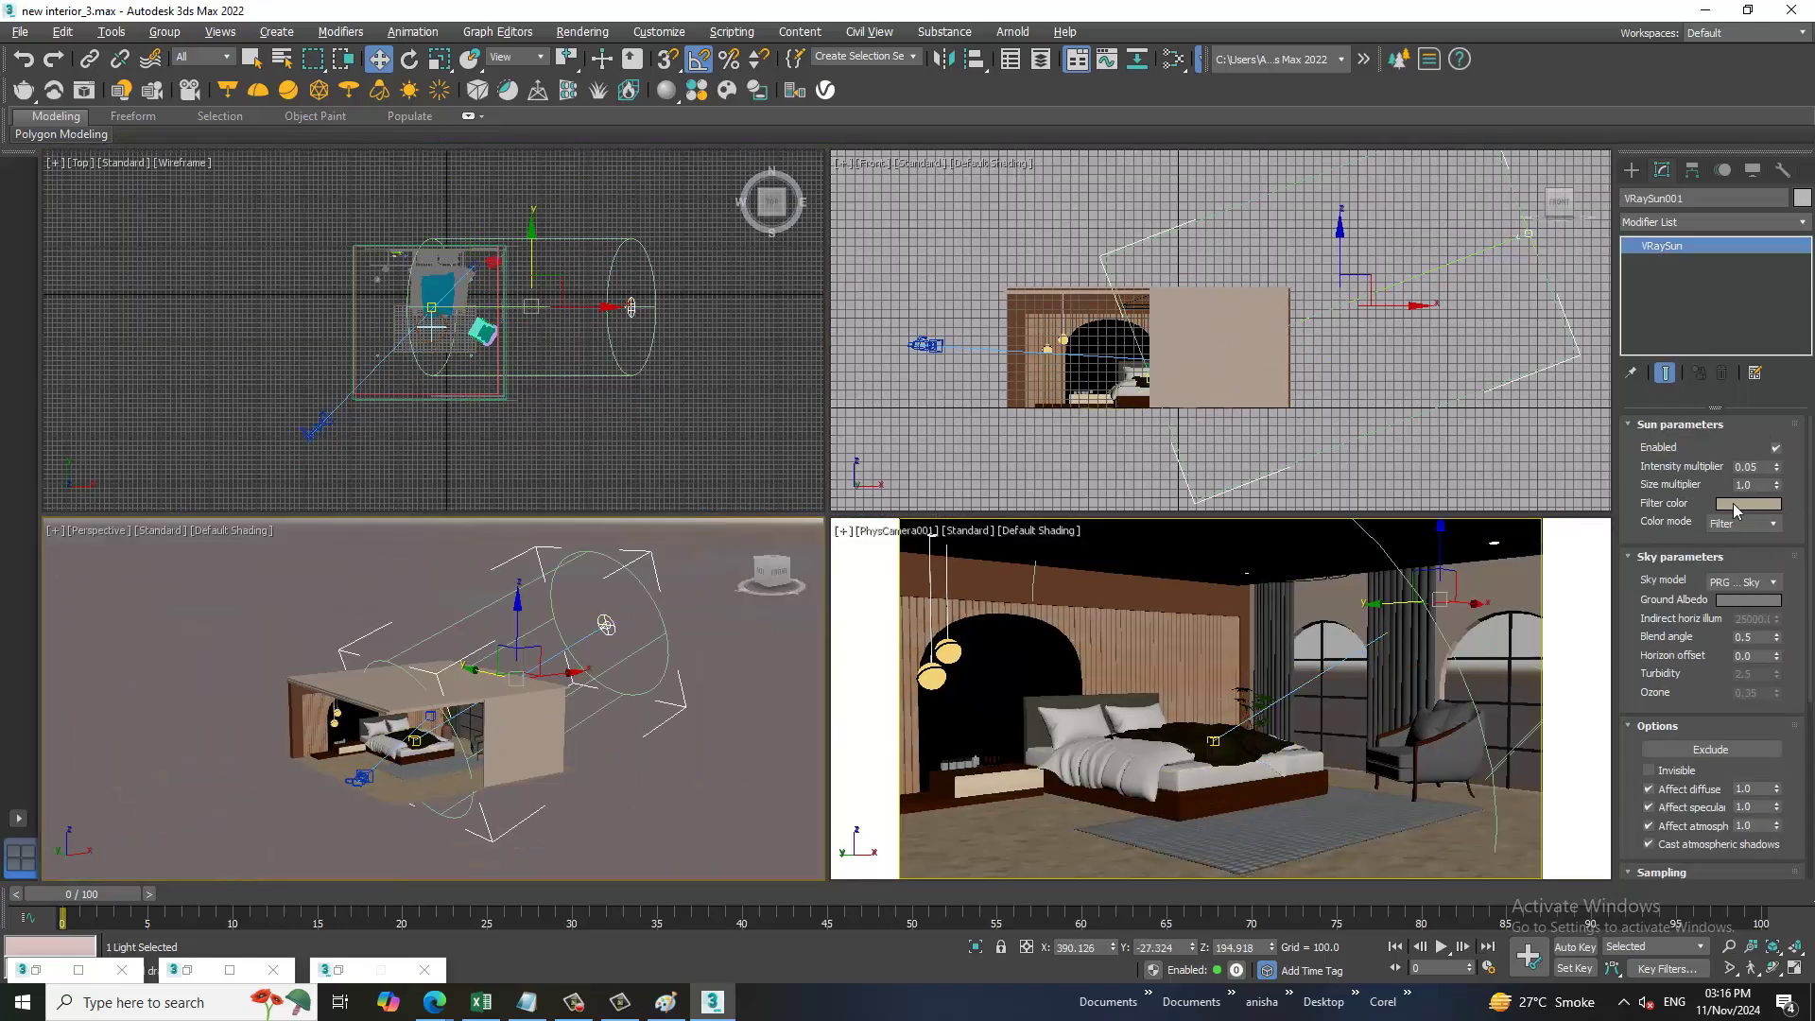
left_click(1748, 504)
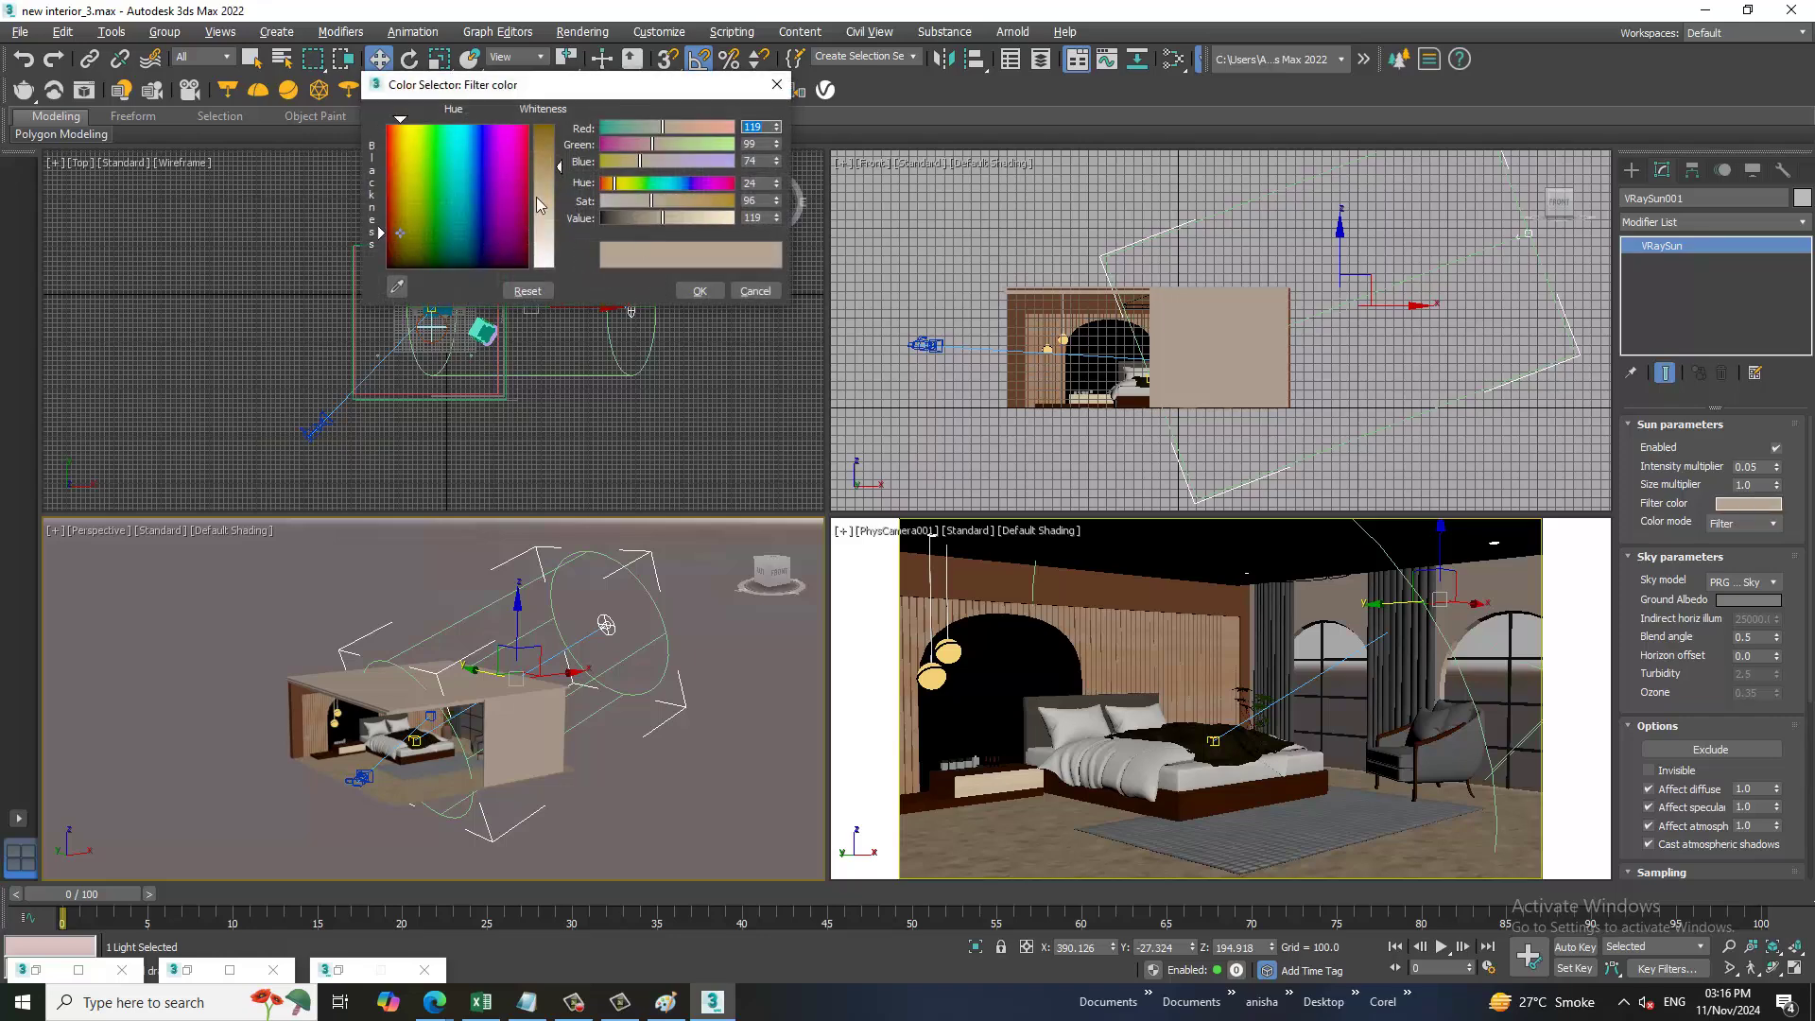
left_click_drag(437, 197, 394, 174)
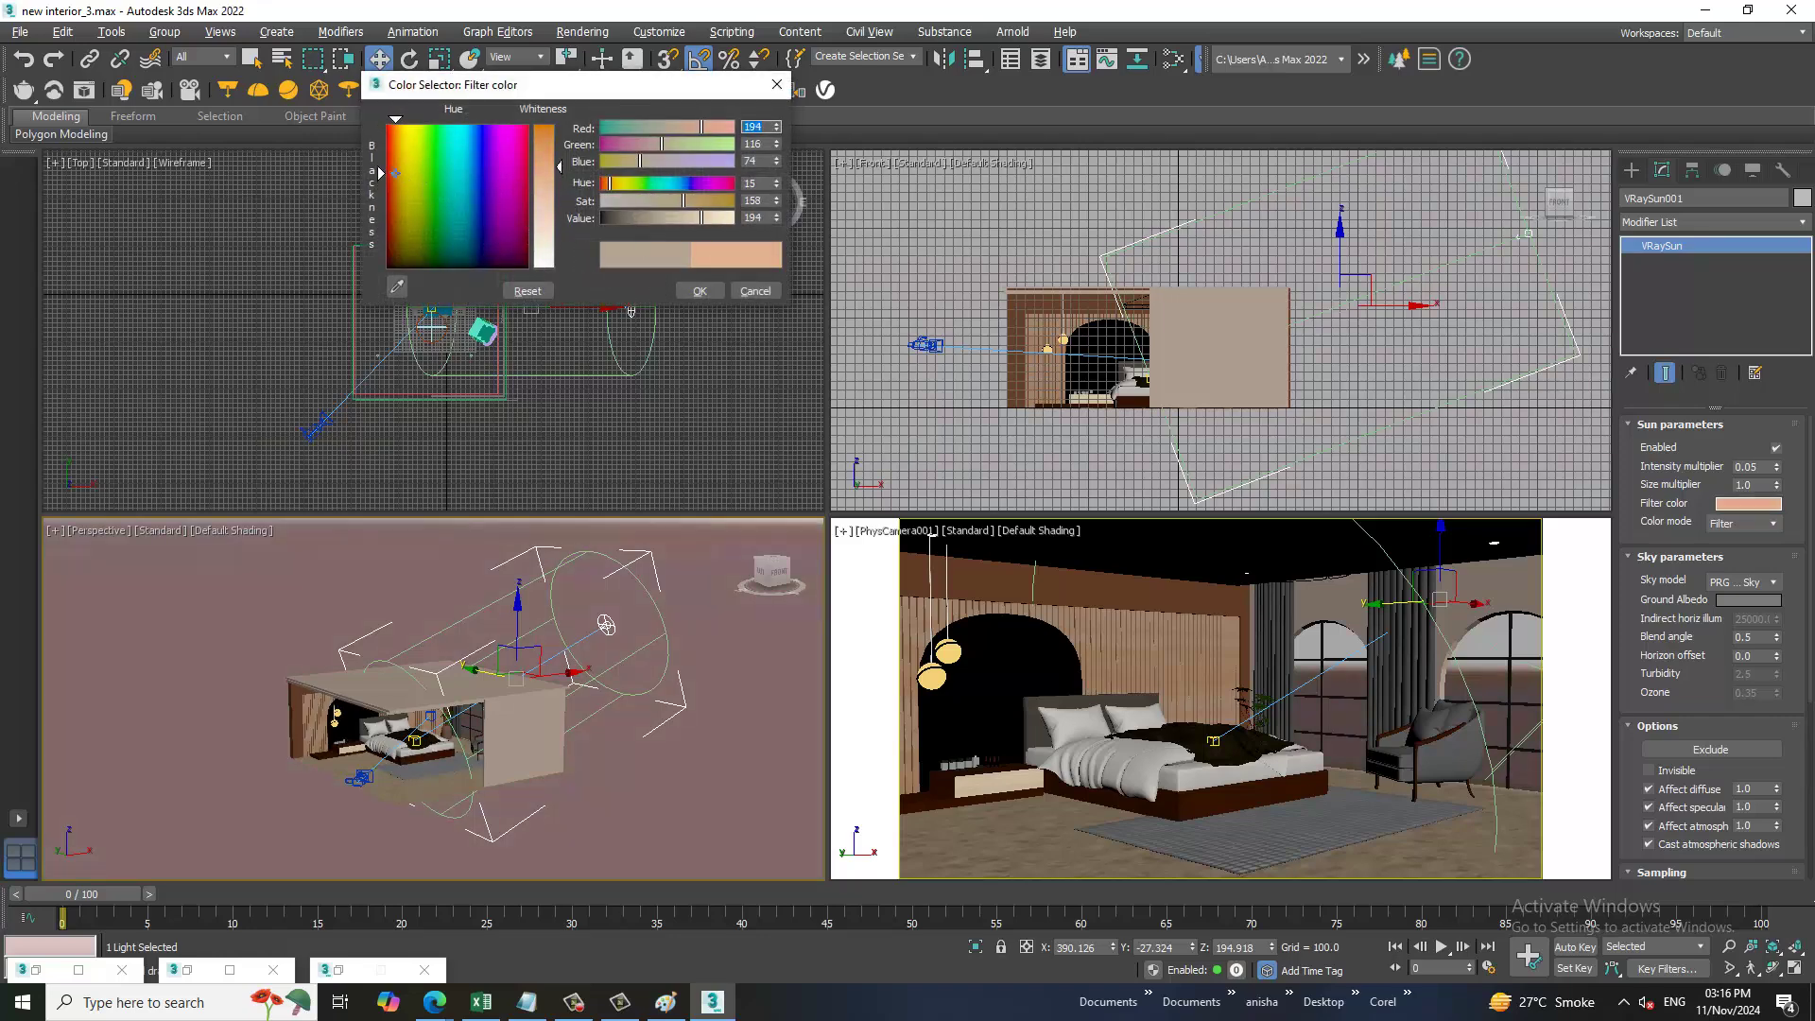
left_click_drag(400, 173, 401, 173)
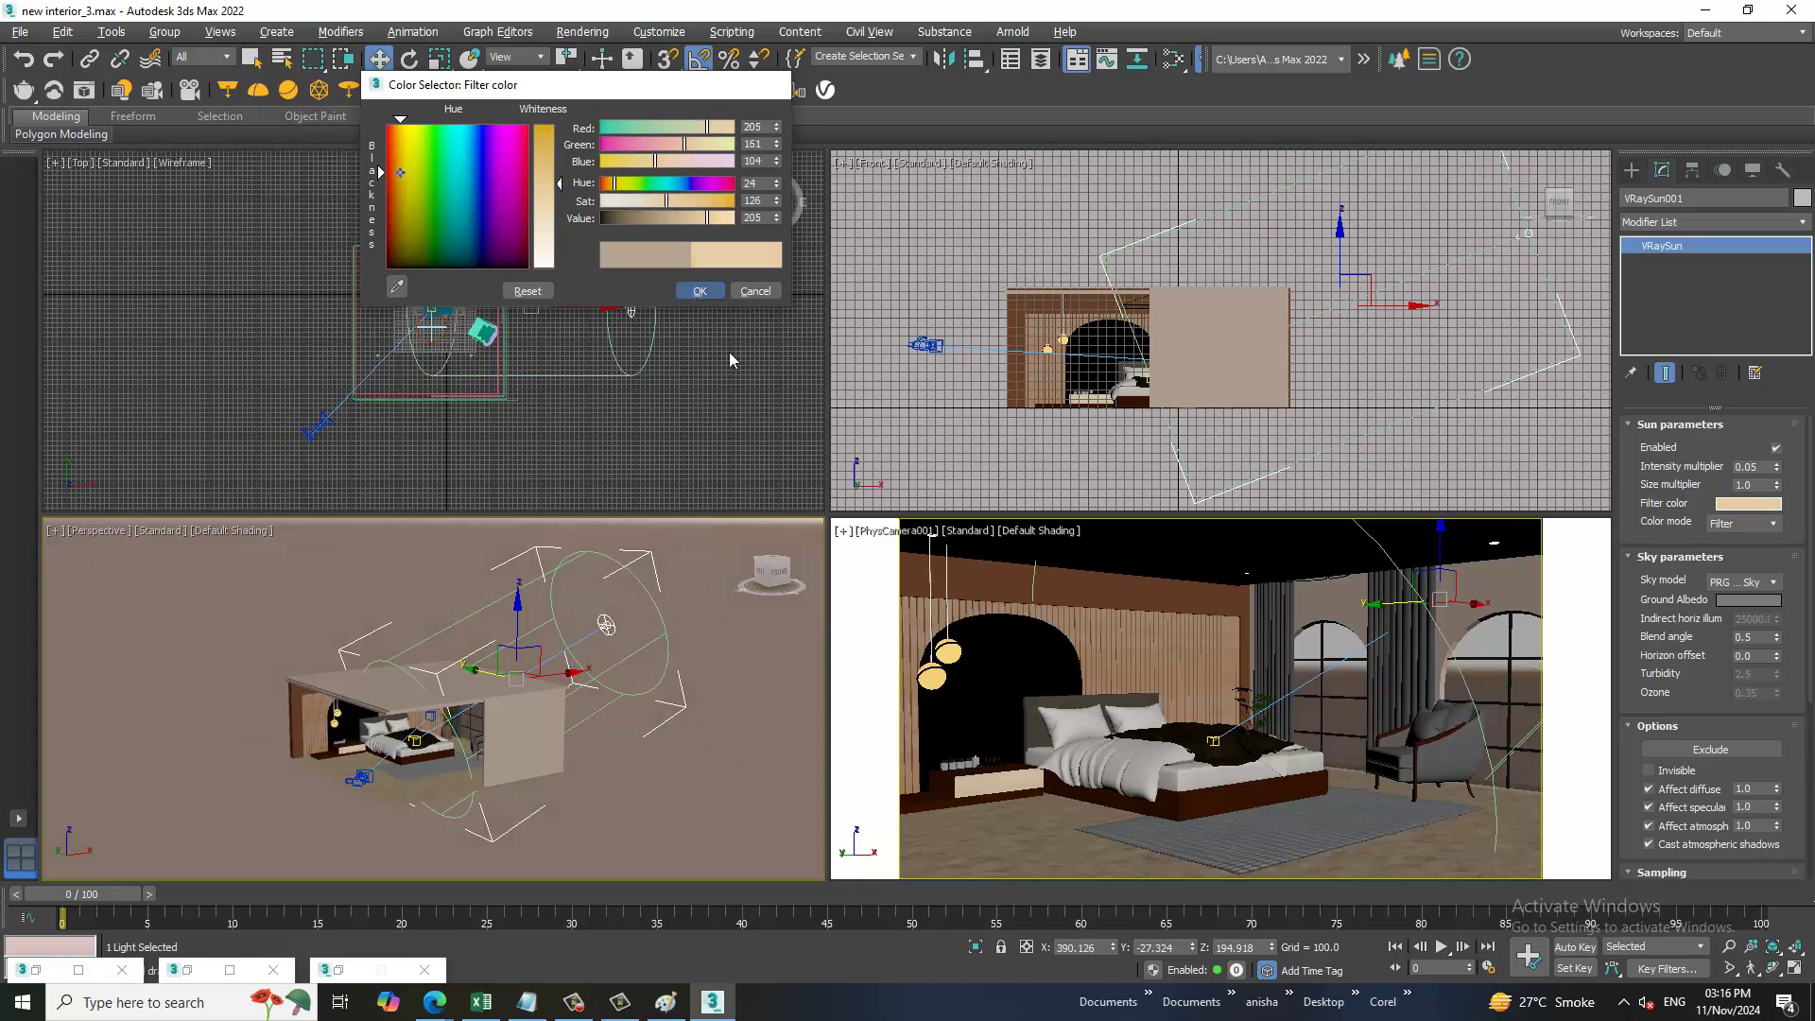
left_click(699, 291)
key("alt+w")
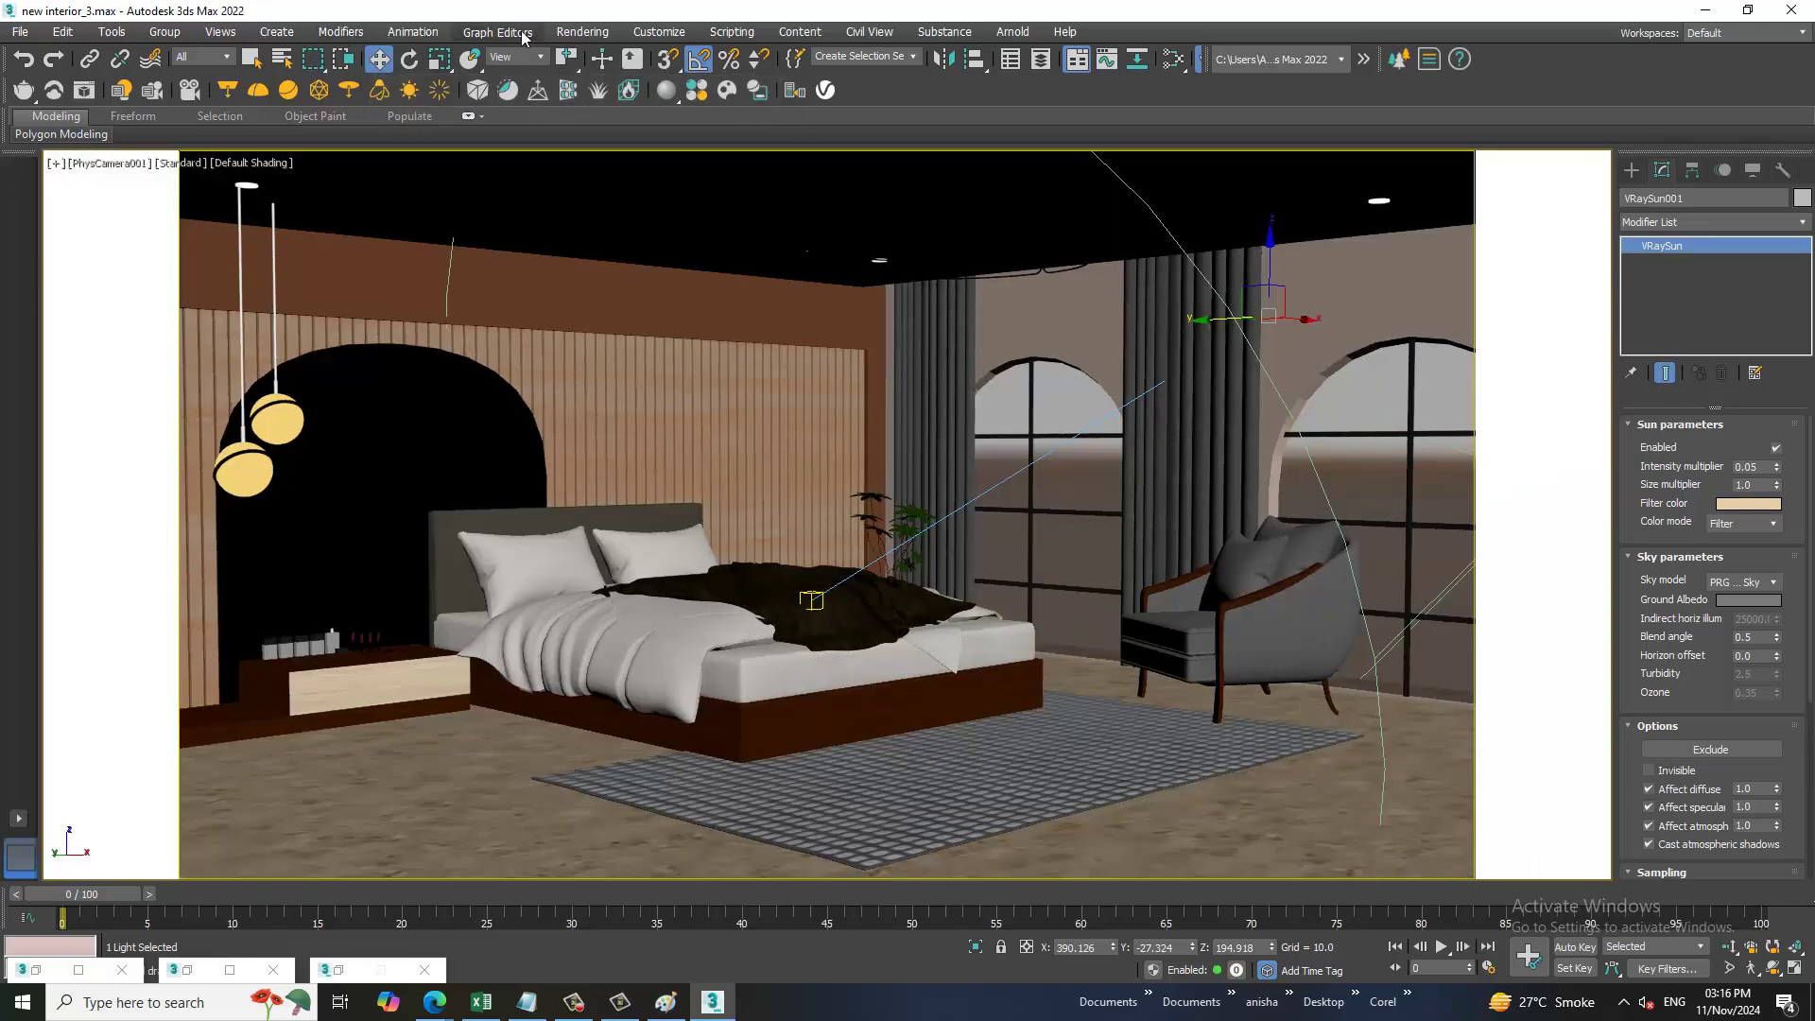
- Test-render the camera view, then reset the sun intensity multiplier to 1.0
left_click(583, 31)
left_click(591, 55)
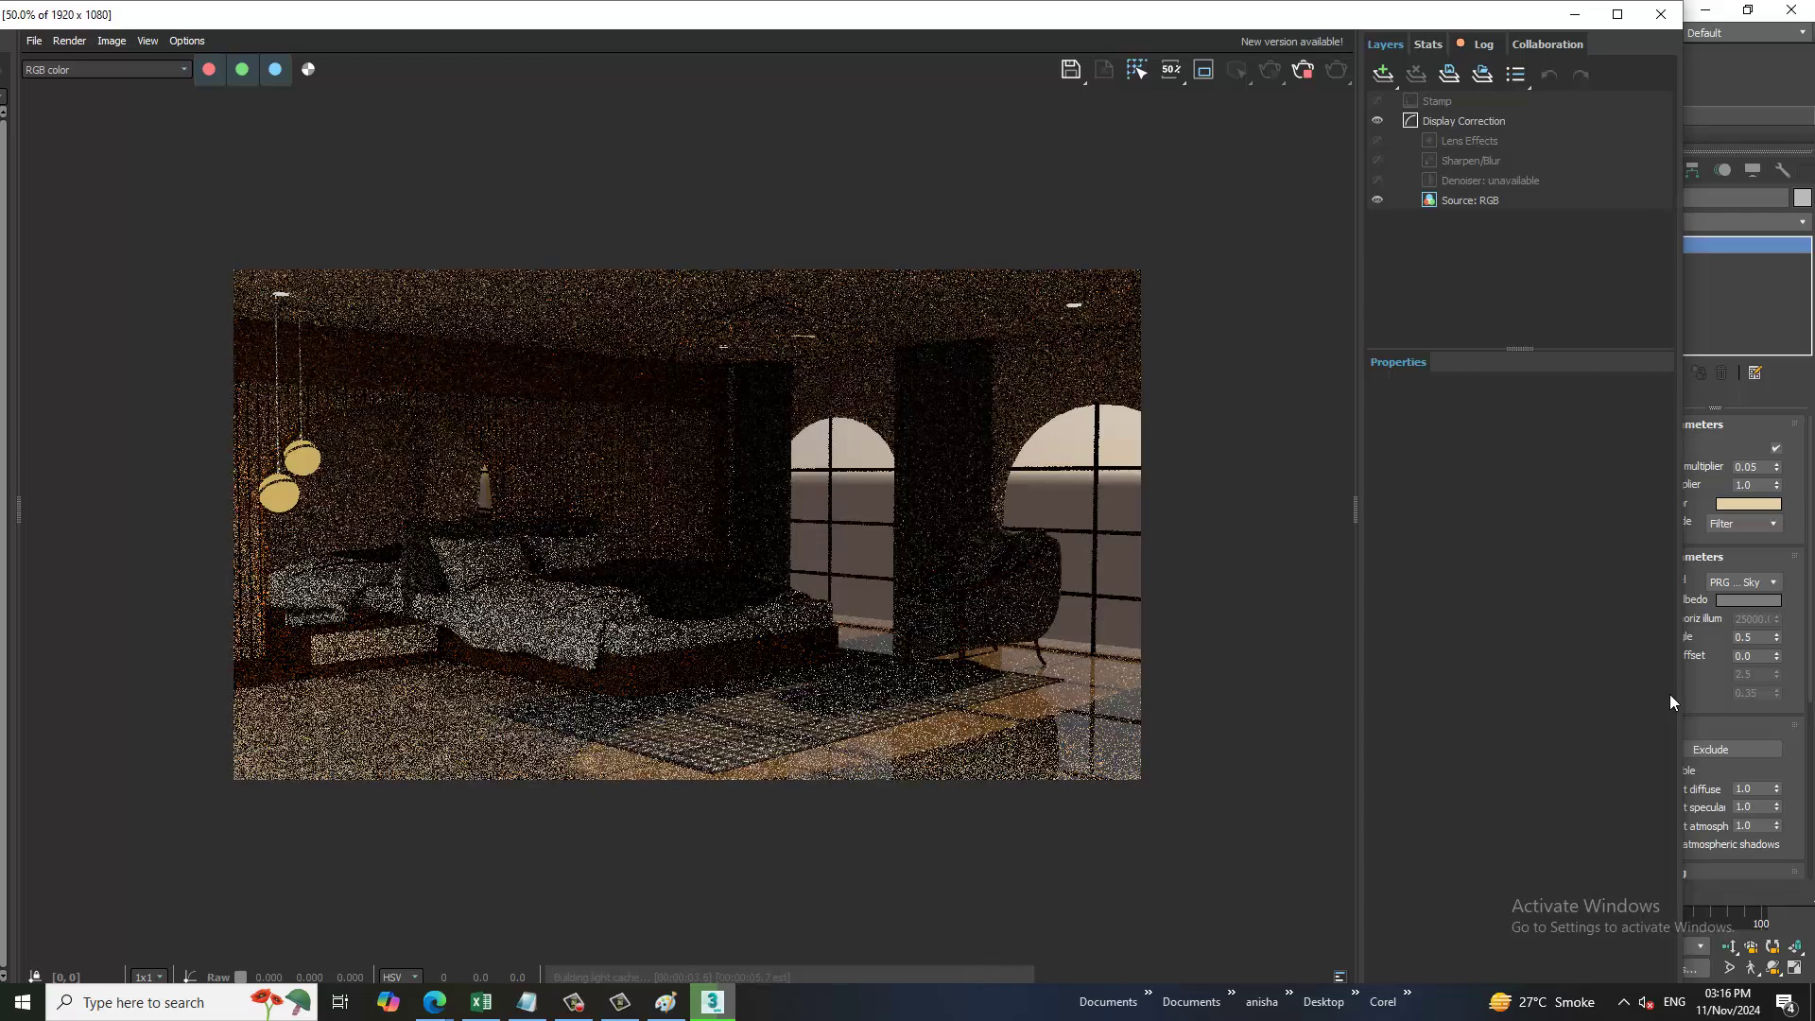
left_click(1767, 487)
type("1")
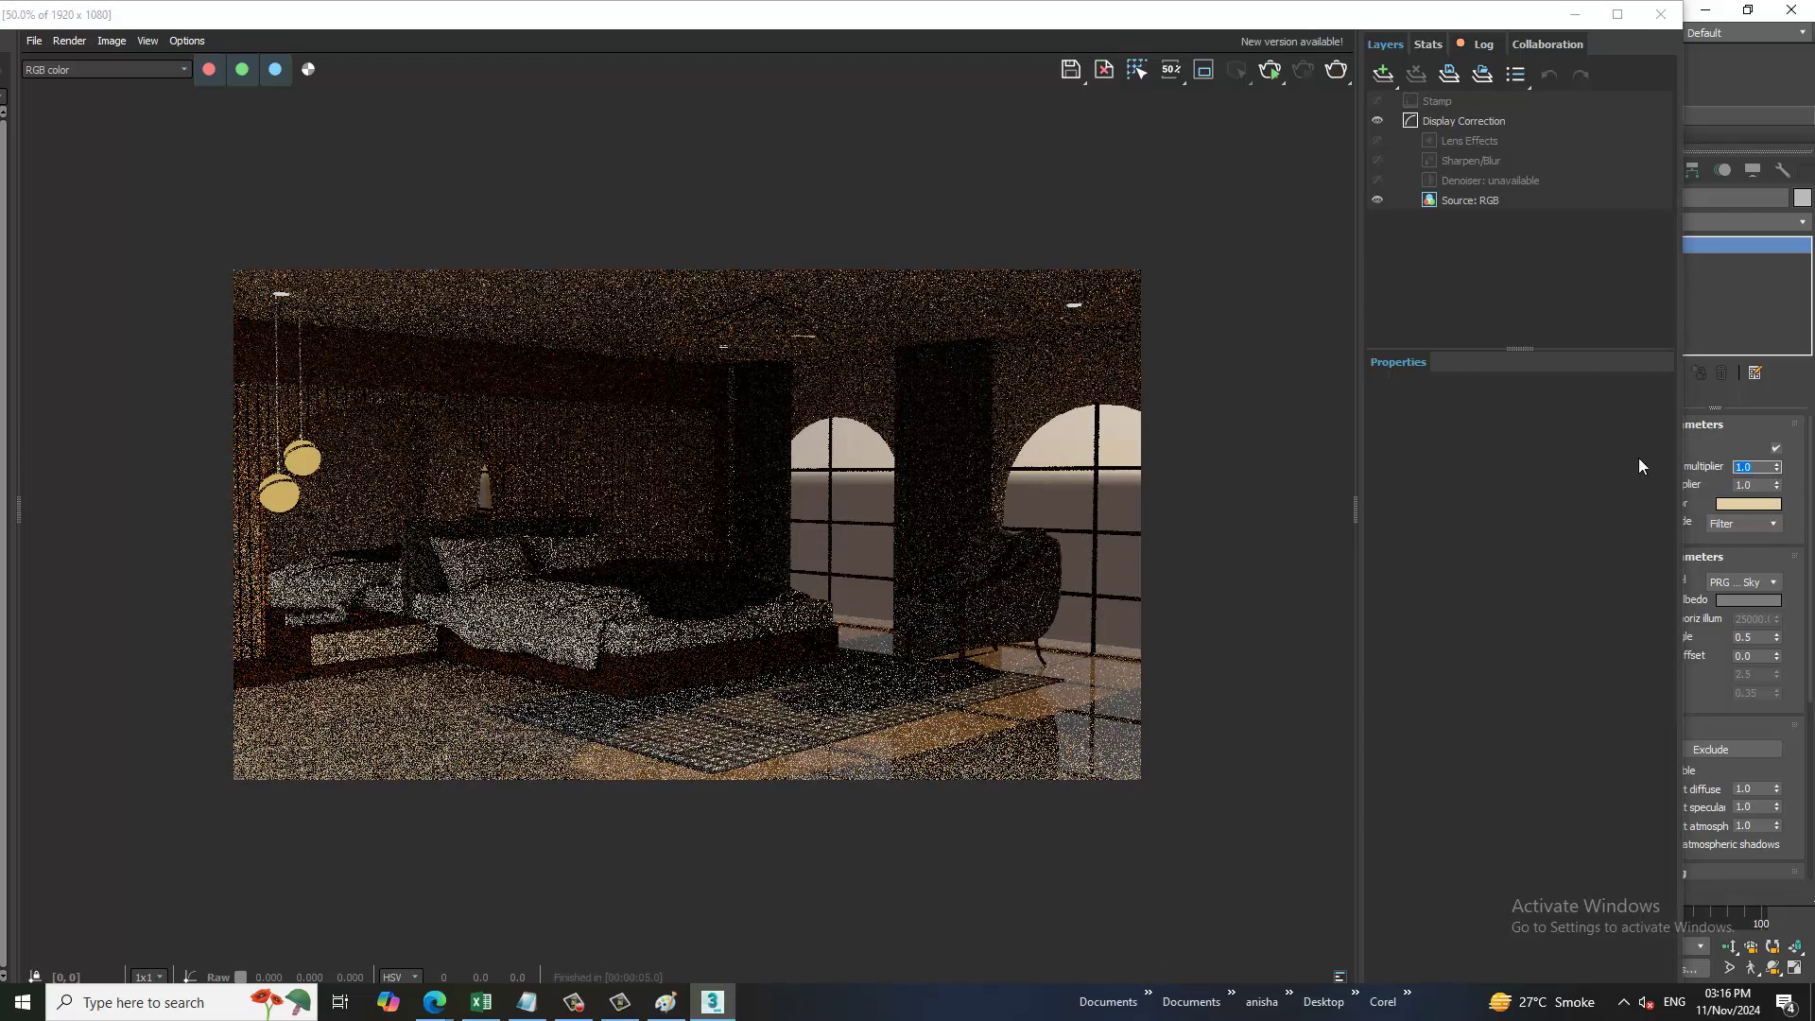
left_click(1572, 17)
- In the Slate Material Editor, darken the glass material's refraction colour
key("m")
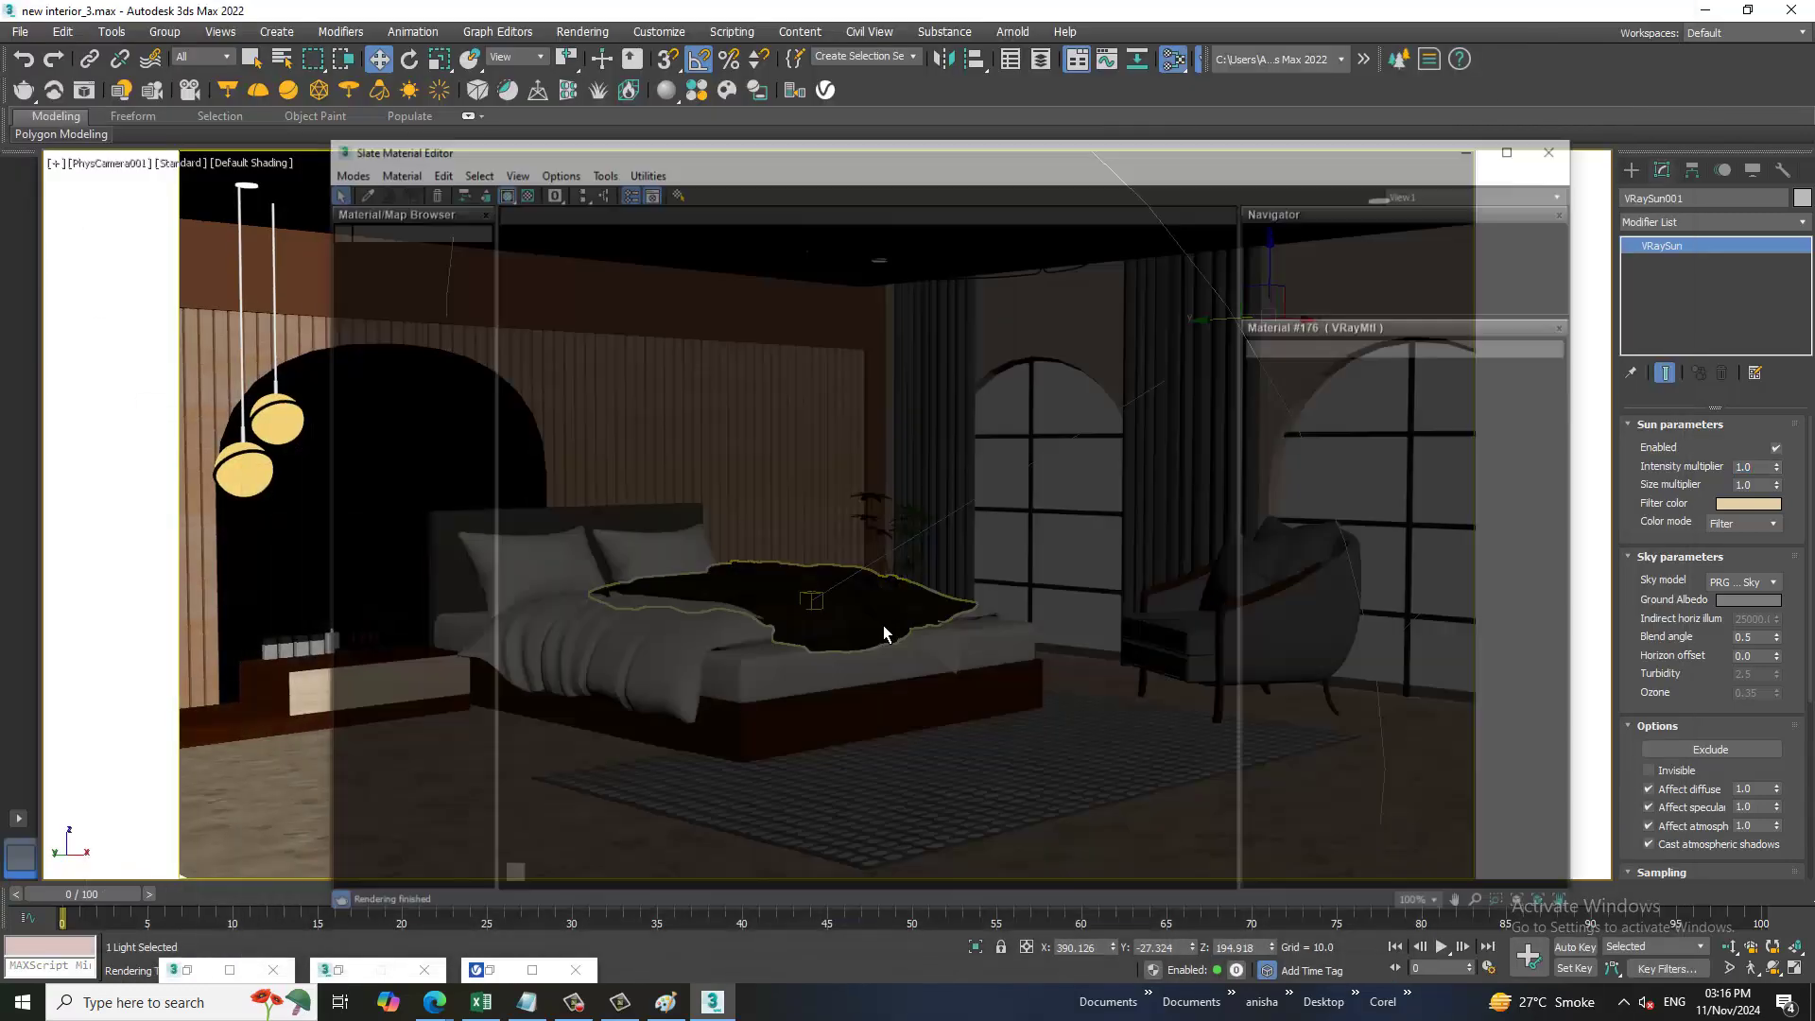
mouse_move(912, 601)
middle_mouse_down()
mouse_move(1005, 362)
mouse_move(1050, 346)
mouse_move(1052, 678)
mouse_move(1037, 689)
mouse_move(1087, 488)
middle_mouse_up()
double_click(1087, 489)
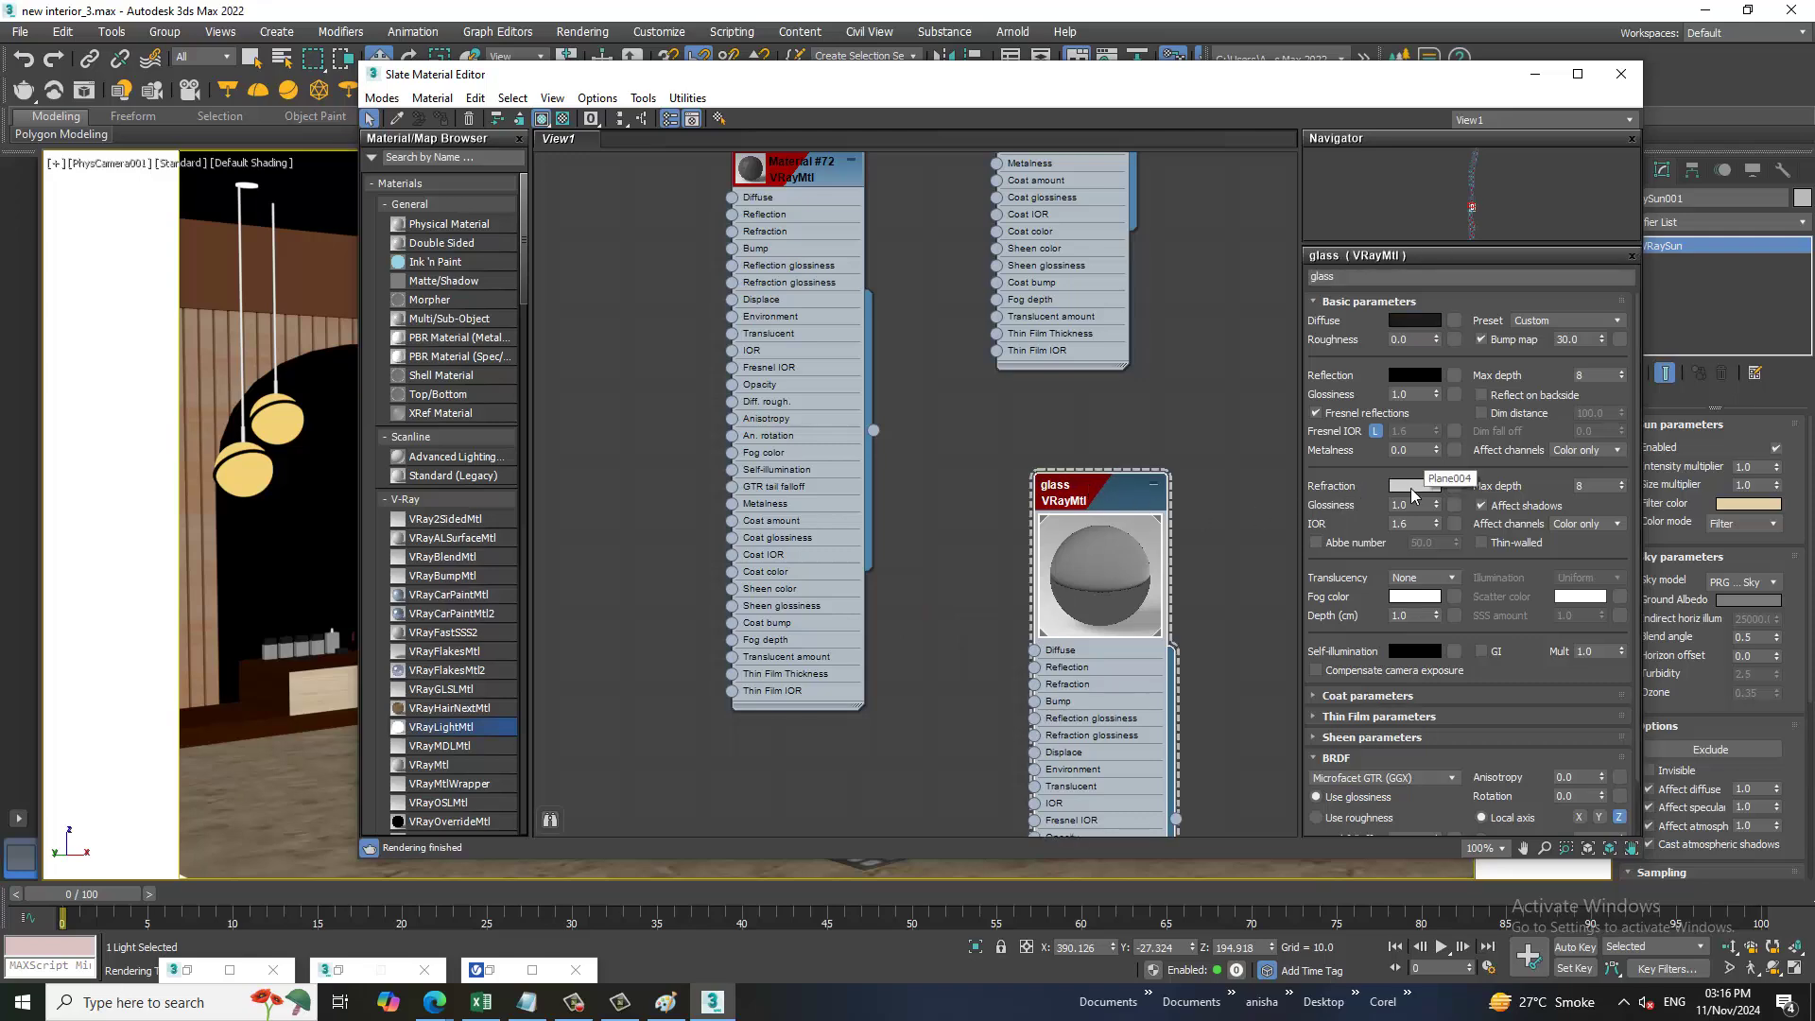
left_click(1414, 485)
left_click_drag(556, 216, 571, 166)
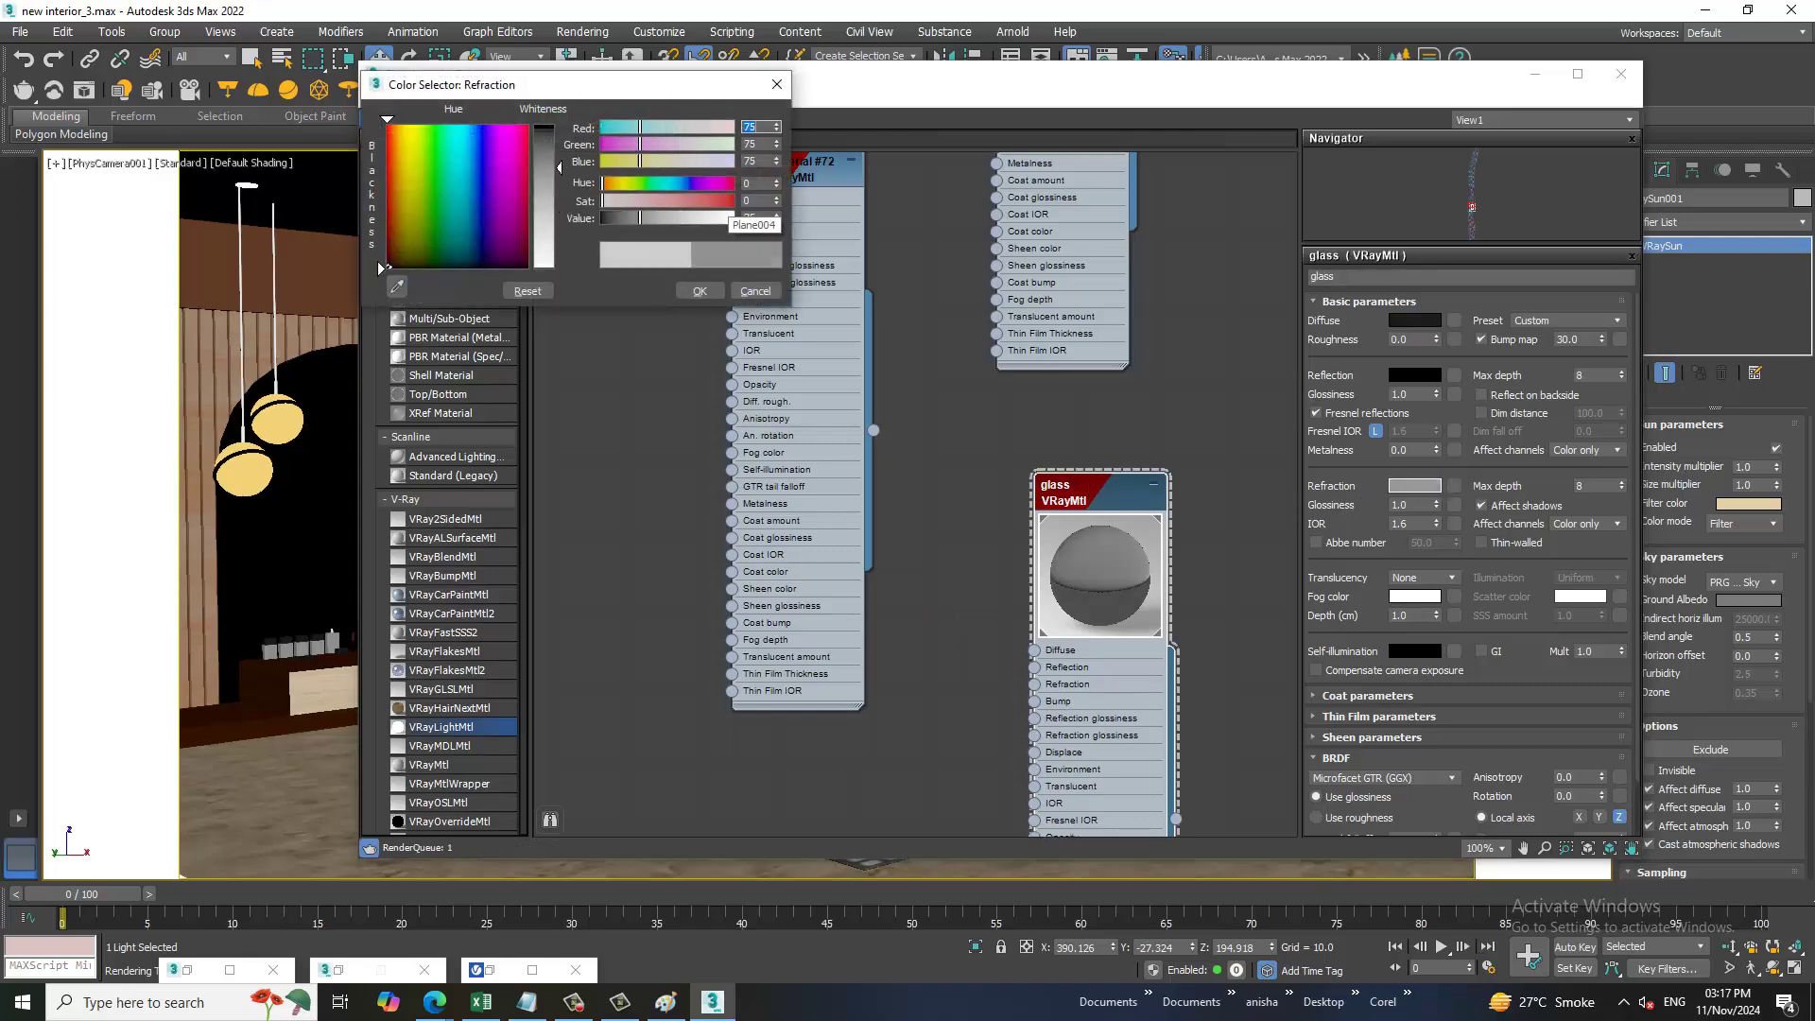
left_click(700, 290)
- Move the material editor aside and re-render the camera view
scroll(1011, 539, "down", 4)
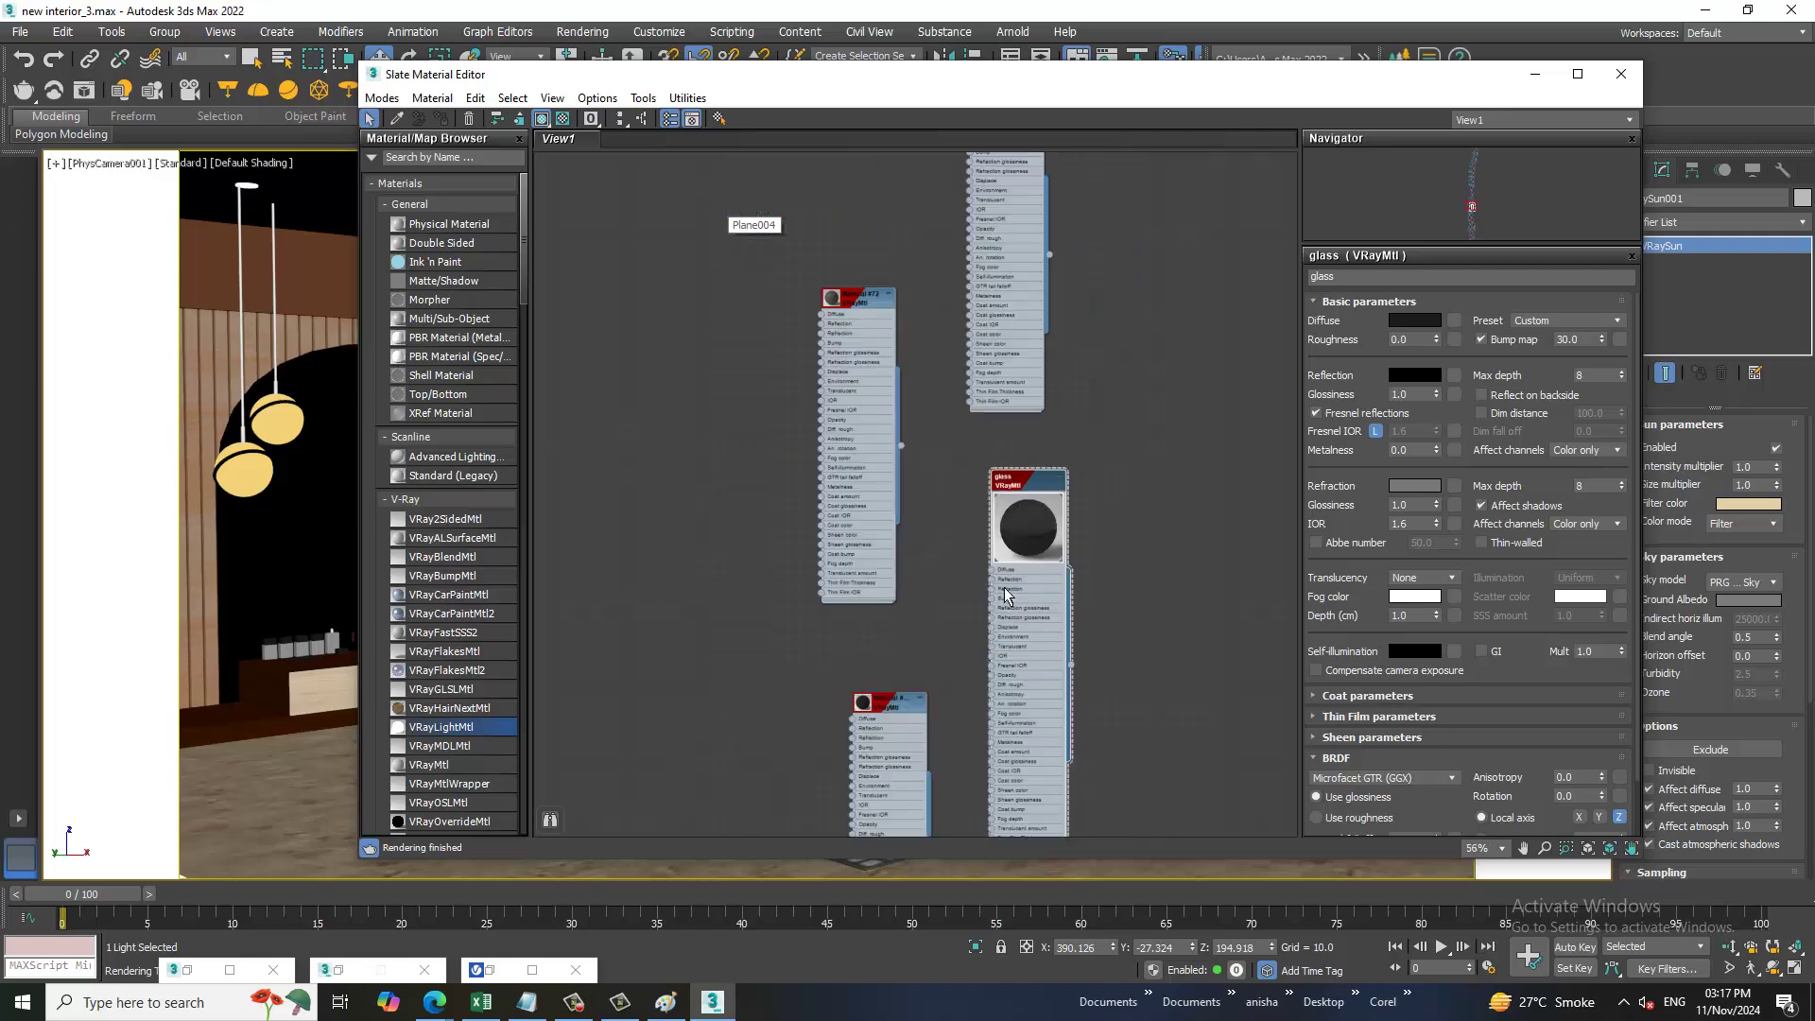
middle_click_drag(1004, 587, 1073, 258)
left_click_drag(876, 80, 949, 607)
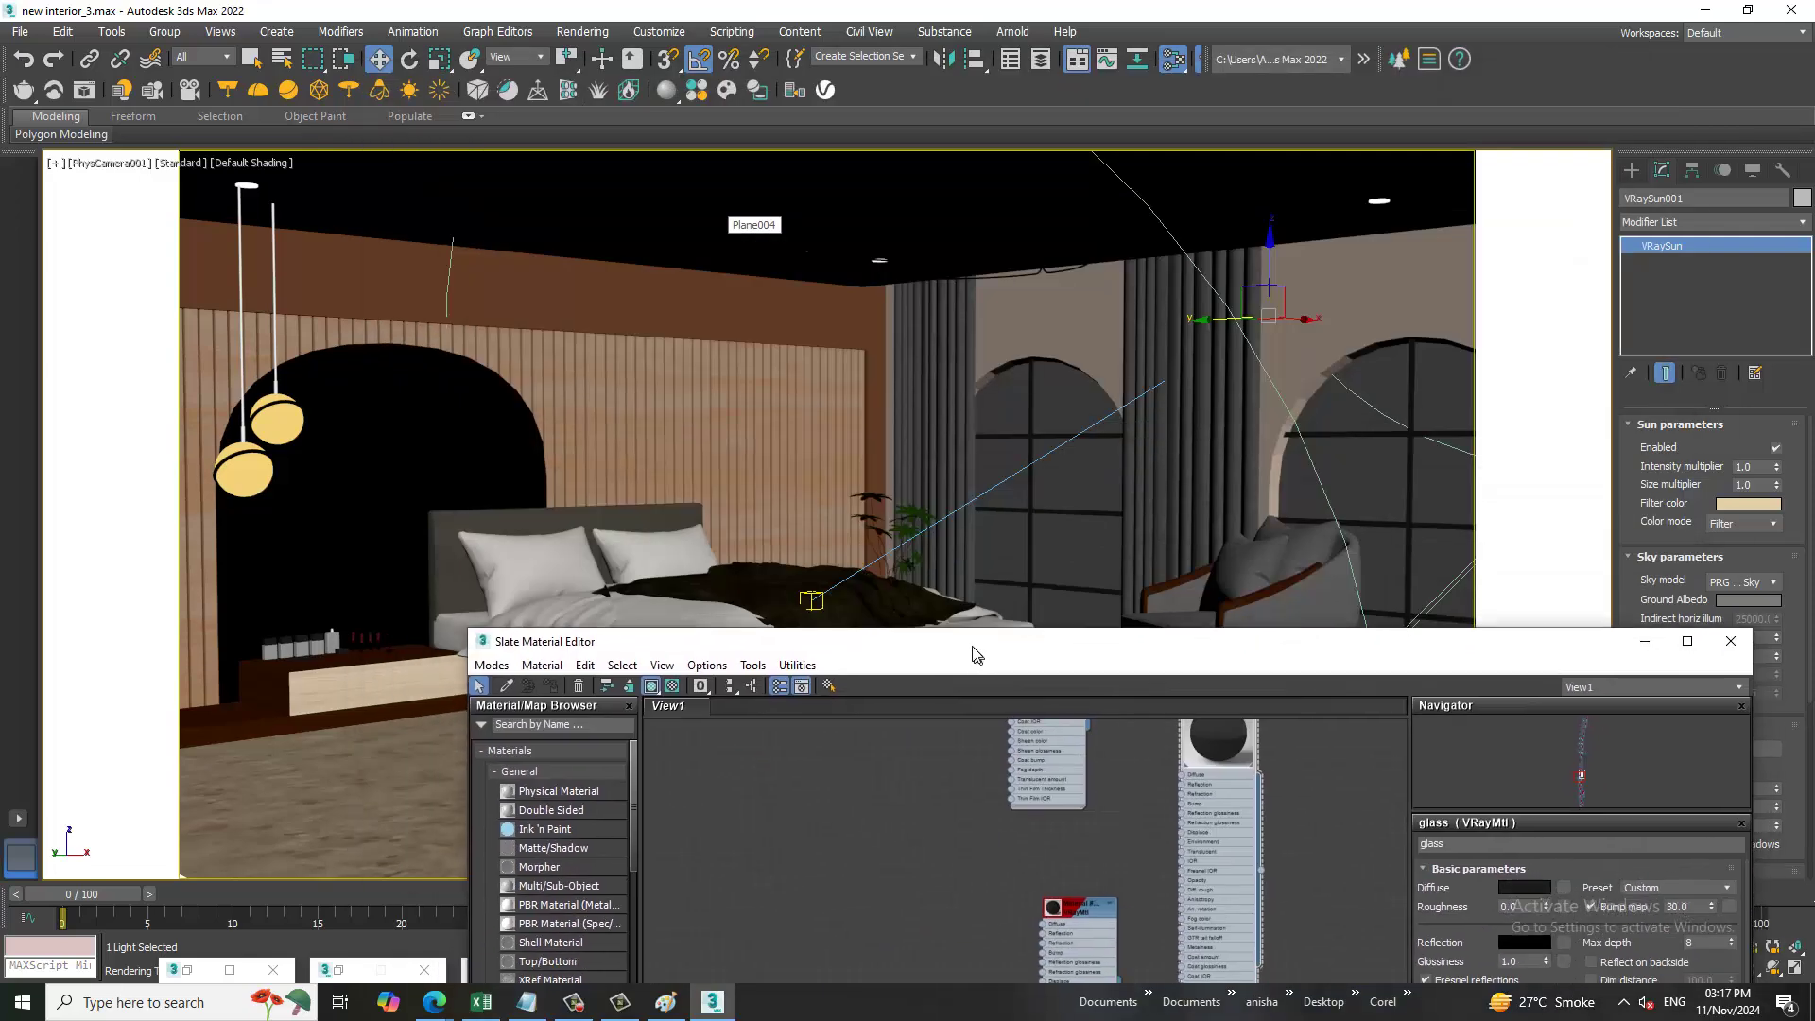
left_click(595, 42)
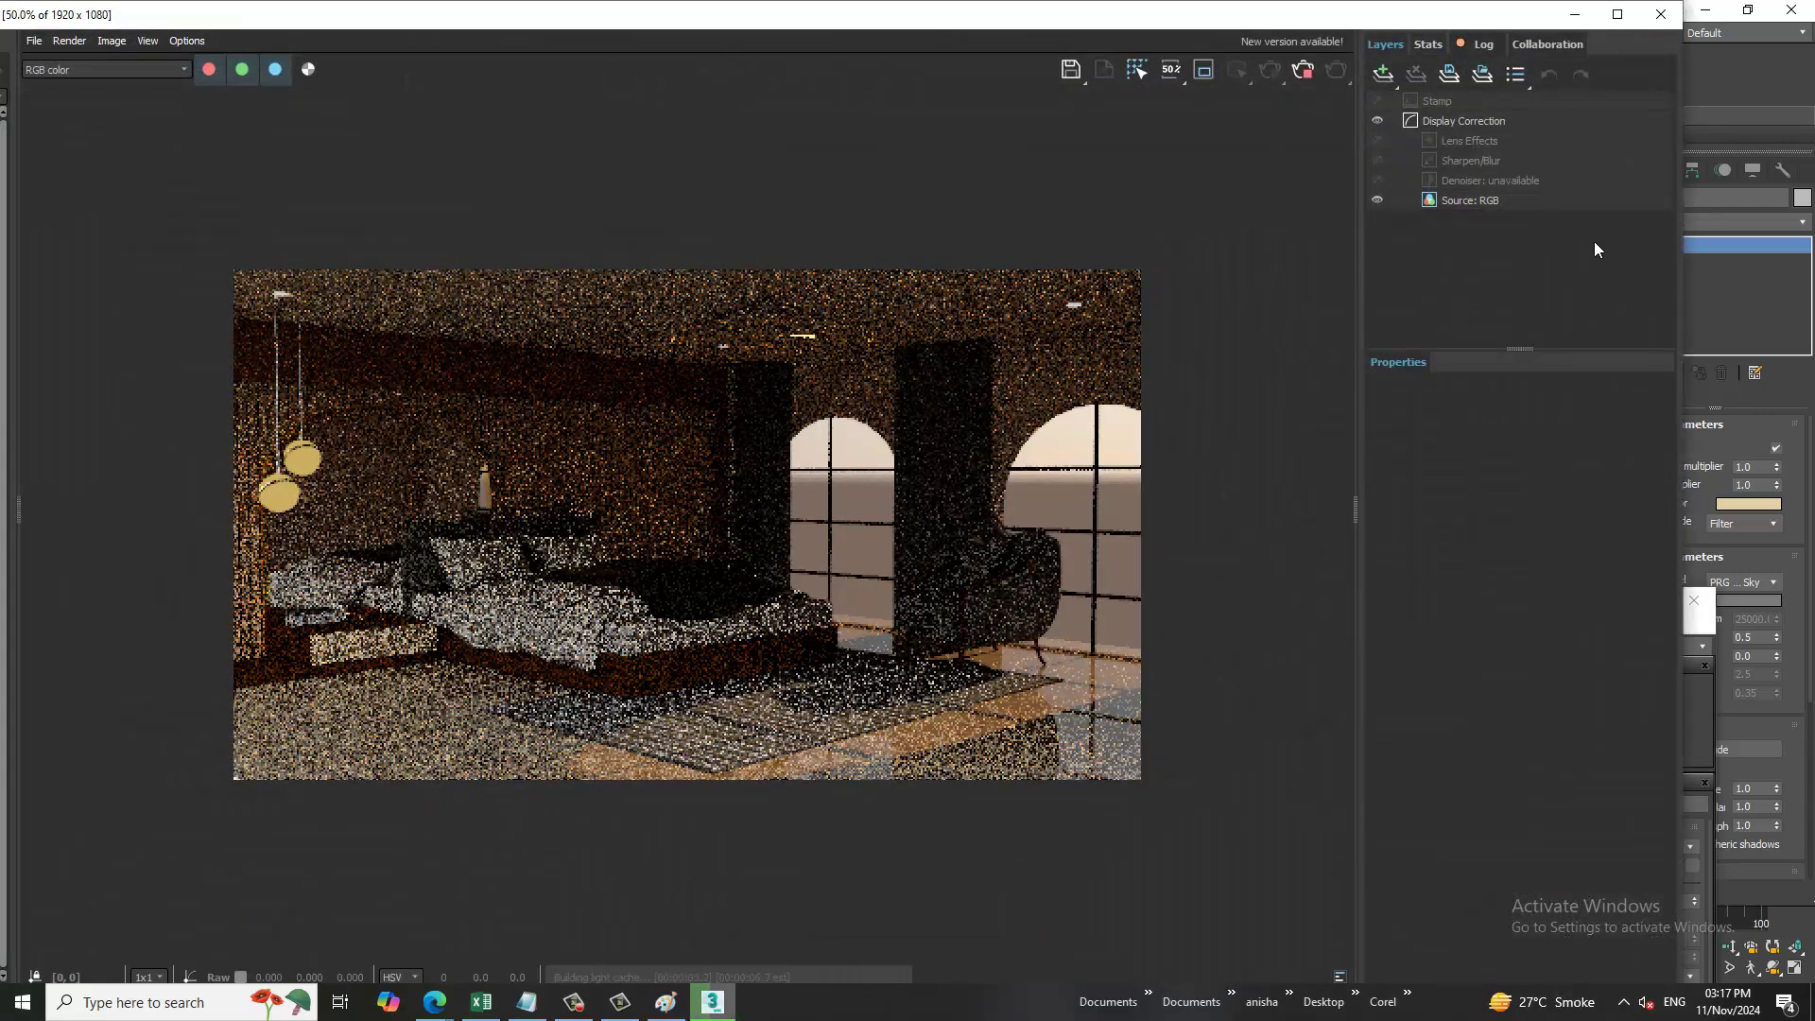
left_click(1664, 17)
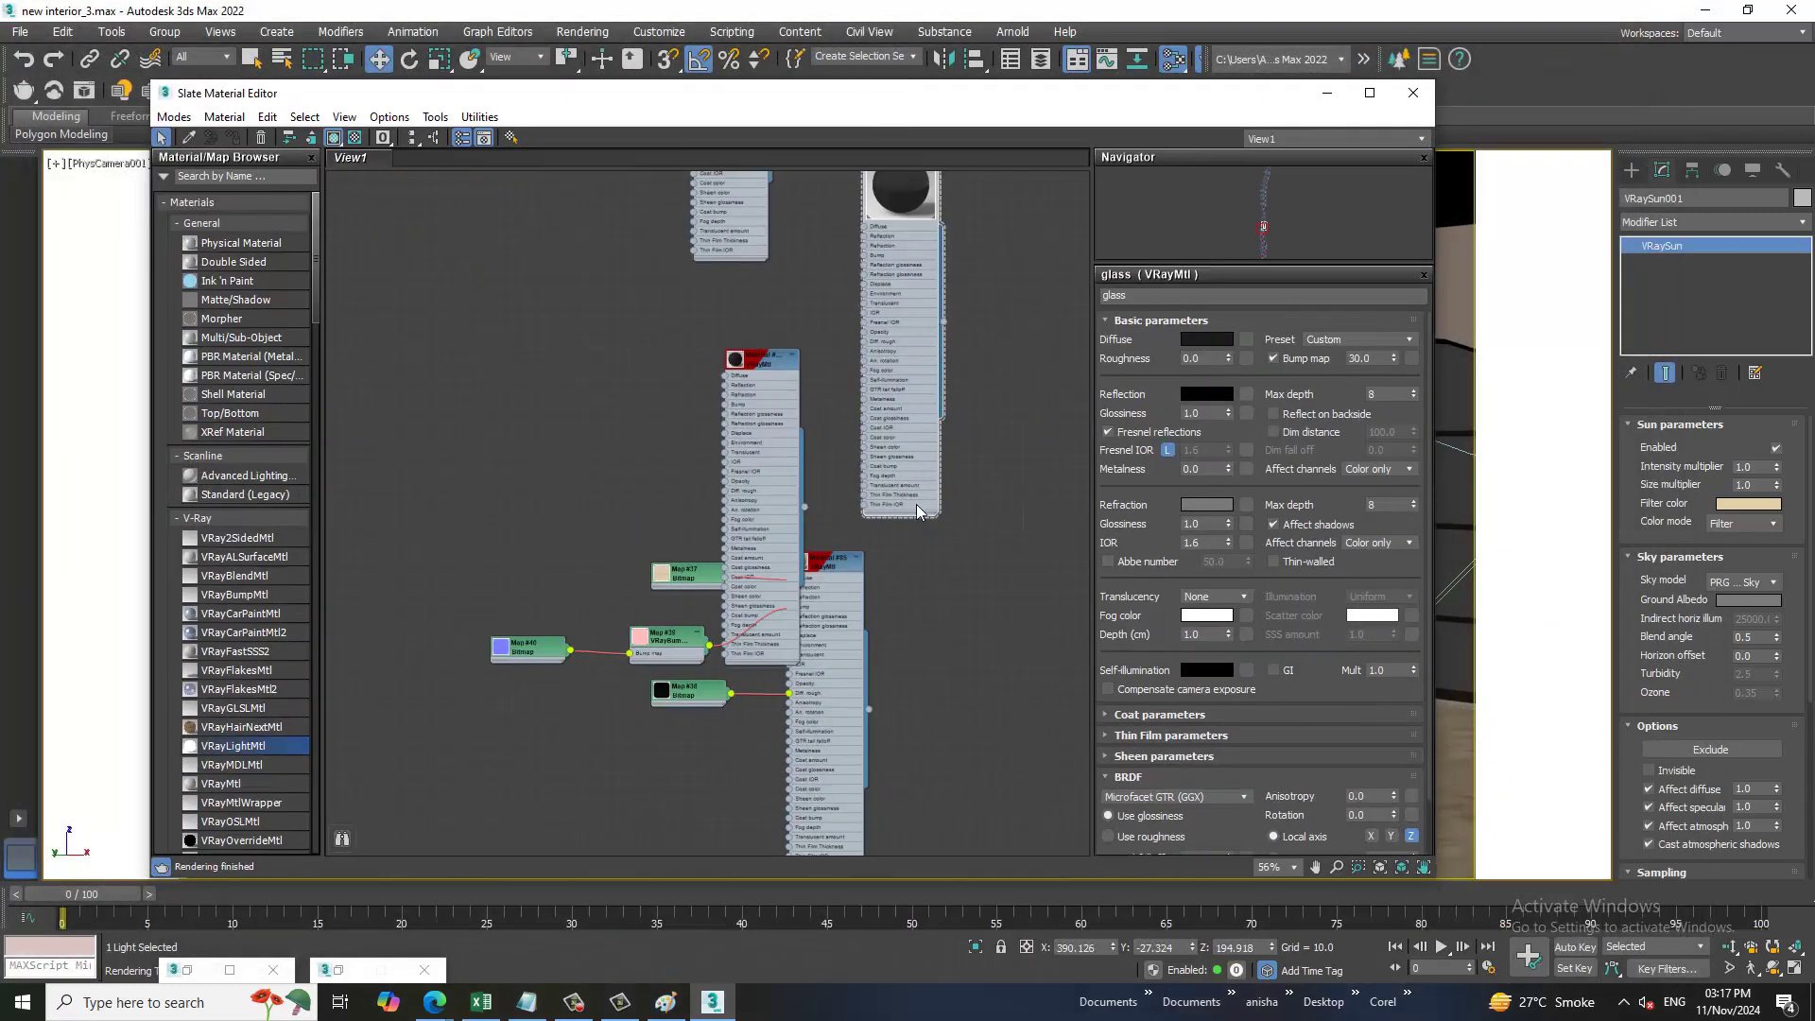
- Browse the material nodes, then minimize the Slate Material Editor to reveal the scene
middle_click_drag(917, 511, 775, 317)
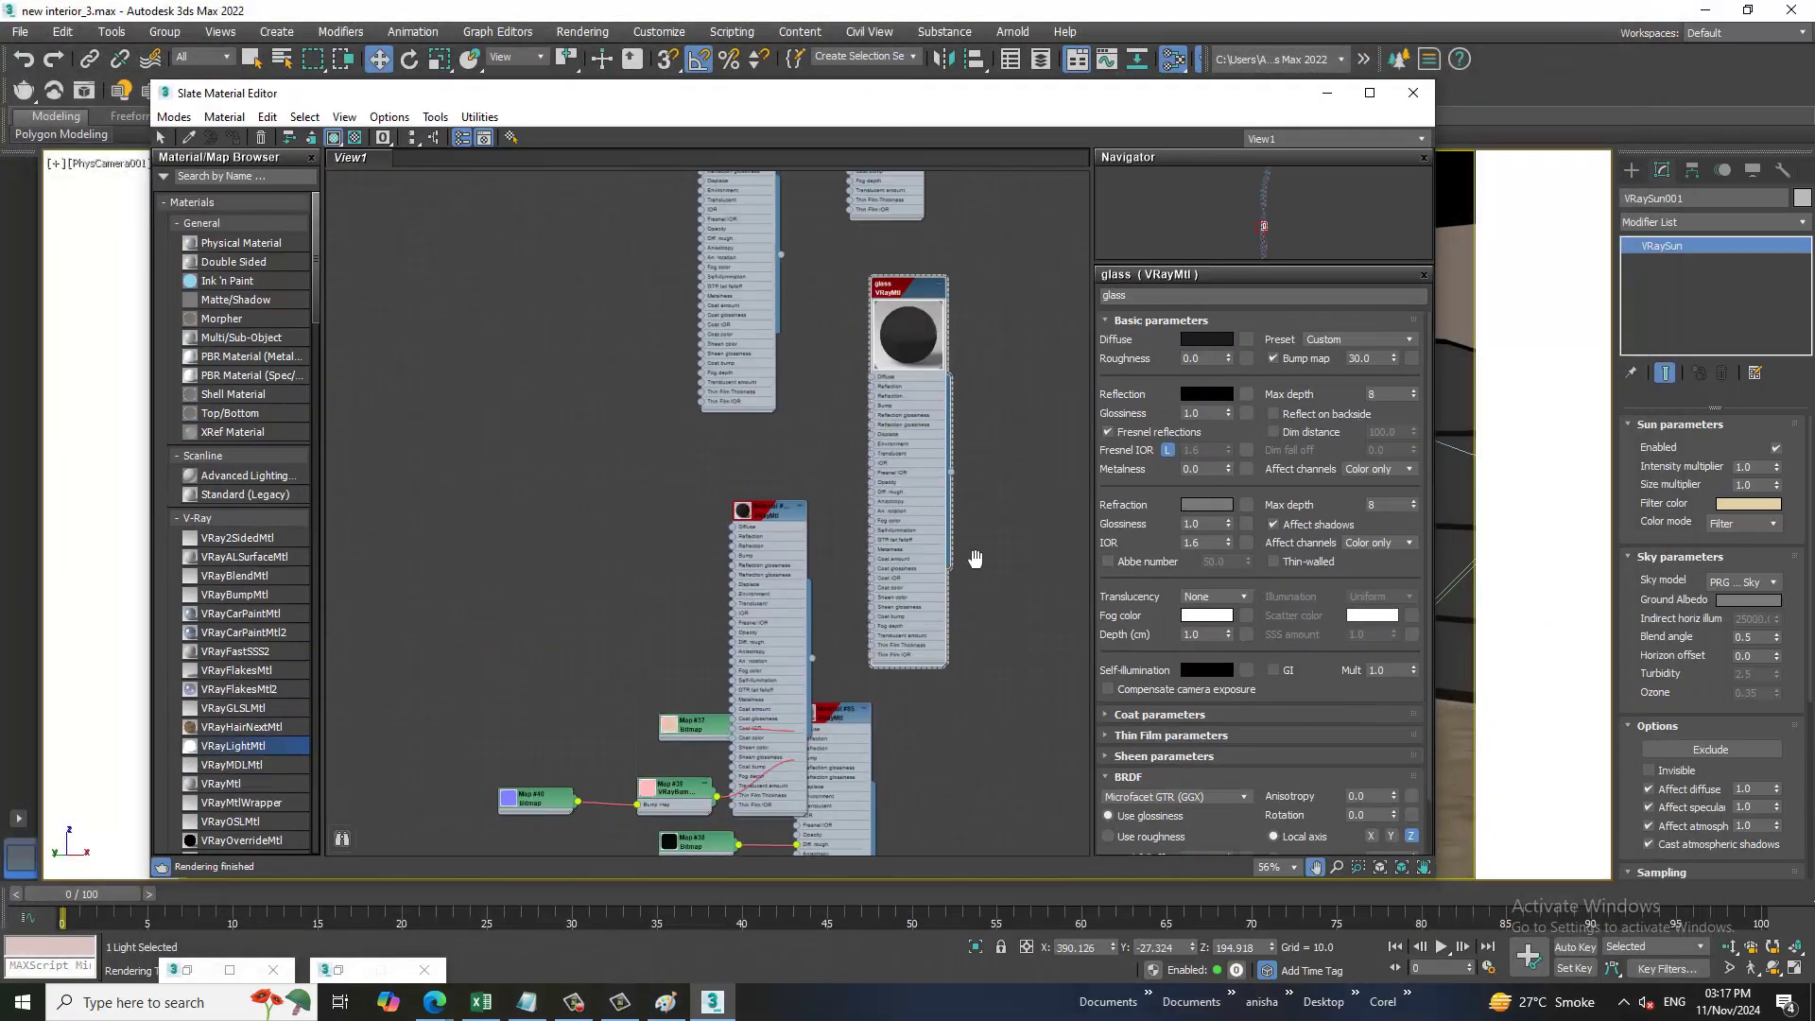
scroll(775, 317, "up", 3)
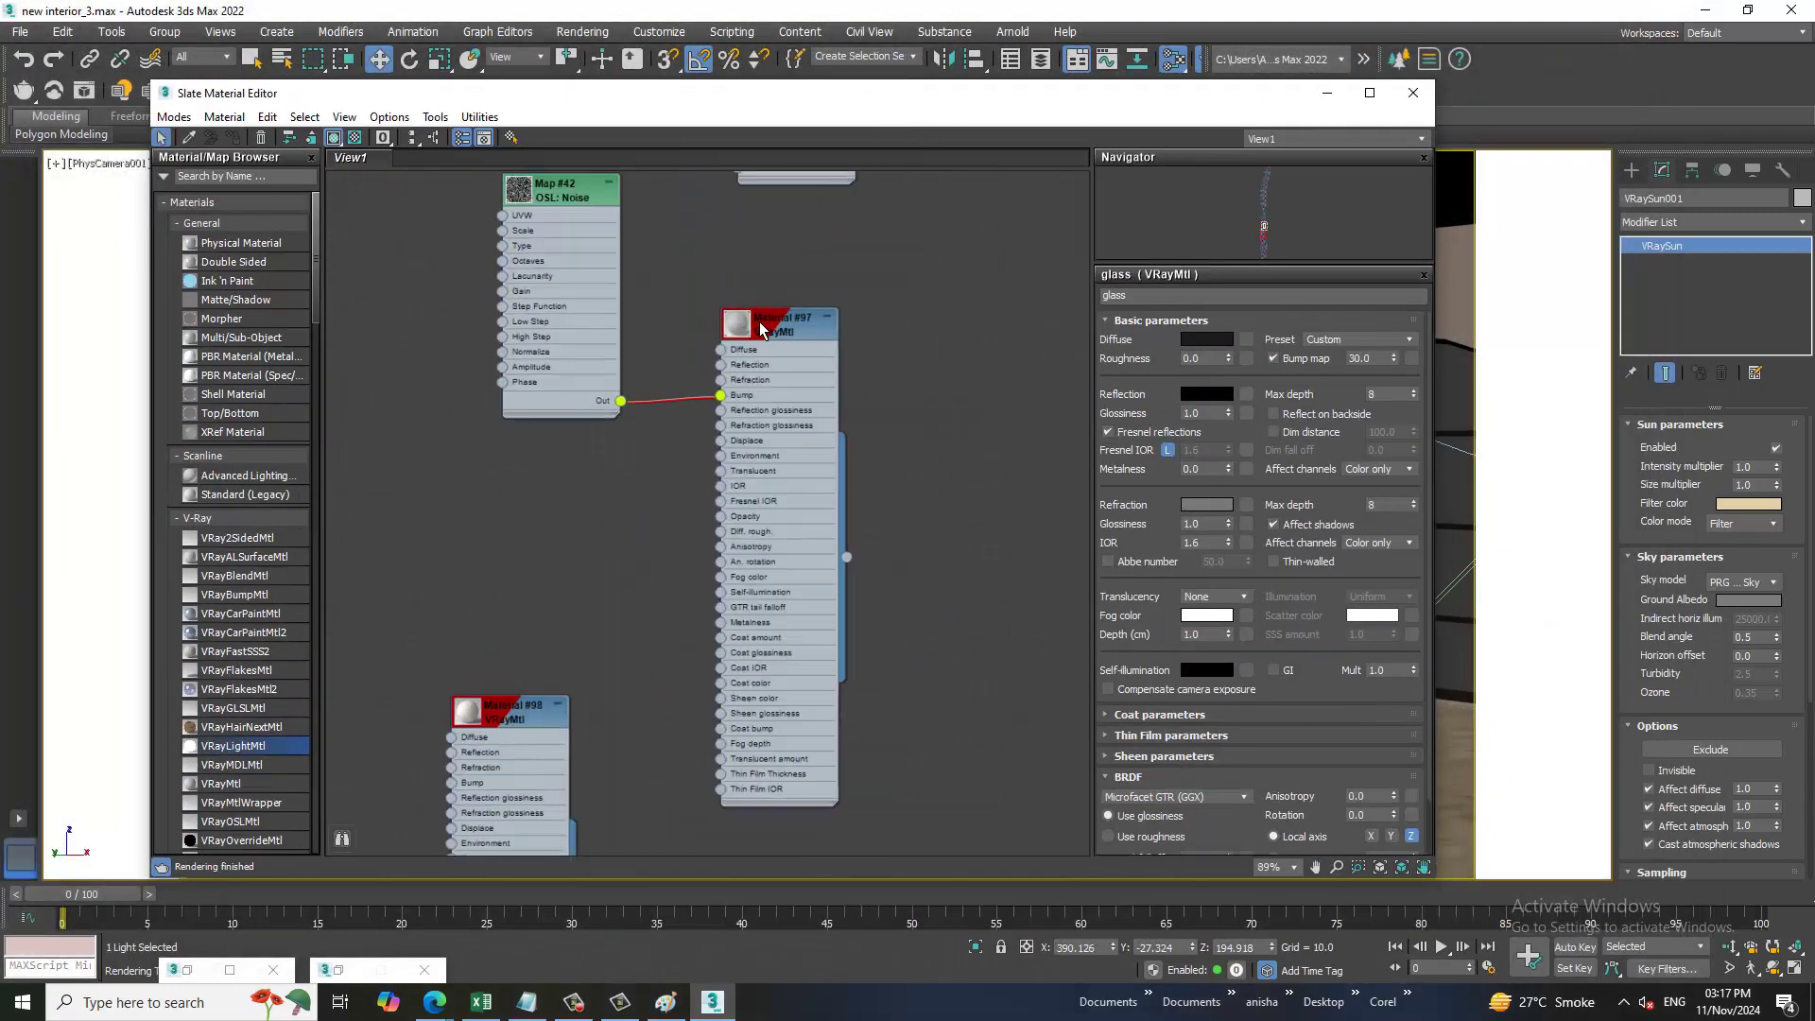
scroll(785, 321, "up", 2)
mouse_move(832, 397)
middle_mouse_down()
mouse_move(854, 151)
mouse_move(898, 616)
mouse_move(830, 344)
mouse_move(862, 301)
middle_mouse_up()
mouse_move(887, 754)
middle_mouse_down()
mouse_move(944, 619)
mouse_move(854, 243)
mouse_move(878, 271)
middle_mouse_up()
scroll(878, 272, "down", 3)
scroll(863, 357, "down", 3)
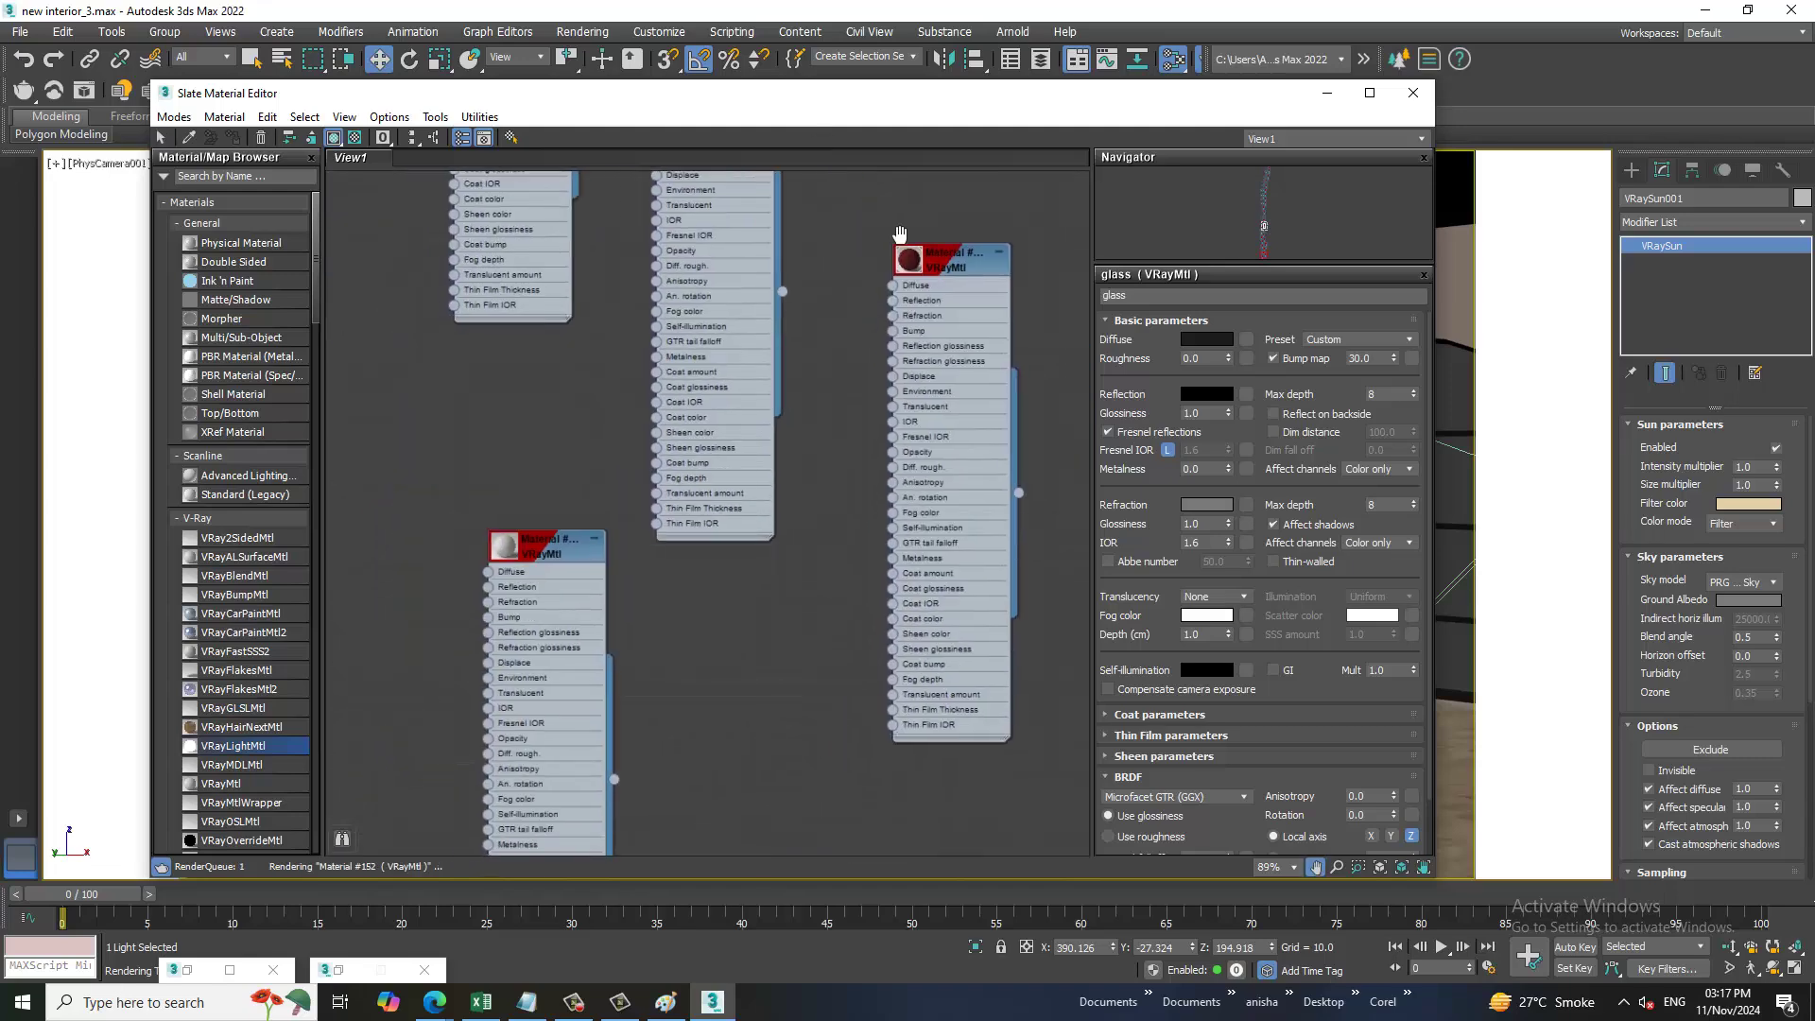
scroll(955, 662, "down", 3)
scroll(976, 615, "down", 2)
middle_click_drag(976, 609, 894, 448)
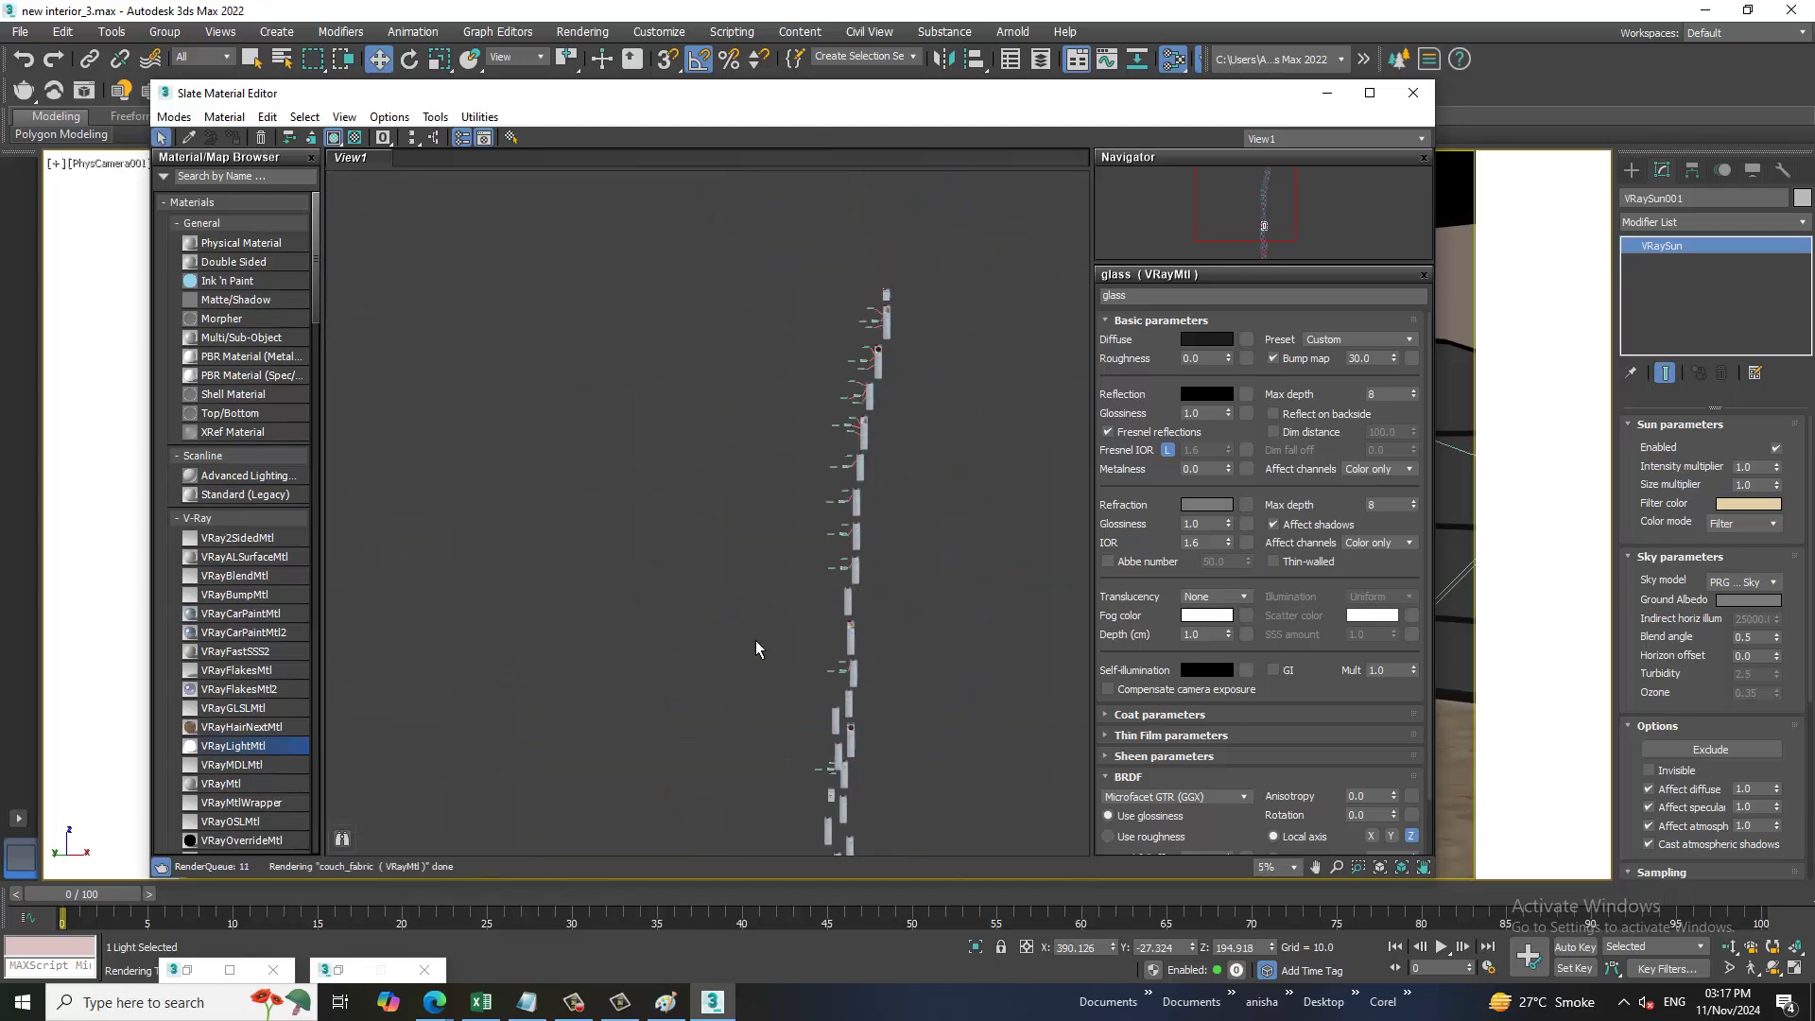
scroll(836, 469, "up", 4)
scroll(837, 481, "up", 3)
left_click(1327, 92)
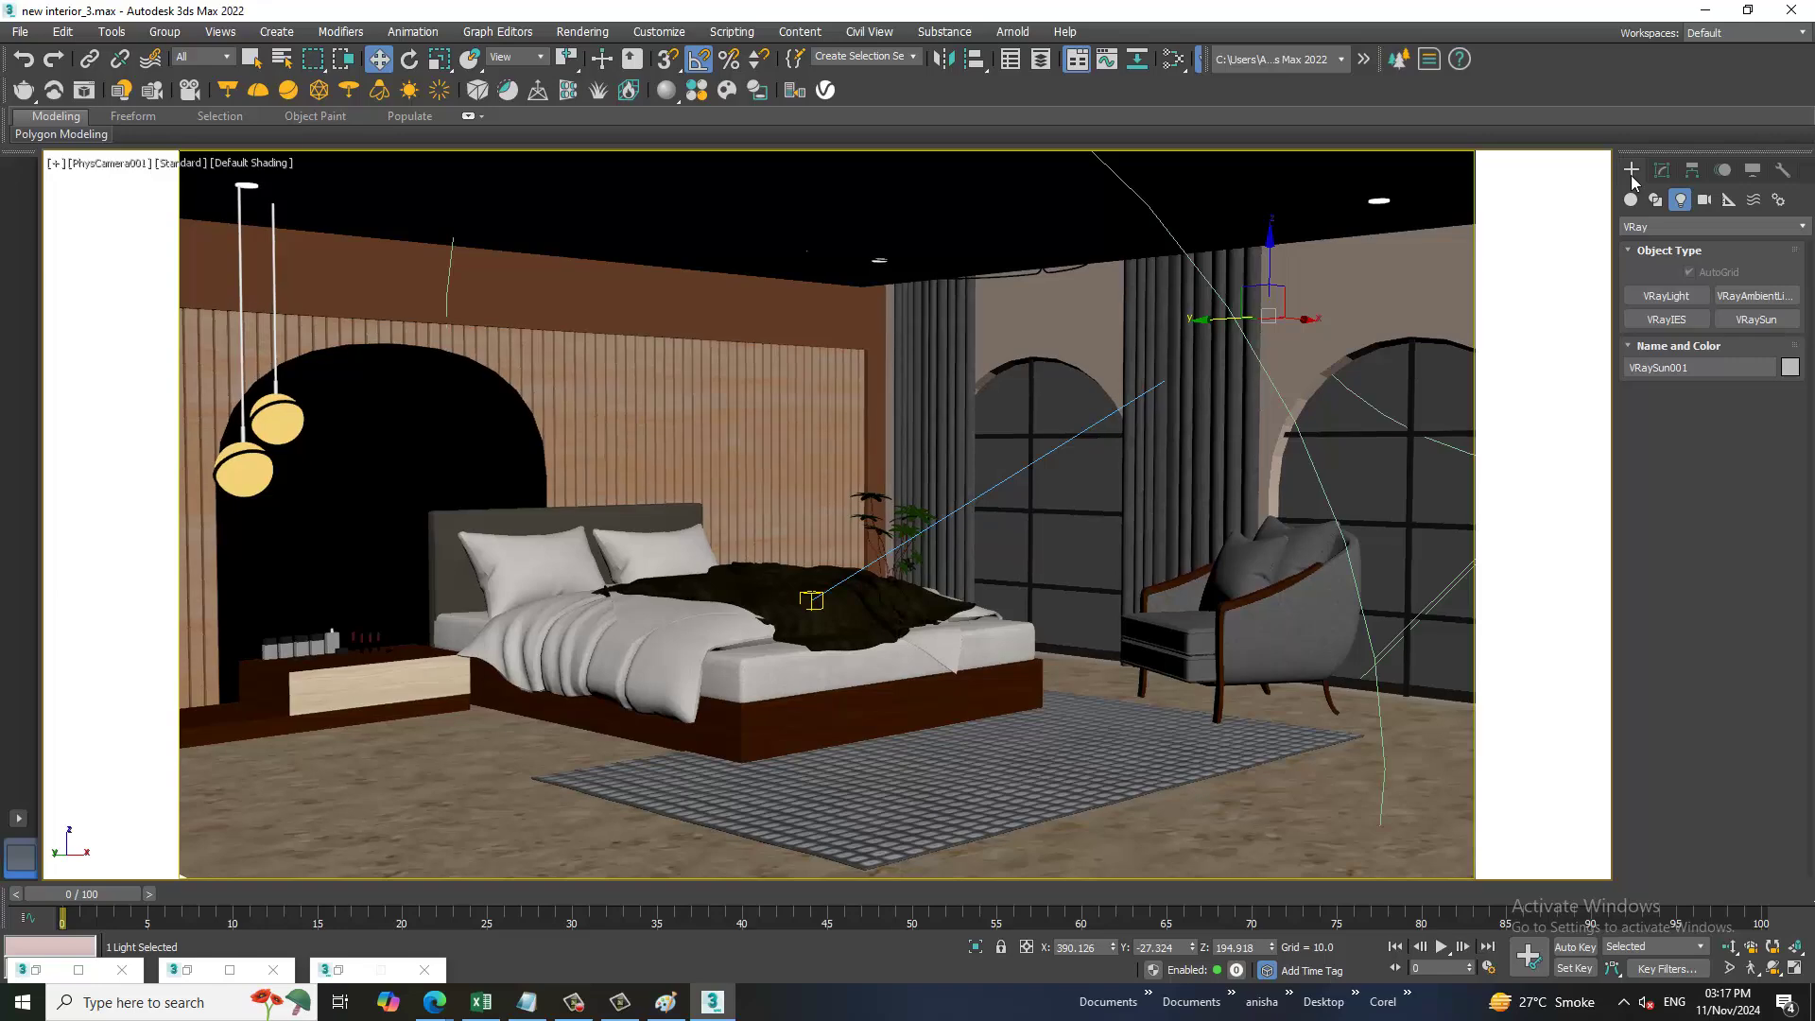
- Draw a VRayLight plane over the arch wall in the maximized Front view
left_click(1666, 296)
key("alt+w")
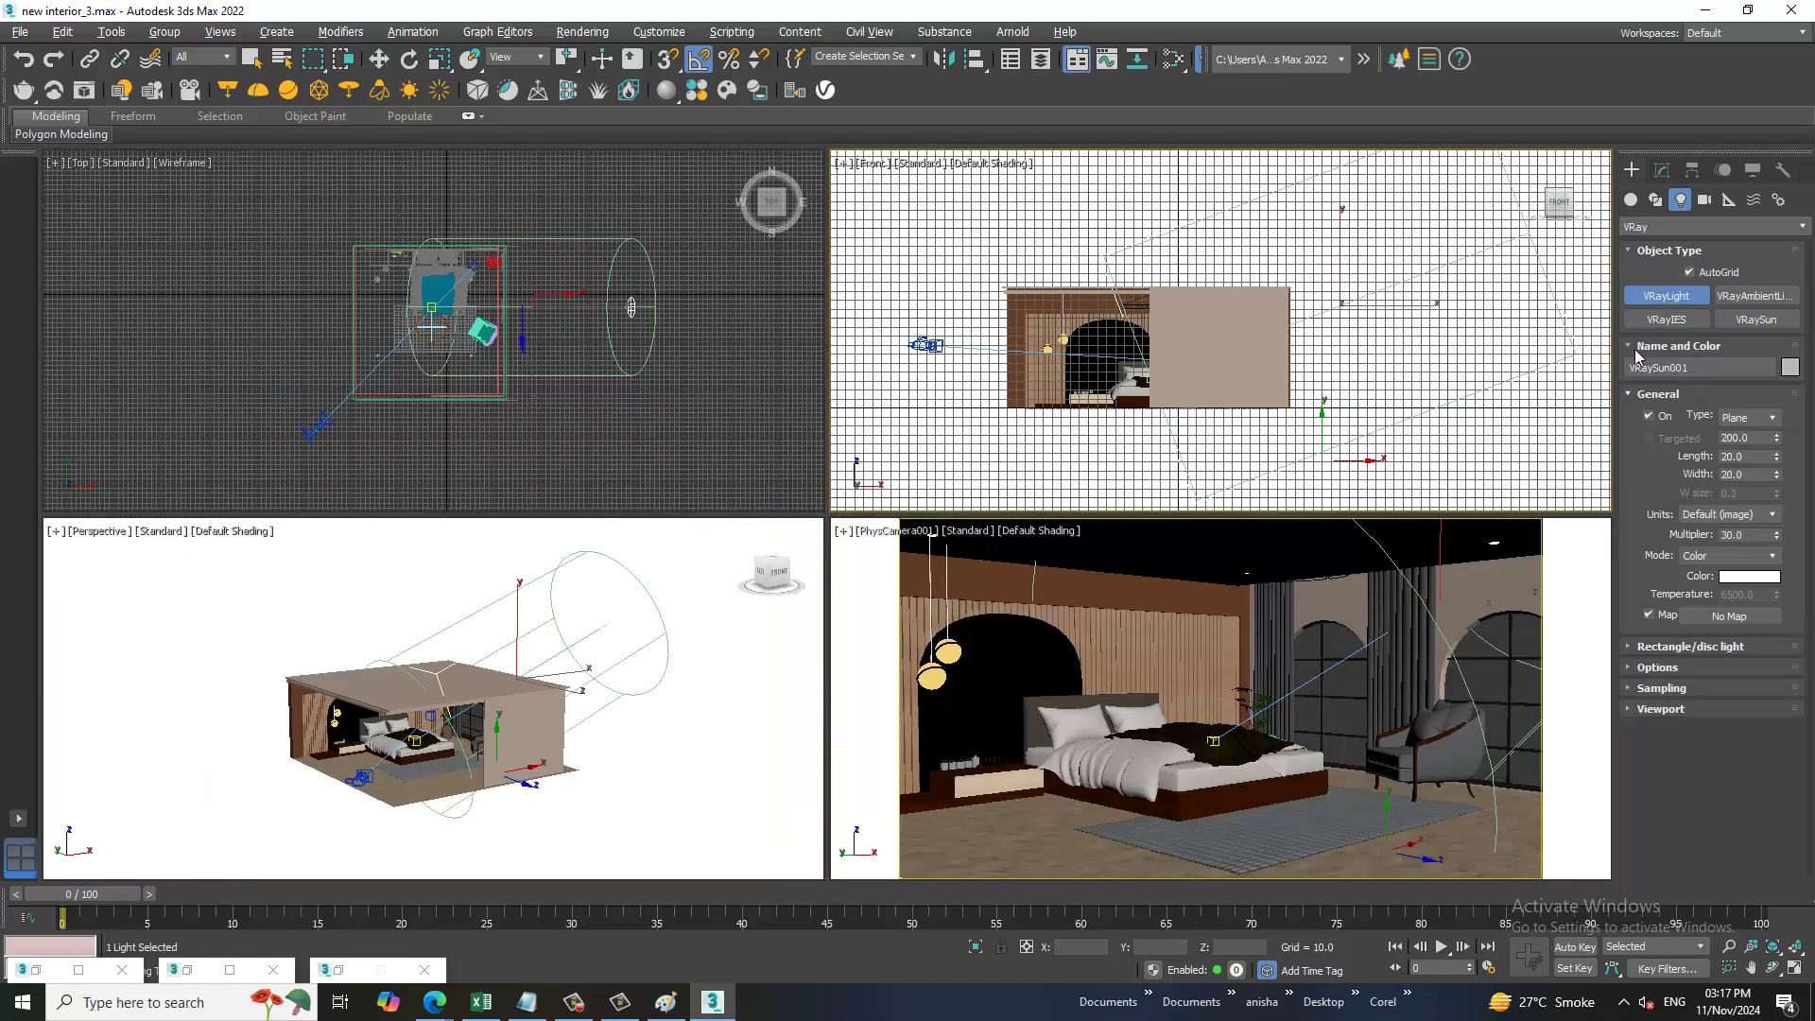
key("alt+w")
middle_click_drag(600, 476, 742, 484)
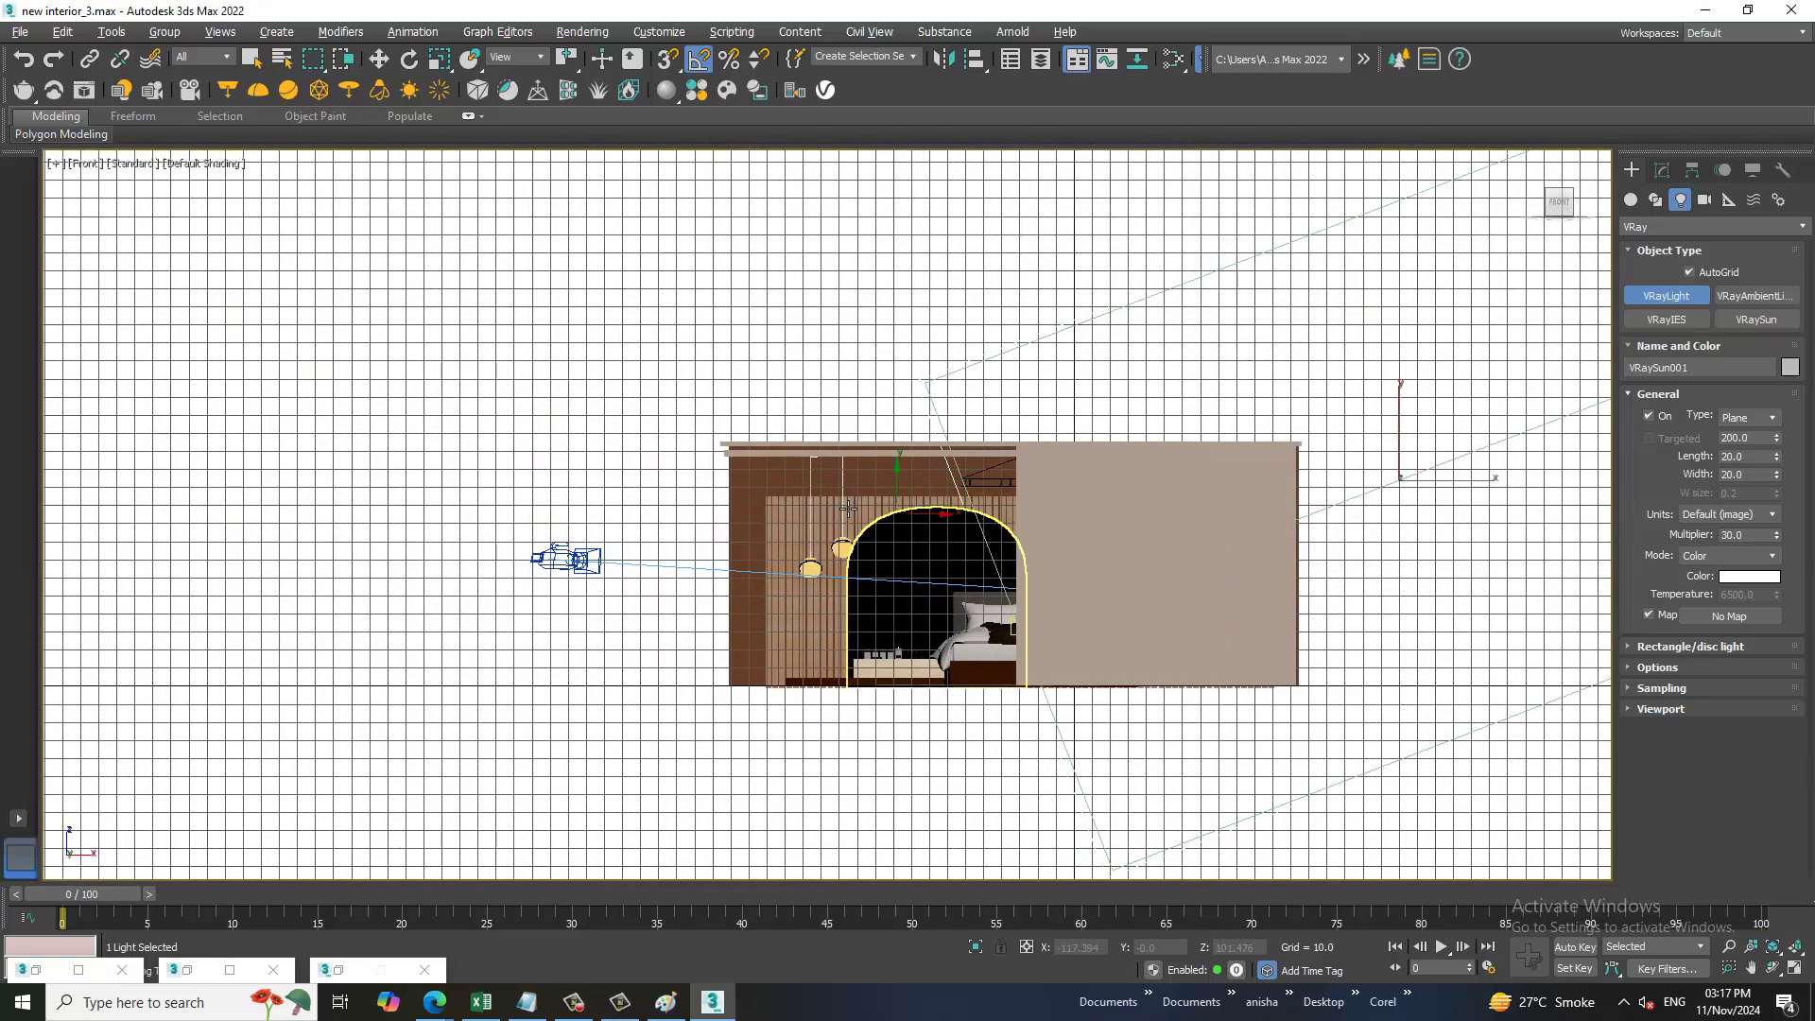
left_click_drag(742, 484, 1011, 680)
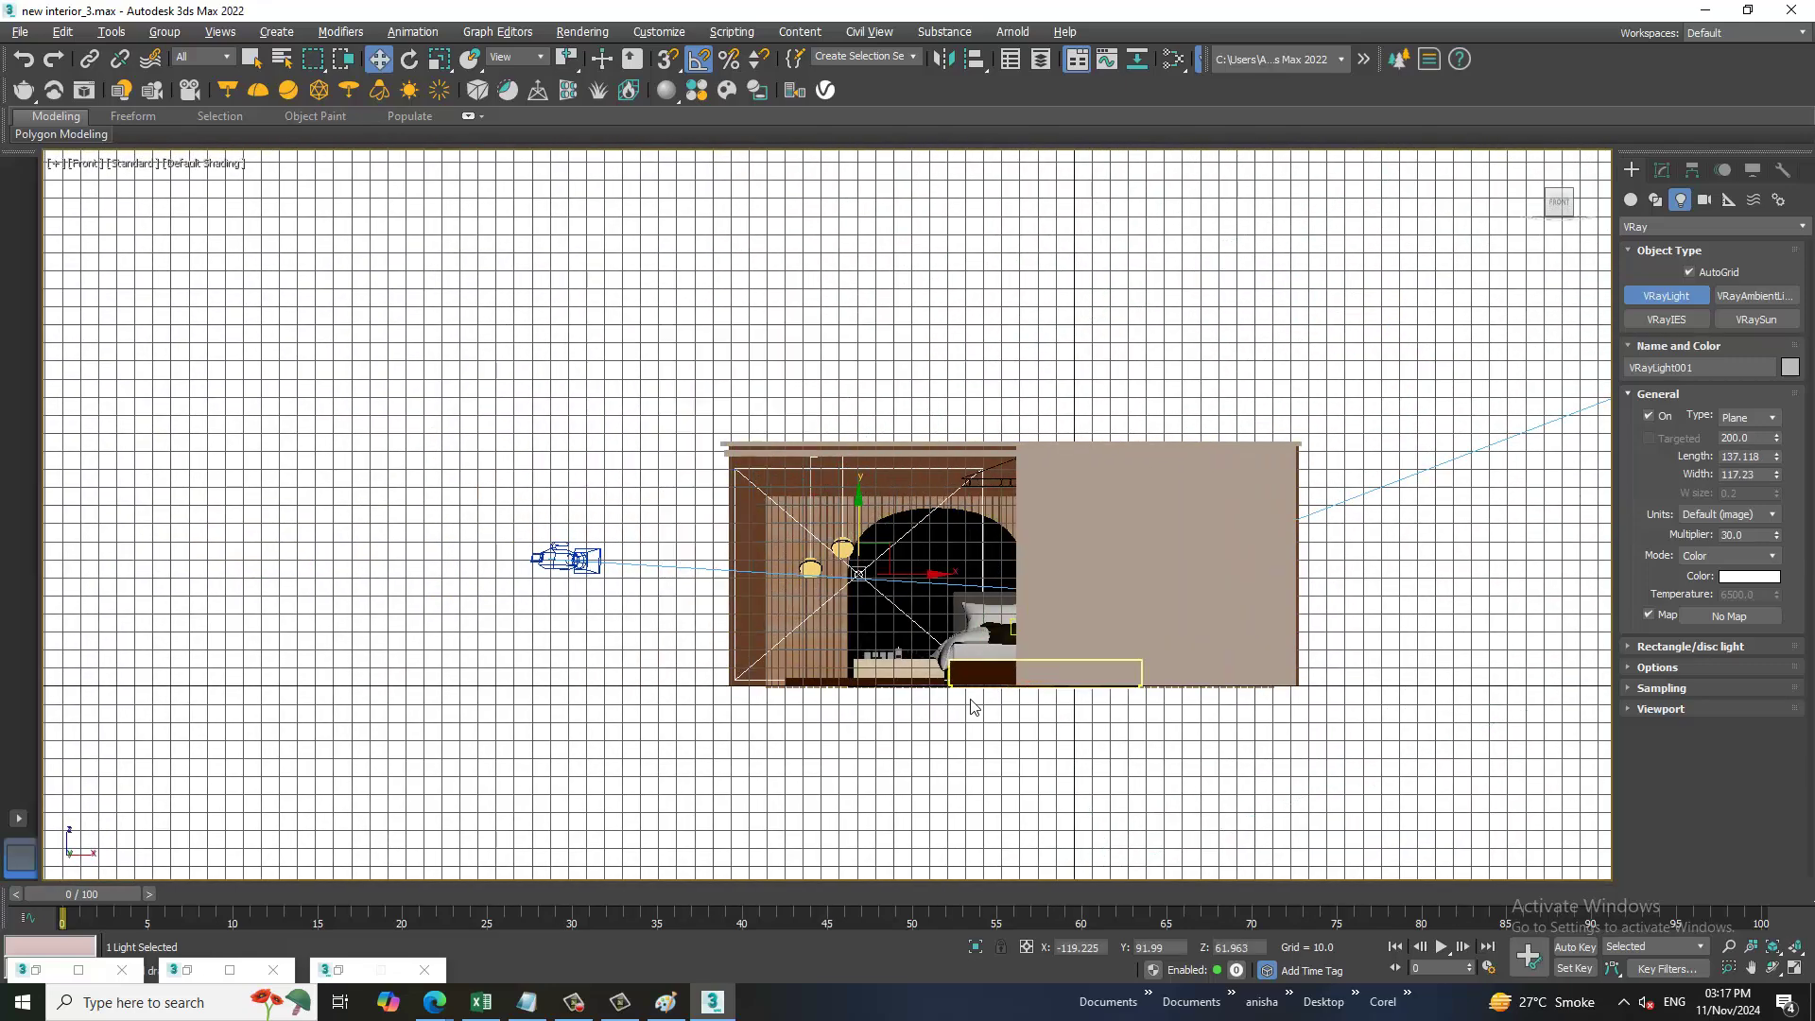
- Move the plane light to the window side and rotate it to face into the room
key("alt+w")
mouse_move(640, 735)
middle_mouse_down("alt")
mouse_move(668, 718)
mouse_move(527, 546)
middle_mouse_up("alt")
key("alt+w")
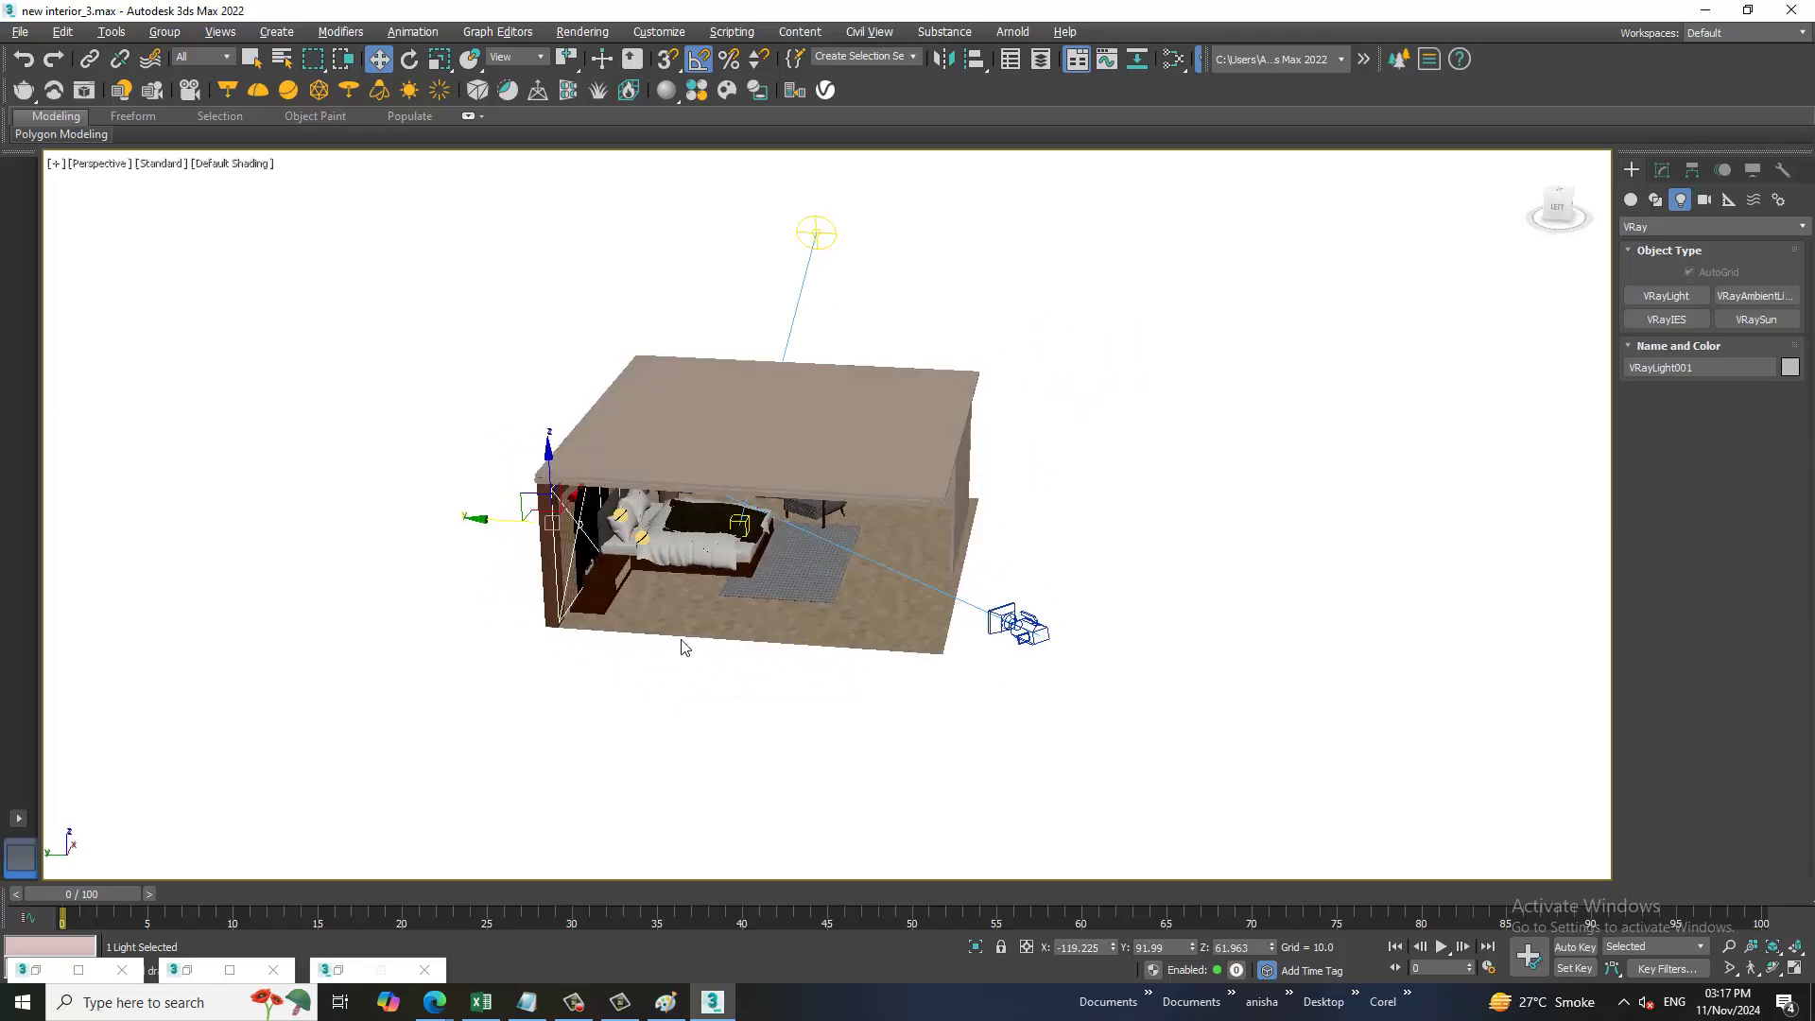
left_click_drag(506, 528, 945, 558)
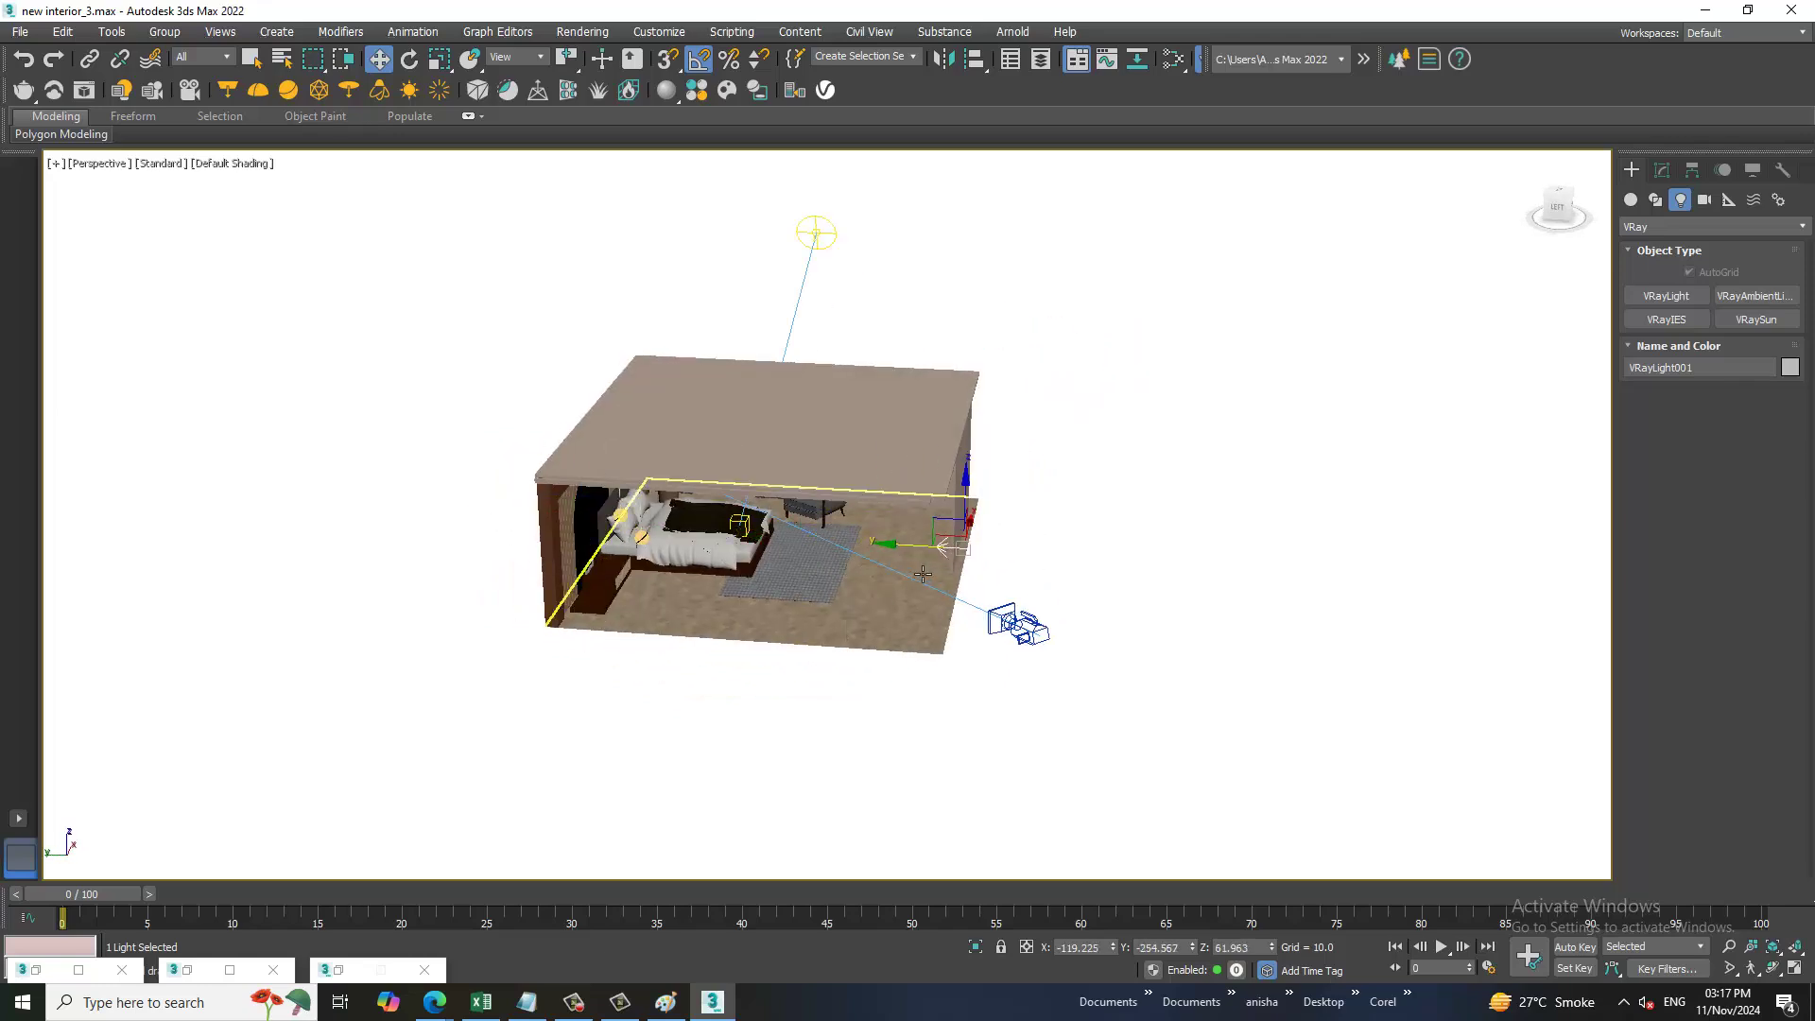
key("e")
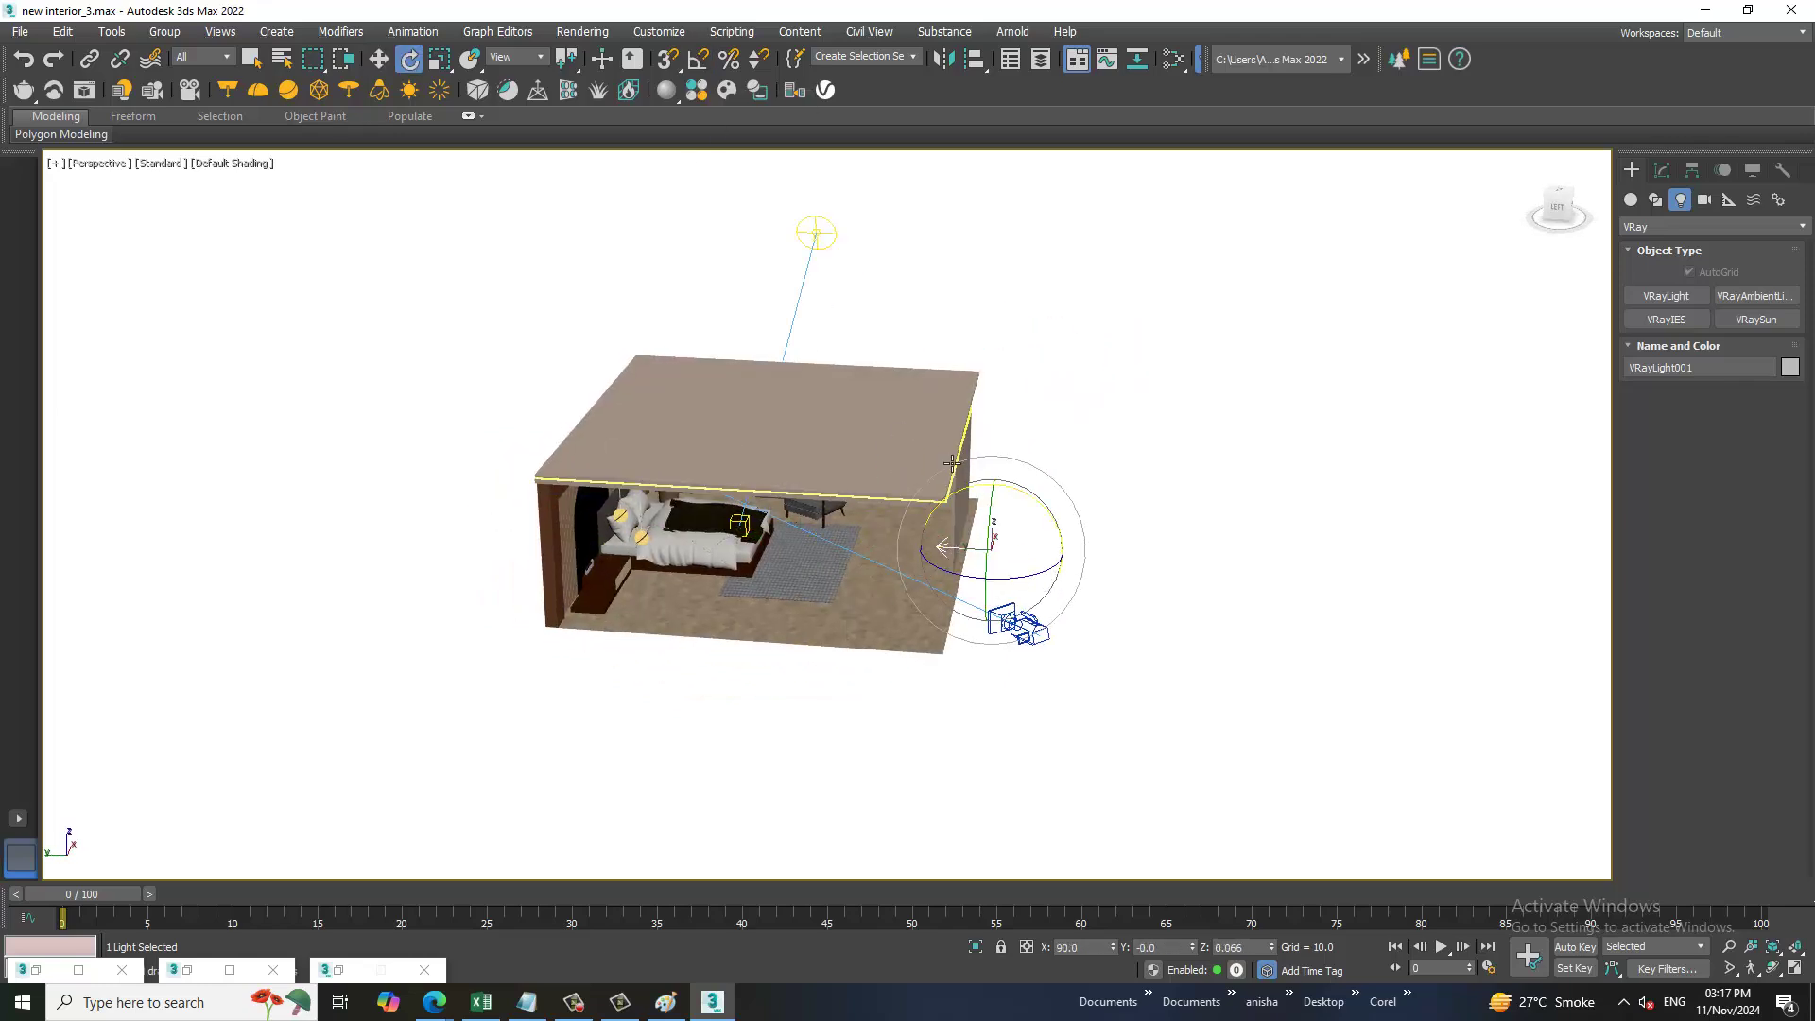
left_click_drag(1022, 579, 997, 570)
- Fine-tune the light's position near the window, then return to the maximized camera view
key("w")
middle_click_drag(998, 570, 1006, 549, "alt")
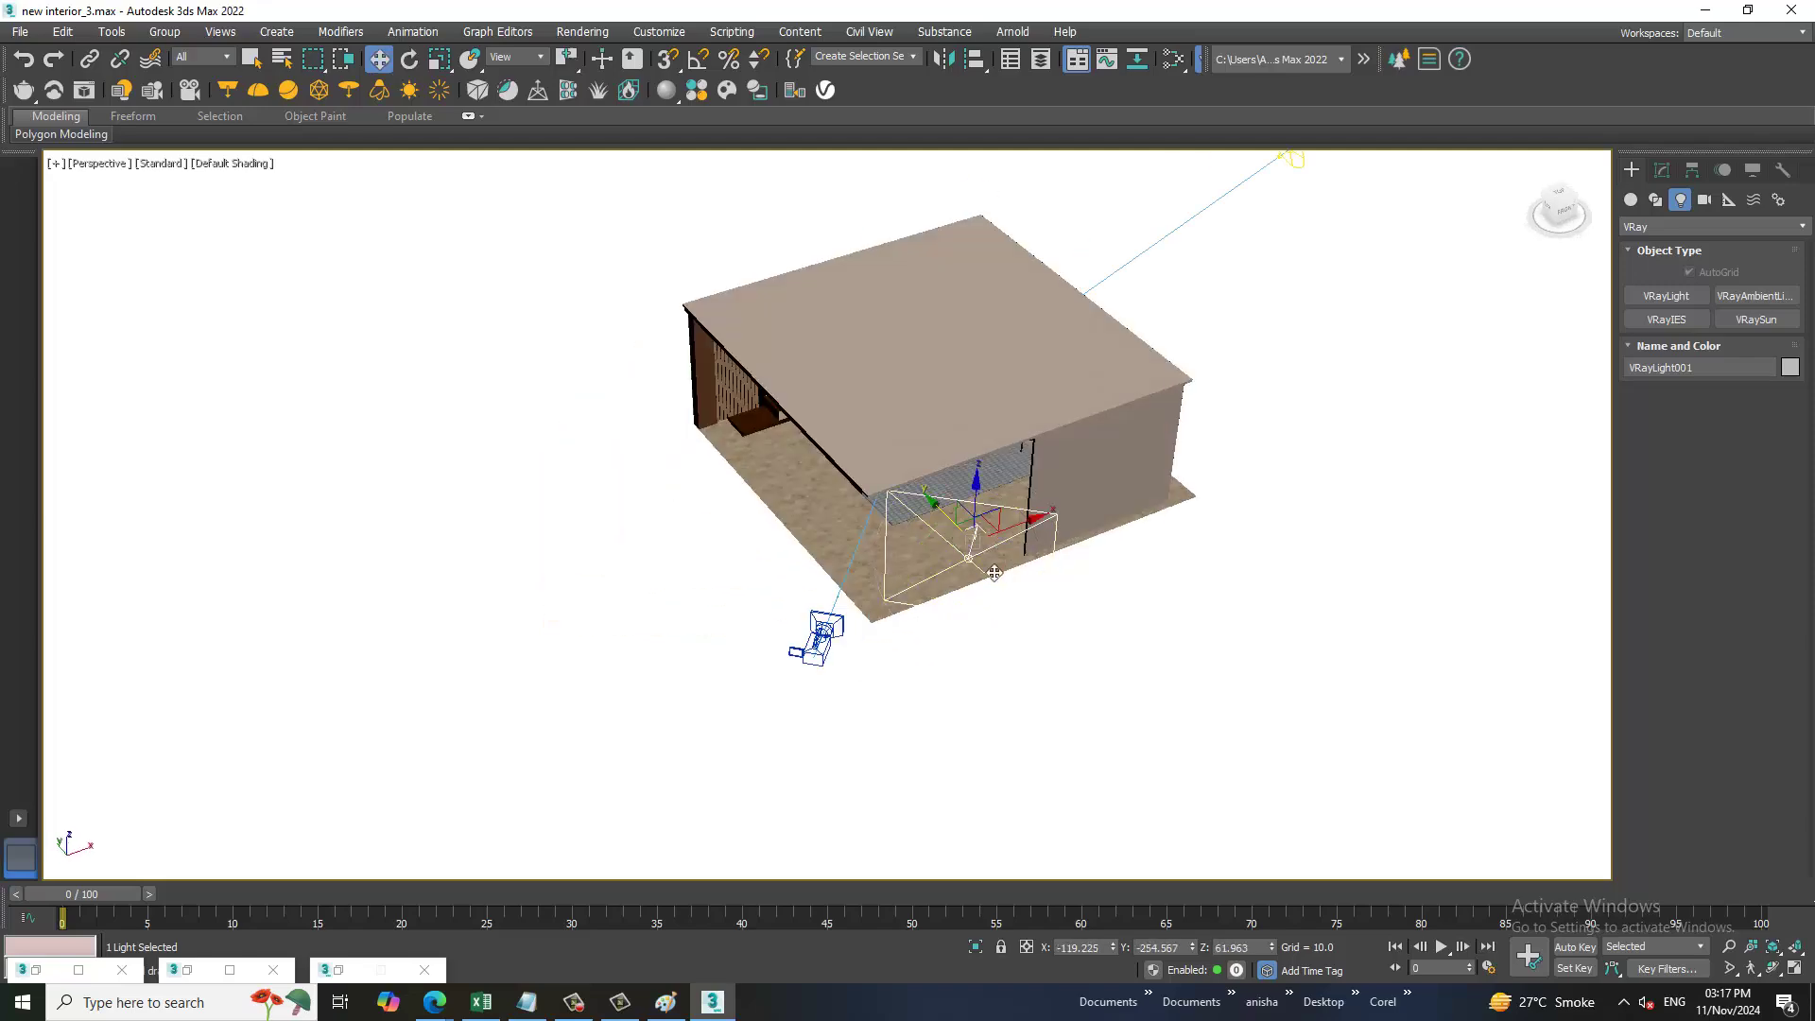
left_click_drag(1007, 548, 912, 557)
middle_click_drag(912, 558, 832, 578, "alt")
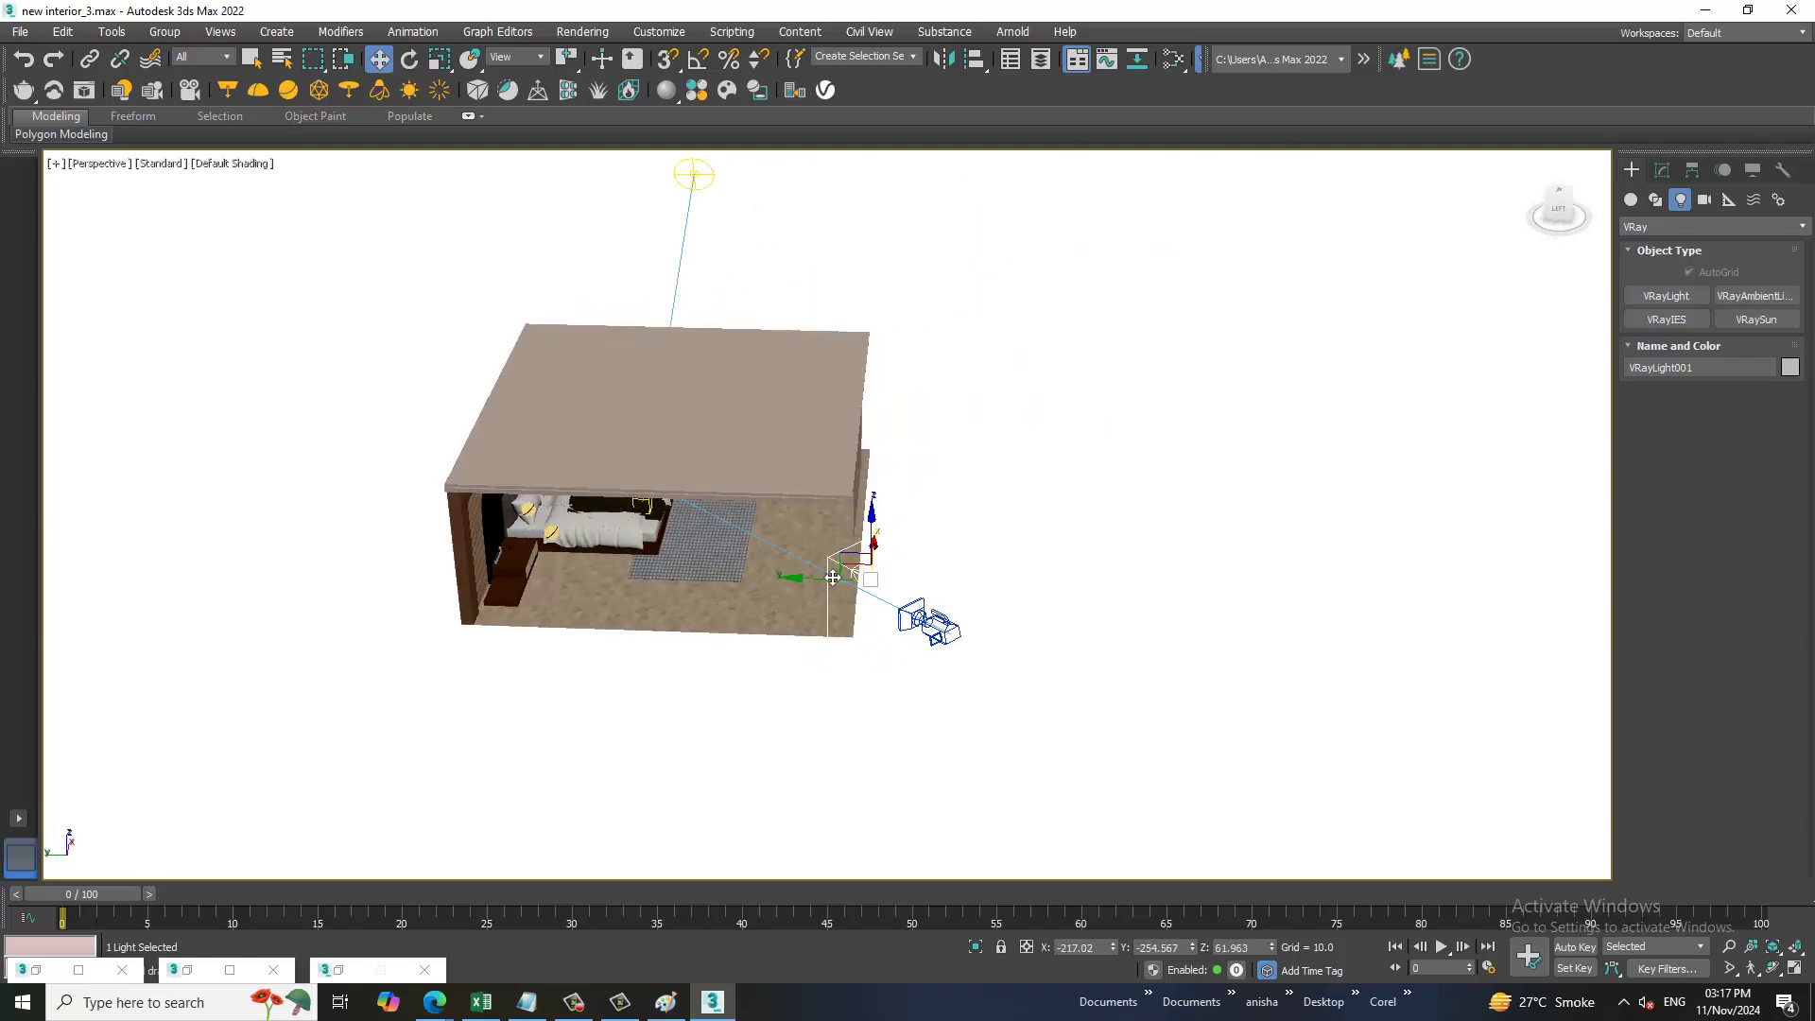
left_click_drag(823, 589, 819, 586)
middle_click_drag(819, 586, 832, 577, "alt")
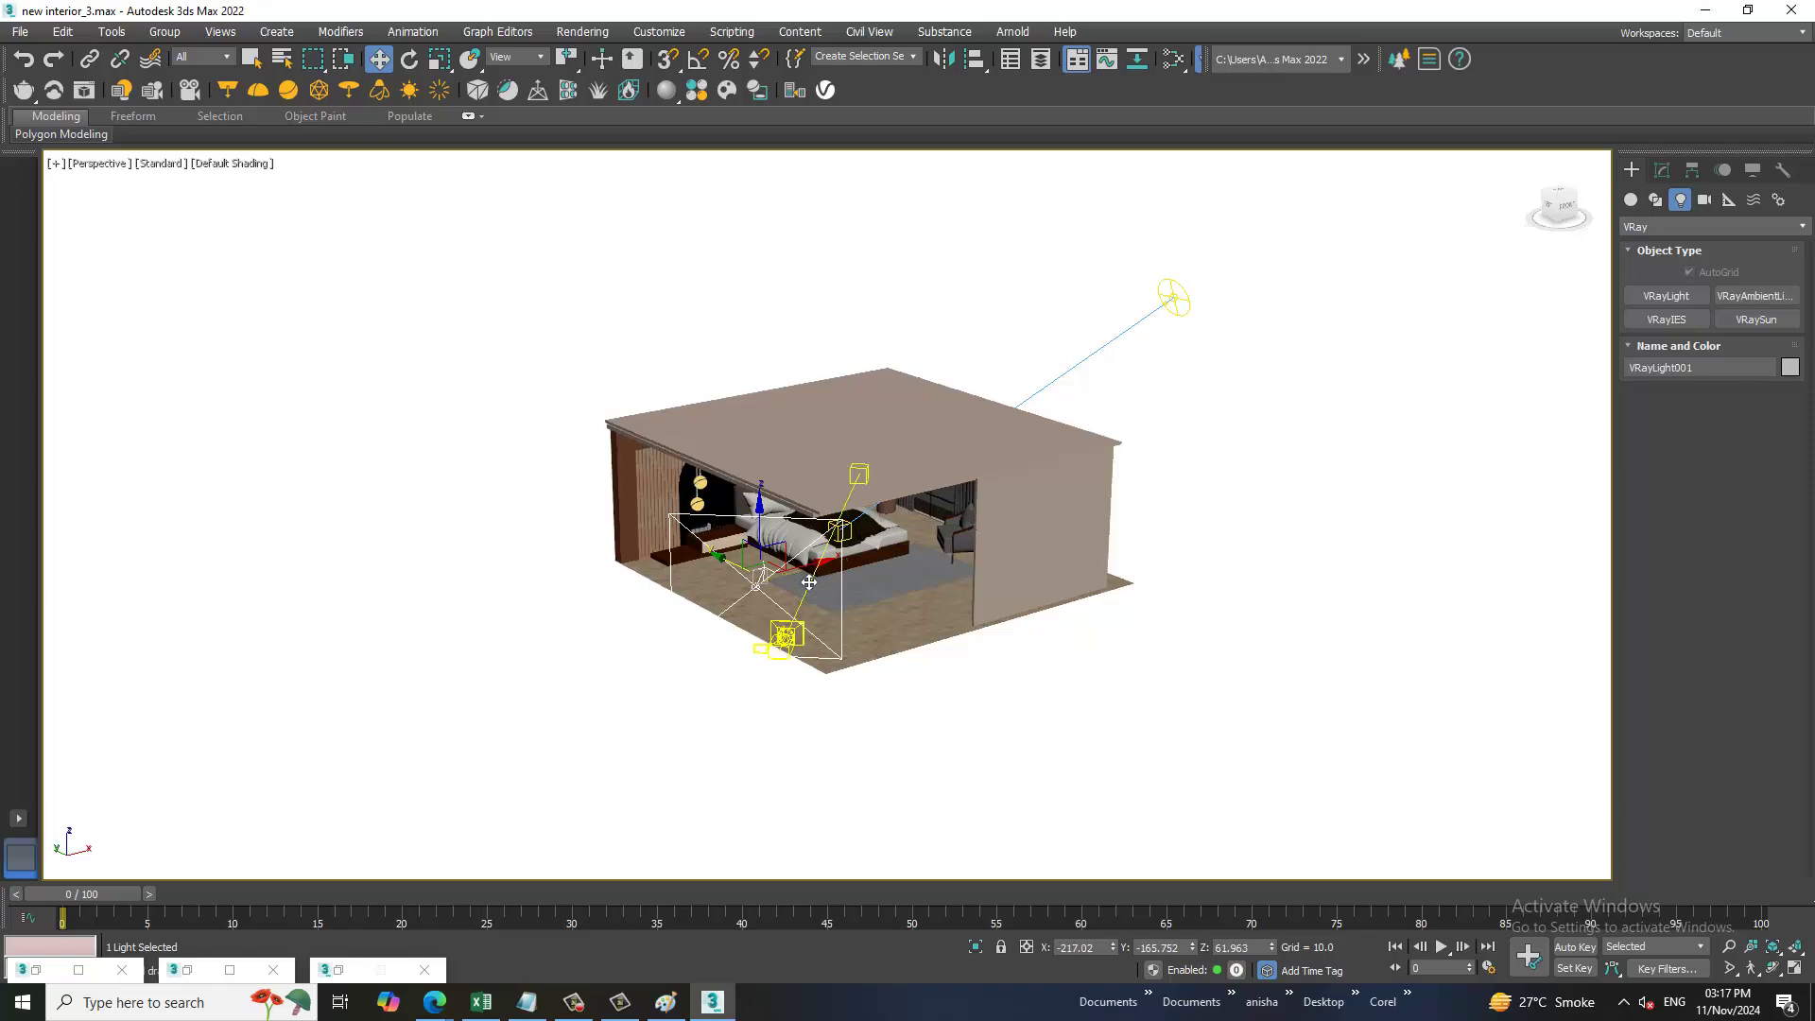
left_click_drag(832, 577, 828, 575)
middle_click_drag(828, 575, 851, 567, "alt")
key("alt+w")
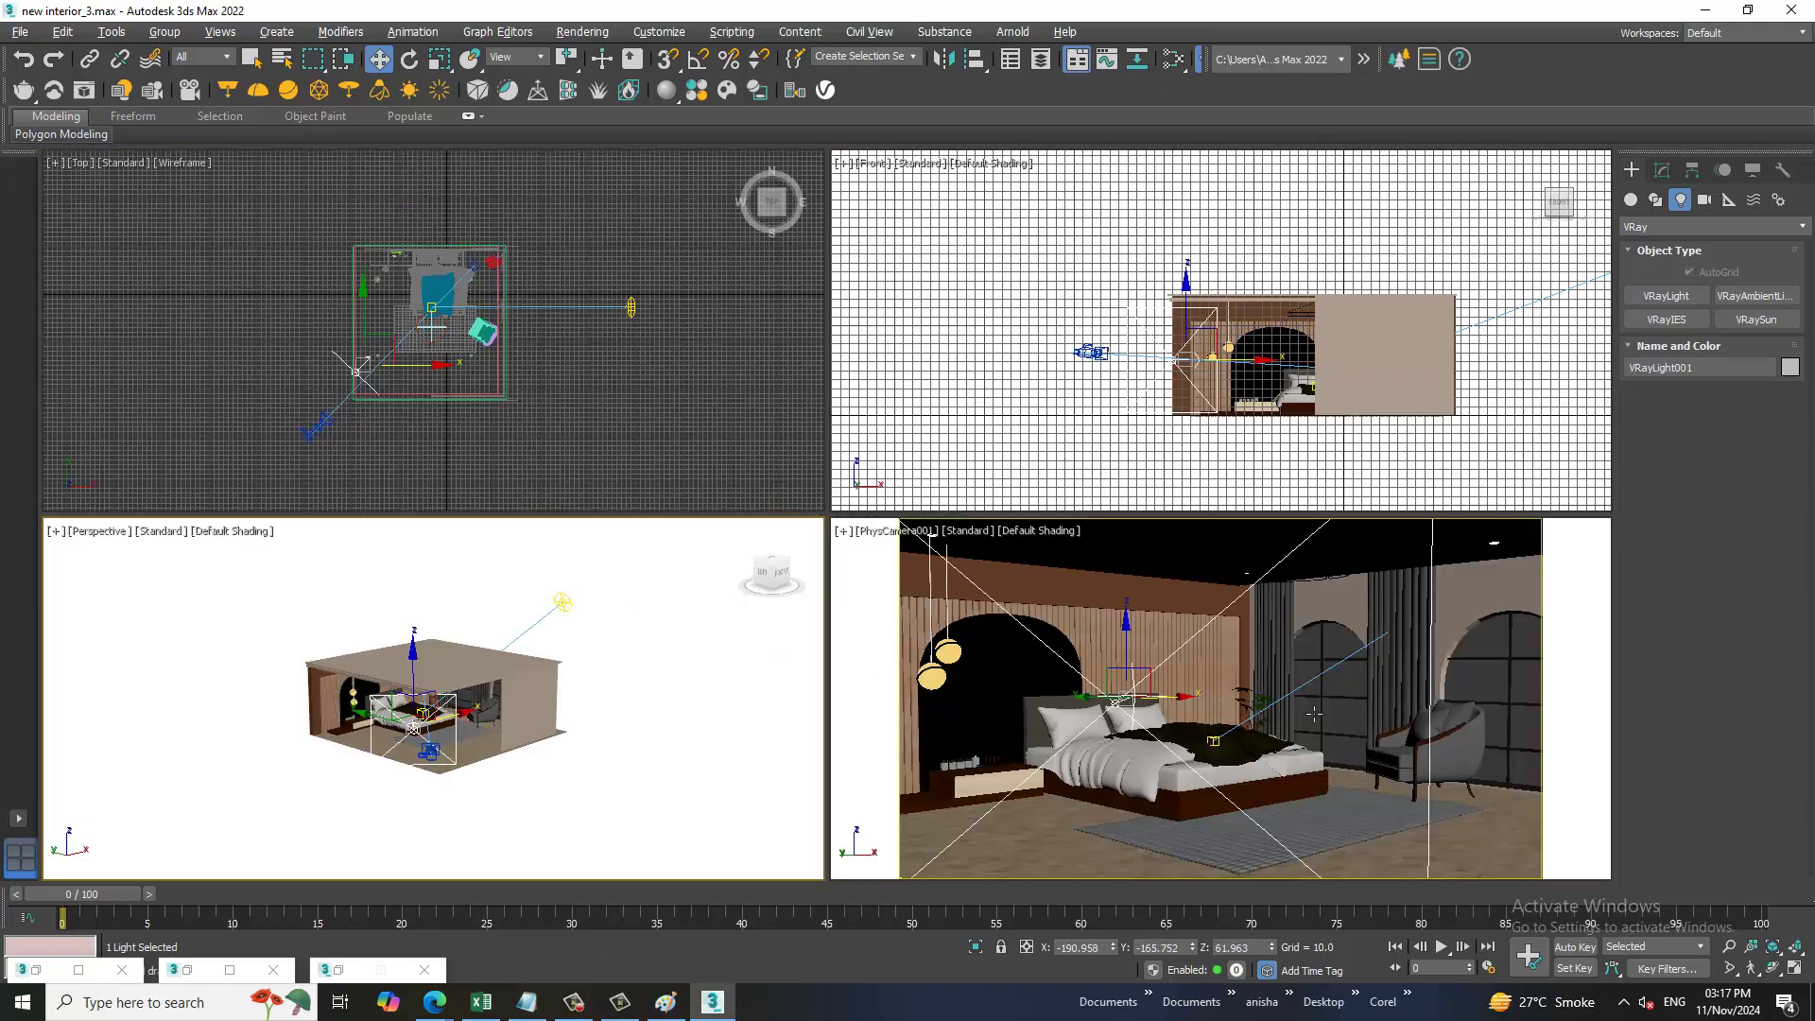
key("alt+w")
- Test-render the camera view, then select VRayLight001 for editing
left_click(582, 32)
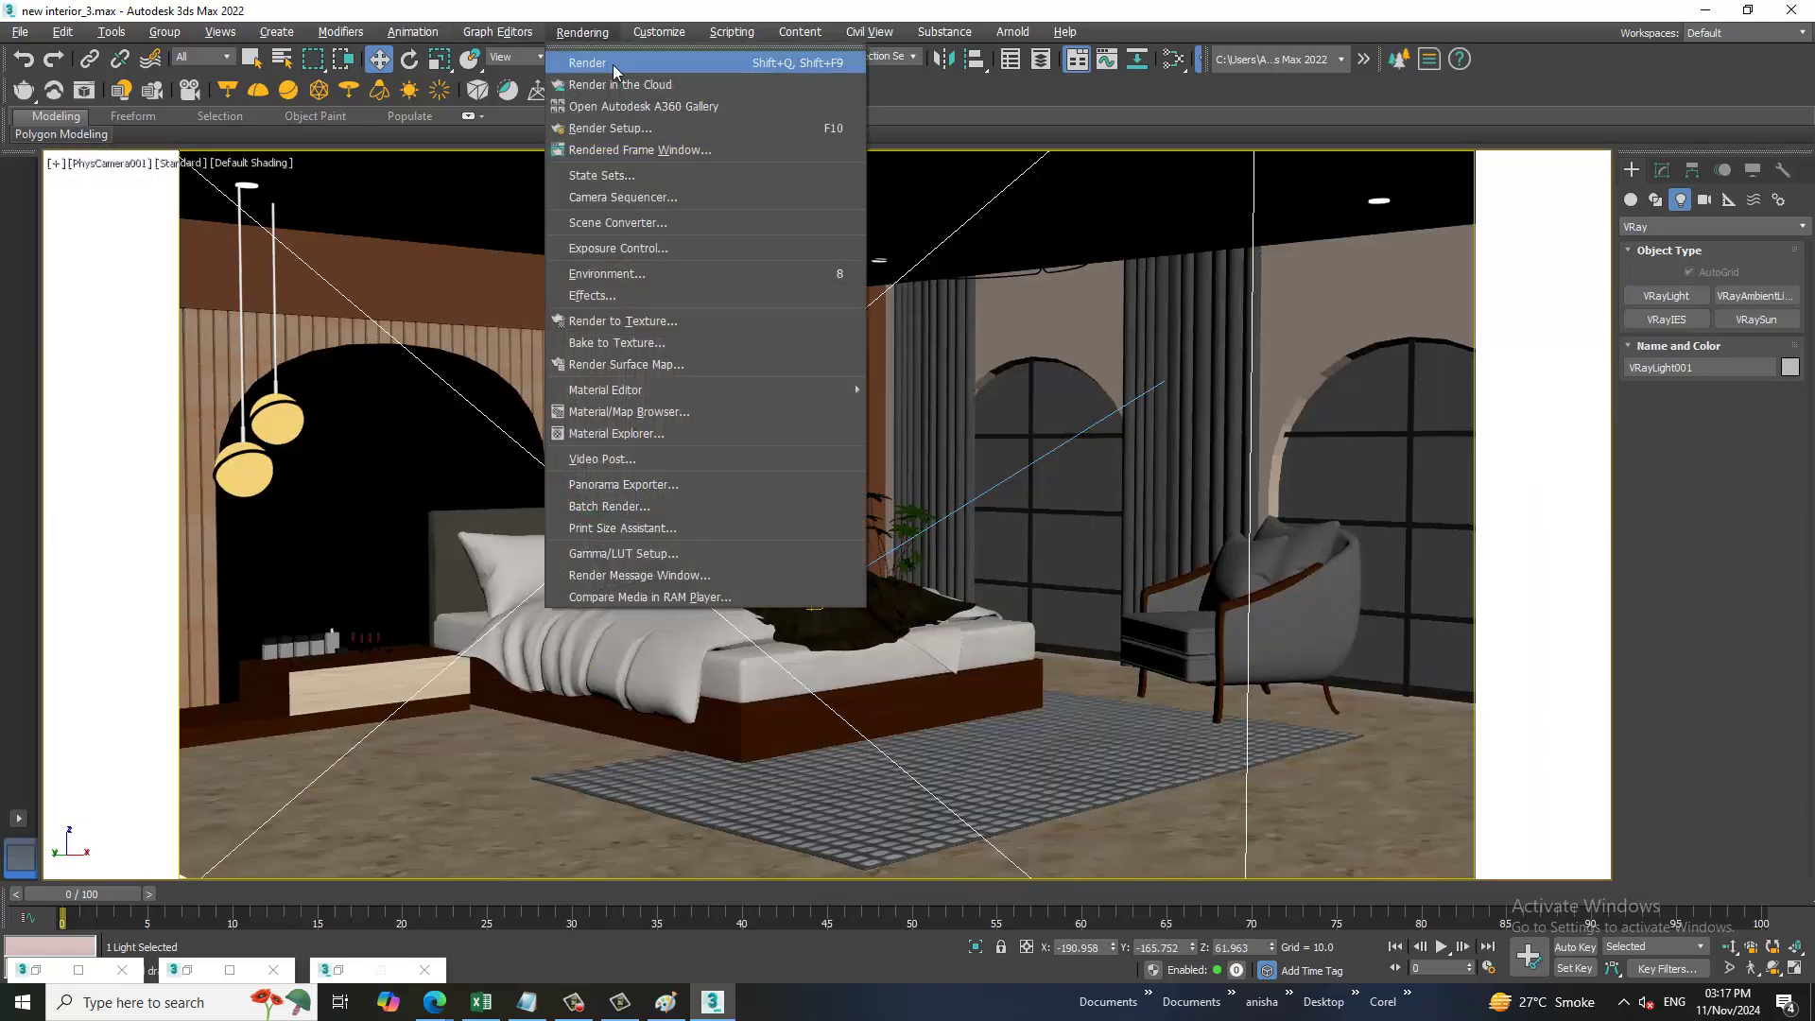
left_click(614, 64)
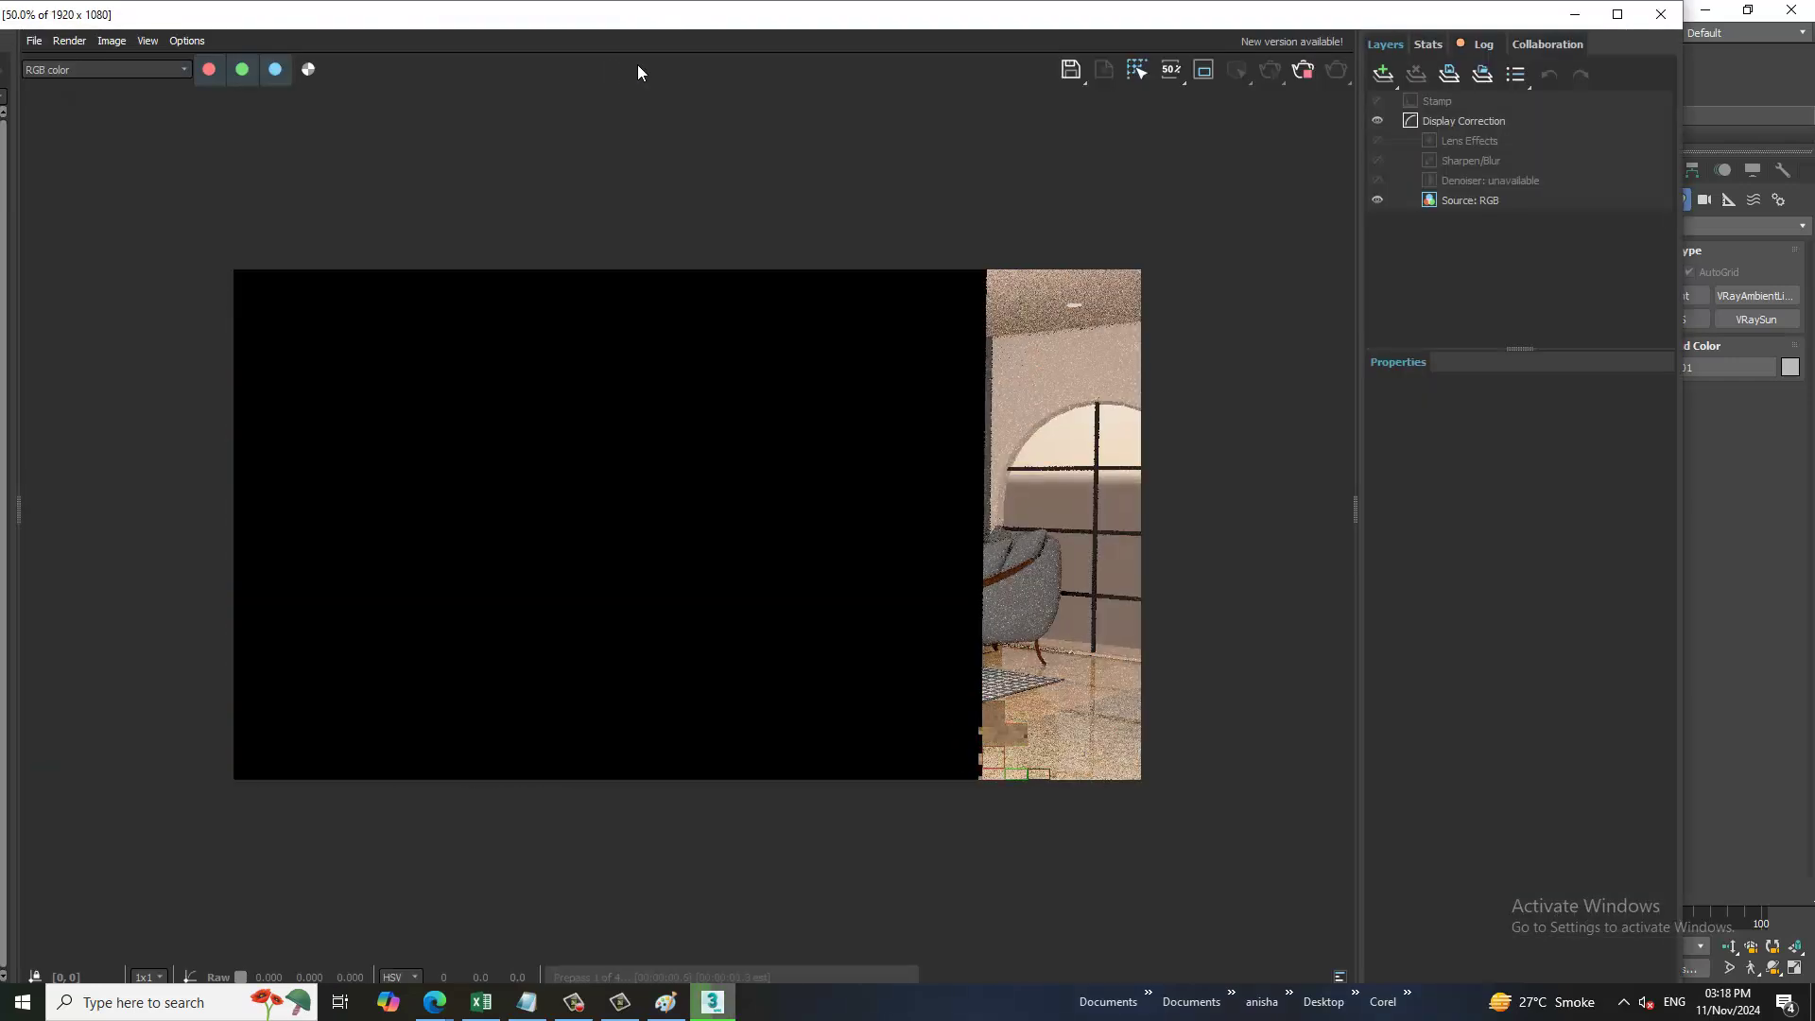
left_click(1661, 14)
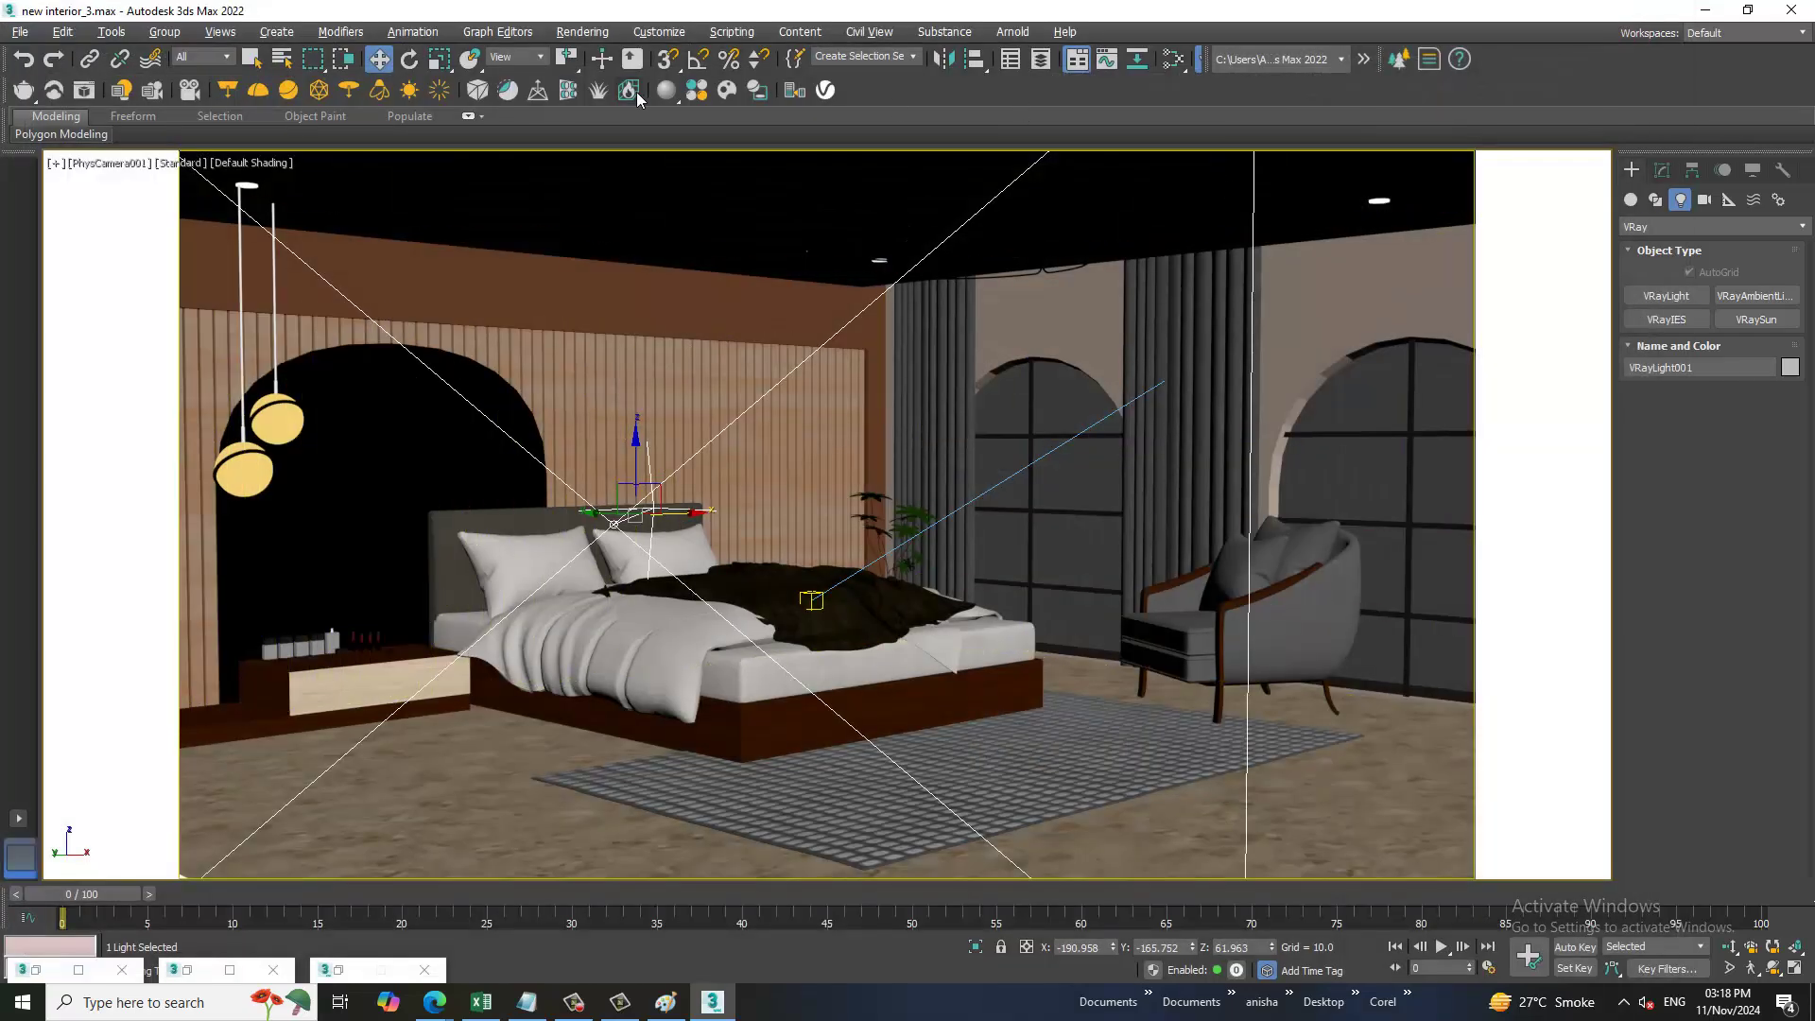
left_click(1136, 372)
left_click(1661, 171)
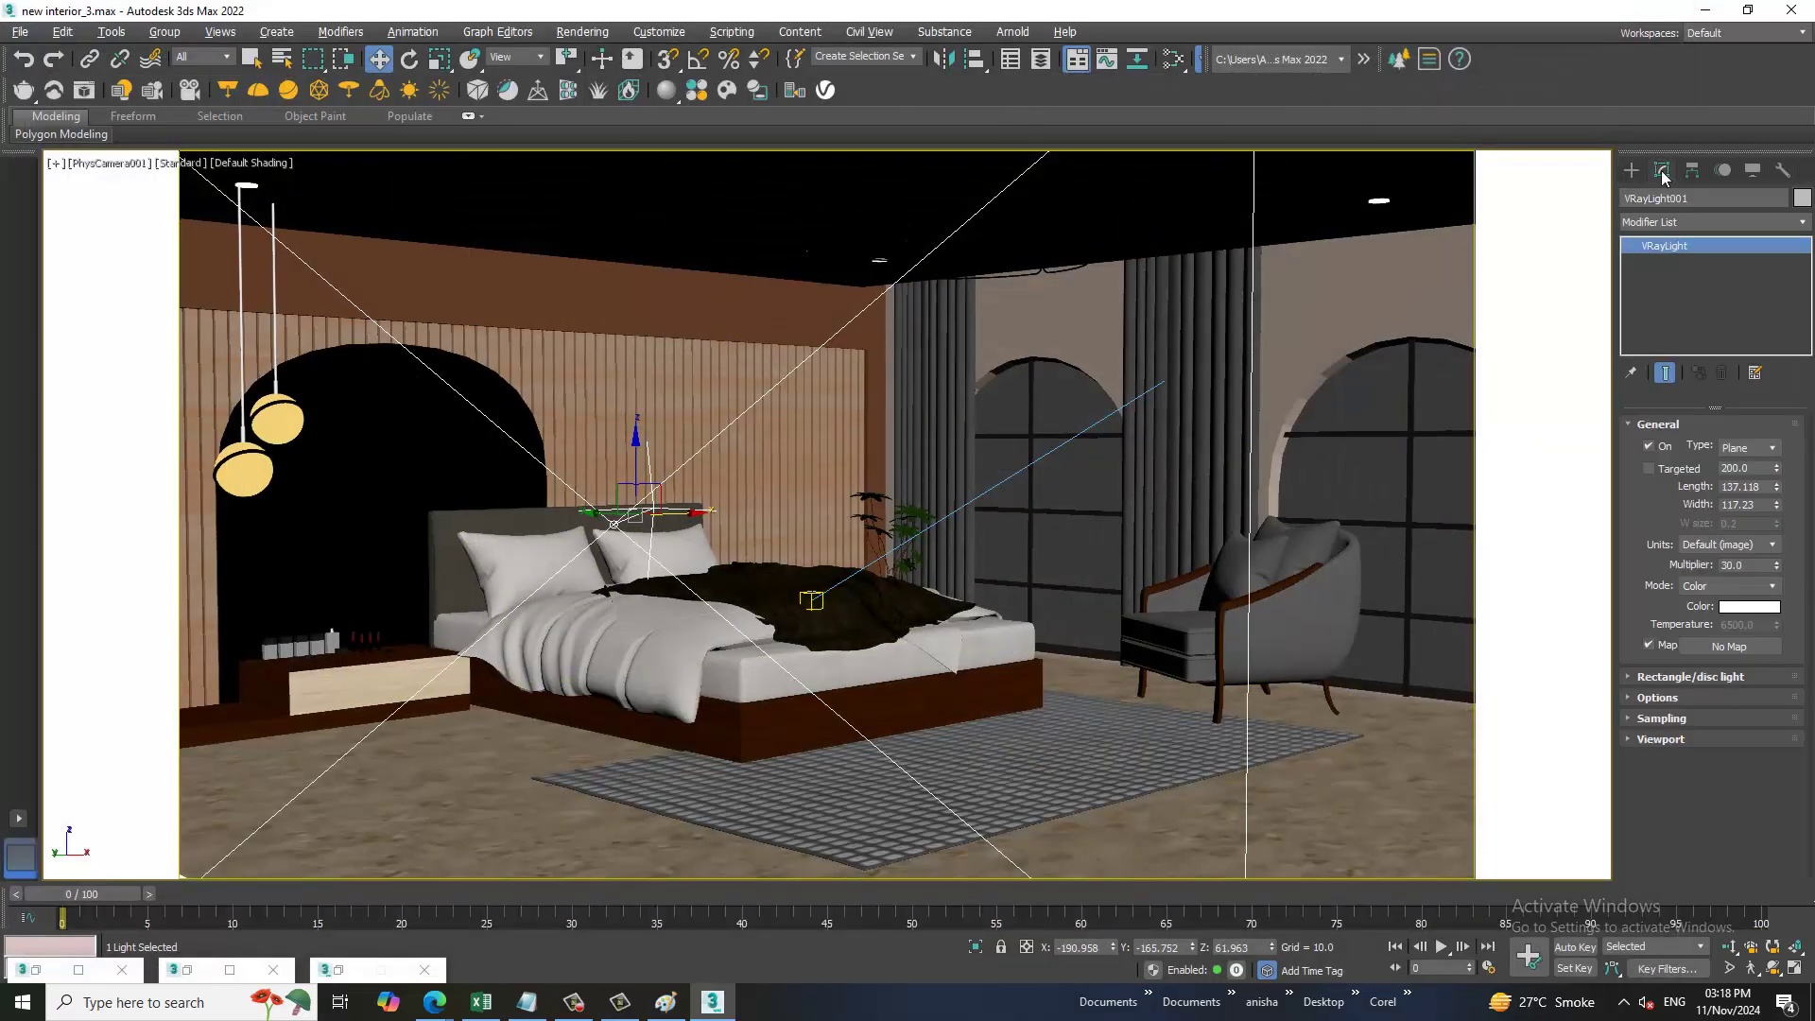
- Set VRayLight001 to Temperature mode at 4875, make it invisible, and render
left_click(1718, 588)
left_click_drag(1777, 625, 1781, 650)
left_click(1679, 697)
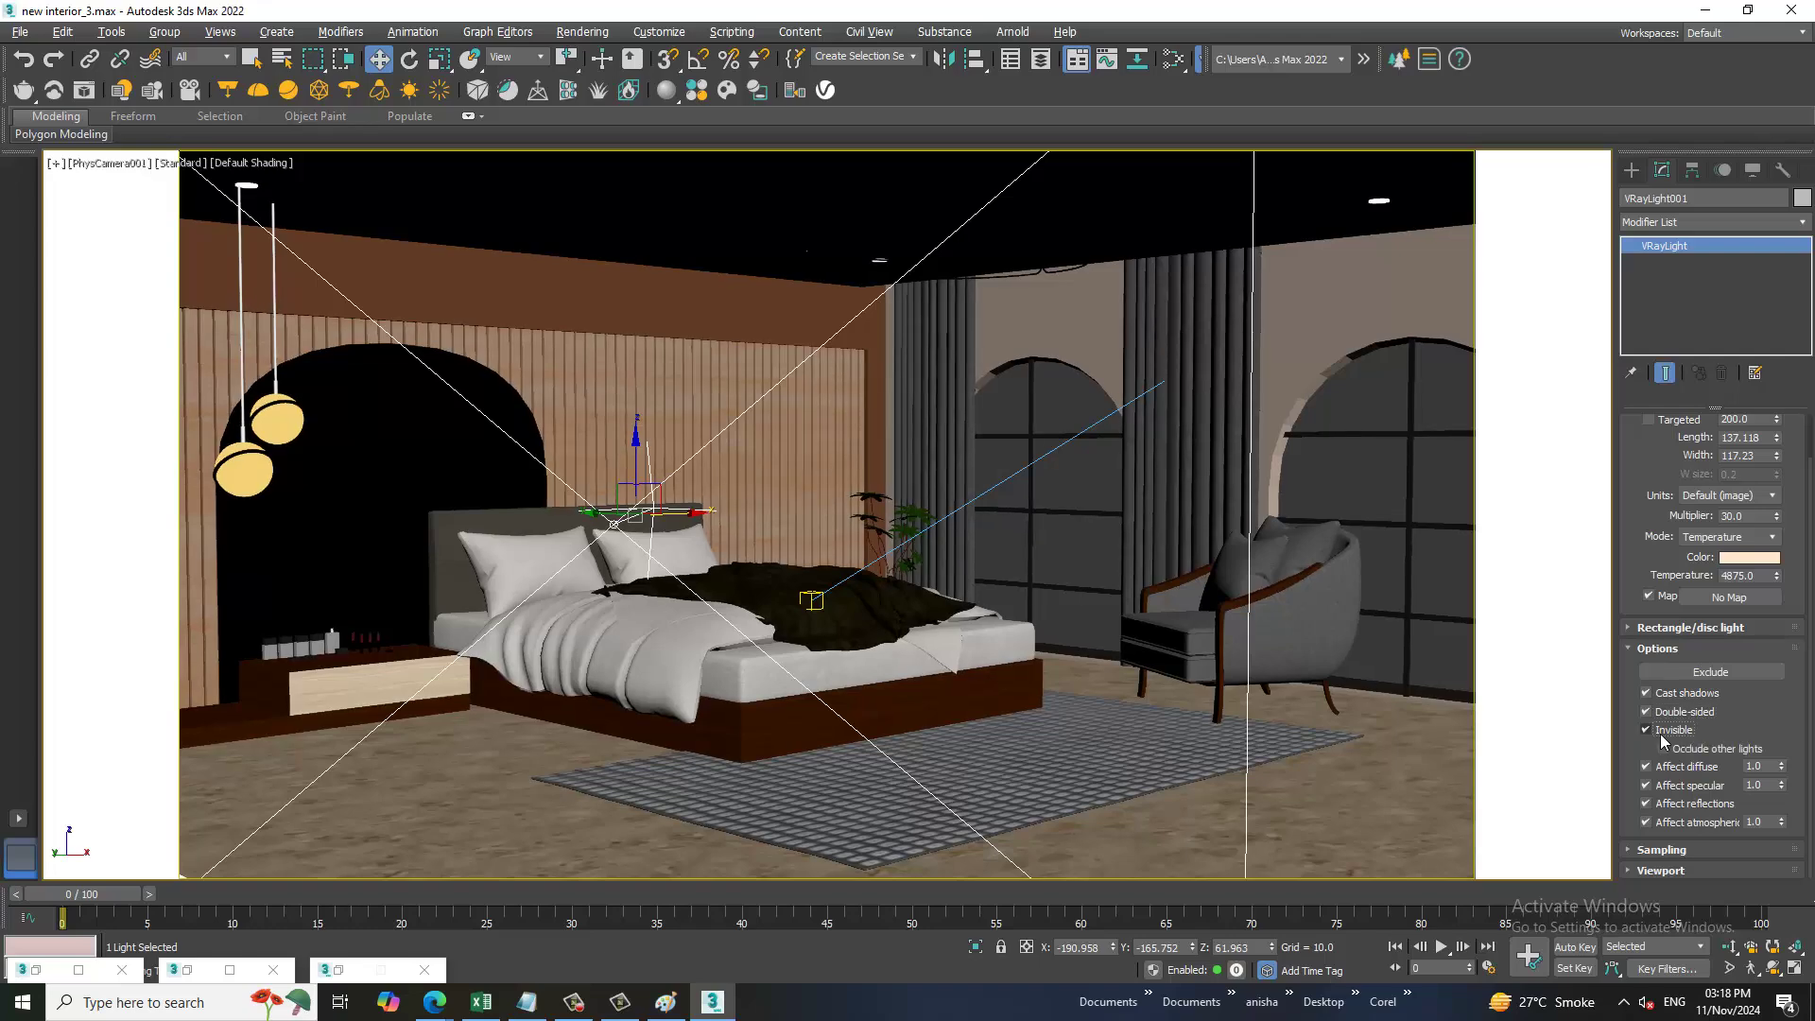
left_click(1661, 734)
left_click(596, 33)
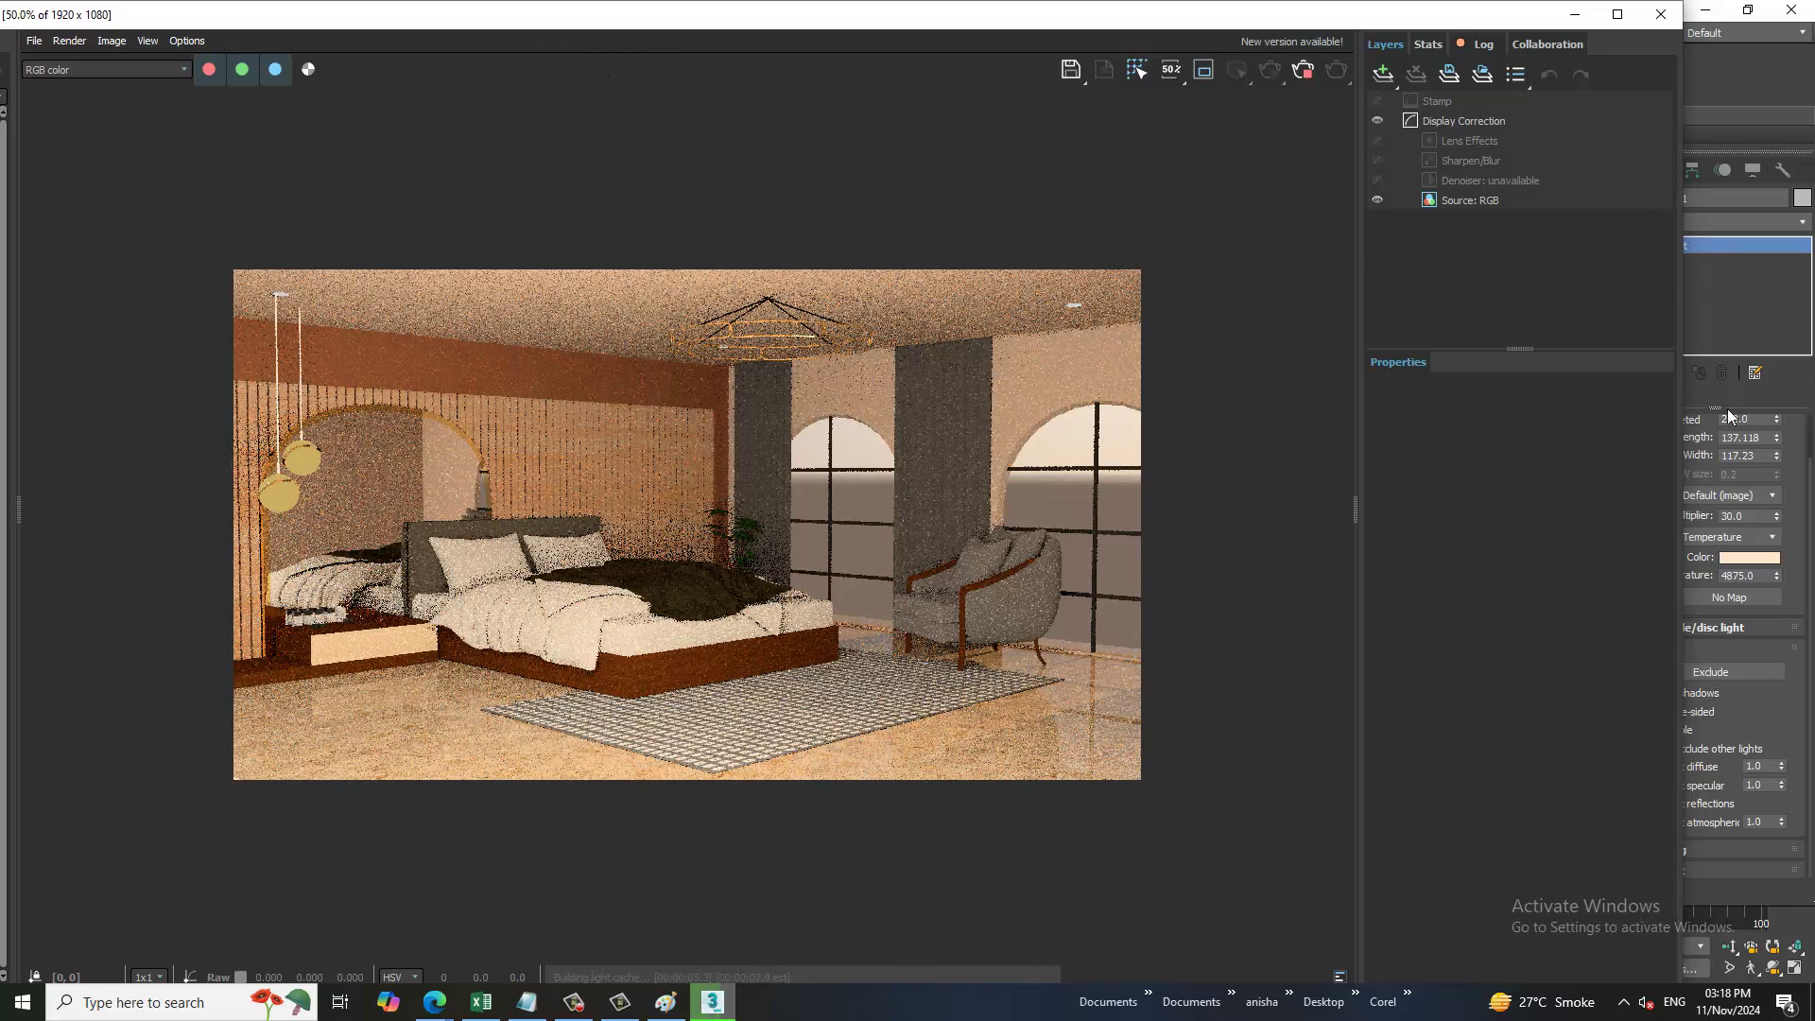
- Lower VRayLight001's multiplier from 30 to 0.5 and re-render in the frame buffer
left_click(1759, 525)
type("0.5")
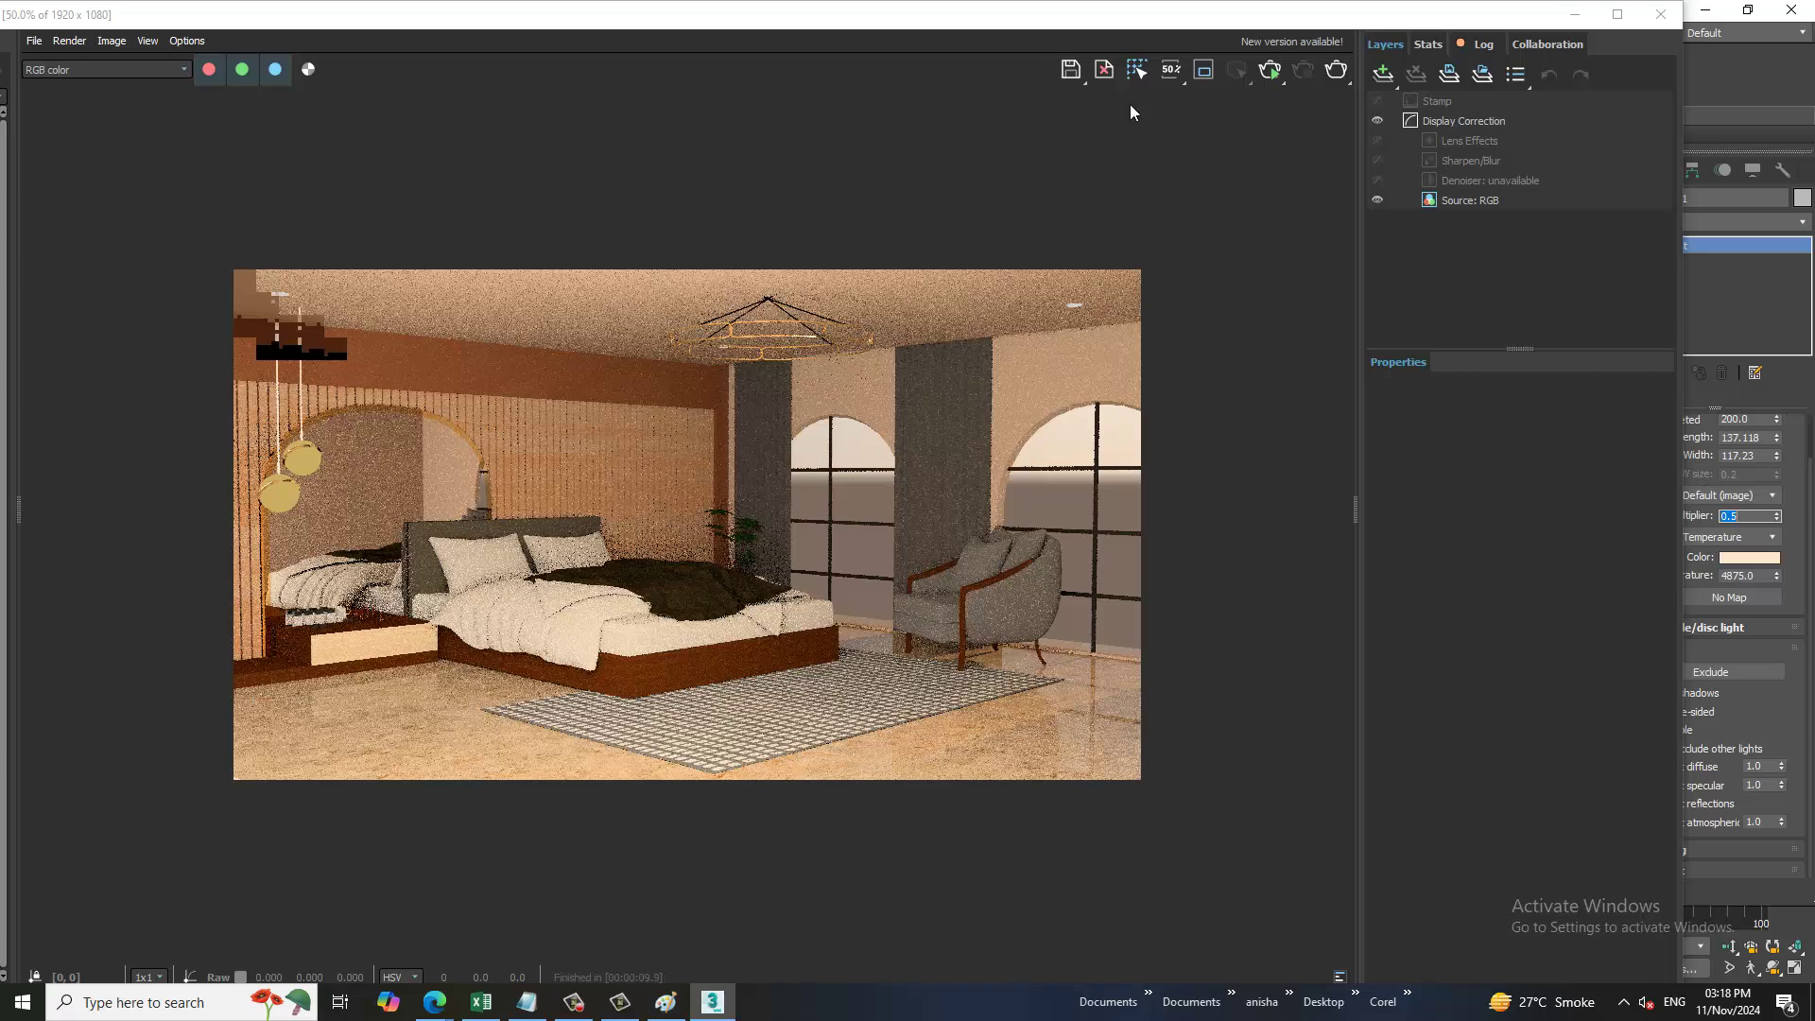
left_click(1336, 70)
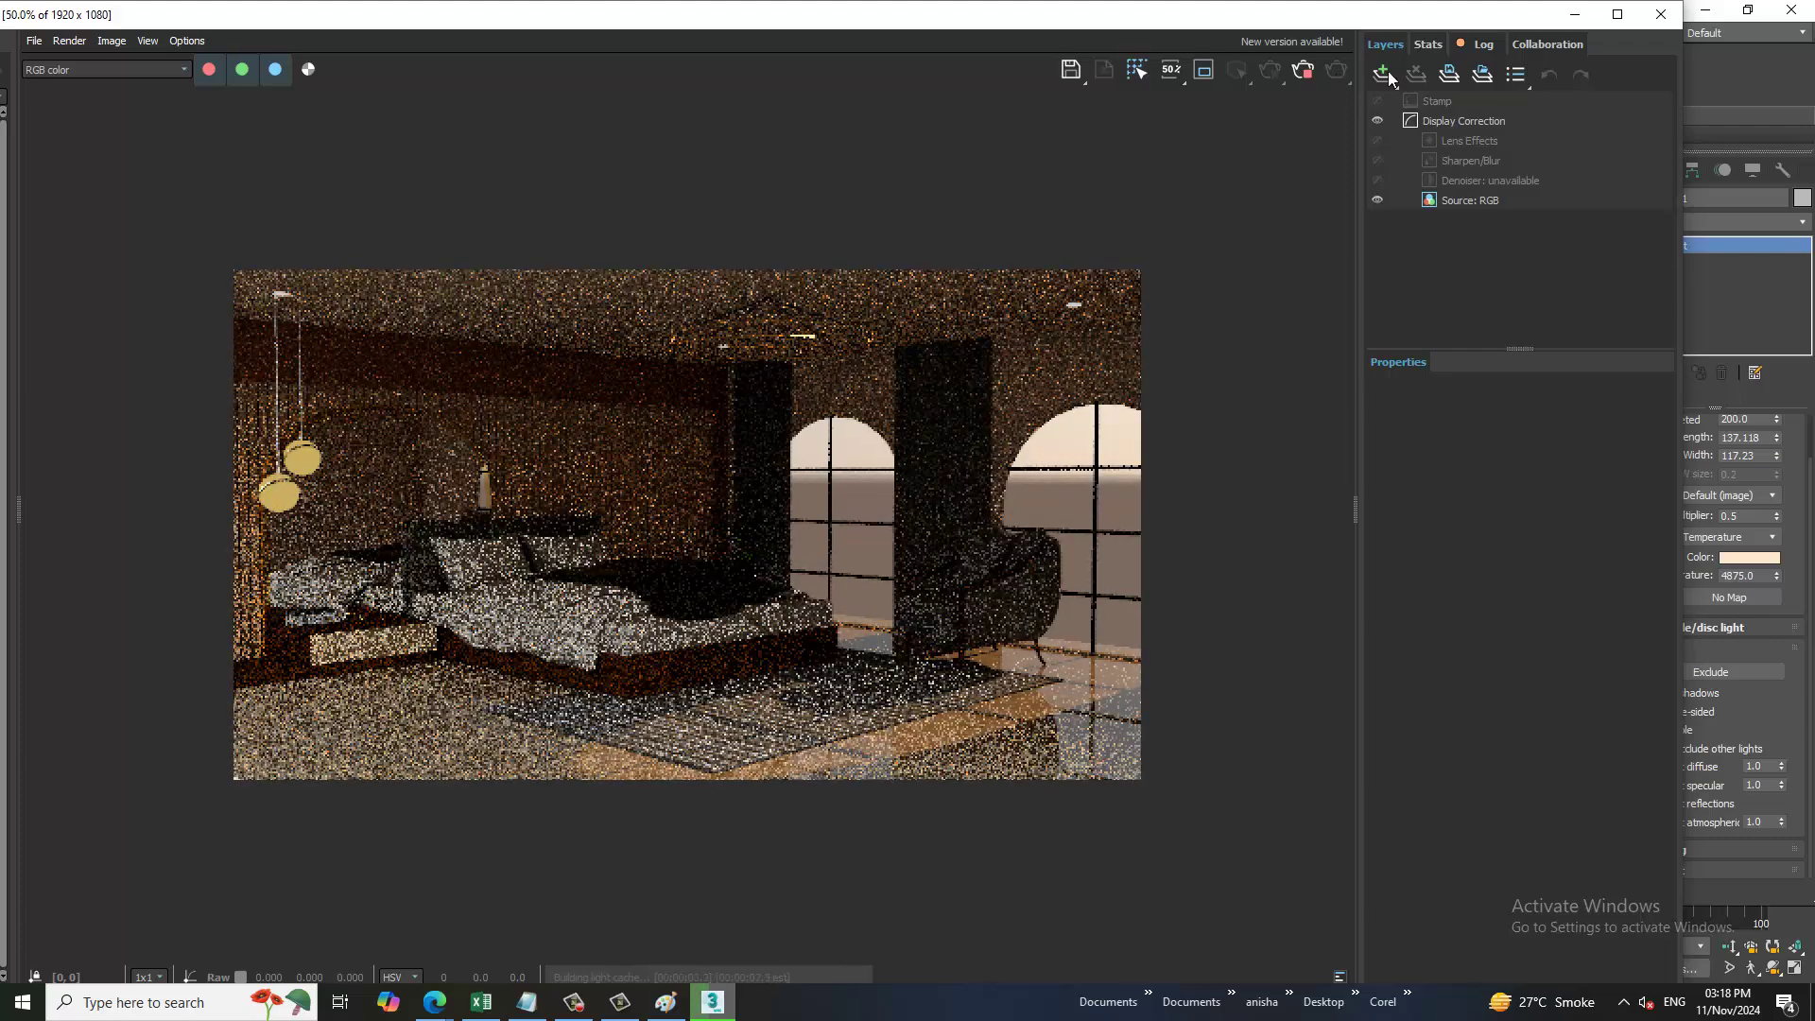
left_click(1661, 14)
- Raise the VRaySun intensity multiplier to 5.0 and render the maximized camera view
key("alt+w")
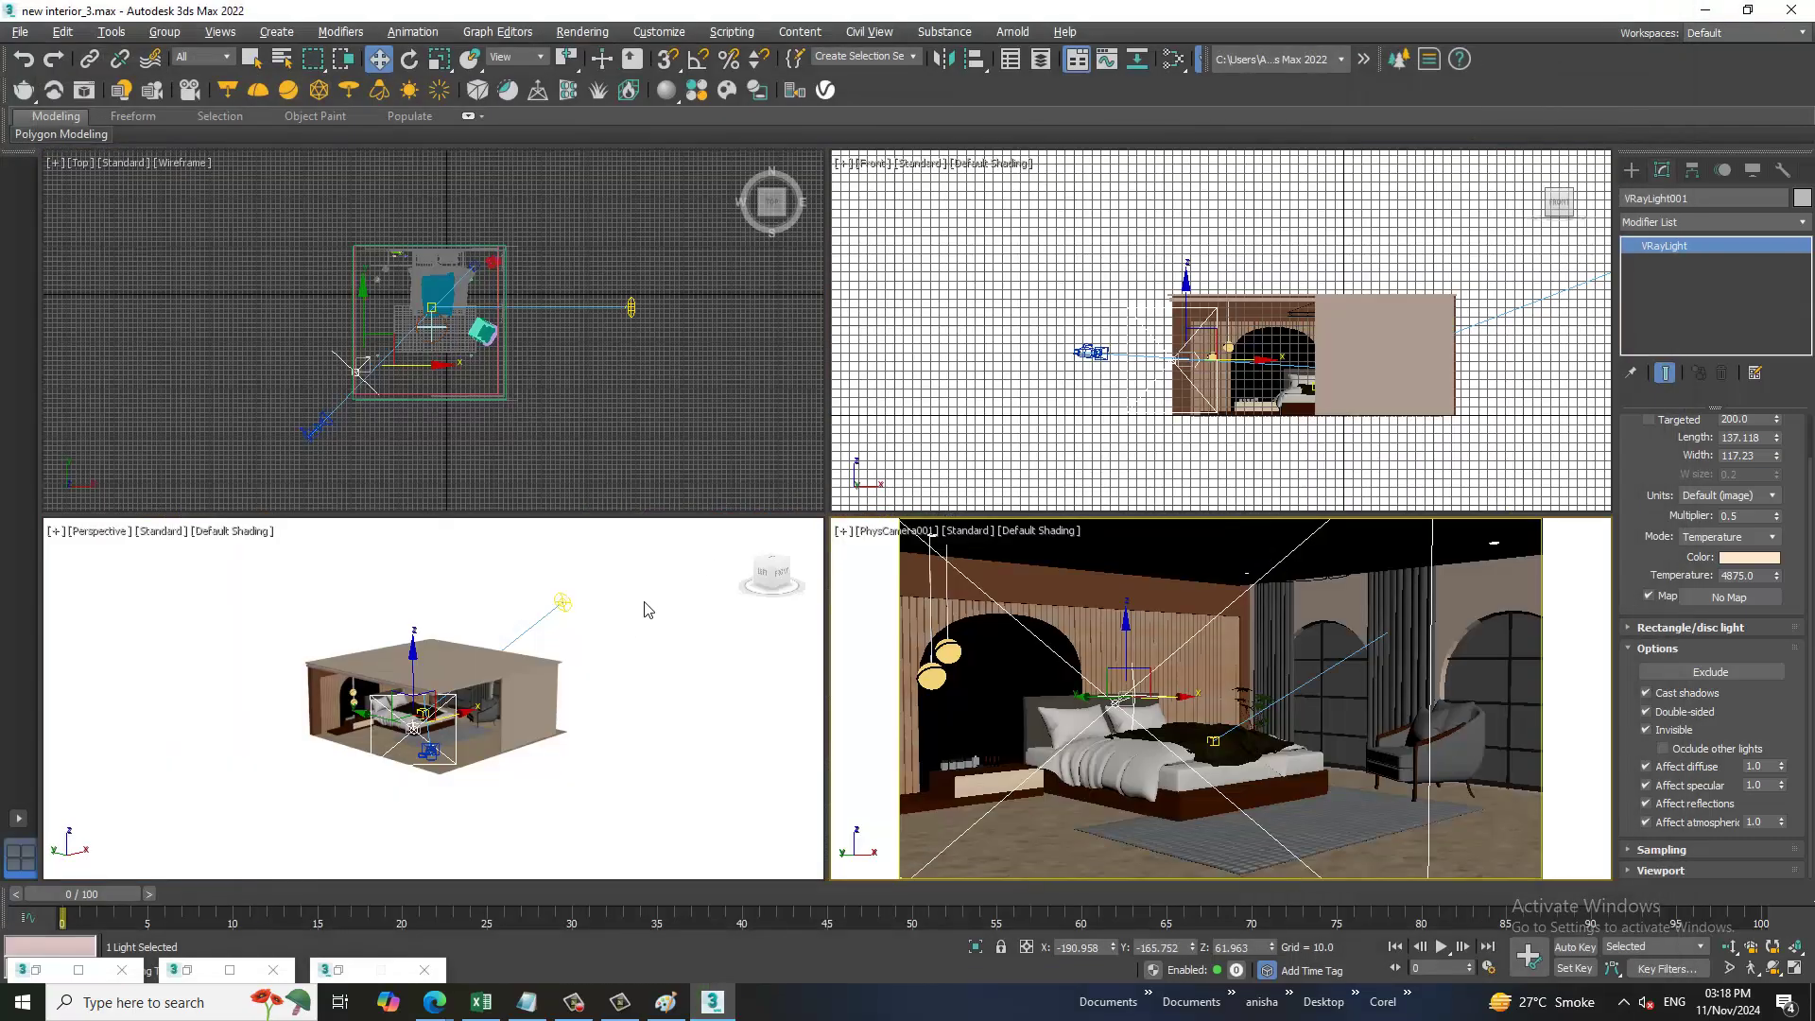
left_click(567, 609)
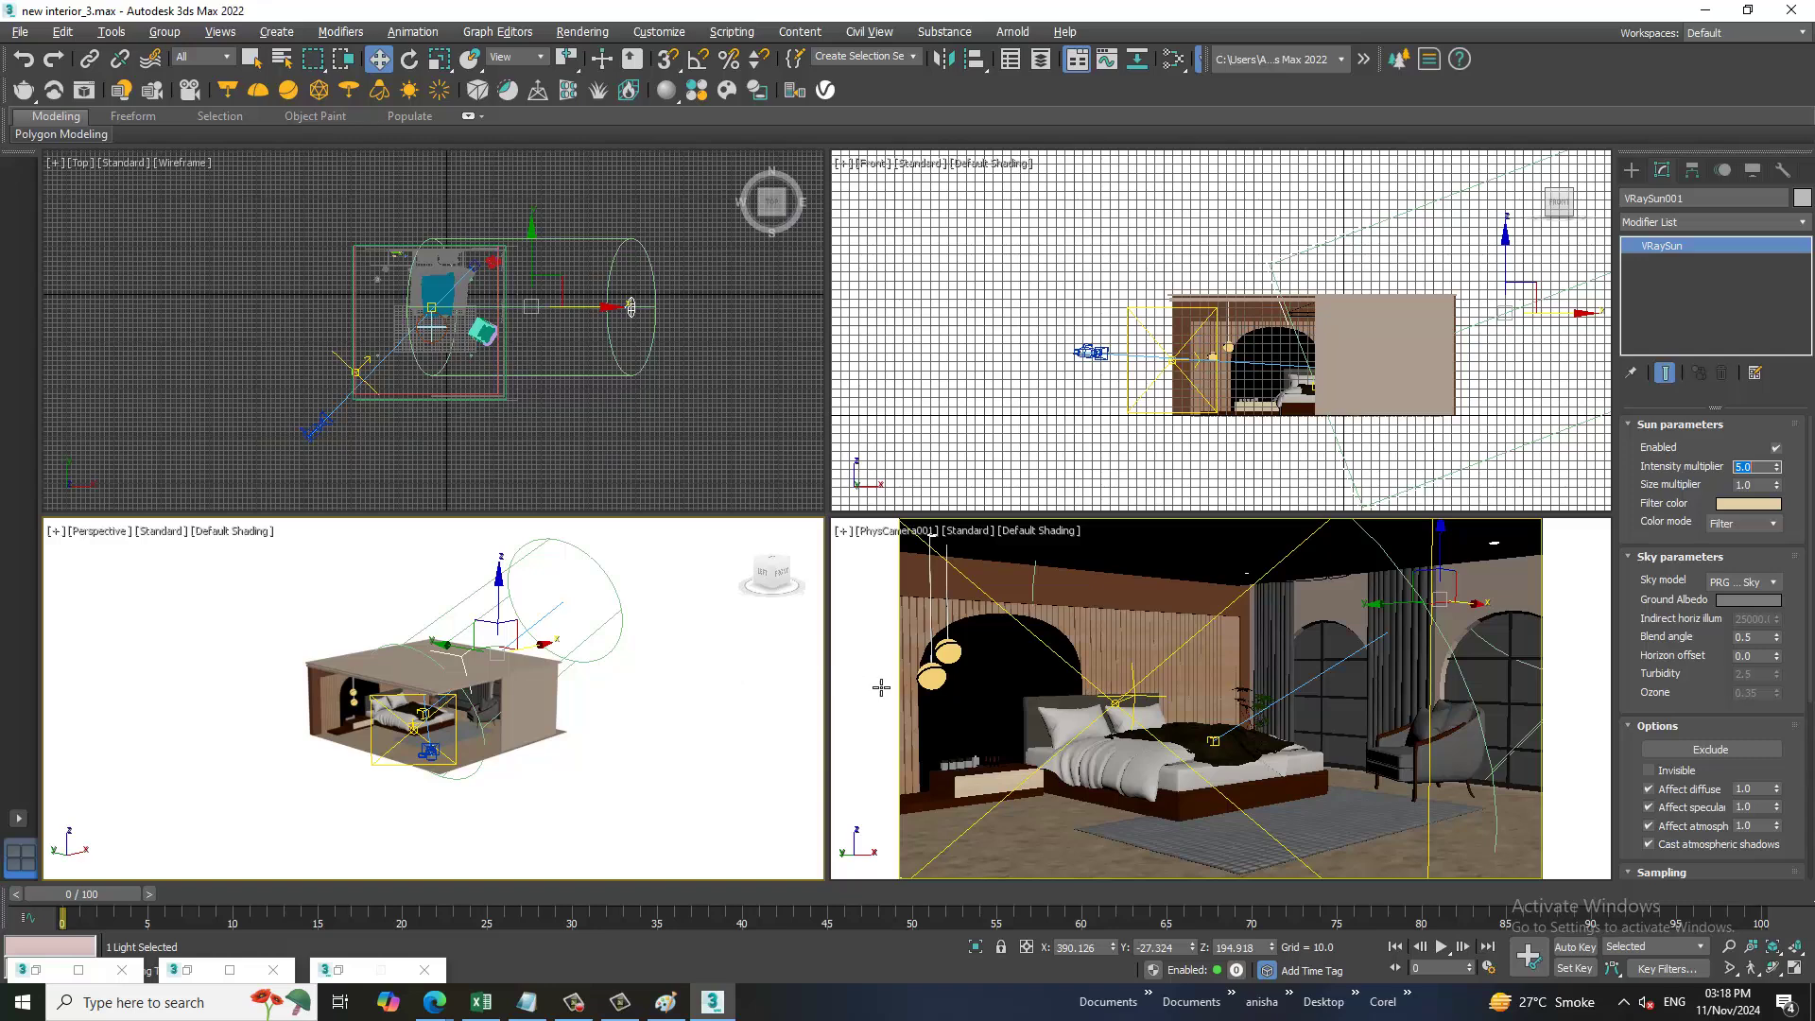
left_click(1030, 695)
key("alt+w")
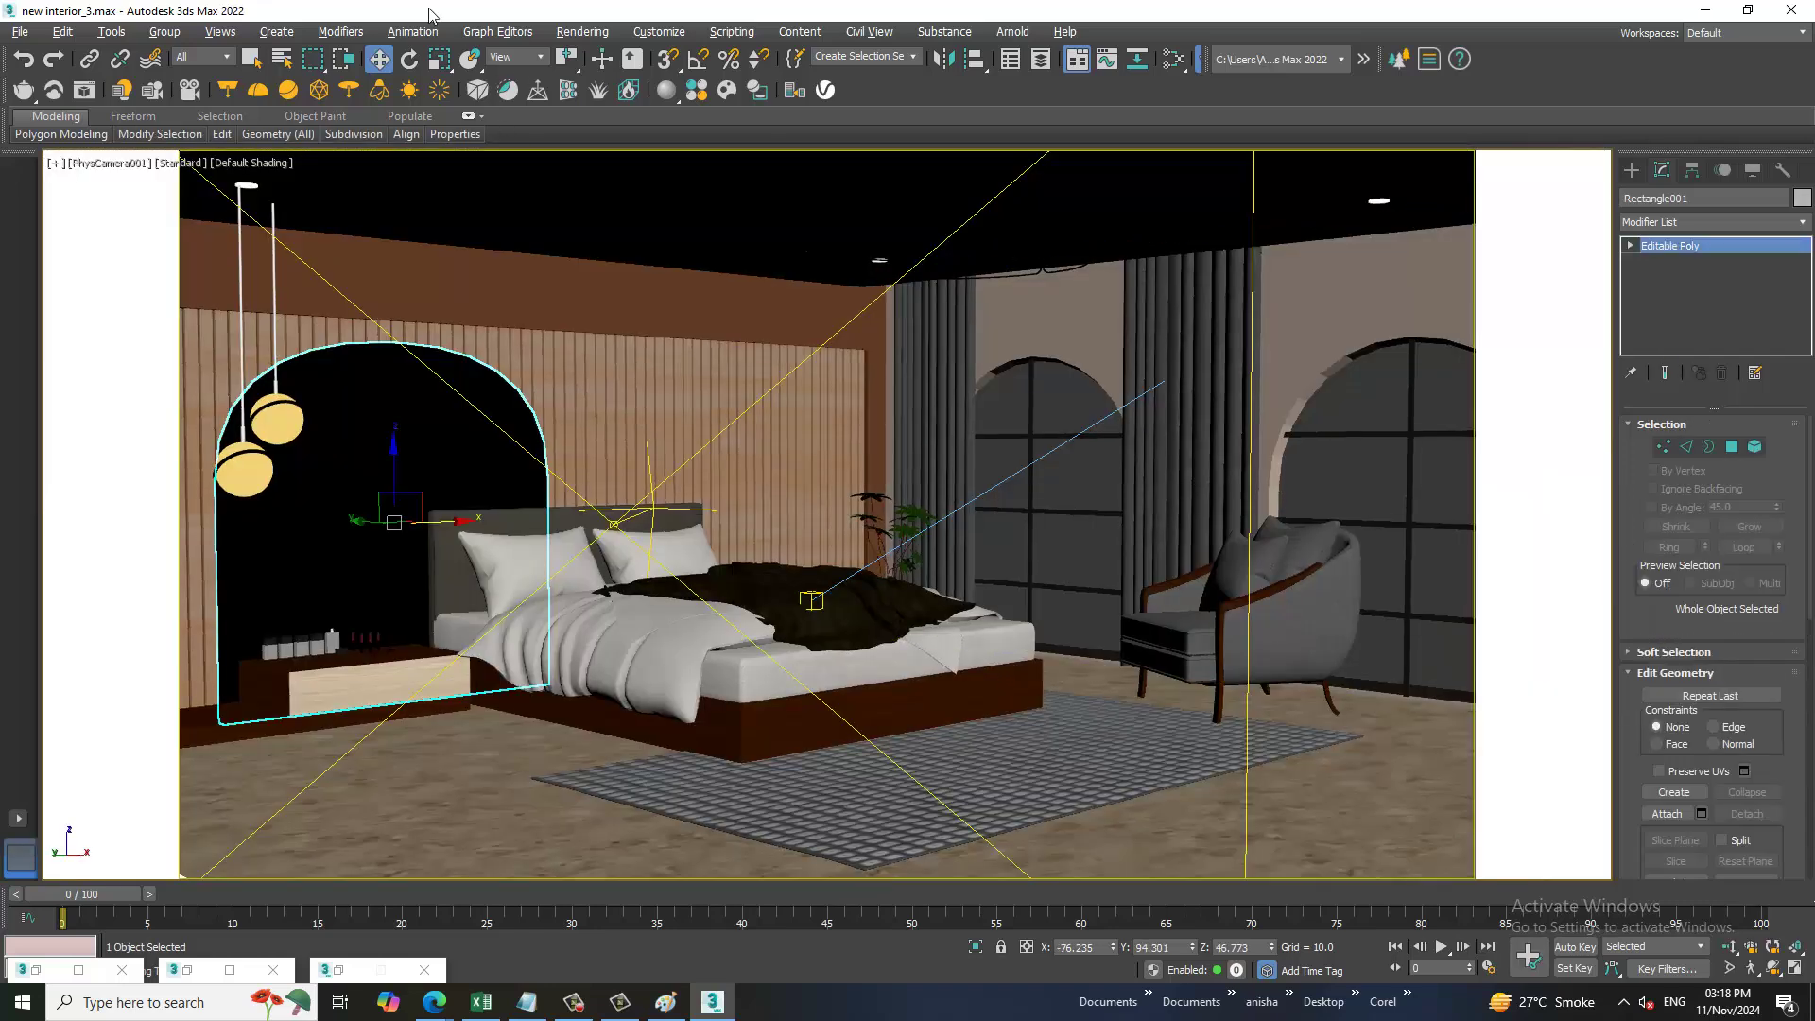
left_click(581, 33)
left_click(612, 59)
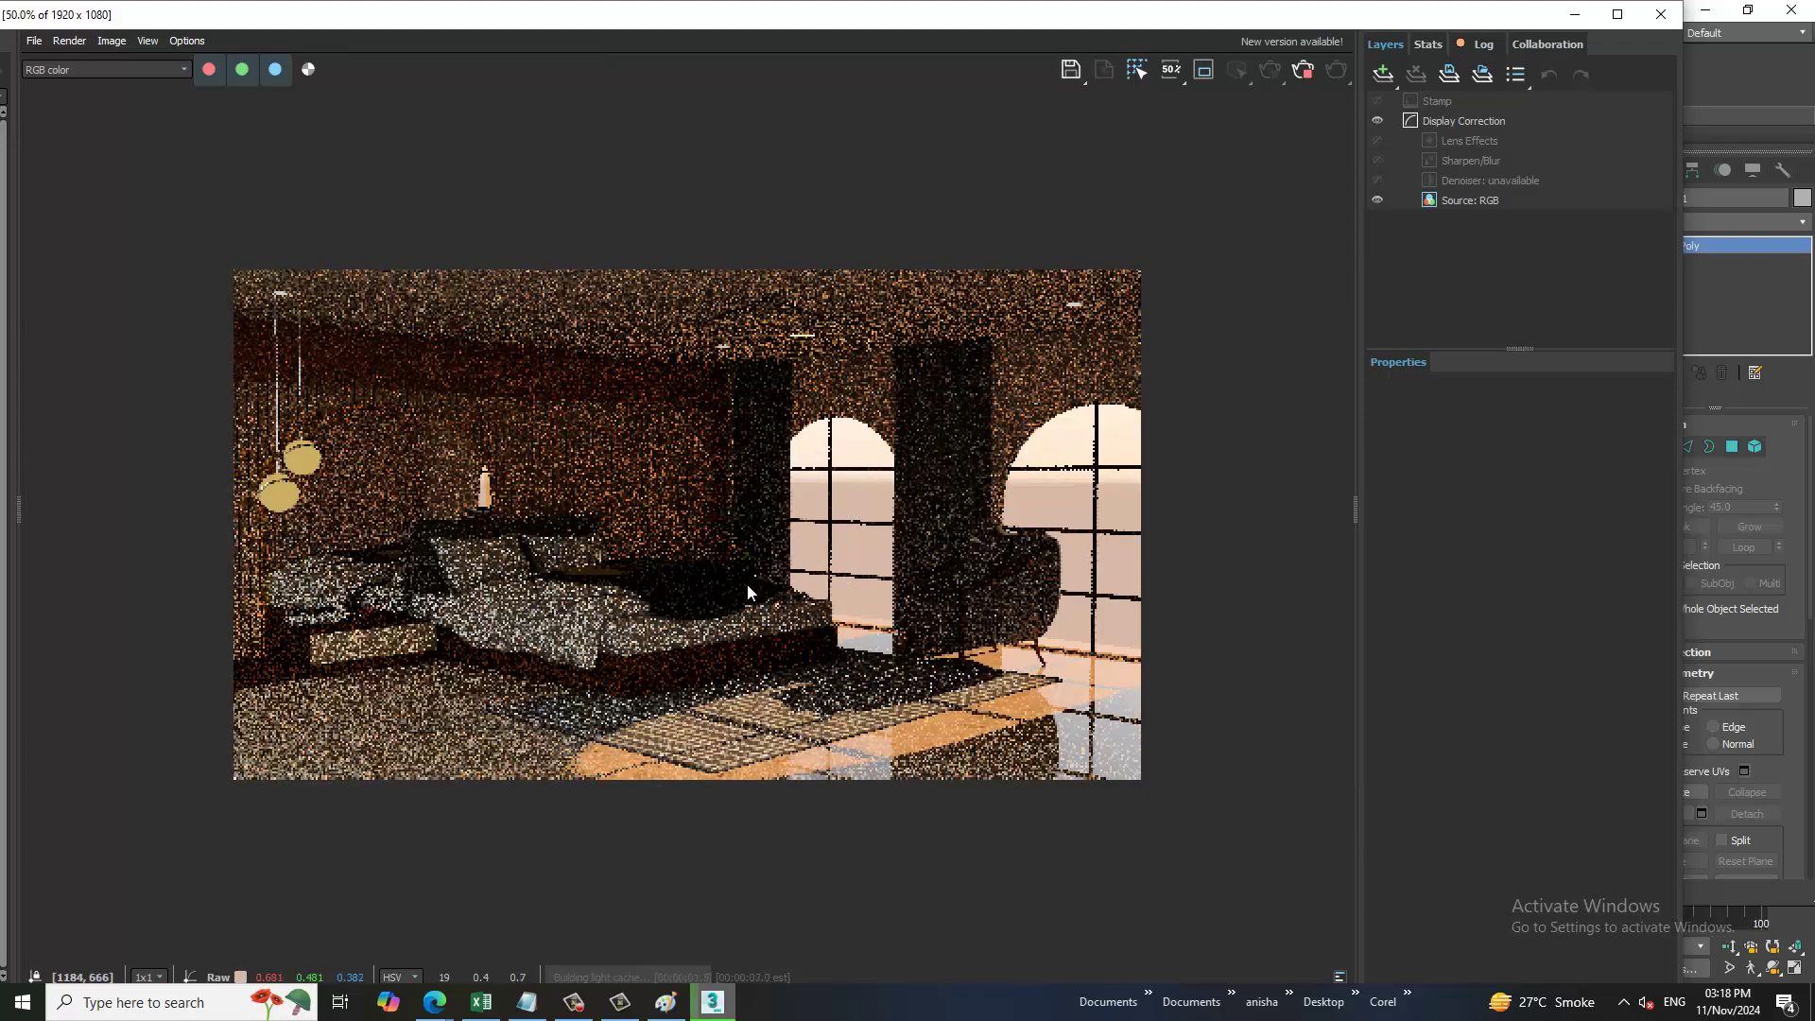
scroll(746, 588, "up", 1)
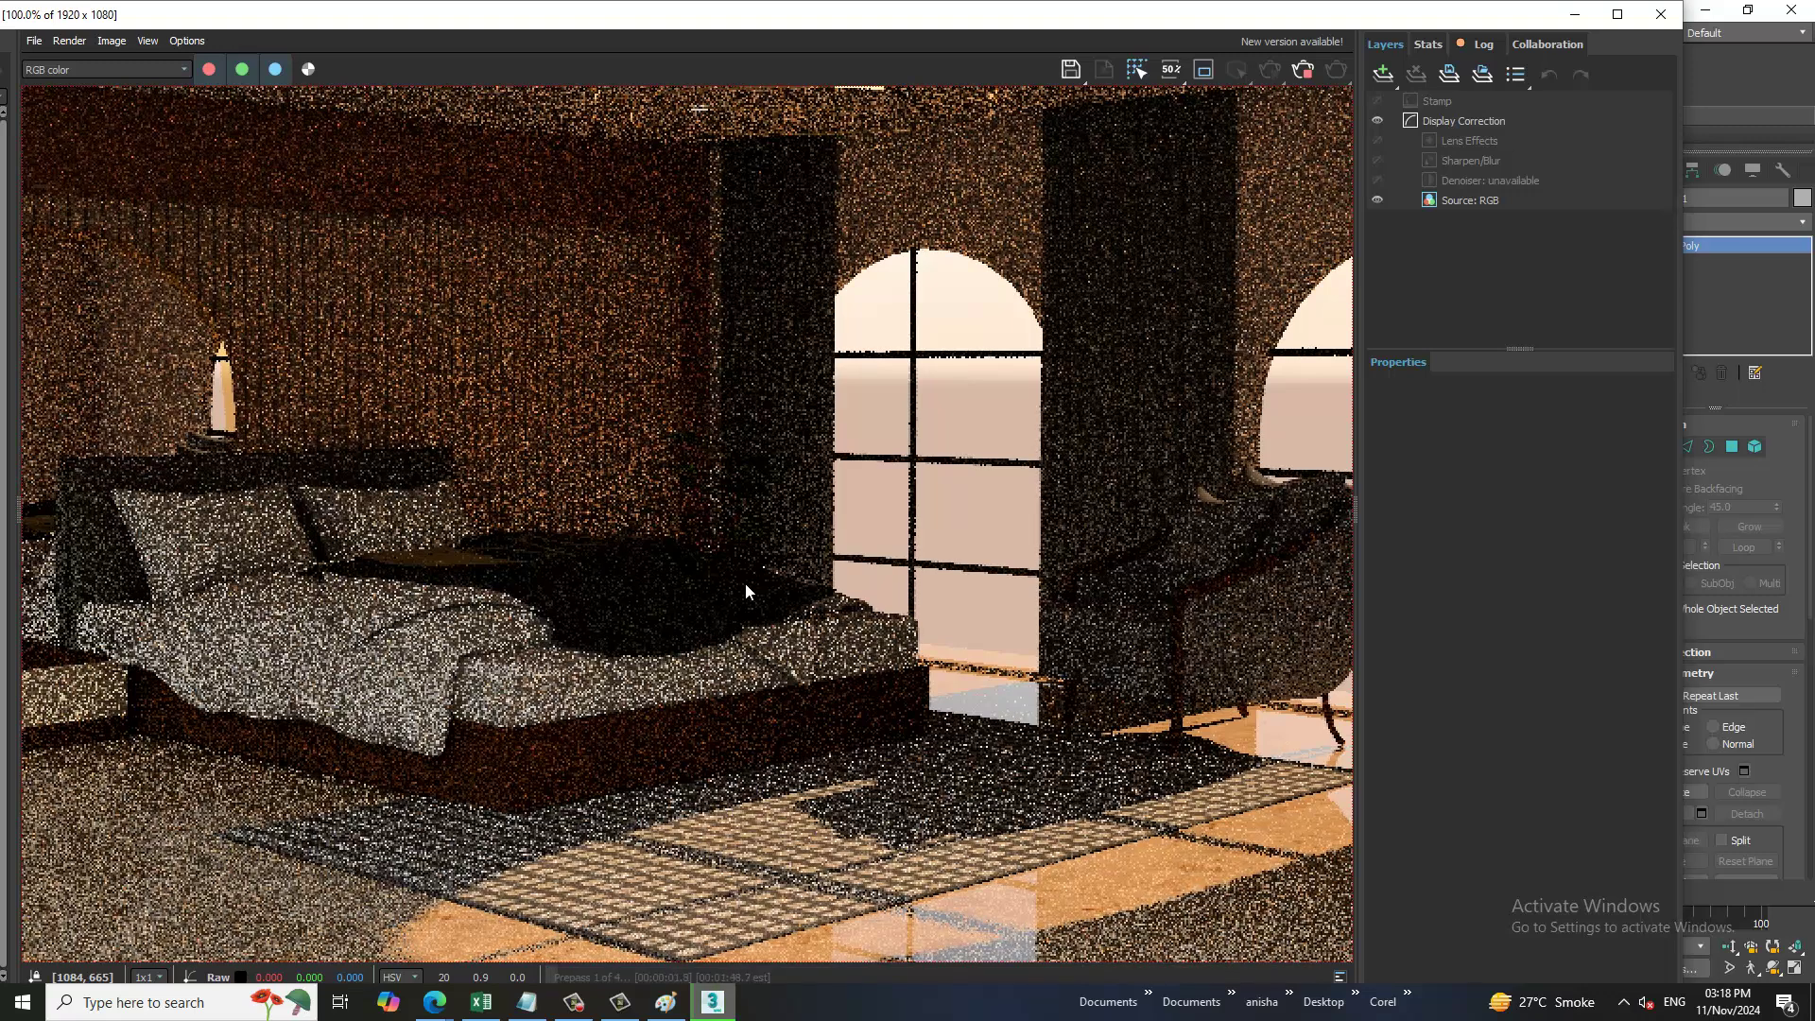
scroll(666, 639, "down", 2)
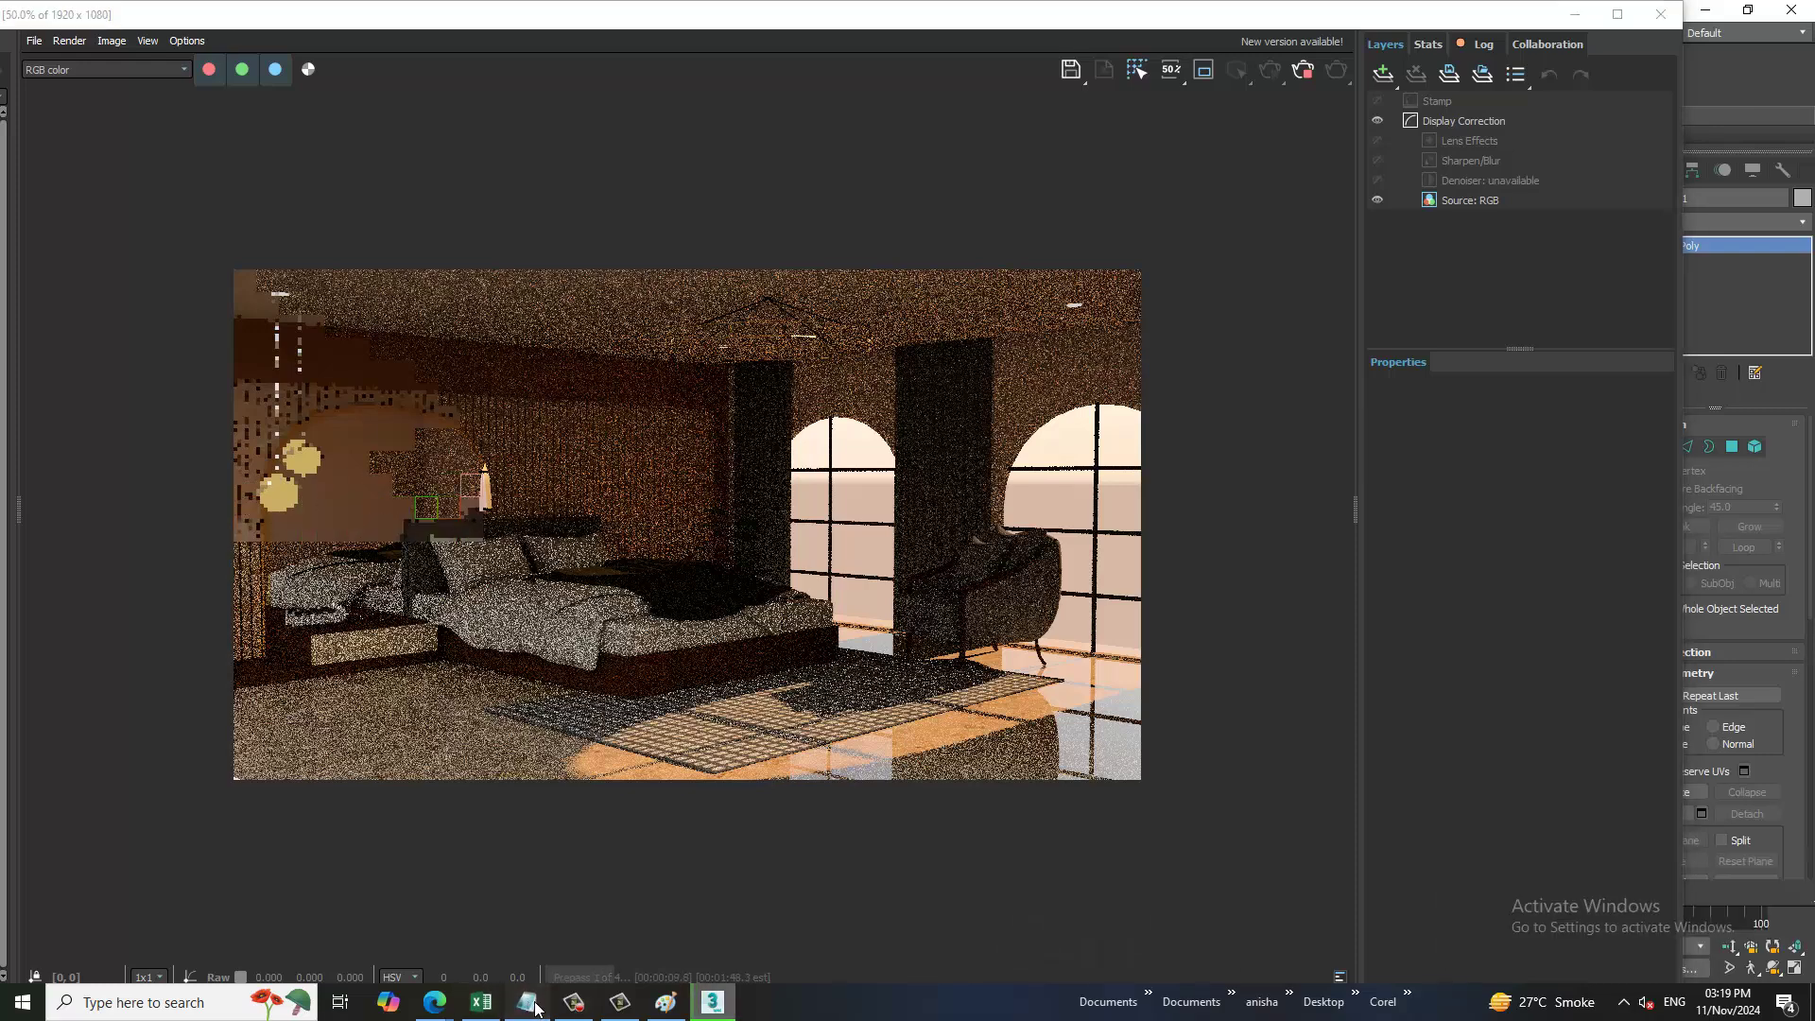
- Bring the Notepad tutorial notes window back in front of the render
left_click(527, 1002)
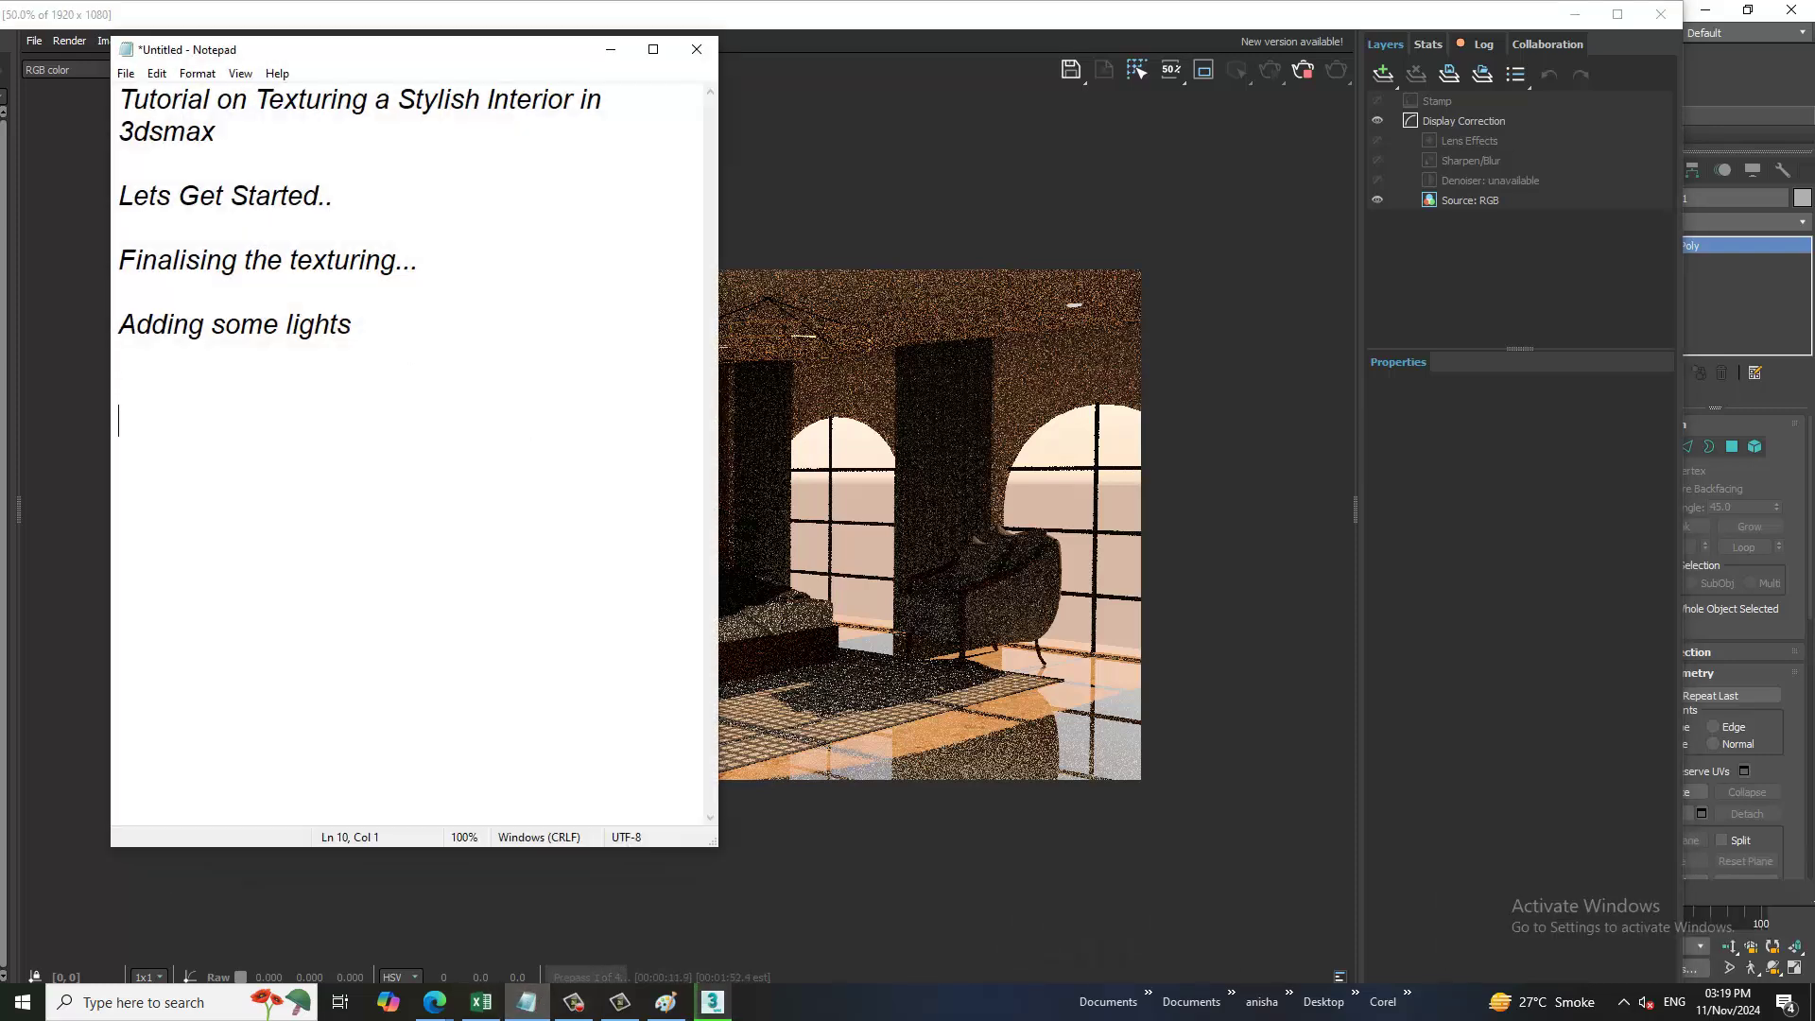